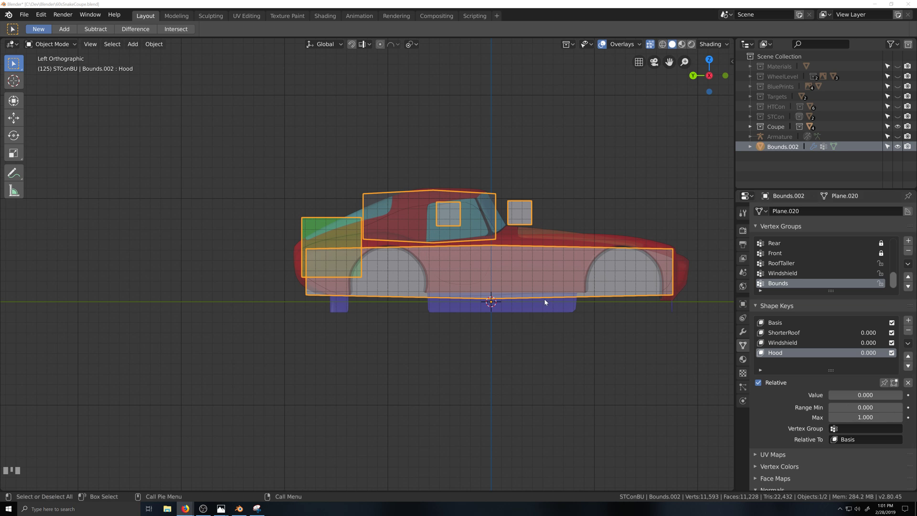
Hide the Coupe collection and show the HTCon collection with its 60sSnakeHTCon object.
scroll(535, 287, "down", 1)
scroll(531, 311, "up", 1)
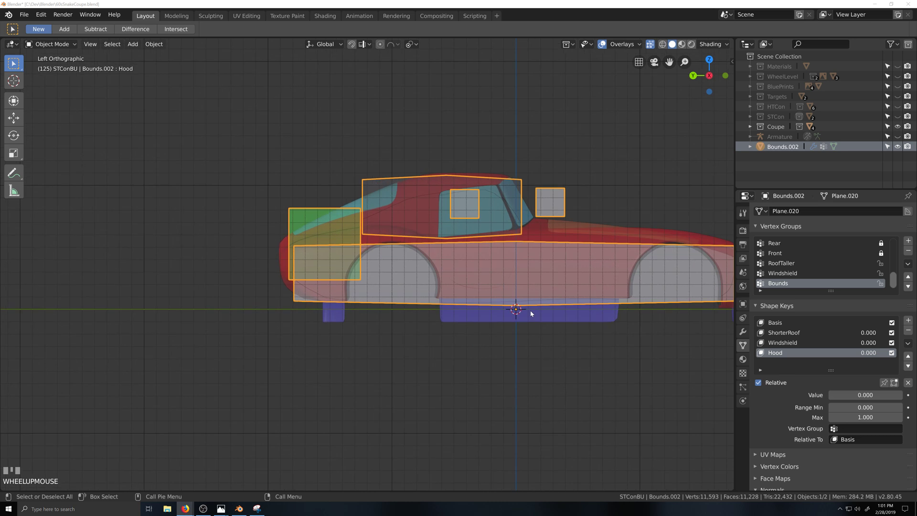
scroll(530, 310, "down", 3)
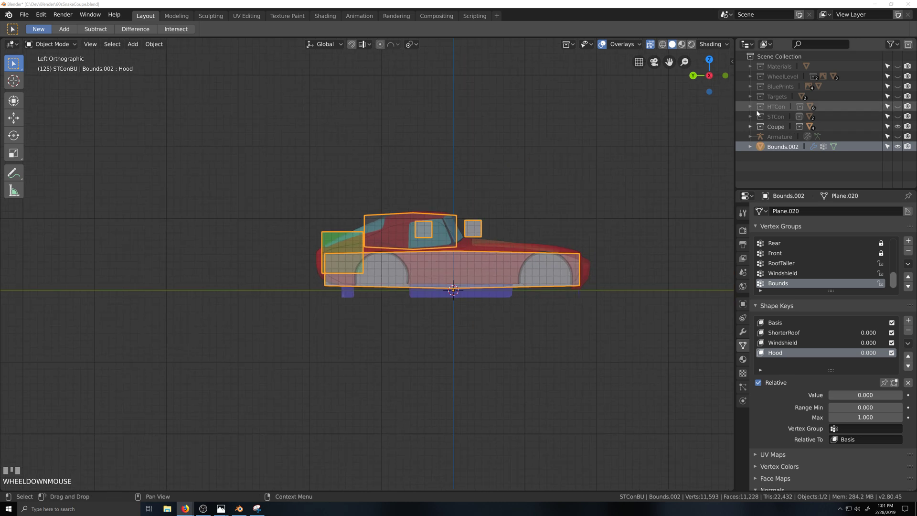
left_click(898, 126)
left_click(898, 106)
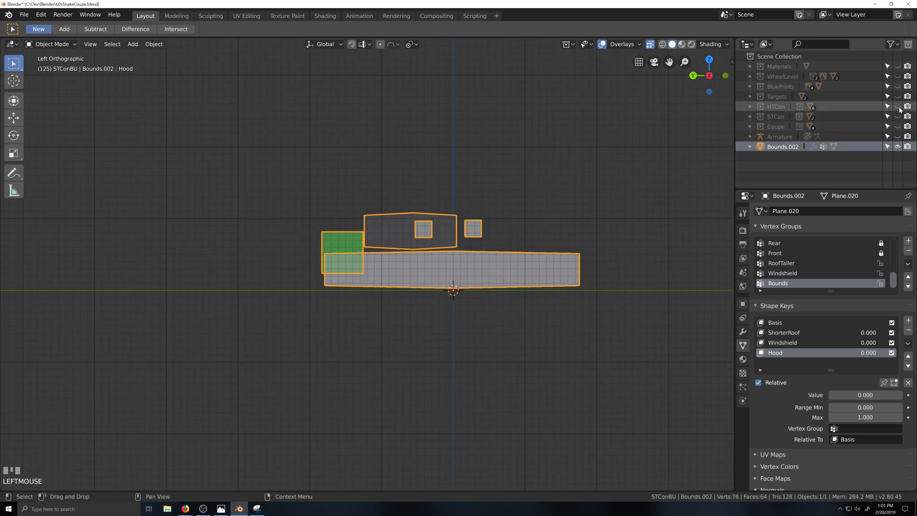
left_click(751, 107)
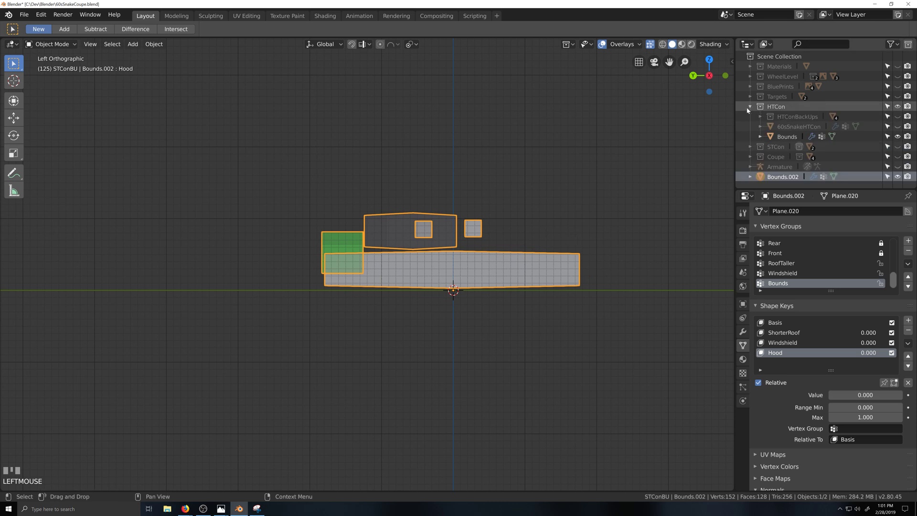
left_click(898, 126)
scroll(395, 272, "down", 2)
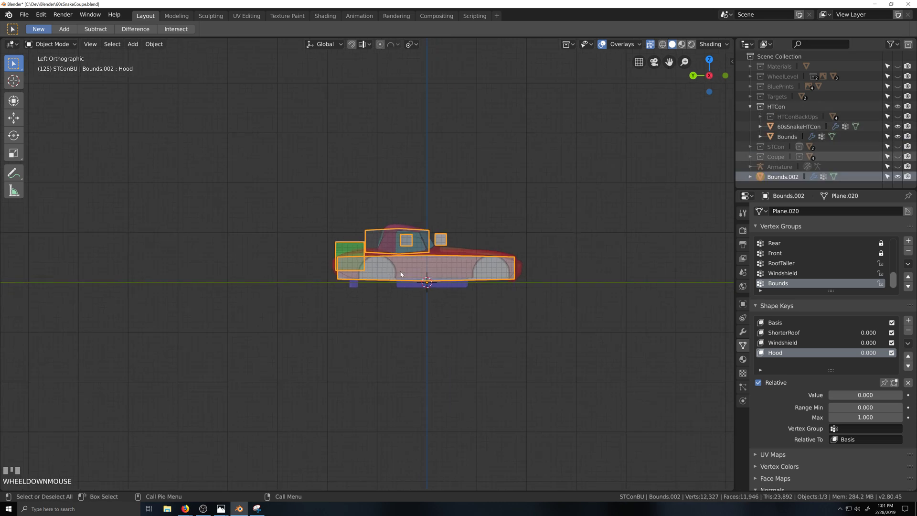
Turn off X-ray display and duplicate the 60sSnakeHTCon car body in place.
middle_click_drag(399, 273, 451, 293)
key("alt+z")
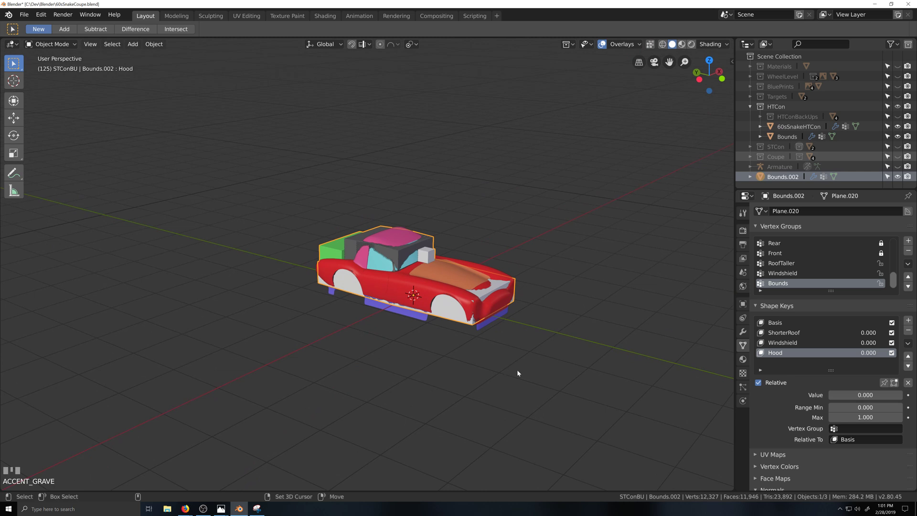
key("shift+grave")
left_click(526, 268)
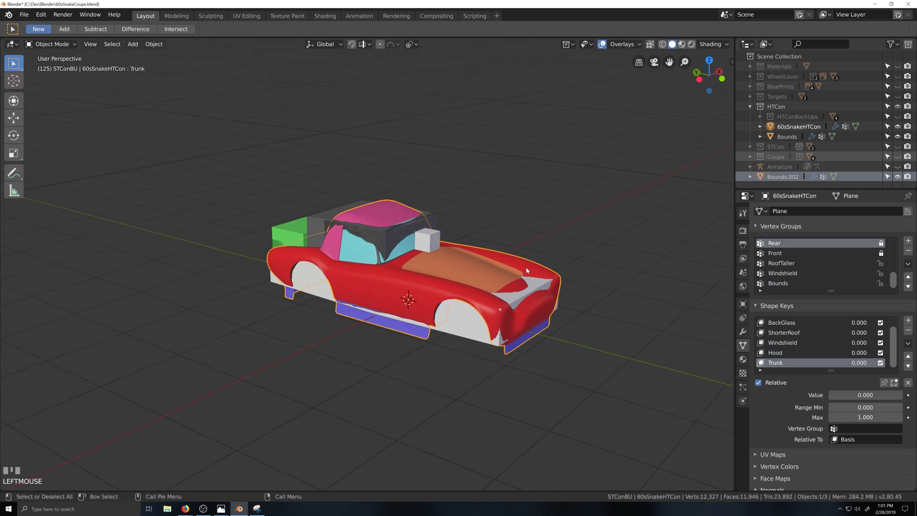
key("shift+d")
right_click(549, 410)
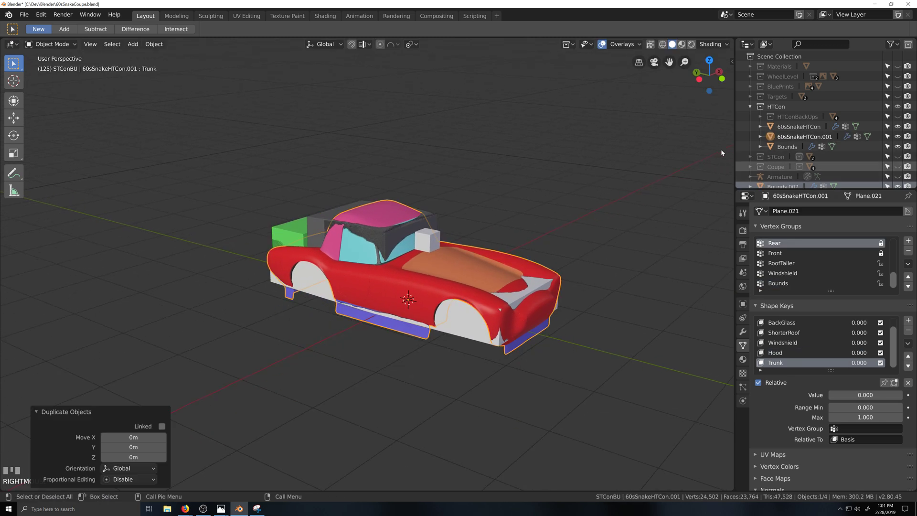
Rename the duplicated body 60sSnakeHTConSemiFinalBU and move it into the HTConBackUps collection.
double_click(793, 137)
key("BackSpace")
key("BackSpace")
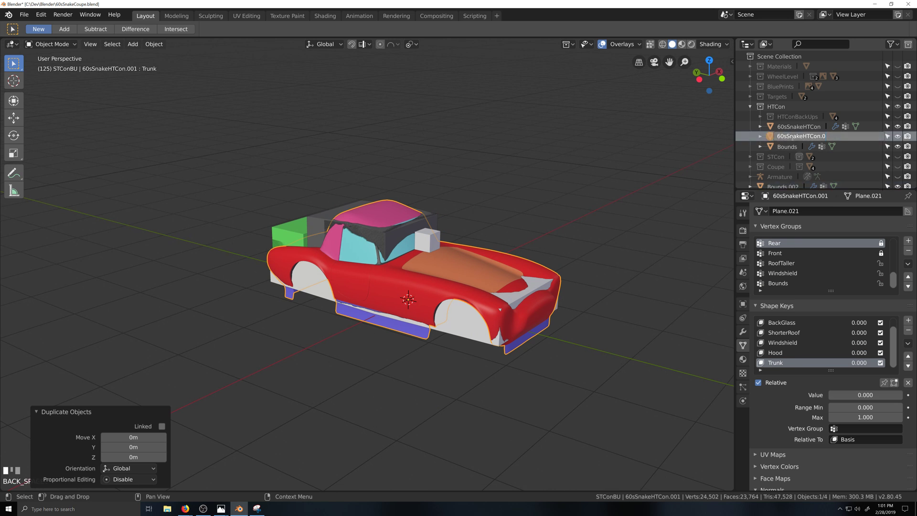
type("SemiFinalBU")
key("Return")
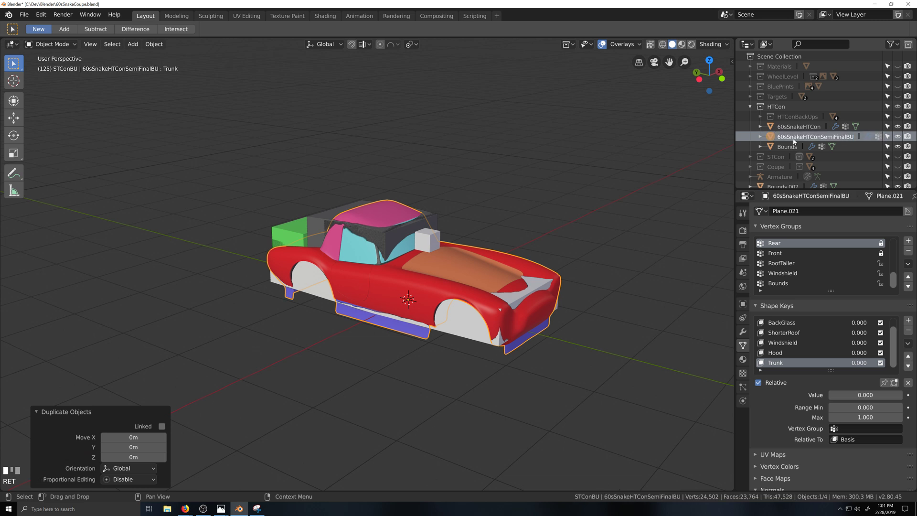
left_click_drag(773, 138, 774, 117)
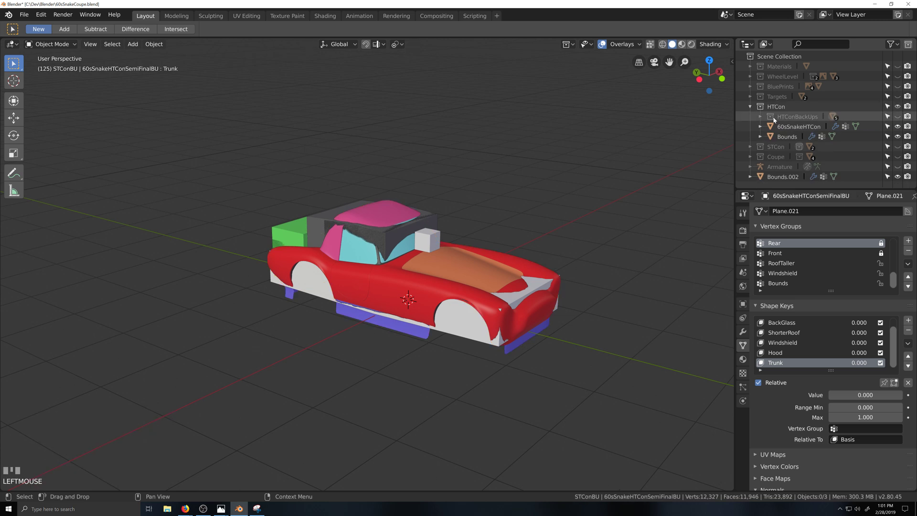
Hide the HTCon collection and both visible bounds objects, and show only 60sSnakeSTCon in the STCon collection.
left_click(749, 108)
left_click(898, 106)
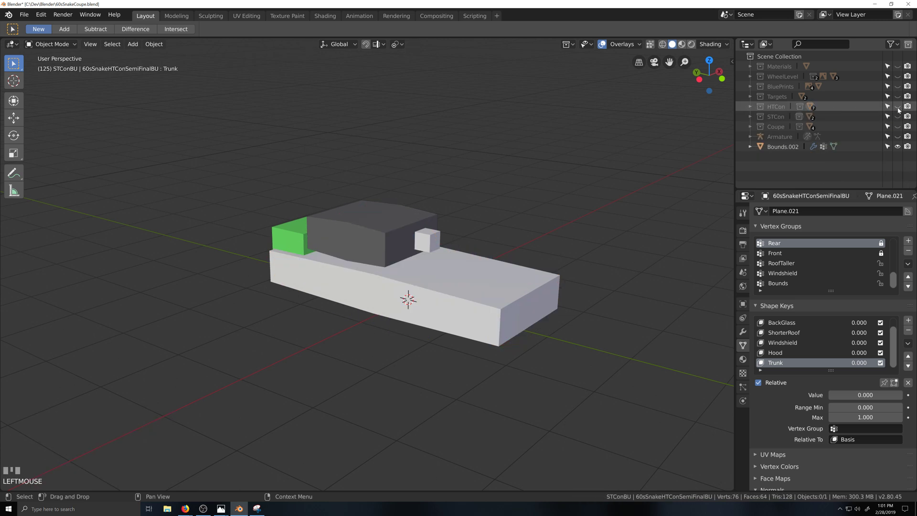
left_click(897, 116)
left_click(750, 117)
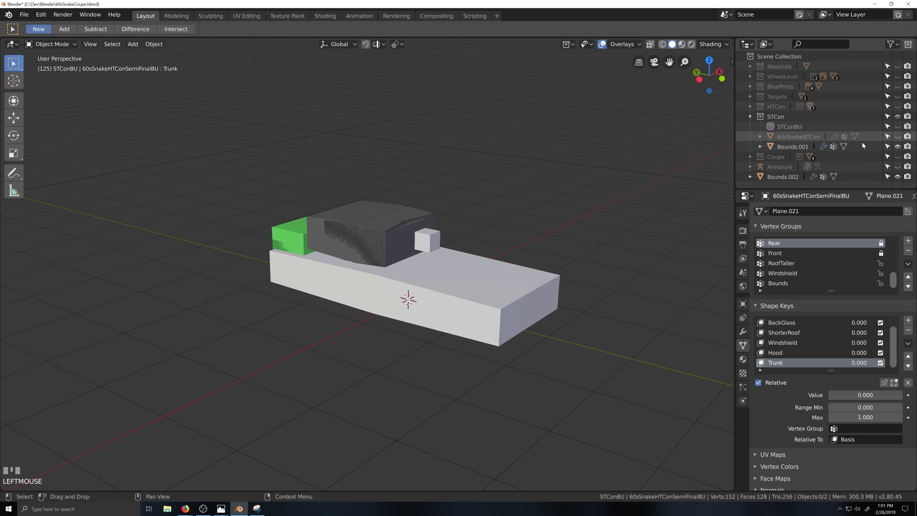
left_click(897, 147)
left_click(898, 136)
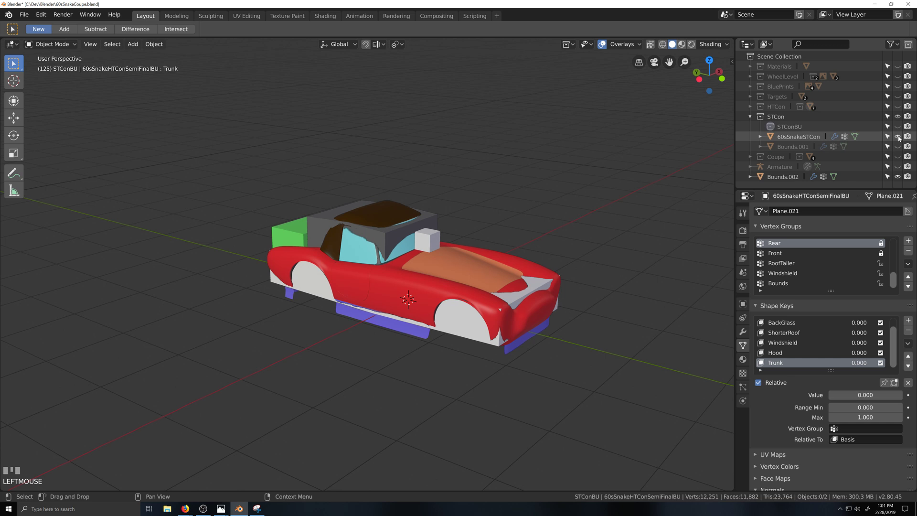
left_click(898, 176)
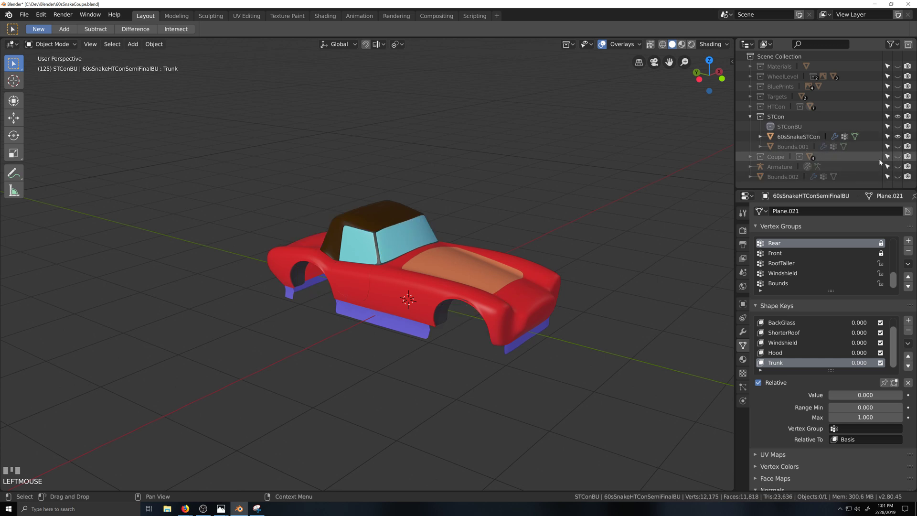
Duplicate the 60sSnakeSTCon car body in place.
left_click(474, 288)
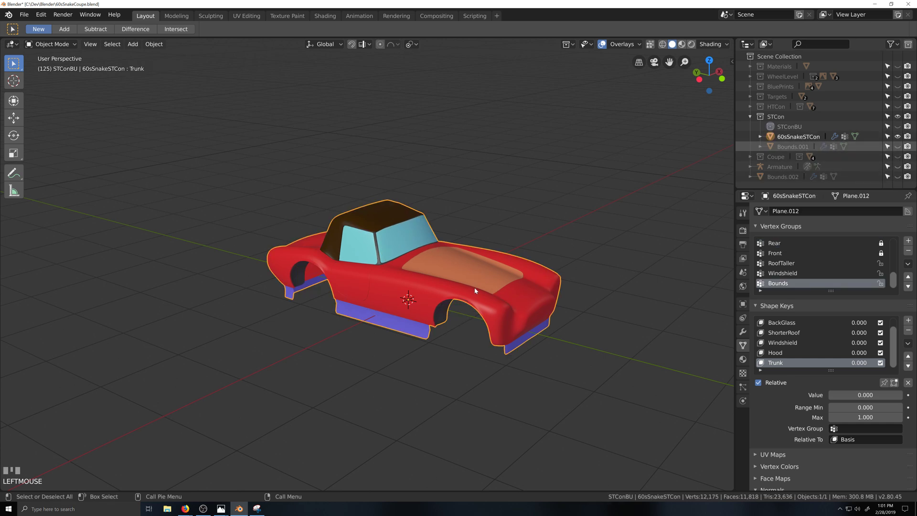
key("shift+d")
right_click(504, 314)
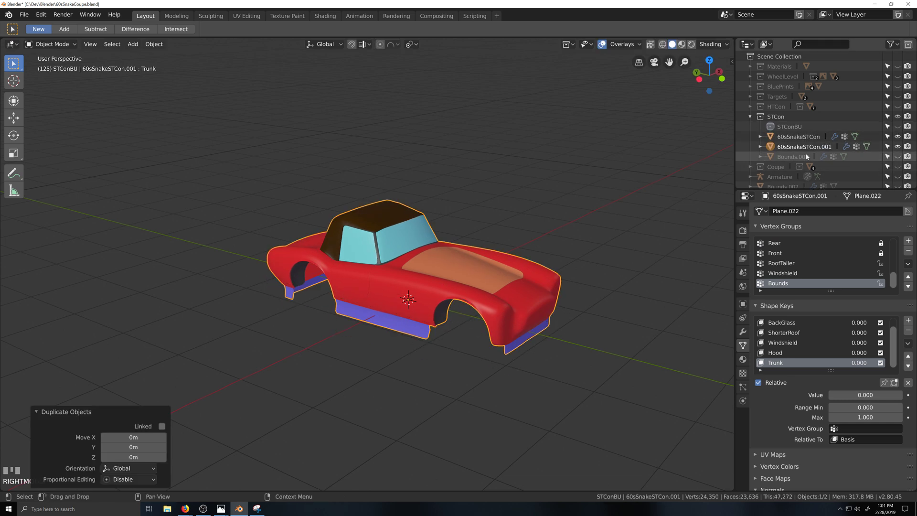
Rename the duplicated body 60sSnakeSTConSemiFinalBU and move it into the STConBU collection.
double_click(794, 148)
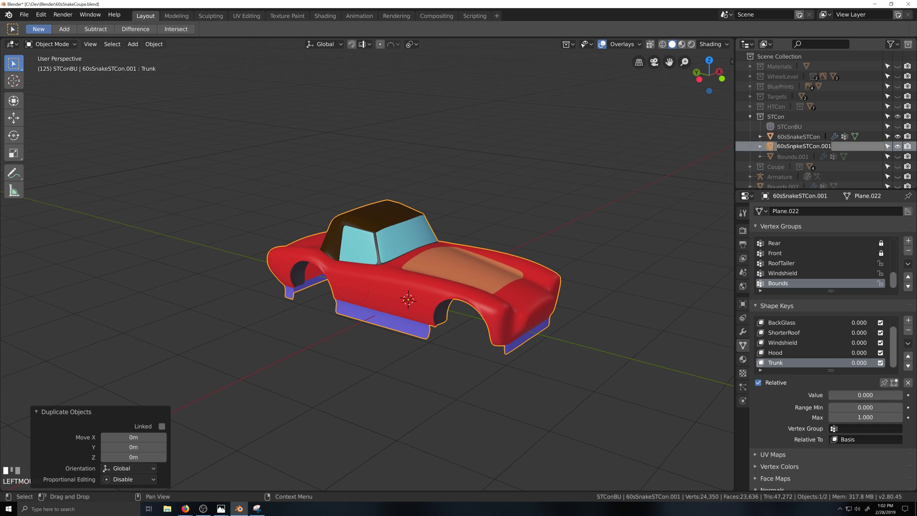
key("End")
key("BackSpace")
key("BackSpace")
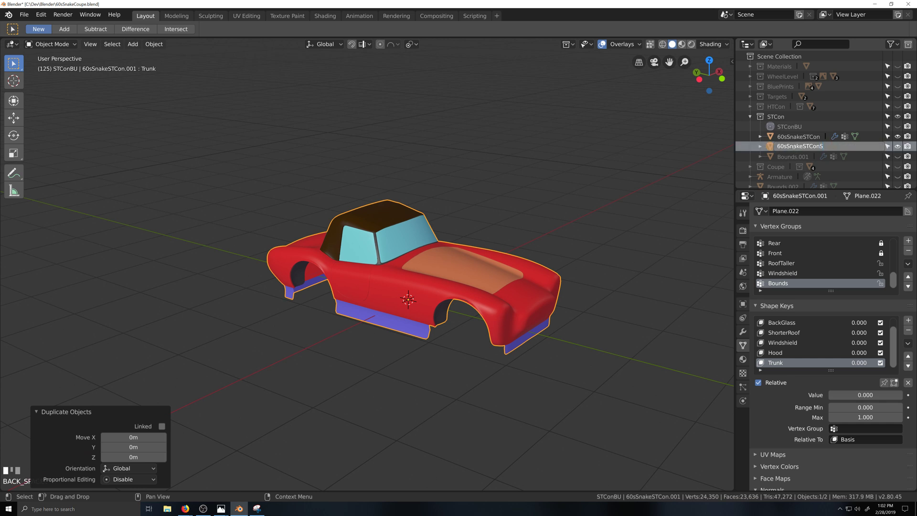
type("SemiFinalBU")
key("Return")
left_click_drag(774, 149, 784, 127)
Collapse the STCon collection and show the Coupe collection in its place.
left_click(749, 116)
left_click(750, 126)
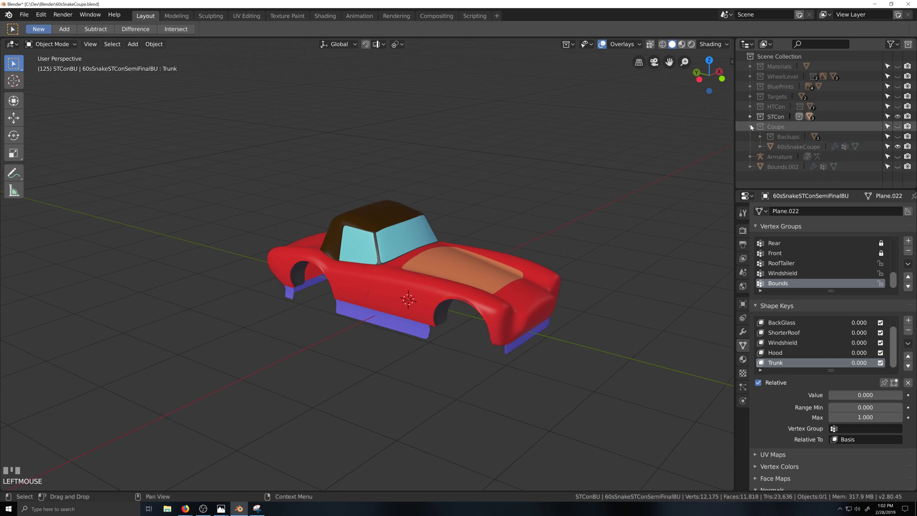
left_click(898, 127, "ctrl")
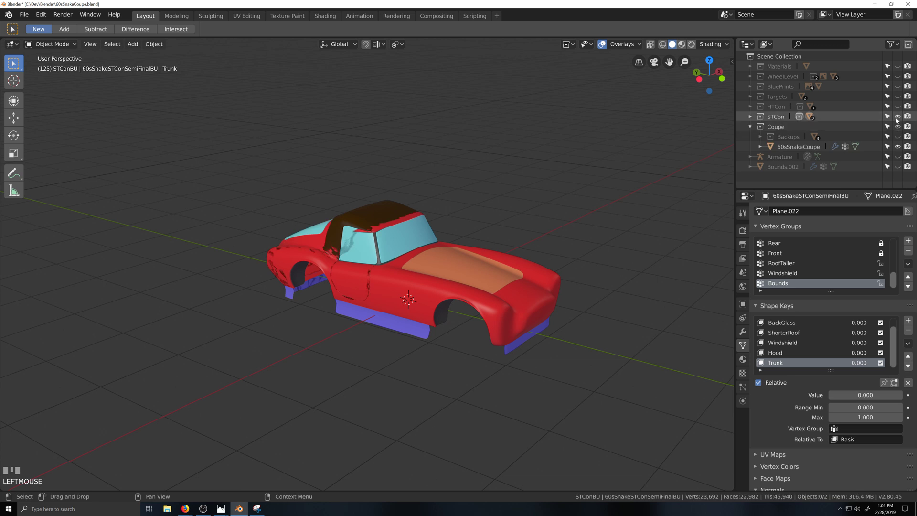
Duplicate the 60sSnakeCoupe car body in place.
left_click(808, 148)
key("shift+d")
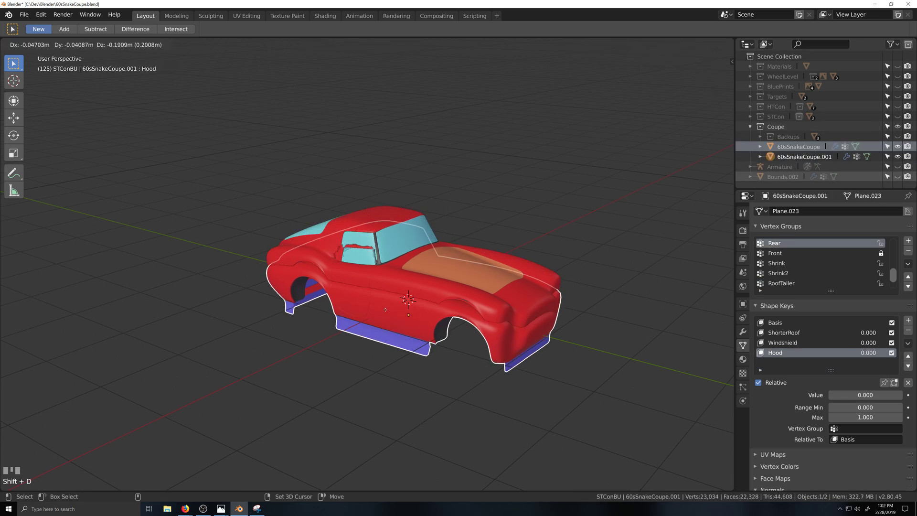
right_click(385, 308)
Rename the duplicated body 60sSnakeCoupeSemiFinalBU and move it into the Coupe collection's Backups collection.
double_click(798, 157)
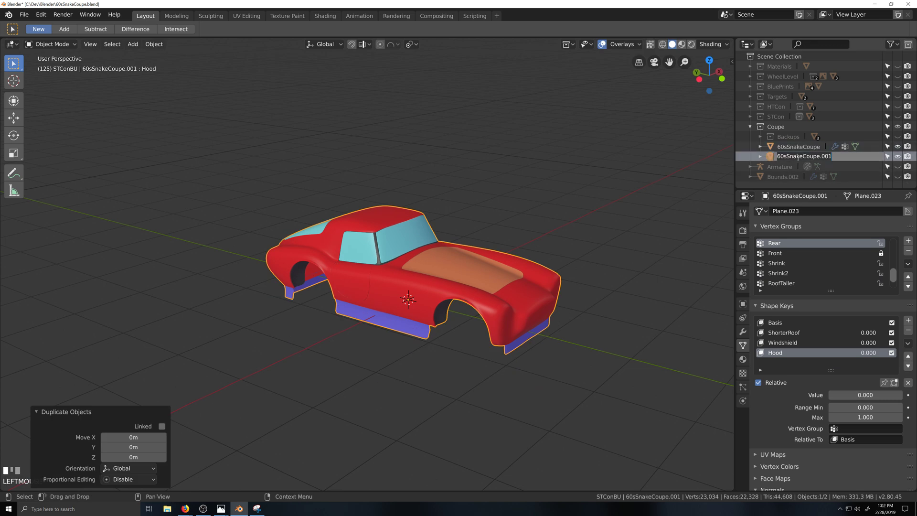
key("End")
key("BackSpace")
key("BackSpace")
key("BackSpace")
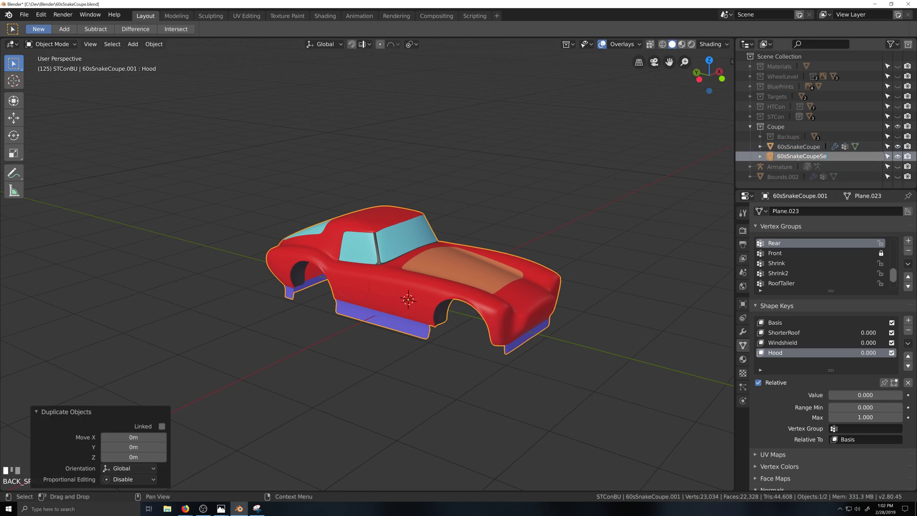
type("SemiFinalBU")
key("Return")
left_click_drag(780, 162, 788, 137)
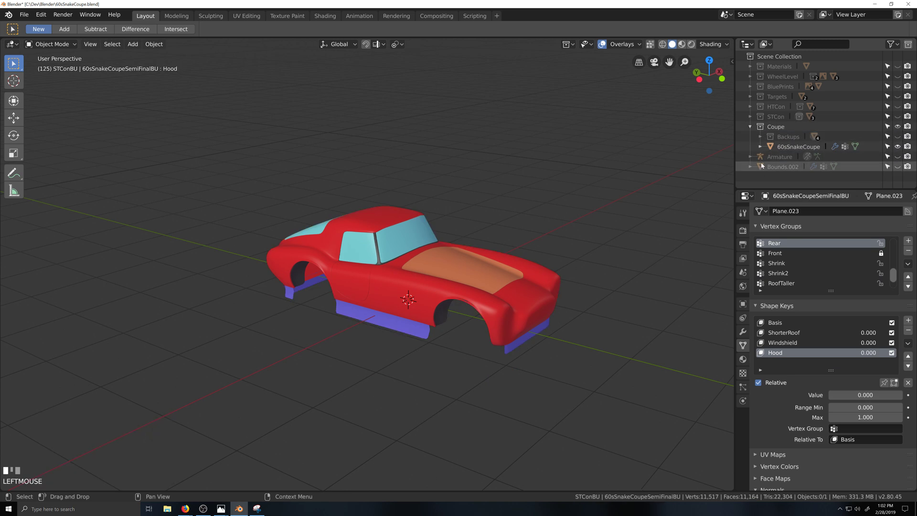
Move Bounds.002 into the Coupe collection and show the HTCon collection in place of Coupe.
left_click_drag(760, 170, 769, 127)
left_click(753, 127)
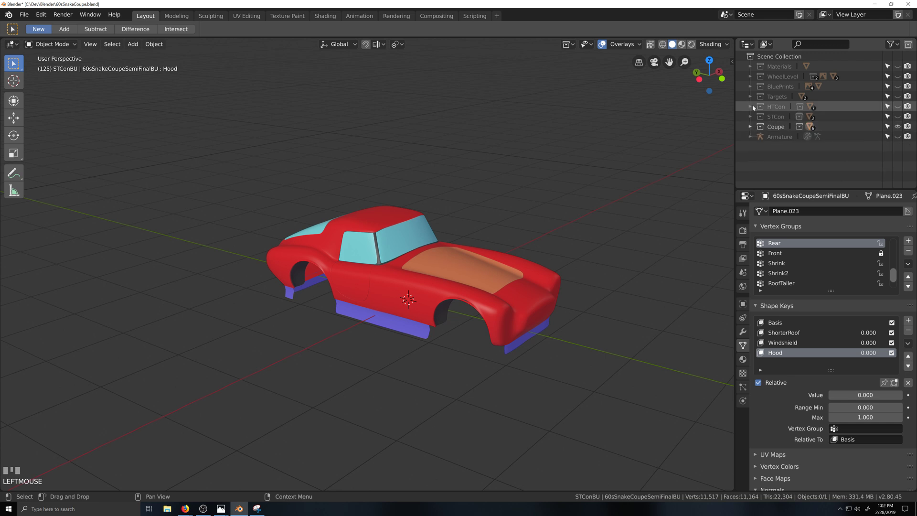
left_click(753, 107)
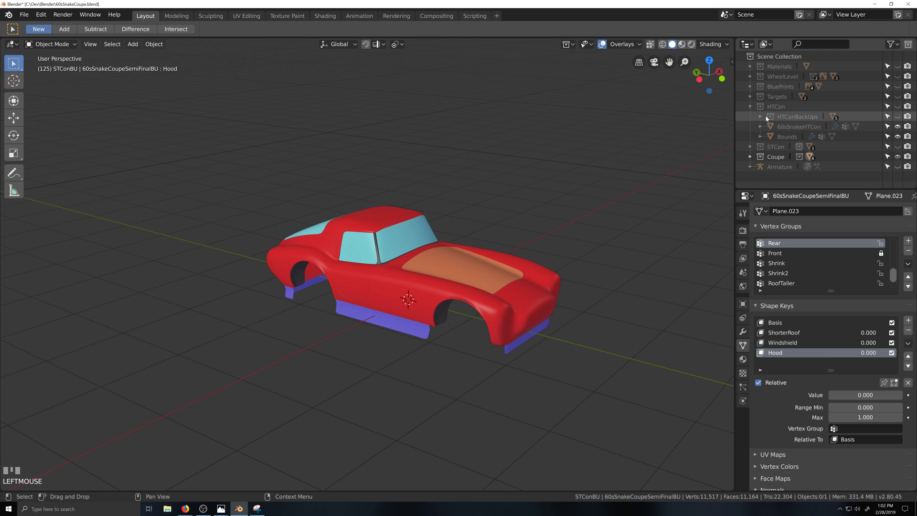
left_click(898, 157)
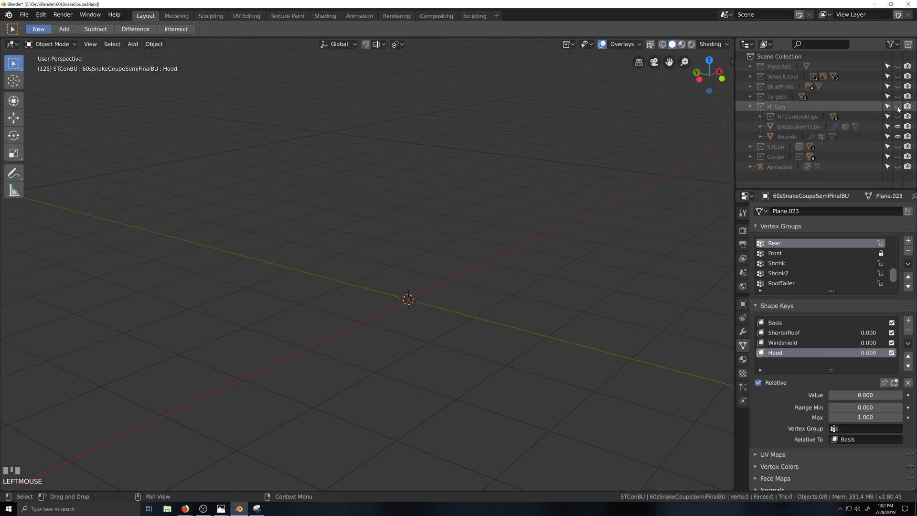
left_click(898, 107)
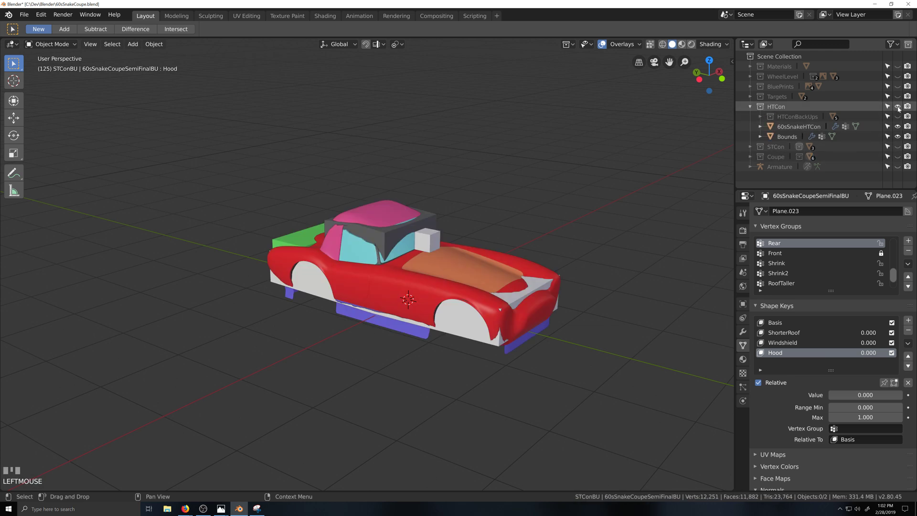
Join the Bounds object into the 60sSnakeHTCon car body.
left_click(776, 127)
left_click(786, 136)
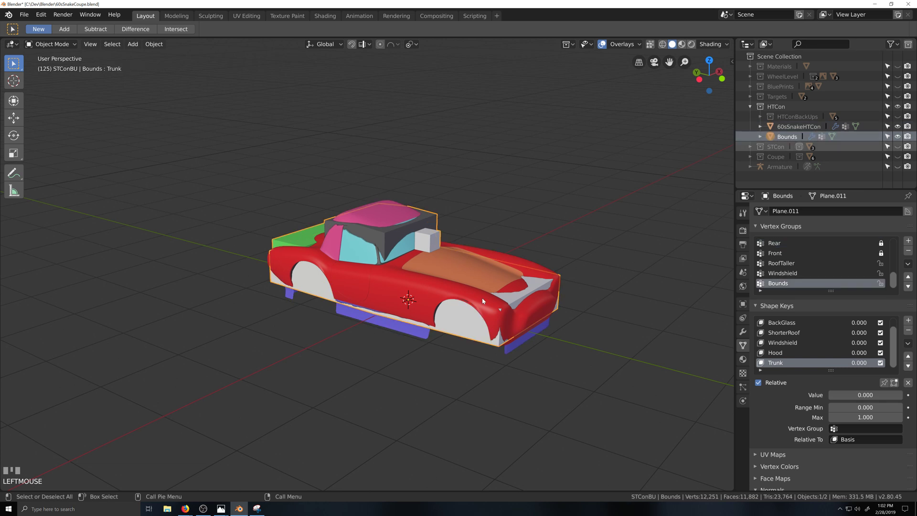
scroll(556, 329, "up", 2)
left_click(562, 262, "shift")
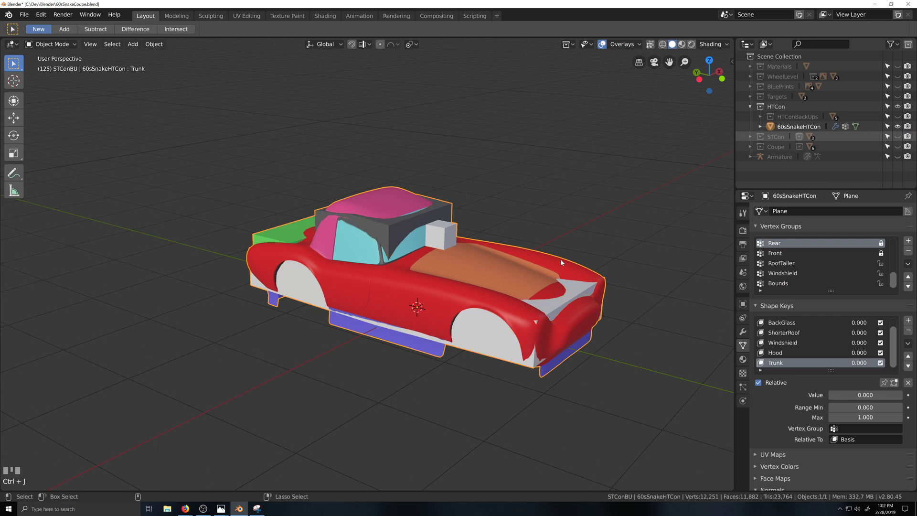
key("ctrl+j")
key("g")
right_click(498, 236)
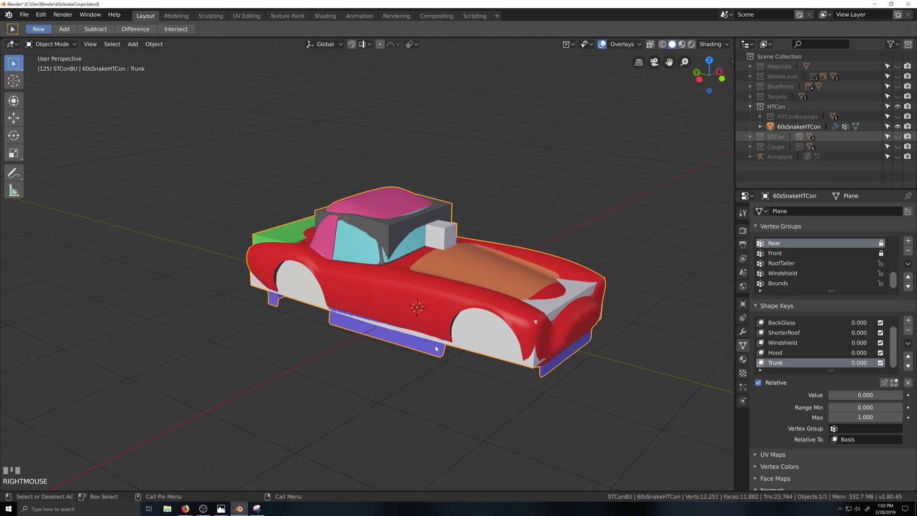
Preview the Trunk shape key on the joined 60sSnakeHTCon body by varying its value and viewing the rear from several angles.
scroll(498, 236, "down", 1)
key("grave")
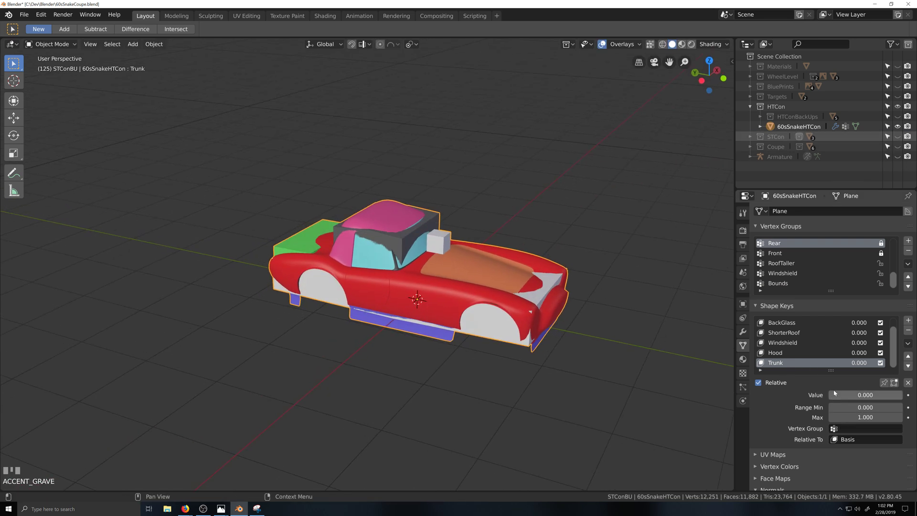
mouse_move(837, 395)
left_mouse_down()
mouse_move(903, 395)
mouse_move(829, 395)
left_mouse_up()
key("grave")
key("shift+grave")
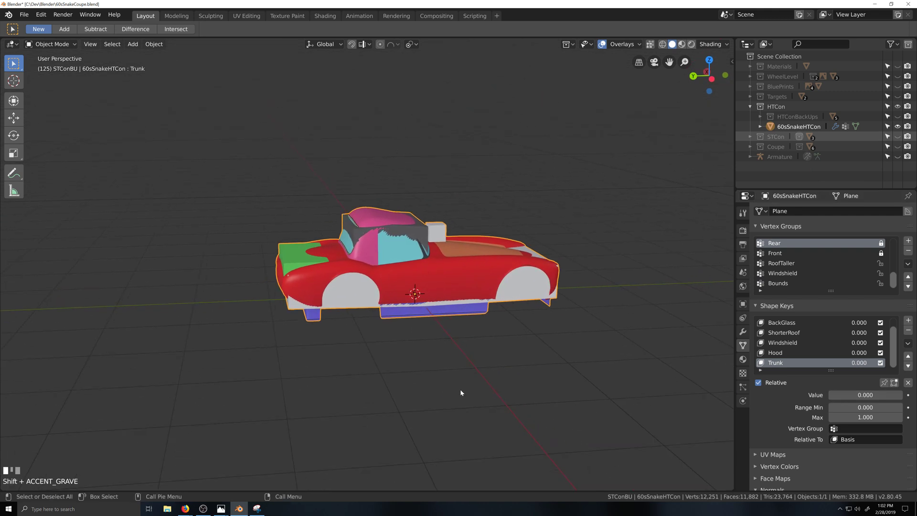
scroll(460, 389, "up", 4)
key("grave")
key("shift+grave")
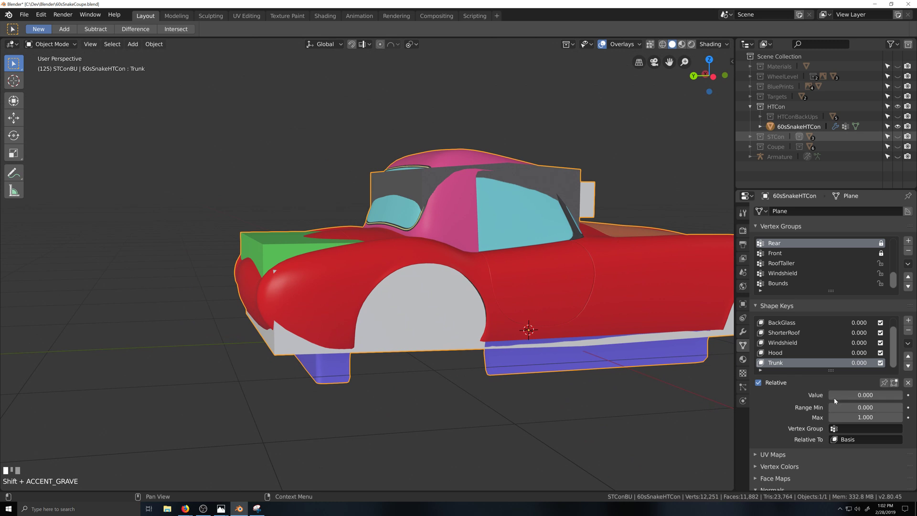
mouse_move(835, 400)
left_mouse_down()
mouse_move(903, 394)
mouse_move(830, 395)
left_mouse_up()
left_click(762, 353)
left_click(774, 363)
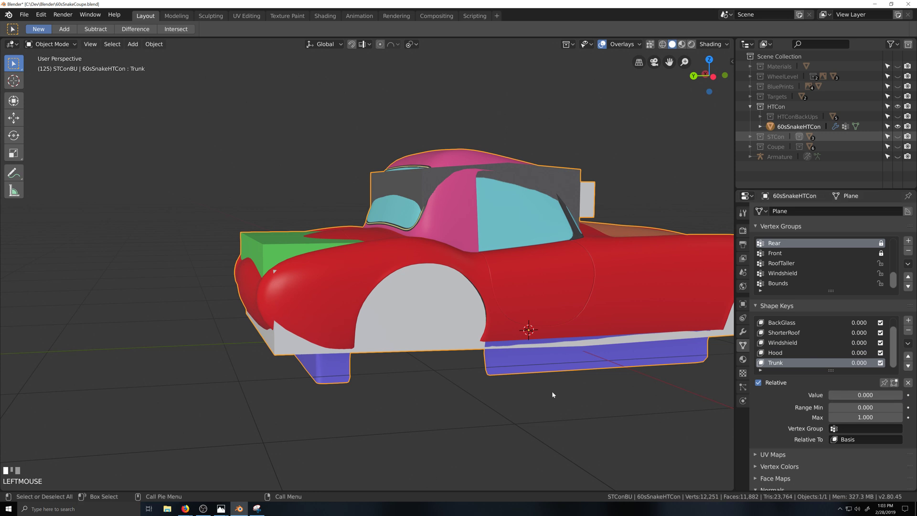
Check the Windshield, ShorterRoof and BackGlass shape keys on the 60sSnakeHTCon body.
scroll(552, 394, "down", 1)
left_click(802, 353)
left_click(803, 343)
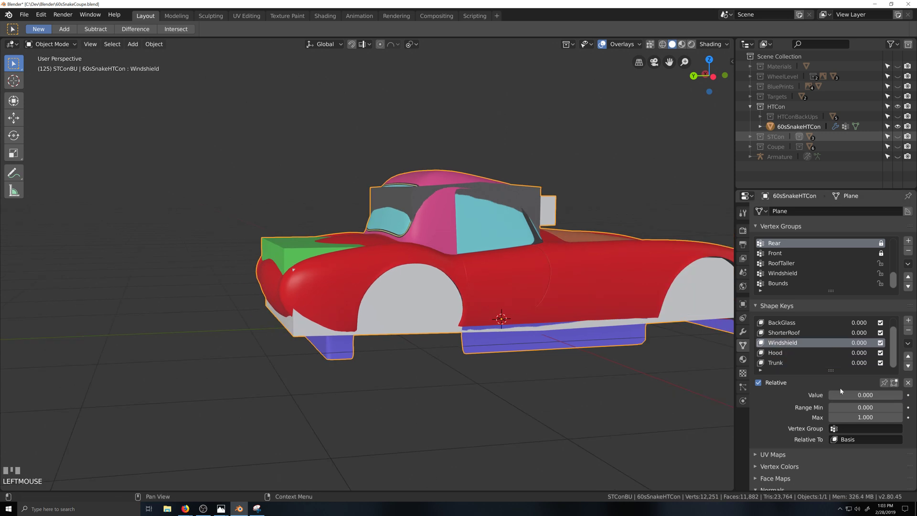
mouse_move(836, 395)
left_mouse_down()
mouse_move(874, 395)
mouse_move(834, 397)
left_mouse_up()
left_click(789, 335)
left_click(797, 325)
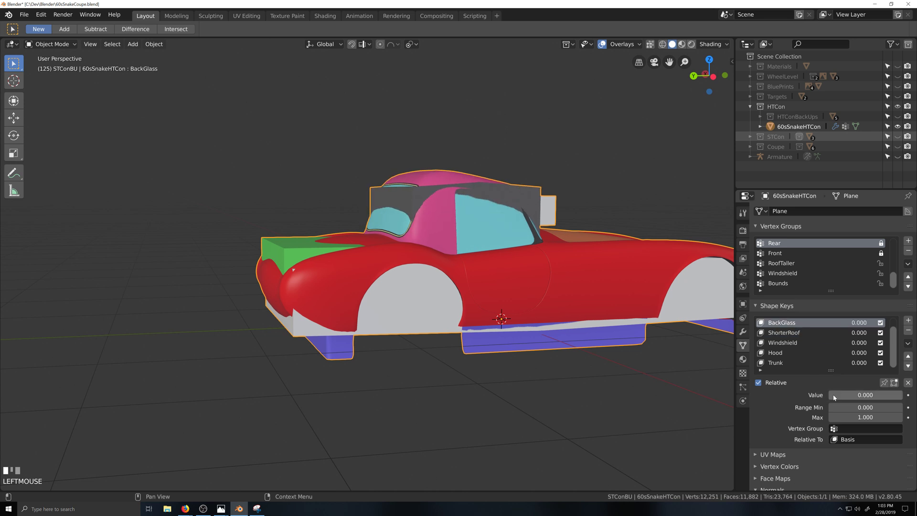
With the Trunk shape key active, select only the top vertices of the CargoBounds box in Edit Mode, using an X-ray left view.
left_click(779, 363)
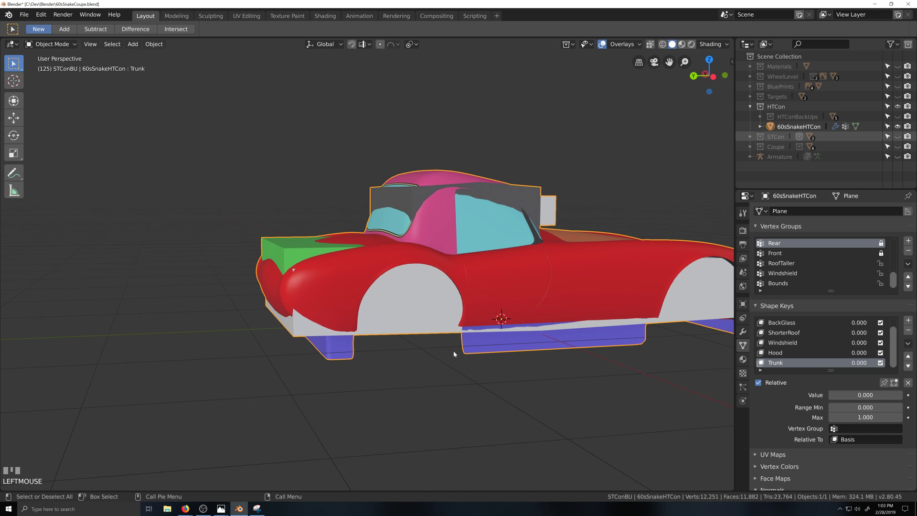
key("ctrl+KP_1")
key("ctrl+KP_3")
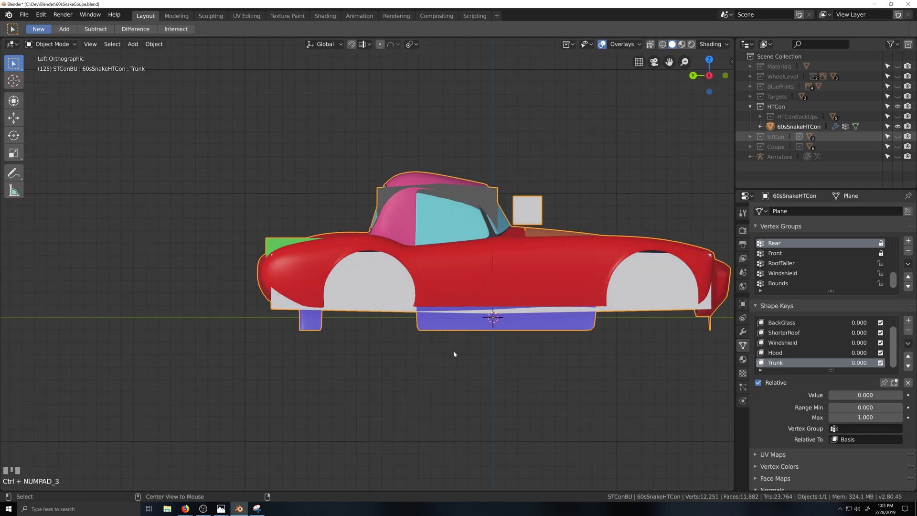
key("alt+z")
key("Tab")
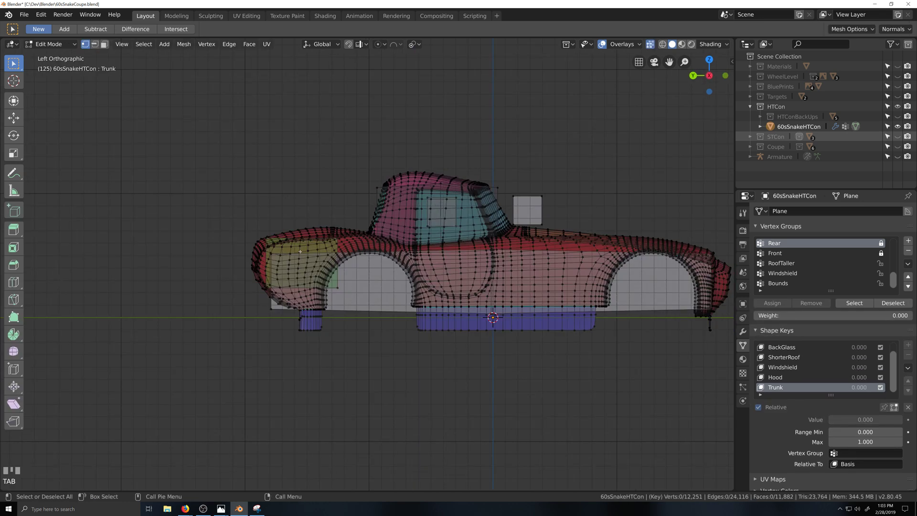
scroll(313, 272, "up", 1)
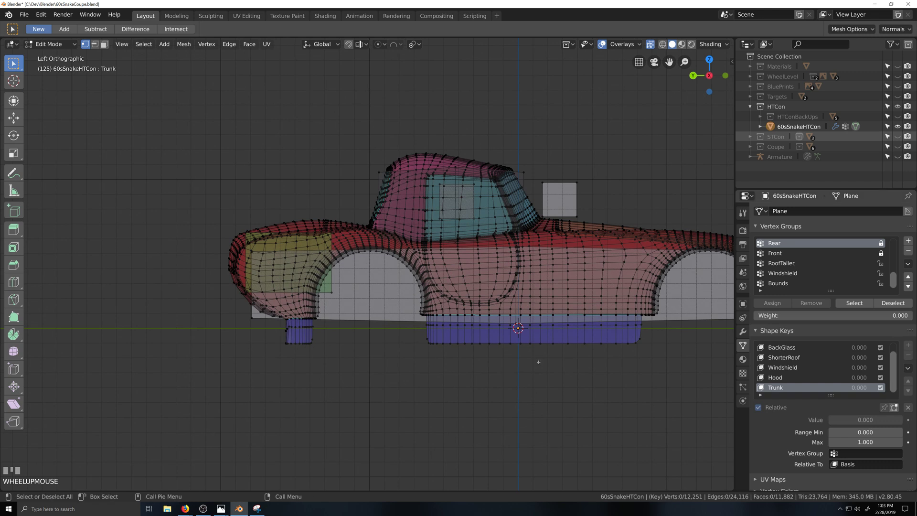
scroll(536, 364, "down", 3)
key("alt+a")
left_click(742, 358)
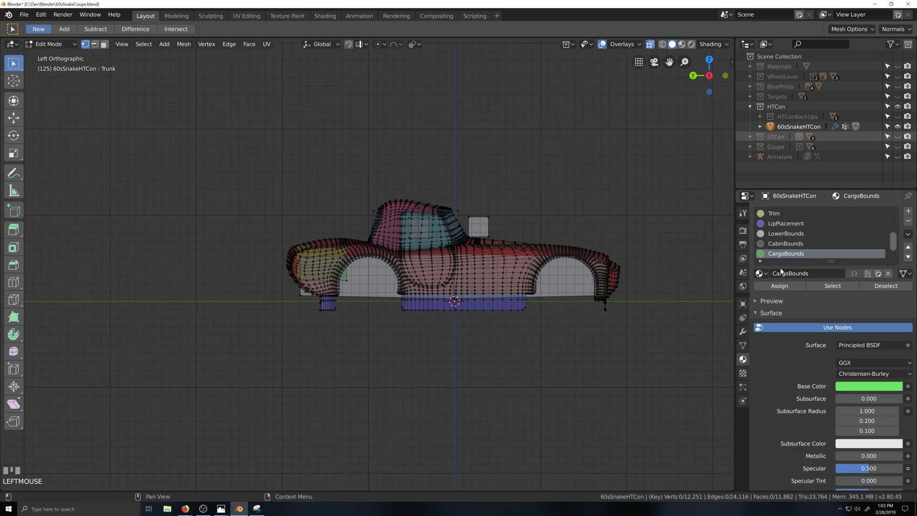
left_click(833, 286)
scroll(393, 315, "up", 2)
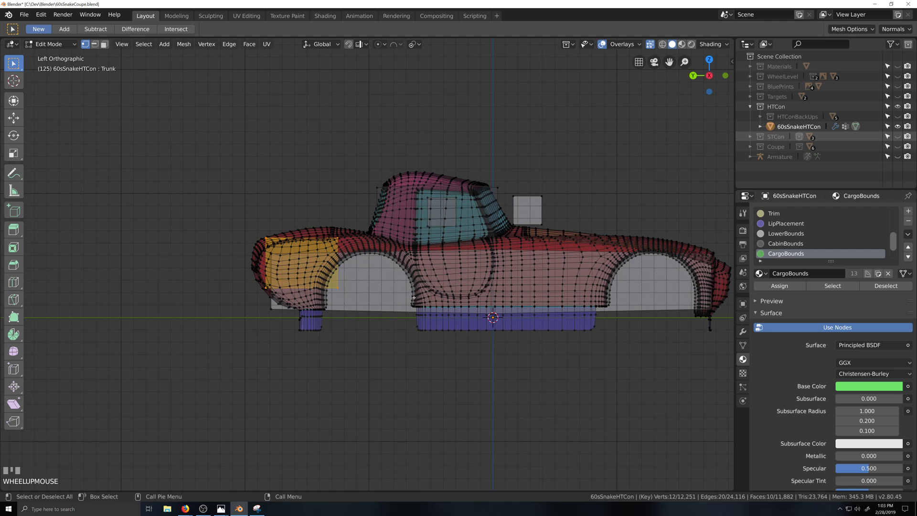
left_click_drag(231, 274, 330, 335, "shift")
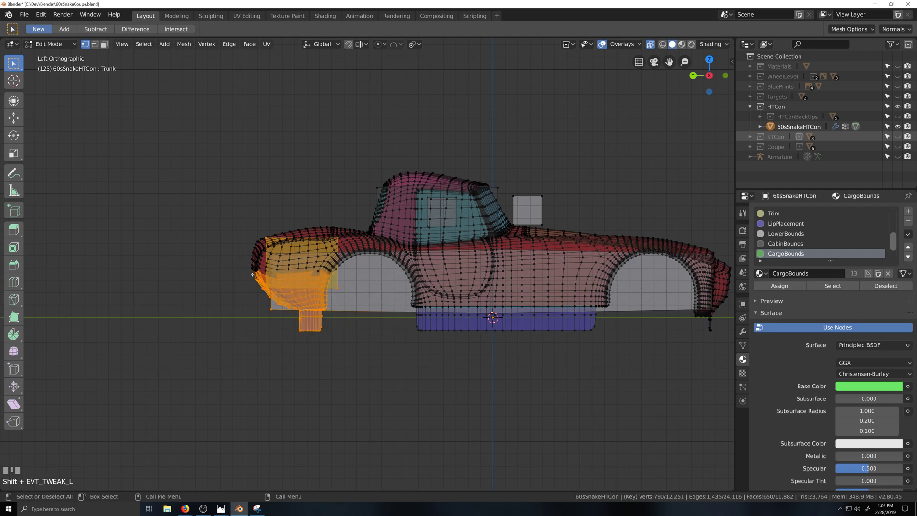
left_click_drag(233, 255, 449, 364, "ctrl")
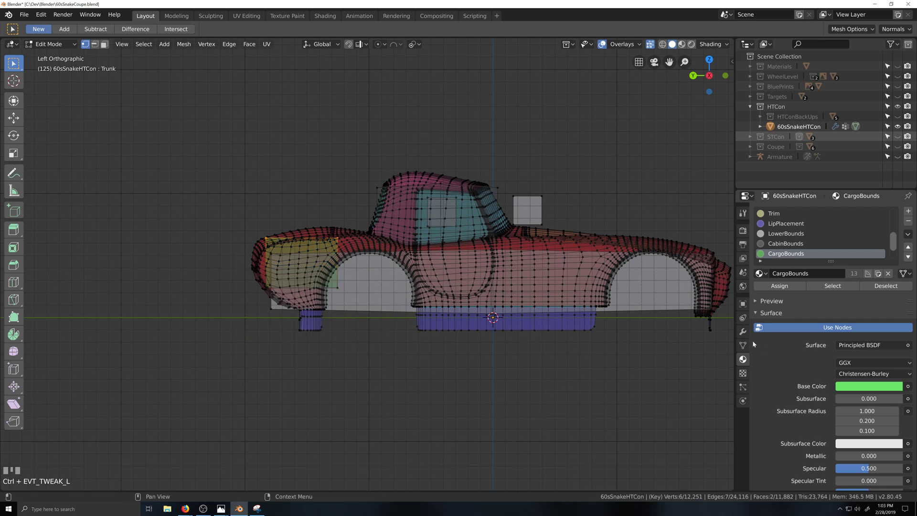
Raise the selected CargoBounds vertices about 0.046 m along Z in the Trunk shape key and return to Object Mode.
left_click(743, 345)
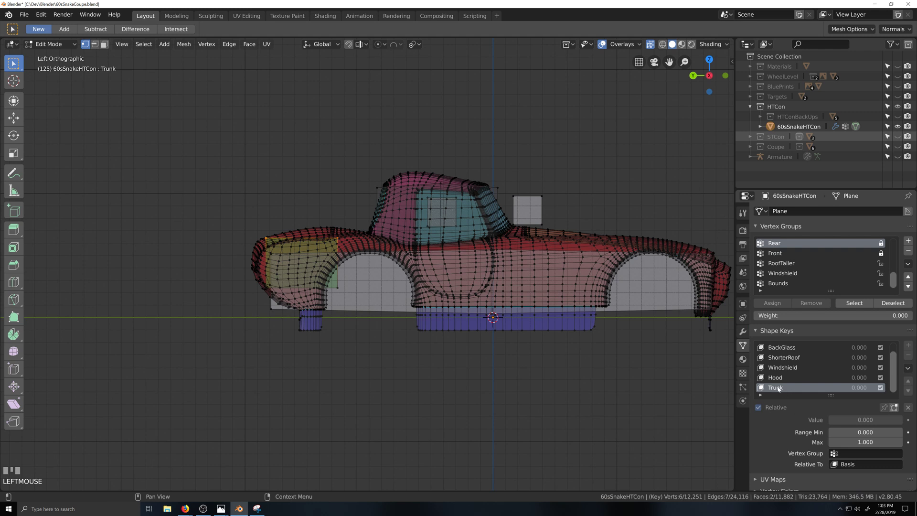
scroll(359, 261, "up", 4)
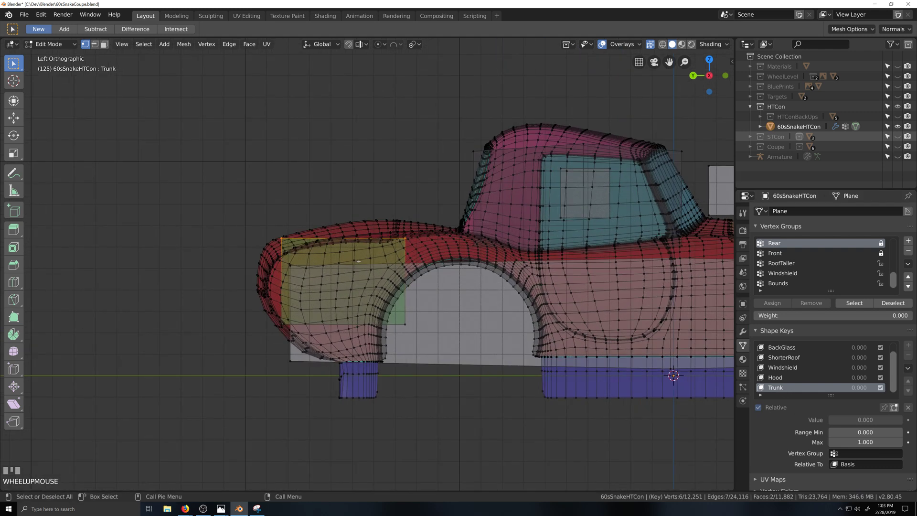
key("g")
key("z")
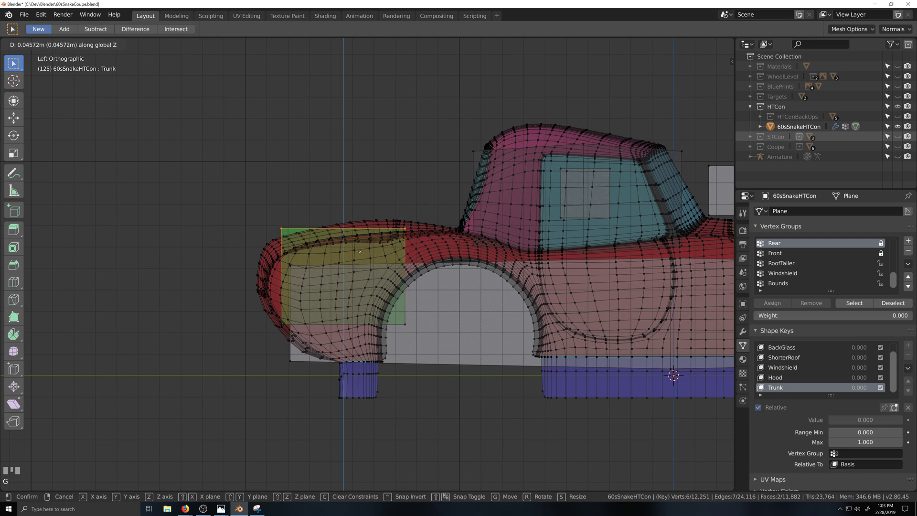
left_click(360, 251)
scroll(522, 369, "down", 3)
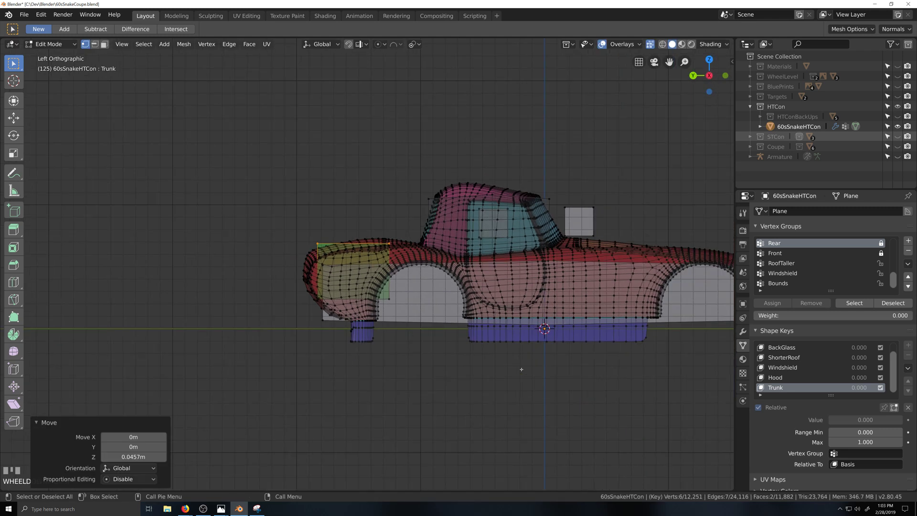
scroll(521, 369, "down", 2)
key("Tab")
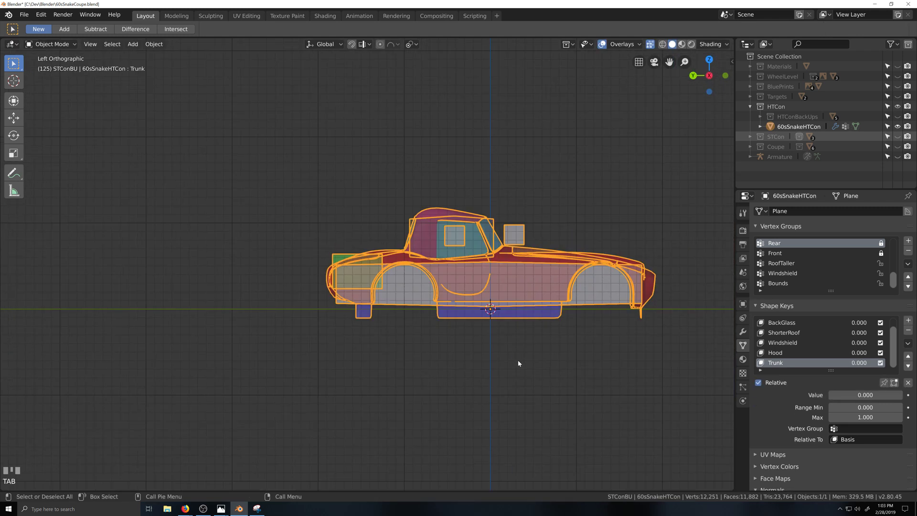
Show the Armature and test in Pose Mode how the solid-shaded HTCon body follows the Rear bone, cancelling the move.
key("grave")
key("alt+z")
mouse_move(523, 372)
middle_mouse_down()
mouse_move(537, 385)
mouse_move(513, 389)
middle_mouse_up()
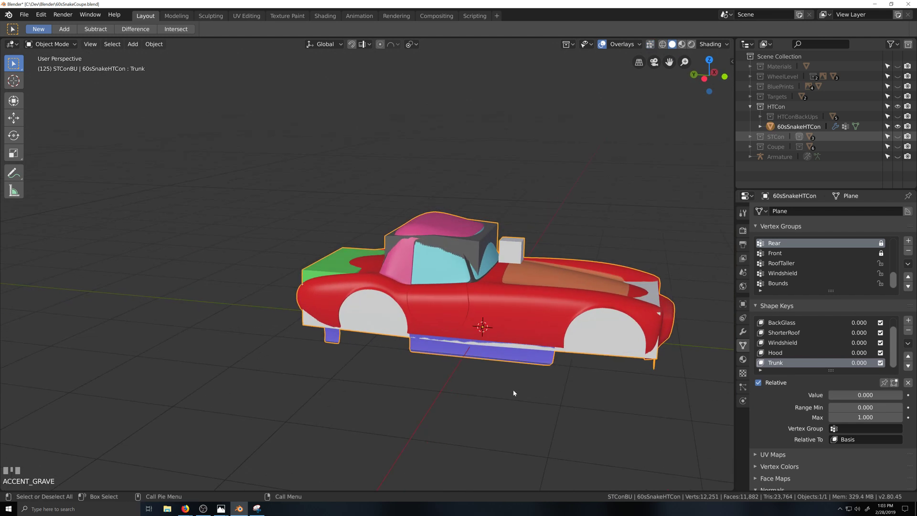
left_click(898, 157)
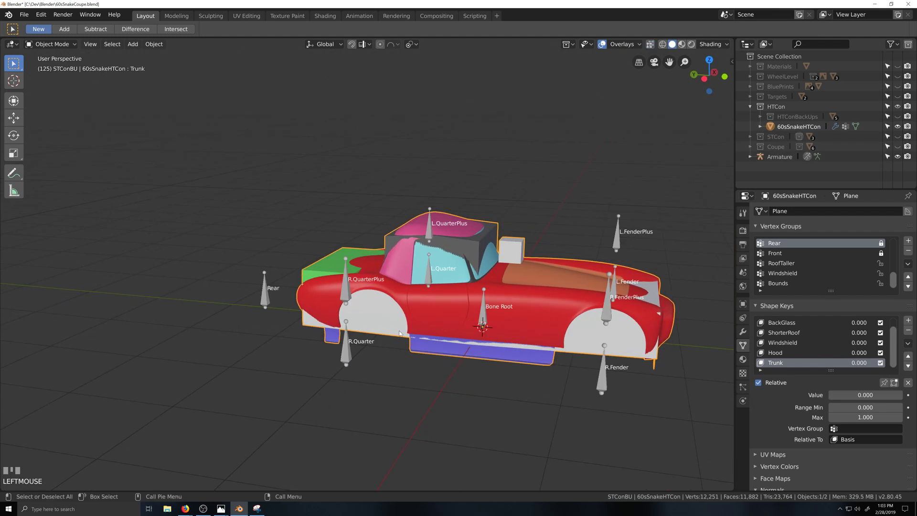
left_click(264, 283)
key("ctrl+Tab")
left_click(265, 297)
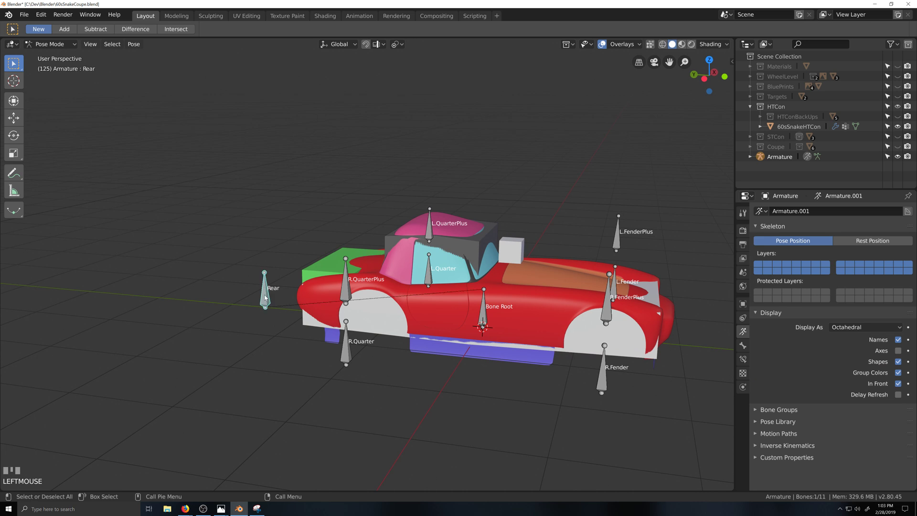
key("g")
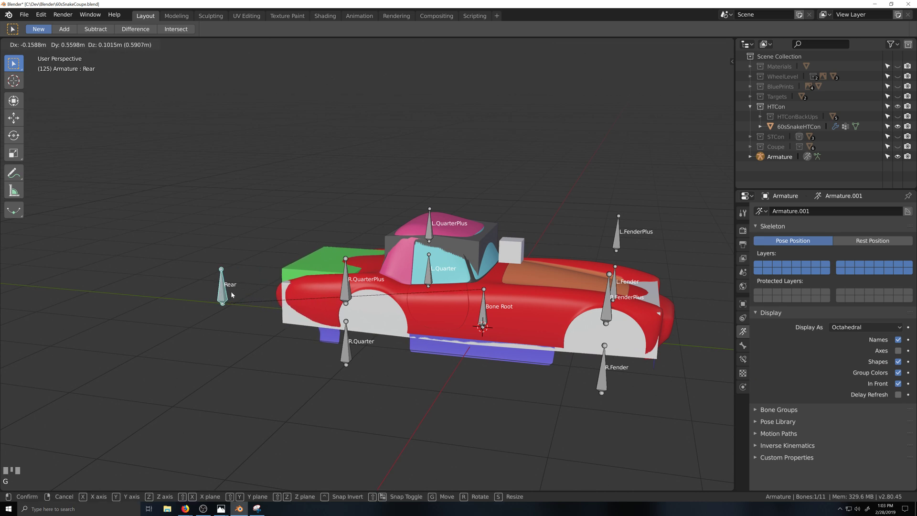
right_click(232, 294)
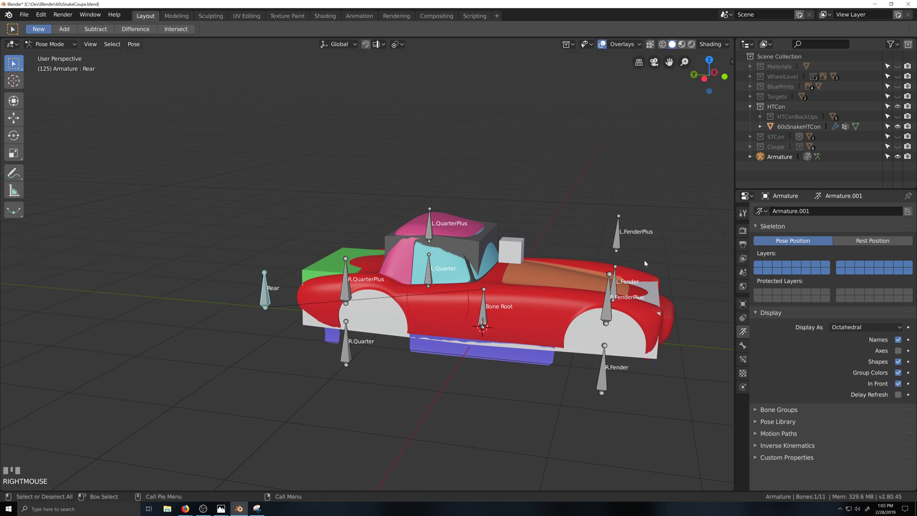
Show the STCon collection in place of HTCon and hide the Armature.
left_click(751, 107)
left_click(898, 107)
left_click(898, 117)
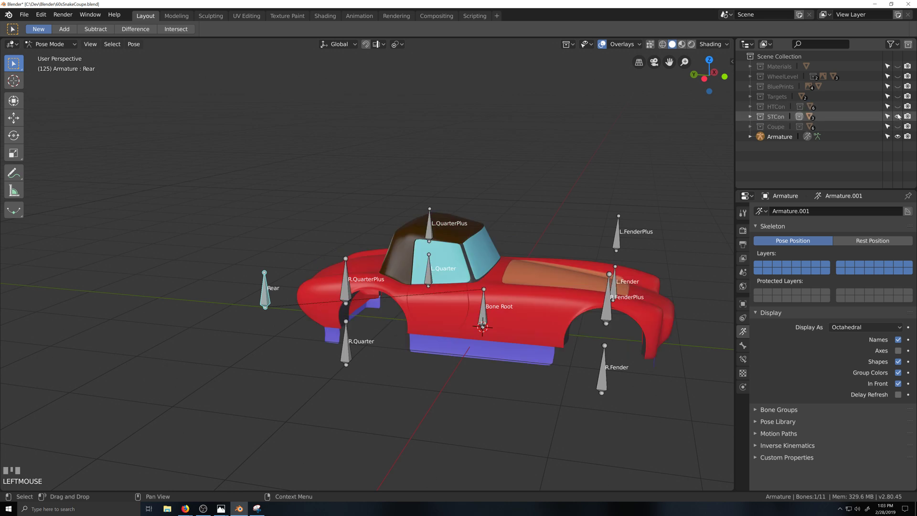
left_click(898, 137)
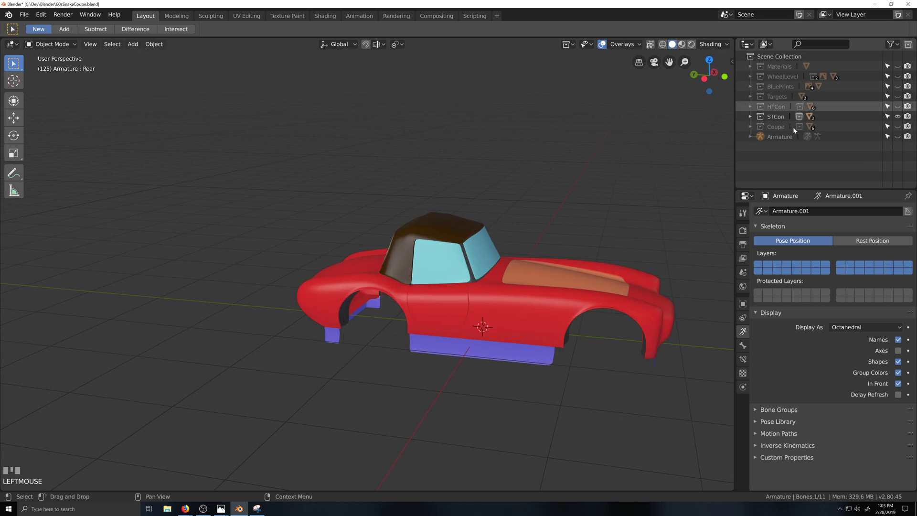
Unhide Bounds.001 in the STCon collection and join it into the 60sSnakeSTCon car body.
left_click(751, 117)
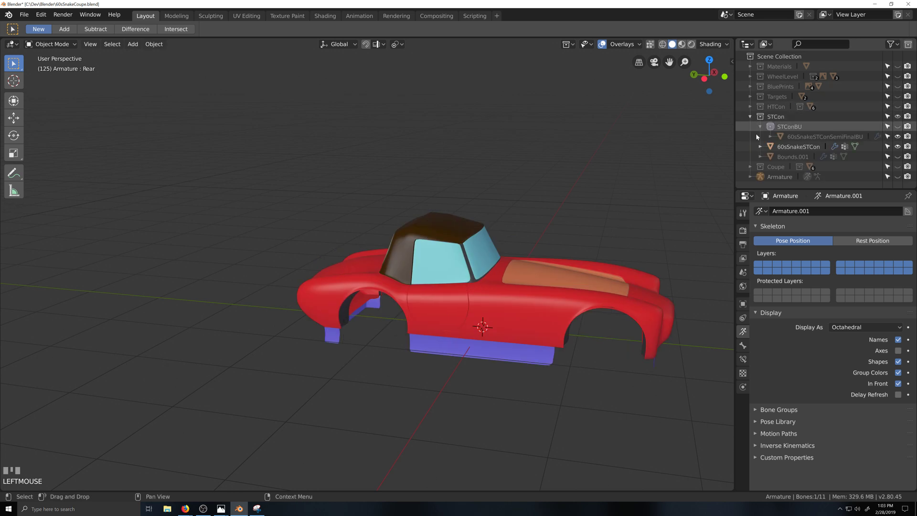
left_click(898, 156)
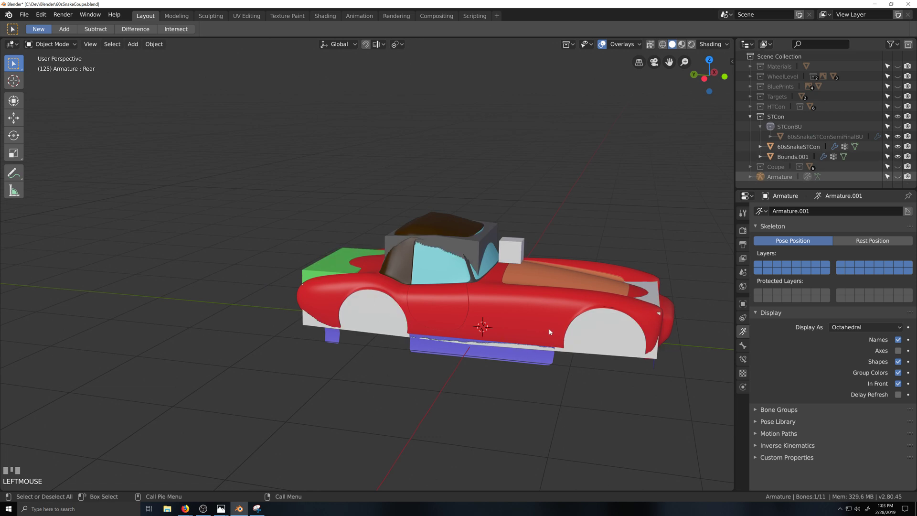
key("grave")
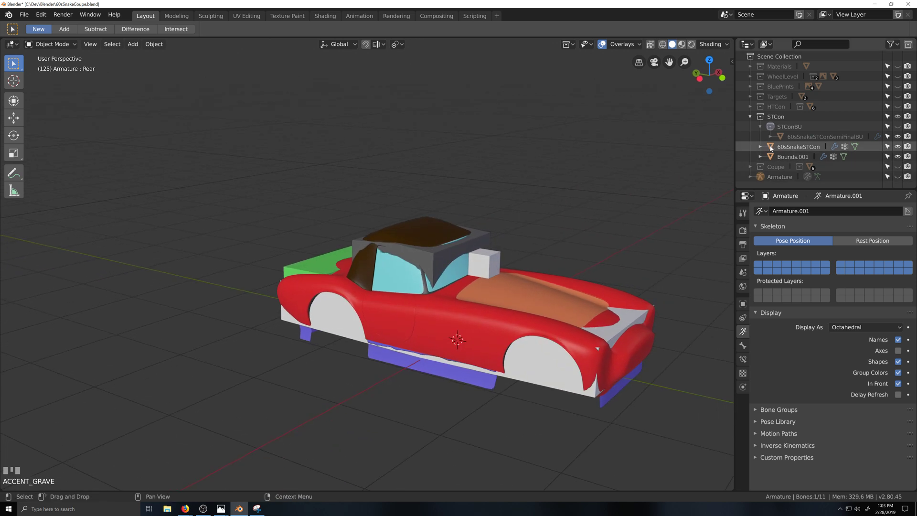
left_click(760, 126)
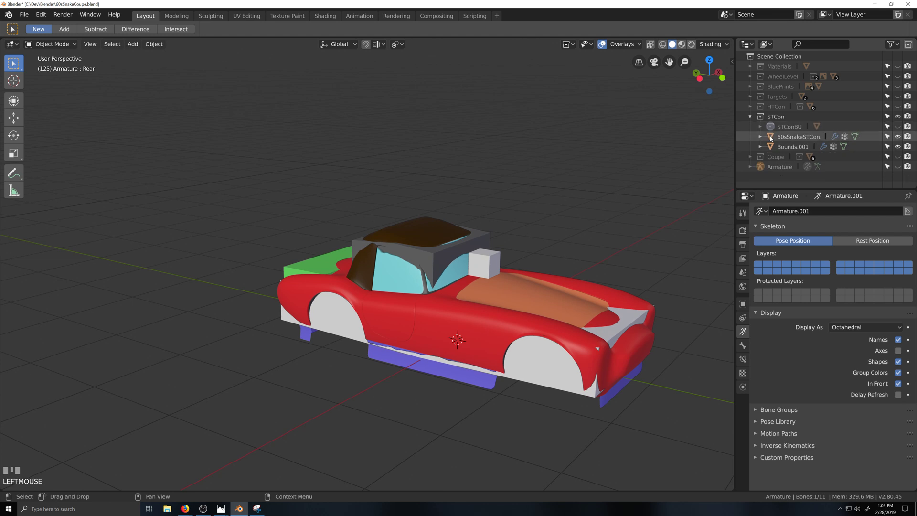
left_click(773, 148)
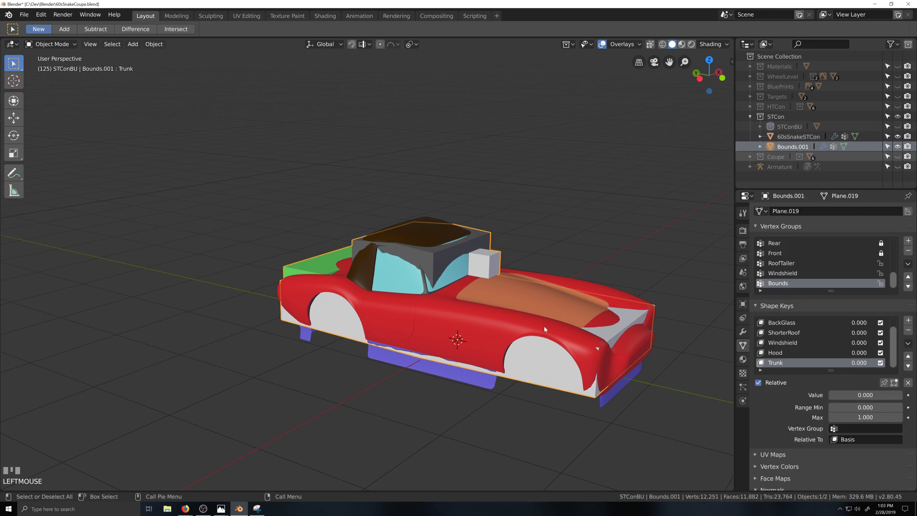
left_click(618, 289, "shift")
key("ctrl+j")
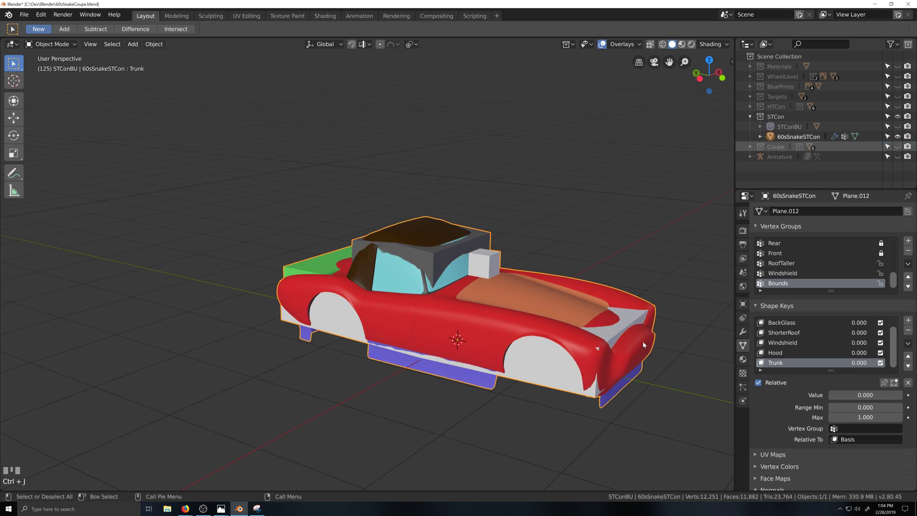
Put the 60sSnakeSTCon body into Edit Mode in the left orthographic view with X-ray on and nothing selected.
mouse_move(837, 399)
left_mouse_down()
mouse_move(911, 398)
mouse_move(826, 396)
left_mouse_up()
key("ctrl+KP_3")
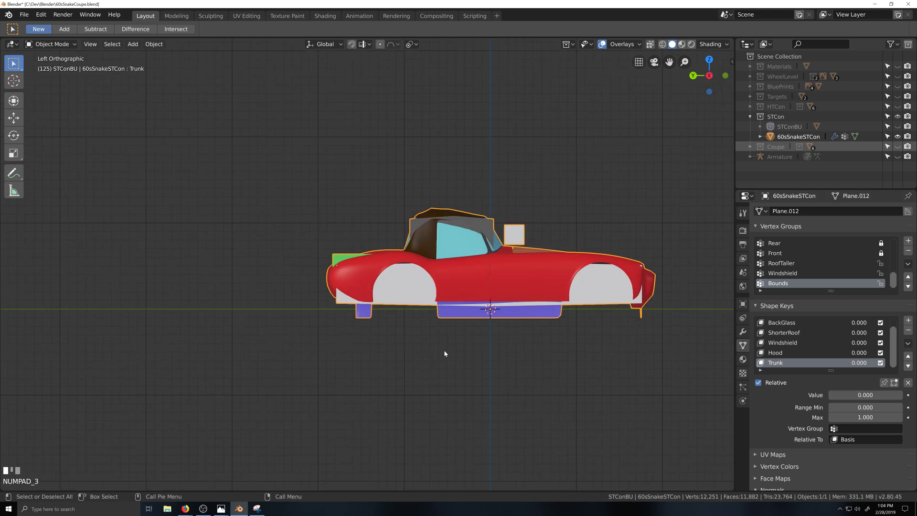
scroll(443, 350, "up", 2)
key("alt+z")
scroll(529, 358, "down", 2)
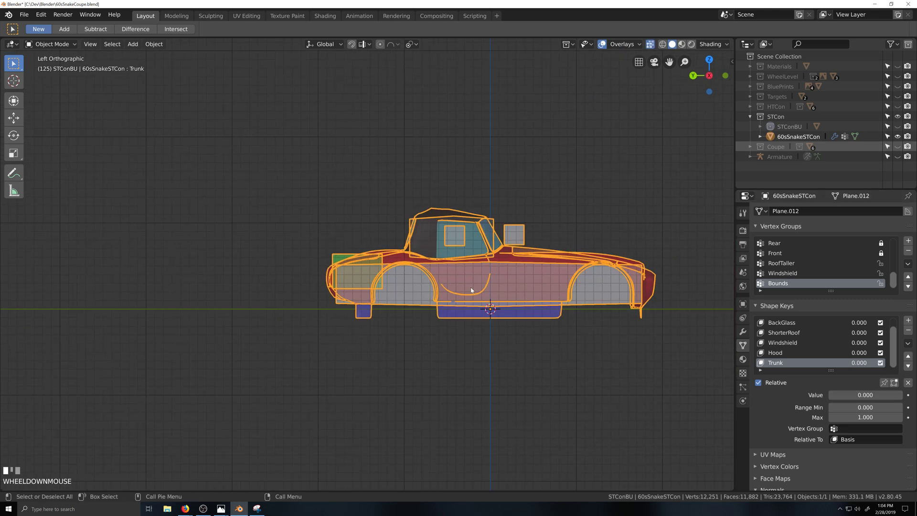
key("Tab")
scroll(434, 329, "up", 2)
key("alt+a")
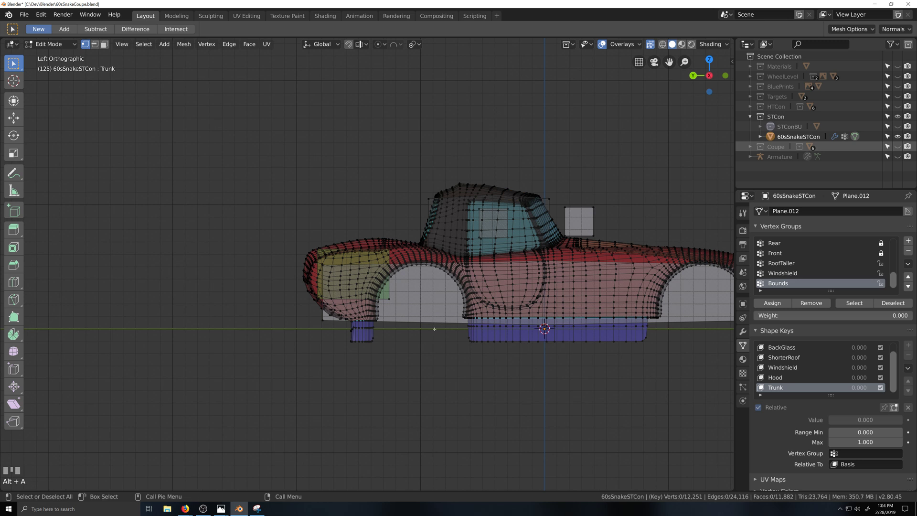
Select the faces of the 60sSnakeSTCon body that use the CargoBounds material.
left_click(743, 360)
scroll(770, 234, "up", 2)
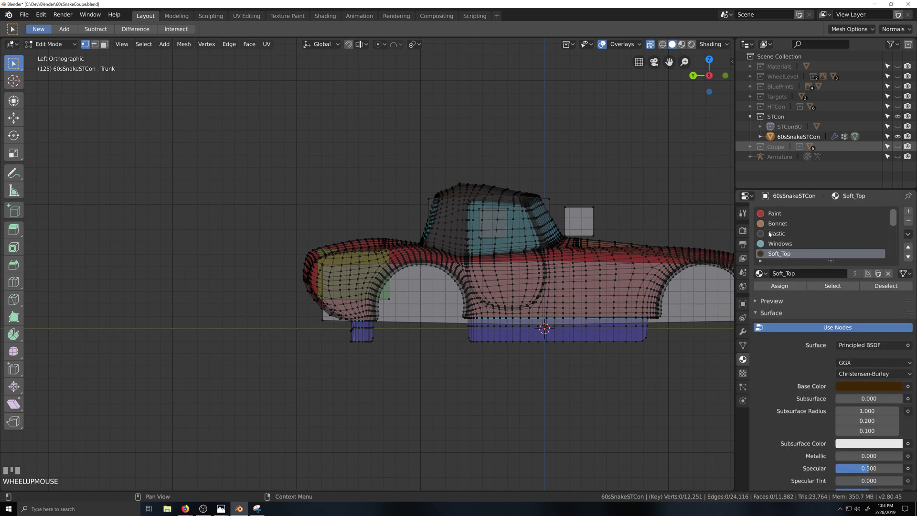
scroll(771, 234, "down", 5)
left_click(783, 244)
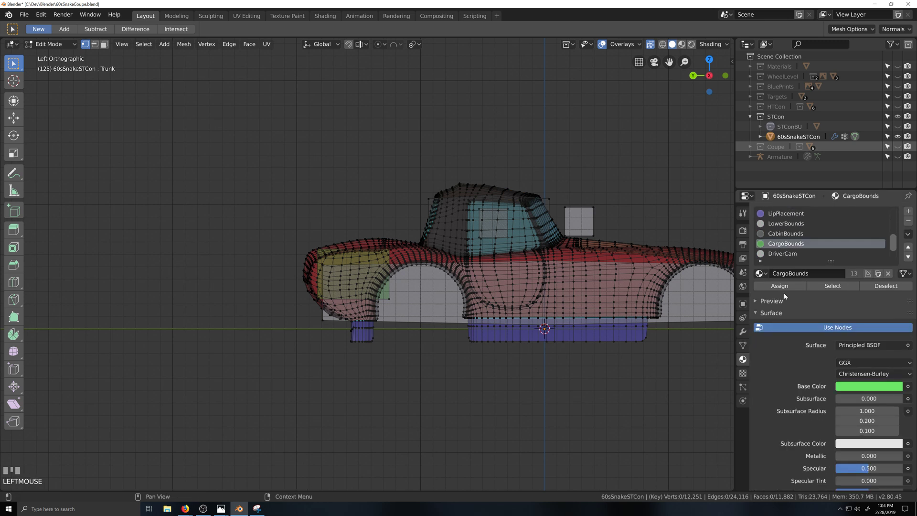
left_click(833, 286)
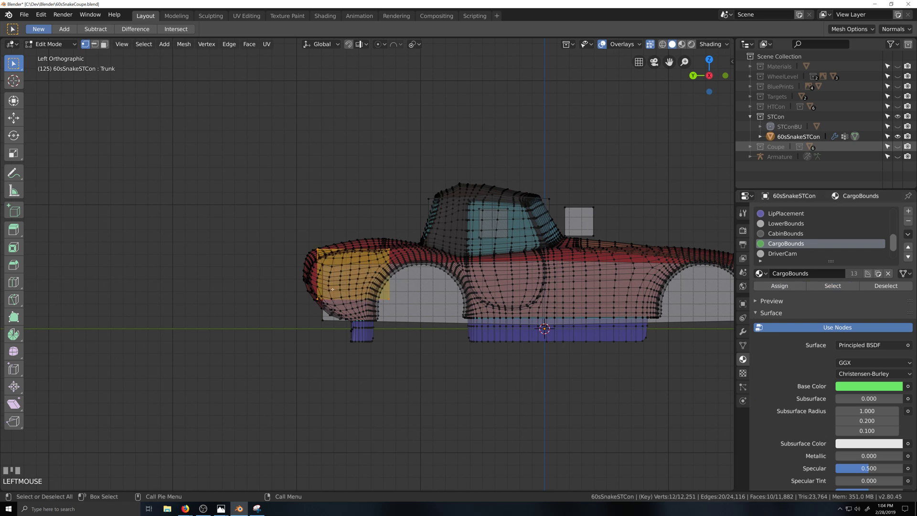
Deselect the lower CargoBounds vertices and raise the upper ones about 0.045 m along Z in the Trunk shape key.
left_click_drag(298, 285, 432, 344, "ctrl")
key("g")
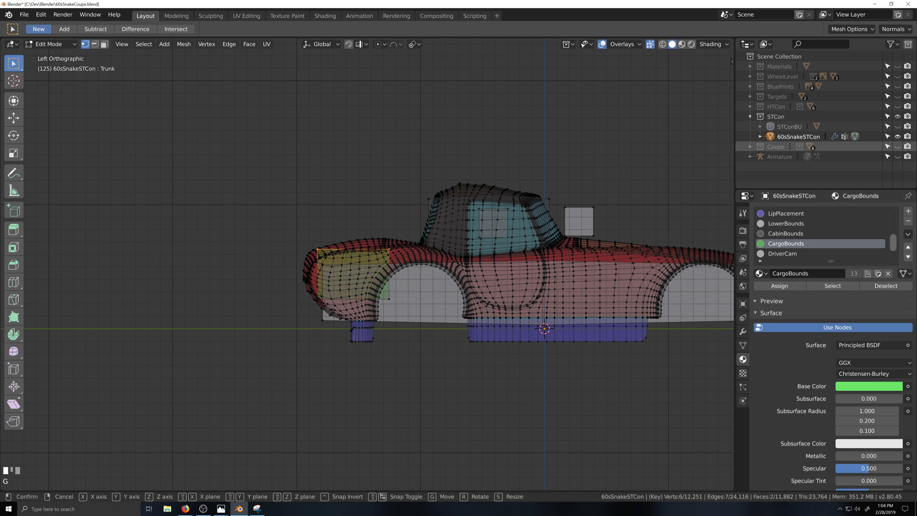
key("z")
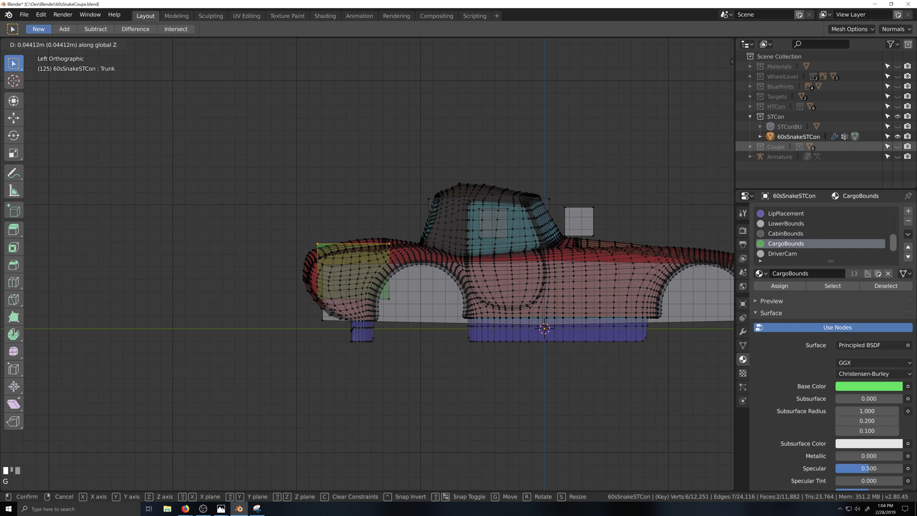
left_click(364, 262)
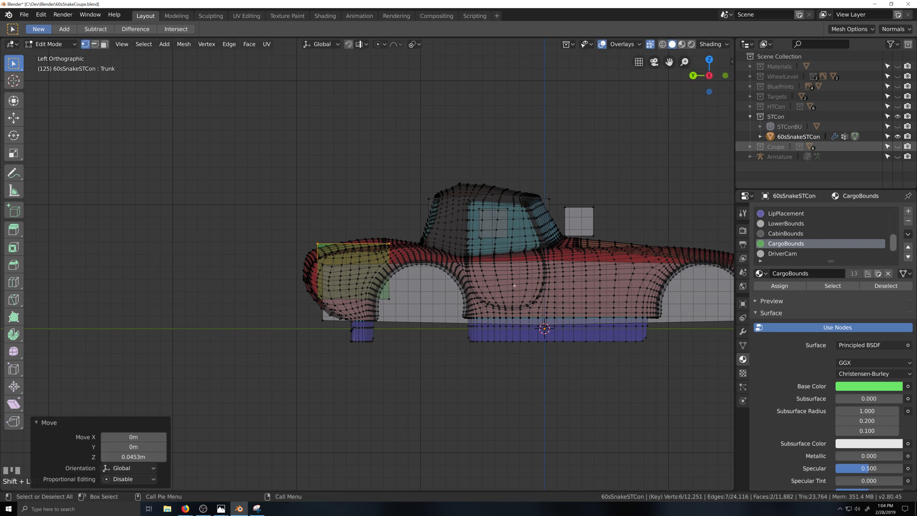
Show the HTCon collection alongside STCon and compare the upper edges of their cargo bounds at the rear.
left_click(897, 107)
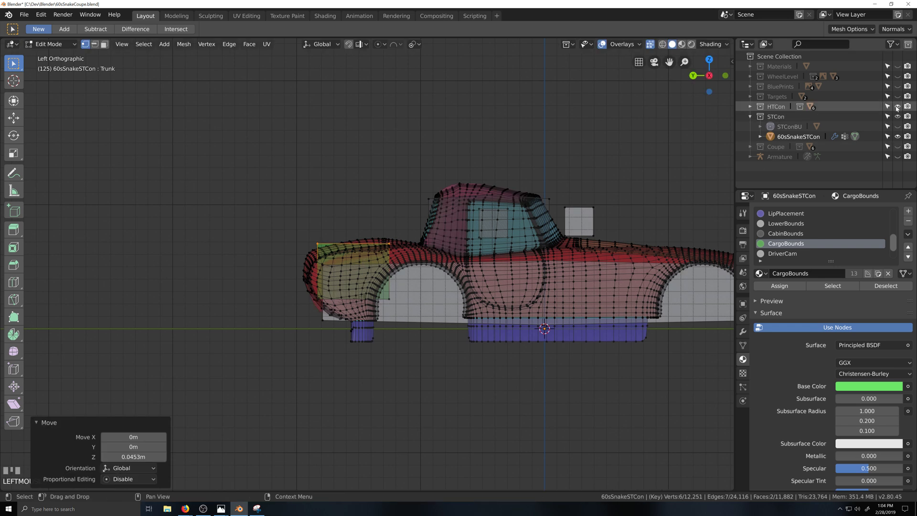
scroll(383, 214, "up", 7)
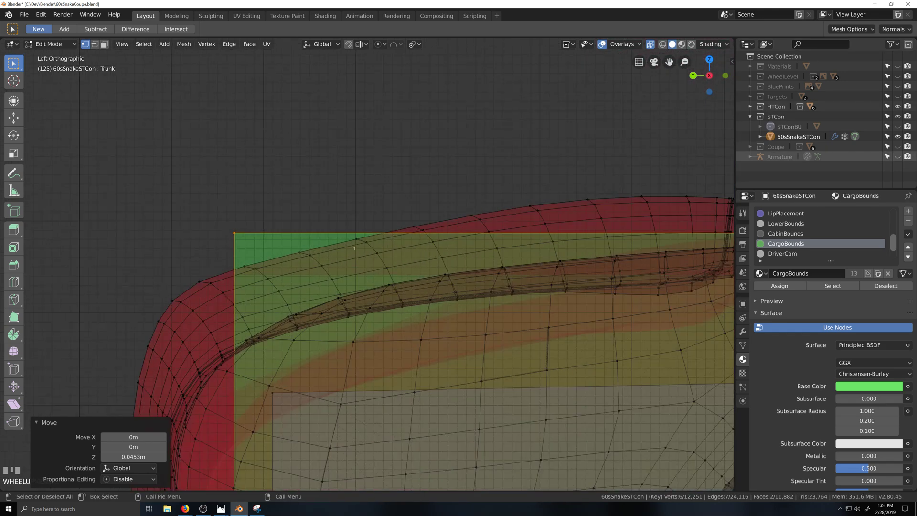
scroll(380, 260, "down", 2)
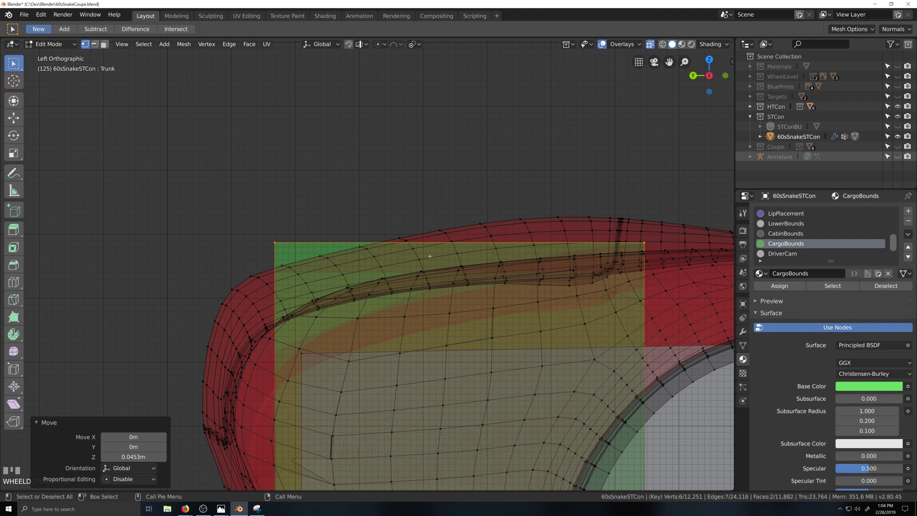
scroll(465, 263, "down", 3)
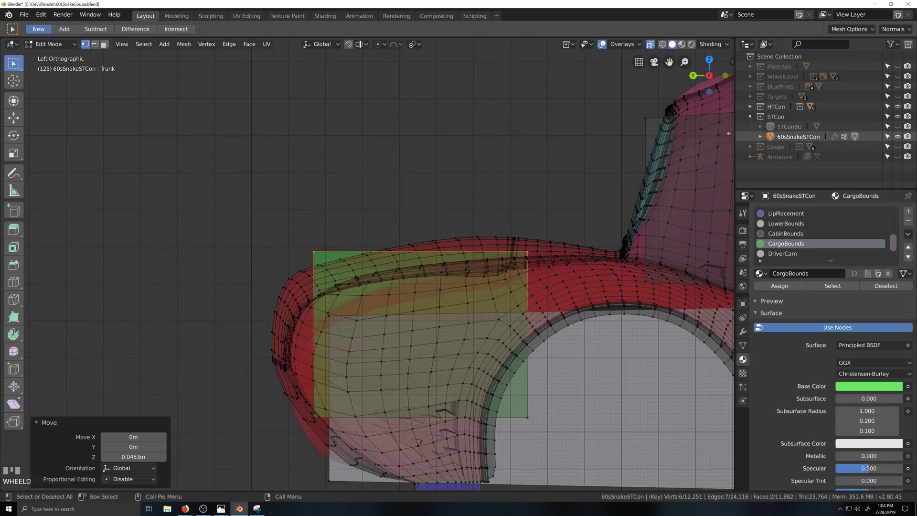
Expand the HTCon collection, return to Object Mode and select both car bodies with 60sSnakeHTCon active.
left_click(751, 107)
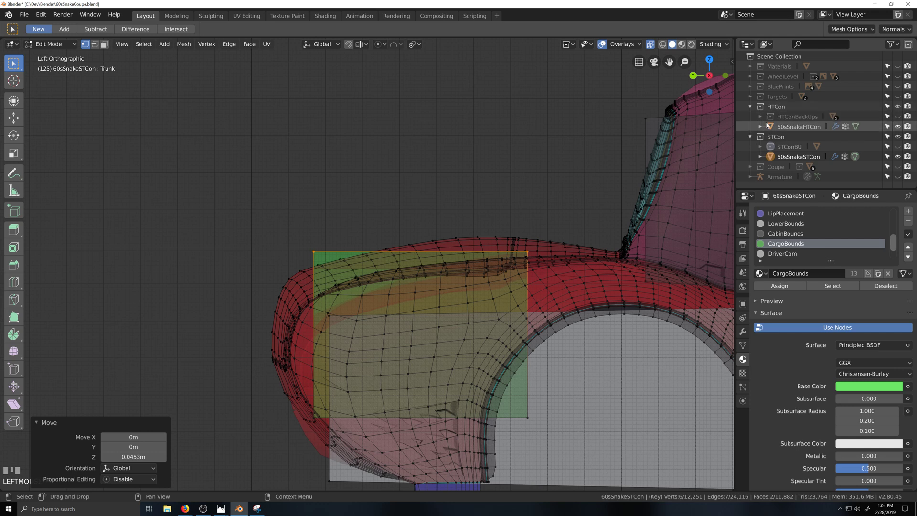
key("Tab")
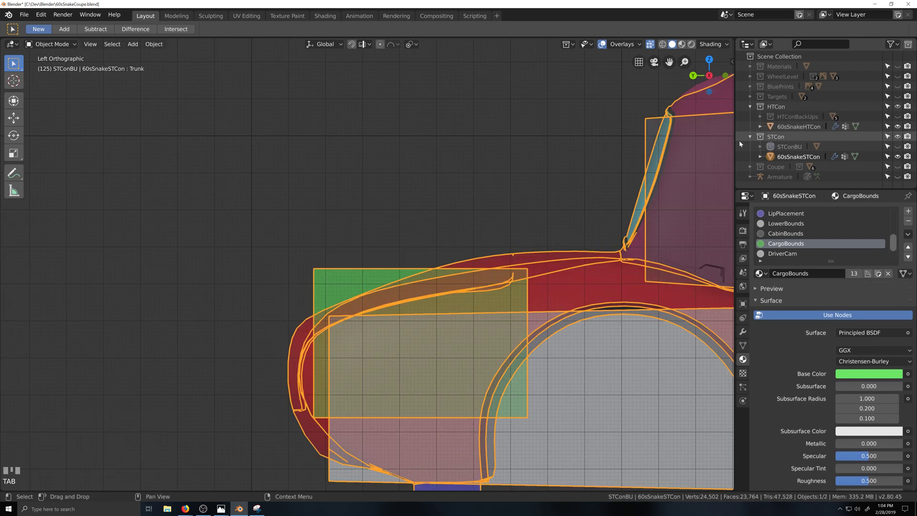
left_click(773, 127, "shift")
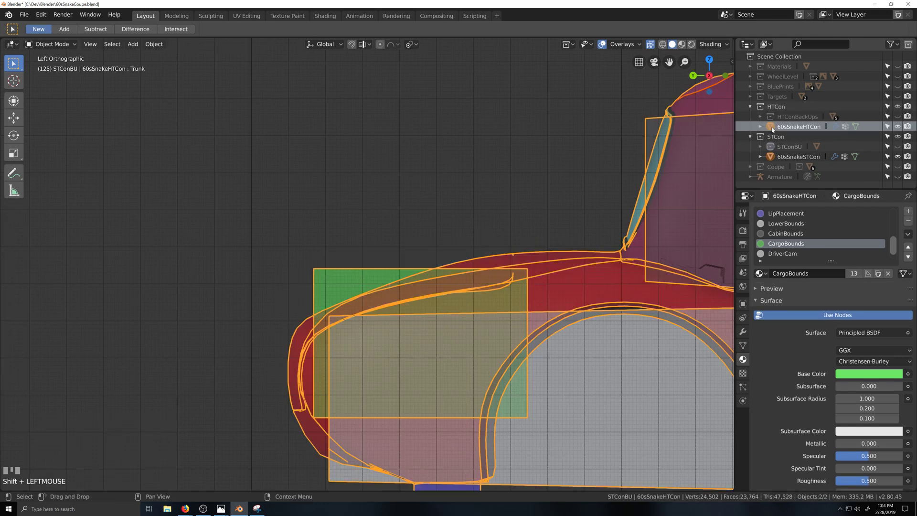
left_click(744, 346)
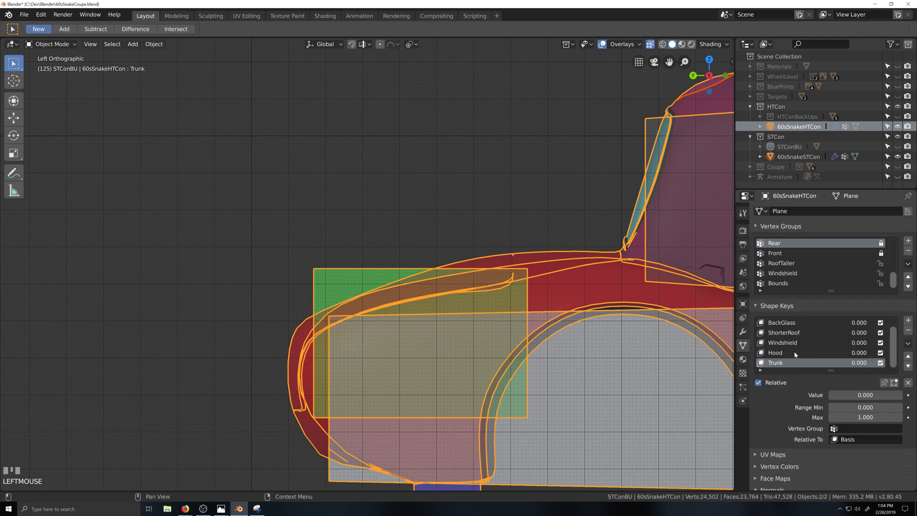
left_click(784, 127)
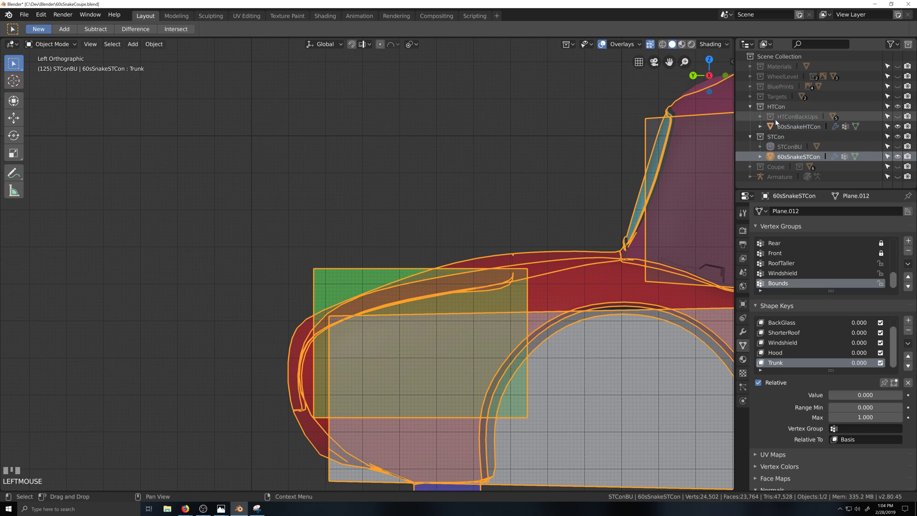
scroll(292, 217, "down", 8)
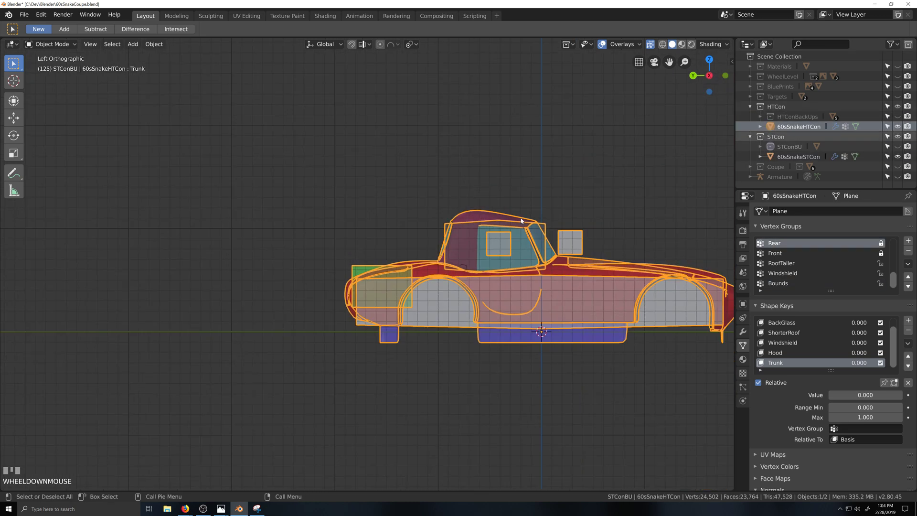
left_click_drag(309, 186, 620, 379)
scroll(526, 329, "up", 6)
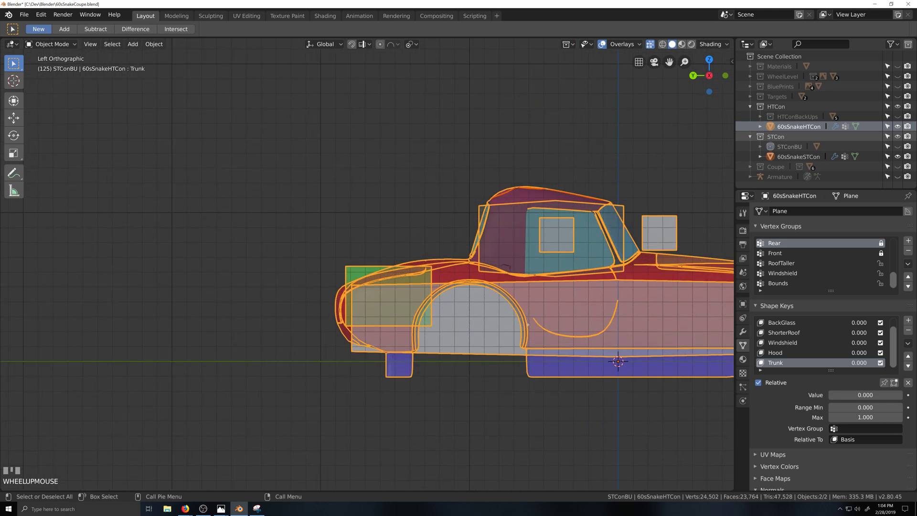
Try to move the upper CargoBounds vertices of both bodies together along Z in Edit Mode.
key("Tab")
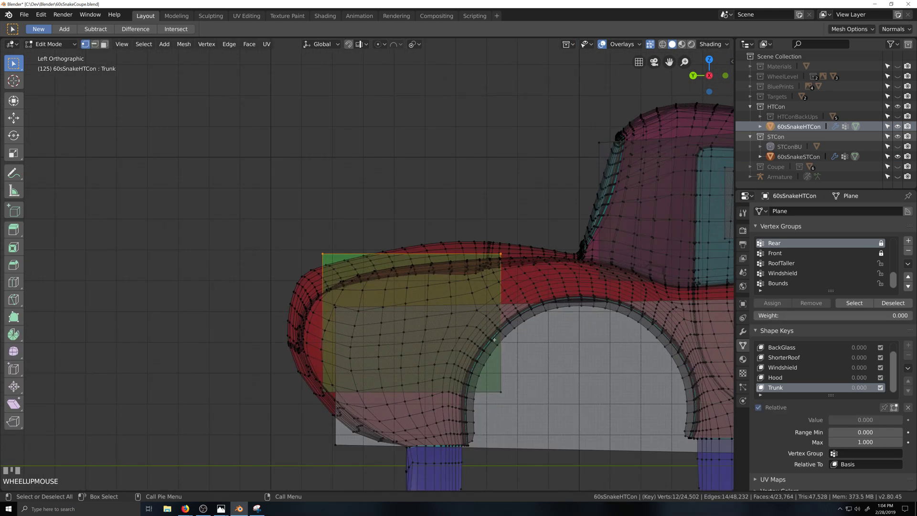
scroll(494, 339, "up", 1)
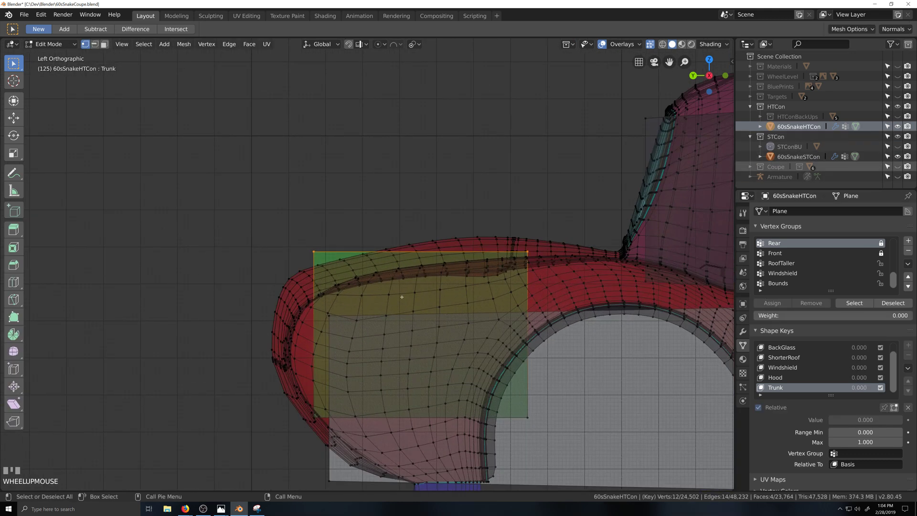
scroll(402, 366, "down", 2)
scroll(406, 341, "up", 2)
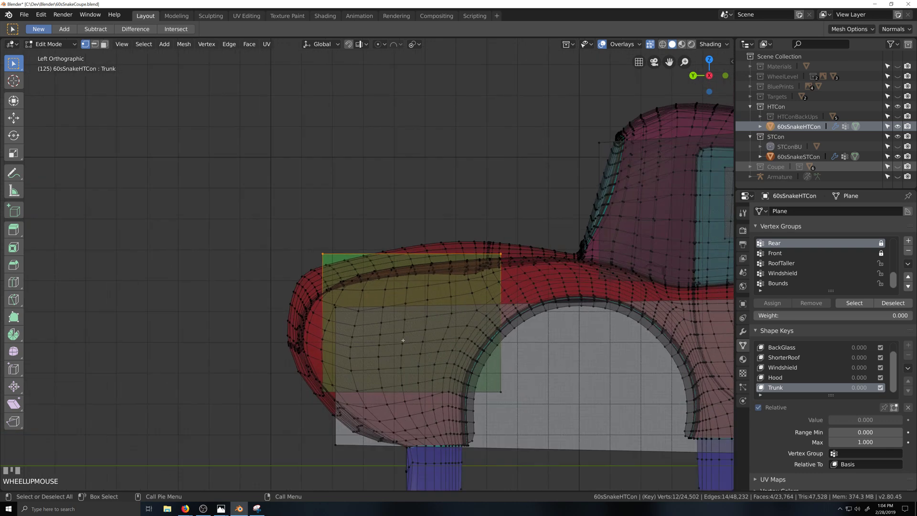
scroll(313, 263, "up", 5)
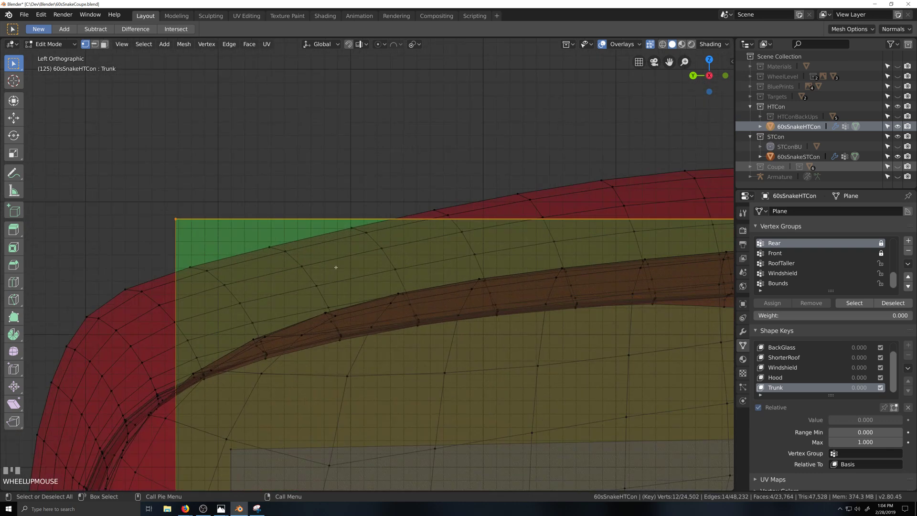
key("g")
key("z")
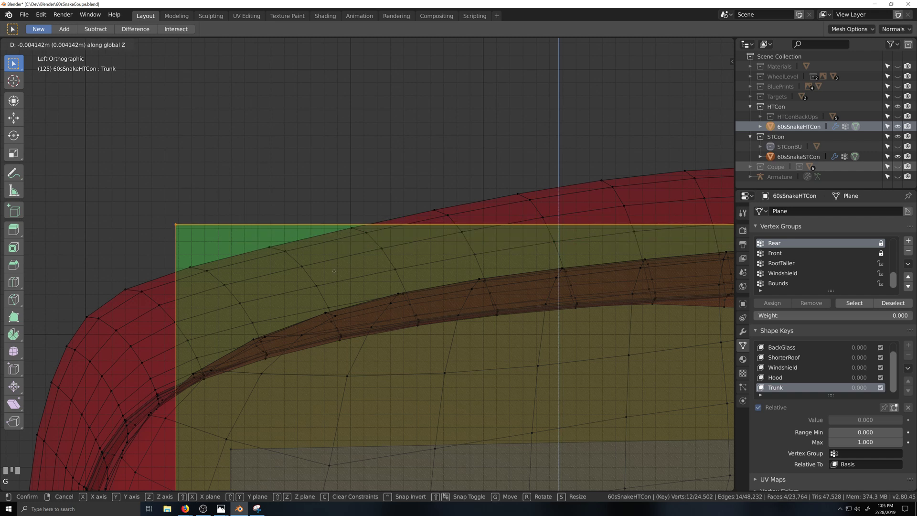
left_click(334, 252)
scroll(324, 321, "down", 5)
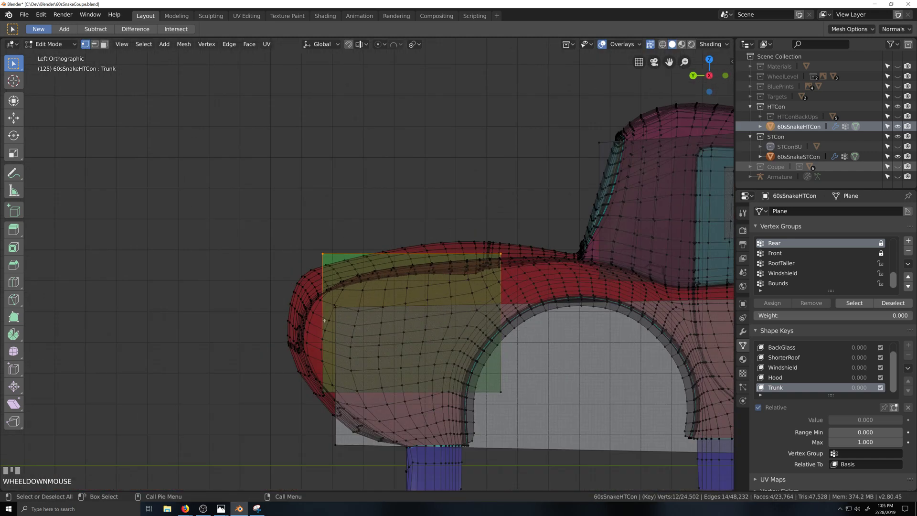
Toggle the 60sSnakeHTCon body's visibility to compare the cargo bounds, and hide and collapse the HTCon collection.
left_click(898, 126)
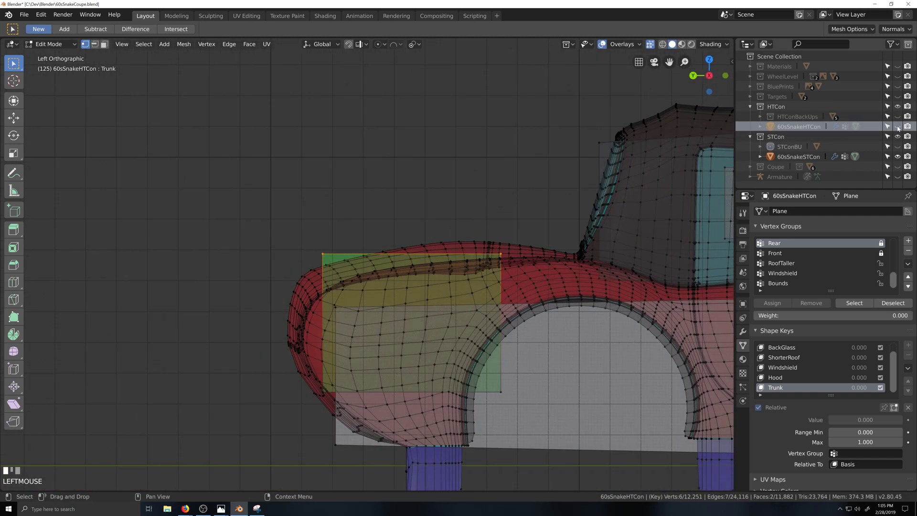
left_click(897, 127)
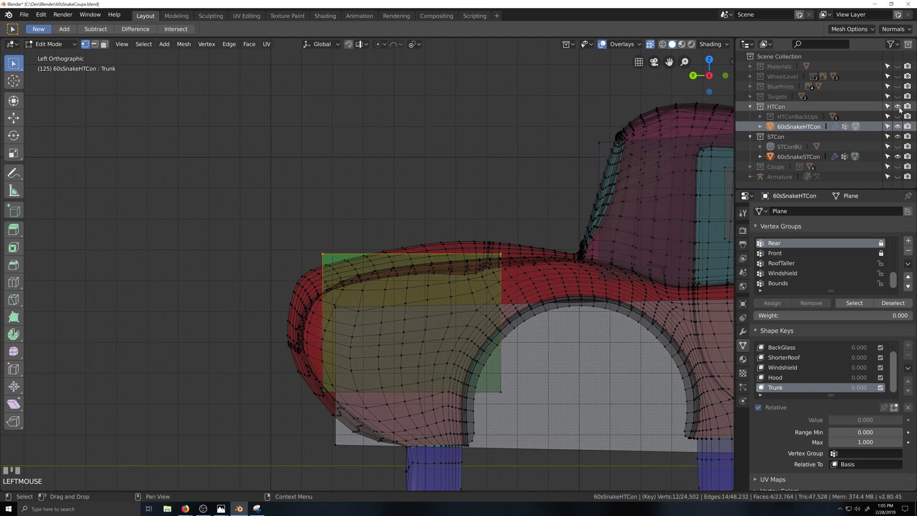
left_click(897, 107)
scroll(476, 317, "down", 1)
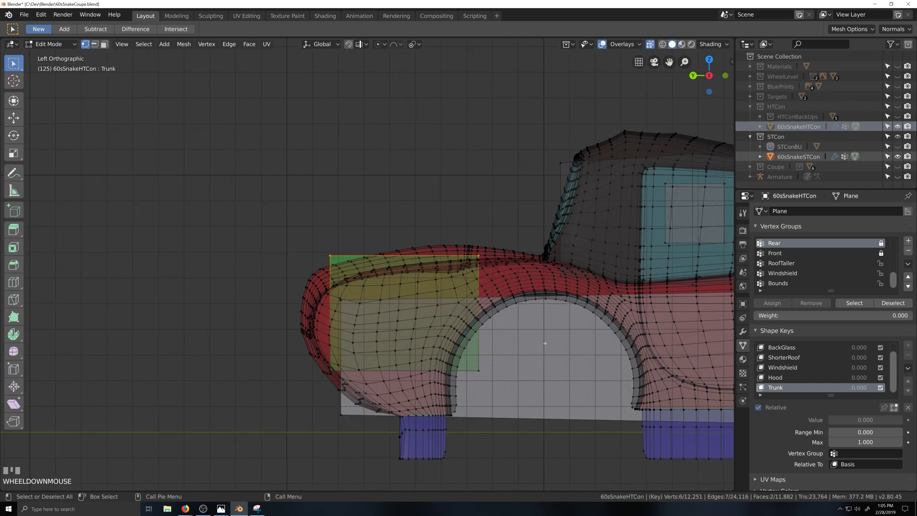
scroll(574, 319, "up", 2)
left_click(750, 107)
scroll(526, 254, "down", 1)
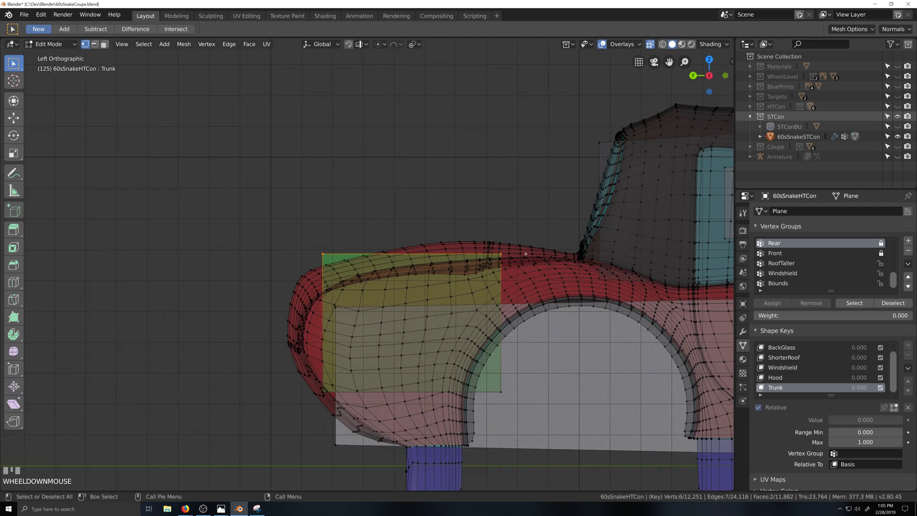
Collapse the STCon collection and show the Coupe collection in its place.
scroll(526, 254, "down", 1)
left_click(750, 118)
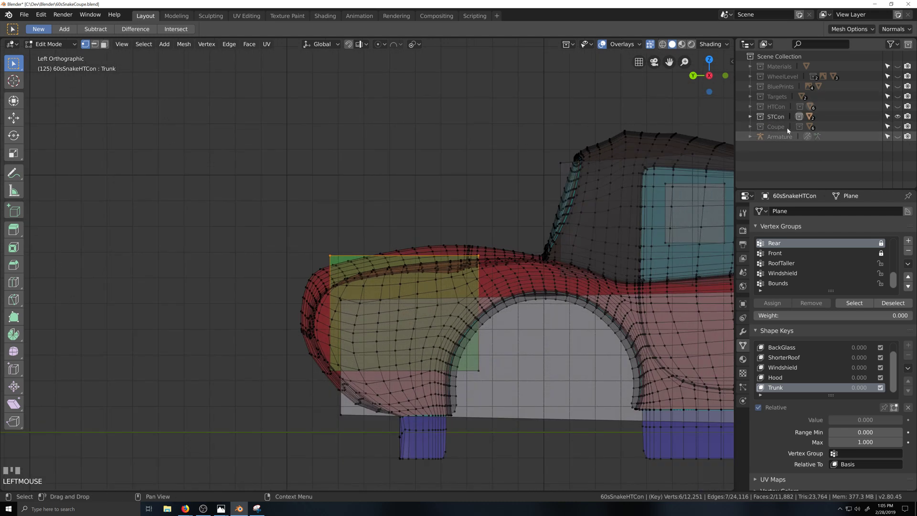
left_click(750, 118)
left_click(750, 118)
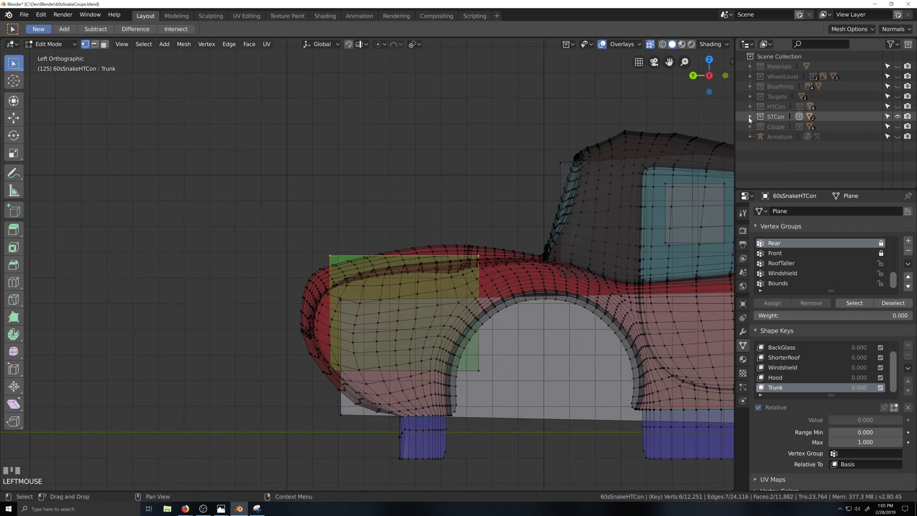
left_click(898, 117)
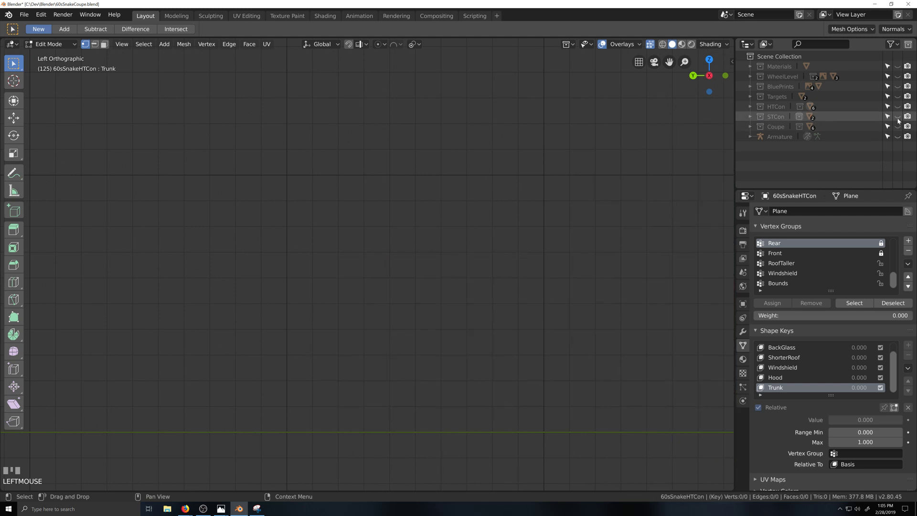
left_click(898, 127)
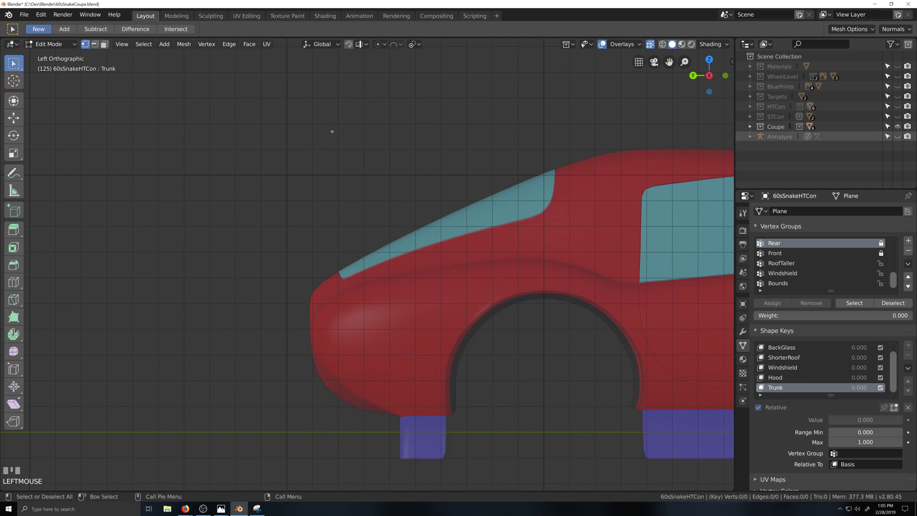
Return to Object Mode with X-ray off and select the 60sSnakeCoupe body.
key("Tab")
scroll(520, 285, "down", 3)
key("alt+z")
left_click(535, 328)
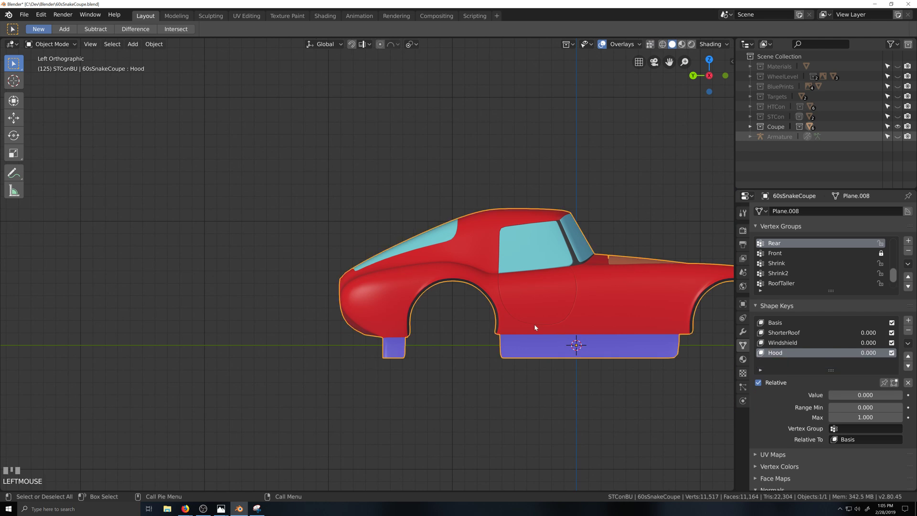
Show the Bounds.002 mesh in the Coupe collection and join it into the 60sSnakeCoupe body.
left_click(751, 127)
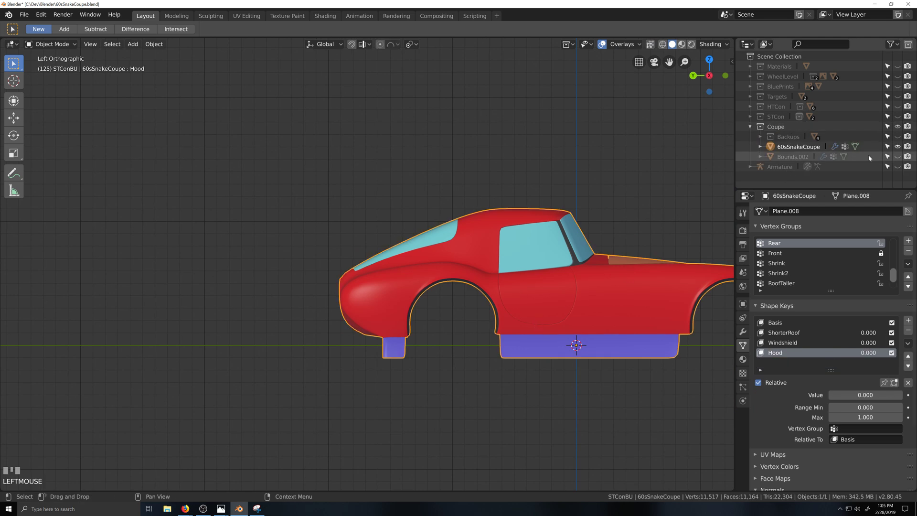
left_click(896, 157)
scroll(446, 363, "down", 3)
key("grave")
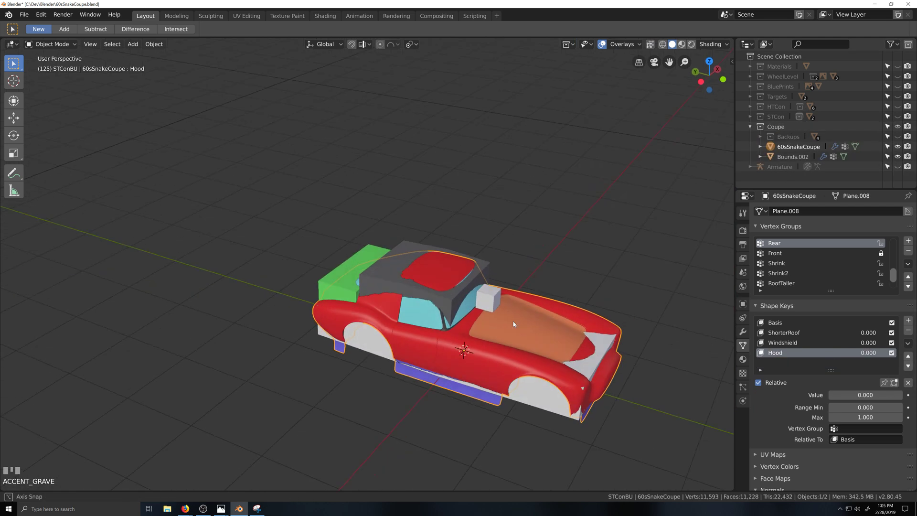
left_click(482, 310)
left_click(584, 322, "shift")
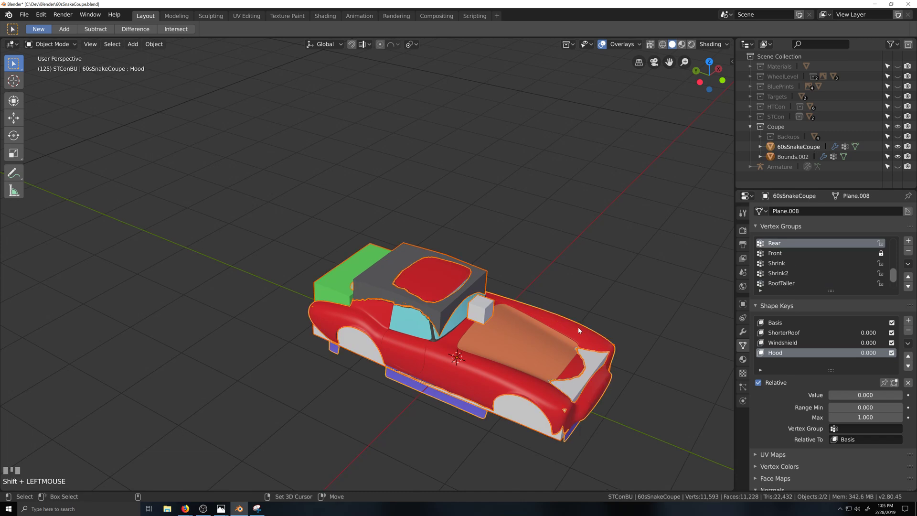
key("Delete")
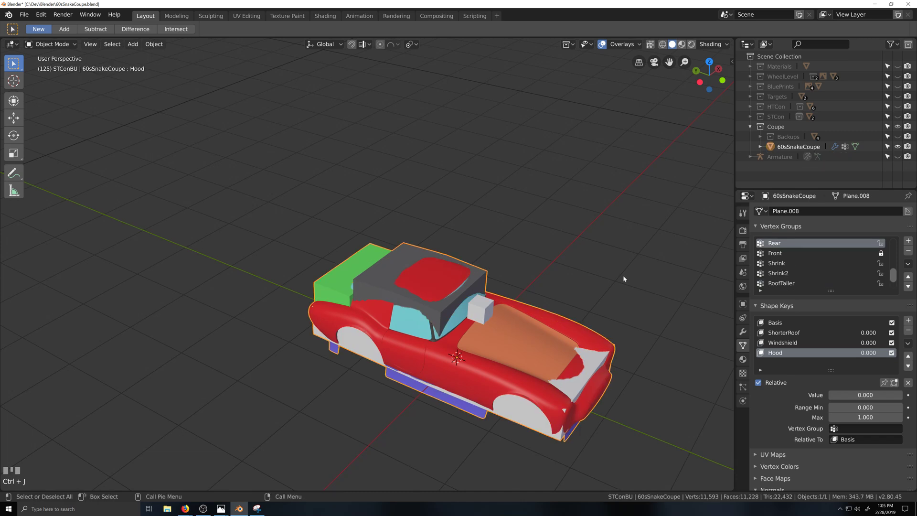
Examine the cargo and cabin bounds against the Coupe body in the left orthographic view.
scroll(445, 320, "up", 2)
key("grave")
key("ctrl+KP_3")
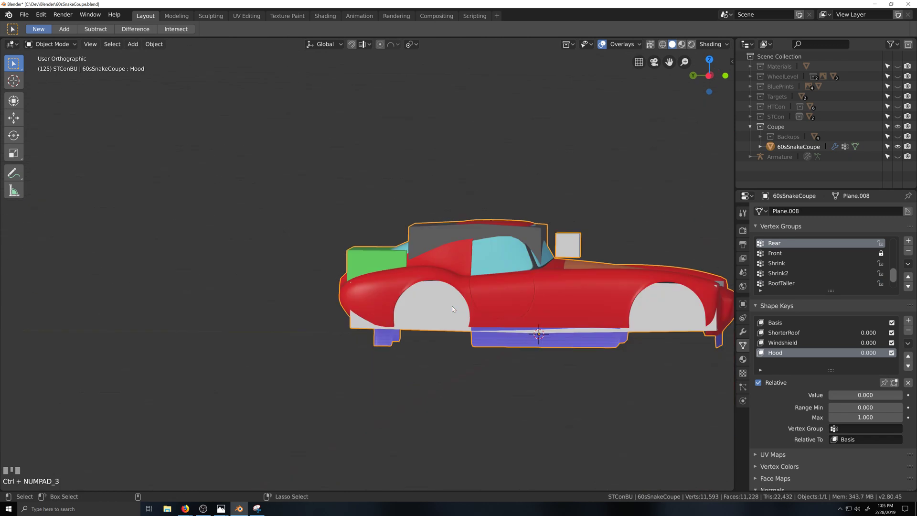
key("KP_5")
scroll(451, 307, "up", 2)
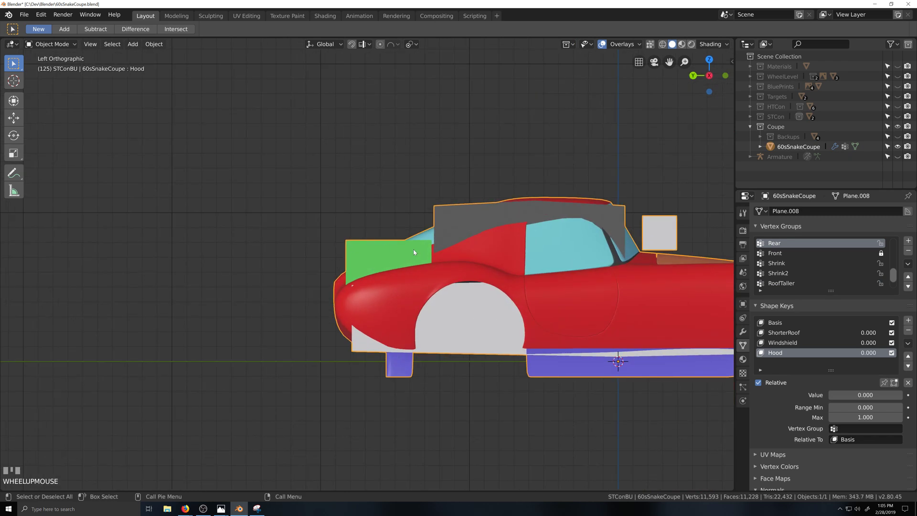
scroll(408, 251, "down", 1)
scroll(419, 266, "up", 3)
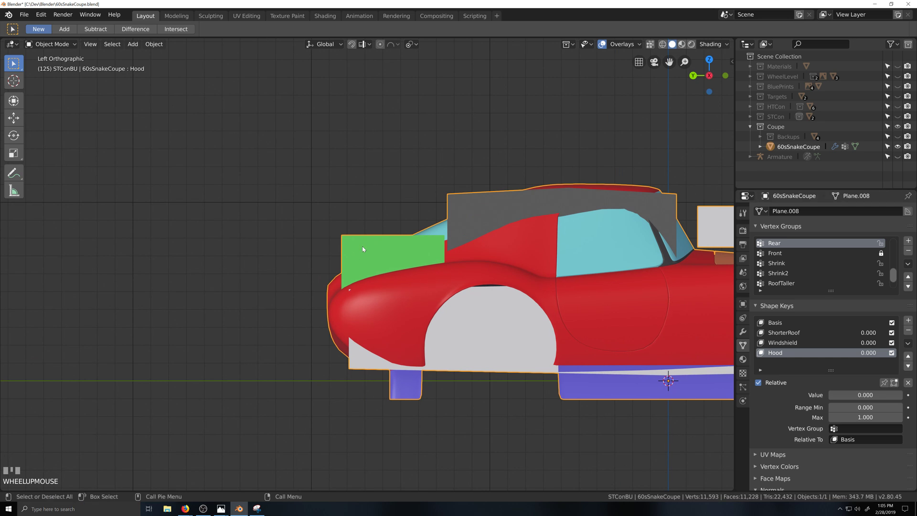
scroll(437, 282, "down", 2)
key("shift+grave")
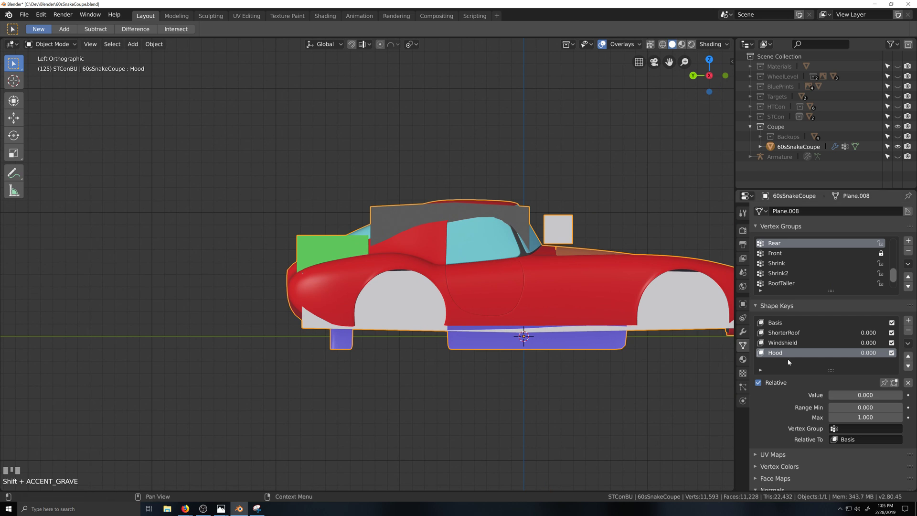
Select the ShorterRoof shape key and preview it by raising its value and returning it to 0.
left_click(787, 333)
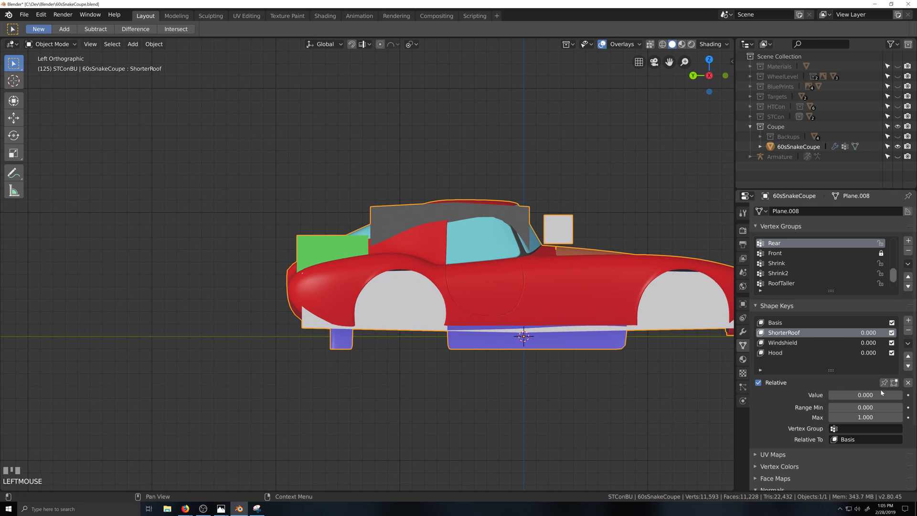
left_click_drag(882, 395, 883, 395)
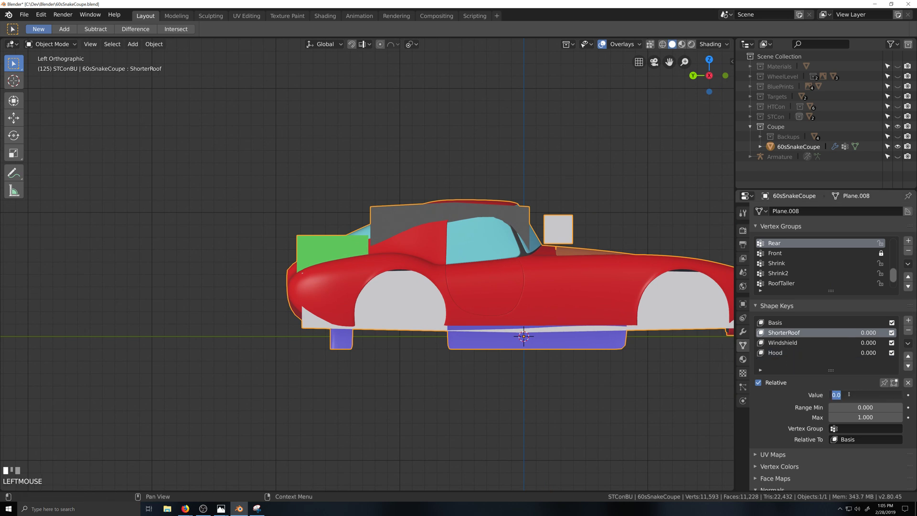
left_click(852, 396)
left_click(773, 420)
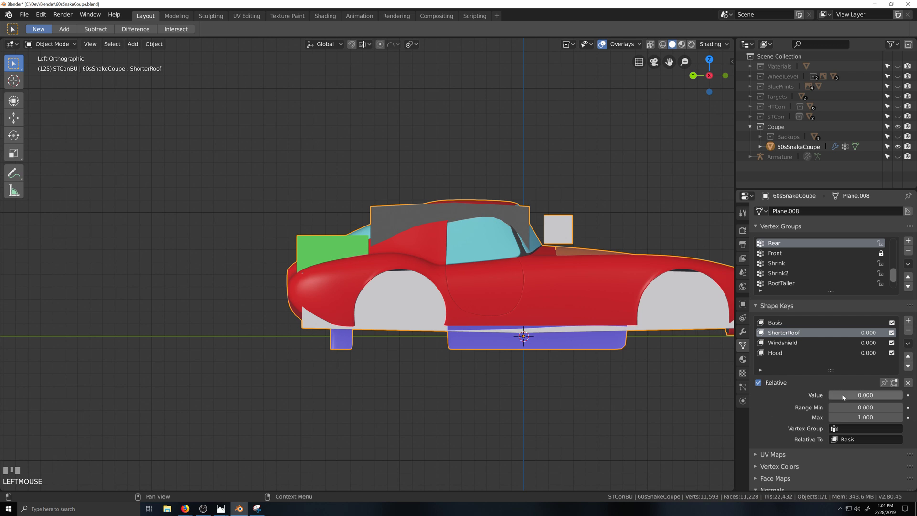
left_click_drag(830, 395, 902, 395)
middle_click_drag(459, 395, 683, 390)
left_click_drag(902, 395, 830, 395)
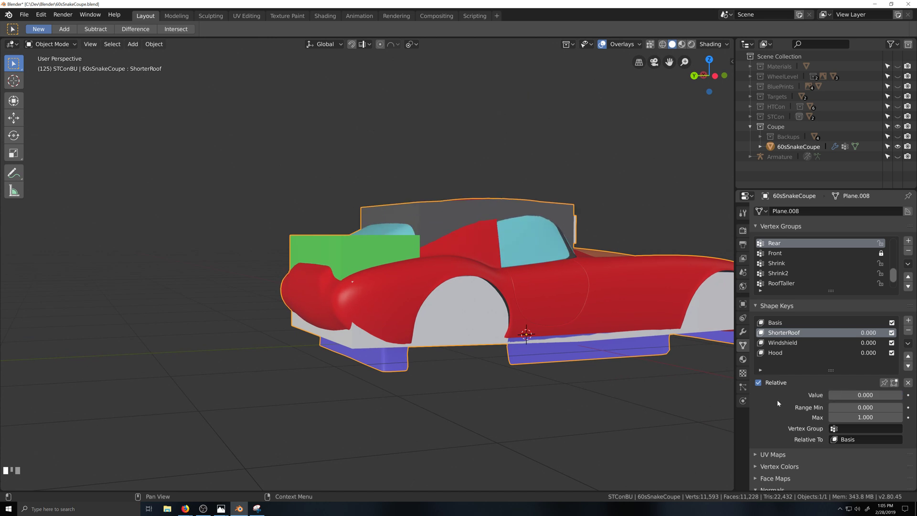
Enter Edit Mode on the Coupe body in left view with X-ray on, and clear the selection.
key("ctrl+KP_3")
scroll(468, 387, "up", 2)
key("Tab")
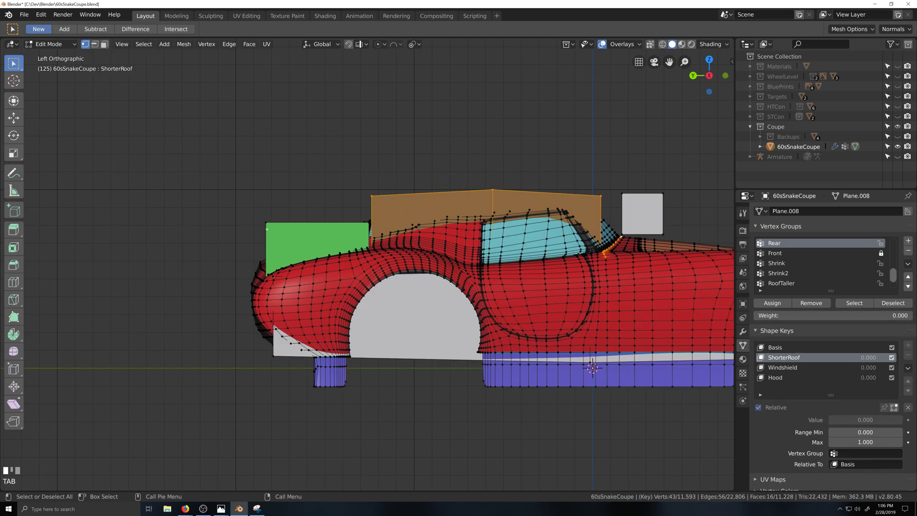
key("alt+z")
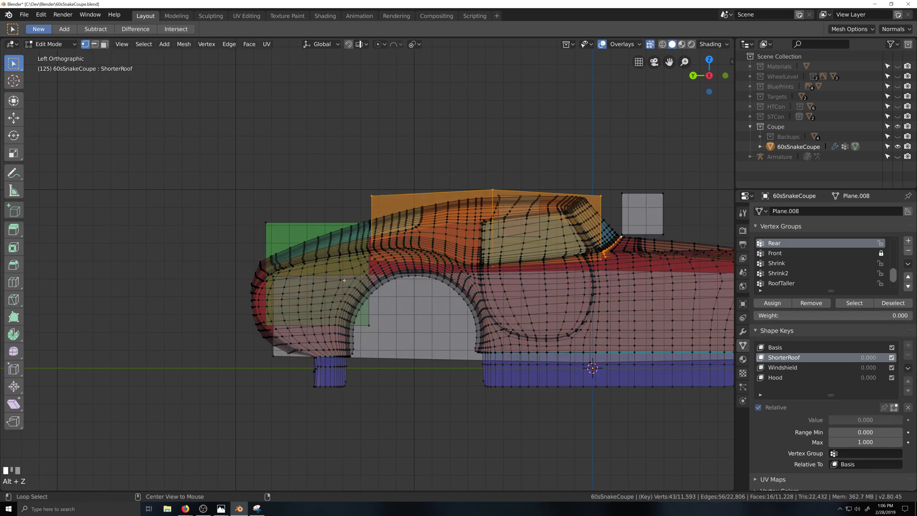
key("alt+a")
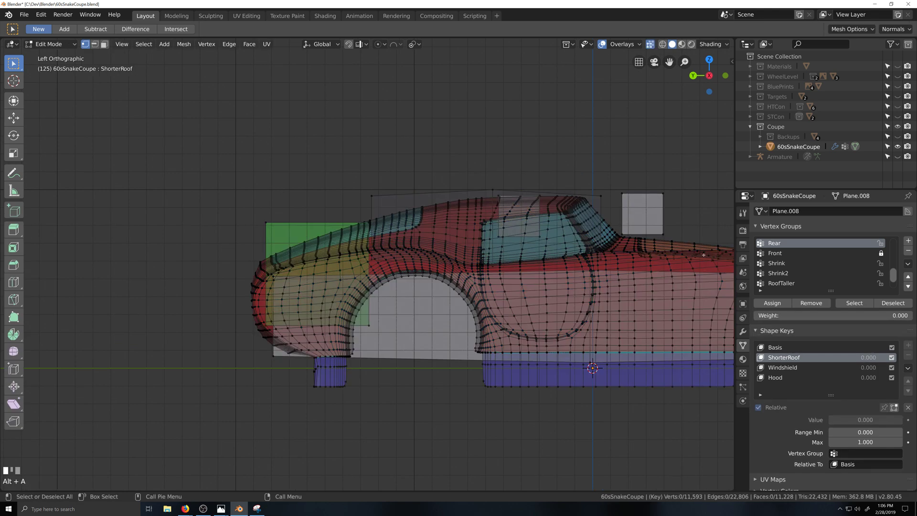
Select the CargoBounds material's geometry and deselect its lower vertices, keeping only the upper ones.
left_click(743, 360)
scroll(800, 252, "down", 2)
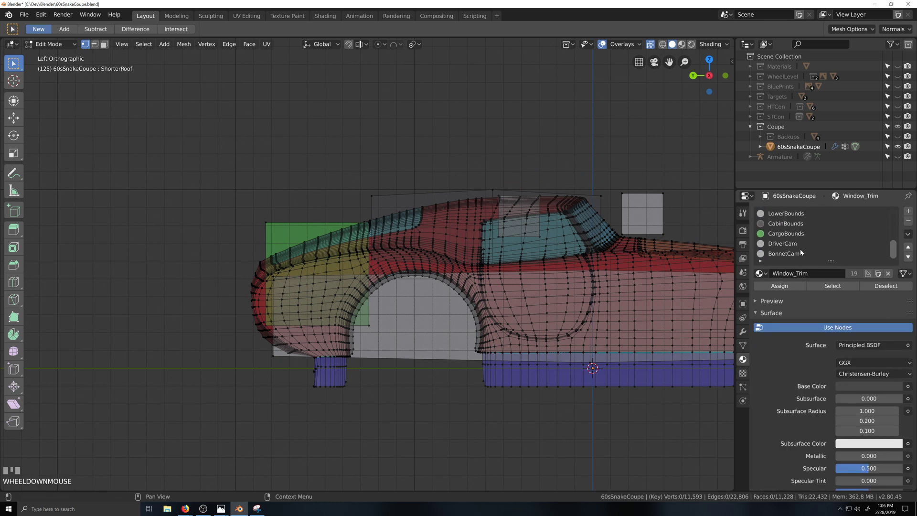
left_click(791, 234)
left_click(833, 286)
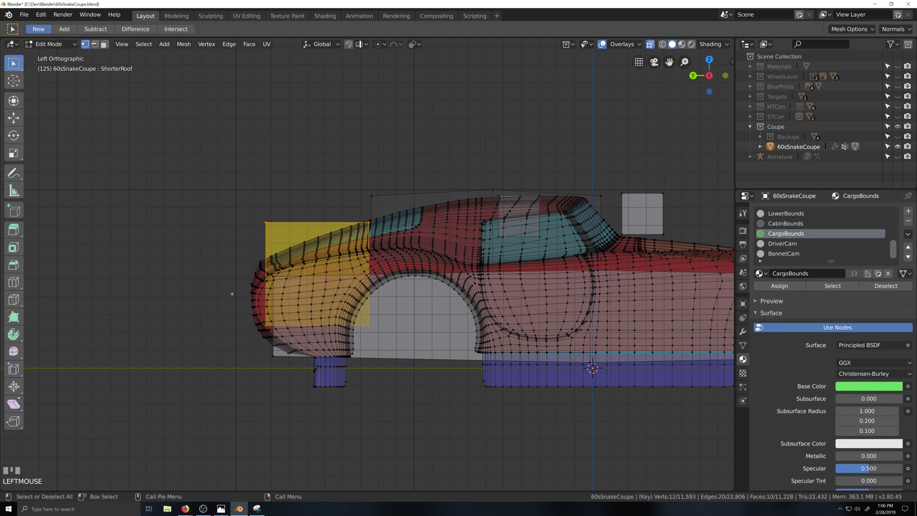
left_click_drag(232, 293, 437, 380, "shift")
left_click_drag(177, 285, 417, 406, "ctrl")
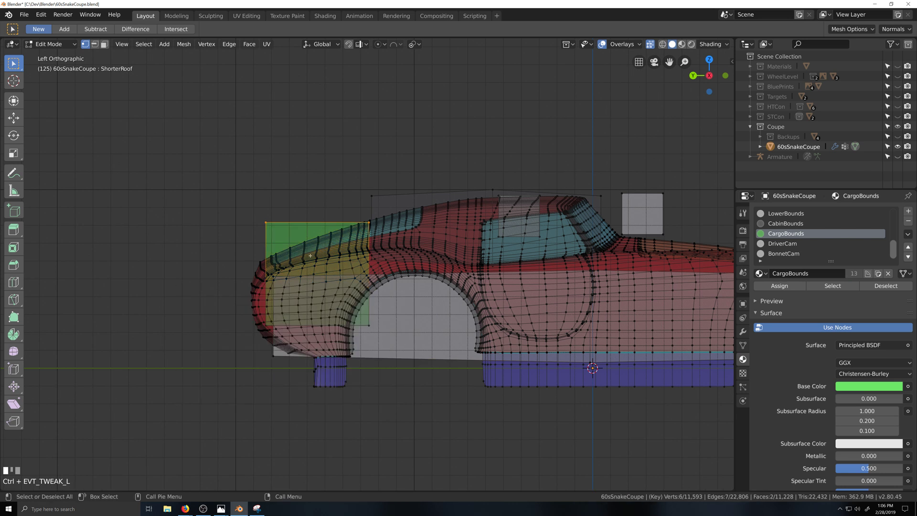
Lower the upper CargoBounds vertices by 0.0562 m along Z in the ShorterRoof shape key.
left_click(742, 347)
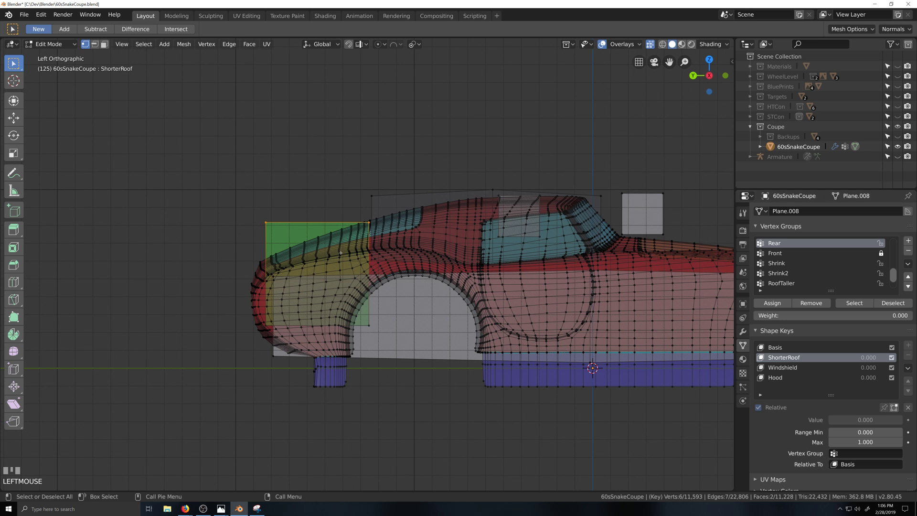
key("g")
key("z")
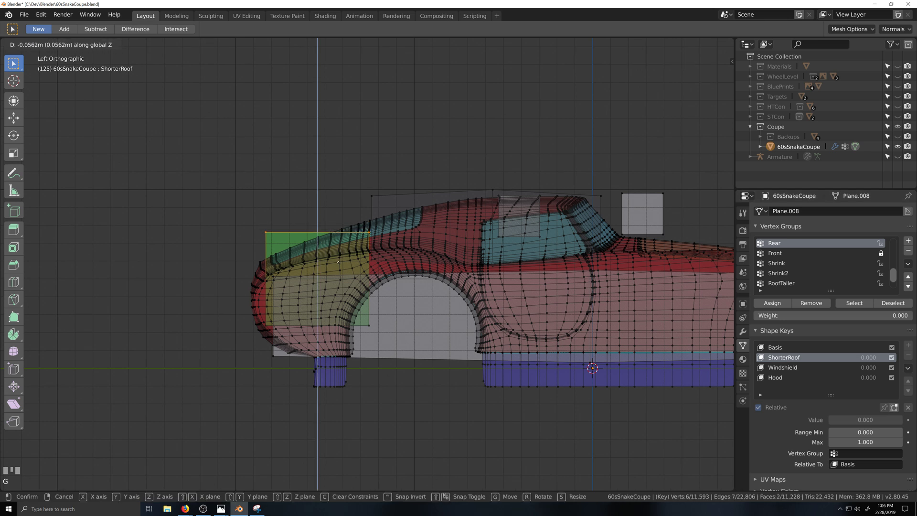
left_click(338, 262)
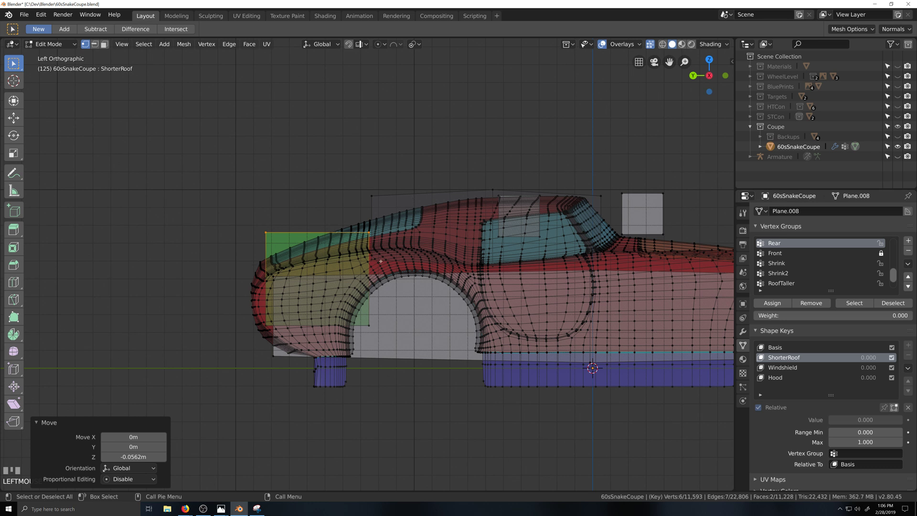
key("g")
key("z")
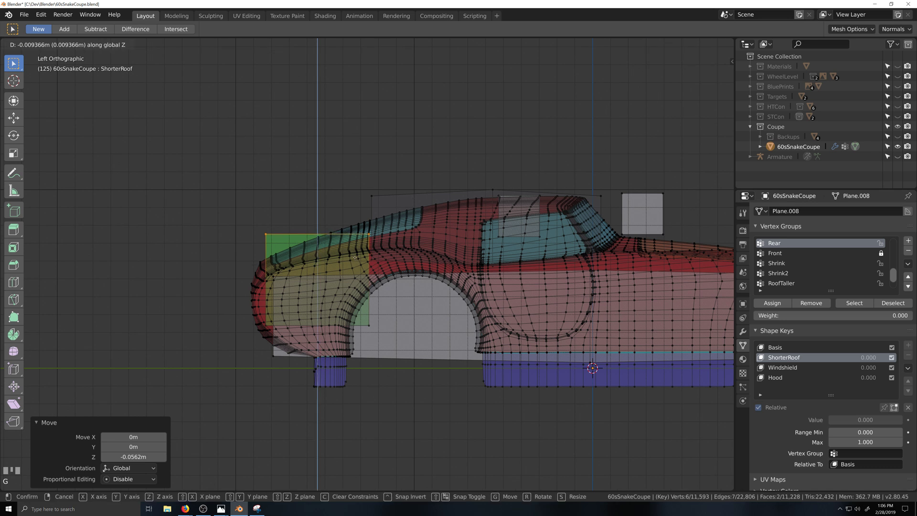
right_click(355, 268)
Replace the selection with the CabinBounds material's geometry and deselect its lower vertices, keeping only the roof-level ones.
scroll(440, 289, "down", 2)
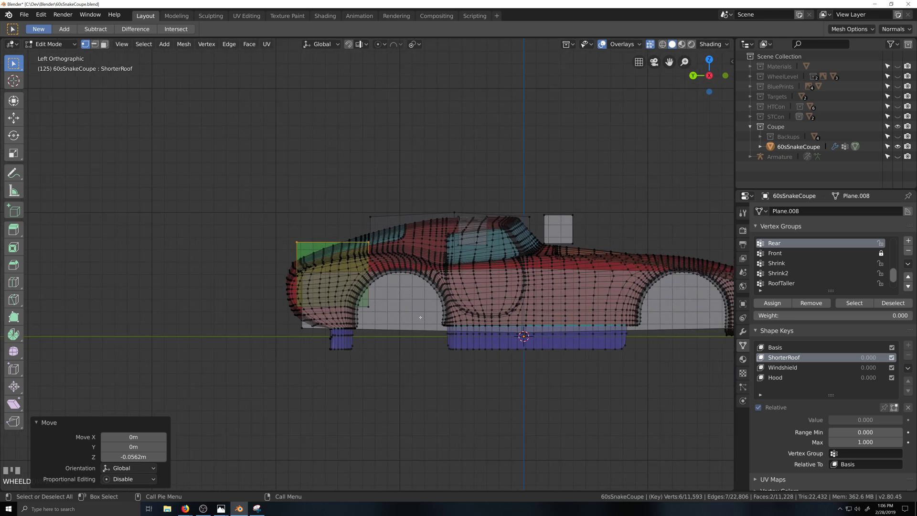
scroll(421, 317, "up", 2)
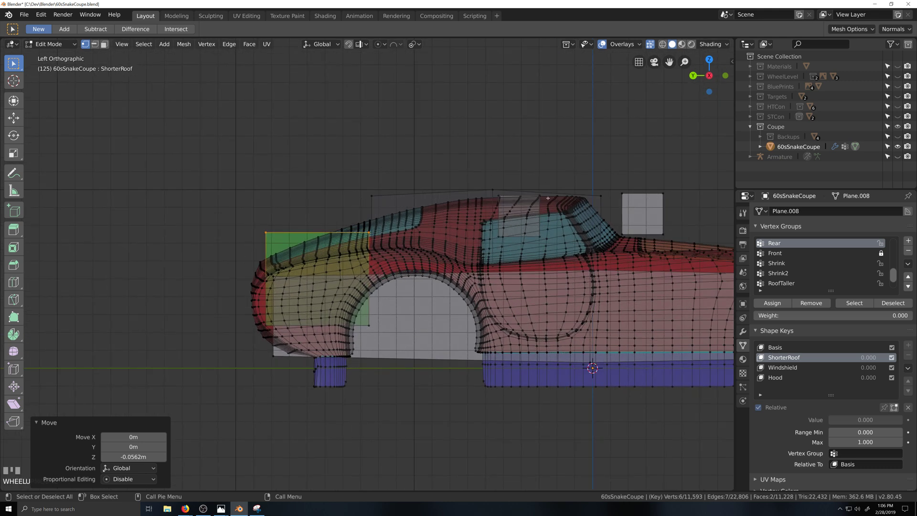
middle_click_drag(548, 198, 431, 196, "shift")
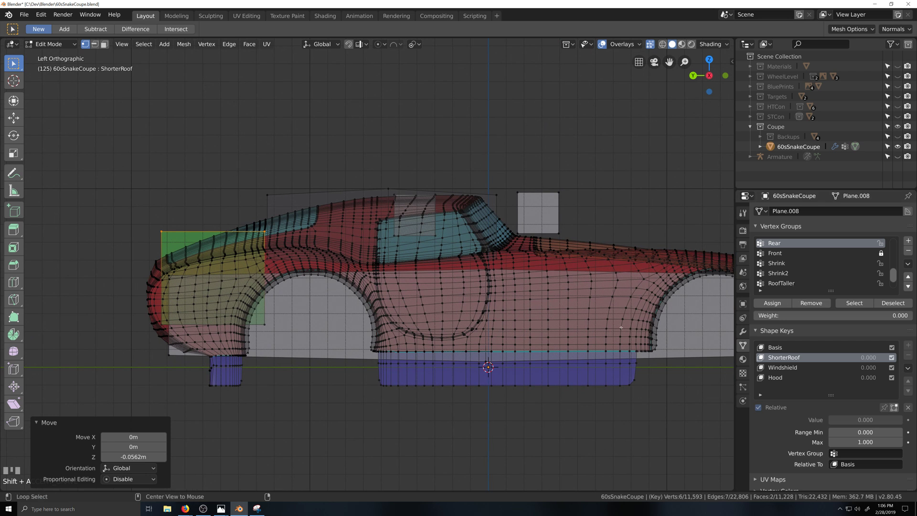
key("alt+a")
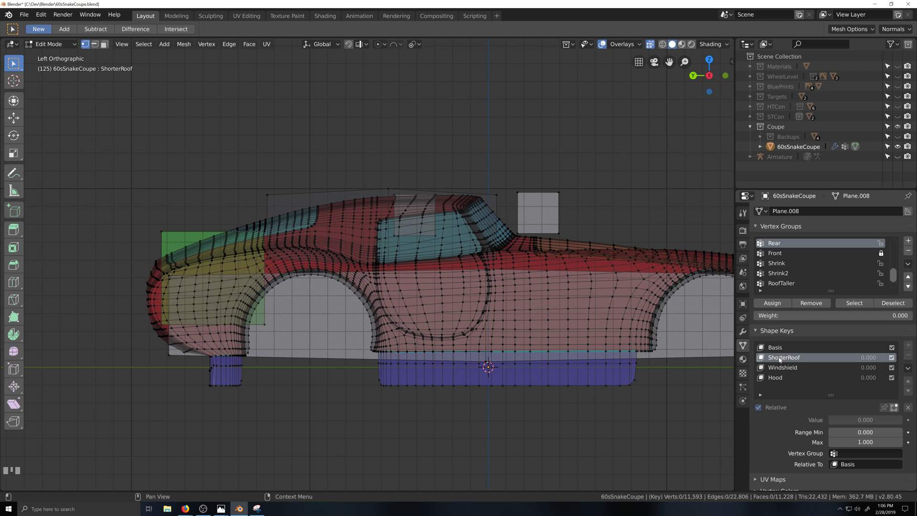
left_click(743, 360)
left_click(786, 223)
left_click(833, 285)
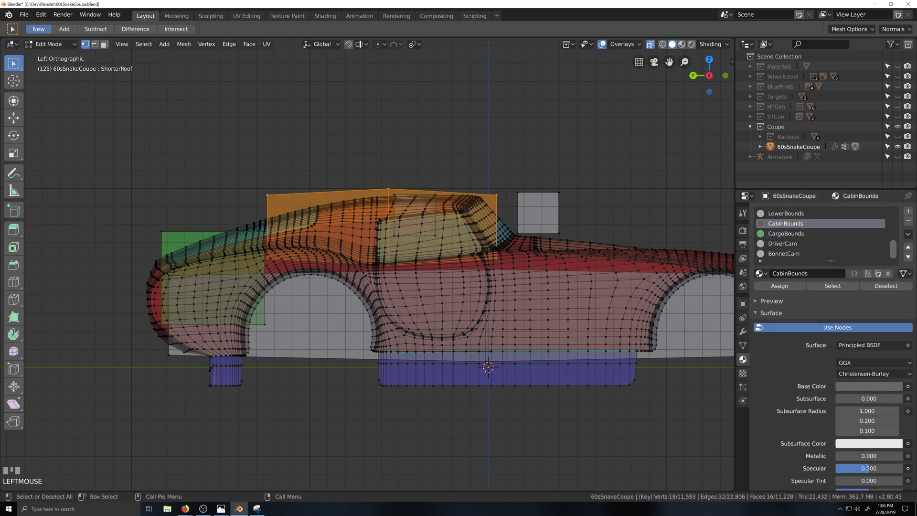
key("alt+Tab")
left_click_drag(239, 231, 558, 304)
key("ctrl+z")
left_click_drag(249, 248, 551, 299, "ctrl")
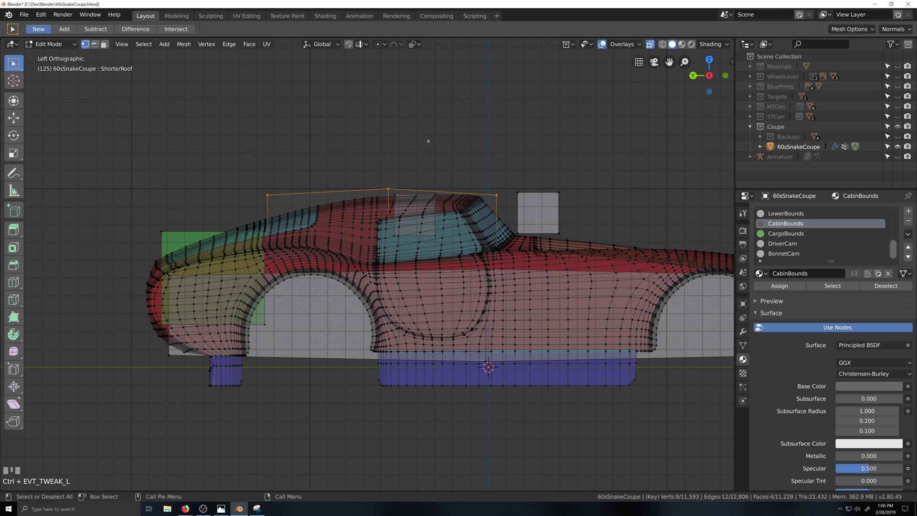
Lower the upper CabinBounds vertices by 0.0803 m along Z in the ShorterRoof shape key.
key("g")
key("z")
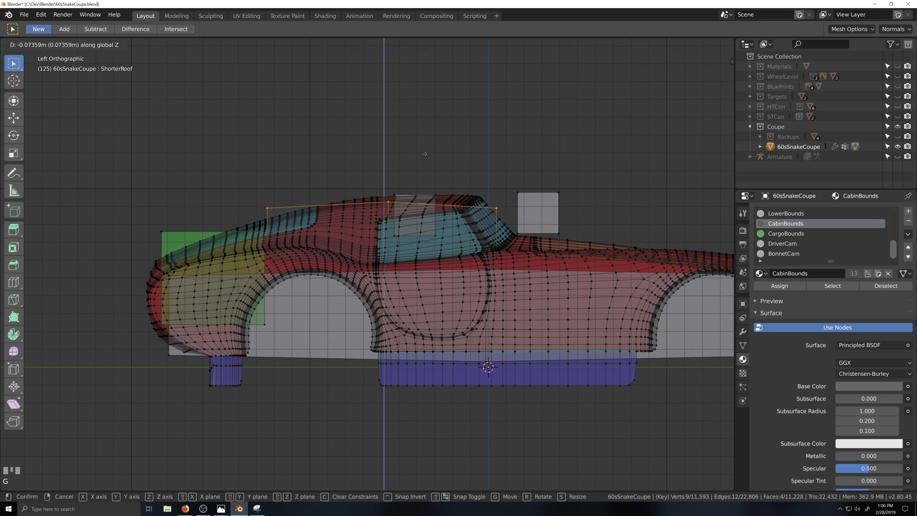
left_click(425, 155)
Return to Object Mode with X-ray off and view the Coupe body in perspective.
scroll(475, 352, "down", 1)
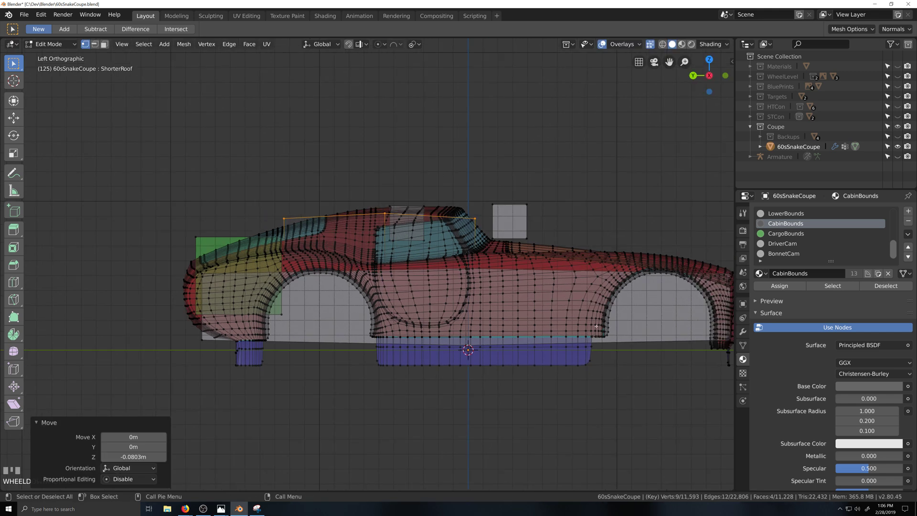
key("Tab")
key("grave")
key("alt+z")
scroll(590, 397, "down", 2)
key("grave")
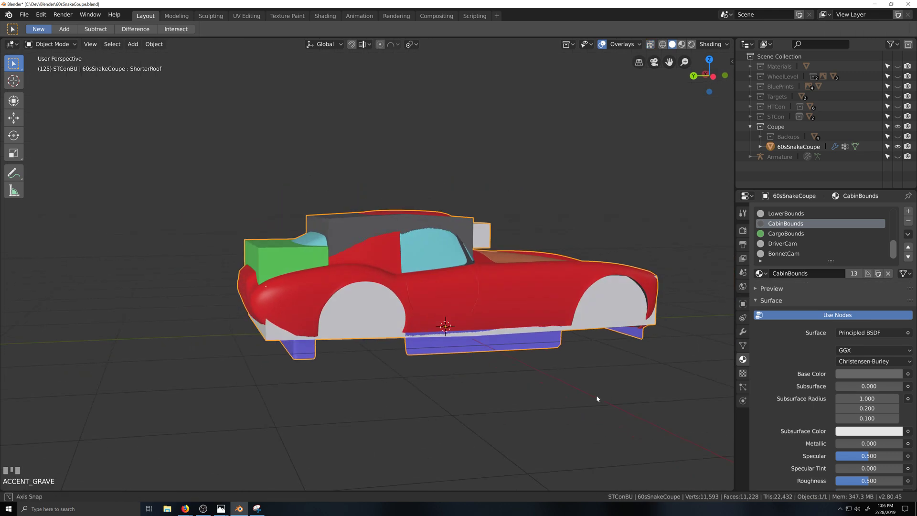
Preview the ShorterRoof shape key with the adjusted bounds, and check the Windshield and Hood shape keys.
left_click(743, 346)
left_click_drag(855, 395, 832, 397)
key("grave")
left_click(812, 343)
left_click(779, 355)
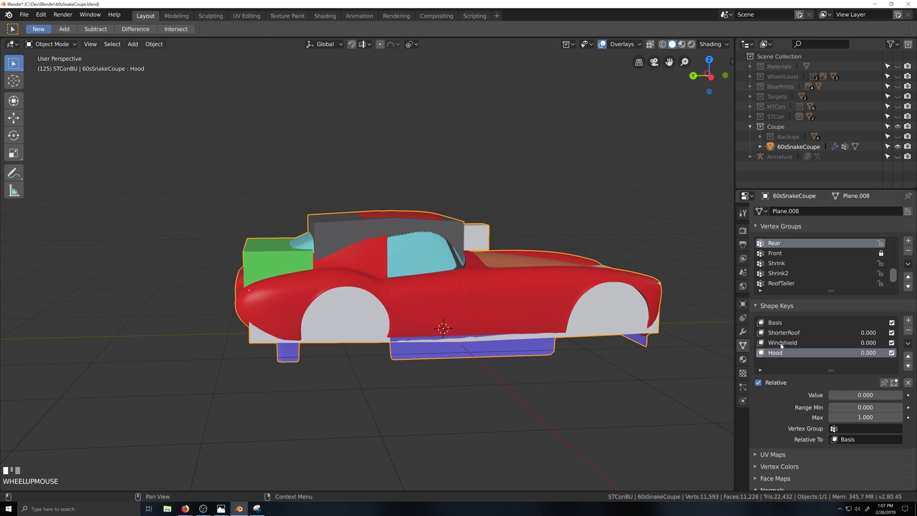
Look over the Coupe body from the front and collapse the Coupe collection.
scroll(521, 361, "down", 2)
middle_click_drag(560, 319, 506, 320)
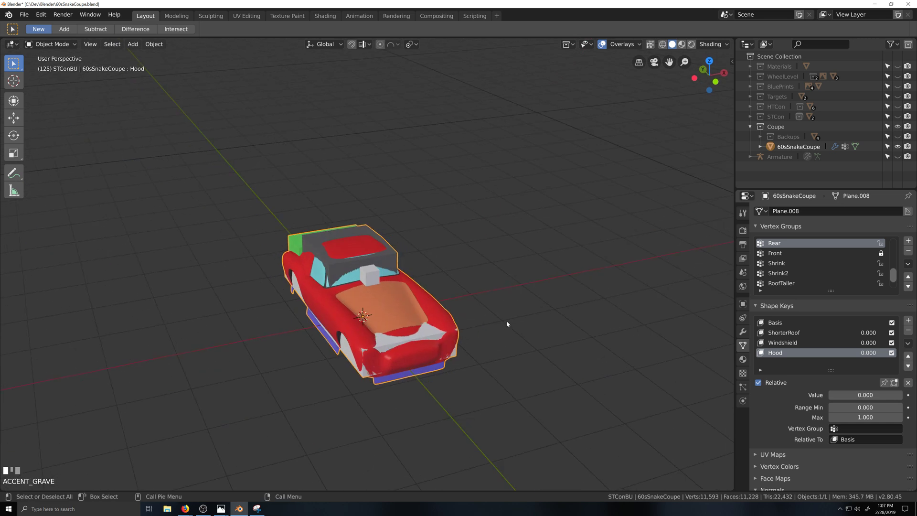
scroll(506, 320, "up", 3)
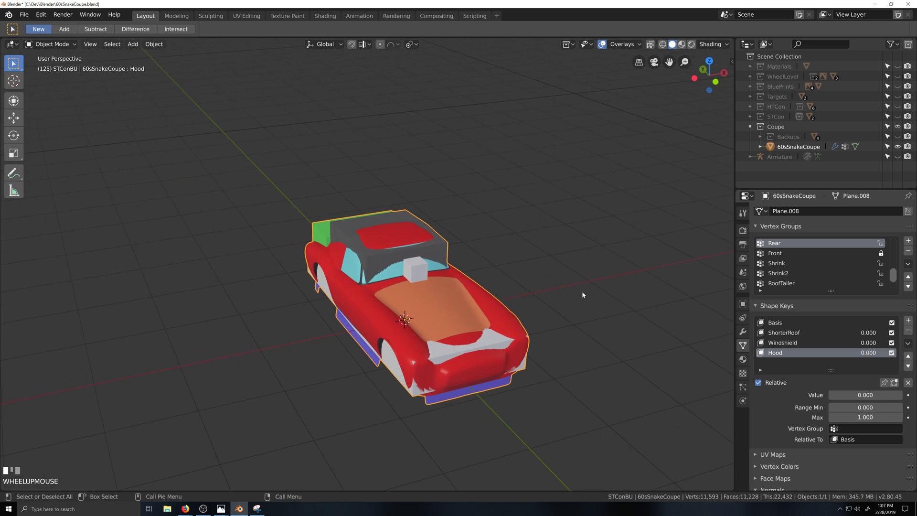
left_click(750, 126)
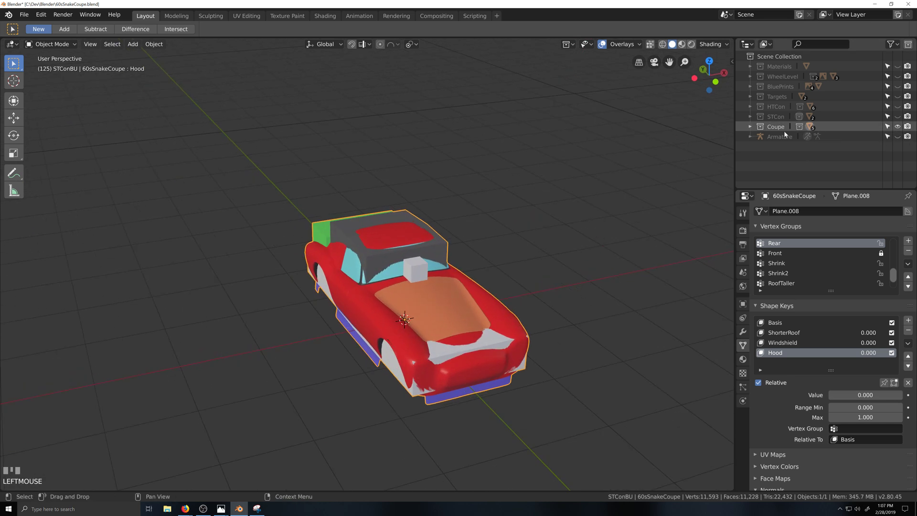
Hide the Coupe collection, show the HTCon collection, and select the 60sSnakeHTCon body.
left_click(897, 127)
left_click(751, 107)
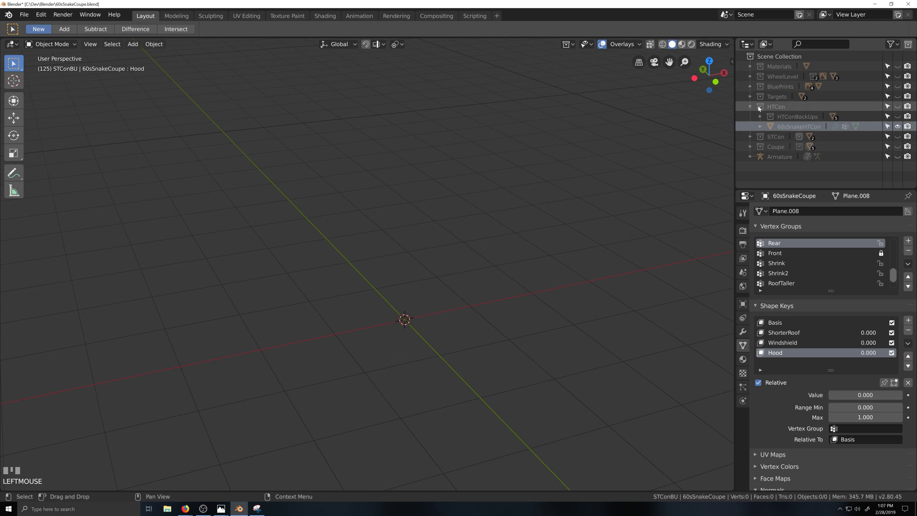
left_click(799, 127)
left_click(897, 106)
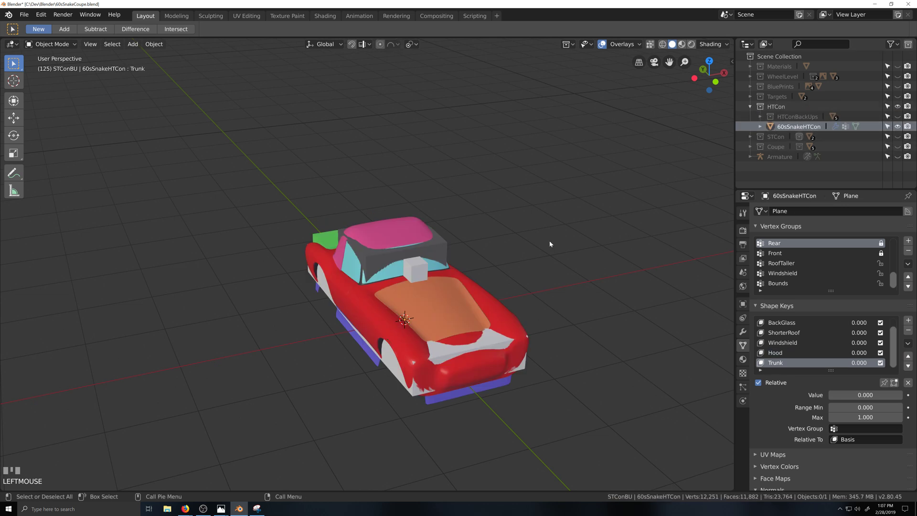
scroll(402, 346, "up", 3)
left_click(403, 345)
key("grave")
key("shift+grave")
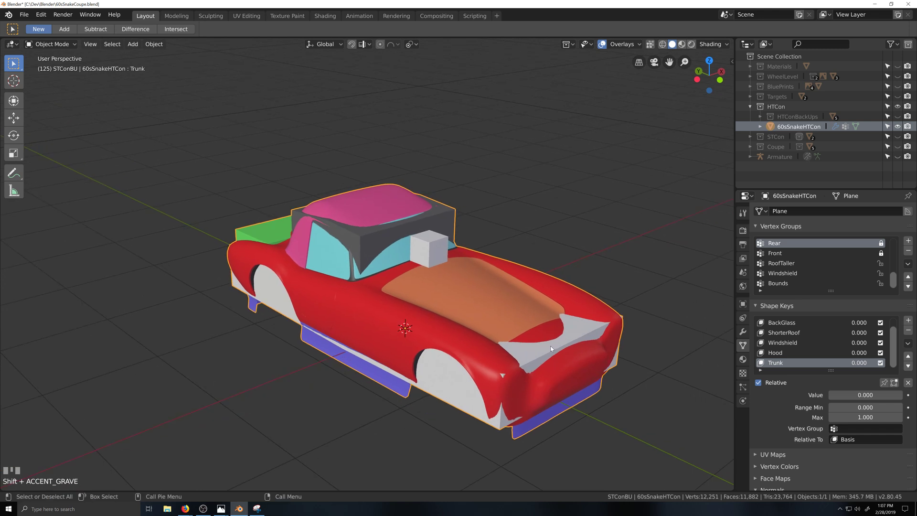
Enter Edit Mode on 60sSnakeHTCon, deselect all vertices, and view the body from below.
key("Tab")
key("grave")
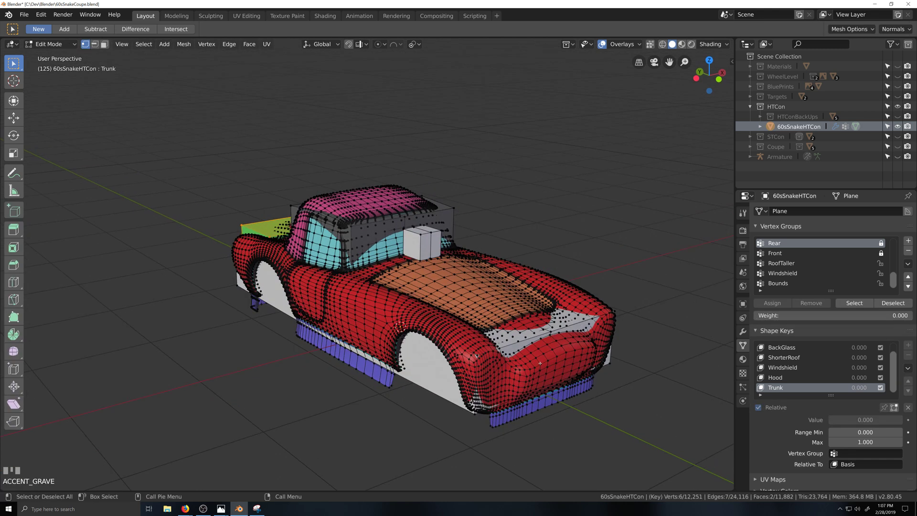
scroll(511, 393, "up", 1)
key("alt+a")
key("grave")
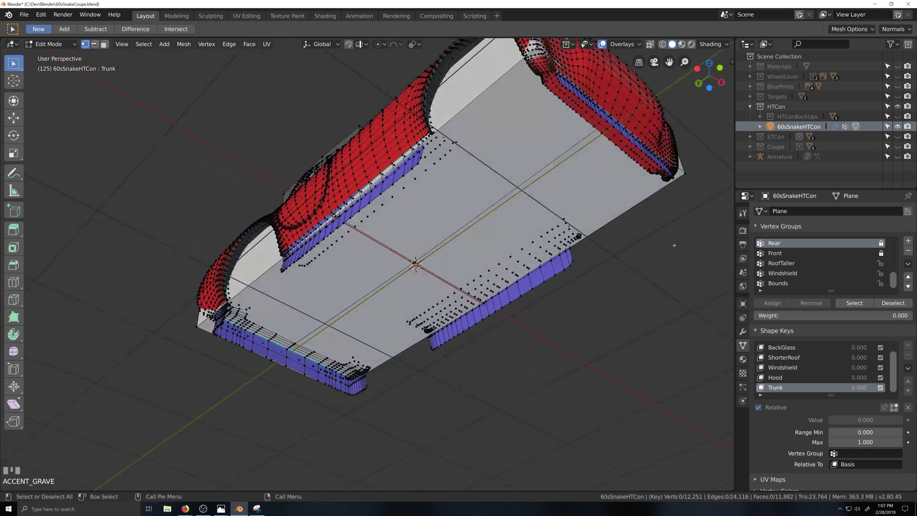
Select the vertices of the HideMe vertex group and inspect them from below and from the side.
scroll(793, 276, "up", 5)
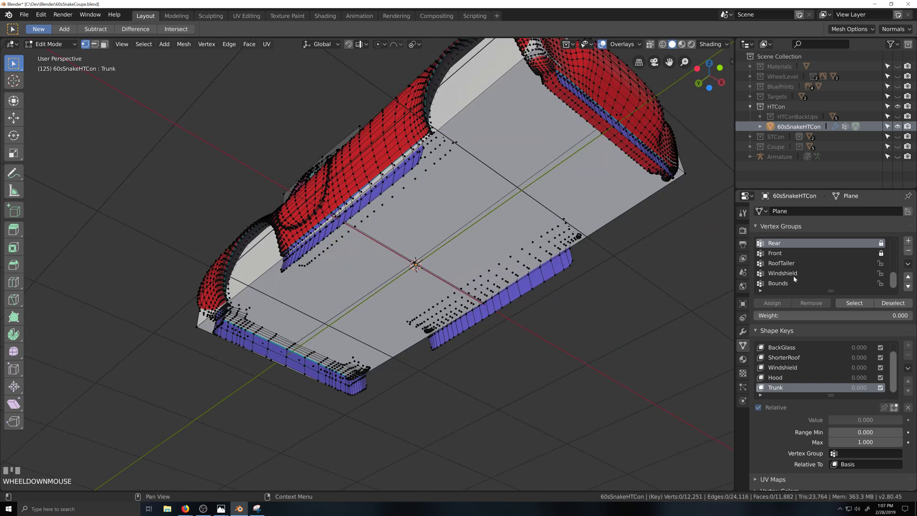
left_click(789, 244)
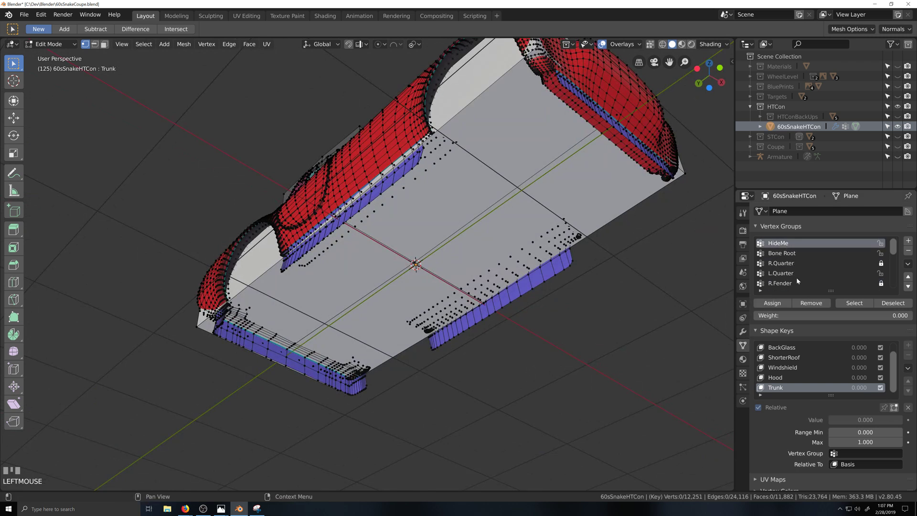
scroll(477, 181, "down", 2)
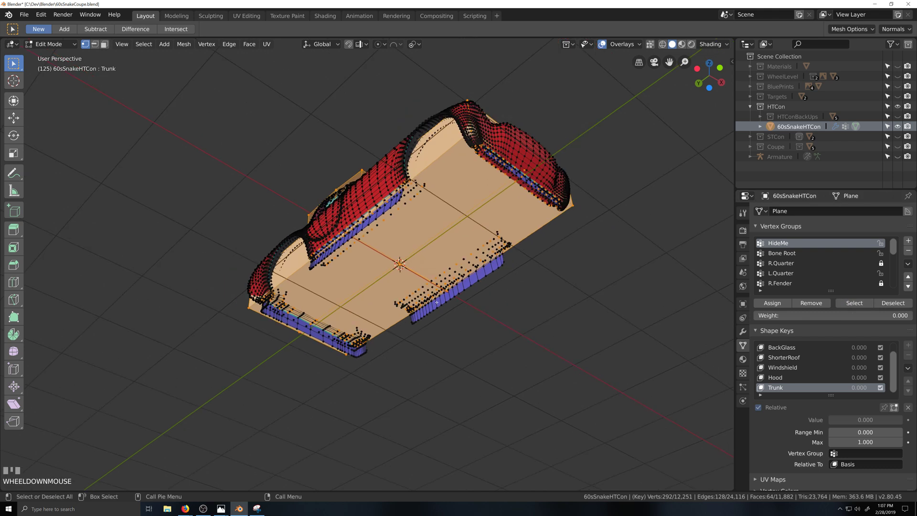
key("grave")
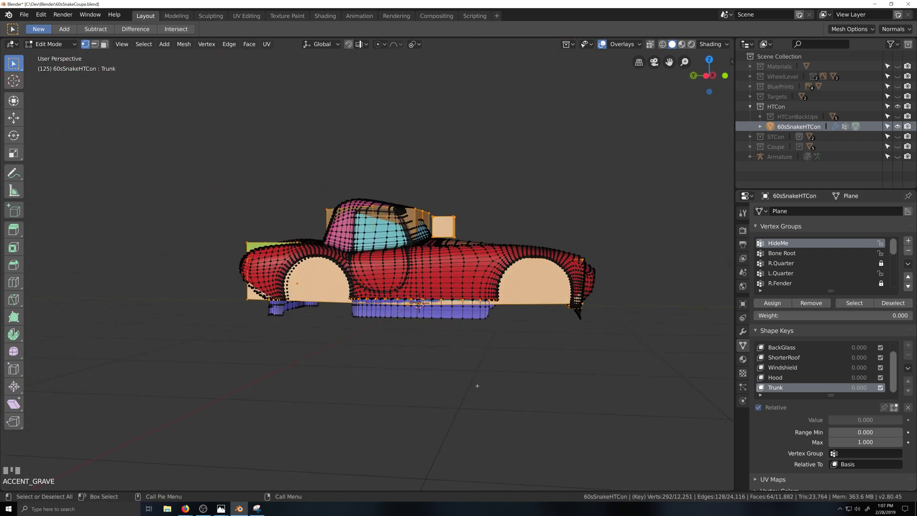
key("grave")
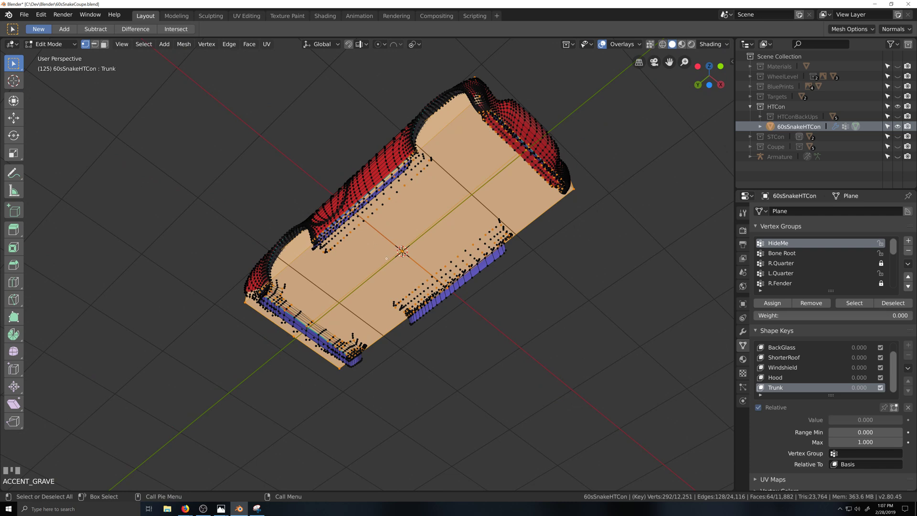
Try hiding the HideMe vertices to inspect the inside of the body from below, and undo the hiding.
key("h")
key("grave")
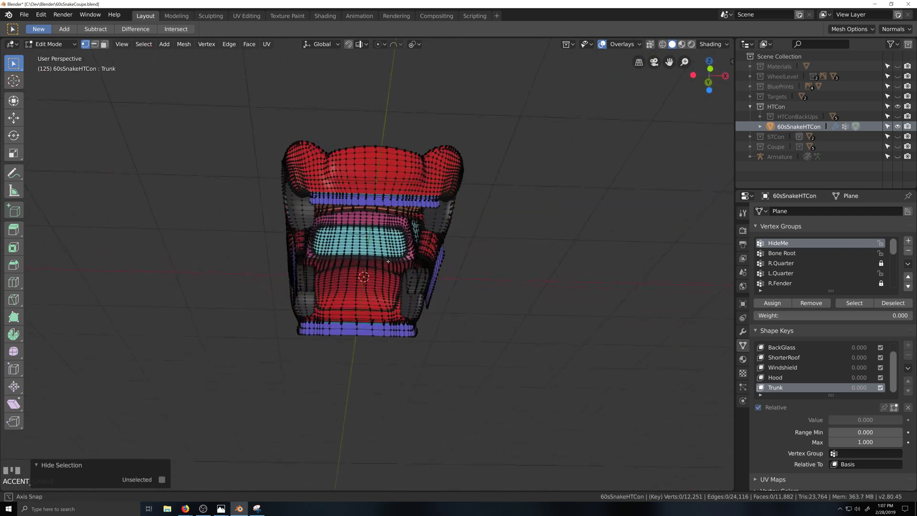
scroll(389, 261, "up", 4)
key("grave")
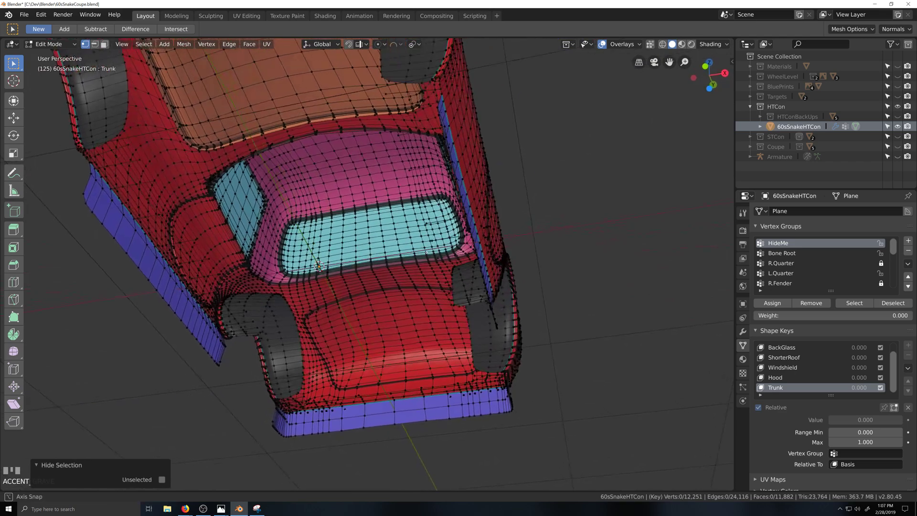
key("grave")
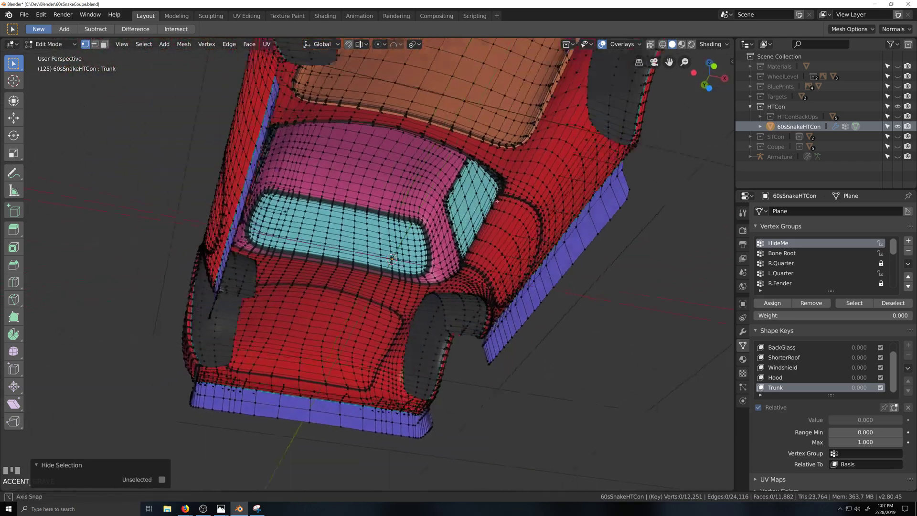
key("grave")
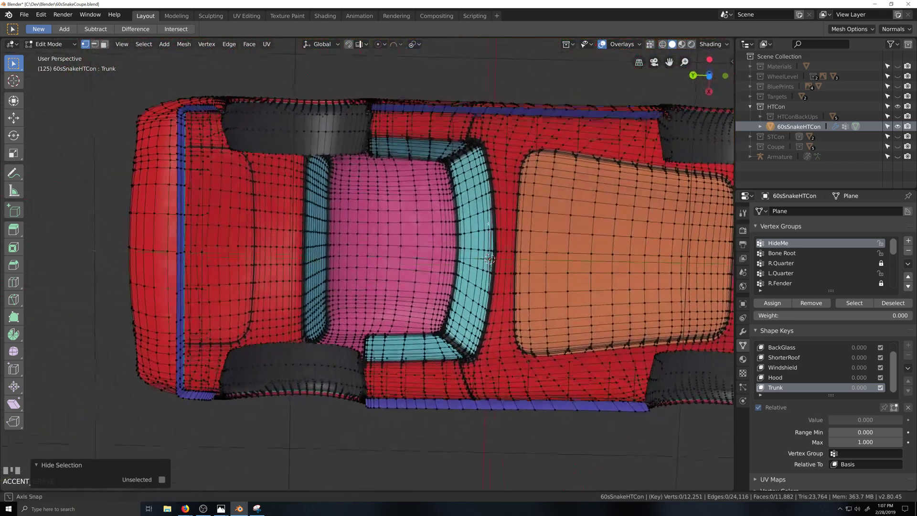
middle_click_drag(488, 223, 516, 329)
scroll(513, 369, "up", 6)
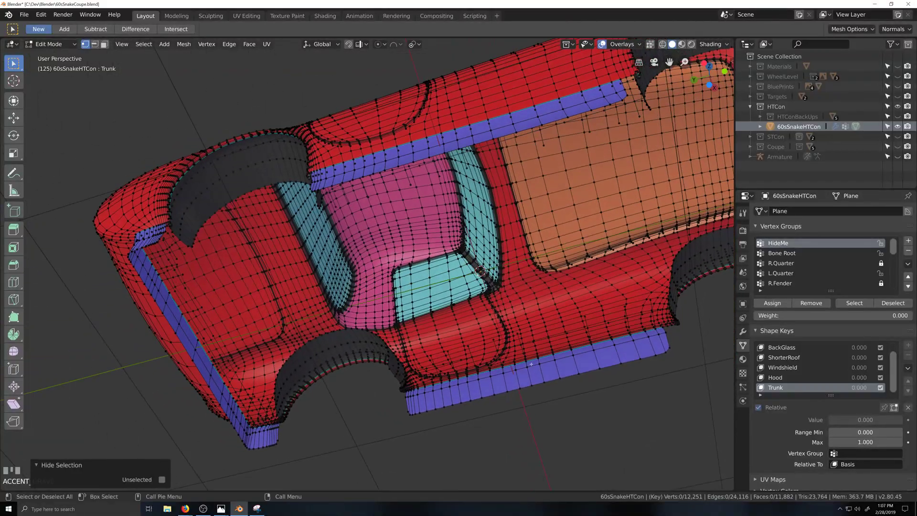
key("ctrl+z")
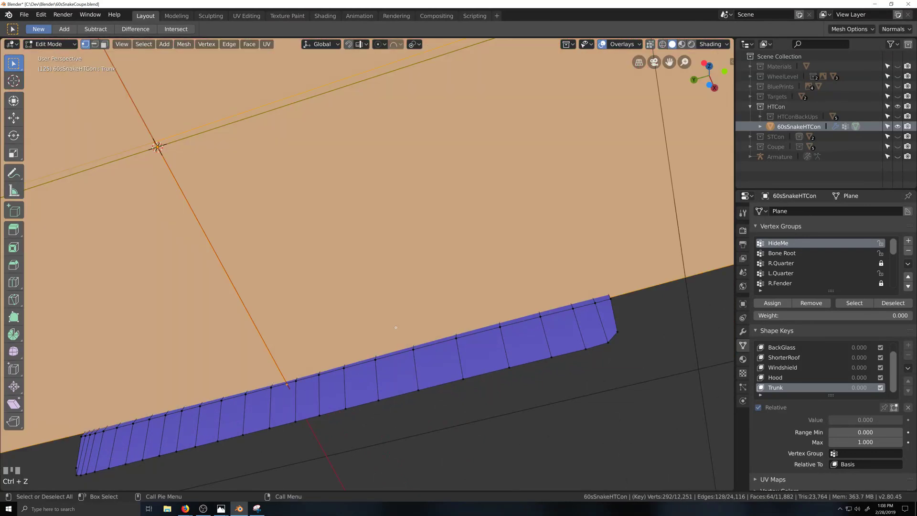
Examine the side skirt and the lower front strip for body vertices included in the HideMe selection.
mouse_move(396, 327)
middle_mouse_down()
mouse_move(402, 315)
mouse_move(392, 337)
middle_mouse_up()
scroll(395, 331, "down", 6)
scroll(392, 337, "up", 6)
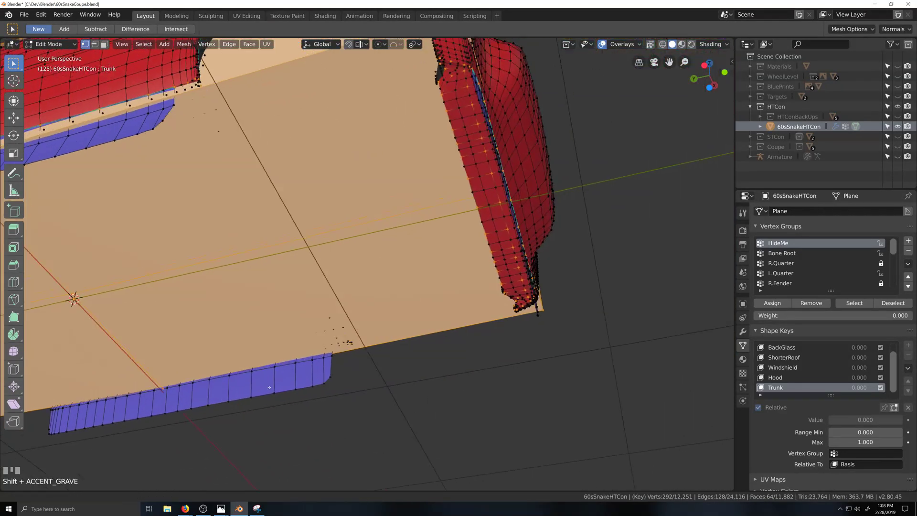
scroll(456, 339, "down", 2)
middle_click_drag(462, 338, 345, 351)
scroll(471, 339, "up", 2)
scroll(344, 310, "up", 5)
middle_click_drag(345, 306, 355, 290)
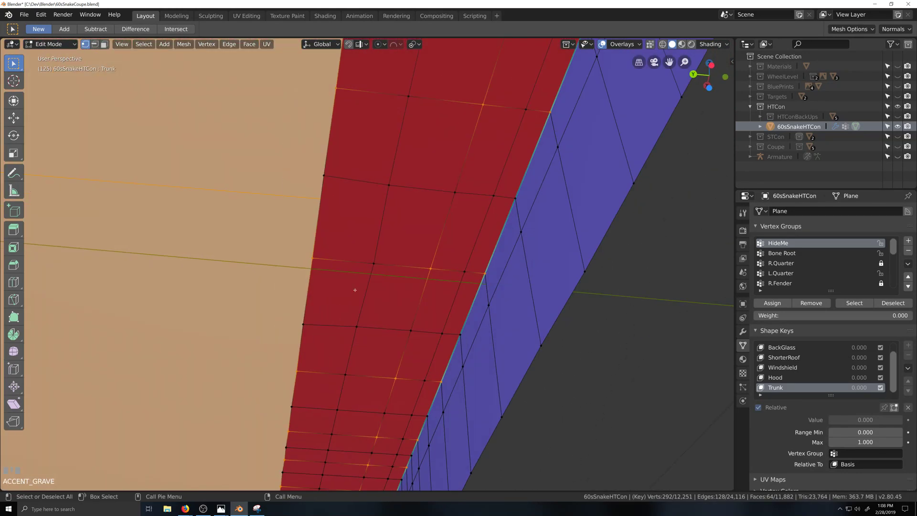
scroll(424, 317, "down", 5)
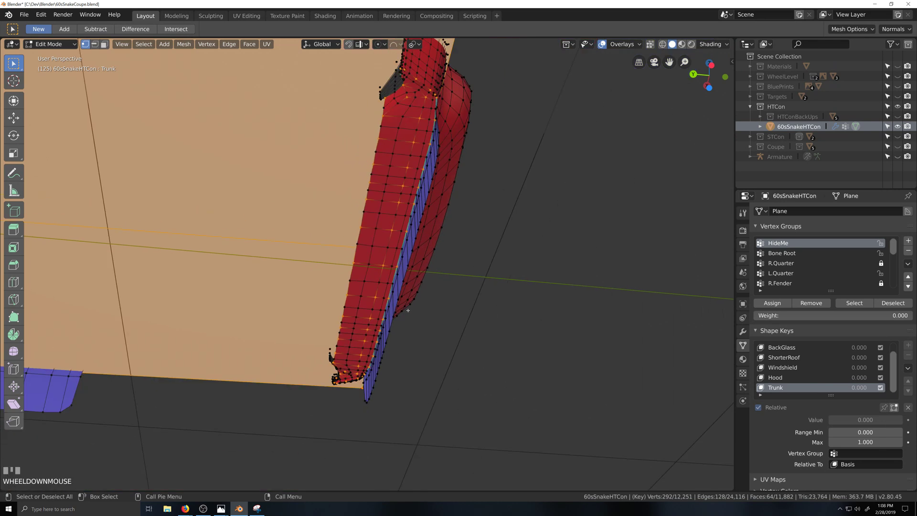
scroll(378, 287, "down", 1)
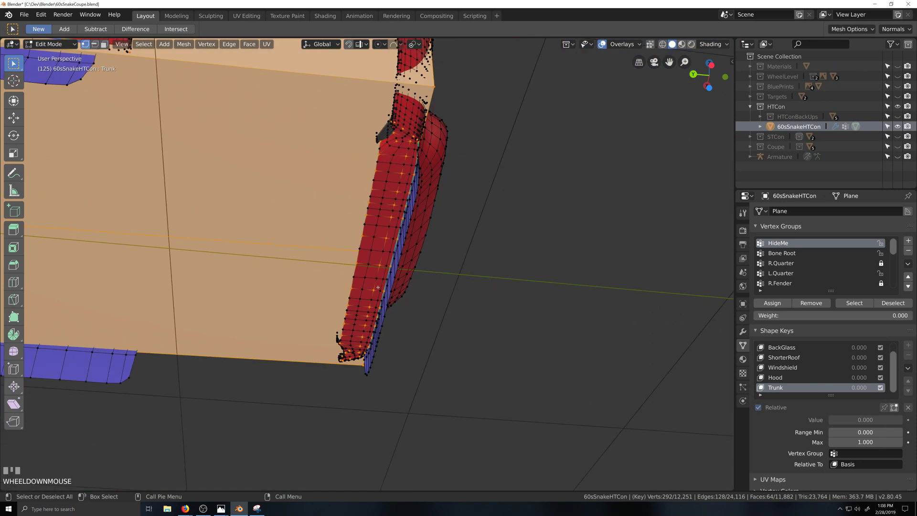
Clear the selection, select the Bounds vertex group's vertices instead, and hide them.
key("alt+a")
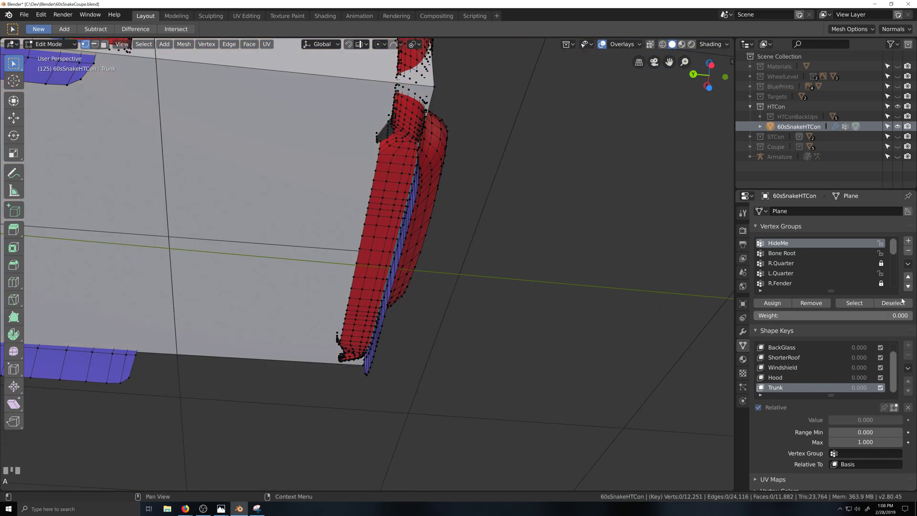
scroll(843, 269, "down", 5)
left_click(779, 283)
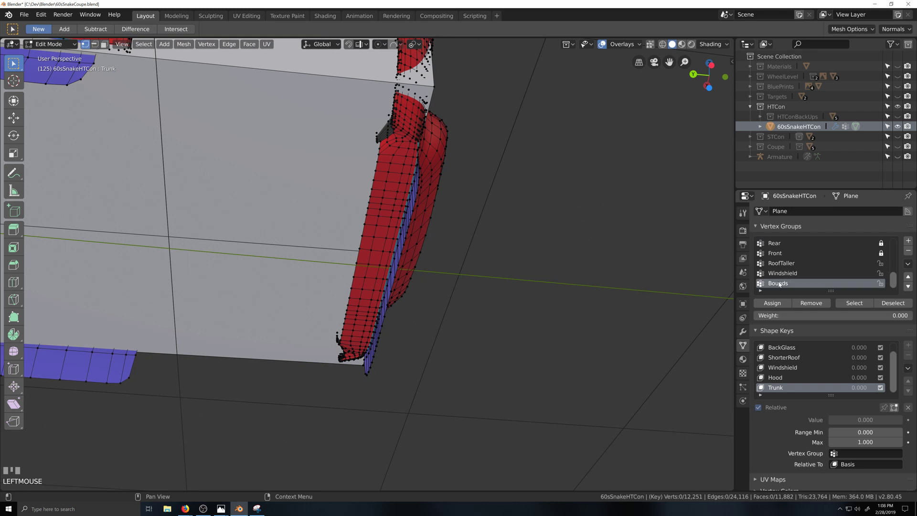
left_click(855, 303)
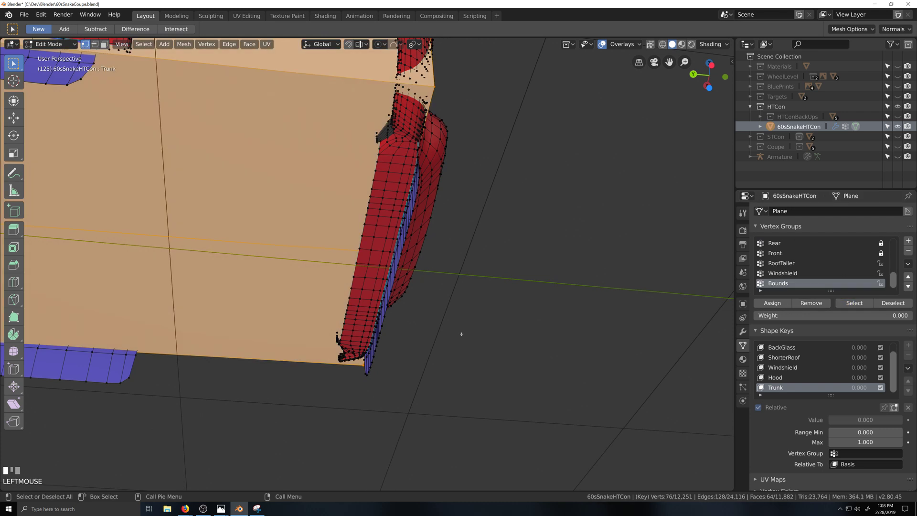
key("h")
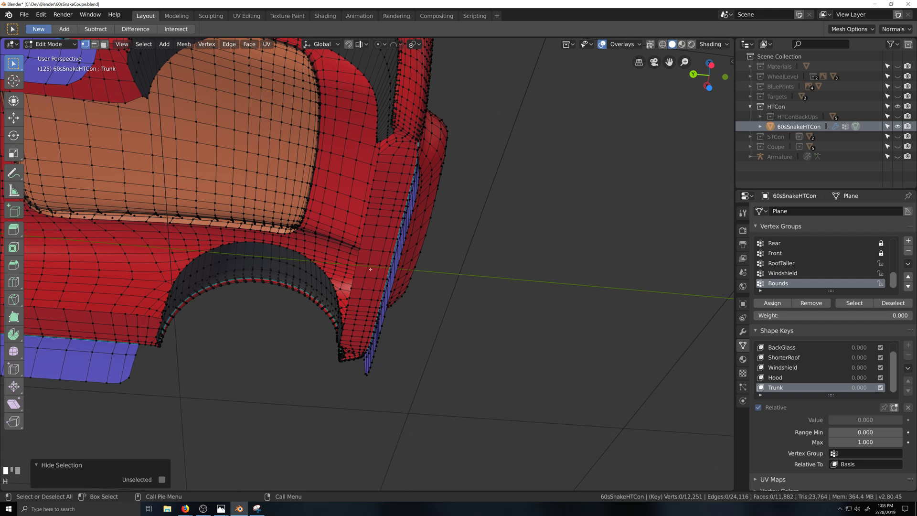
Select the linked lower strips at the front and along one side, checking each with a cancelled move.
key("l")
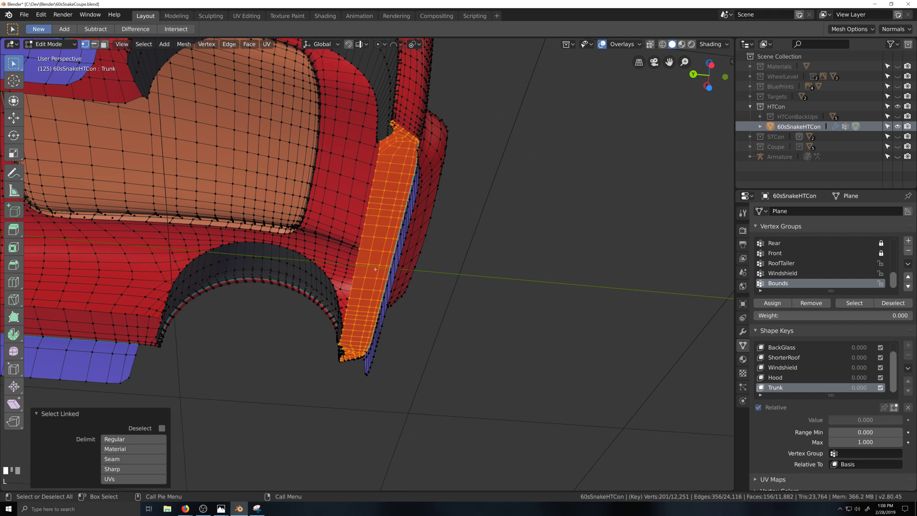
key("g")
right_click(259, 294)
key("shift+grave")
key("l")
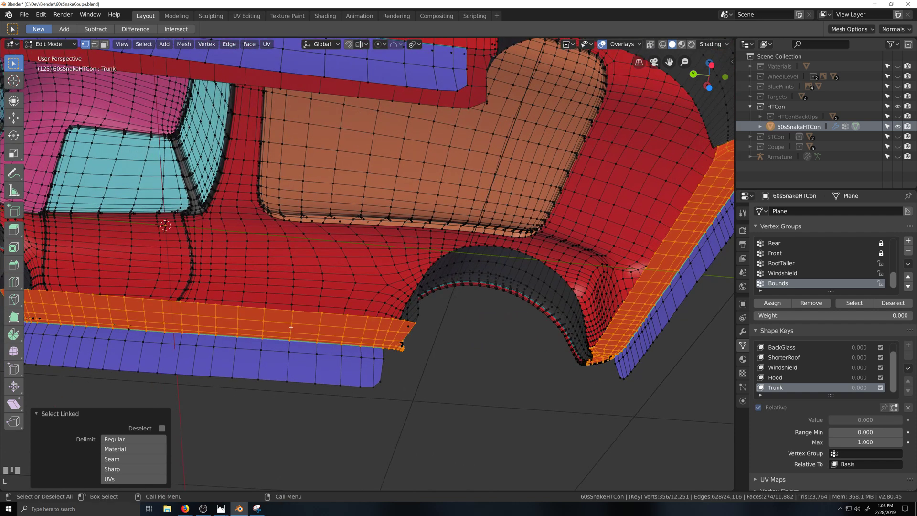
key("g")
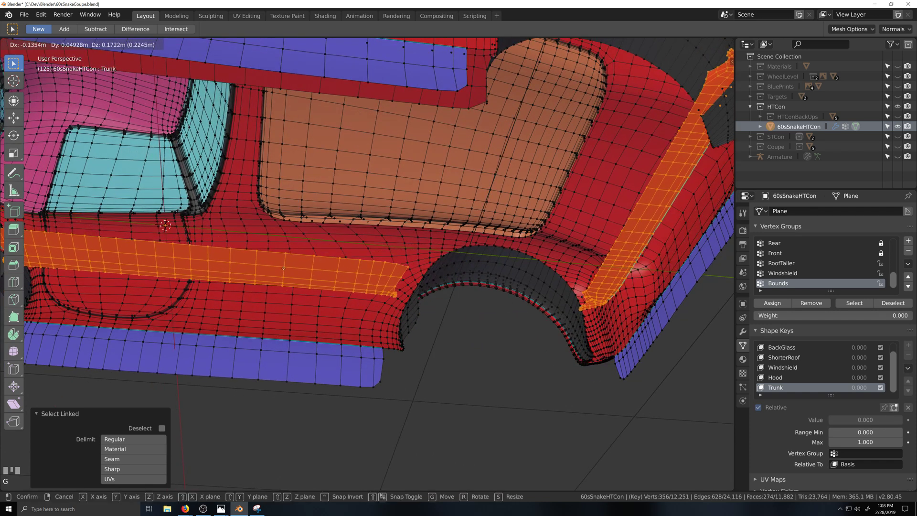
right_click(234, 447)
Add the HideMe vertex group's vertices to the selection and inspect the strip on the opposite side.
scroll(283, 364, "down", 4)
middle_click_drag(282, 364, 395, 303)
scroll(775, 276, "up", 5)
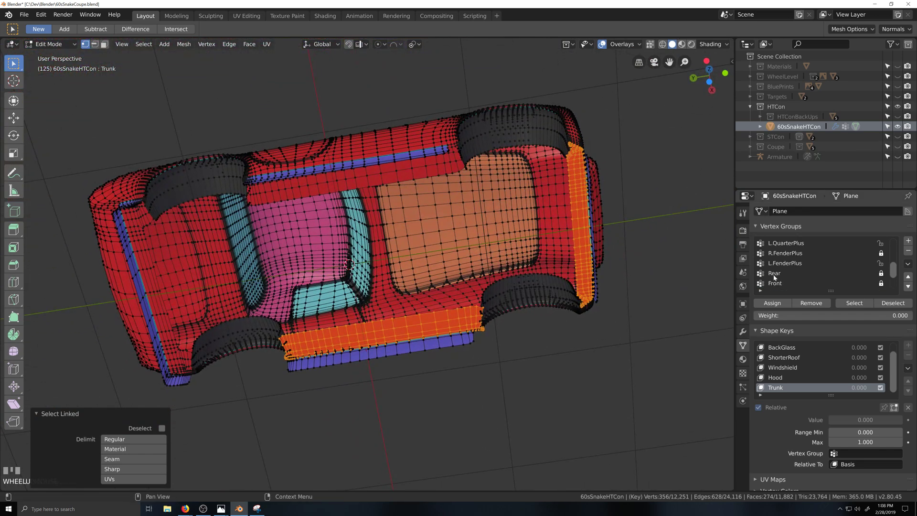
scroll(775, 276, "up", 1)
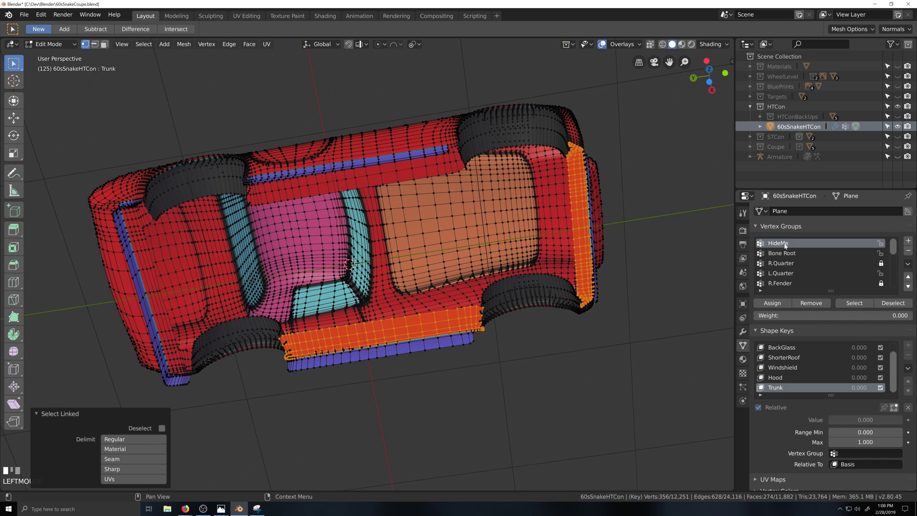
left_click(854, 304)
key("grave")
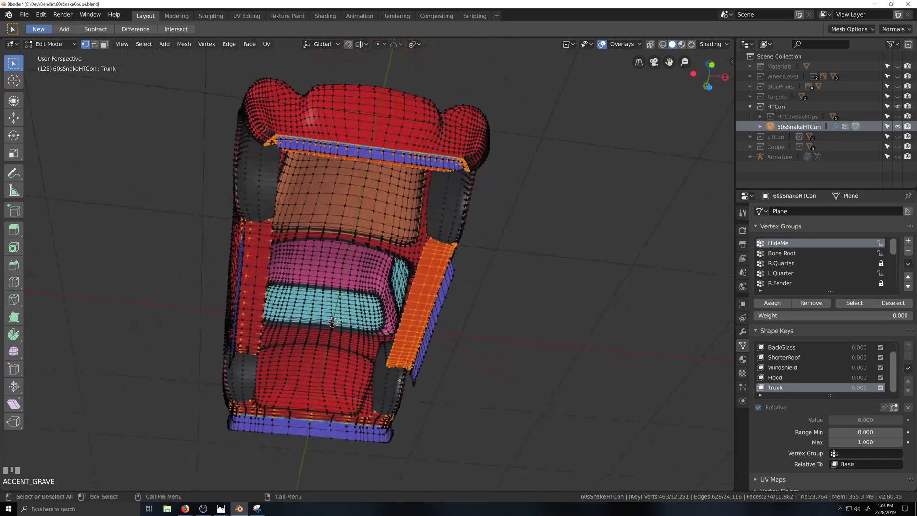
scroll(399, 381, "up", 5)
key("shift+grave")
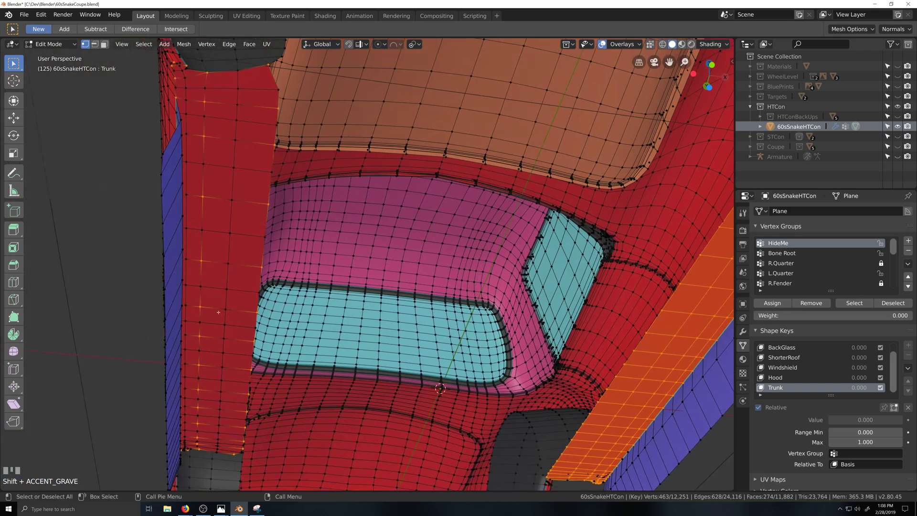
scroll(242, 350, "down", 4)
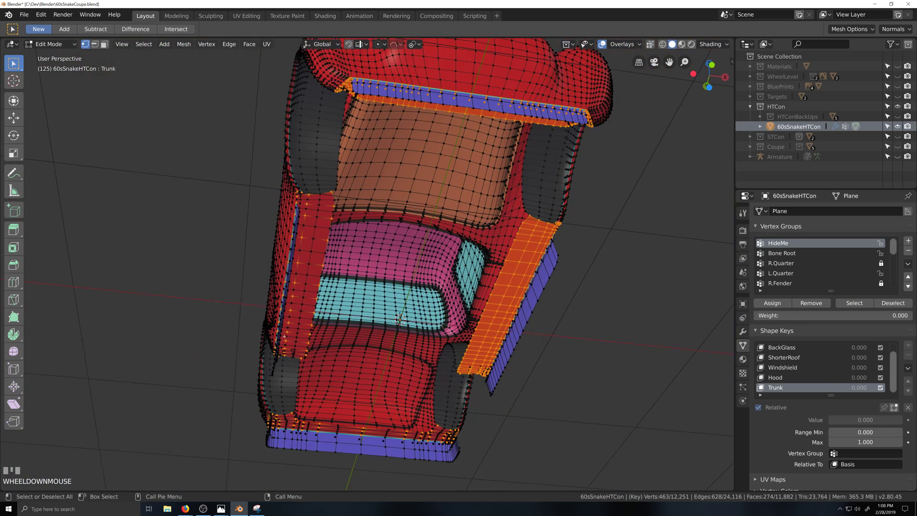
Add the linked lower strip on the opposite side to the selection, and undo the extra linked selection.
key("grave")
key("l")
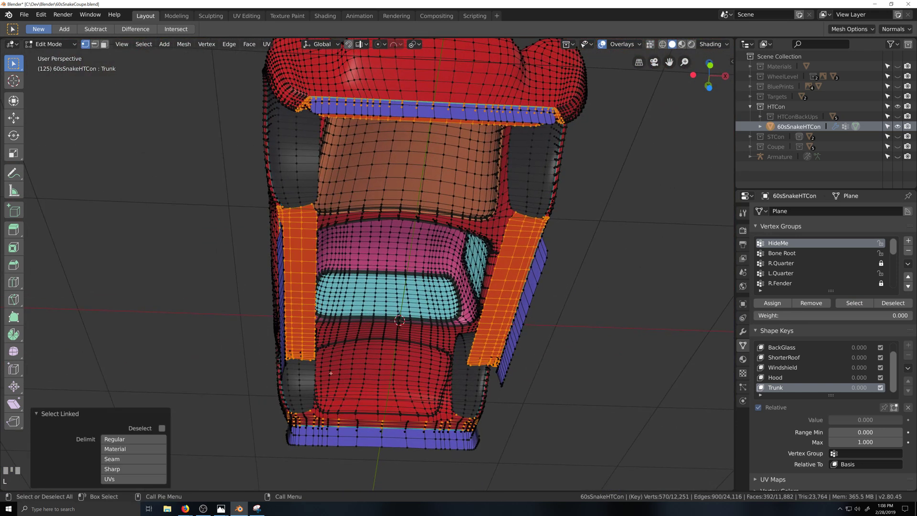
key("l")
key("ctrl+z")
key("grave")
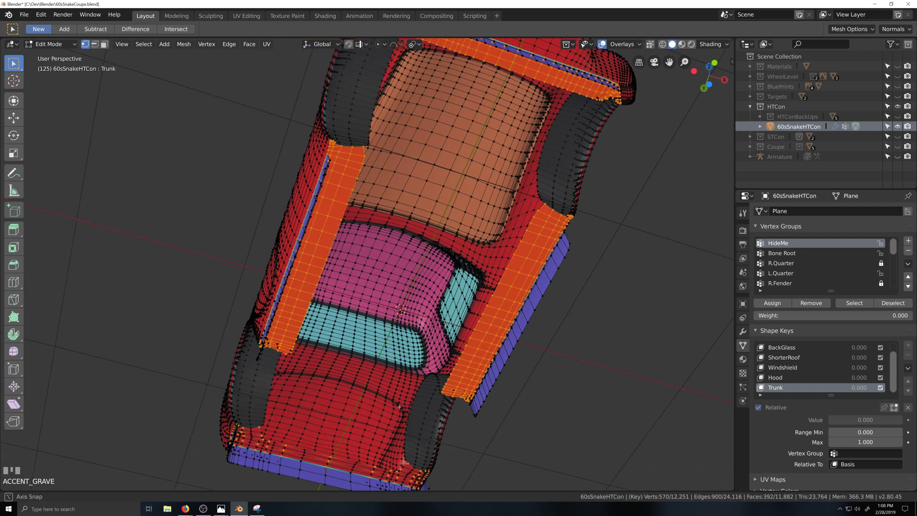
key("shift+grave")
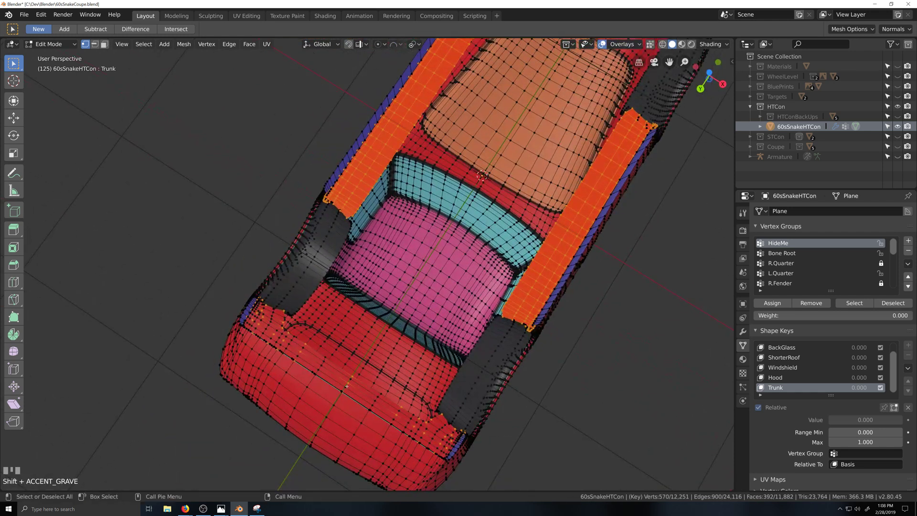
Add the linked lower strip at the rear to the selection, assign all selected strips to HideMe, and clear the selection.
key("l")
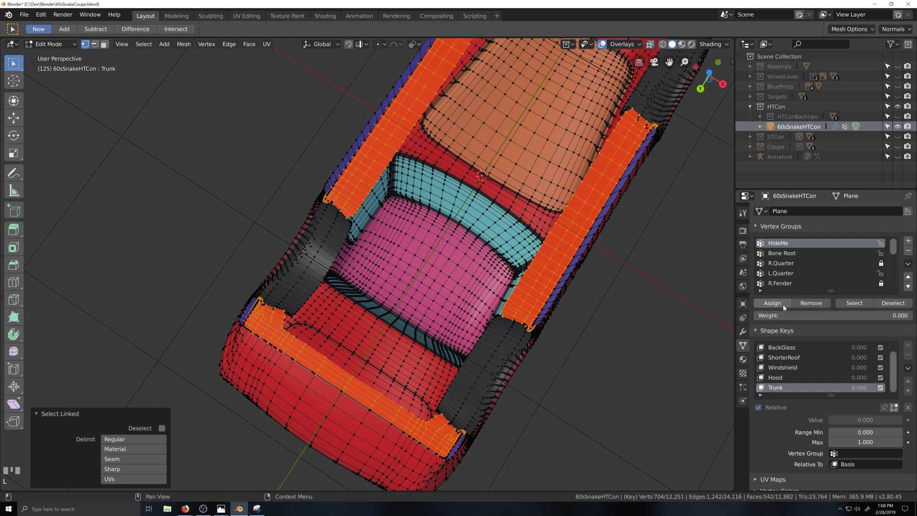
left_click(769, 304)
key("grave")
key("alt+a")
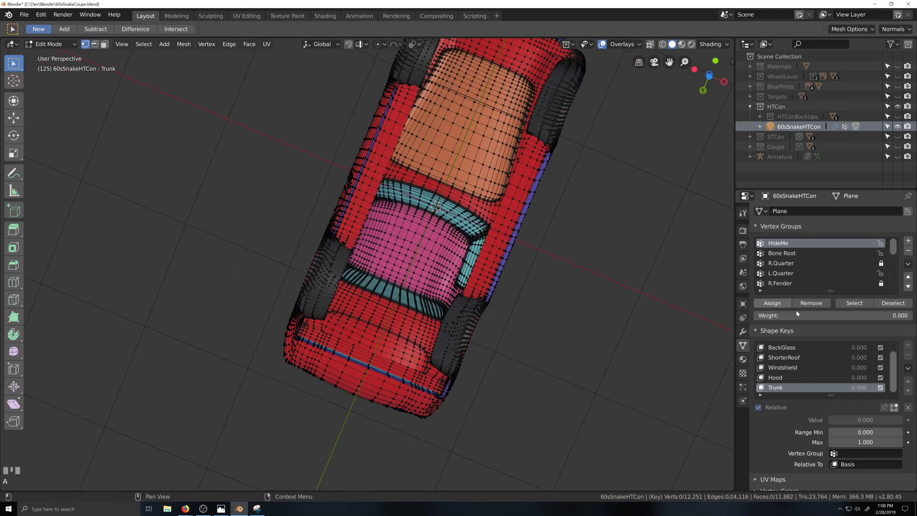
Select the HideMe vertex group's vertices, check them with a cancelled move, and hide them.
left_click(855, 303)
key("grave")
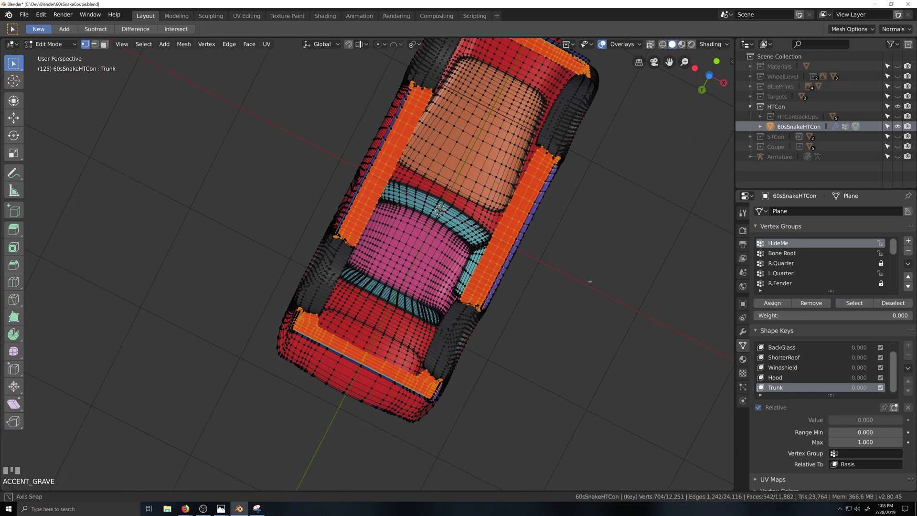
key("g")
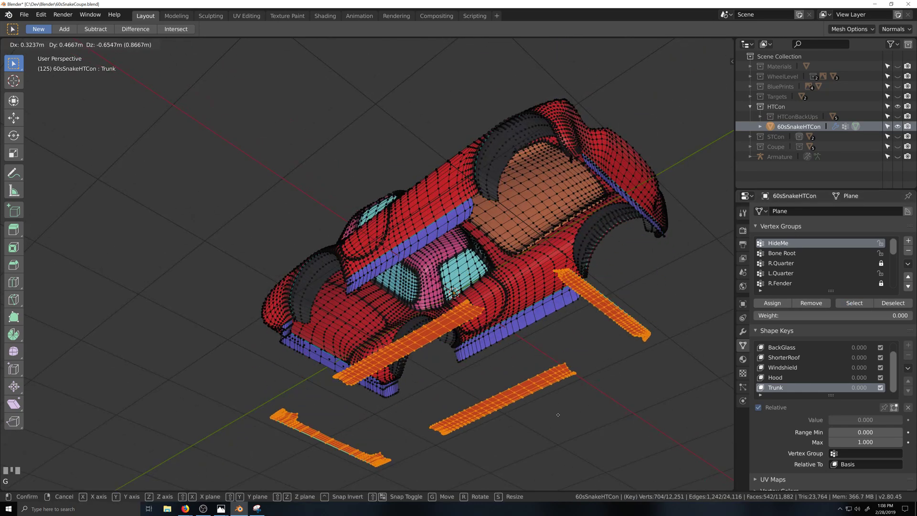
key("Escape")
key("h")
scroll(544, 357, "down", 2)
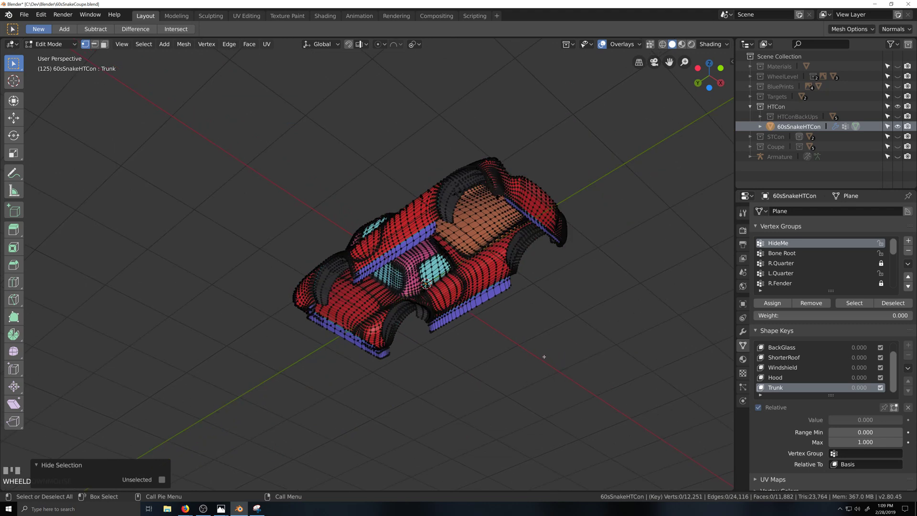
Select all visible vertices of the car body, unwrap them with the Angle Based method, and save the file.
key("grave")
scroll(539, 377, "up", 4)
key("grave")
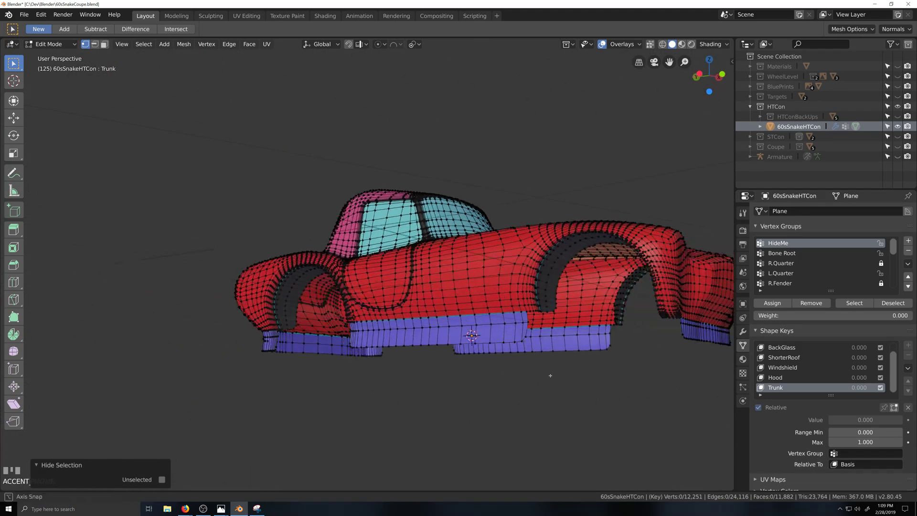
middle_click_drag(550, 376, 513, 378)
scroll(549, 375, "down", 3)
key("a")
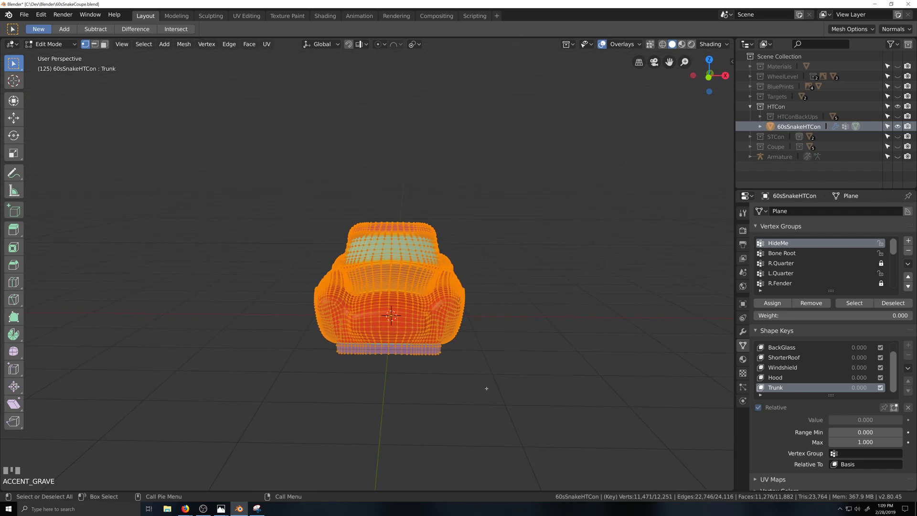
key("u")
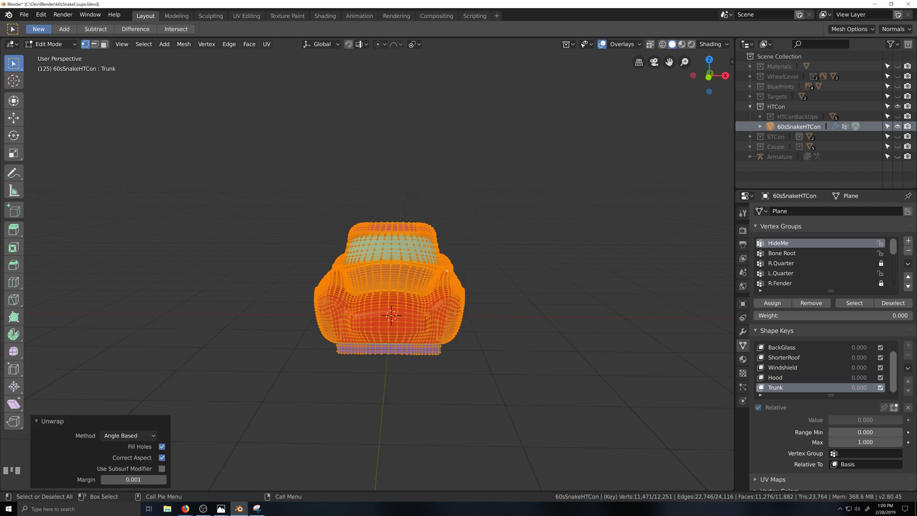
scroll(444, 257, "down", 2)
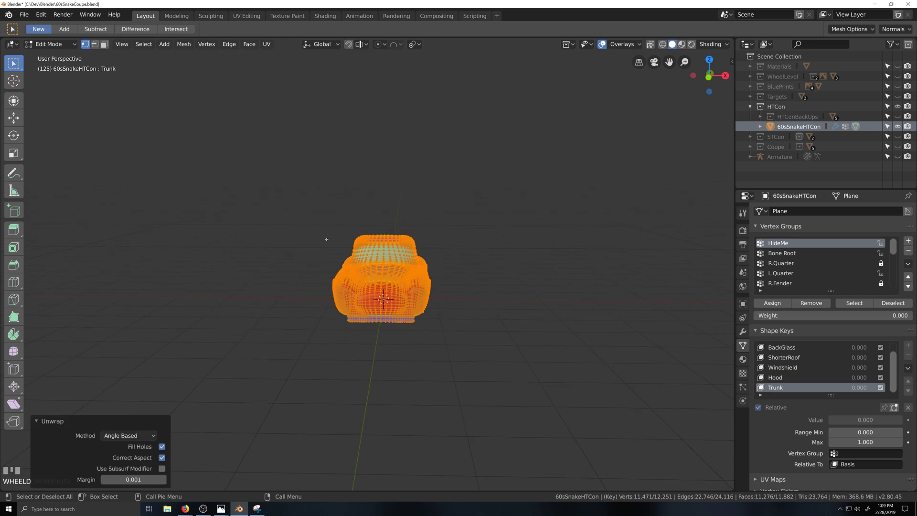
key("ctrl+s")
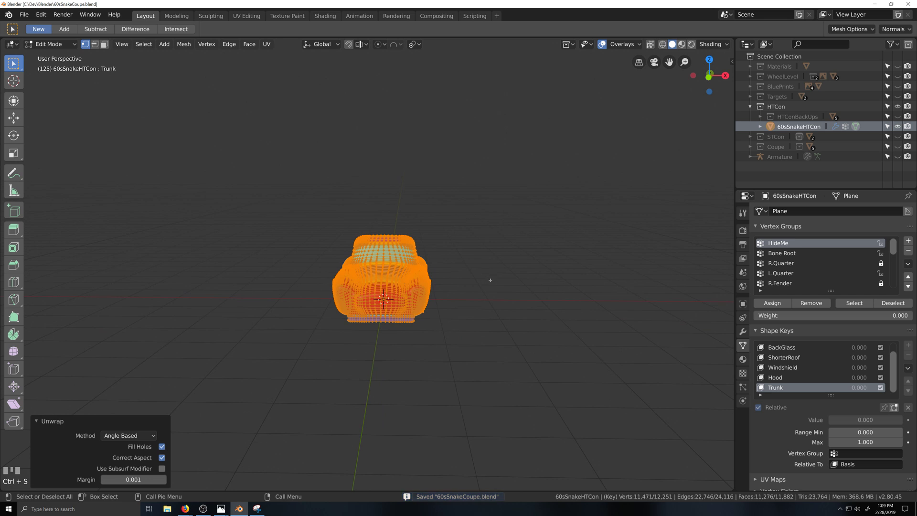
Switch the 3D viewport area to the UV Editor and frame the unwrapped body layout.
key("shift+F10")
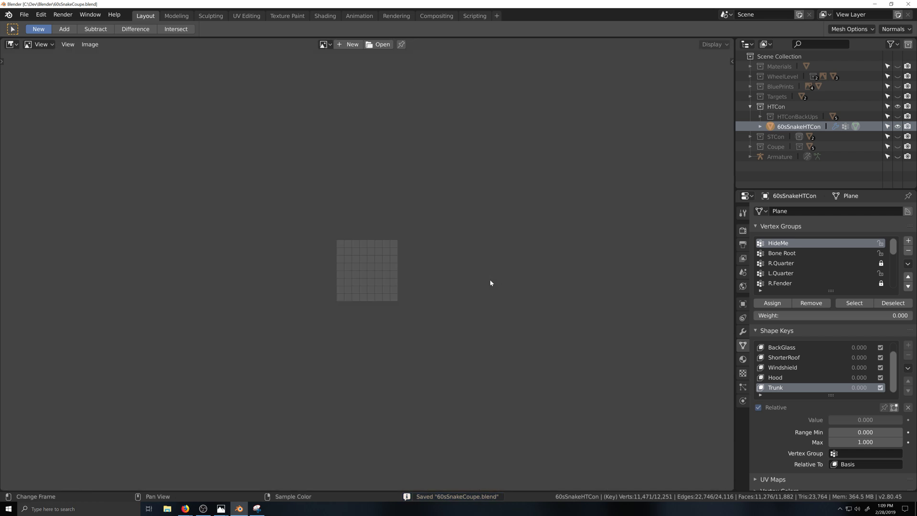
scroll(478, 286, "up", 2)
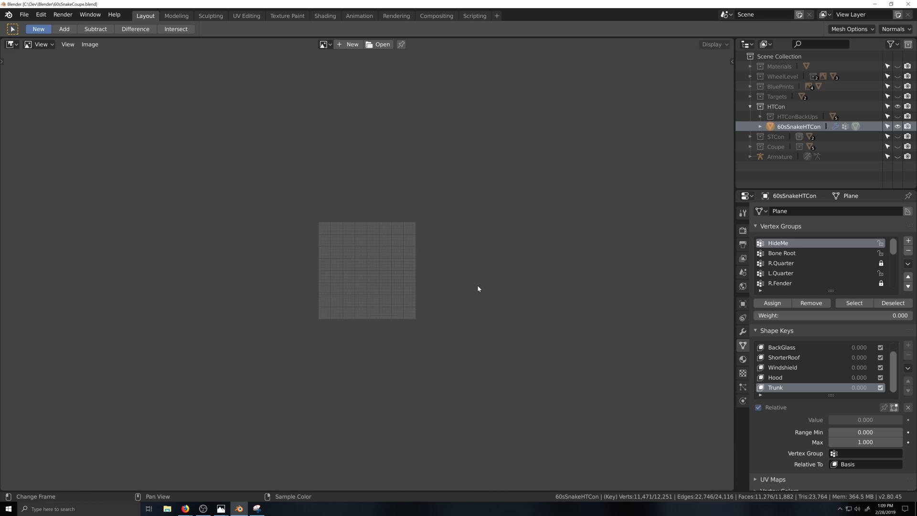
key("shift+F10")
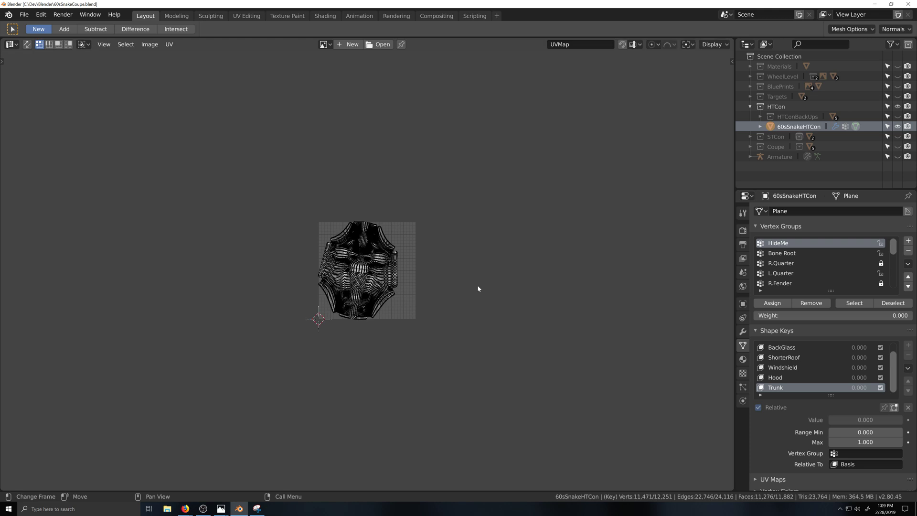
scroll(478, 288, "up", 5)
scroll(390, 324, "up", 4)
scroll(394, 315, "down", 3)
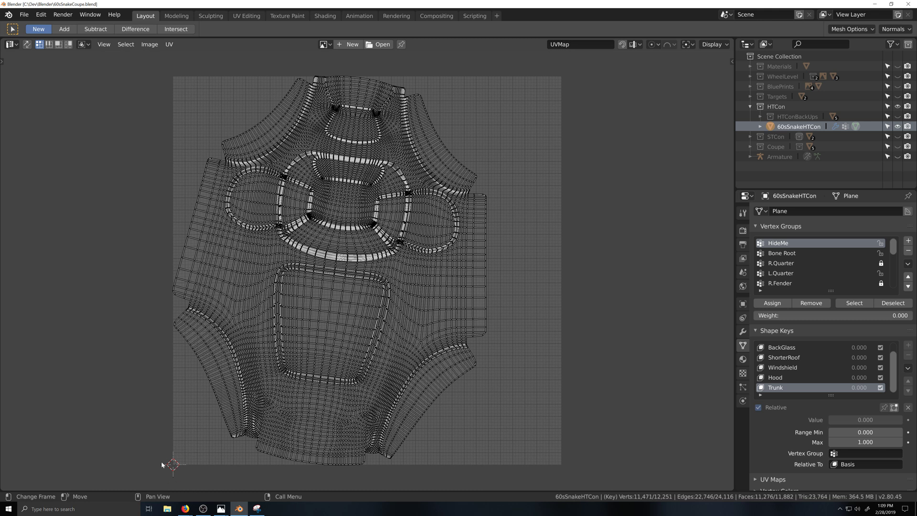
Set the UV Editor's 2D cursor location to X 0.5 and Y 0.5.
left_click(715, 44)
left_click(712, 44)
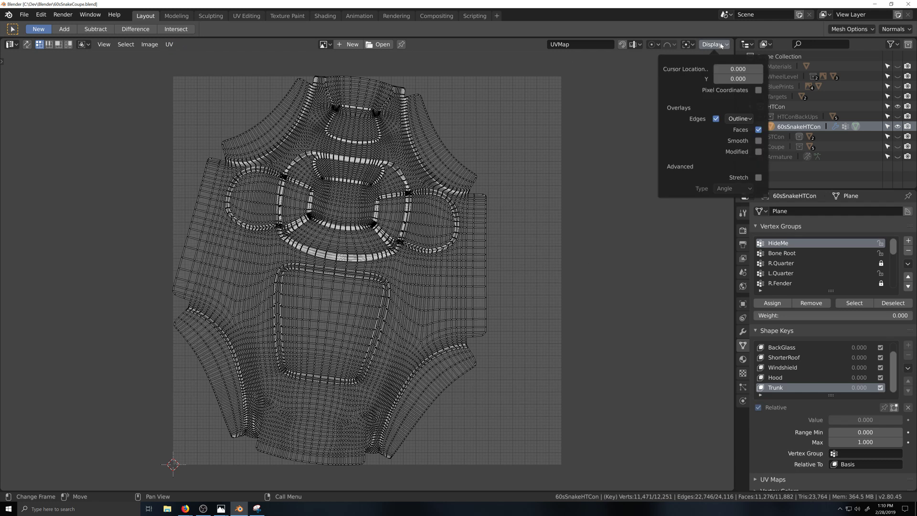
left_click(738, 69)
type(".5")
key("Return")
left_click(736, 79)
type(".5")
key("Return")
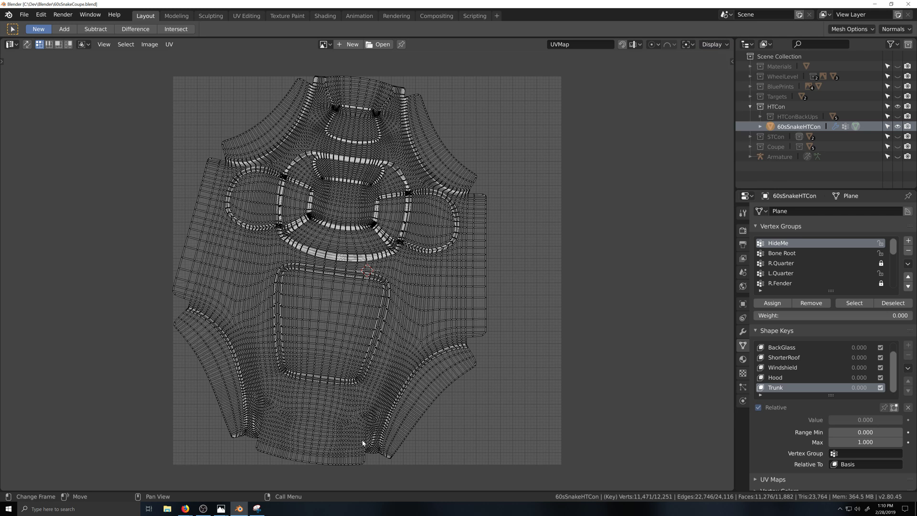
Select the UV layout's lengthwise center line, rotate it to horizontal, and flatten it by scaling to 0 along Y.
left_click(329, 313, "alt")
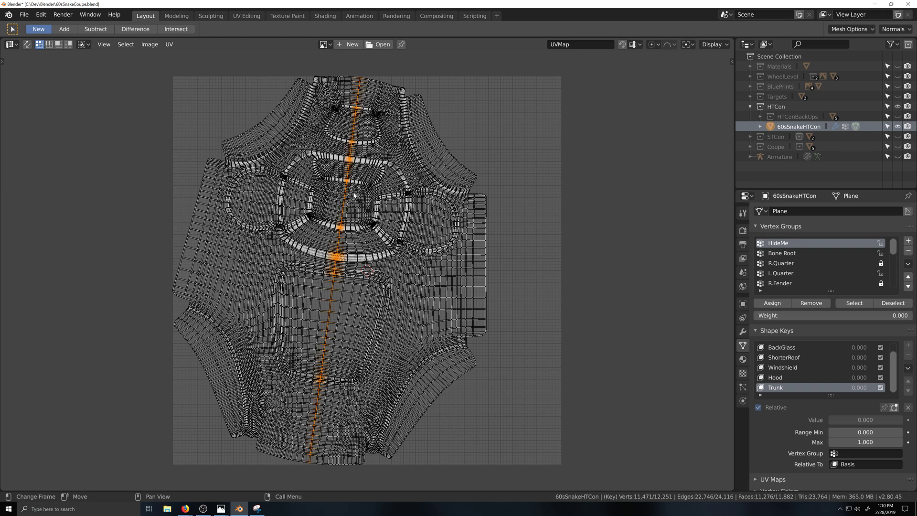
key("r")
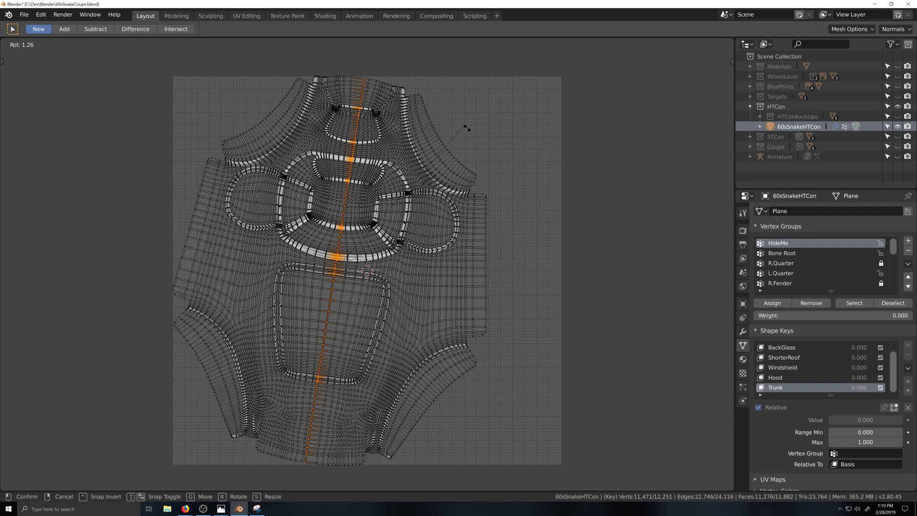
left_click(484, 371)
key("s")
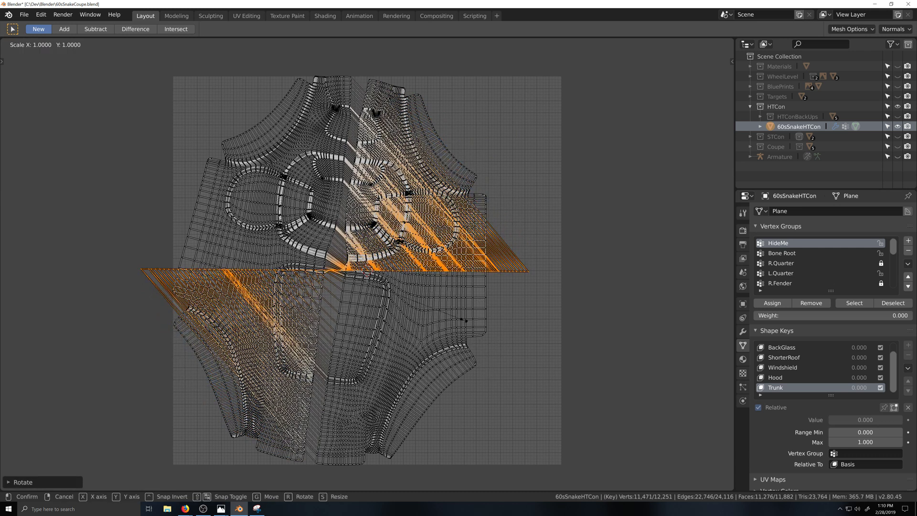
key("y")
key("0")
key("Return")
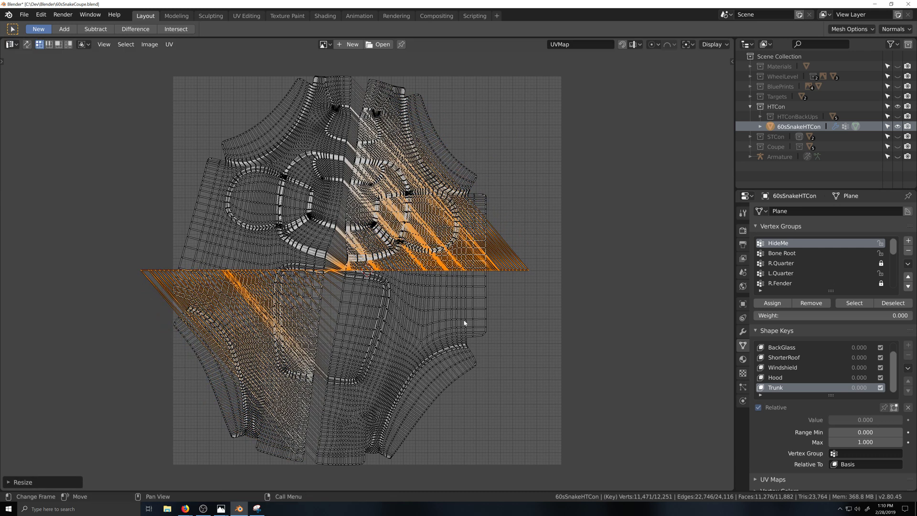
Move the flattened center line along X and scale it down slightly so it fits inside the UV square.
key("g")
key("x")
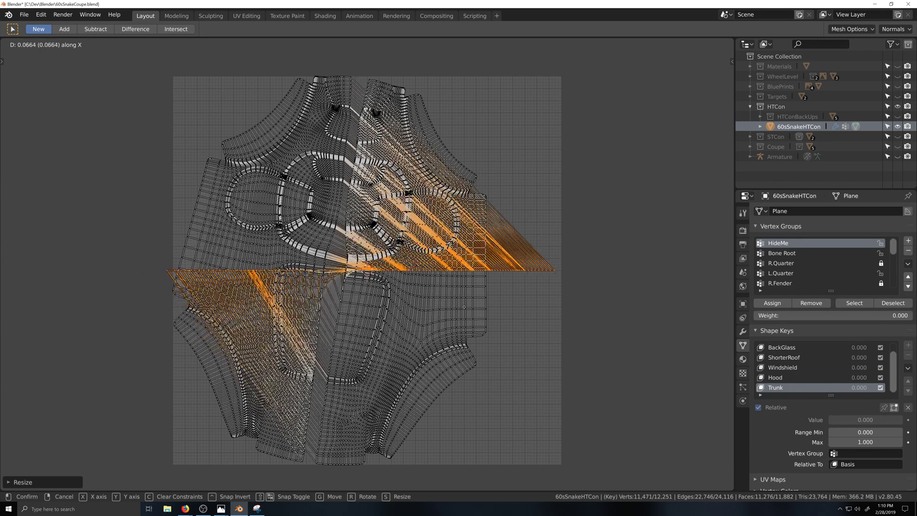
left_click(488, 311)
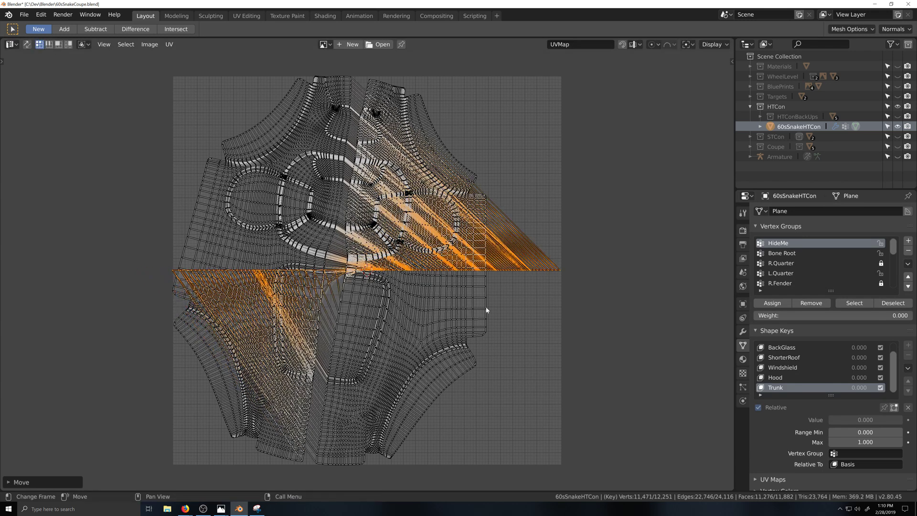
key("s")
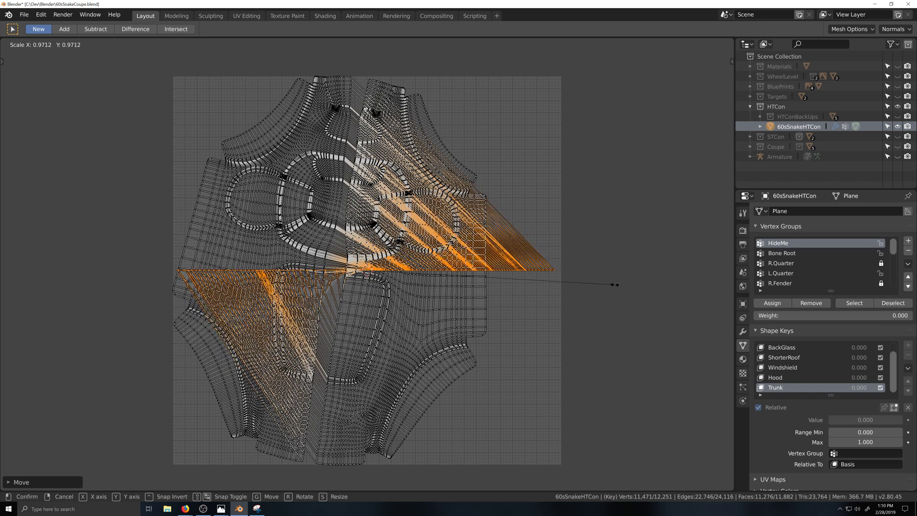
left_click(610, 286)
Snap the center line to the 2D cursor with offset and pin its UV vertices.
right_click(545, 270)
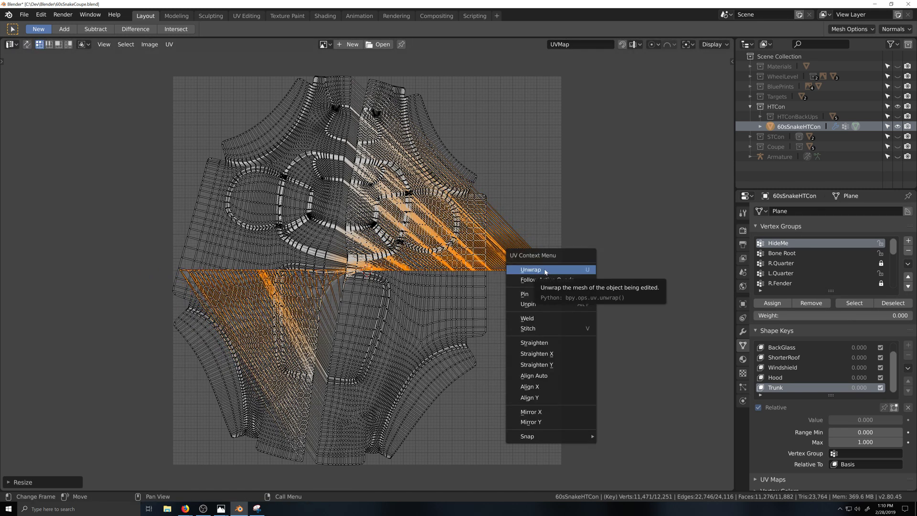
mouse_move(562, 441)
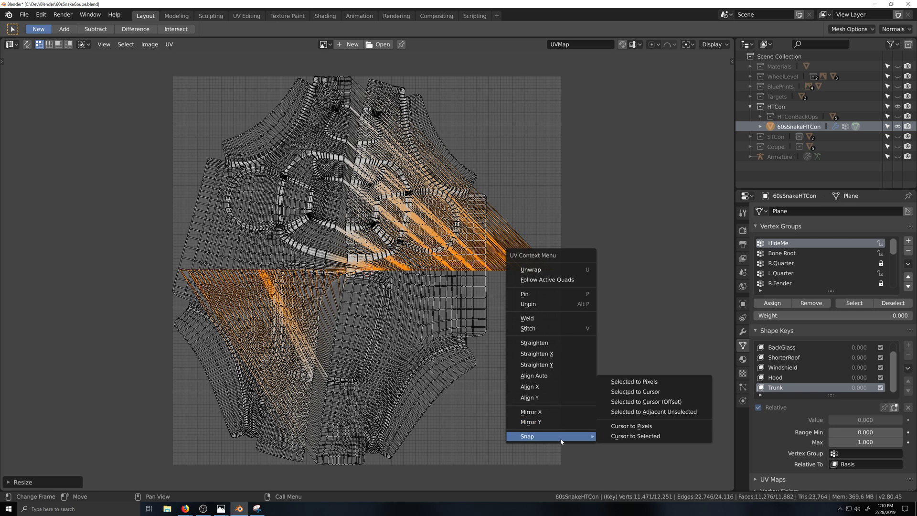
left_click(650, 402)
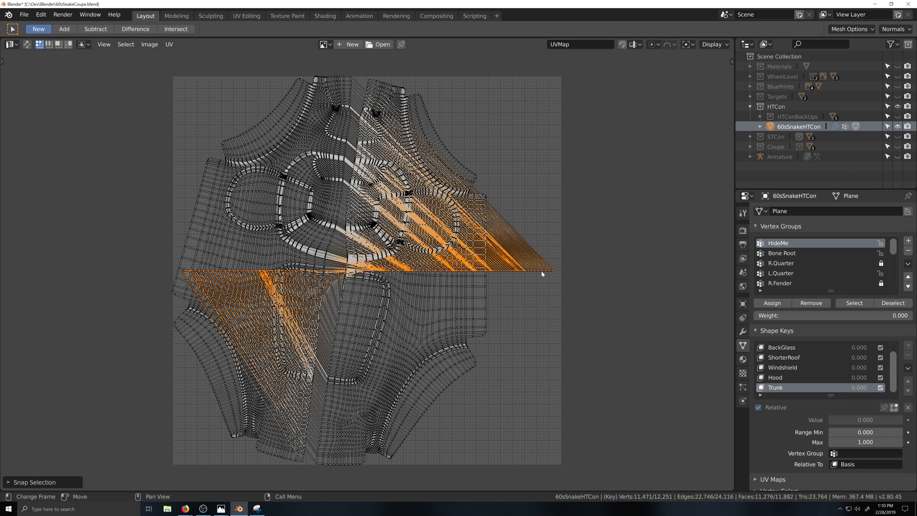
scroll(300, 291, "up", 5)
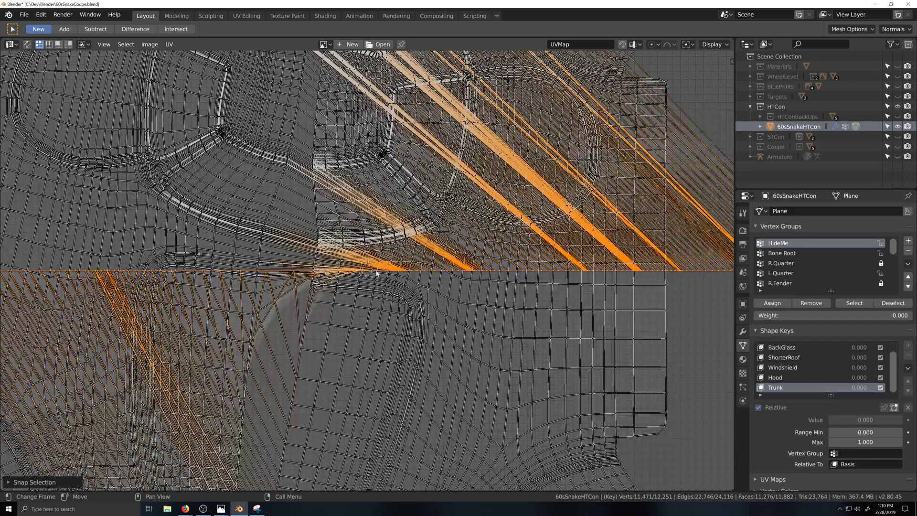
scroll(453, 252, "down", 6)
scroll(503, 276, "up", 1)
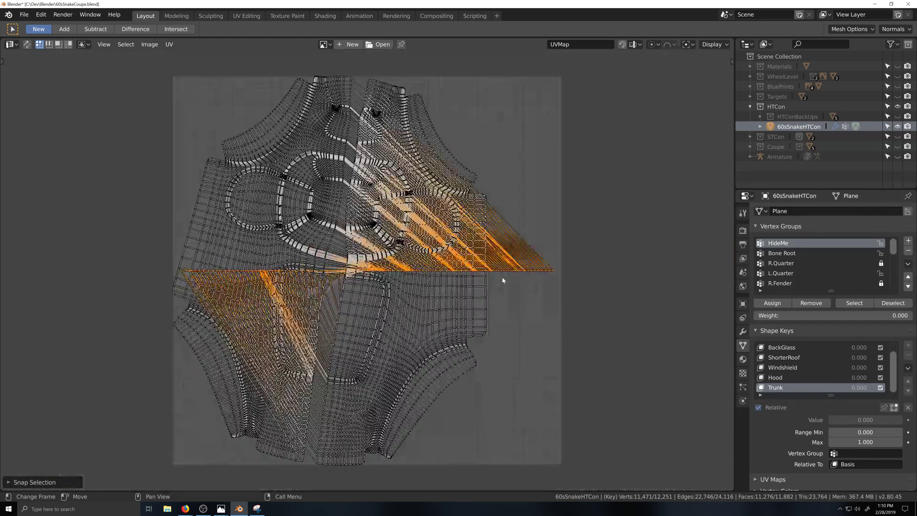
key("p")
scroll(592, 257, "down", 2)
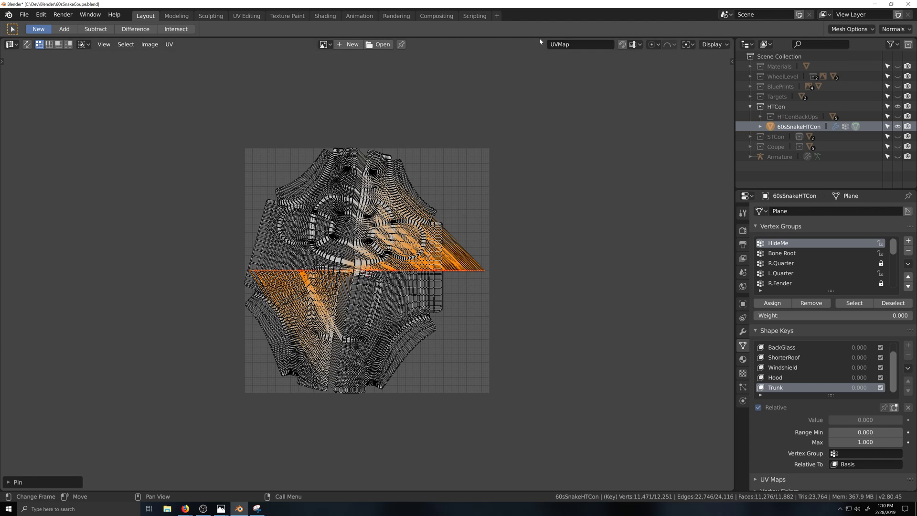
Split the UV Editor area vertically and turn the narrower part into a 3D Viewport showing the car body.
right_click(735, 215)
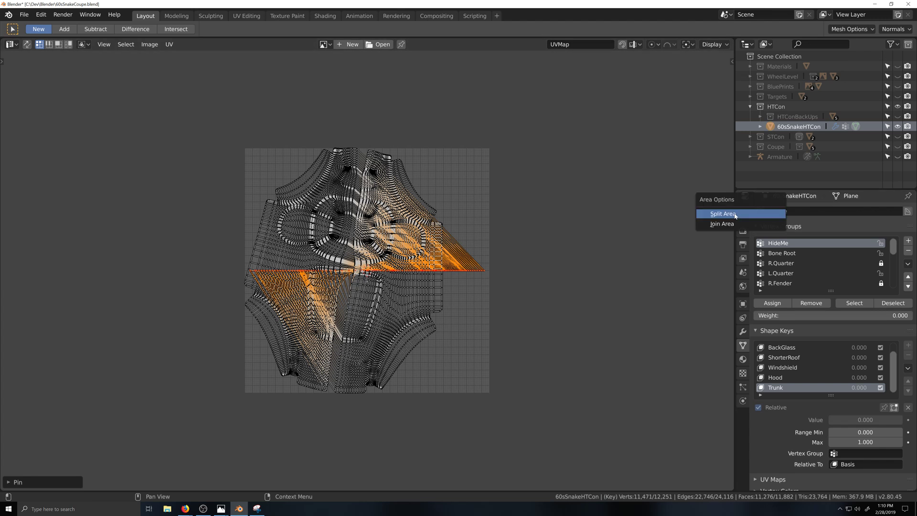
left_click(722, 213)
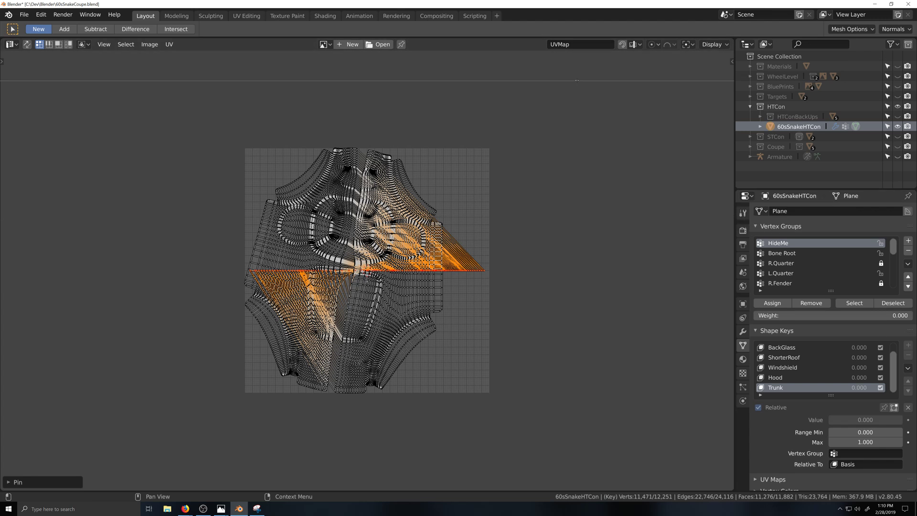
right_click(484, 36)
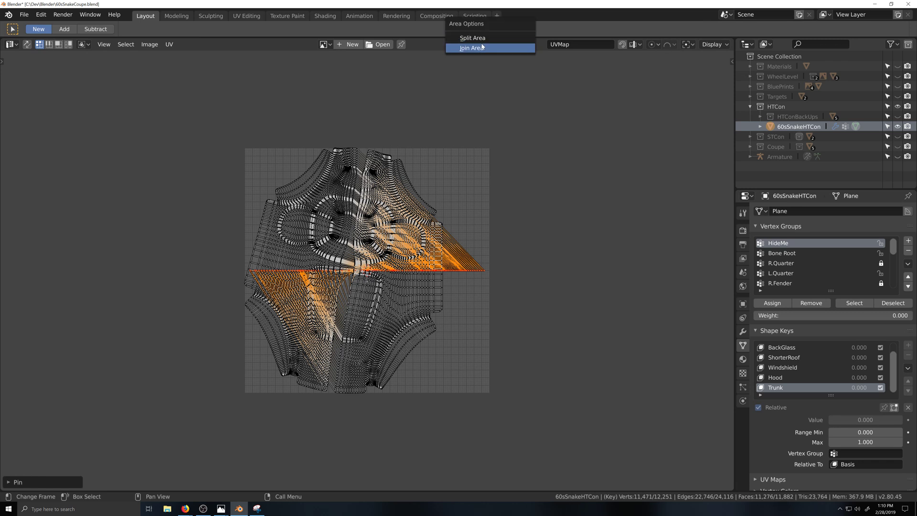
left_click(485, 47)
left_click(503, 107)
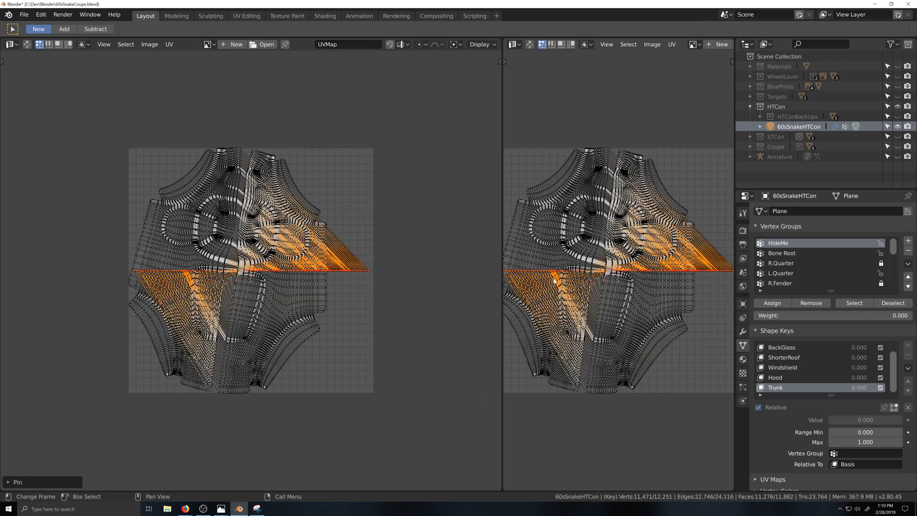
key("shift+F5")
right_click(638, 105)
key("Escape")
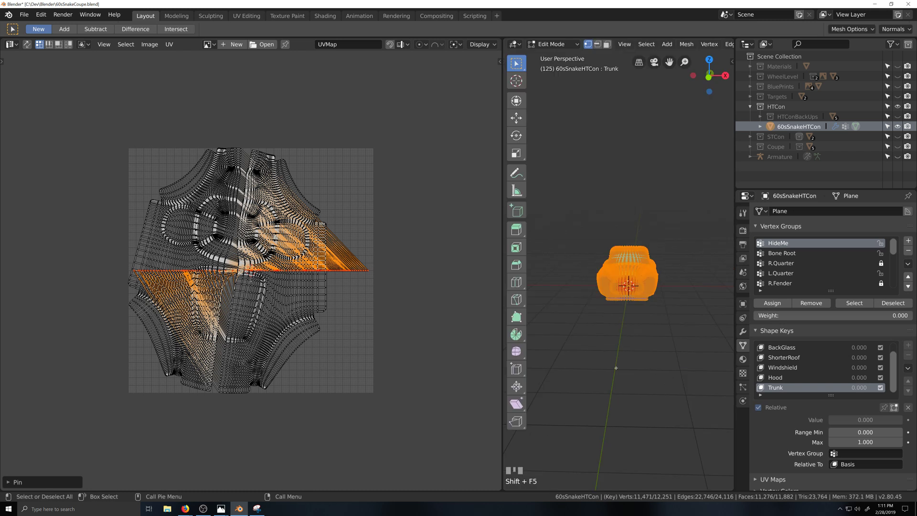
scroll(602, 345, "up", 3)
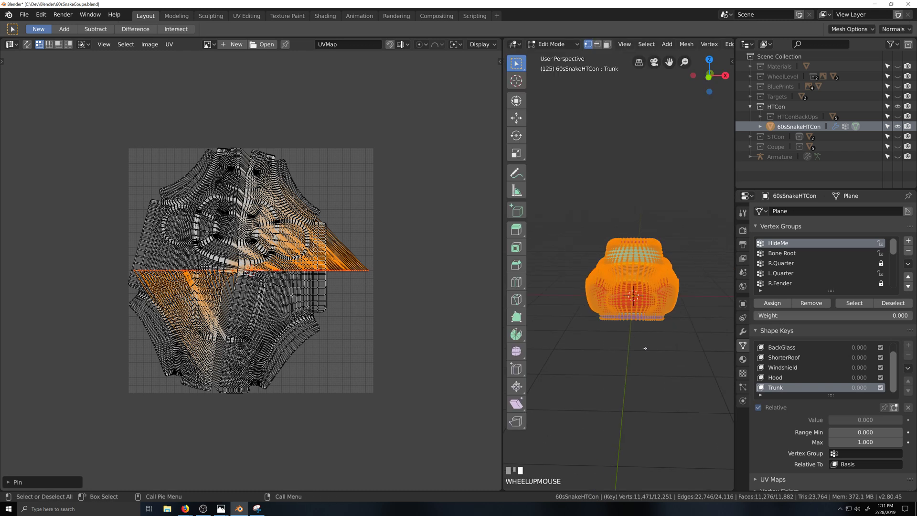
Enable UV sync selection and unwrap the selected car body again around the pinned center line.
left_click(26, 46)
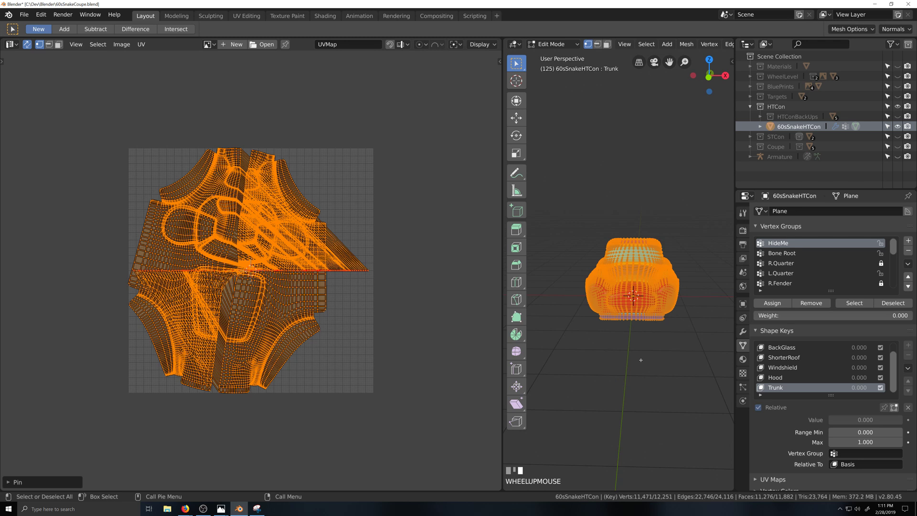
key("u")
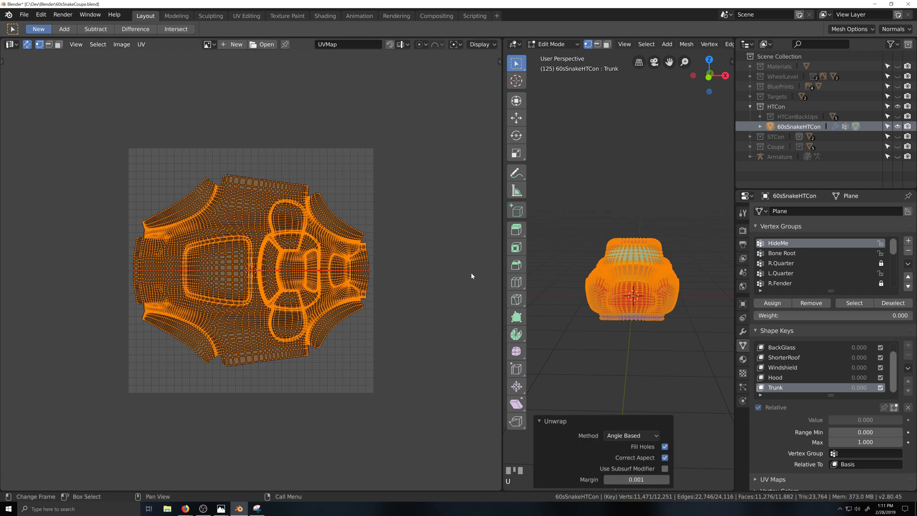
scroll(284, 408, "up", 4)
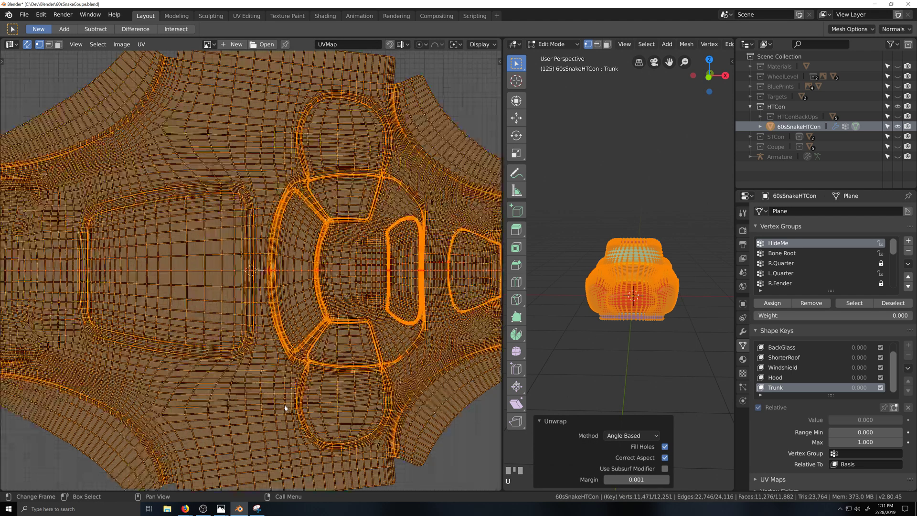
scroll(285, 408, "down", 2)
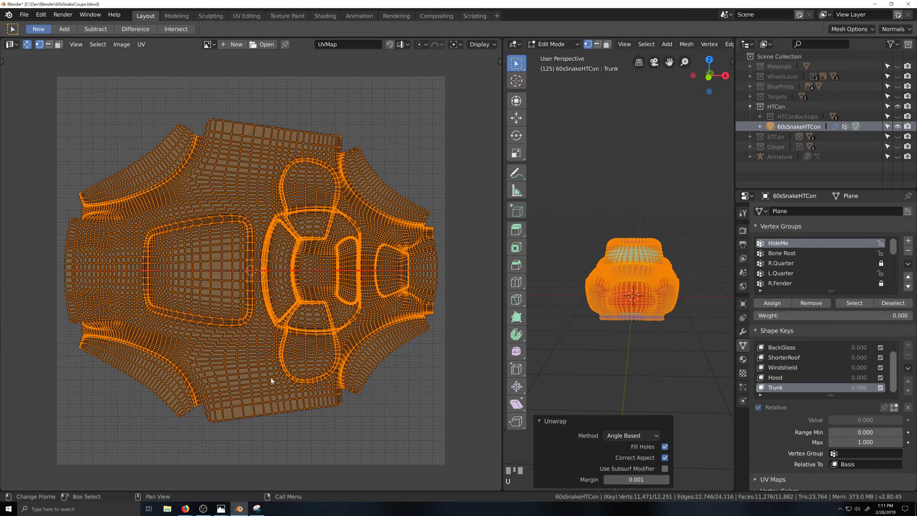
scroll(271, 380, "down", 2)
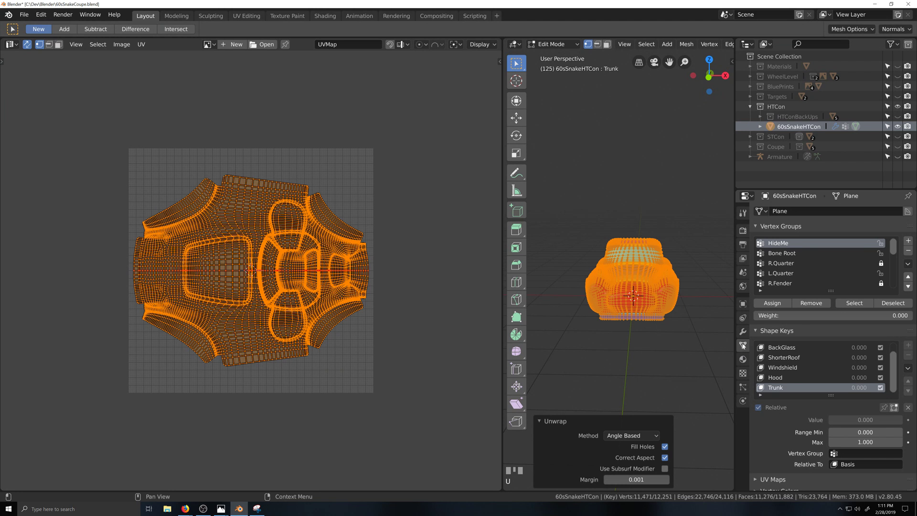
In the mesh's UV maps, replace UVMap.001 with a new copy of UVMap and make UVMap active again.
scroll(782, 366, "down", 1)
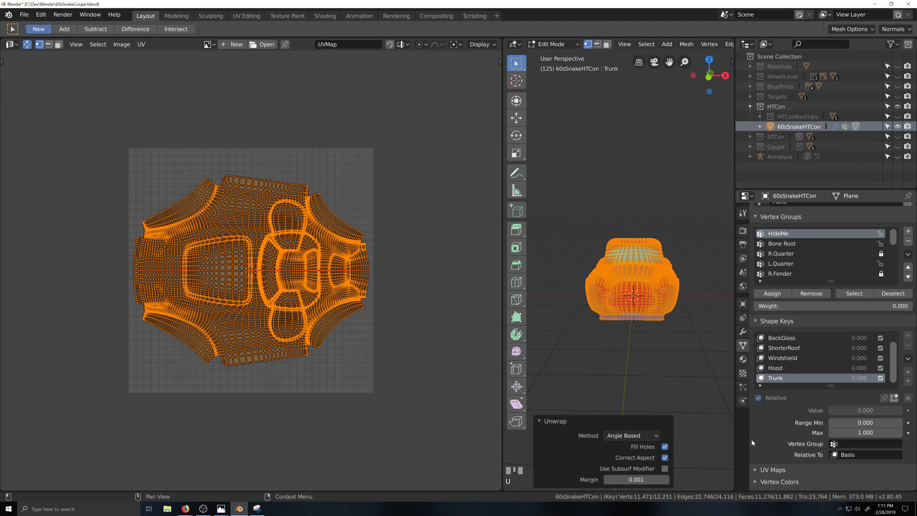
left_click(756, 470)
scroll(797, 378, "down", 5)
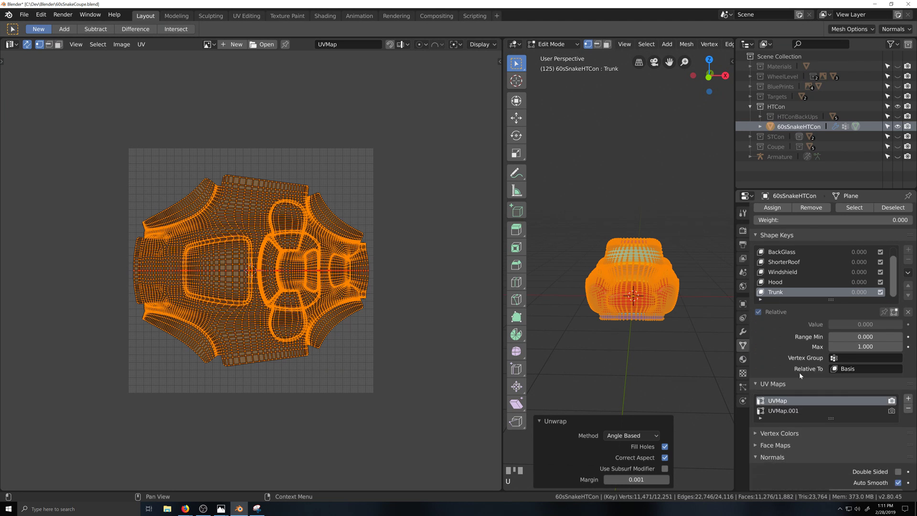
left_click(795, 393)
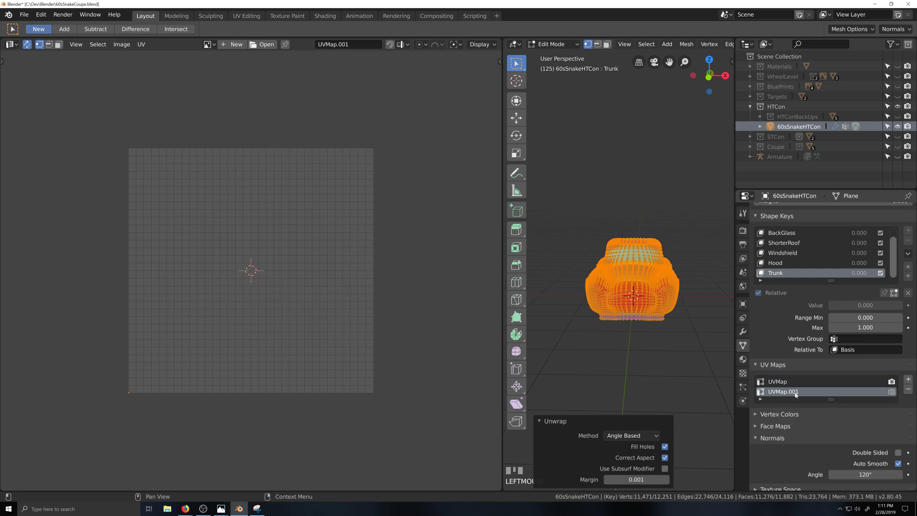
left_click(908, 389)
left_click(909, 379)
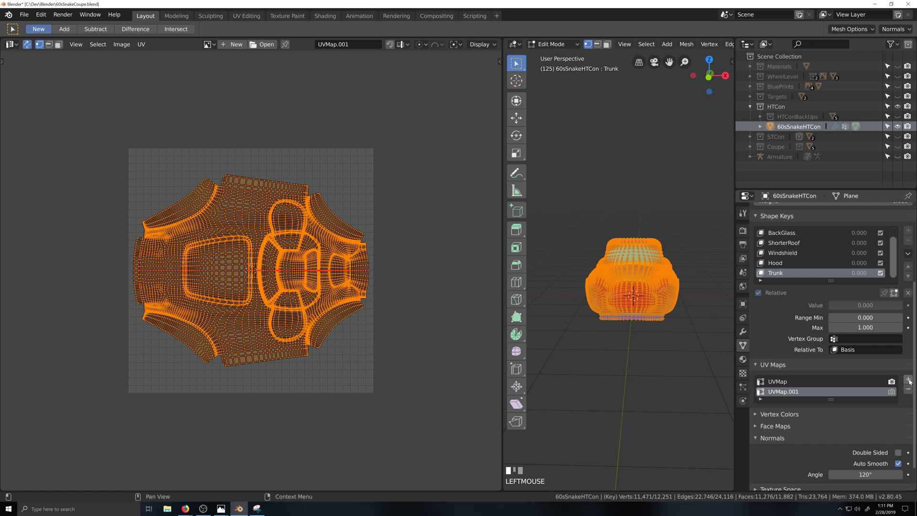
left_click(776, 382)
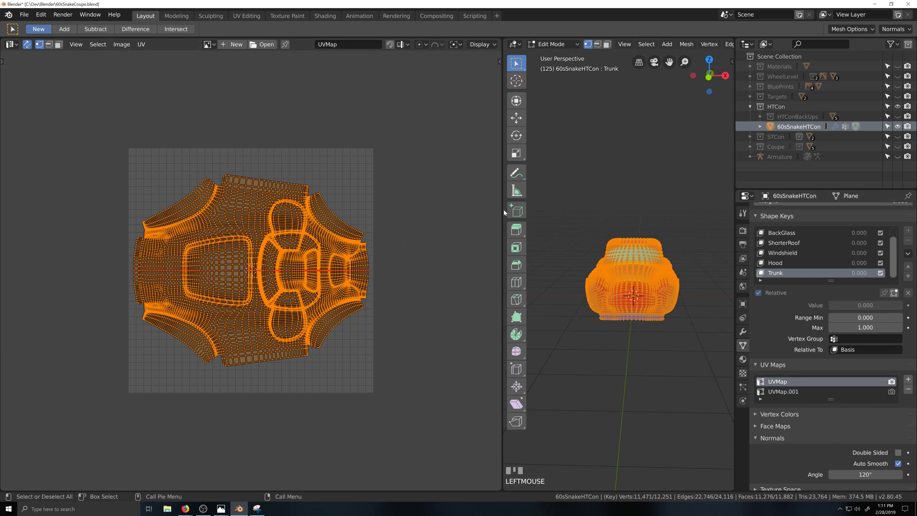
Widen the 3D Viewport until the UV Editor is only a narrow strip.
scroll(608, 314, "down", 1)
scroll(638, 312, "up", 2)
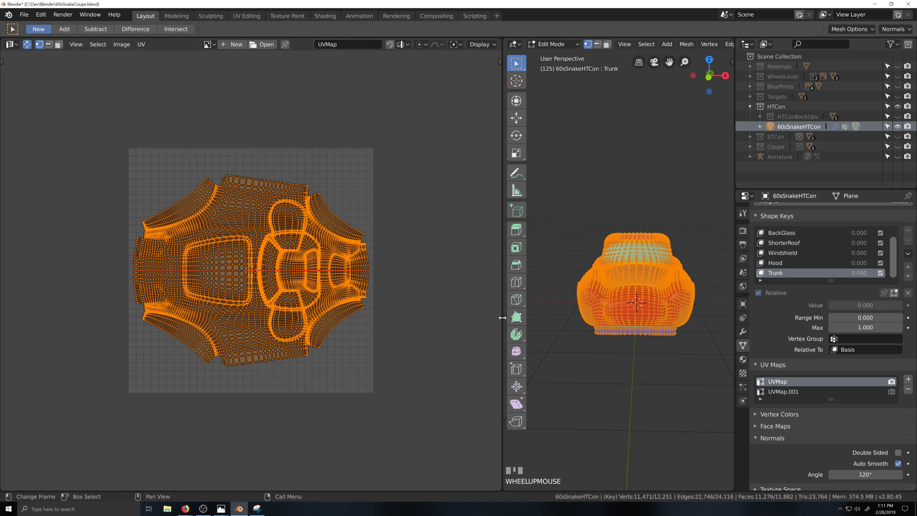
left_click_drag(503, 323, 17, 322)
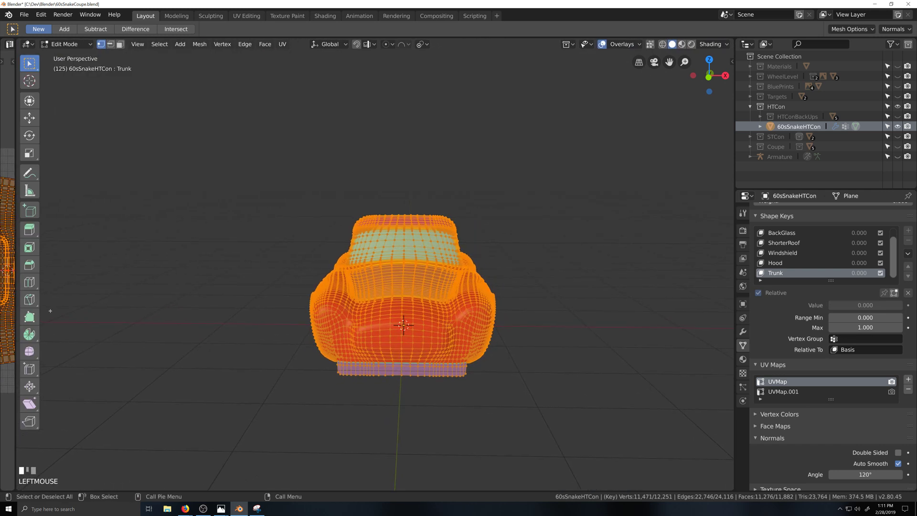
Reveal all hidden geometry of the car body and set the front orthographic view.
scroll(341, 368, "up", 1)
scroll(341, 369, "down", 2)
key("grave")
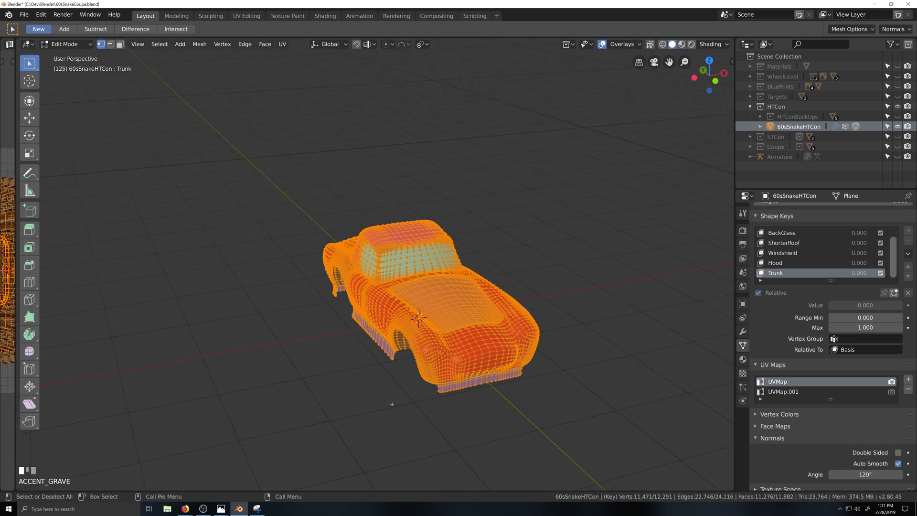
middle_click_drag(481, 416, 499, 402)
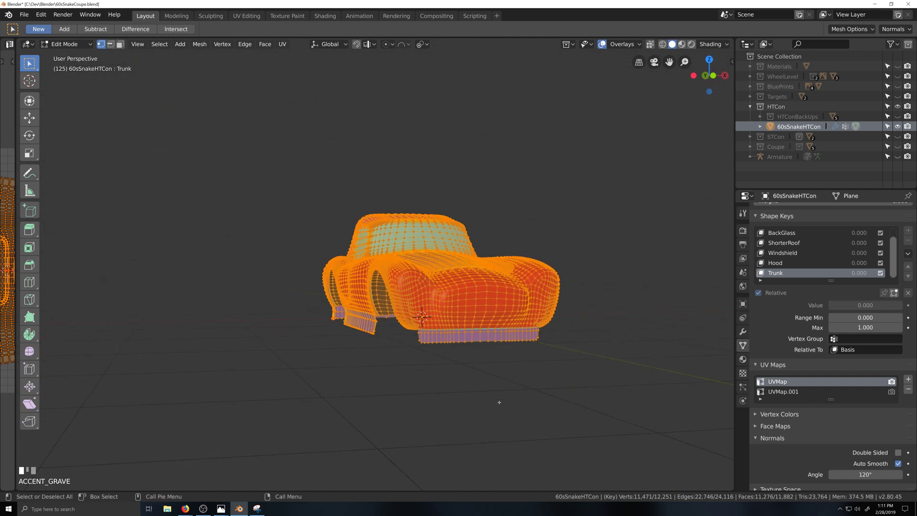
key("alt+h")
key("grave")
mouse_move(485, 397)
middle_mouse_down()
mouse_move(490, 383)
mouse_move(483, 385)
middle_mouse_up()
key("KP_1")
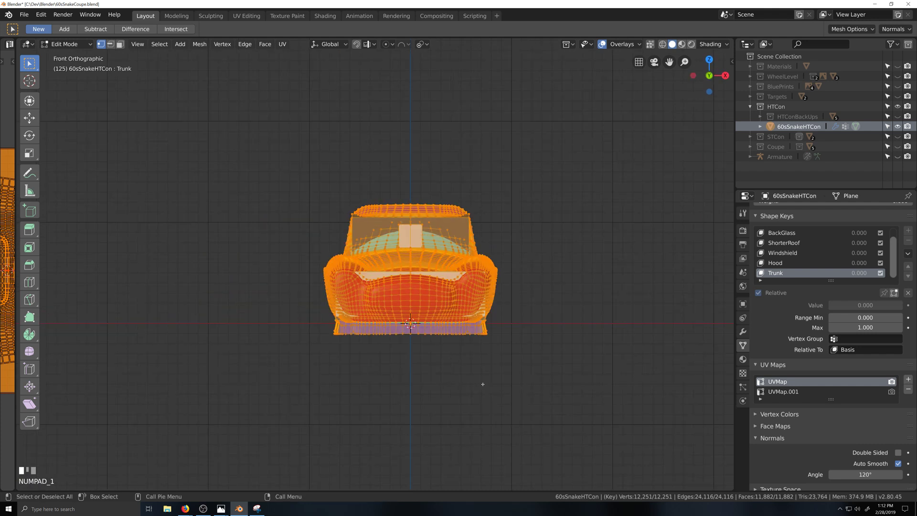
Try triangulating all faces of the car body with the Beauty method and undo it.
scroll(483, 384, "up", 2)
key("ctrl+t")
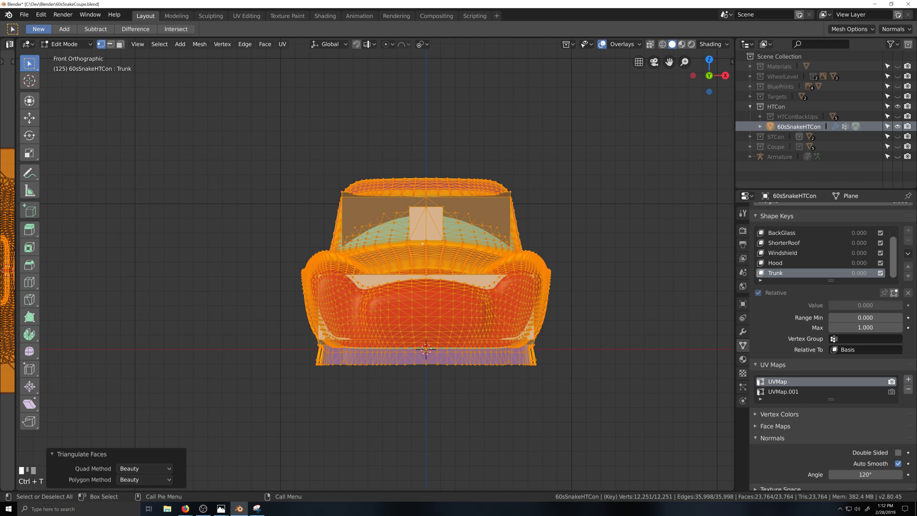
scroll(427, 349, "up", 2)
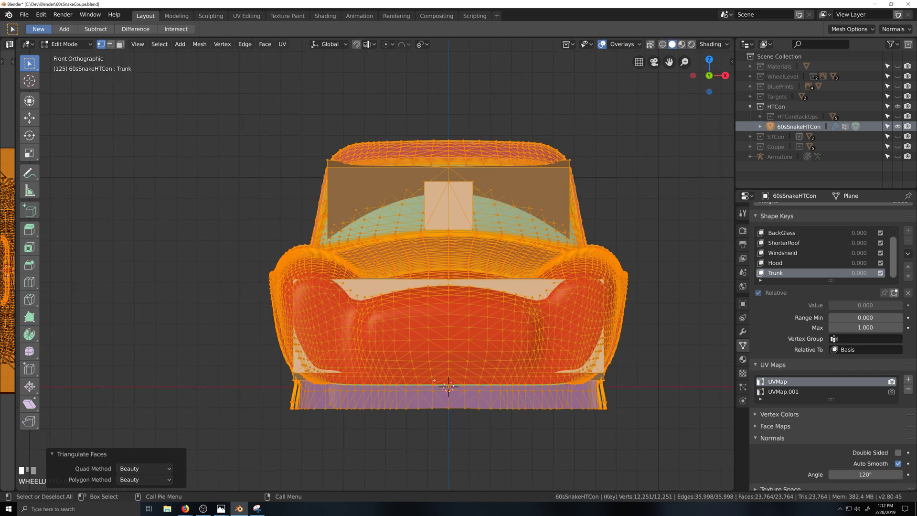
key("ctrl+z")
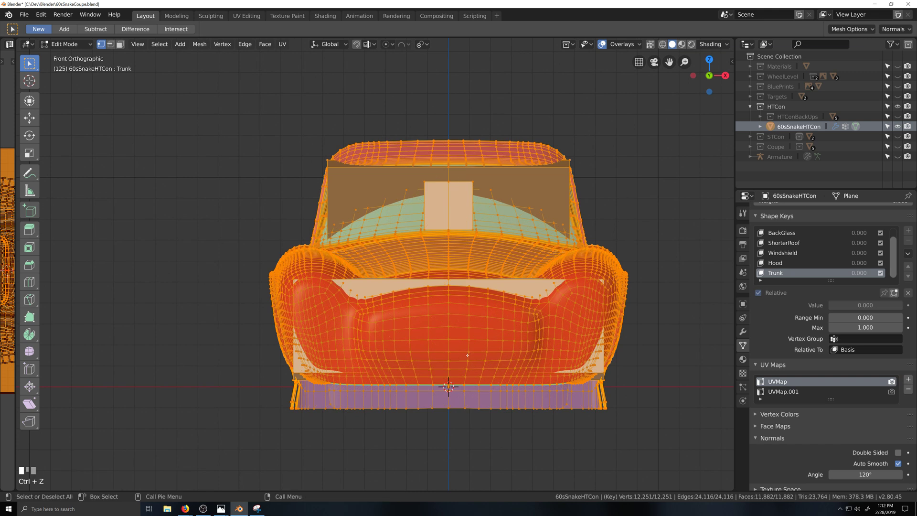
Deselect the +X half of the car body with X-ray on and triangulate the remaining half with Quad Method Fixed.
scroll(434, 166, "down", 1)
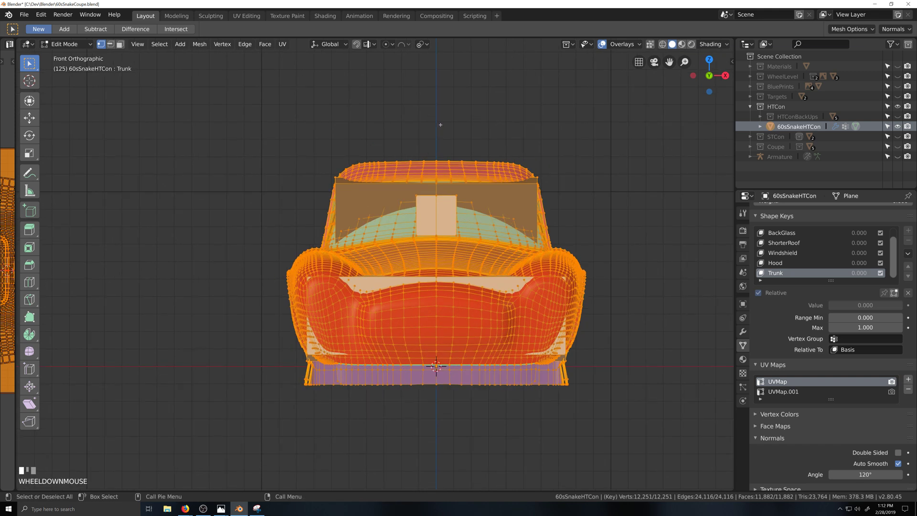
key("alt+z")
left_click_drag(441, 124, 602, 457, "ctrl")
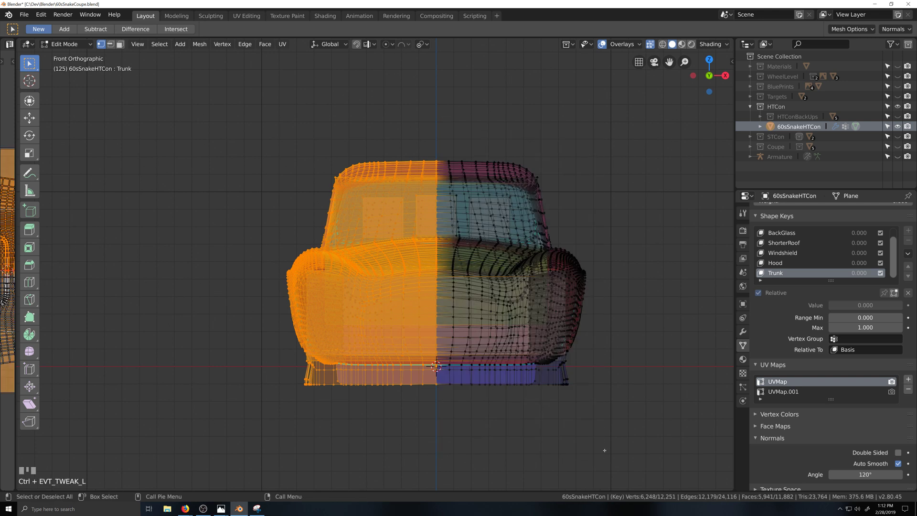
key("ctrl+t")
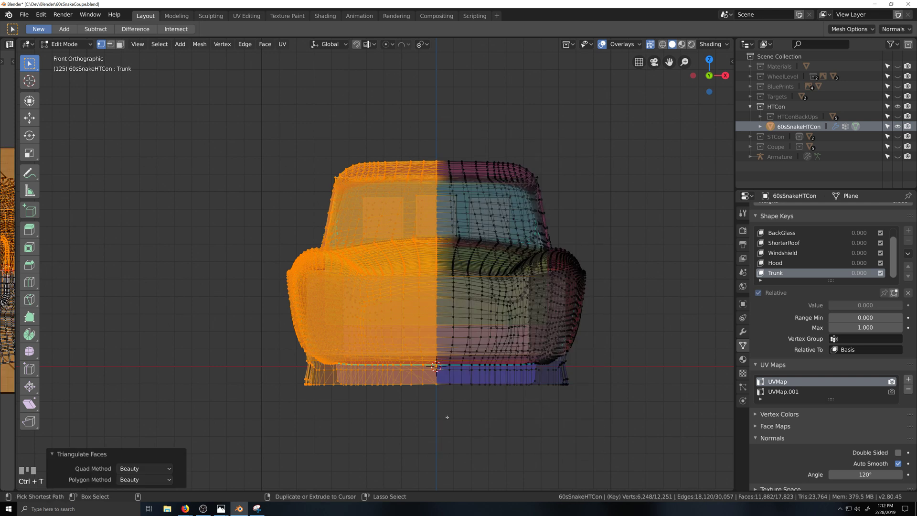
left_click(128, 471)
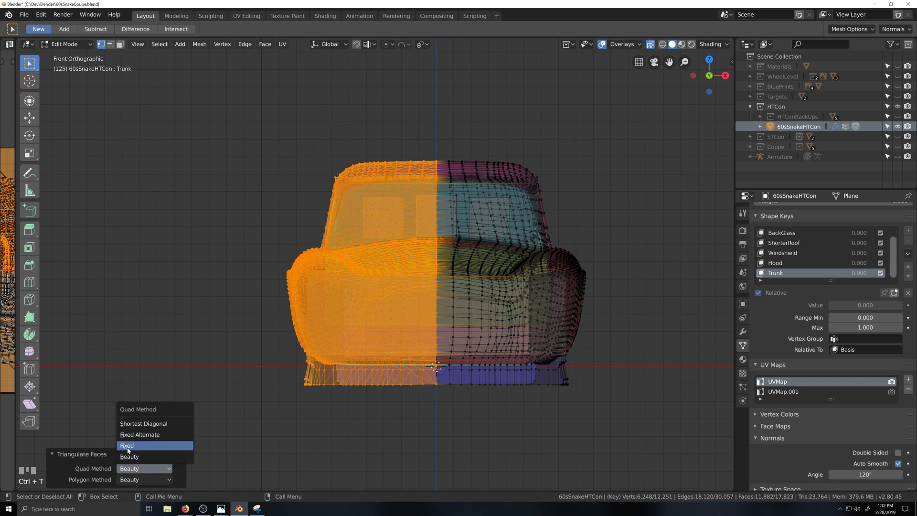
left_click(128, 449)
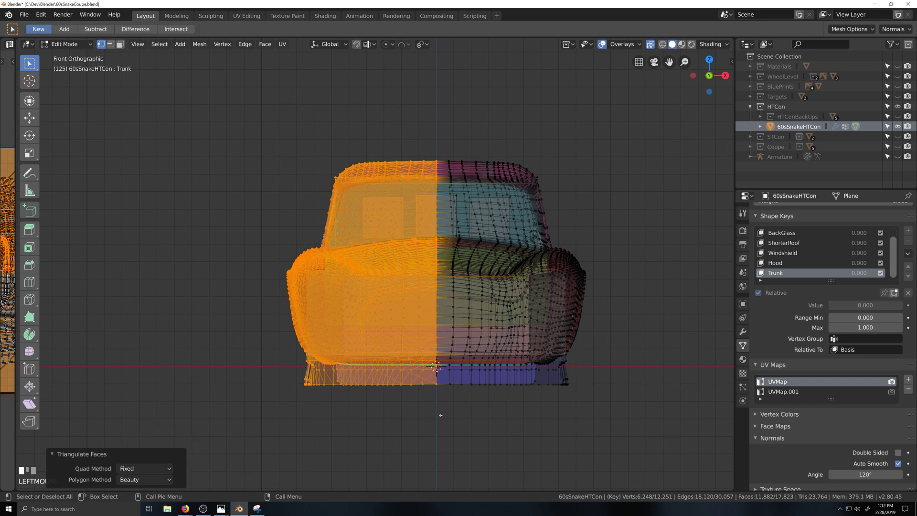
Invert the selection in face select mode, turn X-ray off, and triangulate the +X half with Quad Method Fixed Alternate.
key("3")
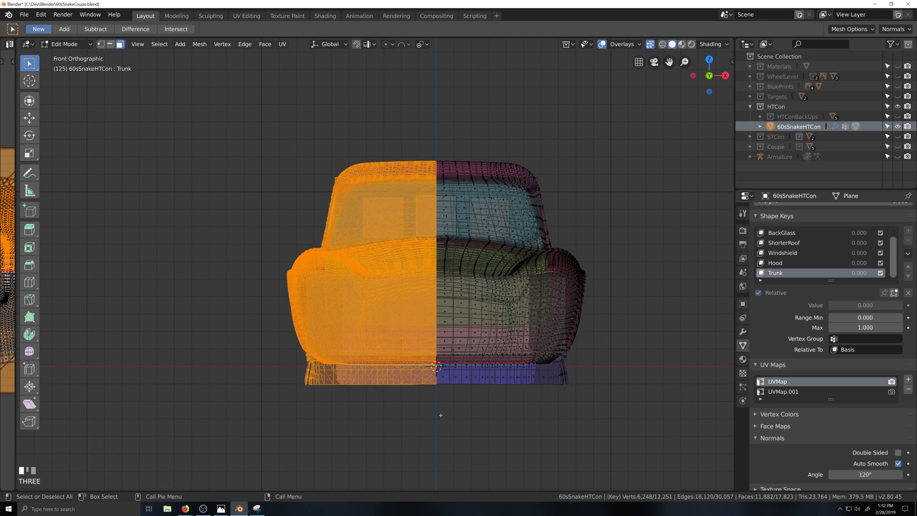
key("ctrl")
key("ctrl+i")
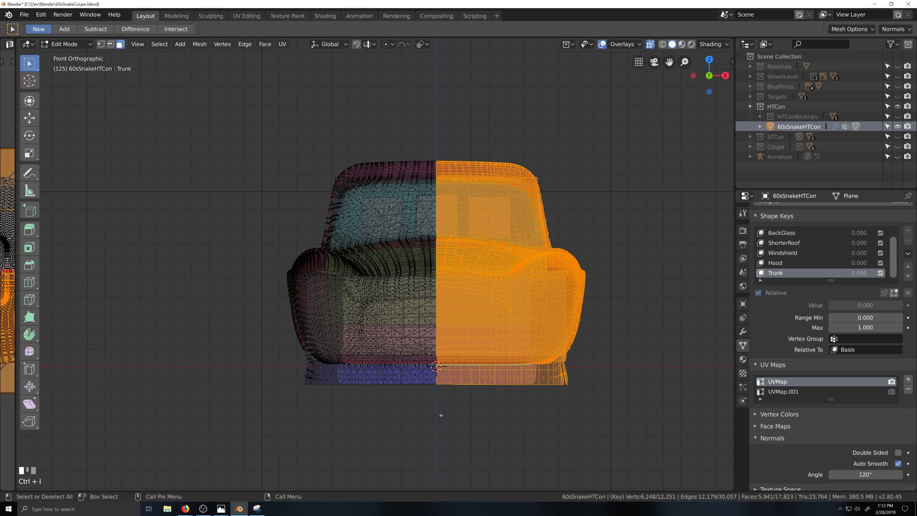
key("alt+z")
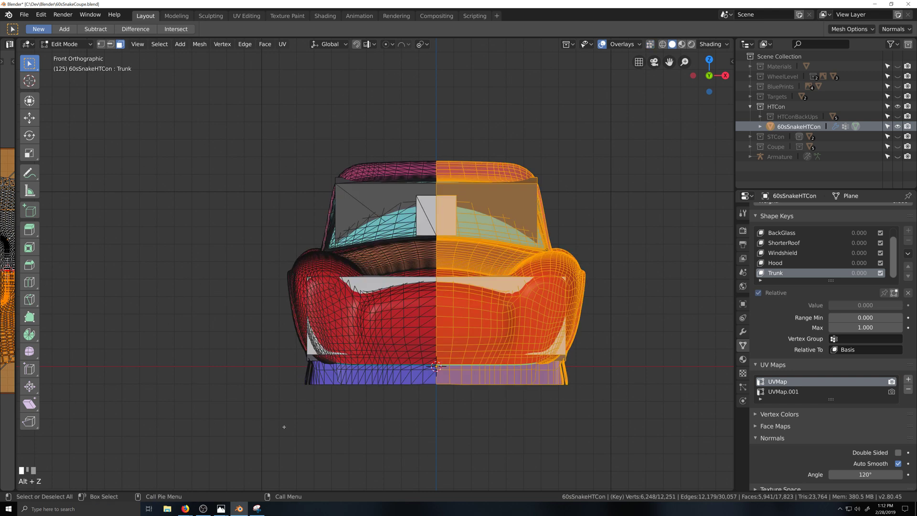
key("ctrl+t")
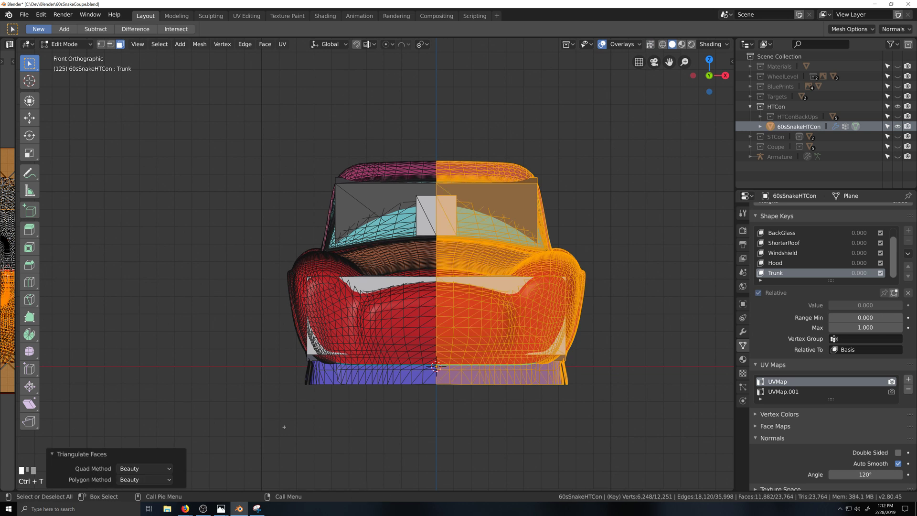
left_click(144, 468)
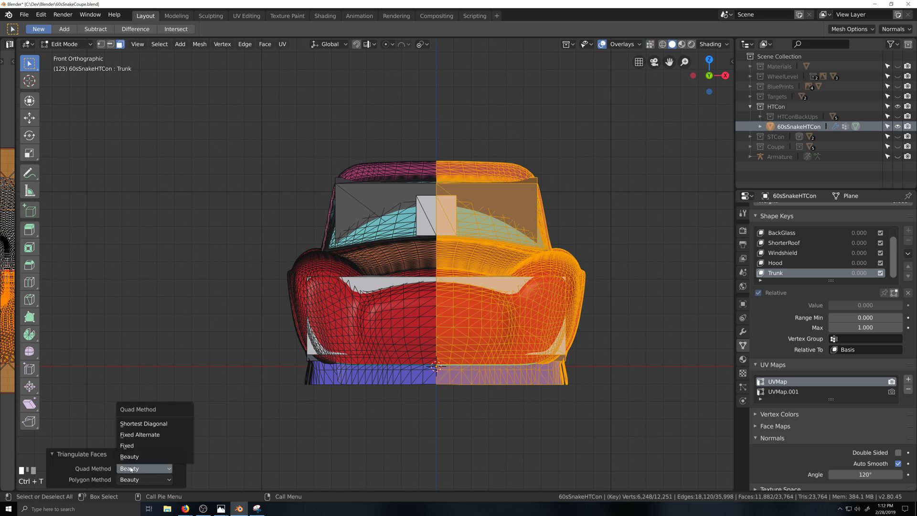
left_click(142, 436)
scroll(482, 408, "up", 1)
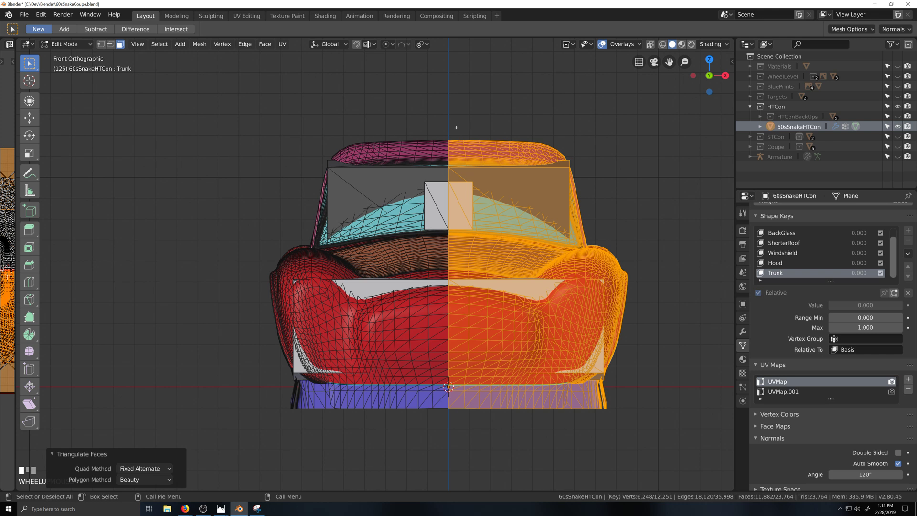
scroll(480, 348, "down", 4)
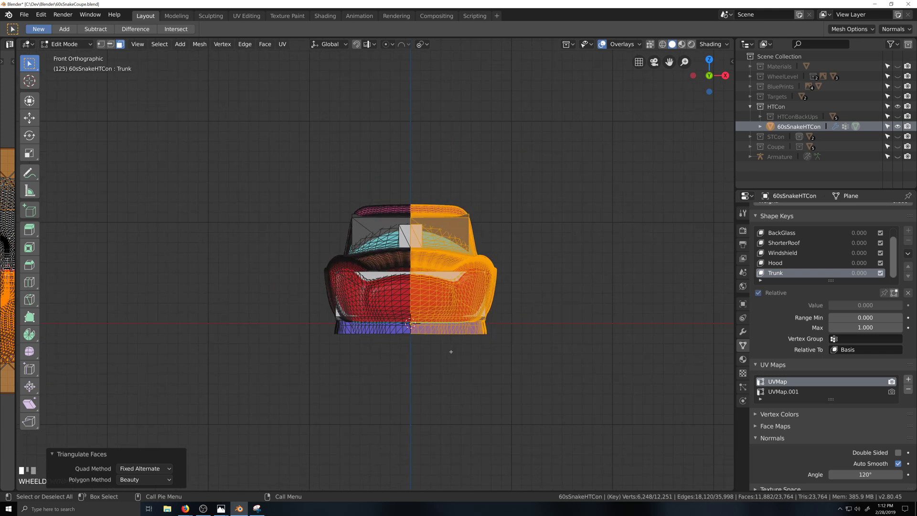
Deselect the triangulated body, restore vertex select mode, and return to Object Mode with the HTCon collection collapsed.
scroll(430, 344, "up", 3)
middle_click_drag(428, 359, 502, 400)
left_click(525, 391)
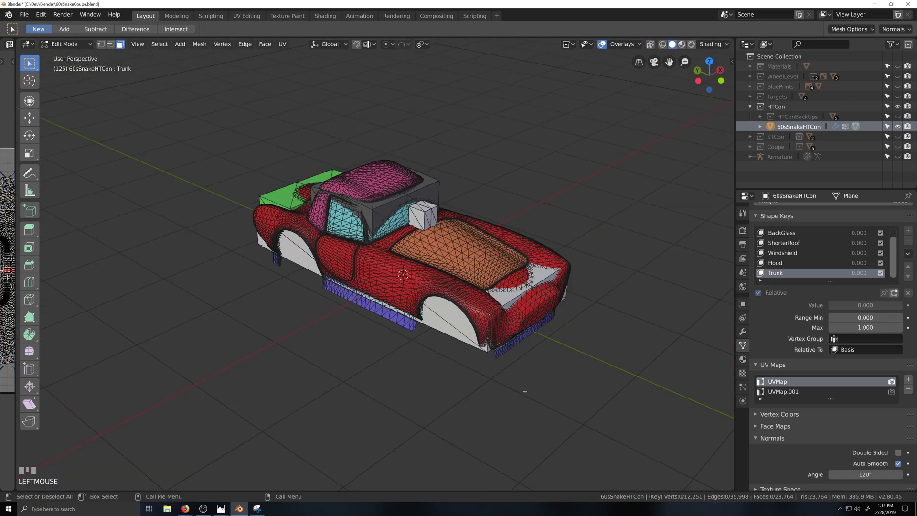
key("1")
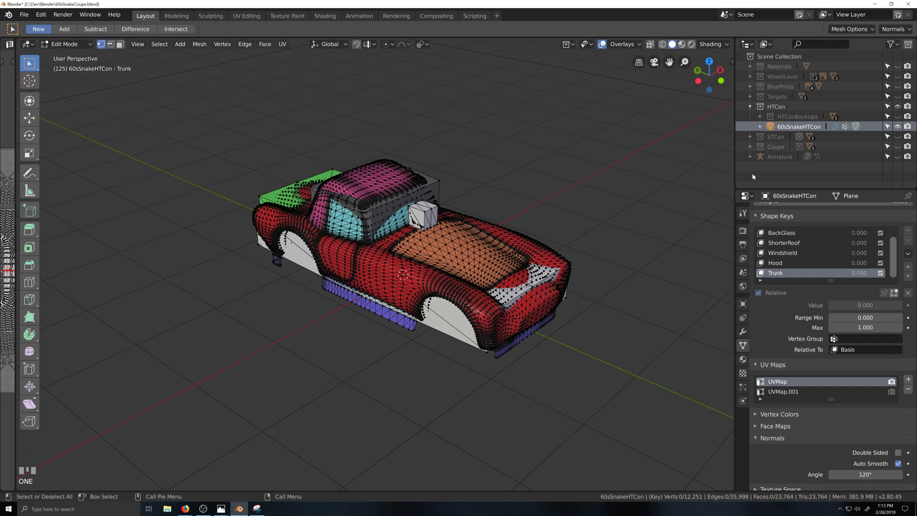
left_click(750, 107)
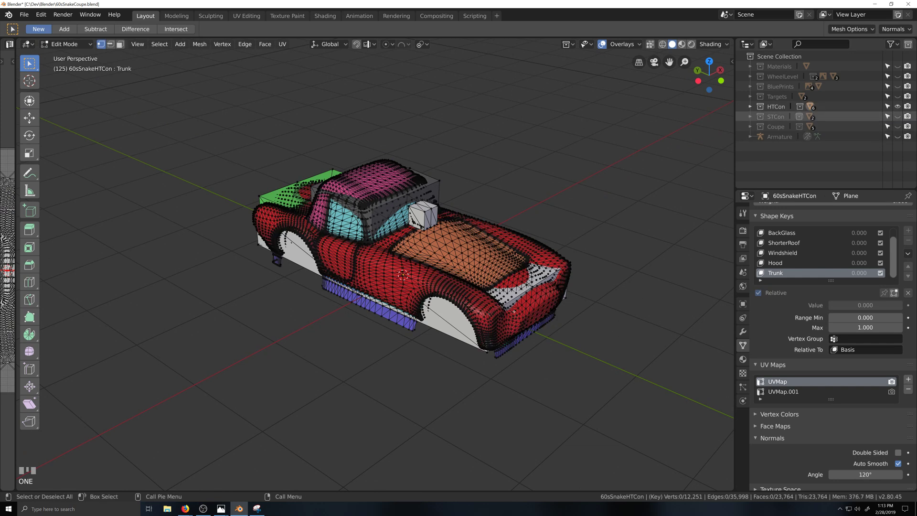
key("Tab")
key("grave")
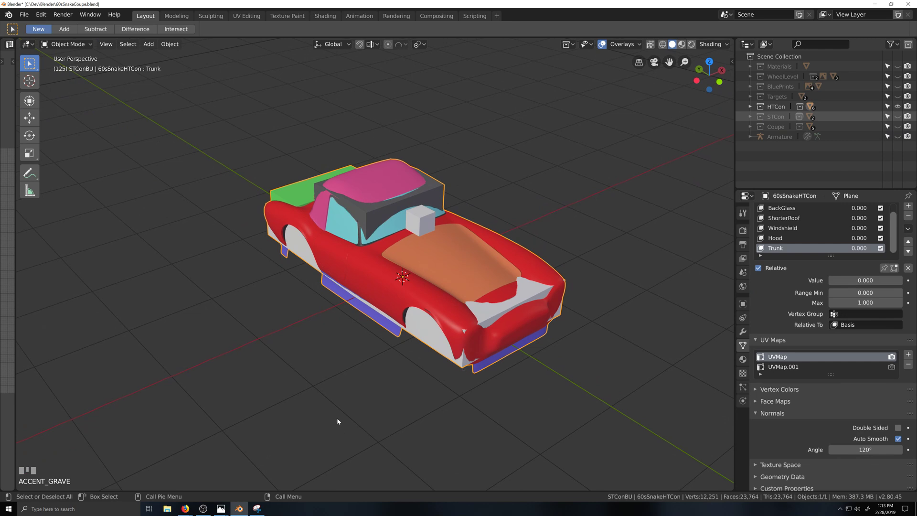
Switch to File Explorer and open the folder C:\Dev\MyMods\FBX_Files.
left_click(167, 509)
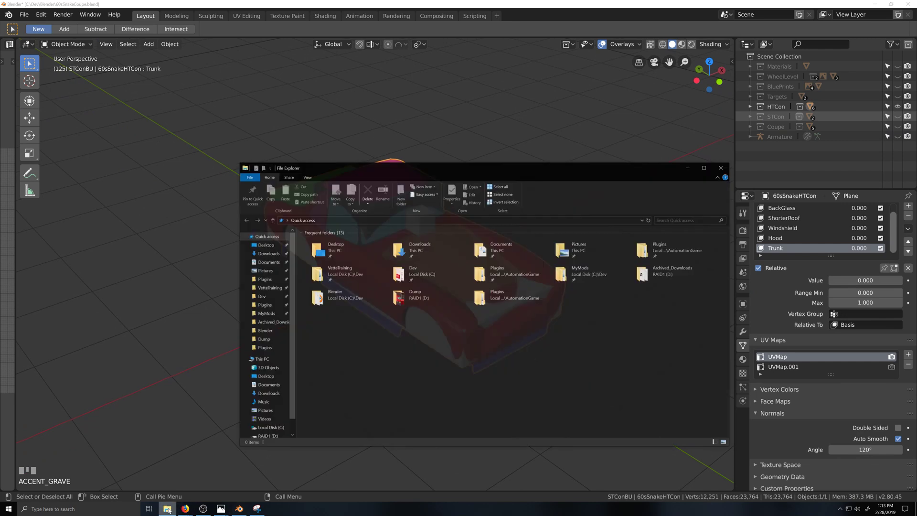
left_click(261, 296)
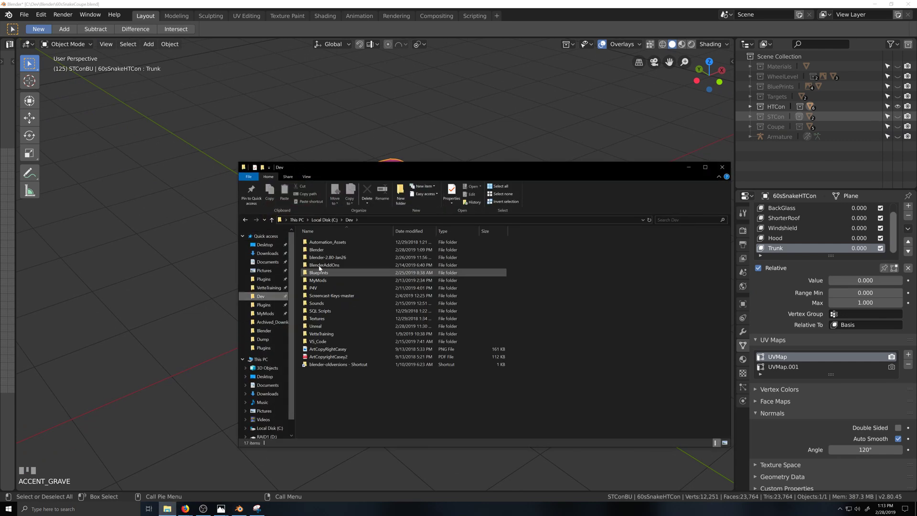
left_click(315, 288)
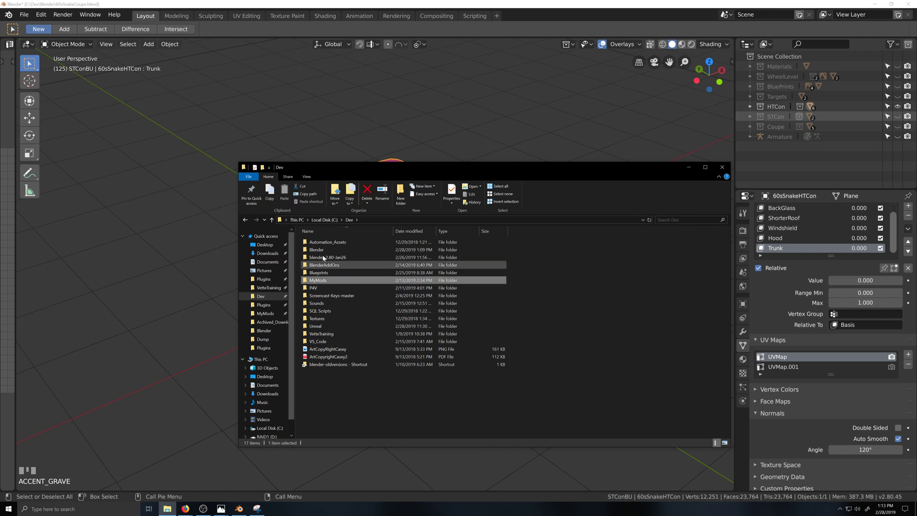
double_click(318, 280)
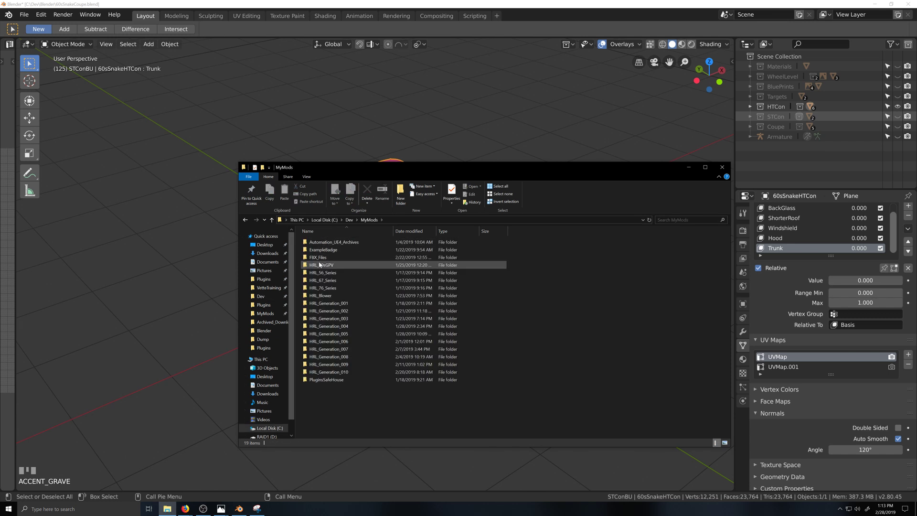
double_click(321, 261)
Create a folder named FBX_60sSnake inside FBX_Files and open it.
right_click(357, 302)
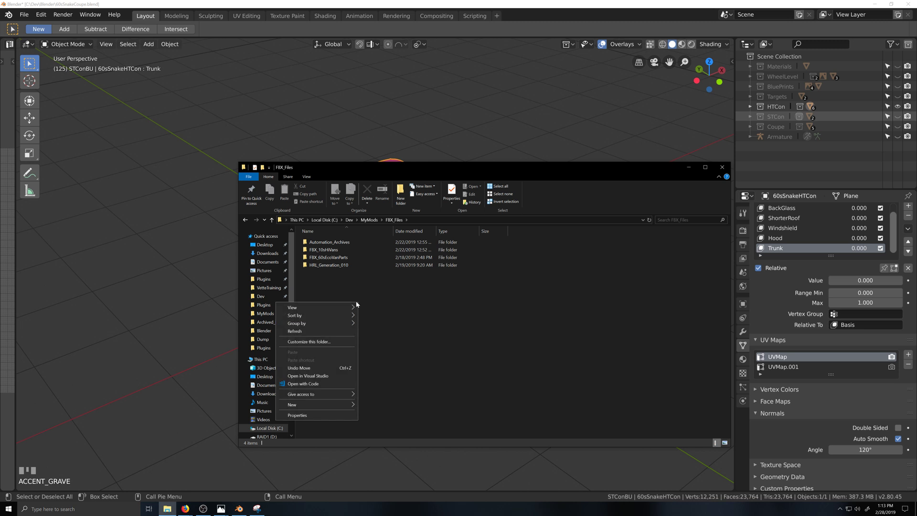
mouse_move(340, 404)
left_click(394, 406)
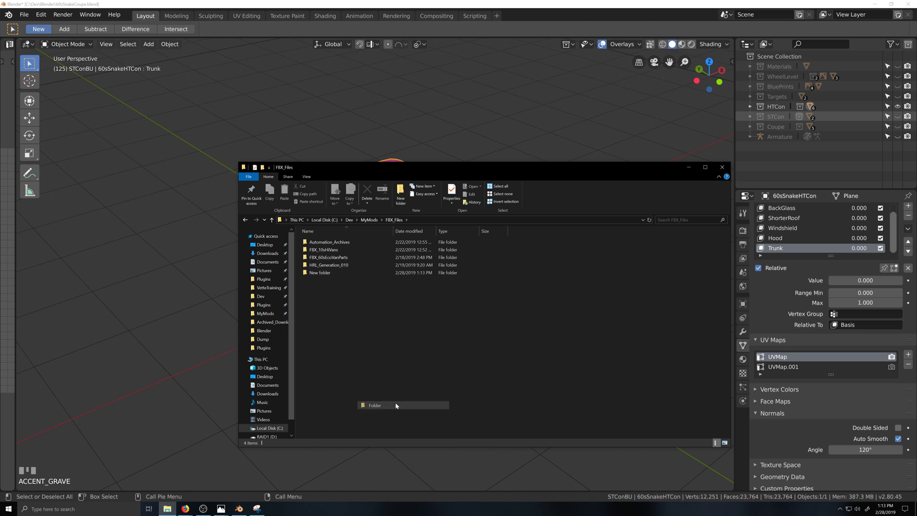
type("F")
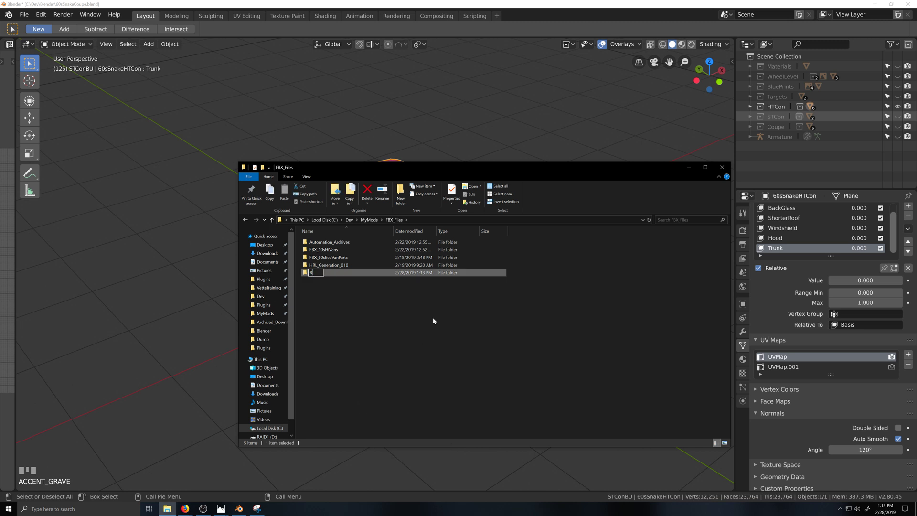
type("BX_60sSnake")
key("Return")
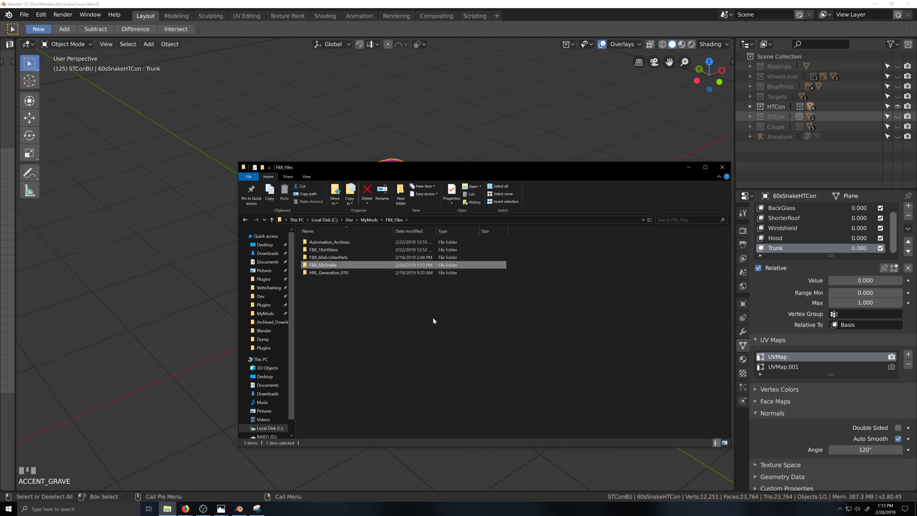
double_click(303, 265)
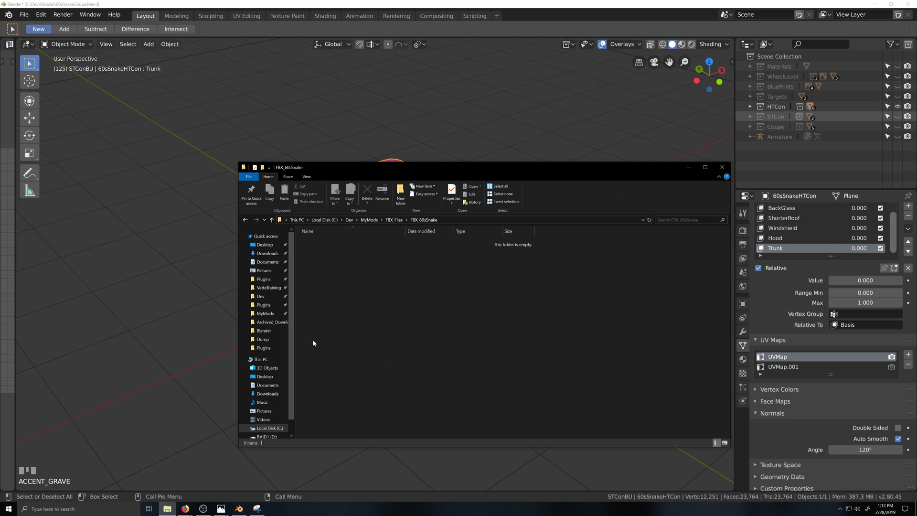
Return to the MyMods folder and move all its other folders into Automation_UE4_Archives.
left_click(348, 221)
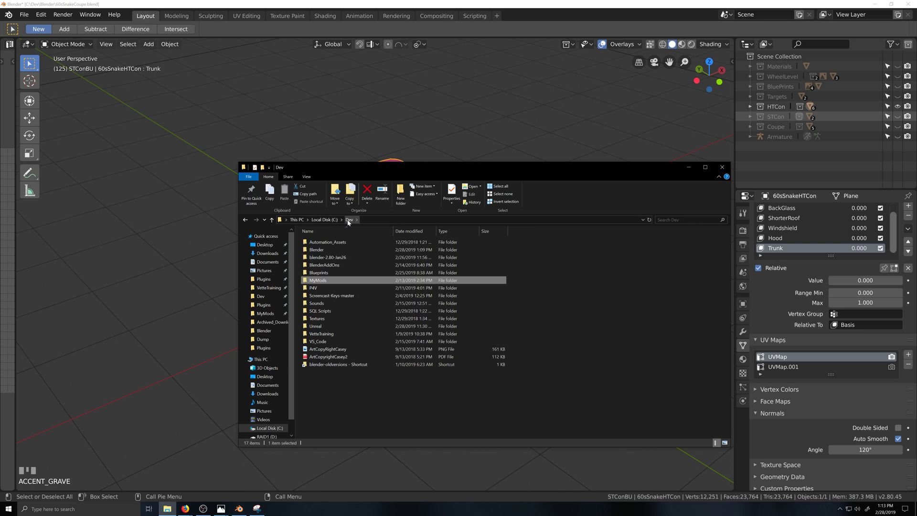
double_click(321, 281)
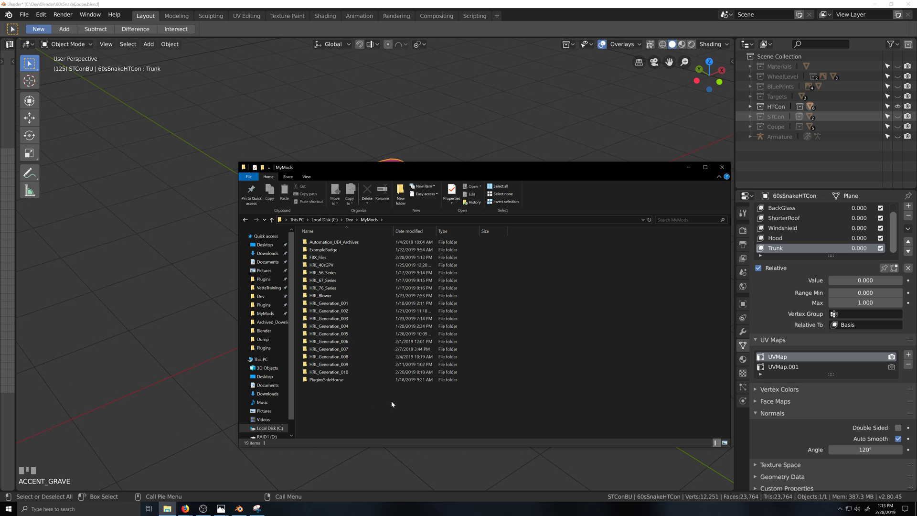
left_click_drag(403, 403, 315, 243)
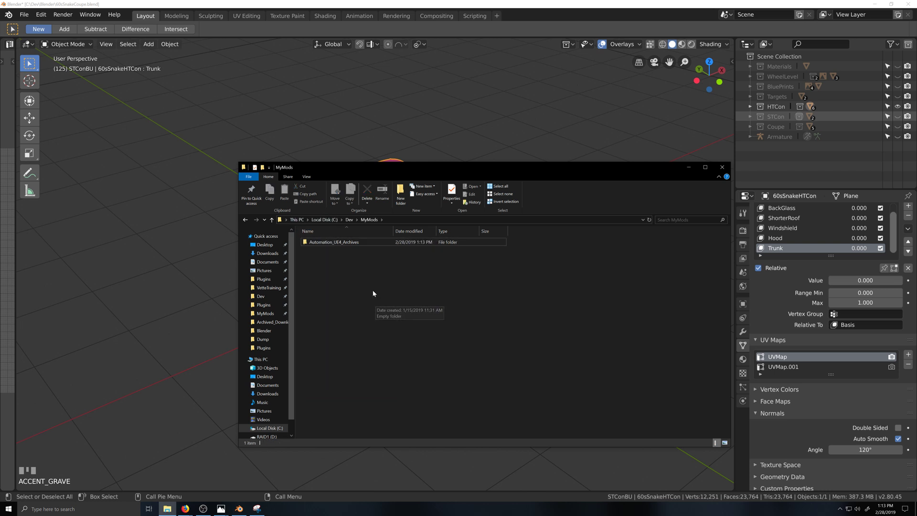
Create a folder named HRL_60sSnake in MyMods and close File Explorer.
right_click(354, 266)
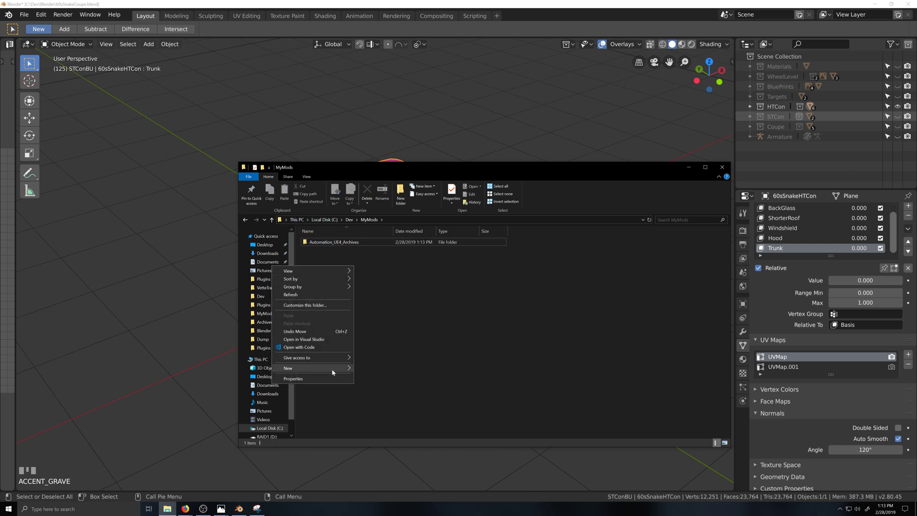
mouse_move(333, 372)
left_click(378, 369)
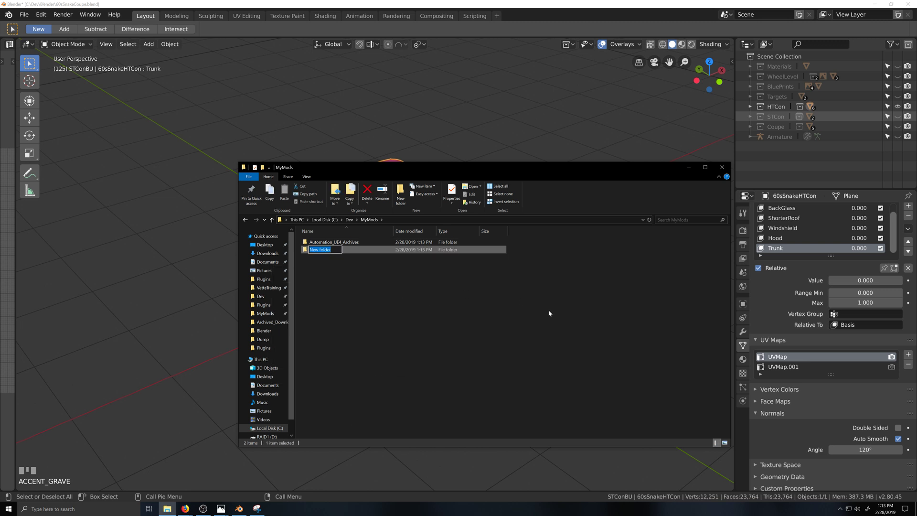
type("HRL_60sStn")
key("BackSpace")
key("BackSpace")
type("nake")
key("Return")
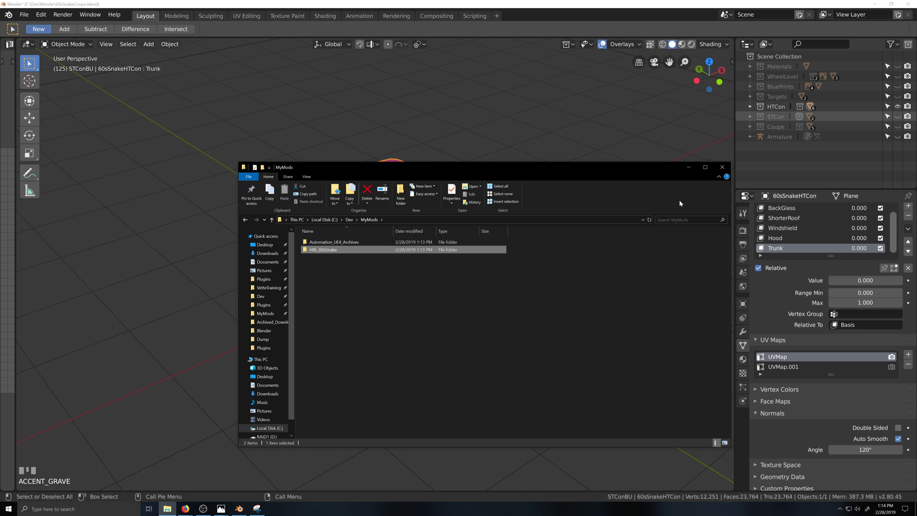
left_click(723, 167)
Unhide the armature, select it with the 60sSnakeHTCon body in Object Mode, and test-move both without keeping the move.
scroll(353, 320, "down", 1)
scroll(353, 320, "up", 1)
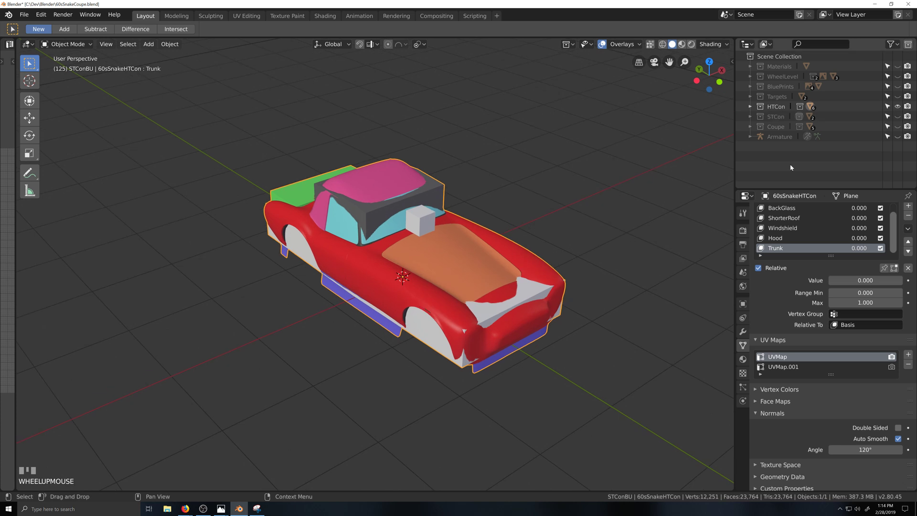
left_click(898, 136)
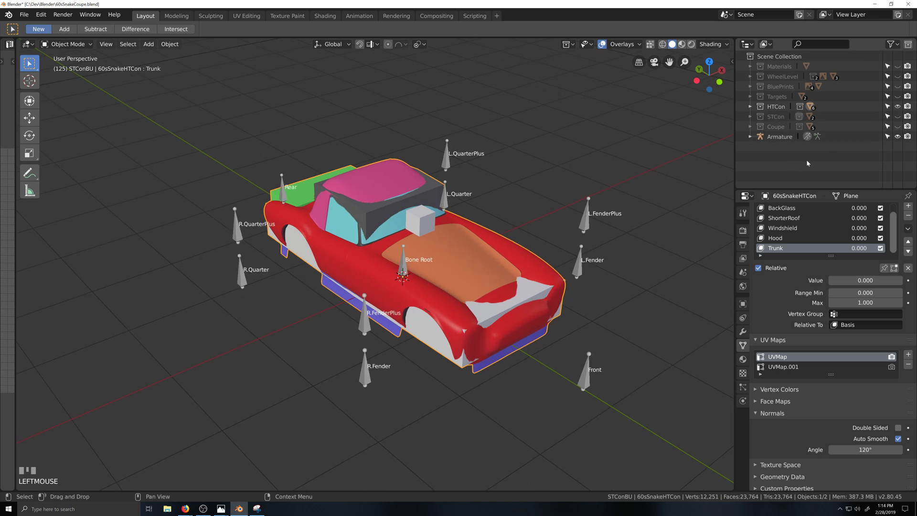
left_click(367, 326)
left_click(370, 331)
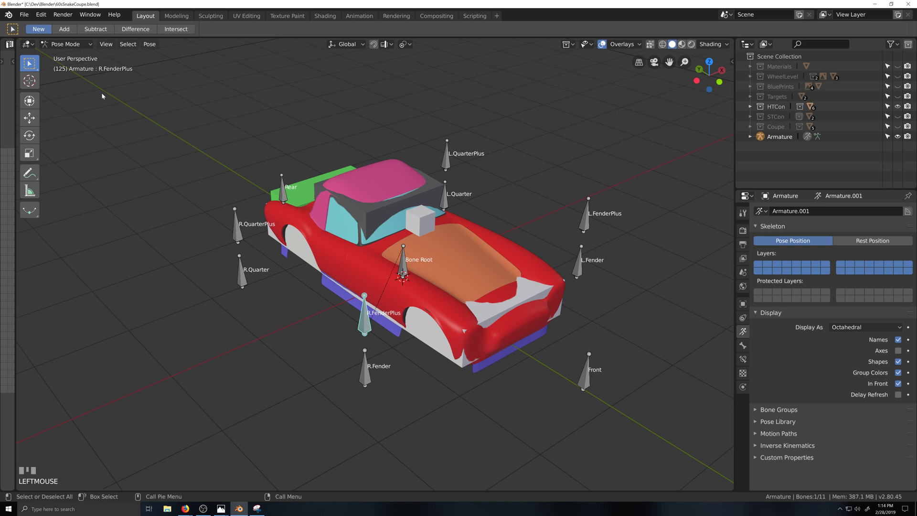
left_click(66, 44)
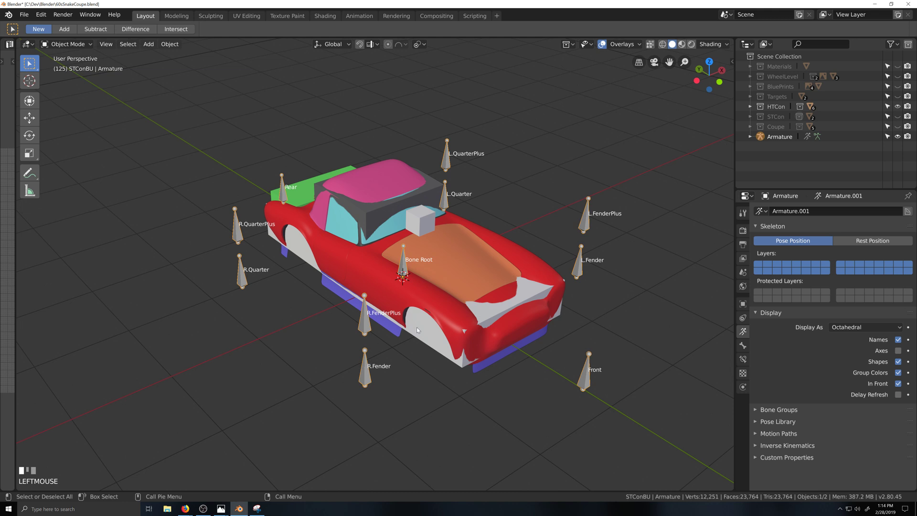
left_click(450, 318, "shift")
key("g")
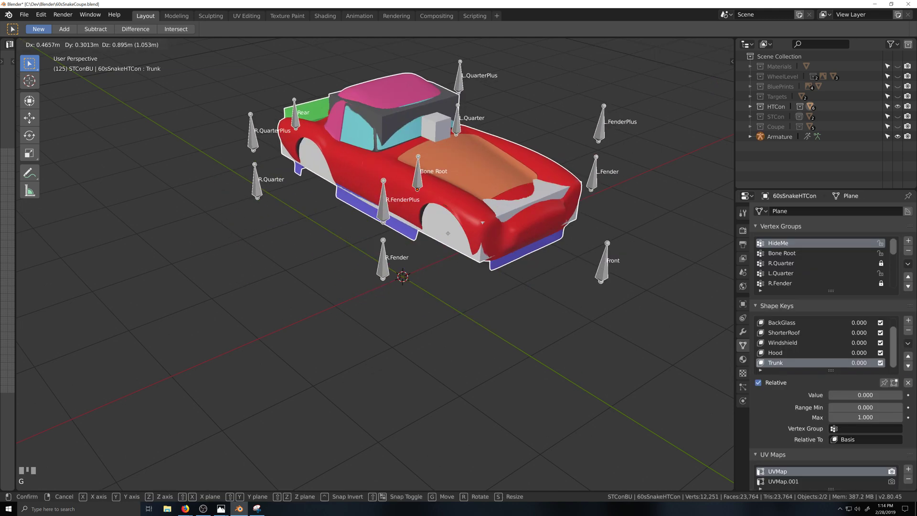
right_click(370, 416)
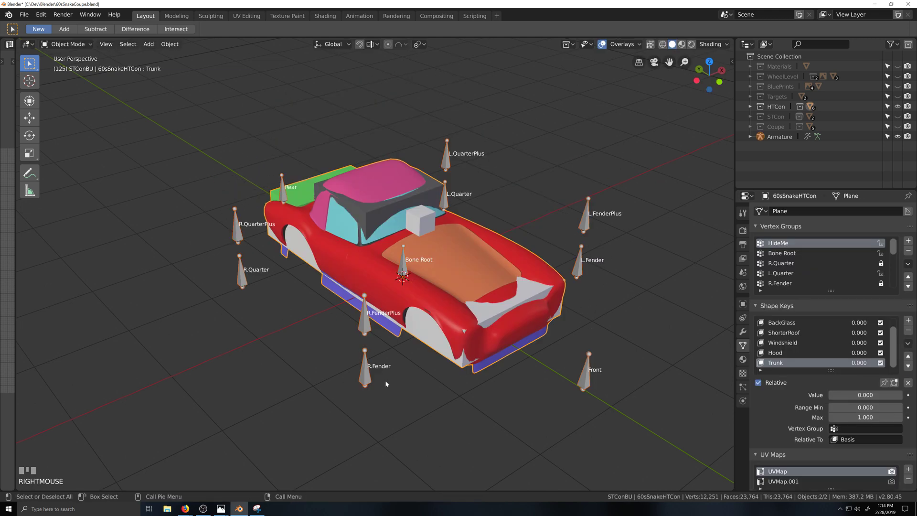
Start an FBX export of the body and armature with Selected Objects enabled.
scroll(385, 380, "down", 2)
scroll(399, 391, "up", 2)
key("F4")
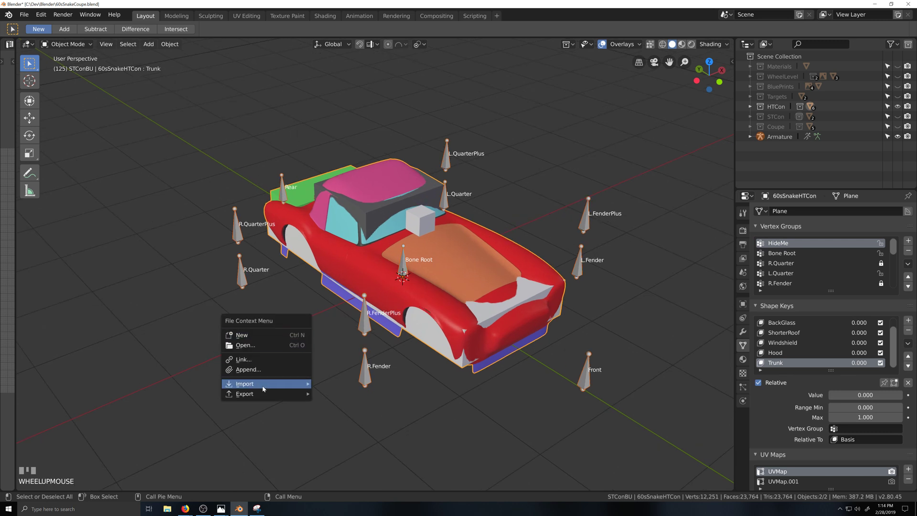
mouse_move(264, 394)
left_click(339, 414)
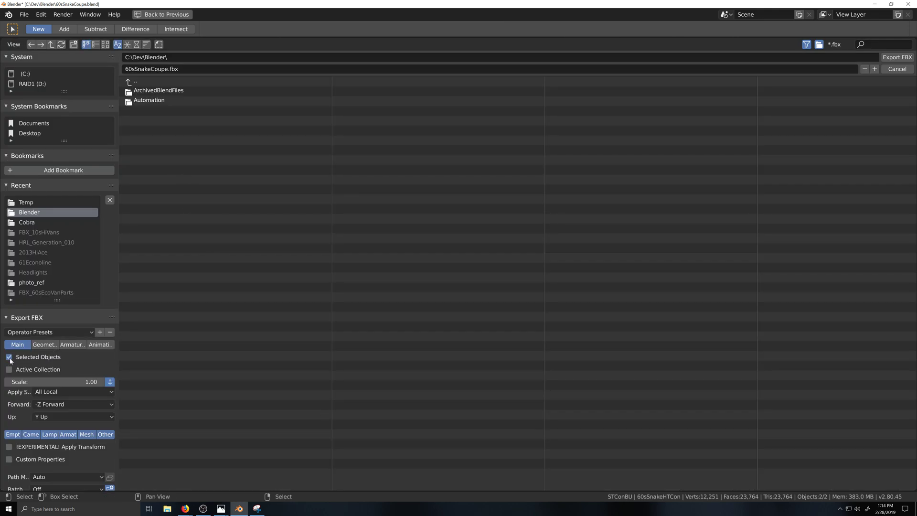
Set the FBX geometry smoothing, enable Tangent Space, and disable Add Leaf Bones for the armature.
left_click(45, 345)
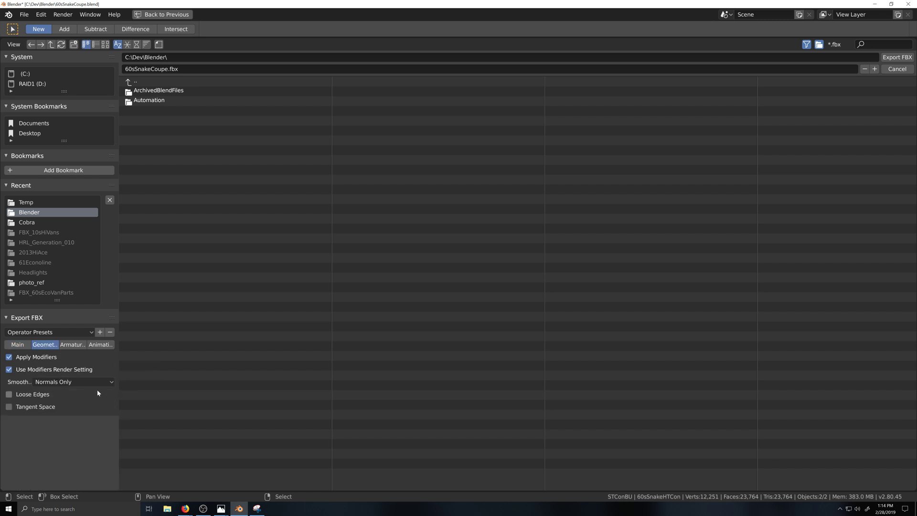
left_click(108, 382)
left_click(91, 404)
left_click(9, 407)
left_click(72, 345)
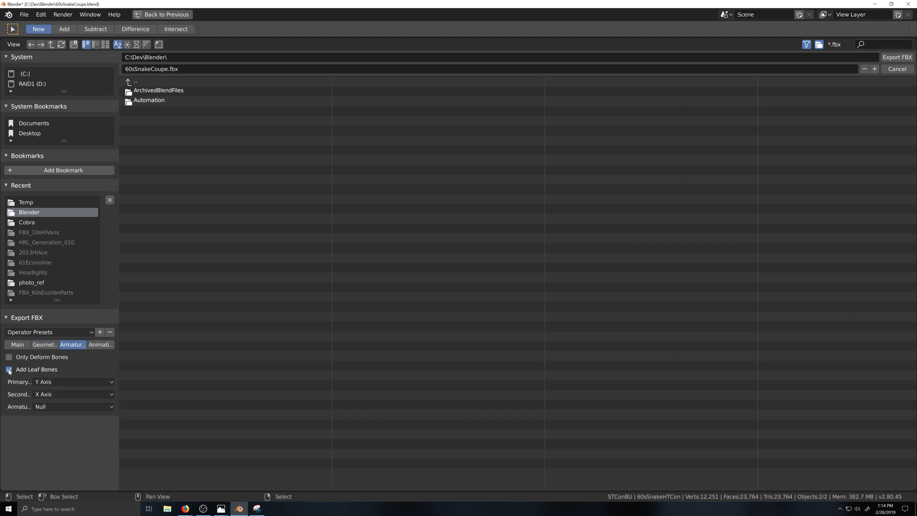
left_click(9, 370)
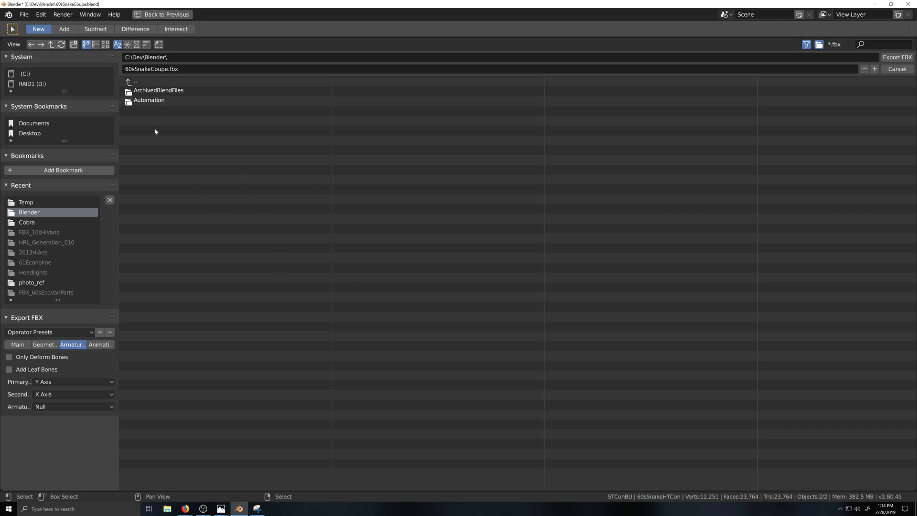
Browse the export location through C:\Dev\MyMods and its Automation_UE4_Archives subfolder for the FBX_Files folder.
left_click(42, 75)
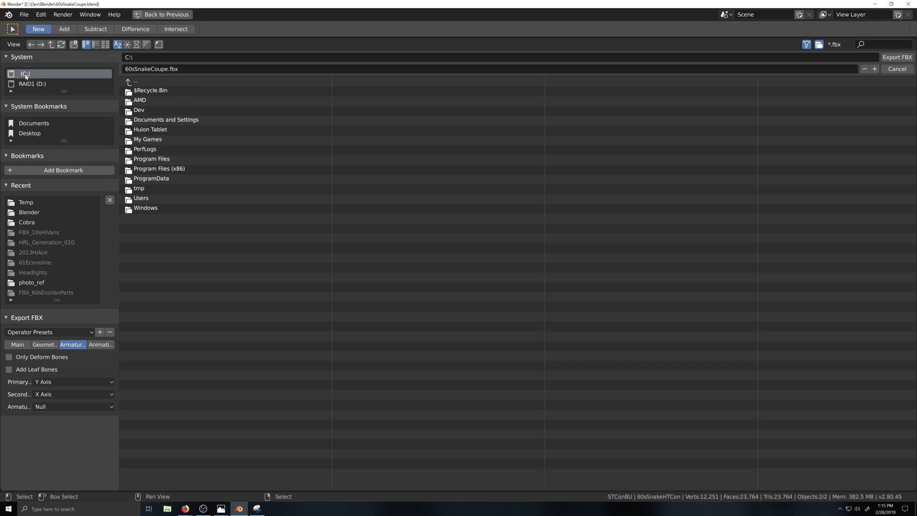
left_click(141, 110)
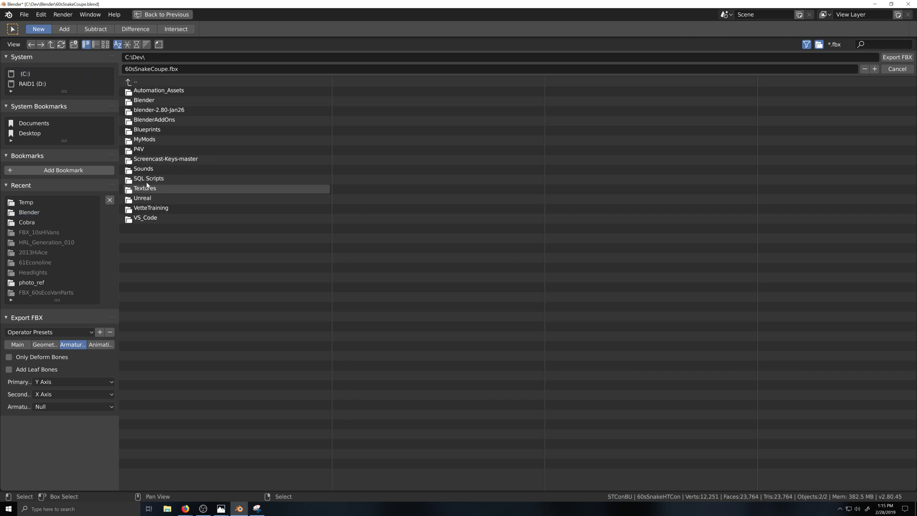
left_click(145, 140)
left_click(148, 101)
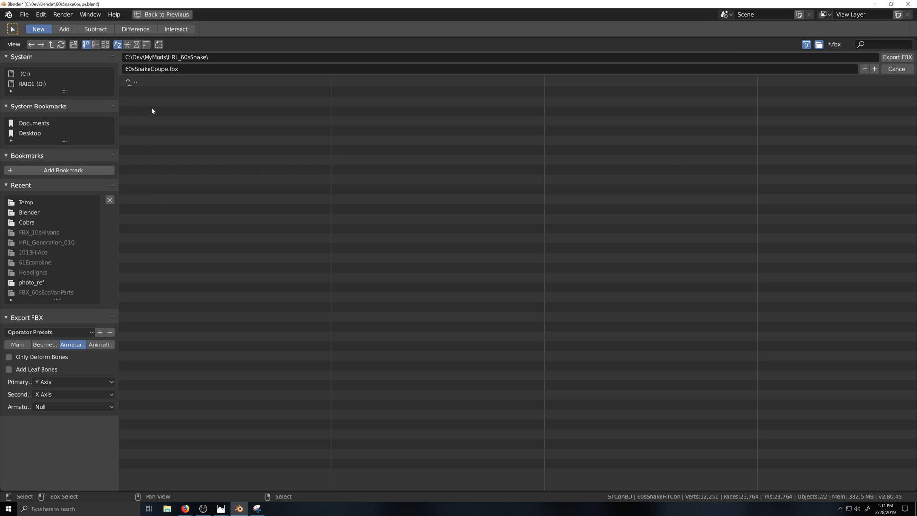
left_click(129, 82)
left_click(130, 82)
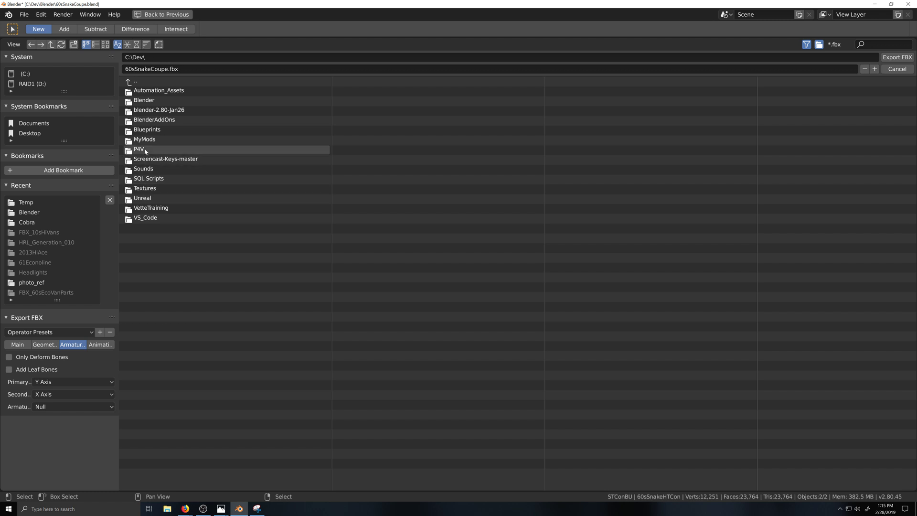
left_click(149, 142)
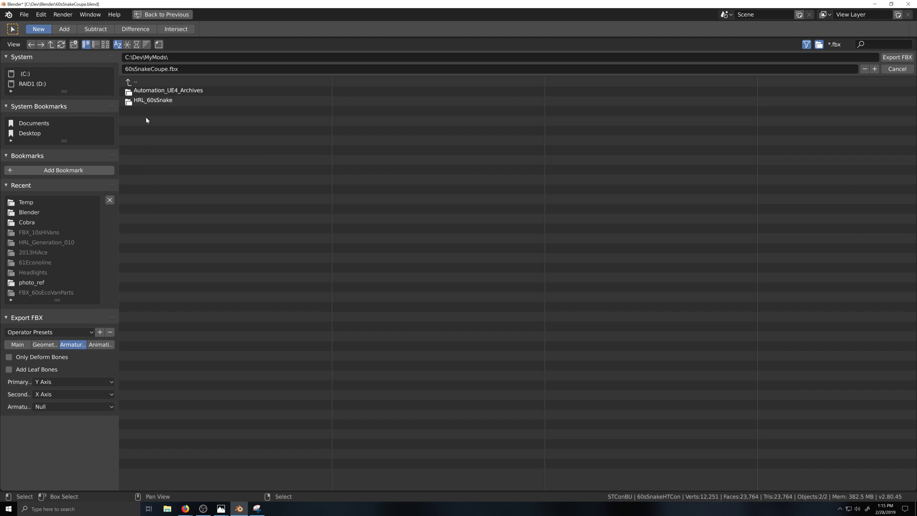
left_click(130, 92)
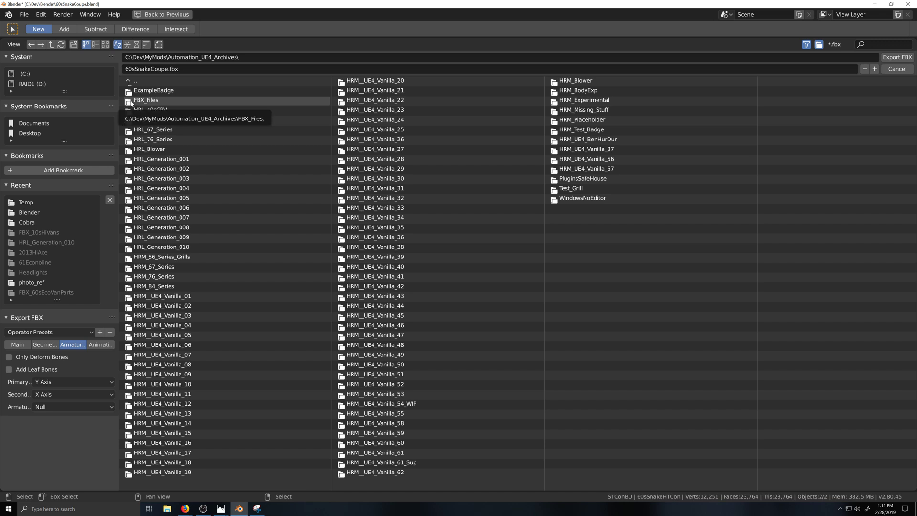
Switch to File Explorer and move FBX_Files from Automation_UE4_Archives back into MyMods.
left_click(168, 509)
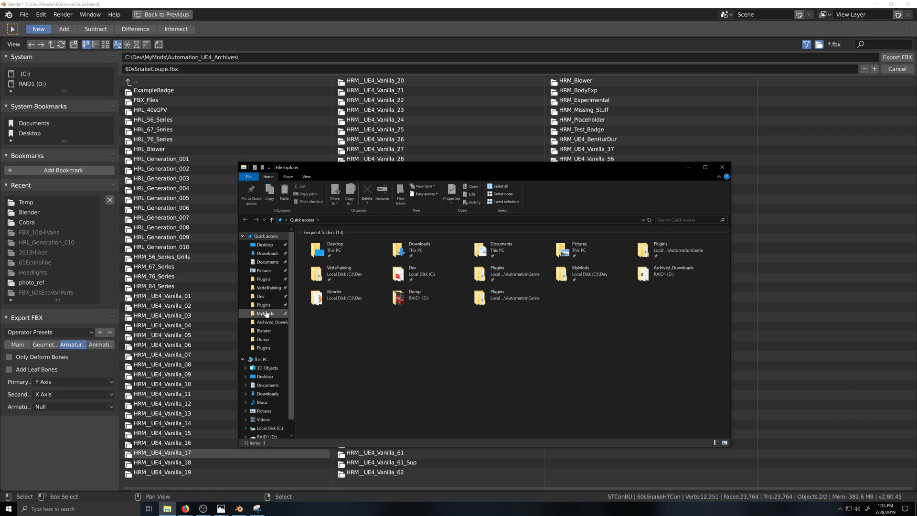
left_click(266, 314)
double_click(316, 243)
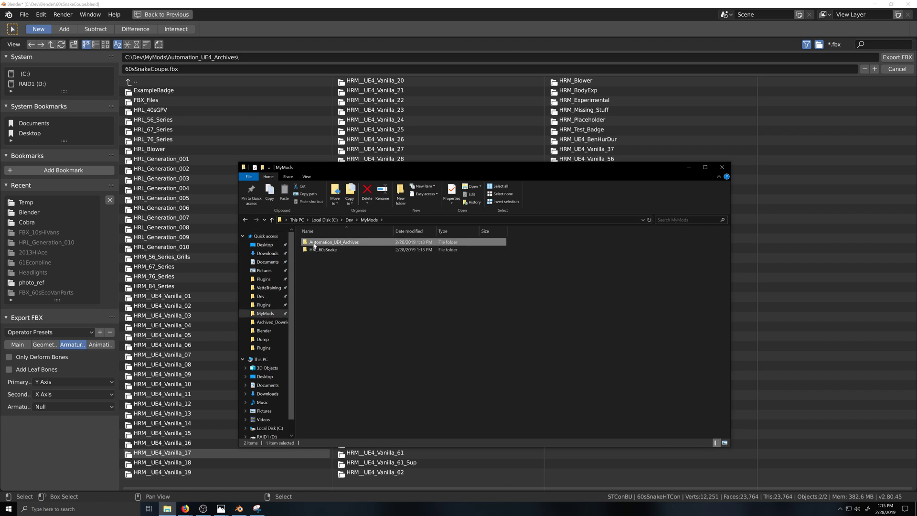
left_click_drag(326, 248, 372, 222)
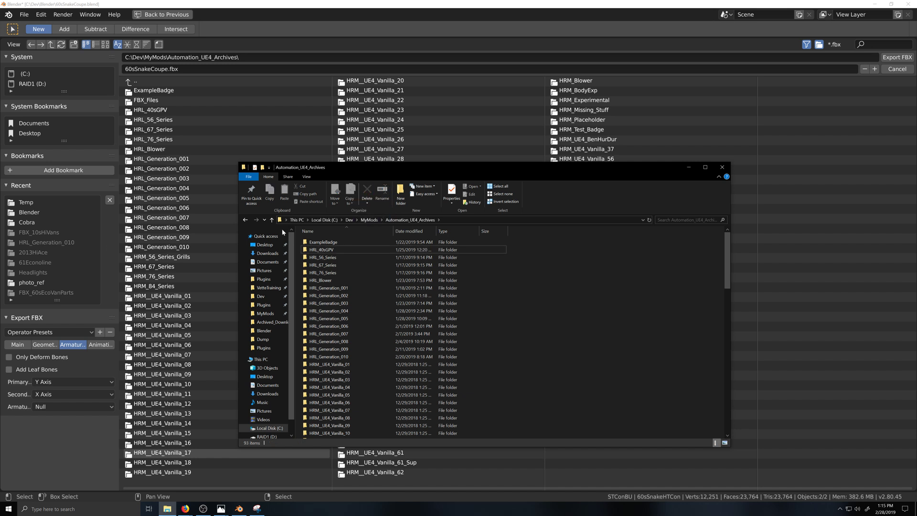
Close File Explorer and set the FBX export location to C:\Dev\MyMods\FBX_Files.
left_click(245, 220)
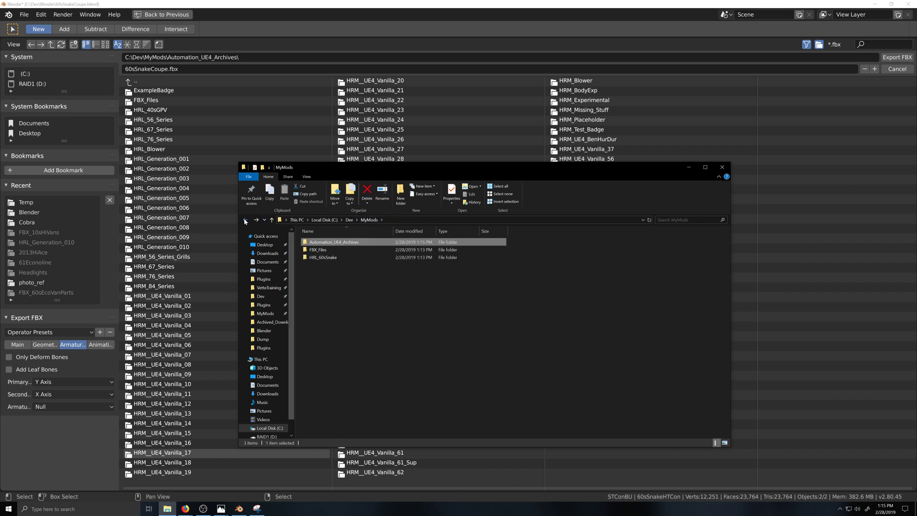
left_click(722, 166)
left_click(131, 82)
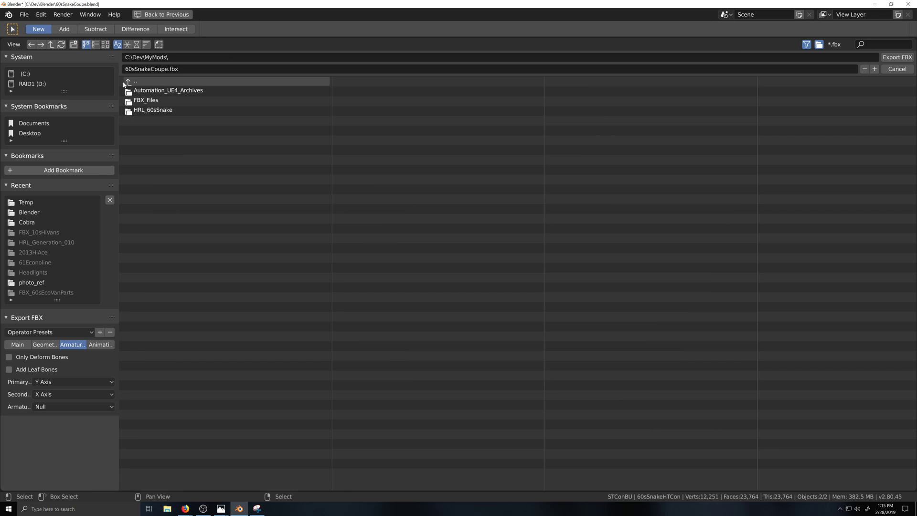
left_click(135, 100)
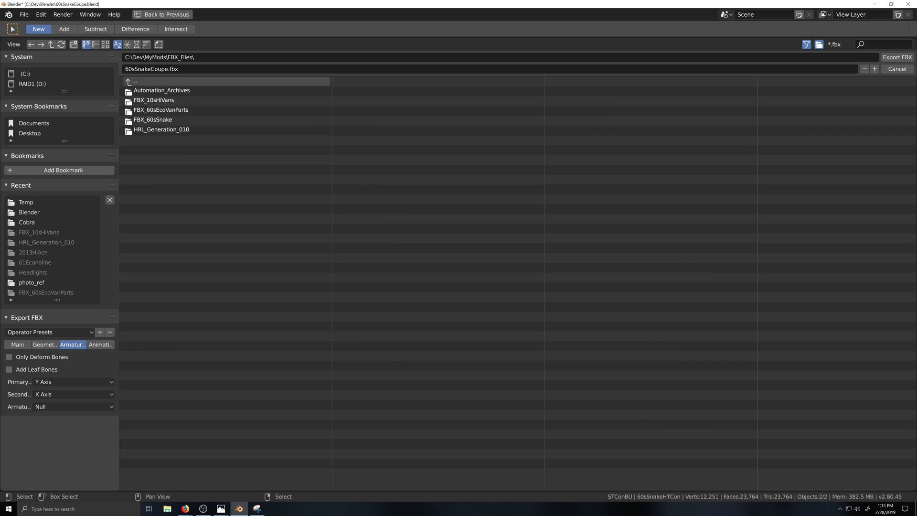
Name the export file 60sSnakeST.fbx and export the selected body and armature.
left_click(191, 69)
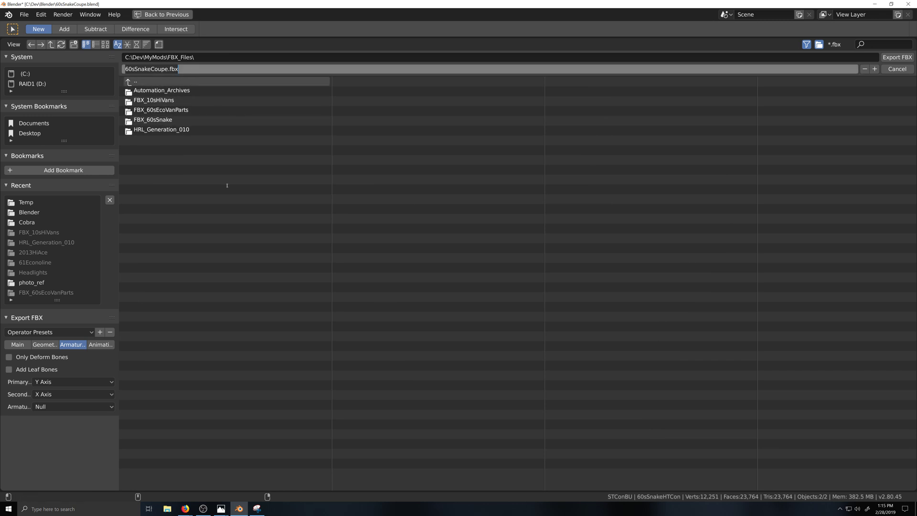
key("Right")
key("Left")
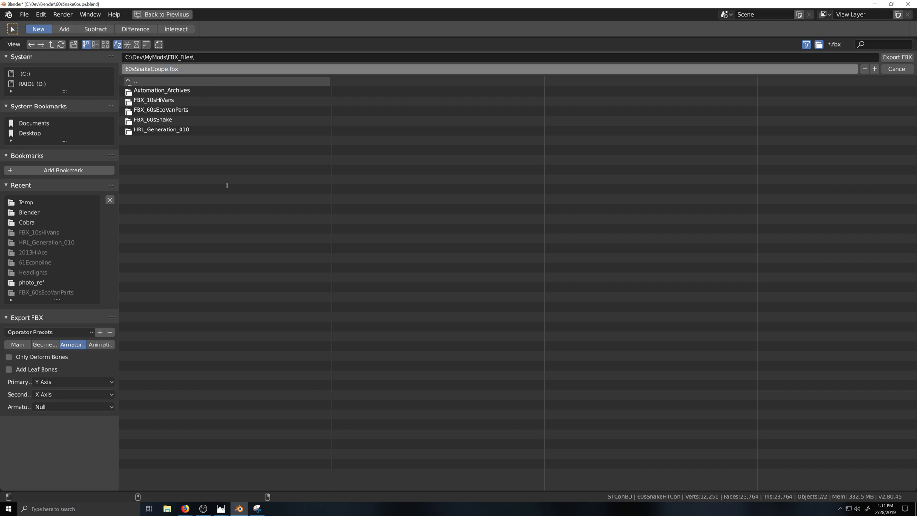
key("BackSpace")
key("BackSpace")
key("BackSpace")
key("BackSpace")
key("BackSpace")
type("ST")
key("Return")
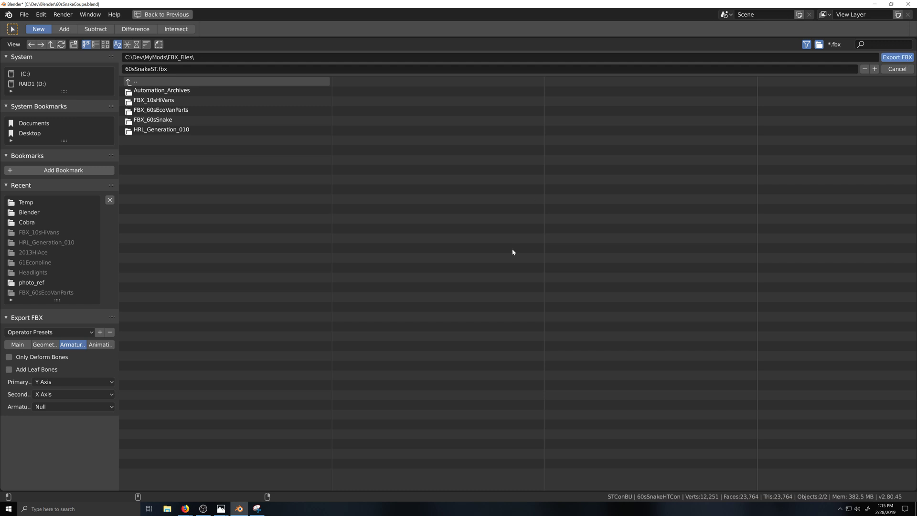
scroll(461, 320, "down", 3)
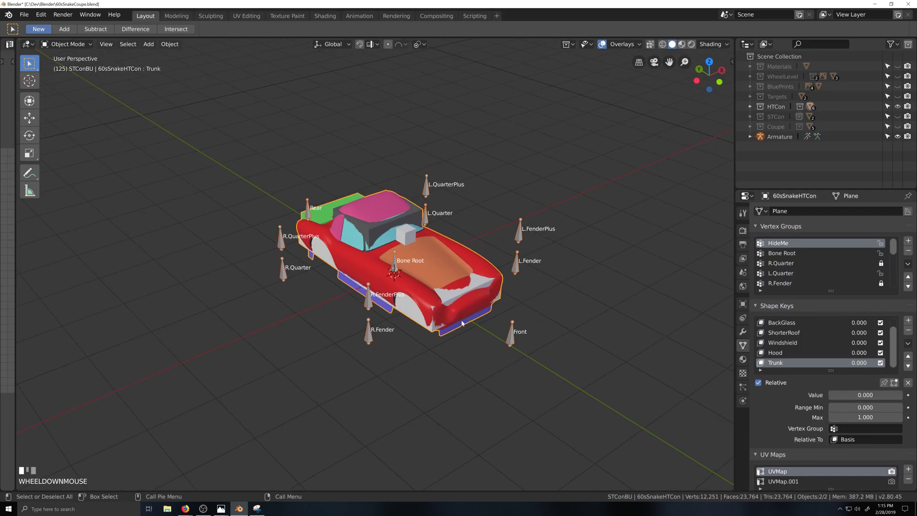
scroll(462, 322, "down", 2)
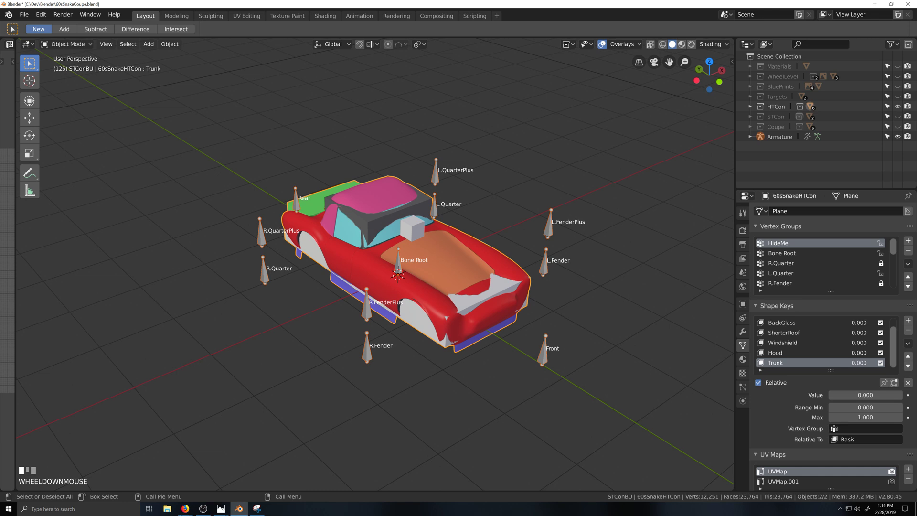
In File Explorer, open MyMods\FBX_Files, rename the exported 60sSnakeST file as 60sSnakeHT, and close the window.
left_click(168, 510)
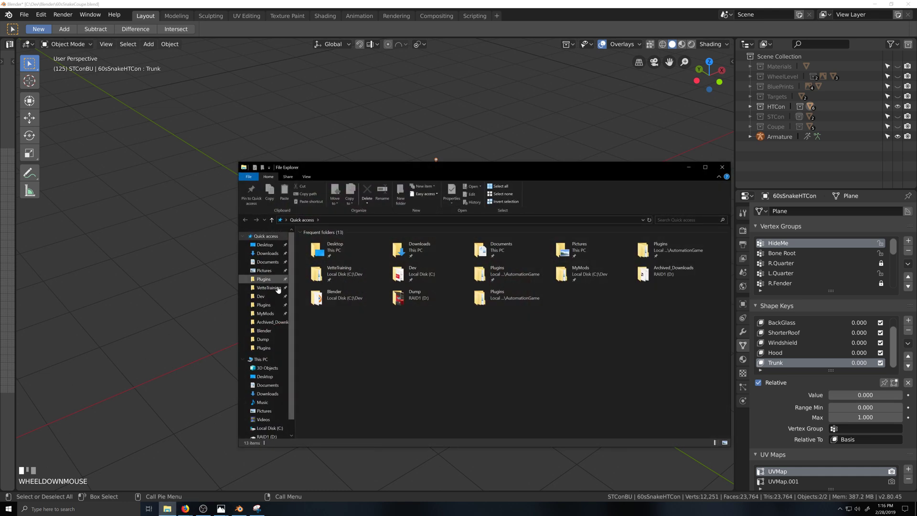
left_click(265, 313)
double_click(318, 249)
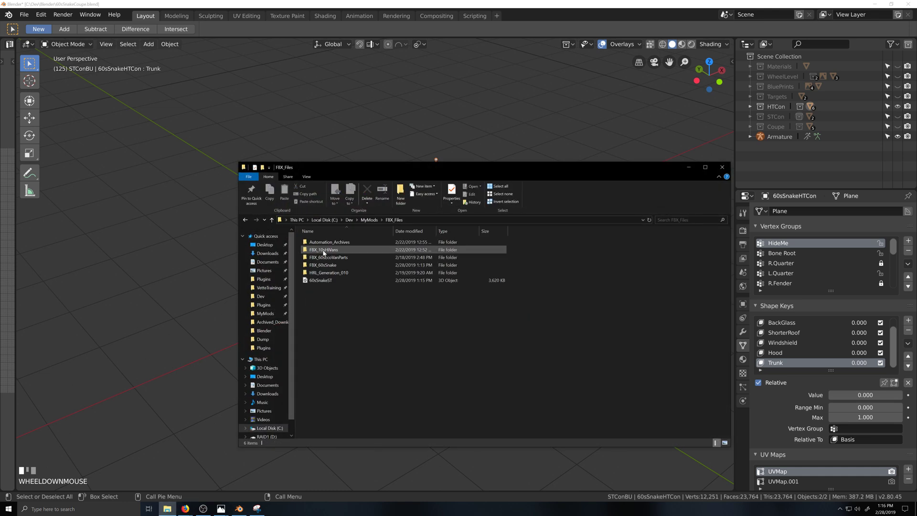
left_click(323, 283)
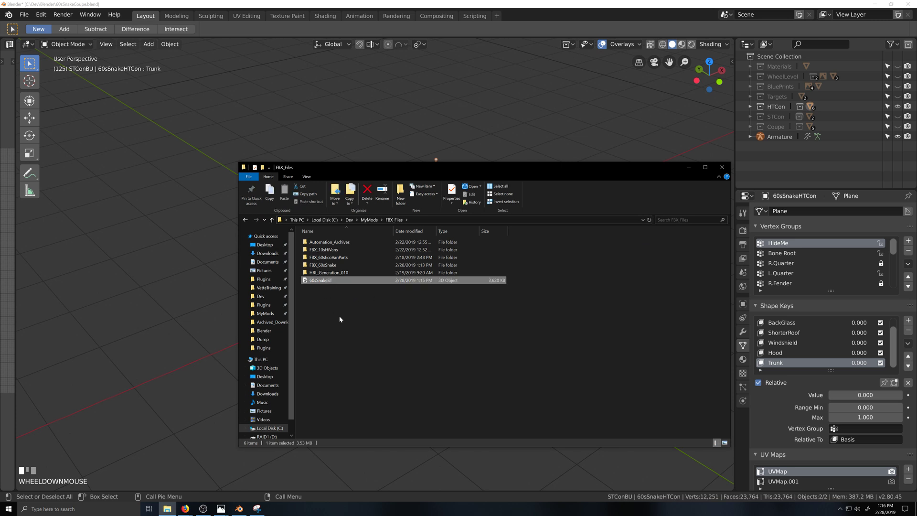
key("F2")
key("End")
key("BackSpace")
key("BackSpace")
type("HT")
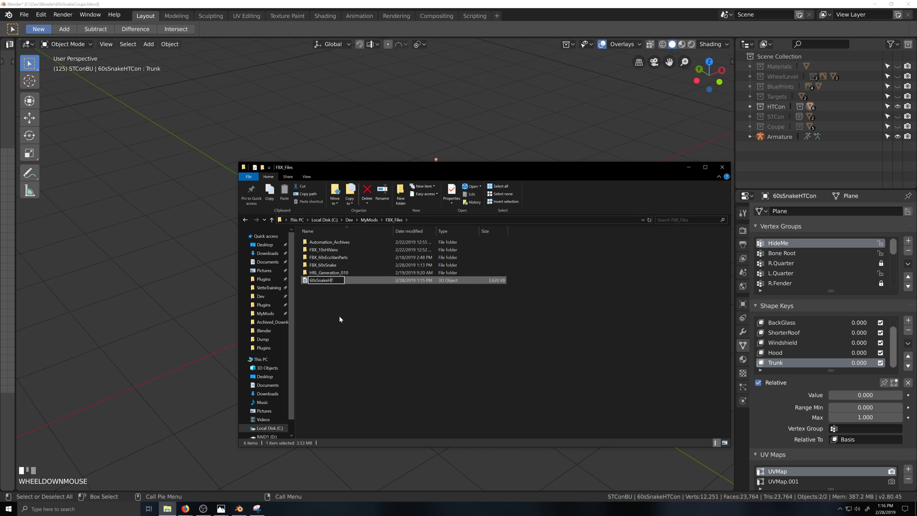
key("Return")
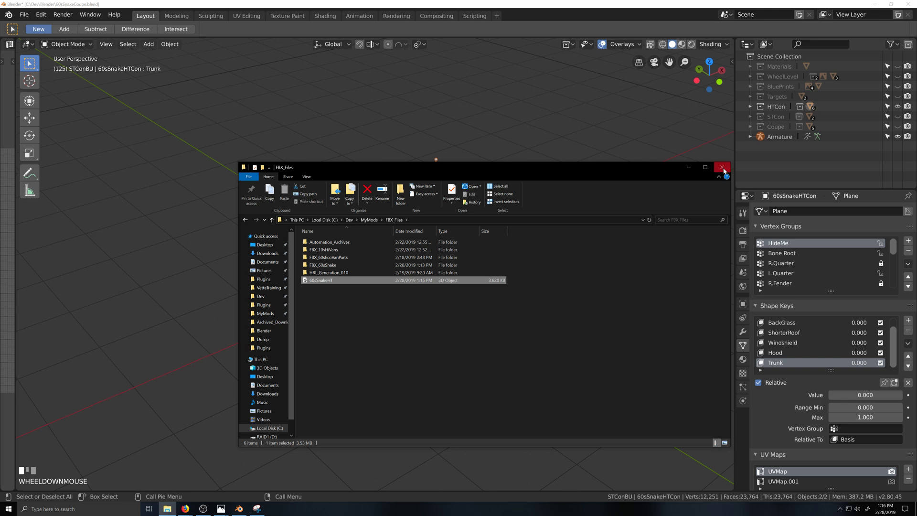
left_click(722, 167)
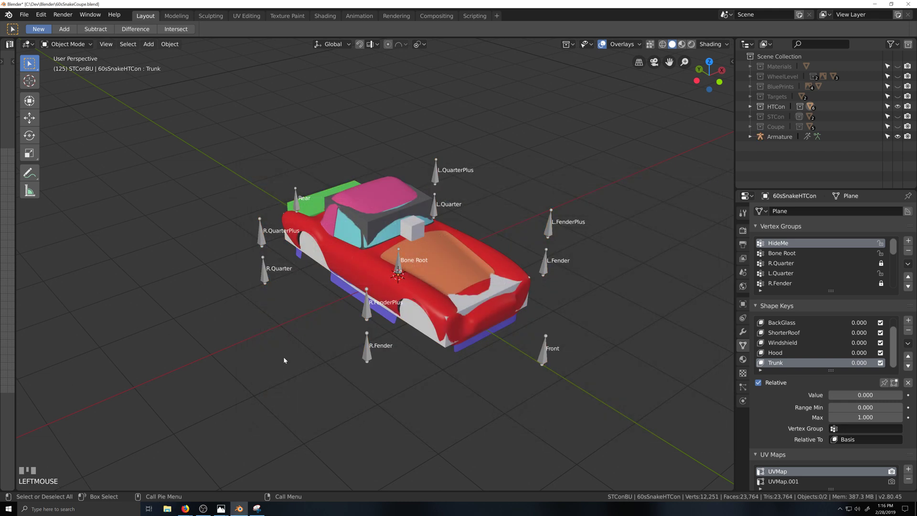
Hide the HTCon collection and the Armature, and show the STCon collection.
scroll(284, 361, "down", 2)
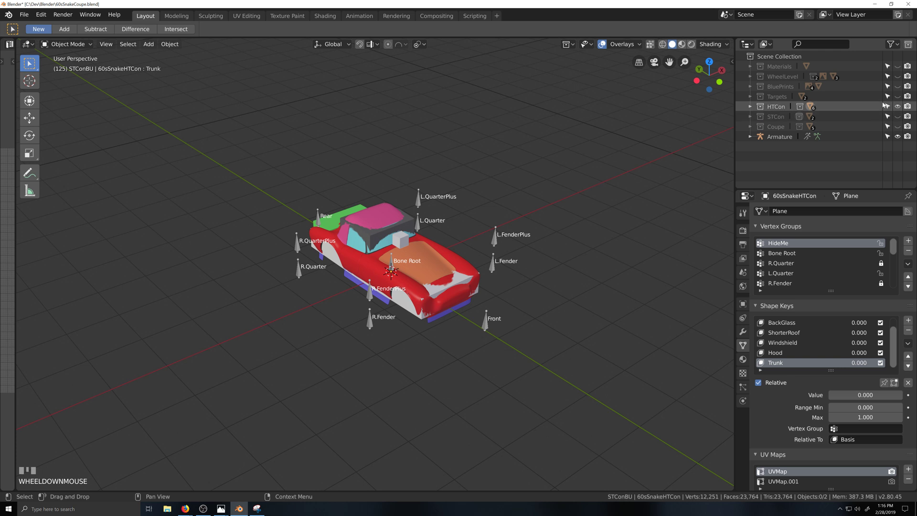
left_click(898, 107)
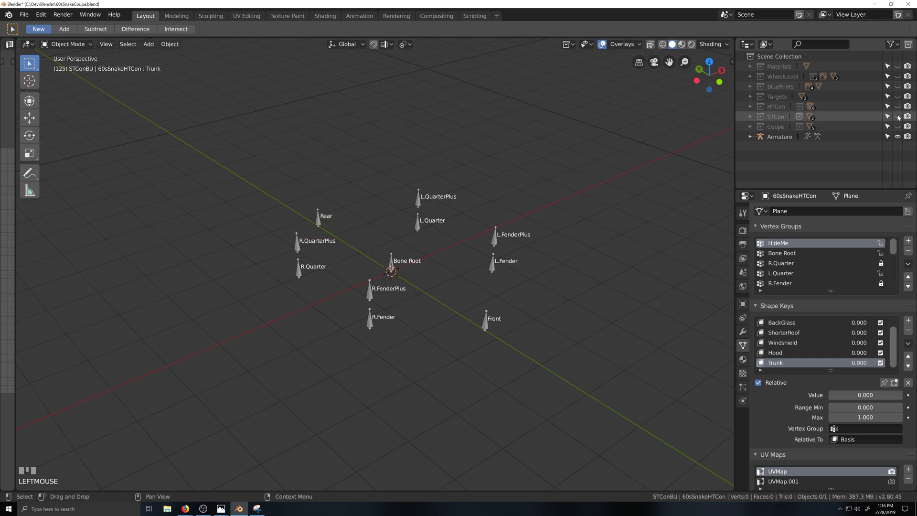
left_click(898, 117)
left_click(898, 139)
scroll(365, 386, "up", 2)
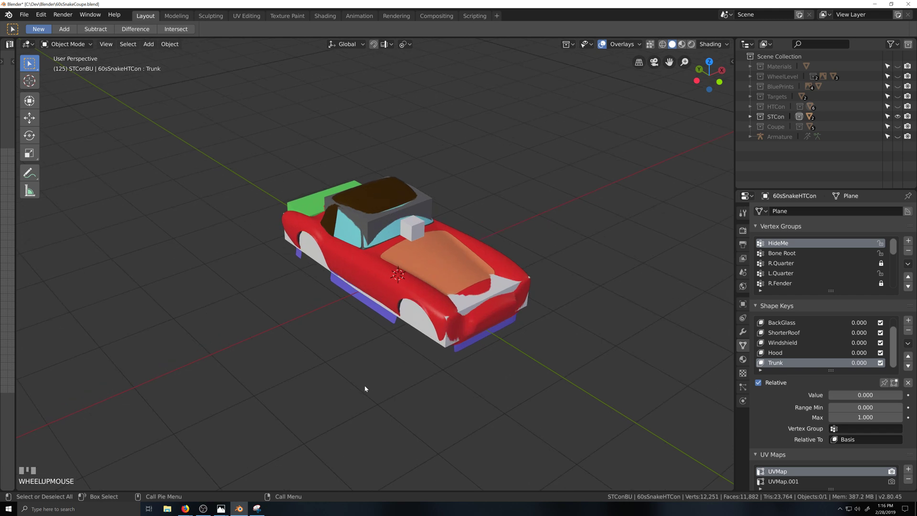
Open the 60sSnakeSTCon body in Edit Mode with its underside in view and clear the vertex selection.
left_click(382, 292)
key("Tab")
key("grave")
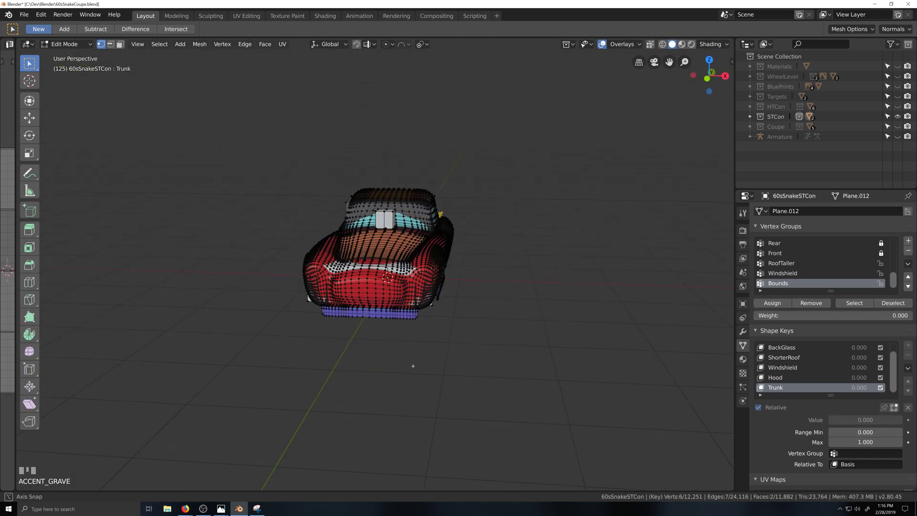
middle_click_drag(427, 350, 430, 352)
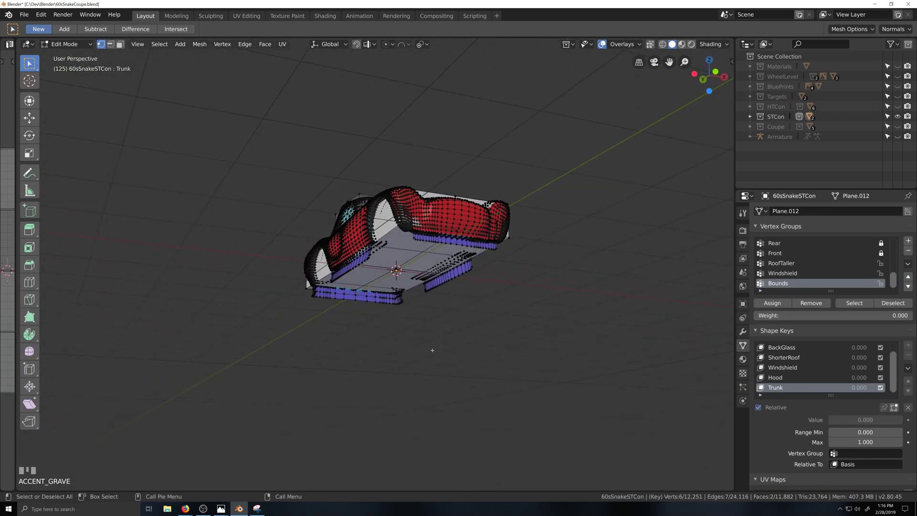
scroll(430, 350, "up", 3)
key("Tab")
key("grave")
key("Tab")
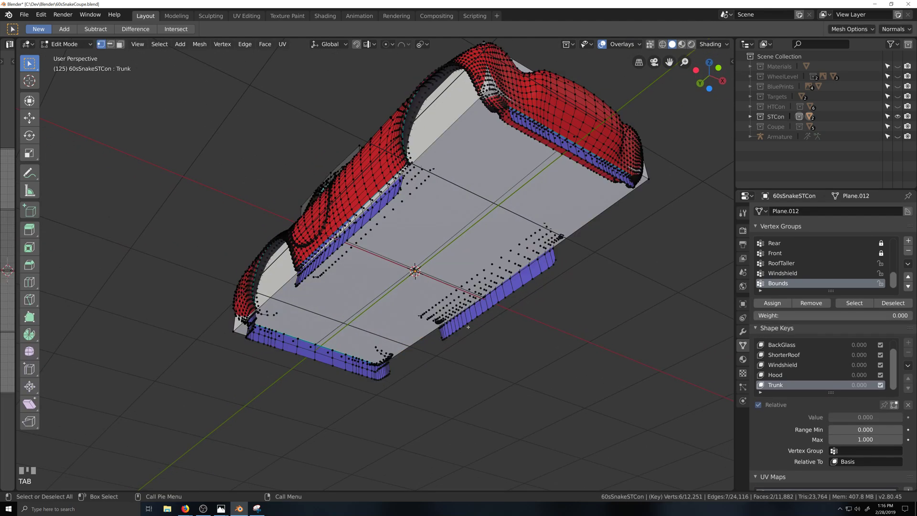
key("grave")
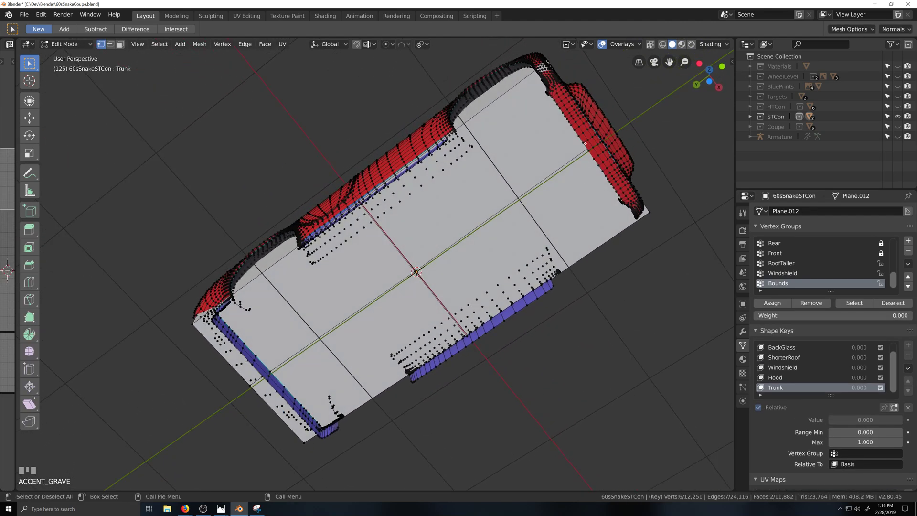
key("grave")
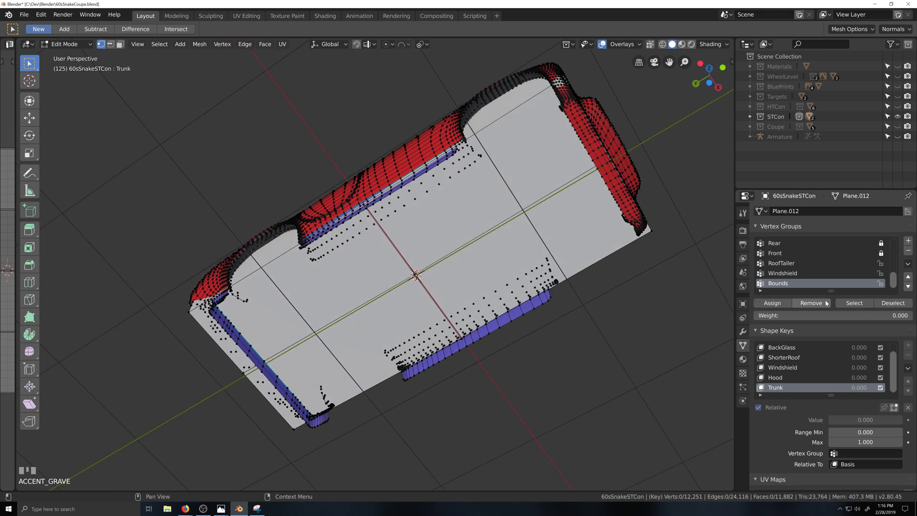
left_click(855, 303)
key("h")
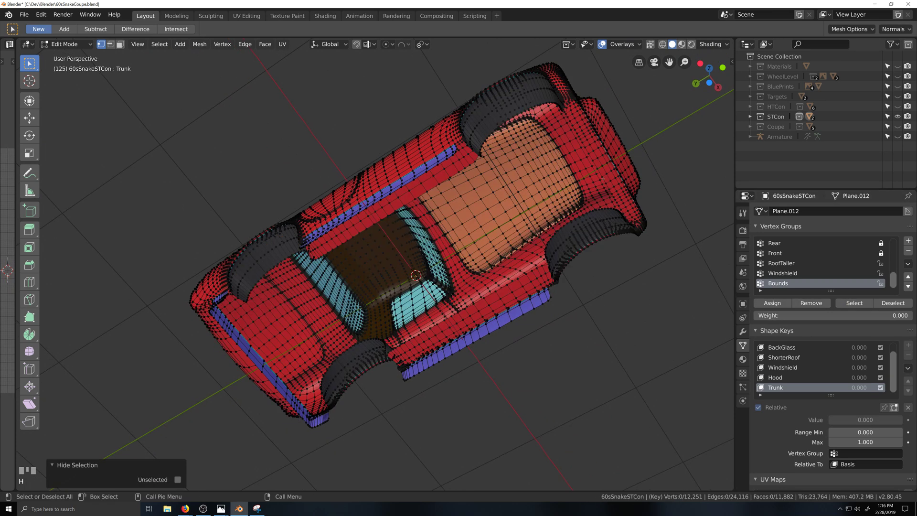
key("l")
key("l")
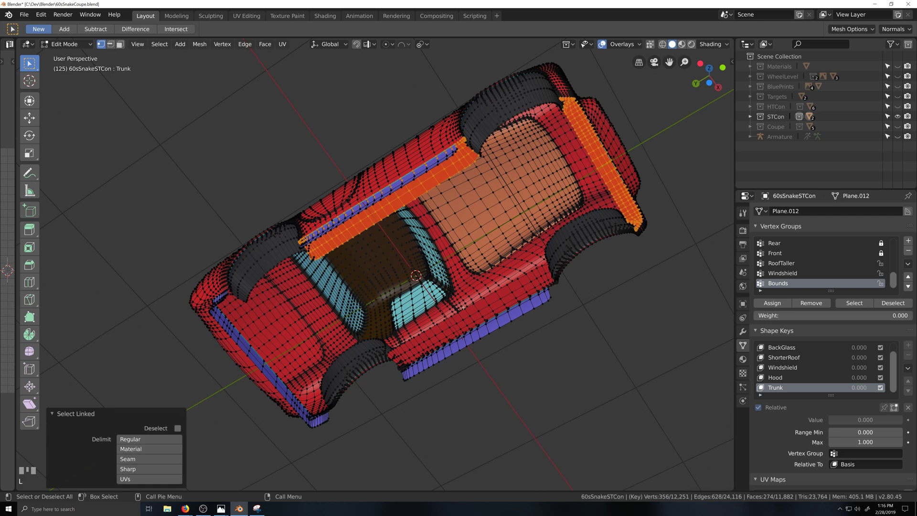
key("l")
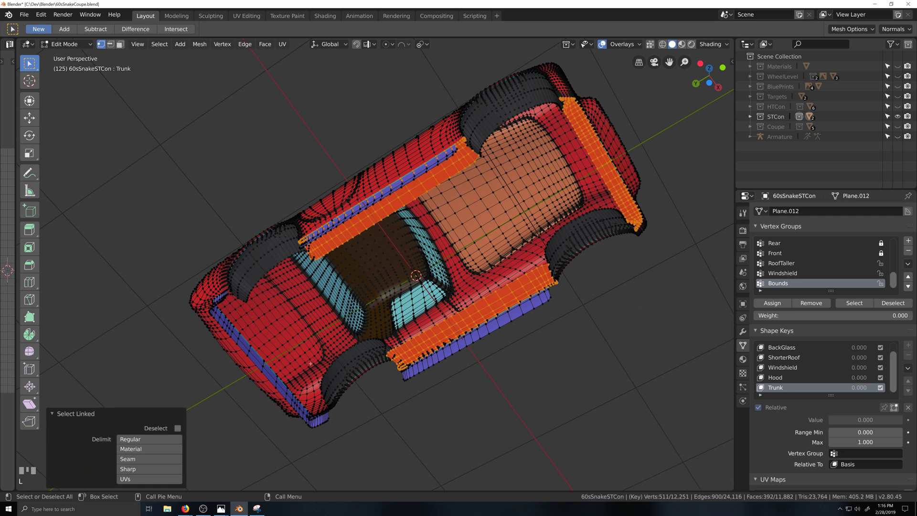
middle_click_drag(310, 364, 286, 337)
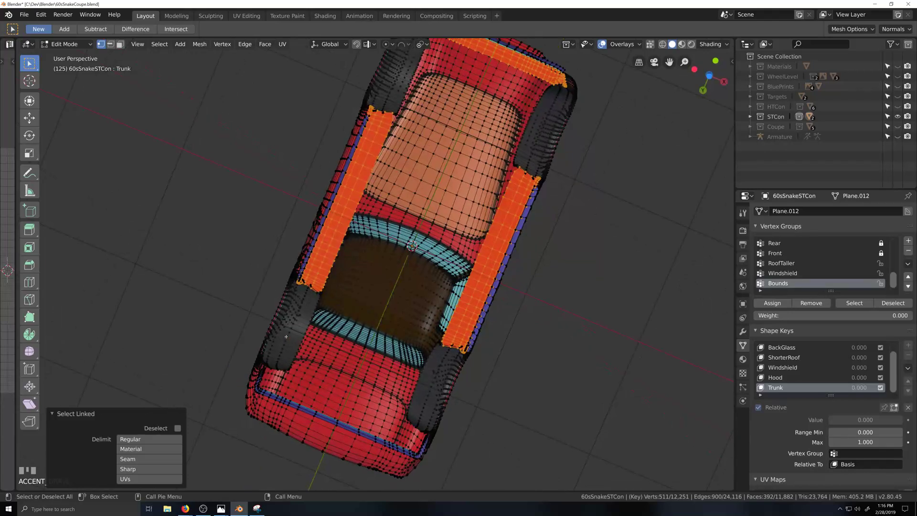
key("alt+h")
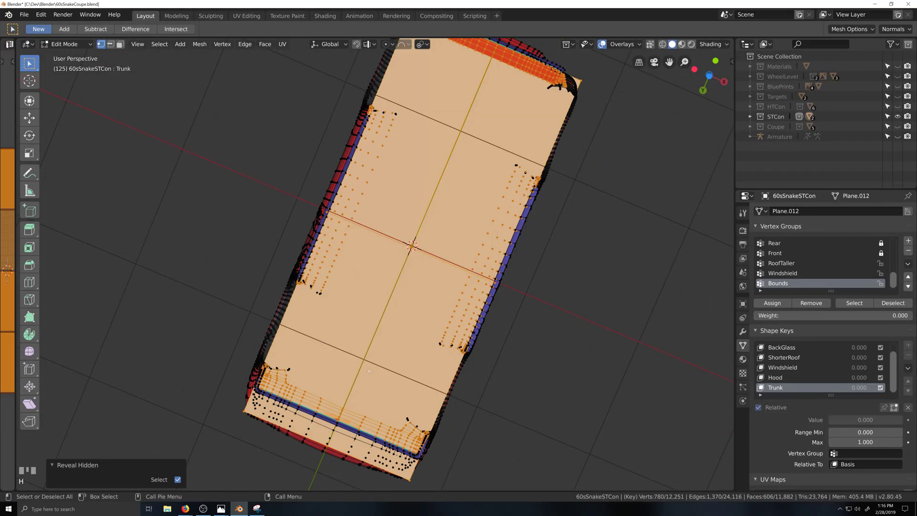
key("alt+a")
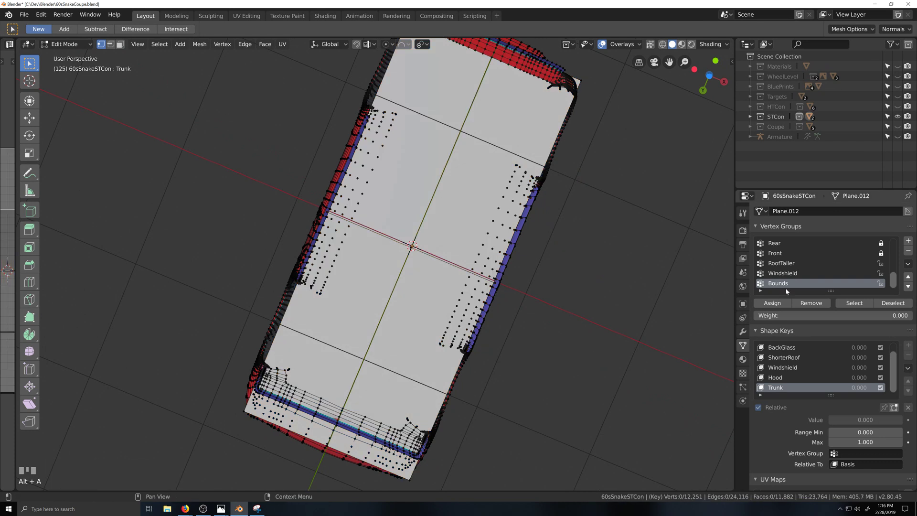
Hide the Bounds vertex group's geometry and select the linked lower strips along the front, rear and both sides of the body.
left_click(855, 303)
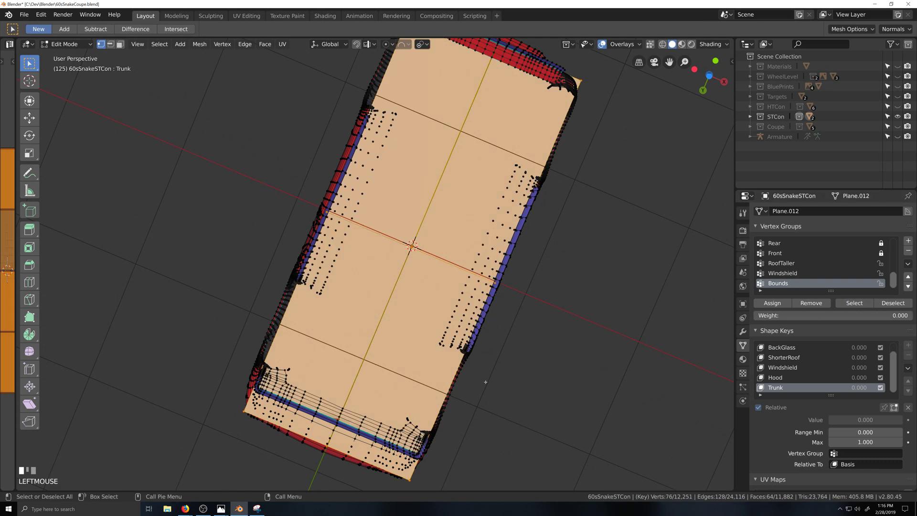
key("h")
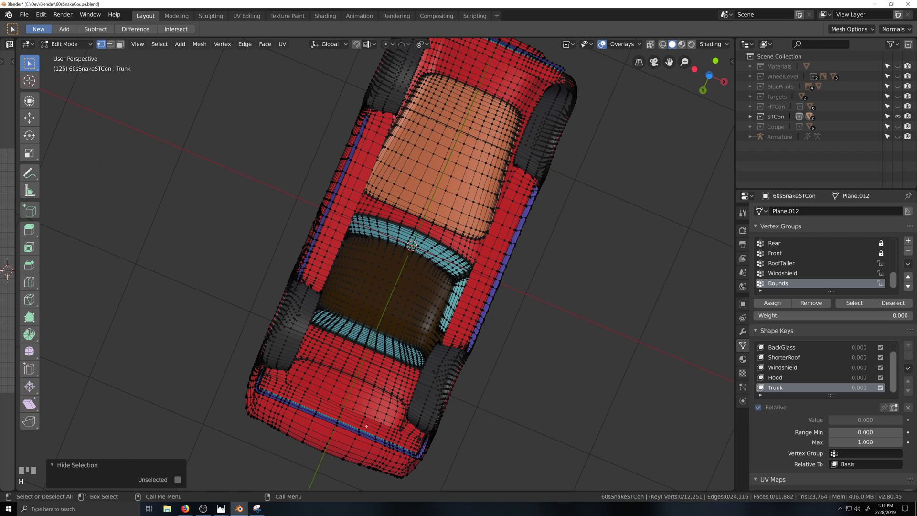
key("l")
key("l")
key("l")
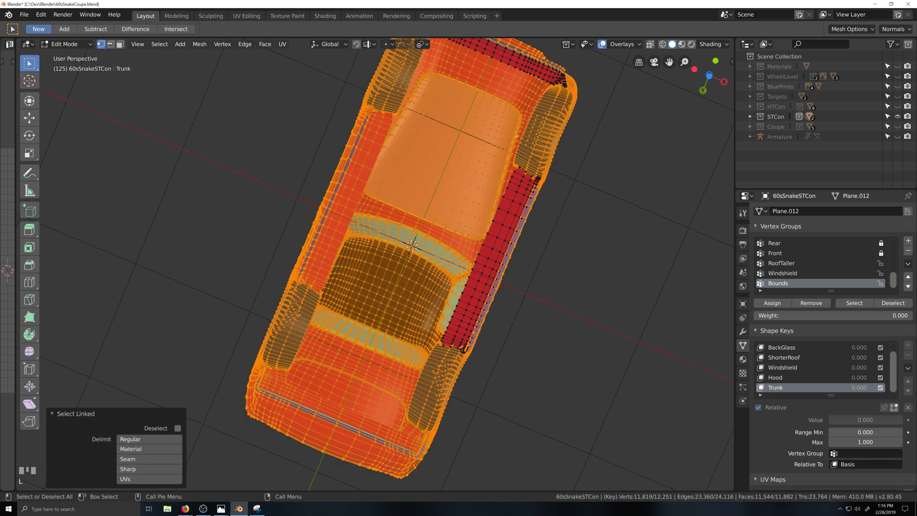
key("ctrl+z")
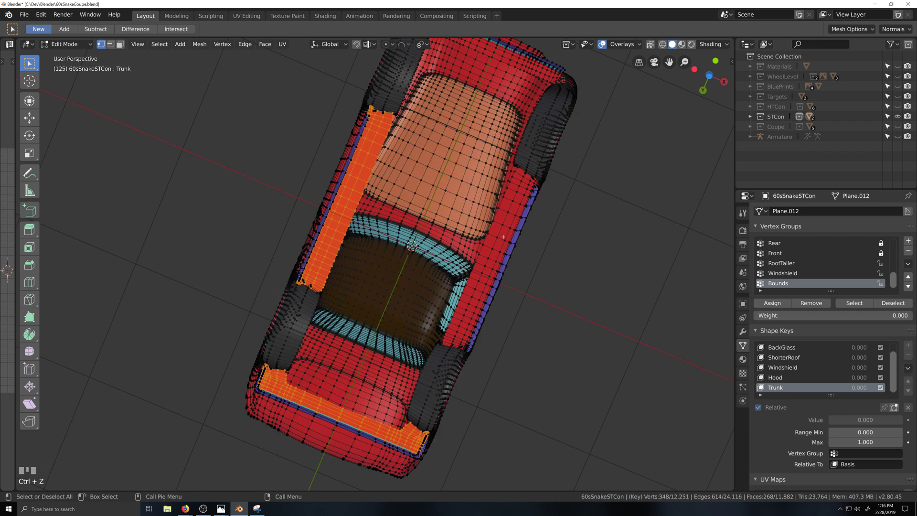
key("l")
middle_click_drag(528, 64, 462, 410)
key("g")
right_click(462, 413)
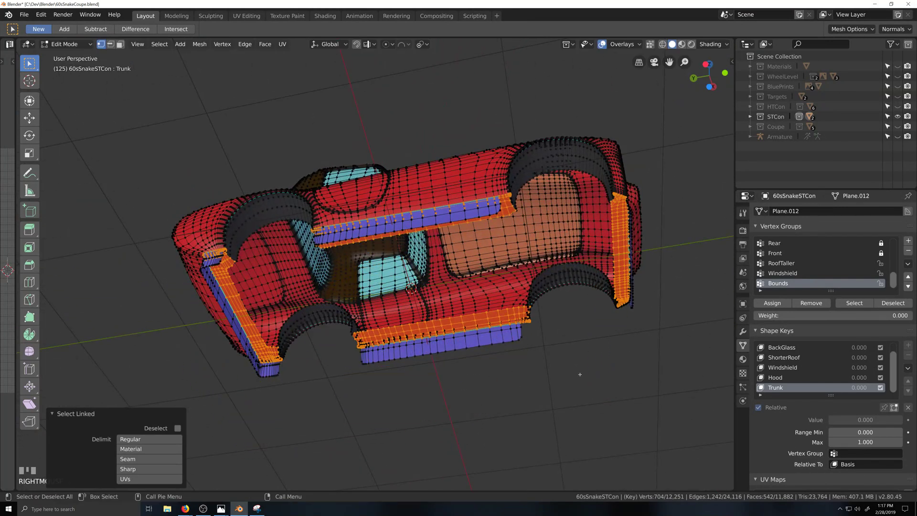
Assign the selected lower strips to the HideMe vertex group and hide them from view.
scroll(581, 363, "up", 2)
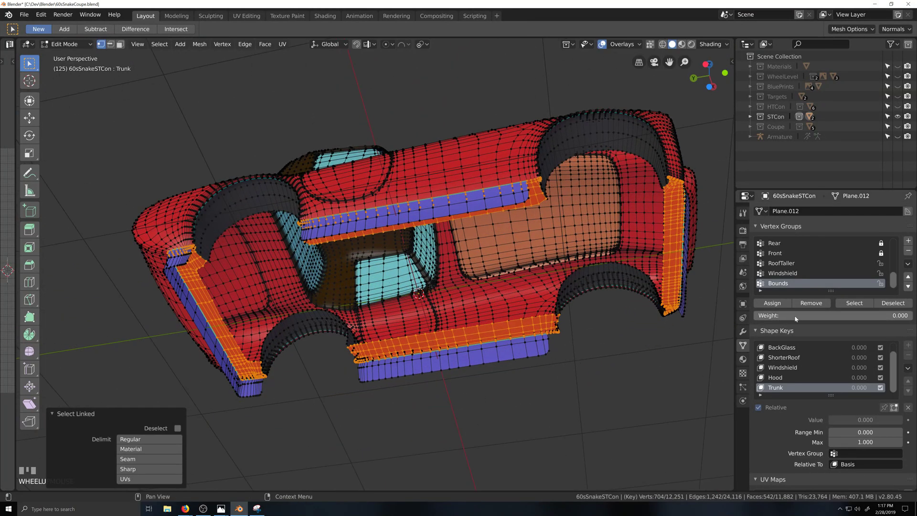
scroll(787, 270, "up", 5)
scroll(787, 270, "up", 2)
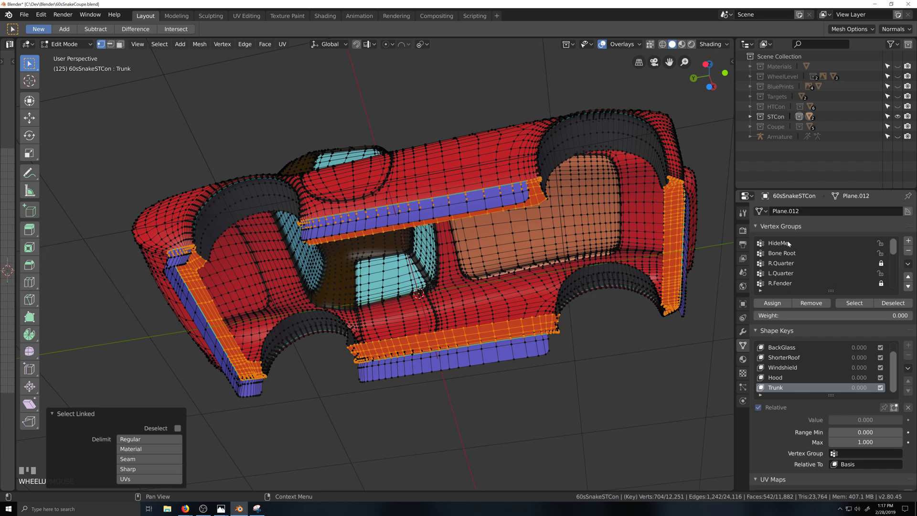
left_click(787, 243)
left_click(786, 304)
scroll(591, 341, "down", 2)
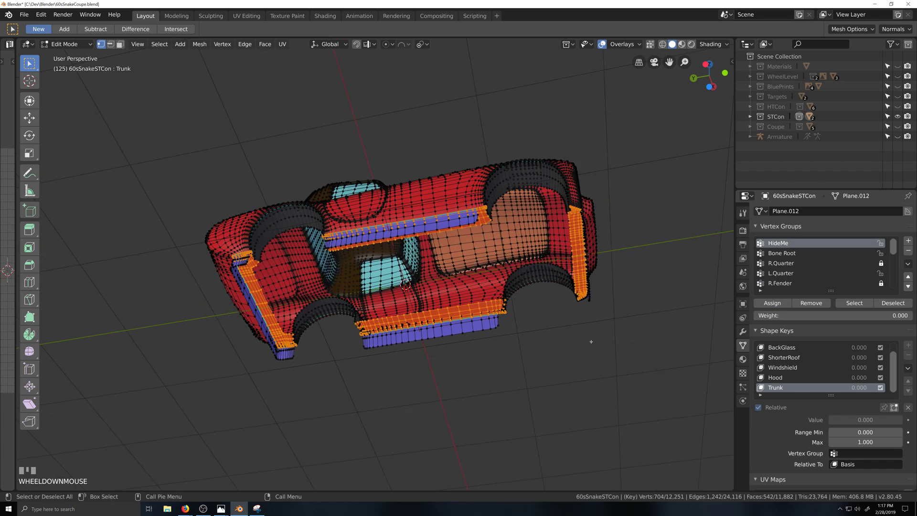
key("h")
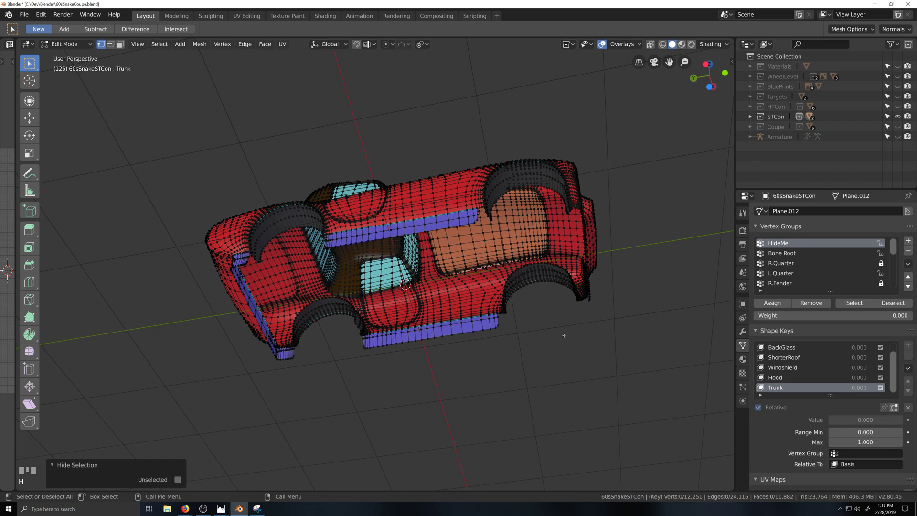
Return to Object Mode and expand the STCon collection to check its contents, including the STConBU subcollection.
middle_click_drag(564, 336, 587, 373)
key("Tab")
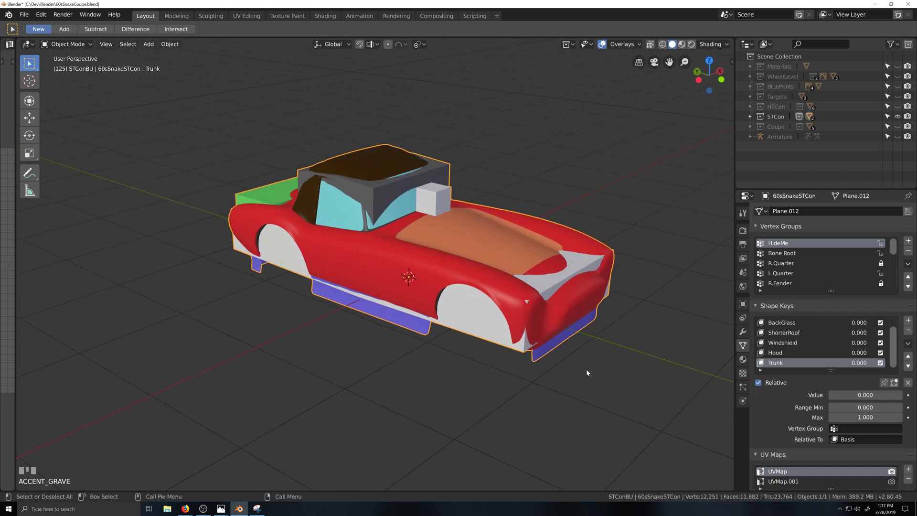
scroll(587, 373, "down", 1)
left_click(751, 118)
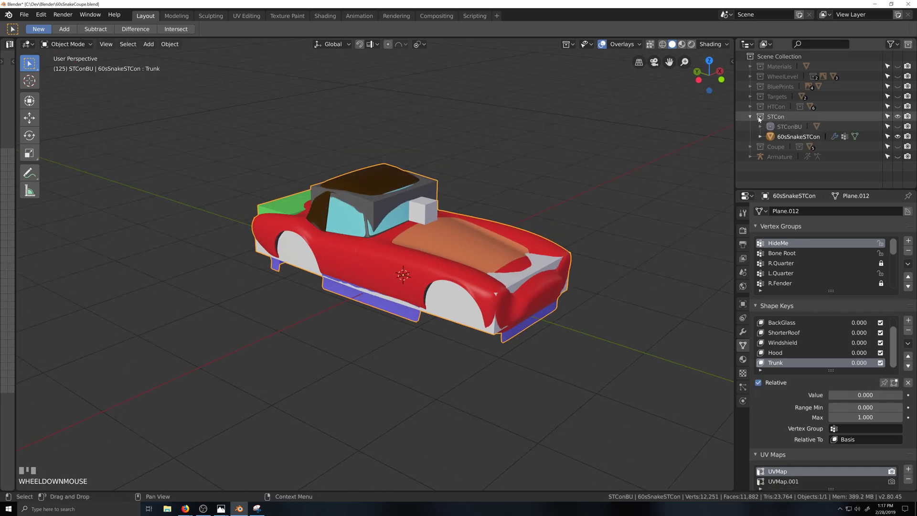
left_click(760, 126)
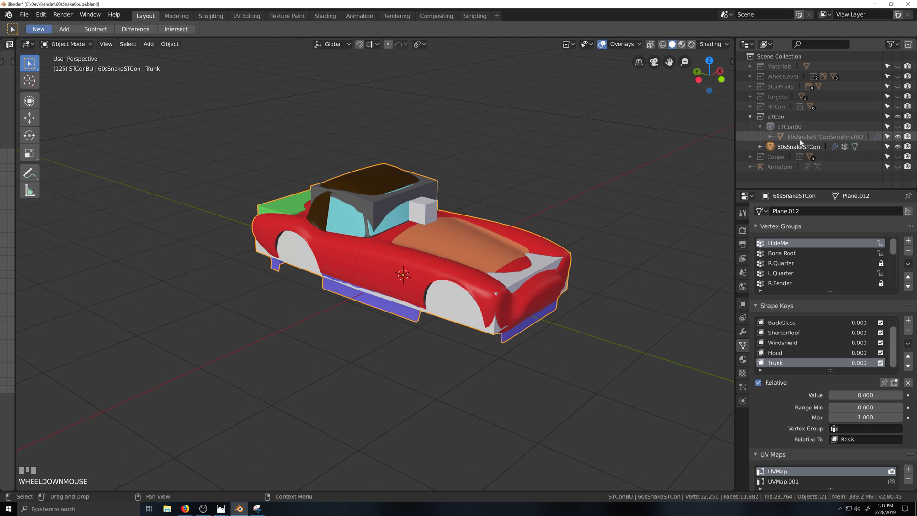
left_click(760, 127)
left_click(750, 116)
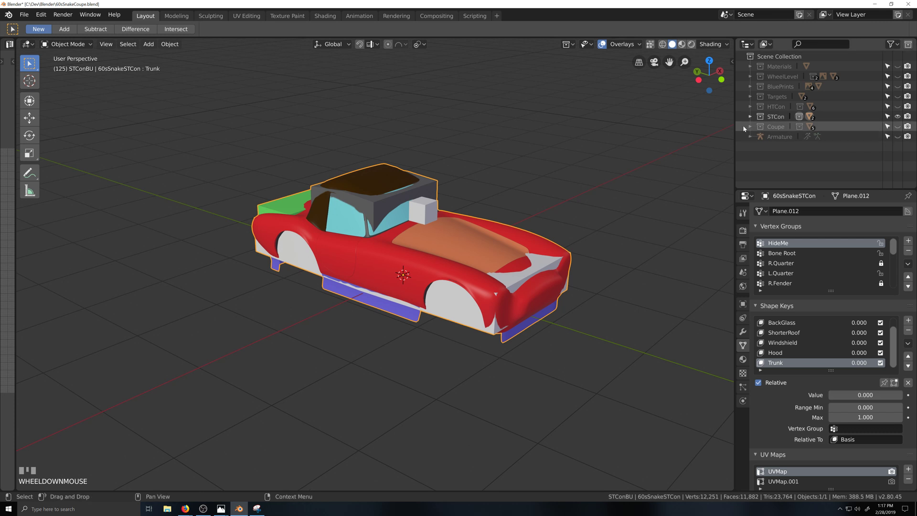
left_click(749, 117)
scroll(507, 387, "up", 1)
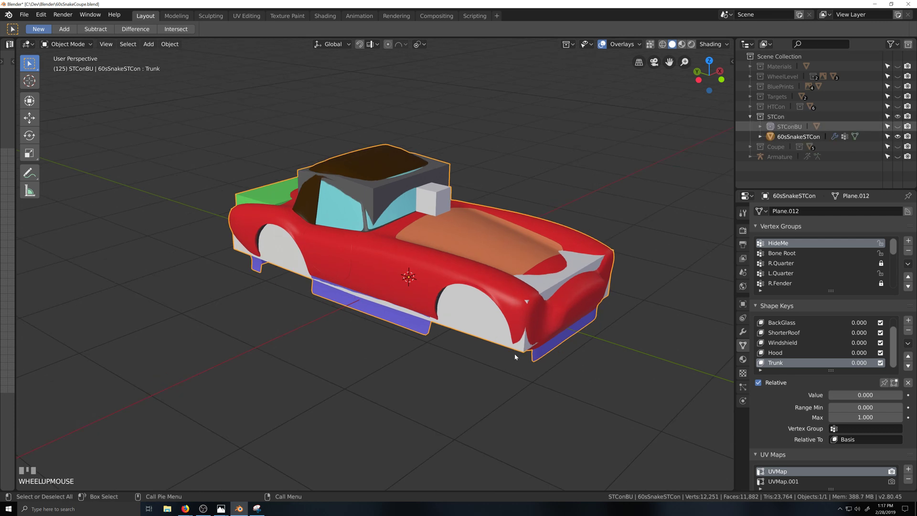
scroll(509, 319, "down", 2)
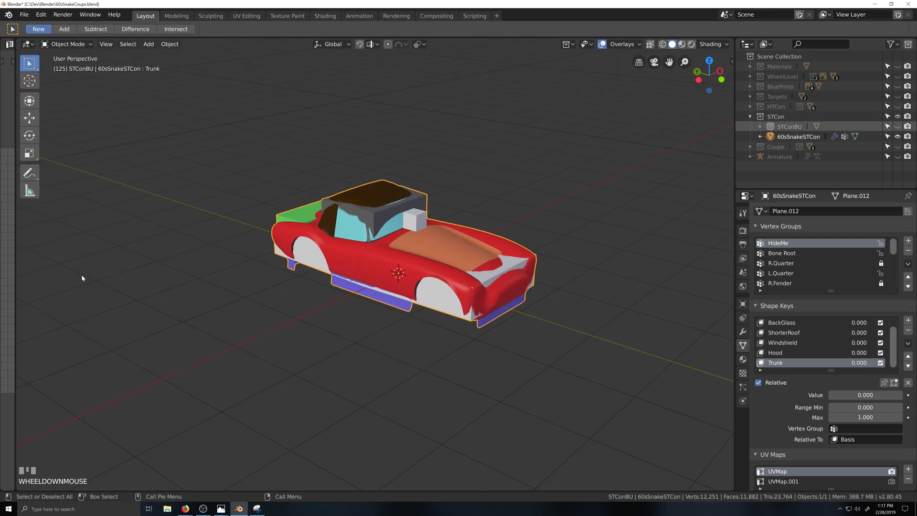
Widen the UV editor beside the 3D viewport and select all visible geometry of 60sSnakeSTCon in Edit Mode.
left_click_drag(16, 290, 335, 281)
key("Tab")
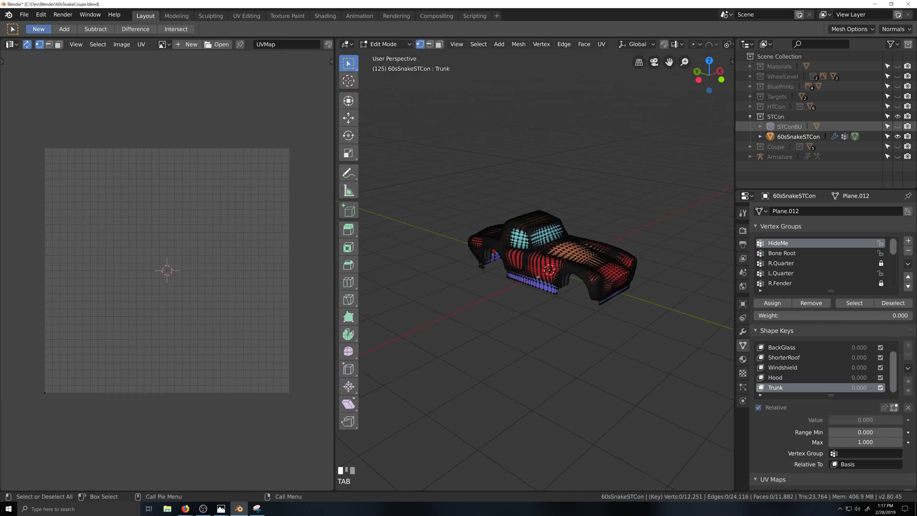
key("a")
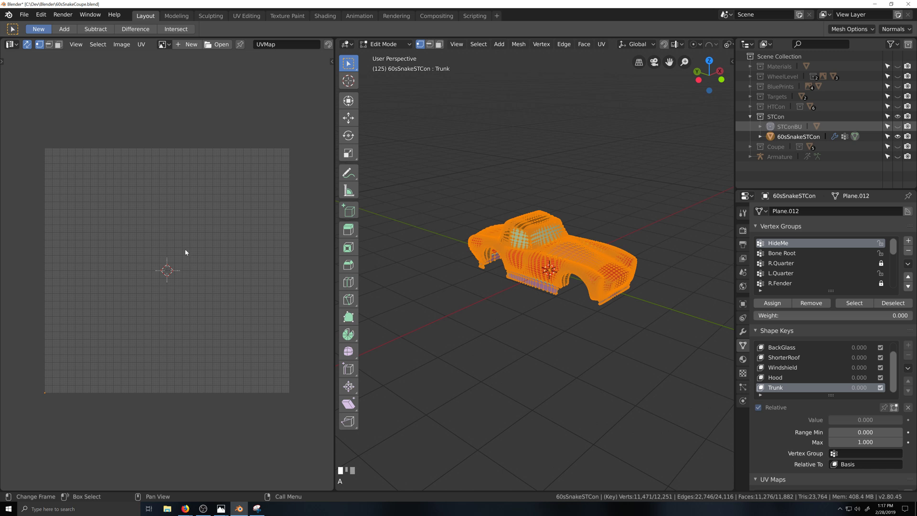
Unwrap the entire selected car body and widen the UV editor across most of the 3D viewport.
key("u")
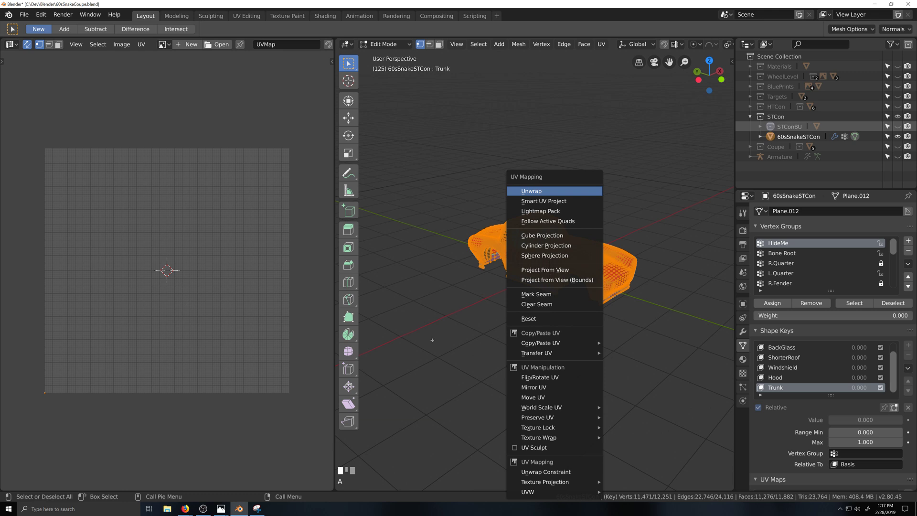
key("u")
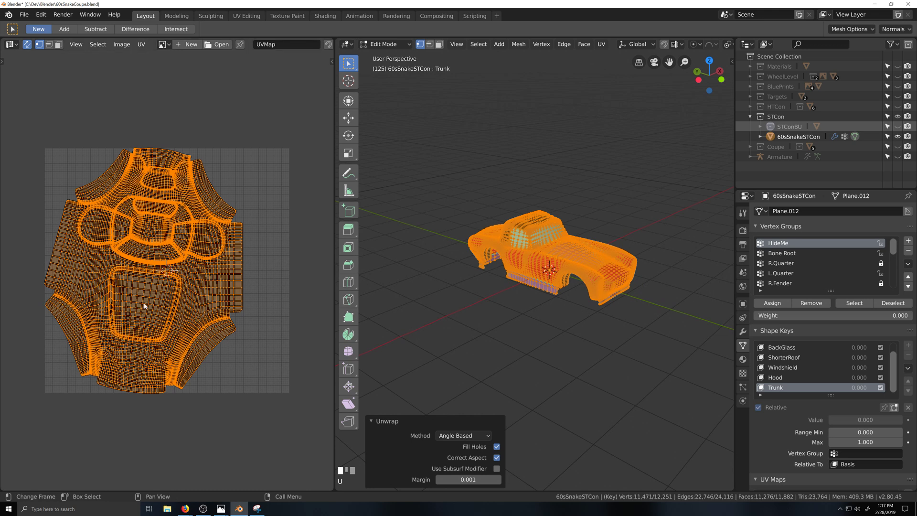
scroll(126, 324, "up", 2)
scroll(129, 307, "down", 1)
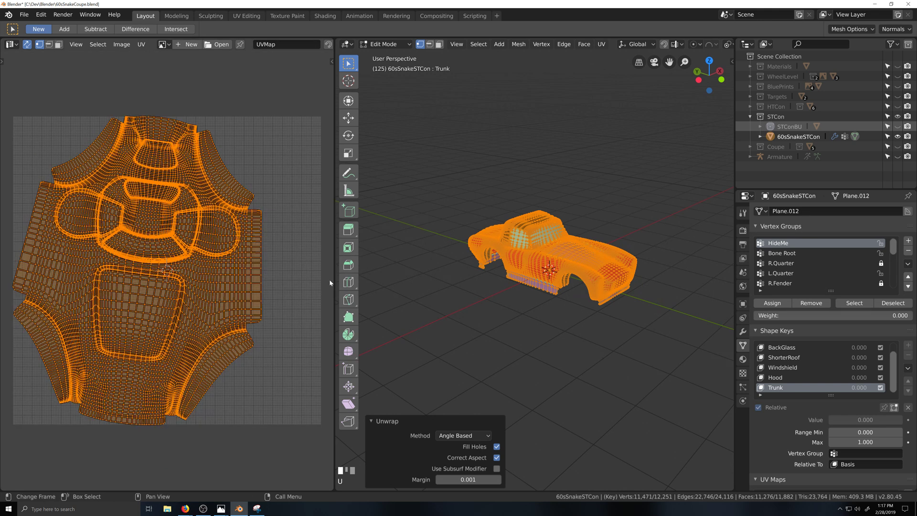
left_click_drag(335, 279, 655, 277)
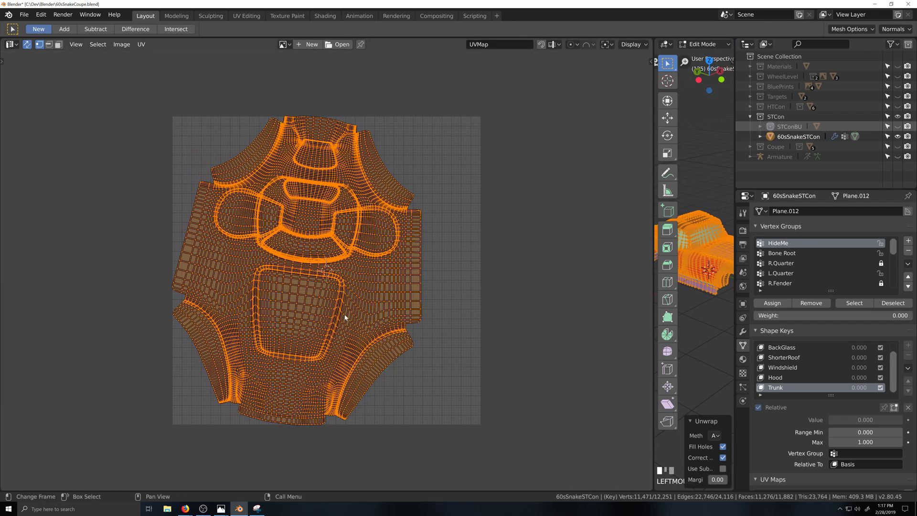
Select the body's centre-line UV loop, rotate it to horizontal and flatten it by scaling to 0 along Y.
left_click(300, 285, "alt")
key("r")
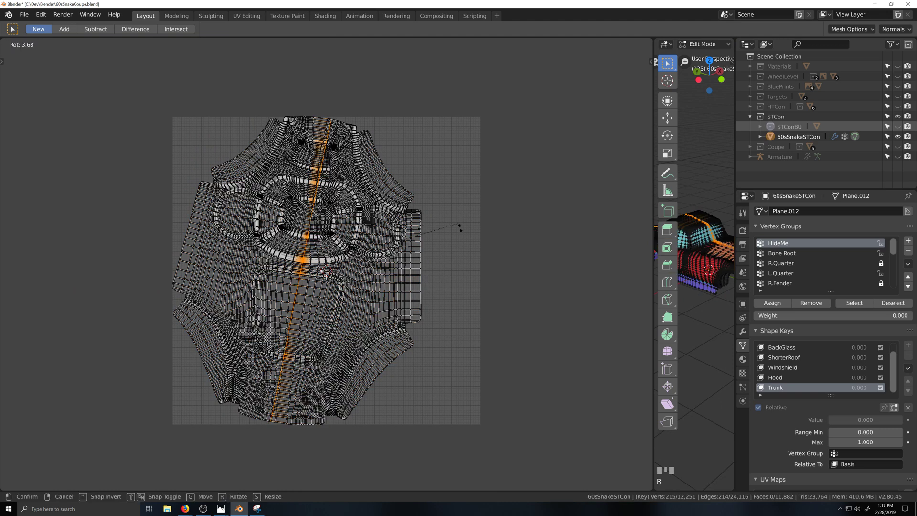
left_click(432, 413)
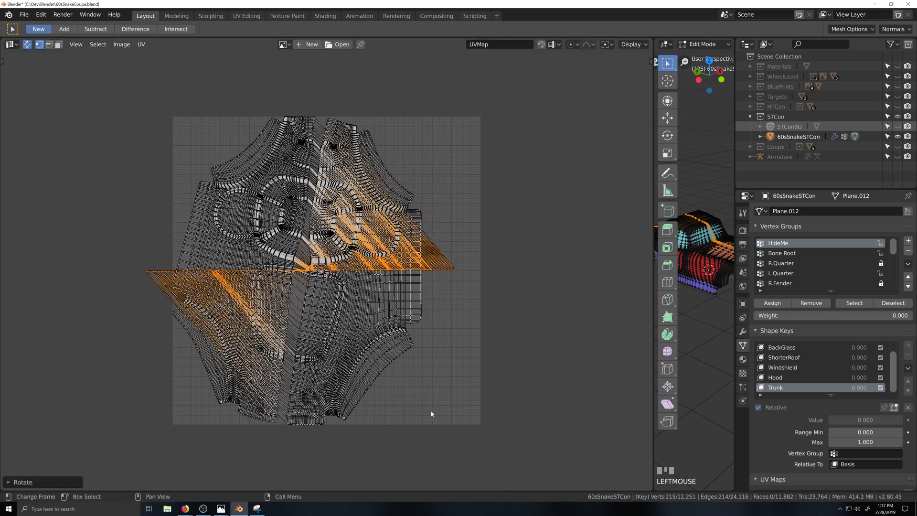
key("s")
key("y")
key("0")
key("Return")
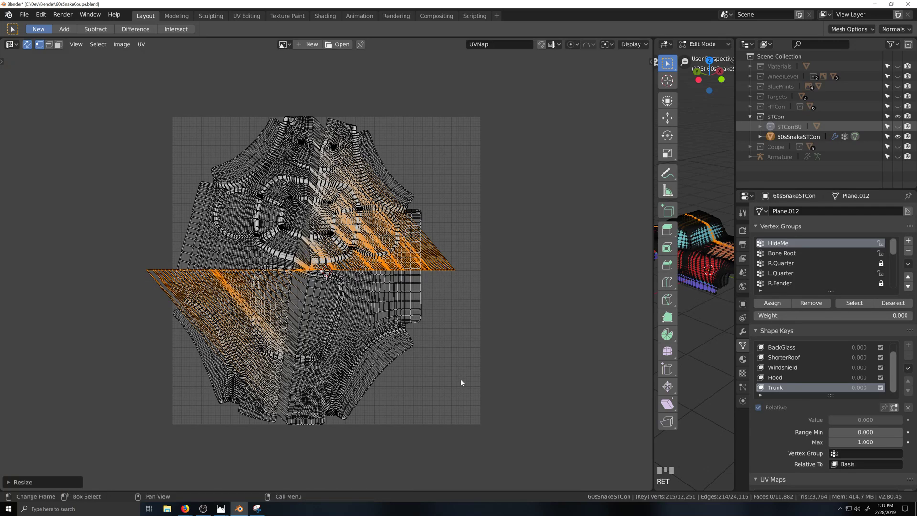
Snap the centre-line UVs to the 2D cursor with offset and scale them to about 0.936 along X.
right_click(471, 267)
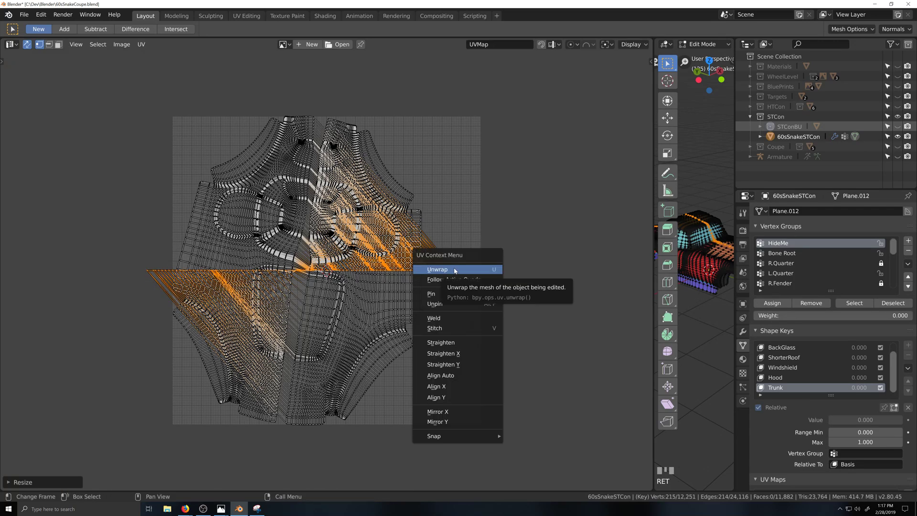
mouse_move(475, 437)
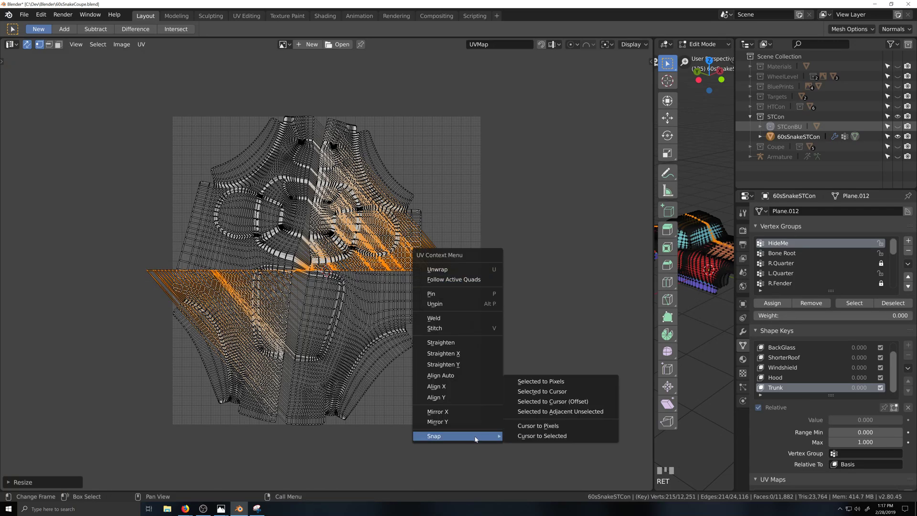
right_click(555, 404)
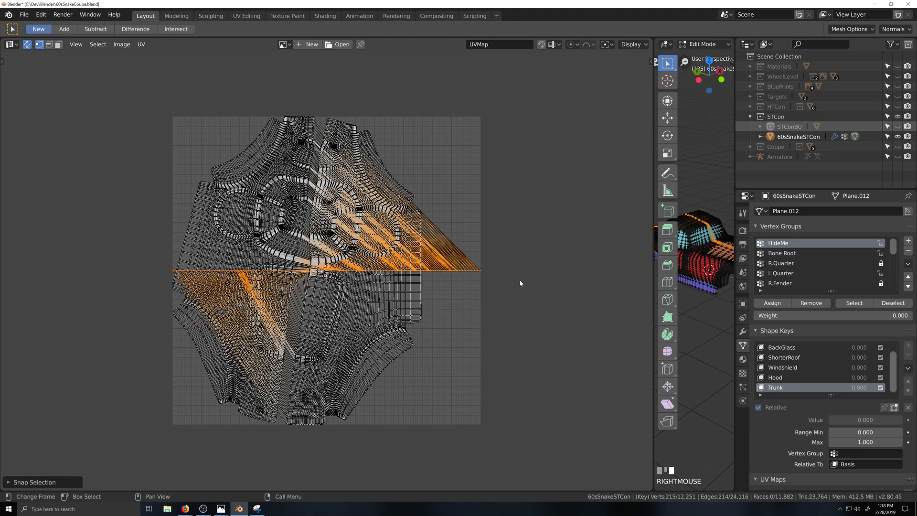
key("s")
key("x")
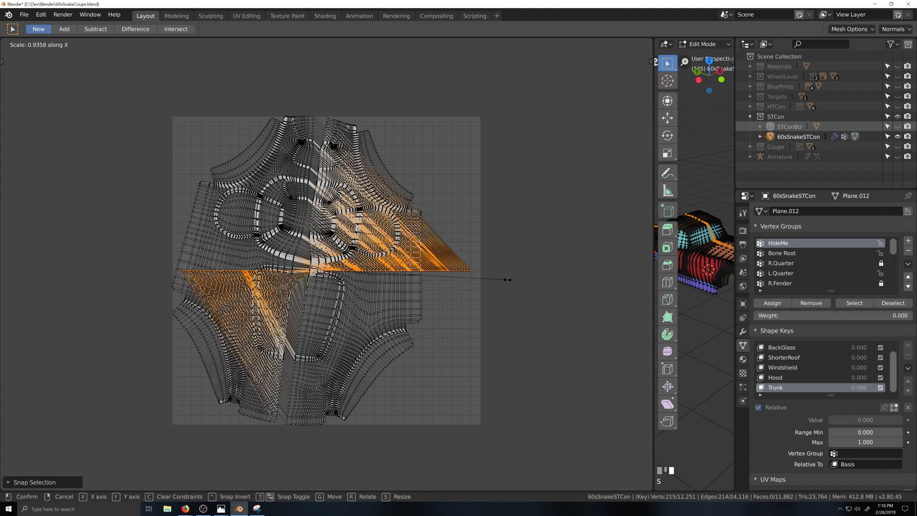
left_click(507, 280)
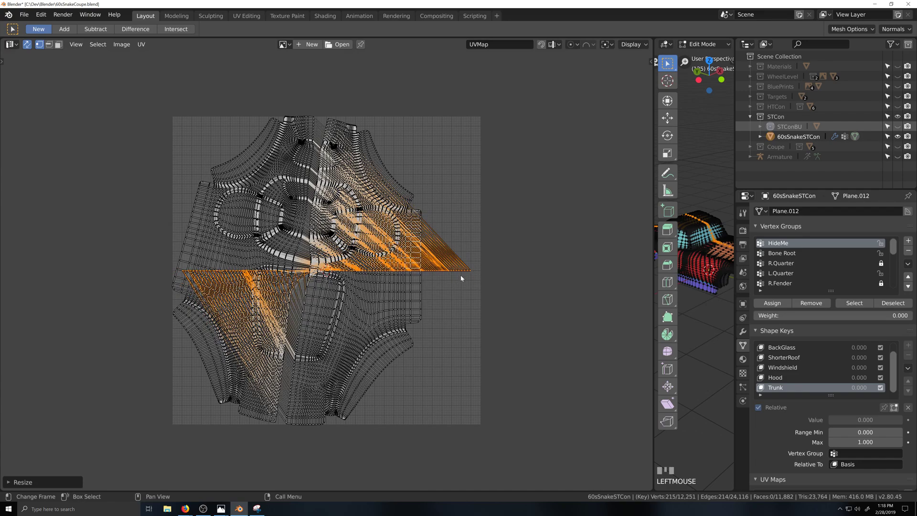
Pin the flattened centre-line UVs in place.
key("p")
scroll(461, 274, "up", 10)
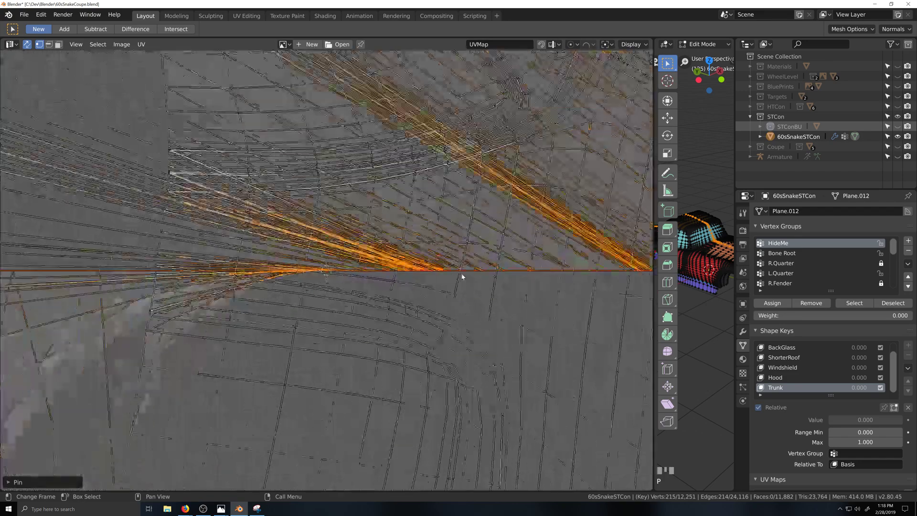
key("Home")
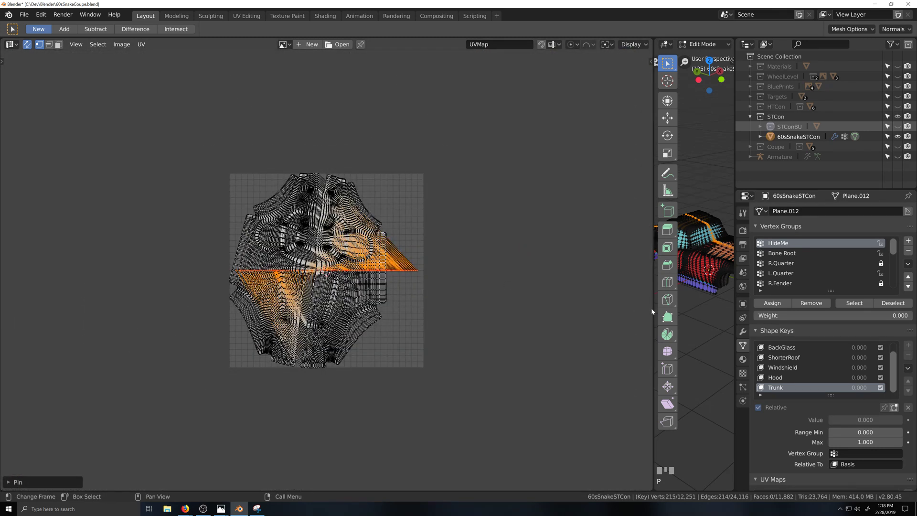
Unwrap the whole car body again around the pinned centre line and save the file.
left_click_drag(652, 309, 446, 310)
key("a")
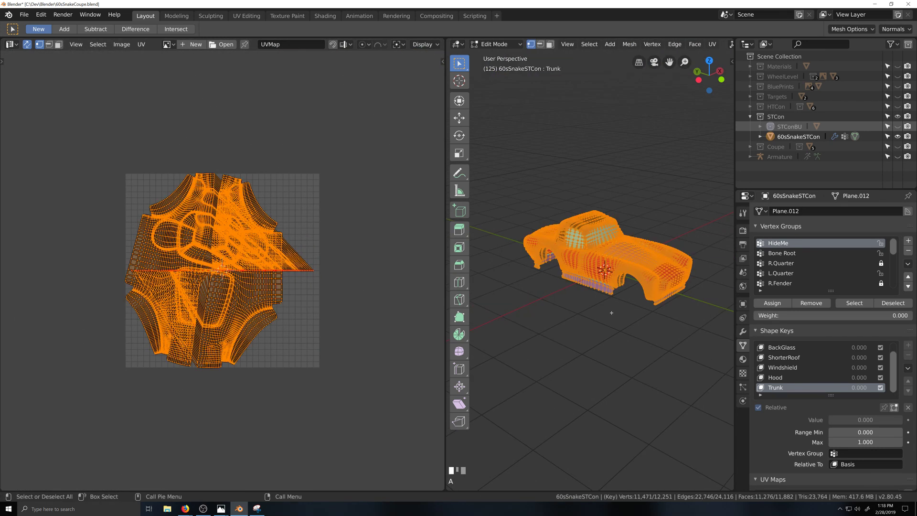
key("u")
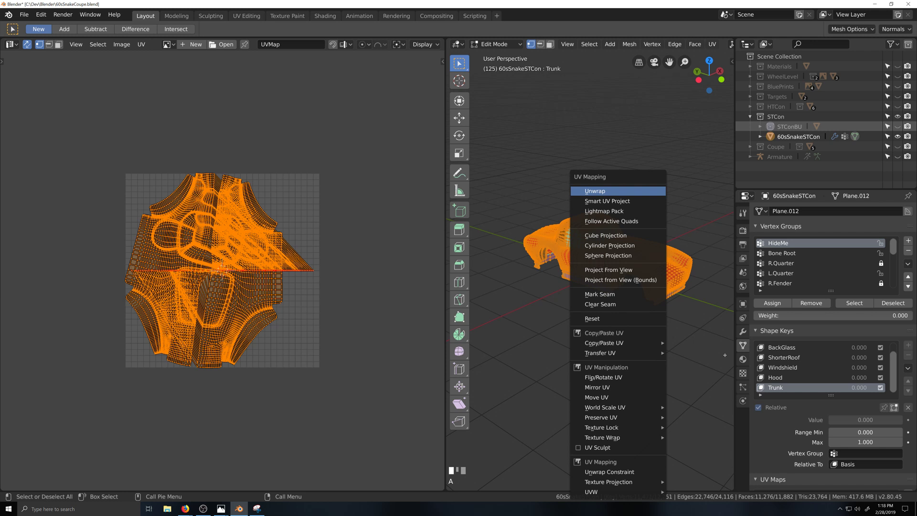
key("u")
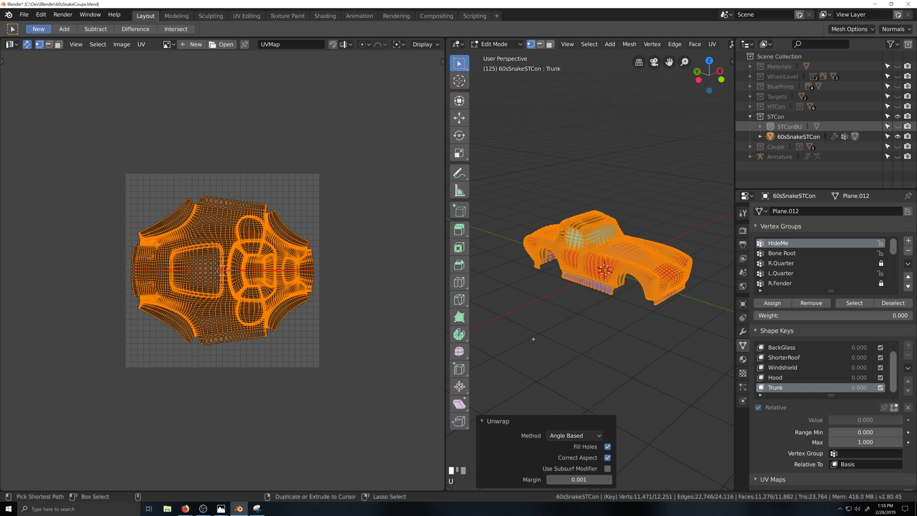
key("ctrl+s")
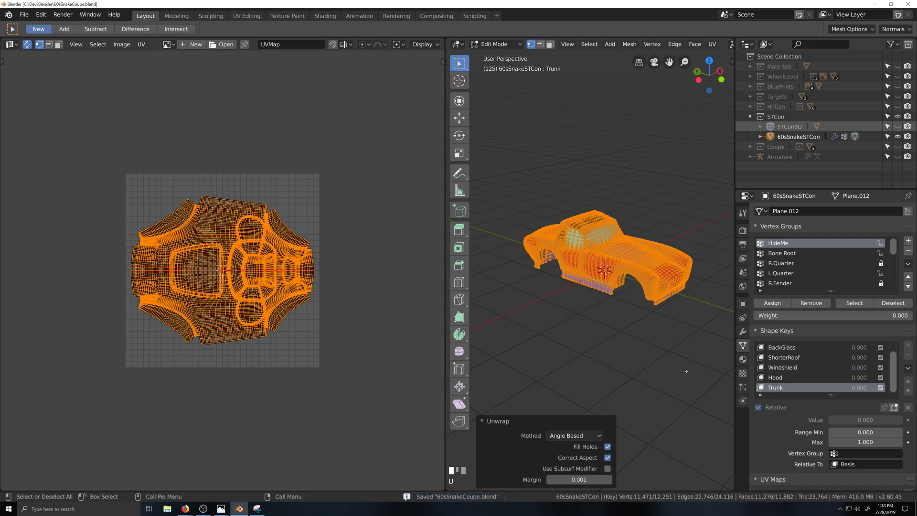
scroll(211, 279, "up", 5)
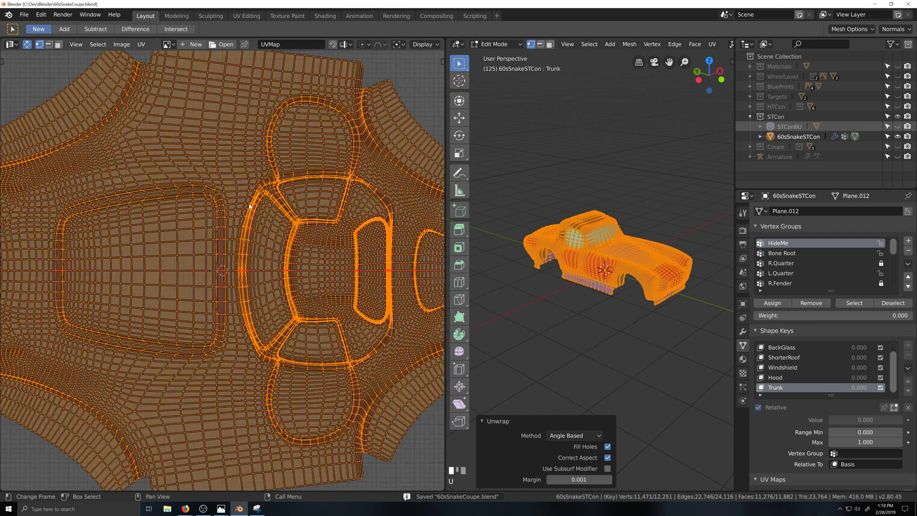
scroll(285, 342, "down", 3)
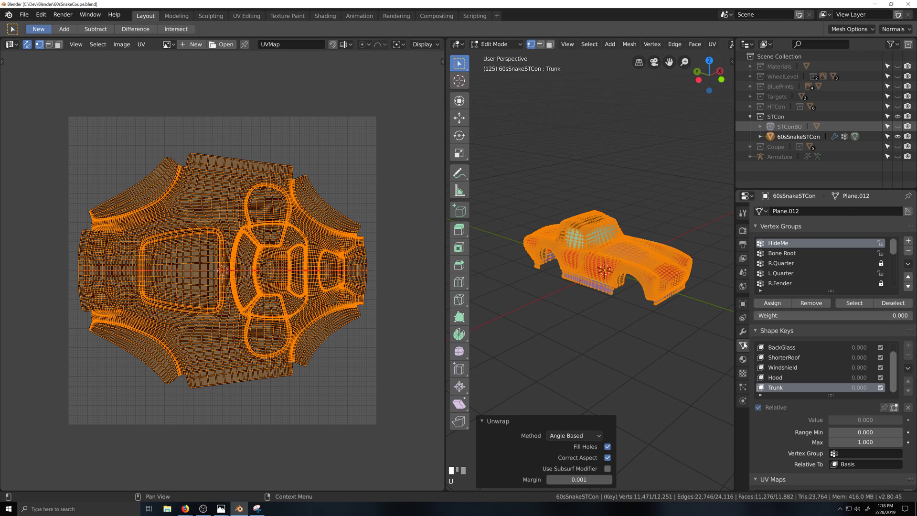
Replace the empty UVMap.001 with a new UV map copied from UVMap, compare the two and leave UVMap.001 active.
scroll(770, 420, "down", 5)
left_click(783, 411)
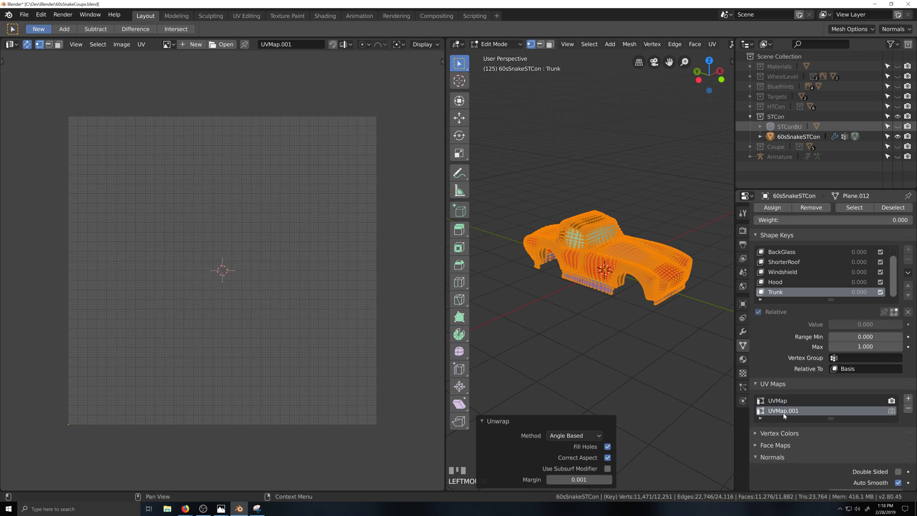
left_click(908, 410)
left_click(910, 400)
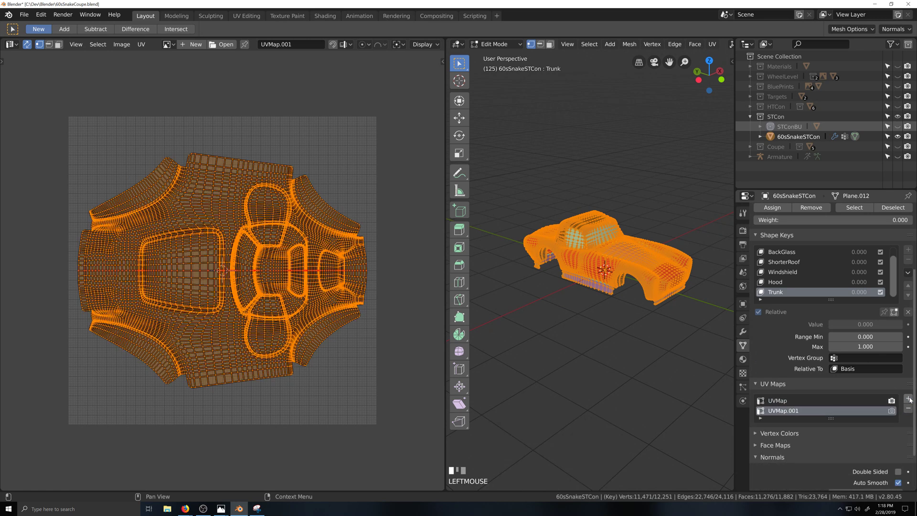
left_click(783, 402)
left_click(783, 412)
left_click(783, 401)
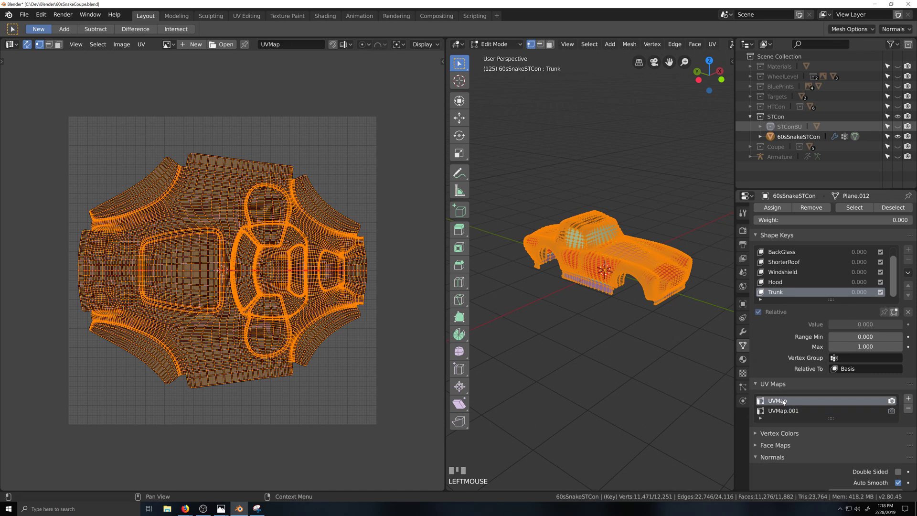
left_click(783, 411)
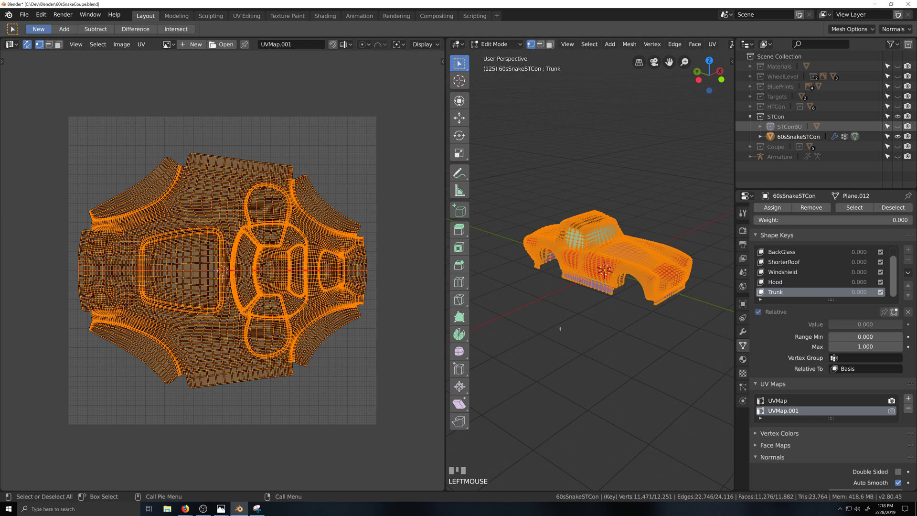
Enlarge the 3D viewport over the UV editor and reveal all hidden geometry of the car mesh.
scroll(570, 325, "up", 1)
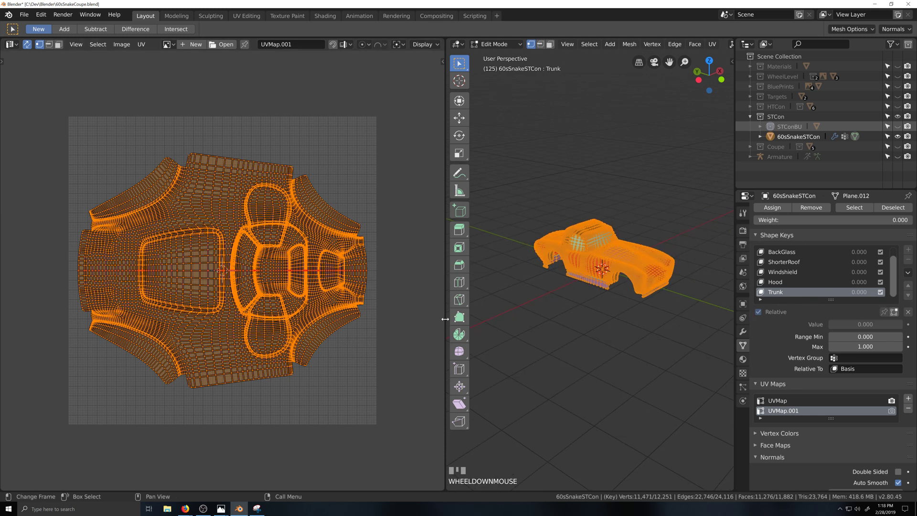
left_click_drag(445, 316, 20, 311)
scroll(534, 388, "up", 3)
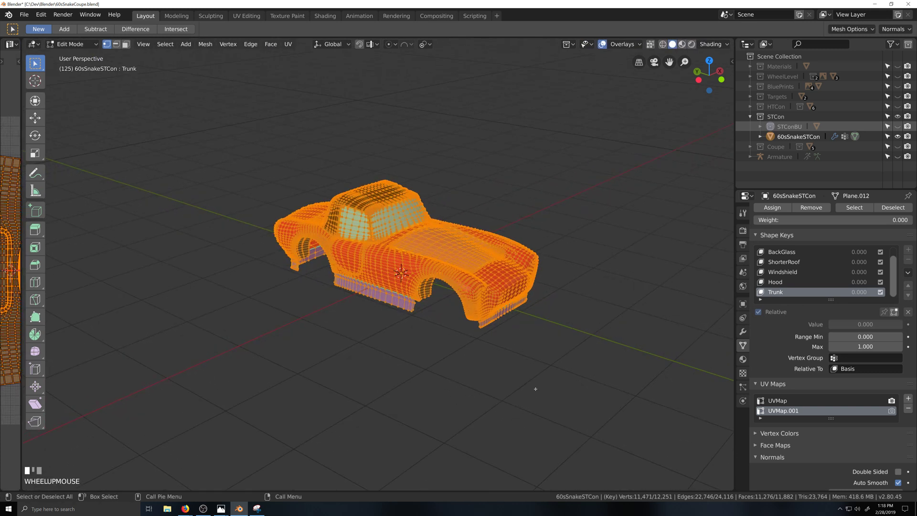
key("grave")
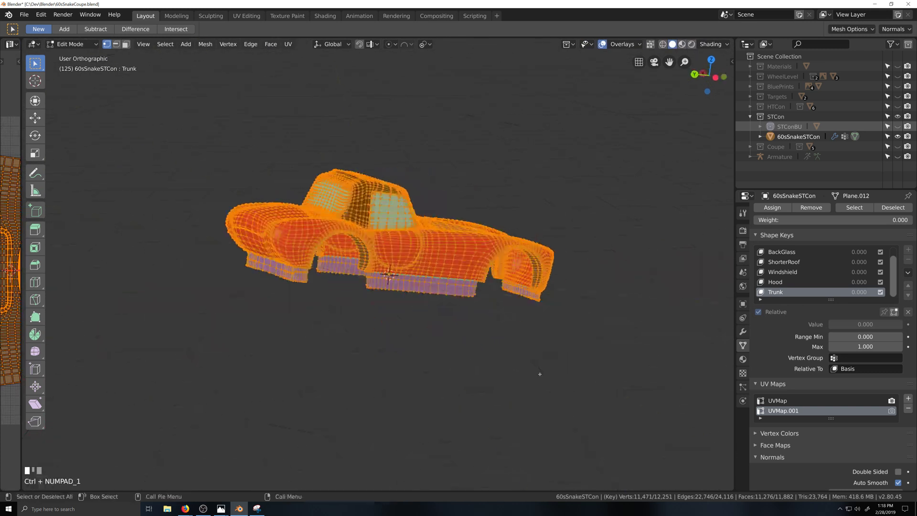
key("ctrl+KP_3")
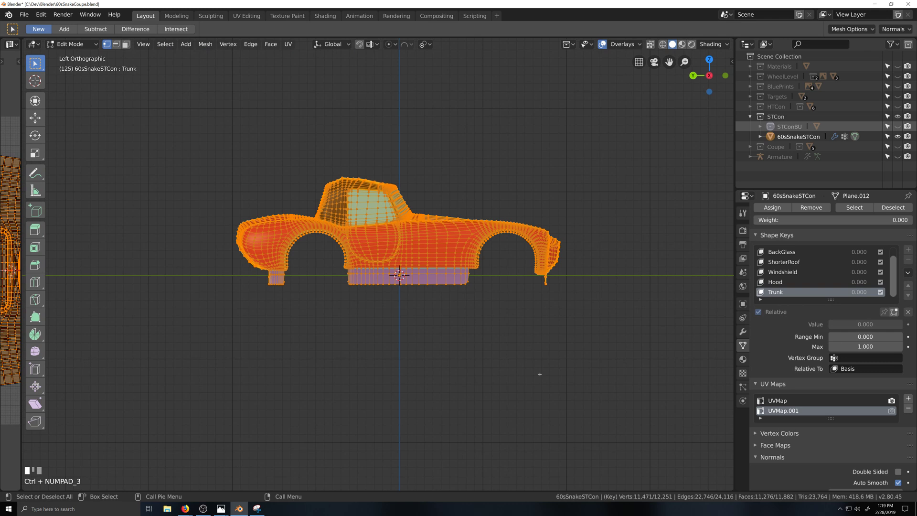
key("KP_1")
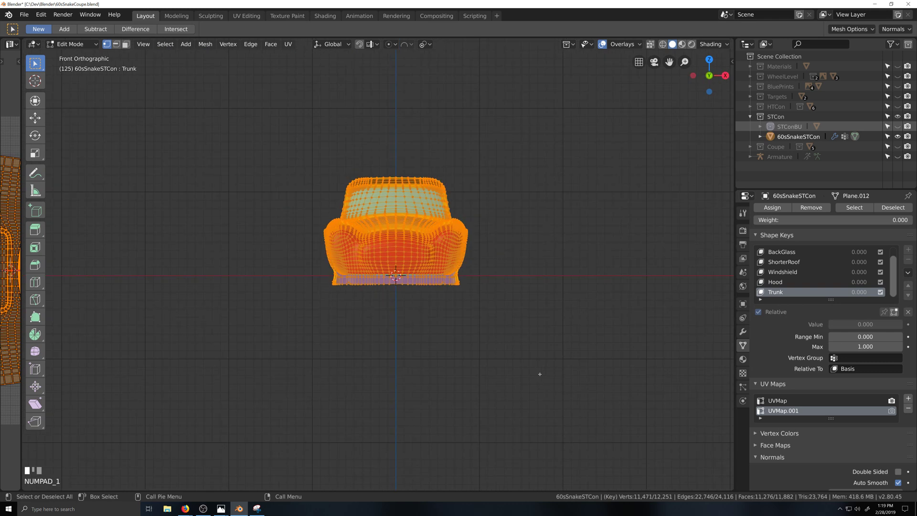
key("alt+h")
In front view with X-ray enabled, deselect the +X half of the car, keeping the centre line and -X half selected in vertex mode.
mouse_move(422, 349)
middle_mouse_down()
mouse_move(414, 368)
mouse_move(426, 377)
mouse_move(428, 350)
middle_mouse_up()
key("ctrl+KP_1")
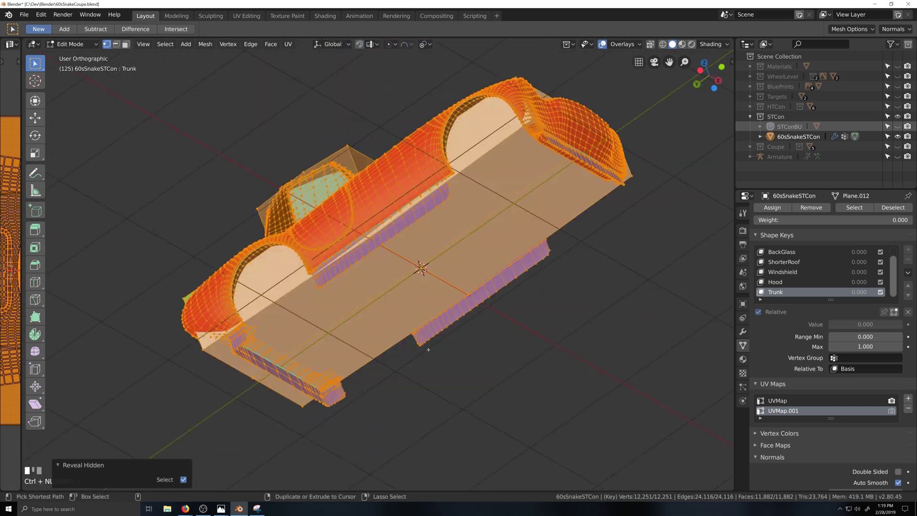
key("ctrl+KP_3")
key("KP_1")
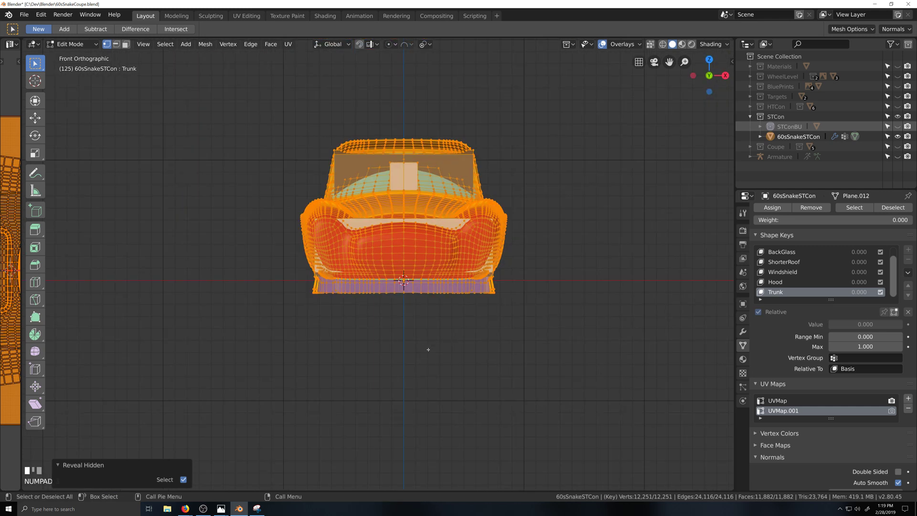
key("alt+z")
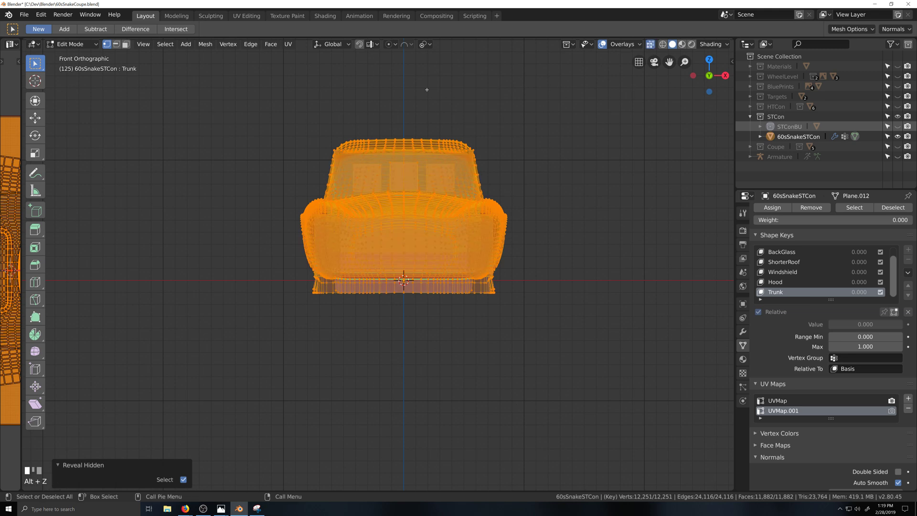
left_click_drag(406, 115, 539, 345, "ctrl")
scroll(478, 348, "up", 2)
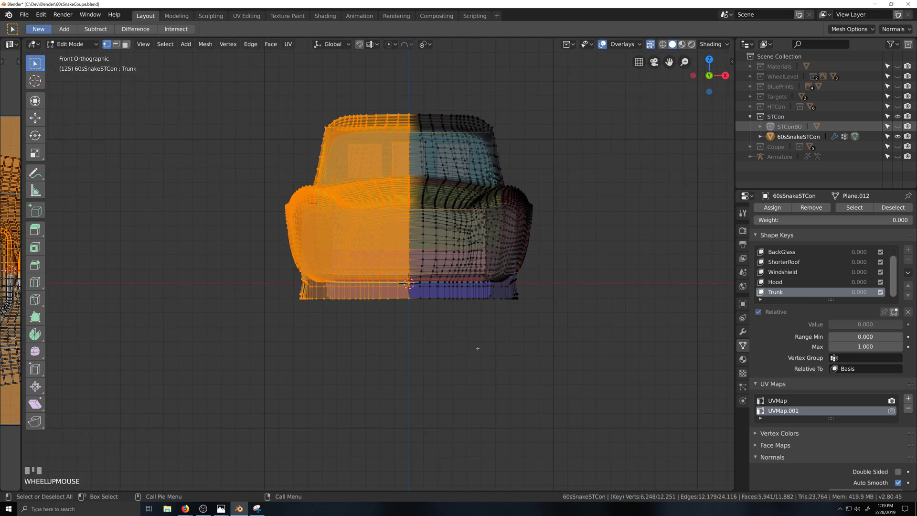
key("3")
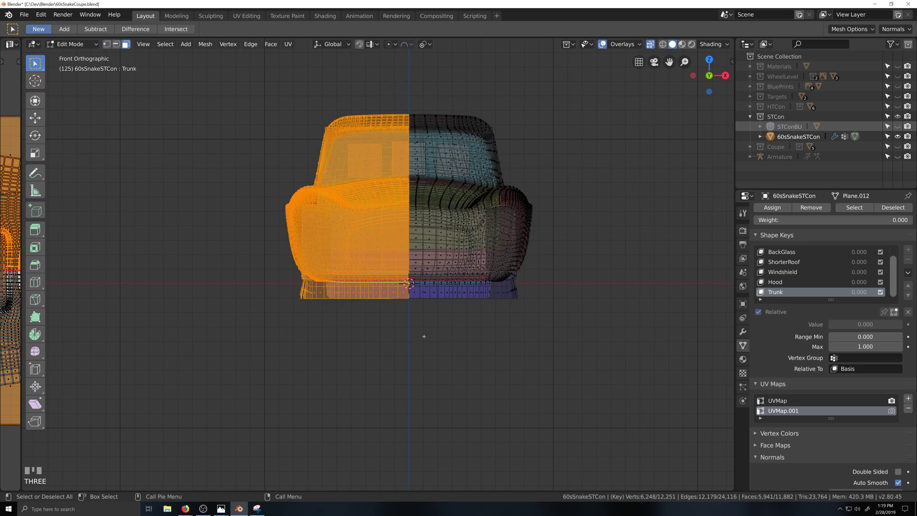
key("1")
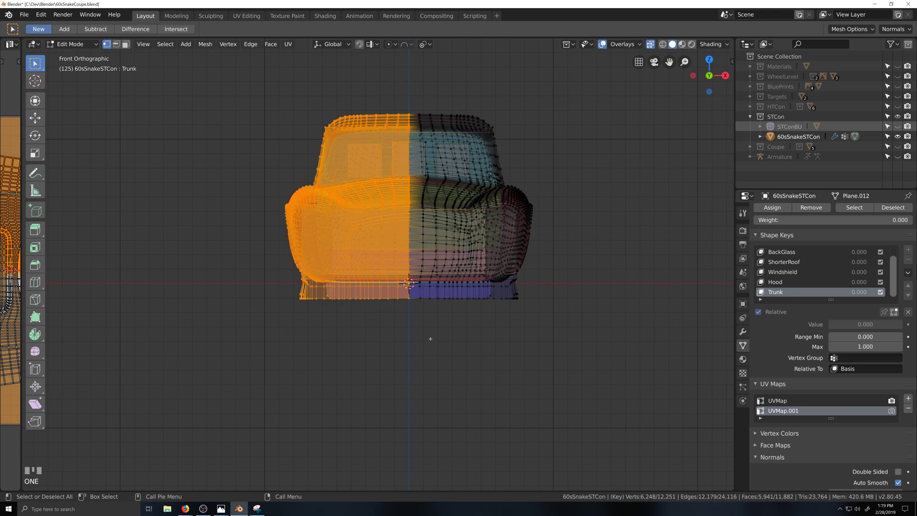
Triangulate the faces of the car's -X half using the Fixed quad method, in face select mode with X-ray turned off.
key("ctrl+i")
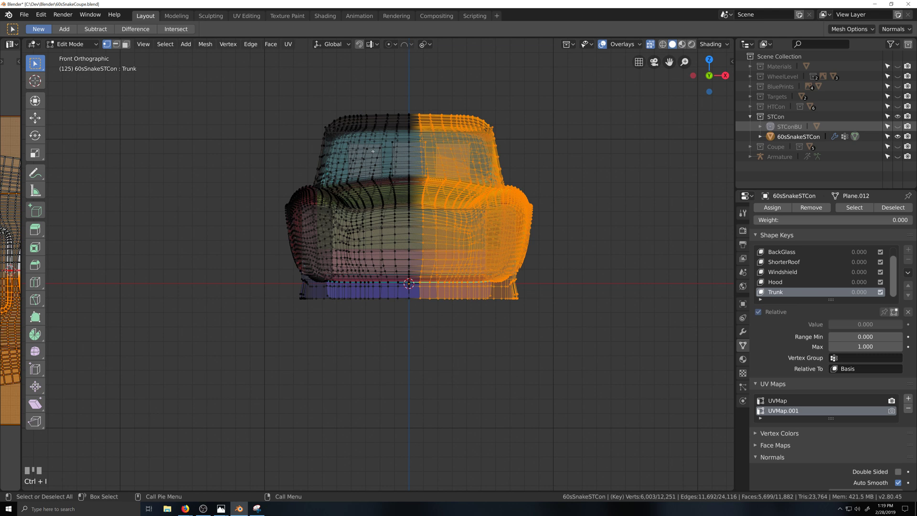
key("ctrl+z")
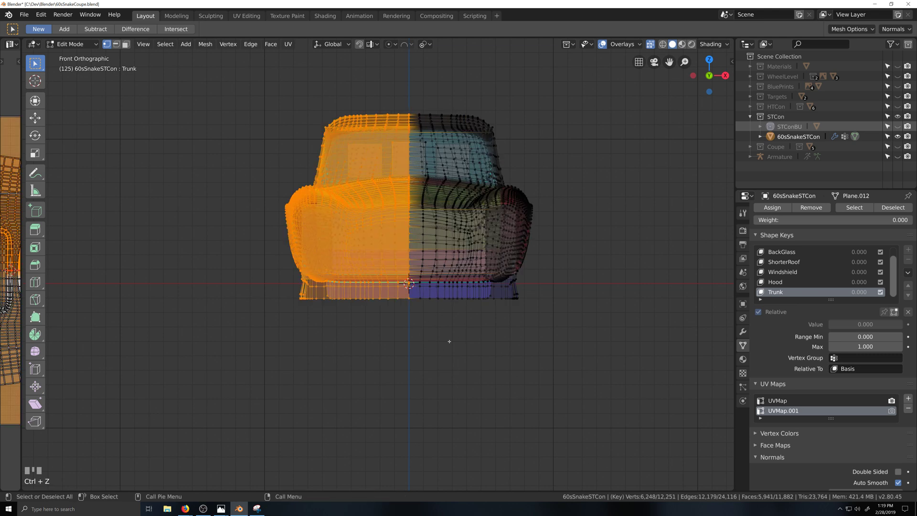
key("3")
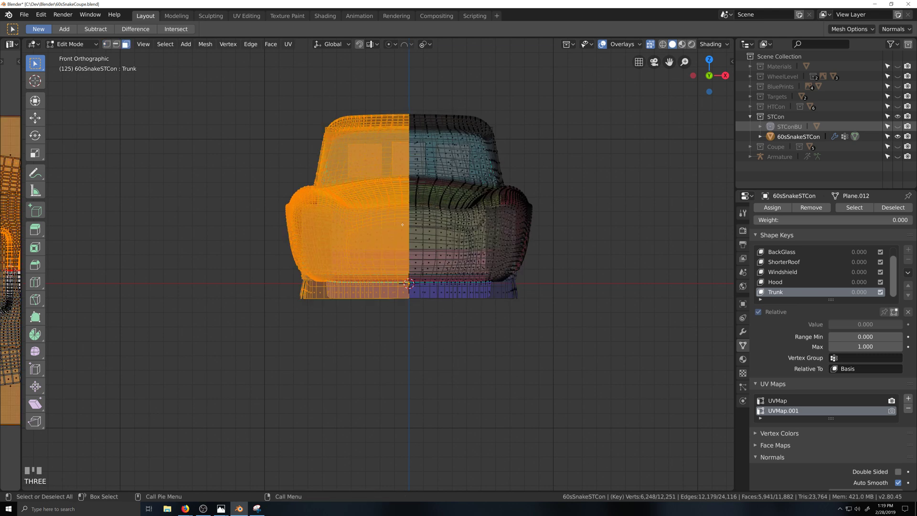
key("alt+z")
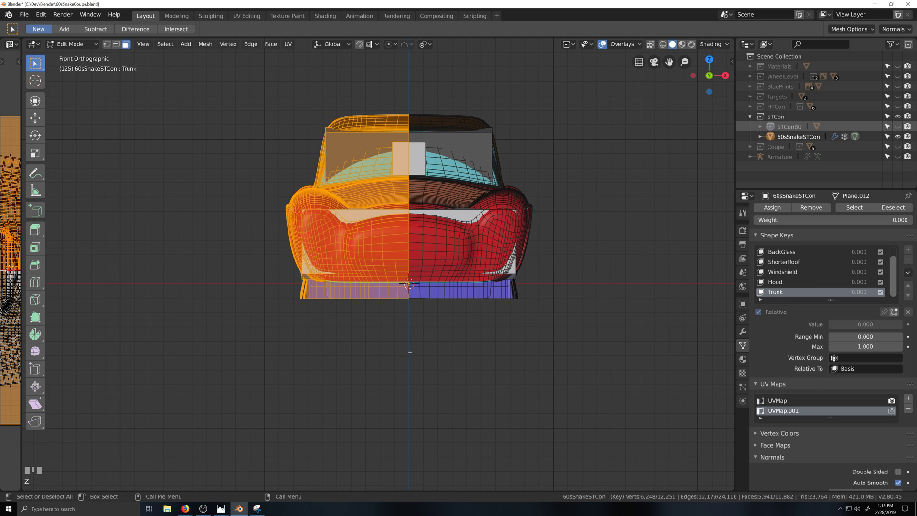
key("ctrl+t")
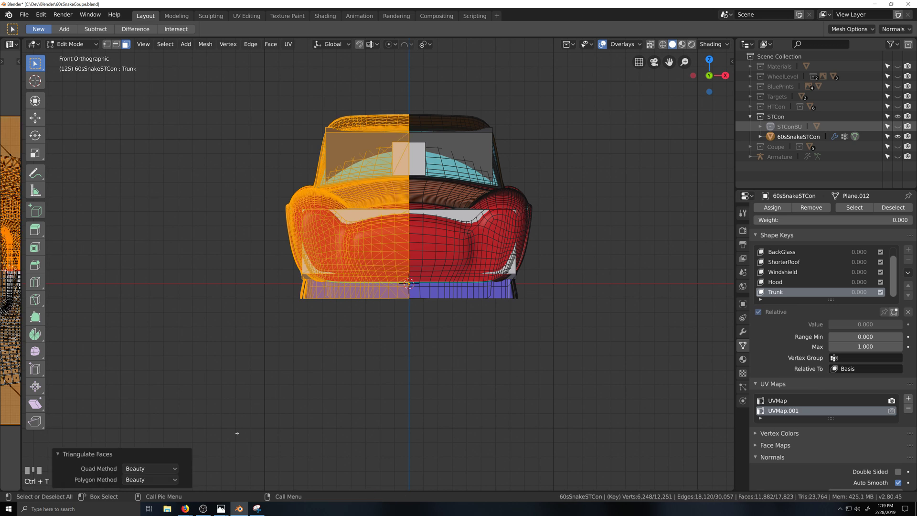
left_click(155, 470)
left_click(140, 445)
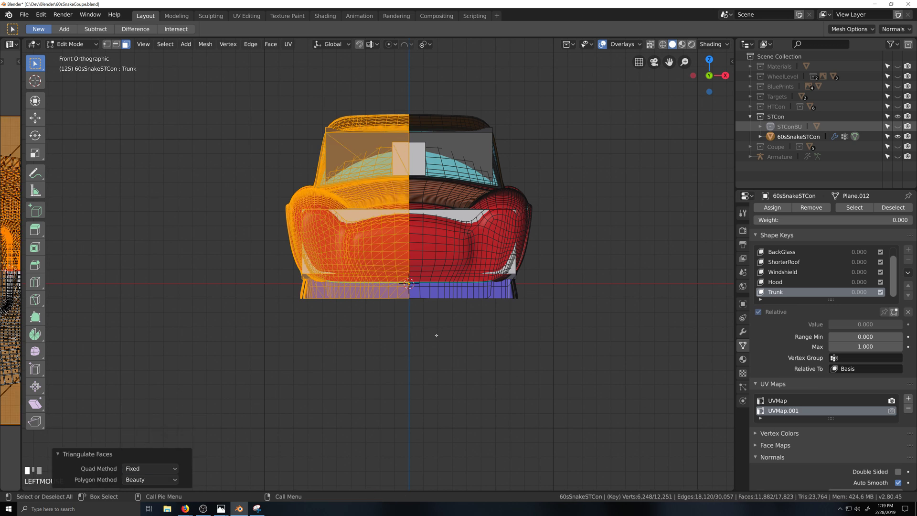
Invert the selection and triangulate the car's +X half using the Fixed Alternate quad method.
key("ctrl+i")
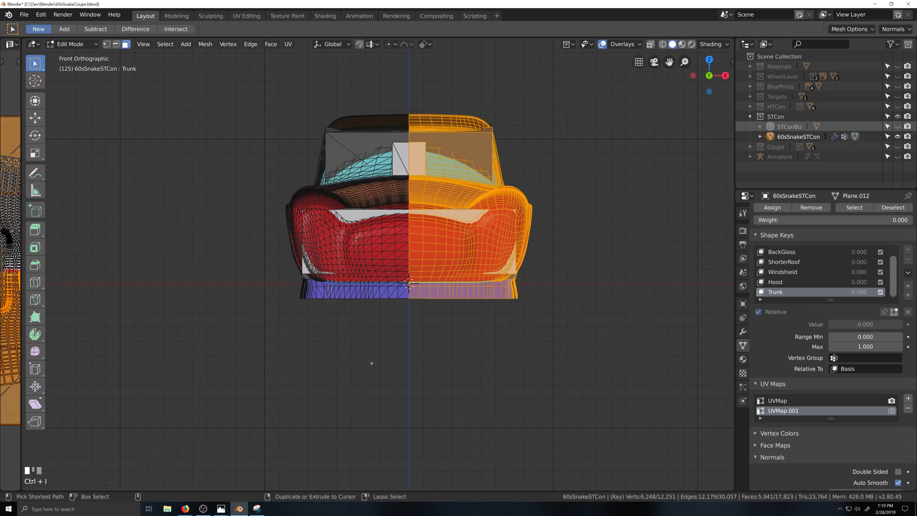
key("ctrl+t")
left_click(163, 468)
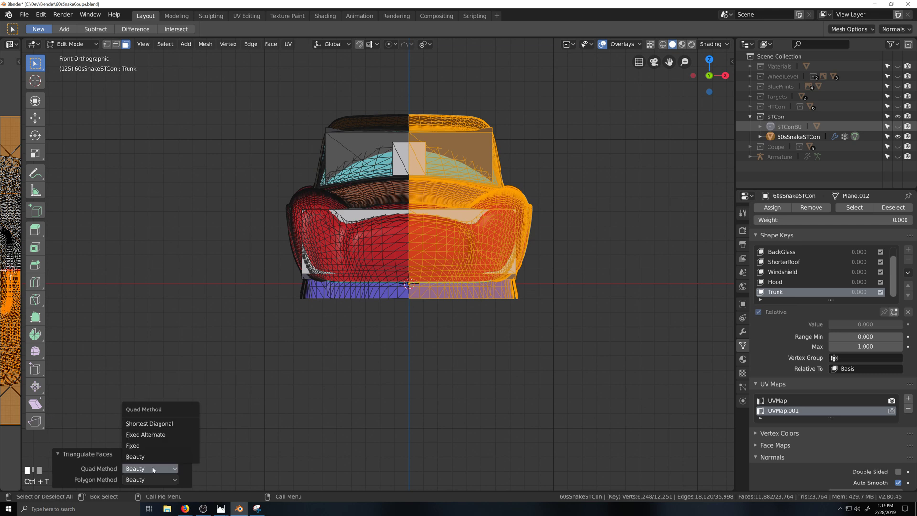
left_click(157, 435)
scroll(486, 358, "up", 2)
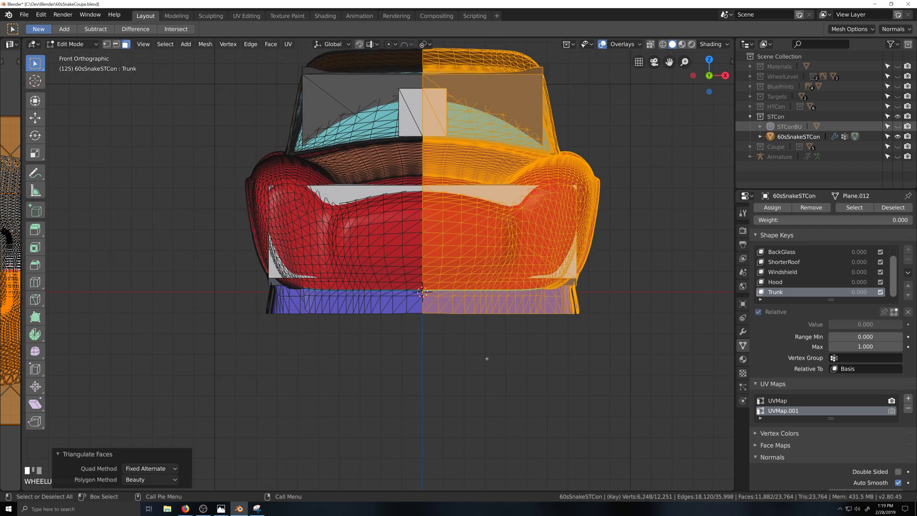
scroll(375, 363, "down", 4)
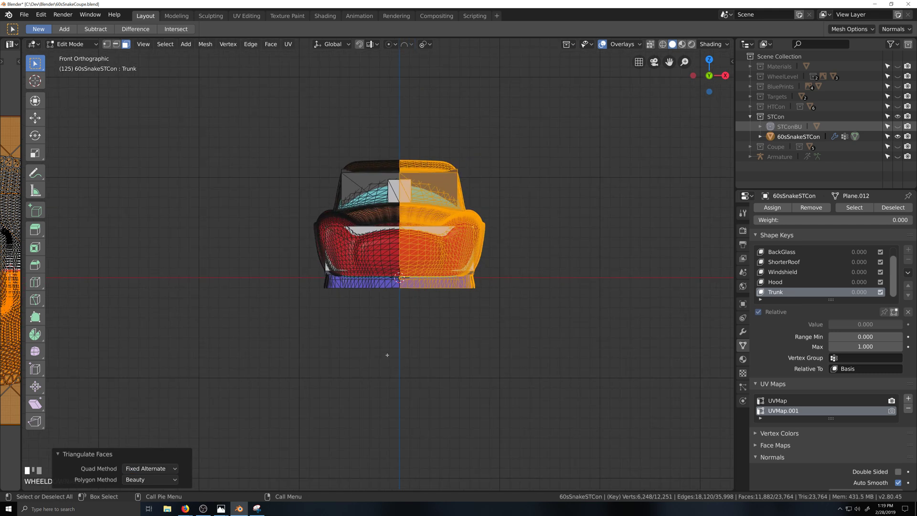
scroll(388, 341, "up", 2)
scroll(399, 340, "down", 2)
middle_click_drag(400, 339, 528, 316)
scroll(531, 315, "up", 1)
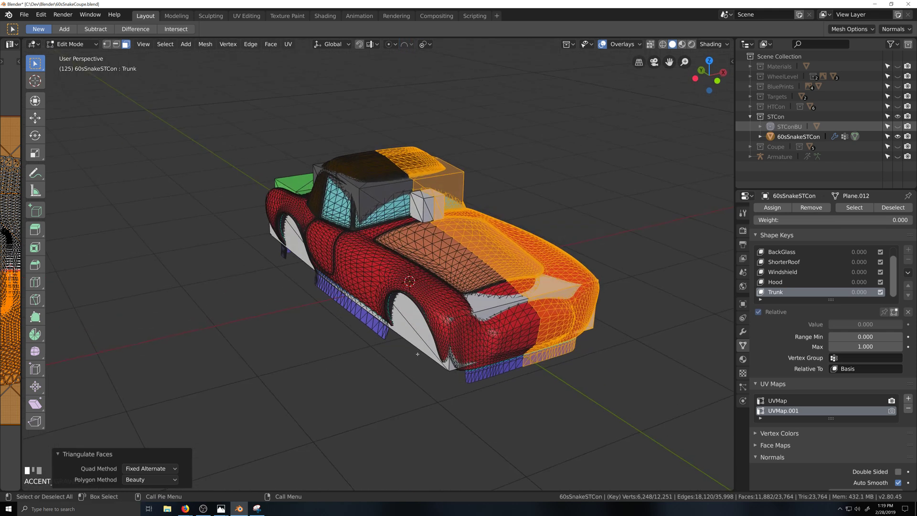
scroll(533, 315, "down", 1)
Unhide the Armature, leave Edit Mode and select both the Armature and the 60sSnakeSTCon car body, keeping the car body active.
left_click(898, 156)
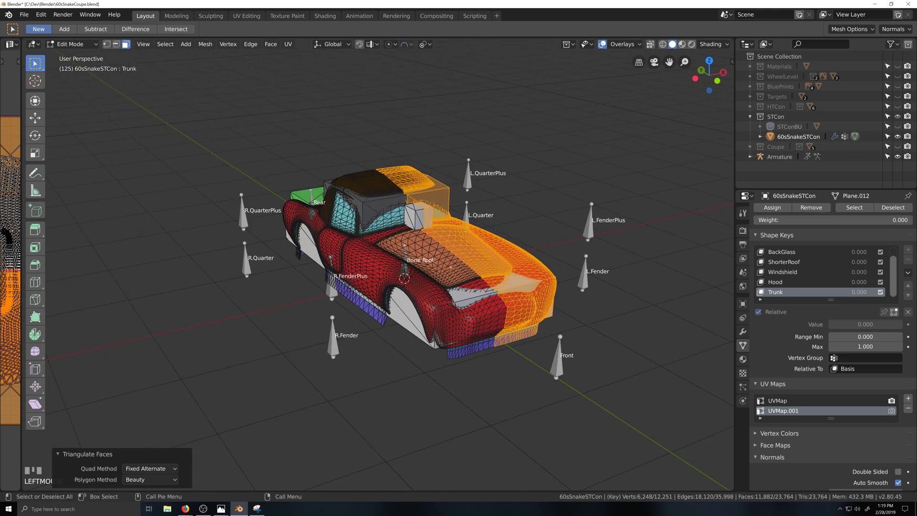
key("Tab")
key("grave")
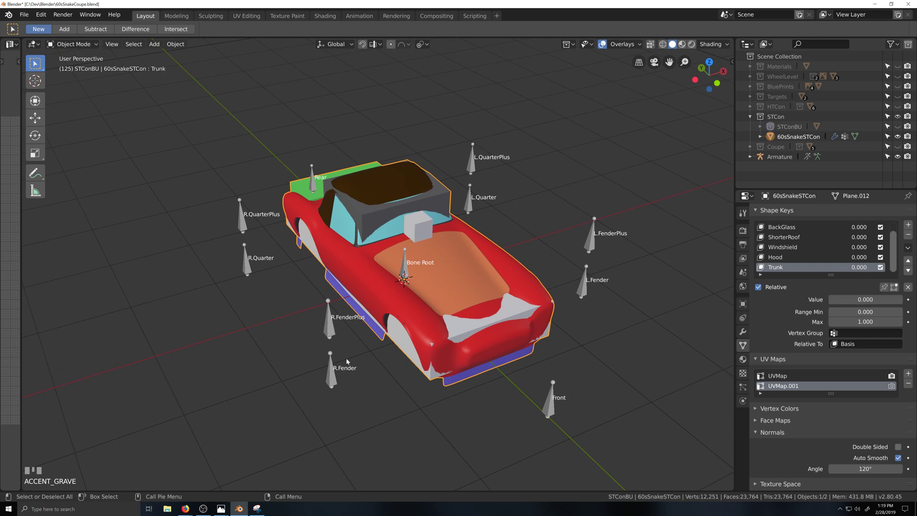
left_click(327, 318)
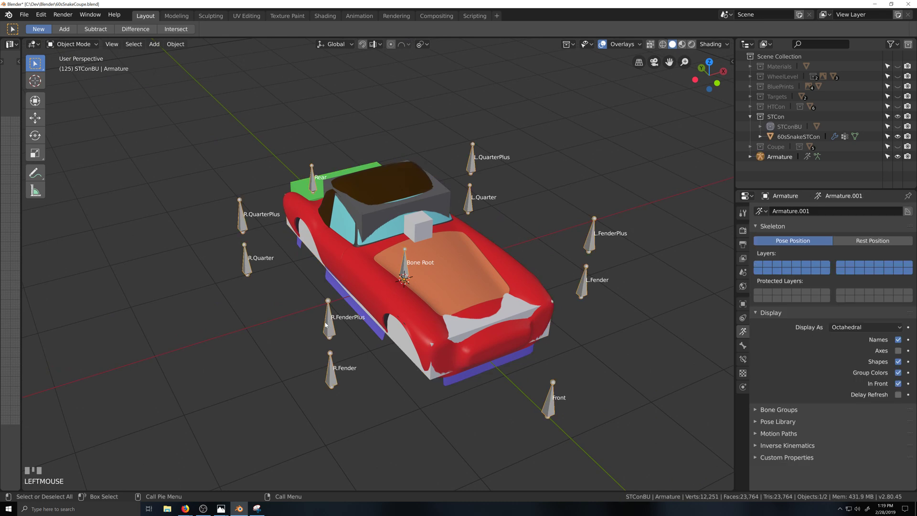
left_click(430, 344)
key("g")
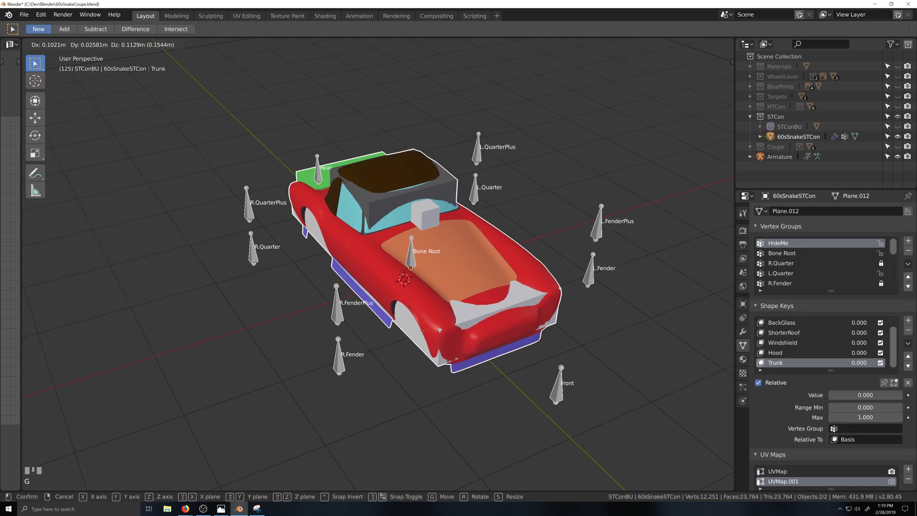
right_click(380, 371)
scroll(432, 380, "down", 4)
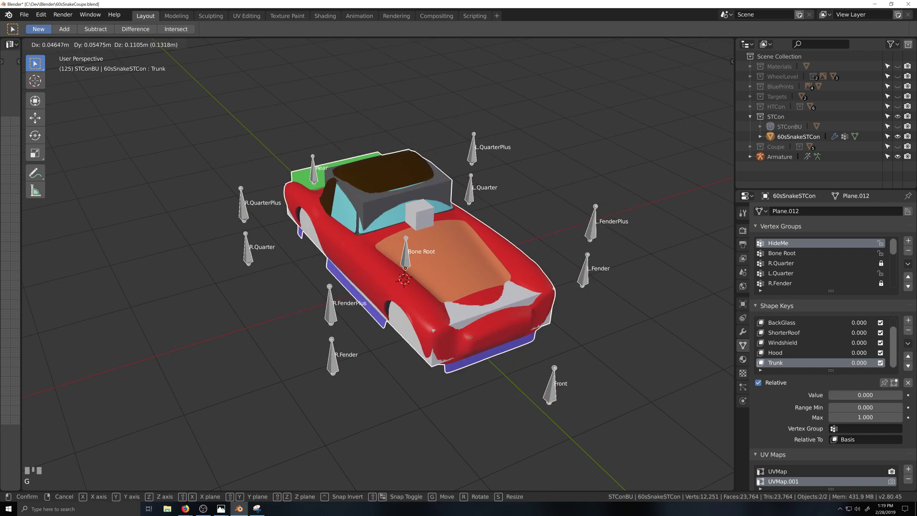
scroll(311, 358, "up", 1)
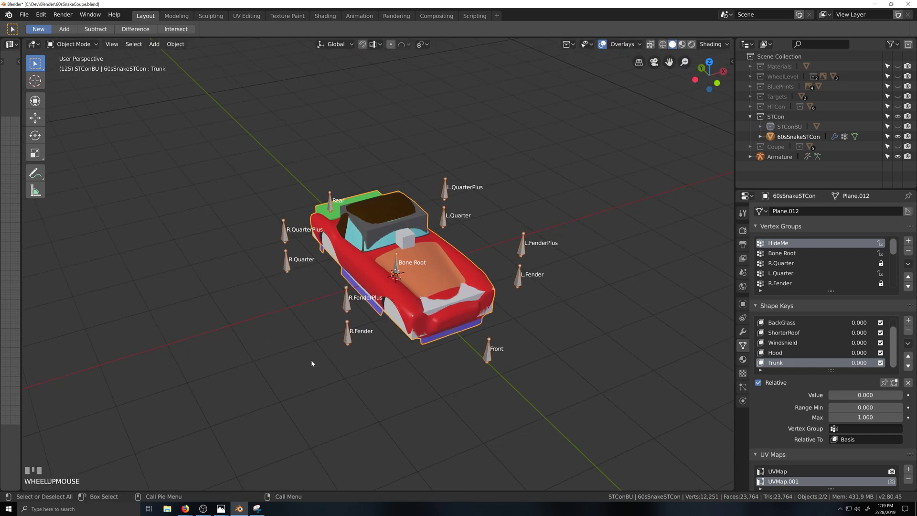
Start an FBX export of the selected objects and pick 60sSnakeHT.fbx in the FBX_Files folder as the file name basis.
key("F4")
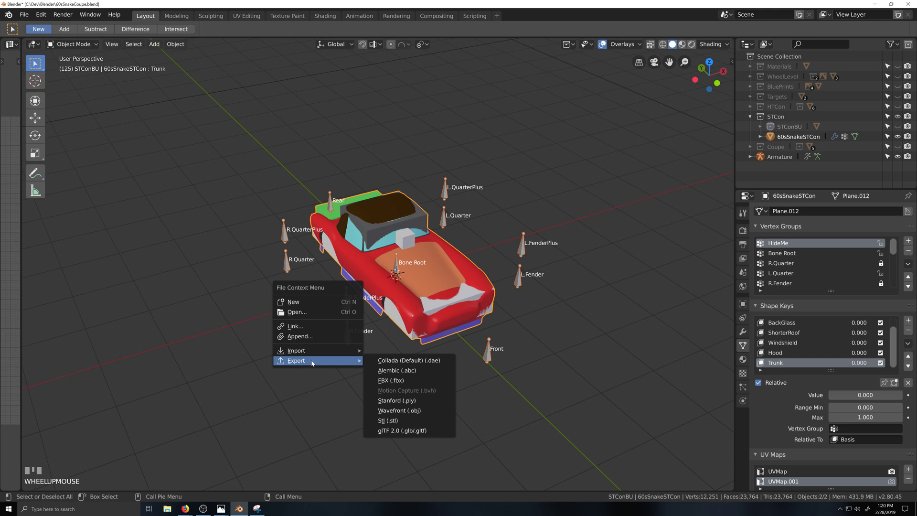
left_click(384, 381)
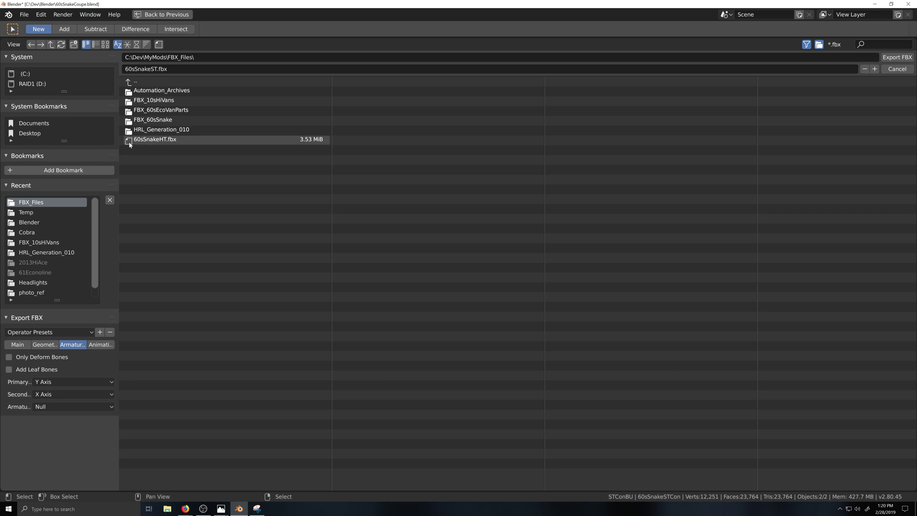
left_click_drag(134, 143, 136, 140)
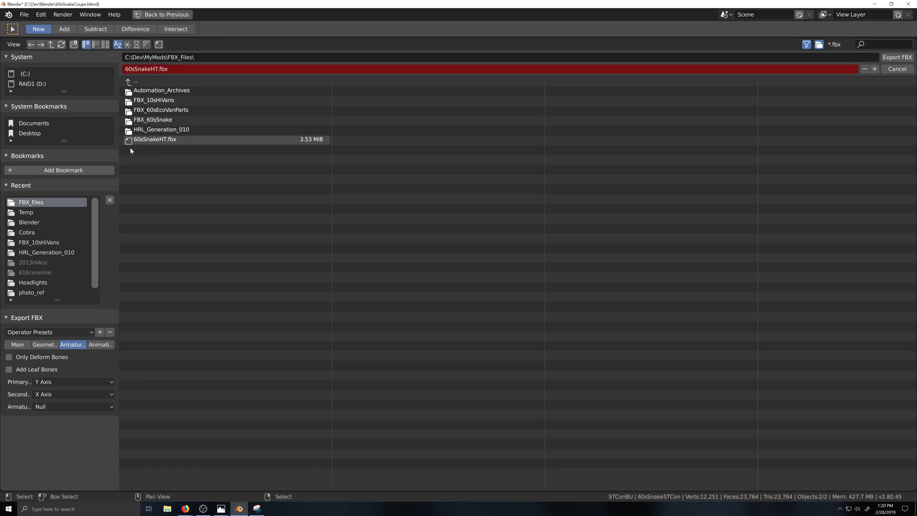
Check the contents of the HRL_60sSnake folder inside MyMods in File Explorer and close that window.
left_click(167, 509)
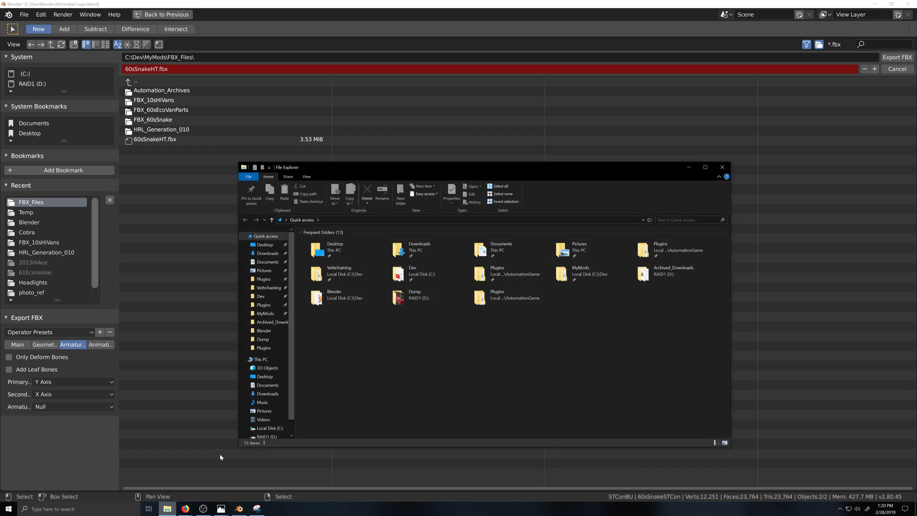
left_click(265, 313)
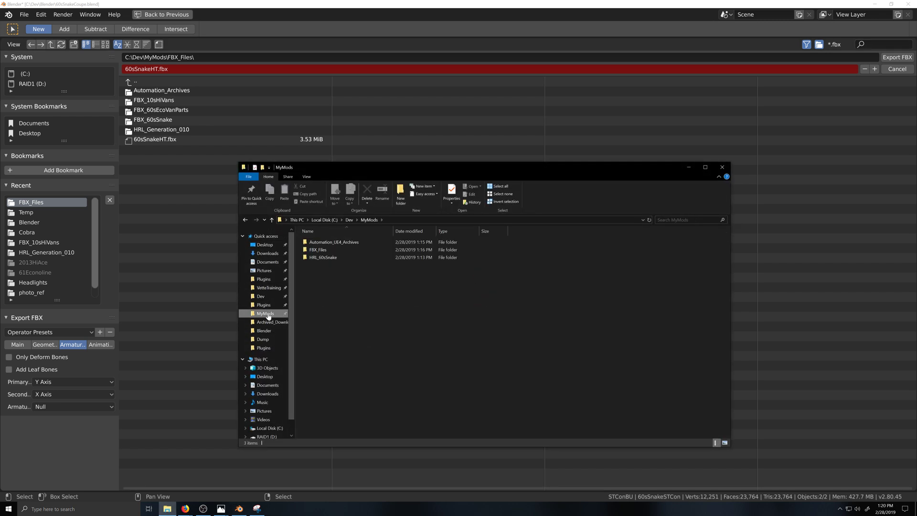
double_click(316, 258)
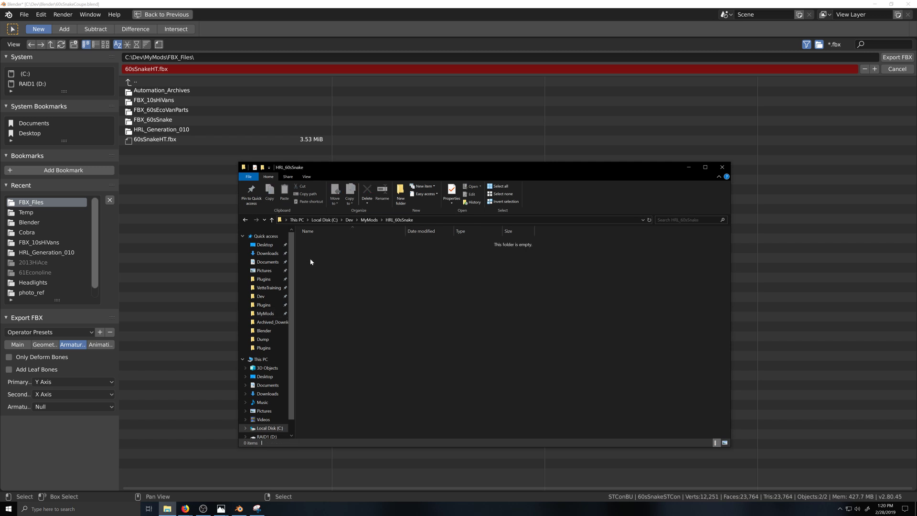
left_click(245, 220)
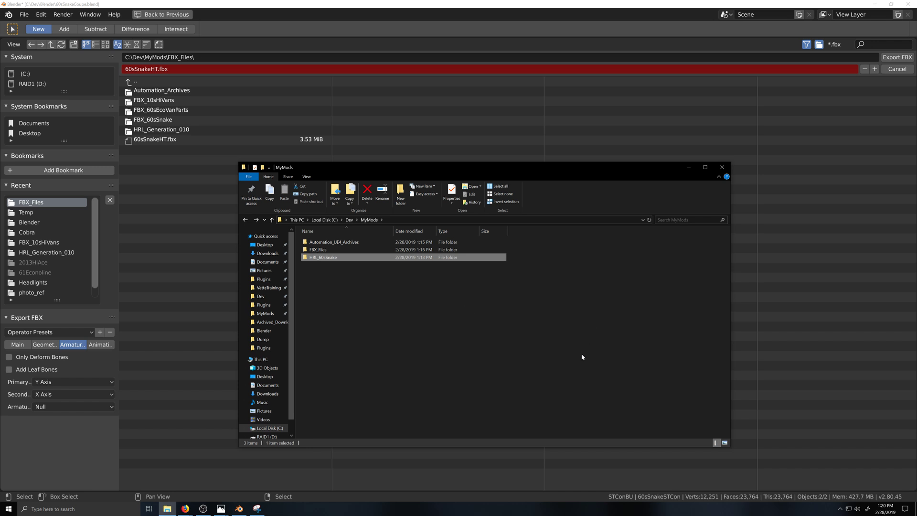
left_click(716, 168)
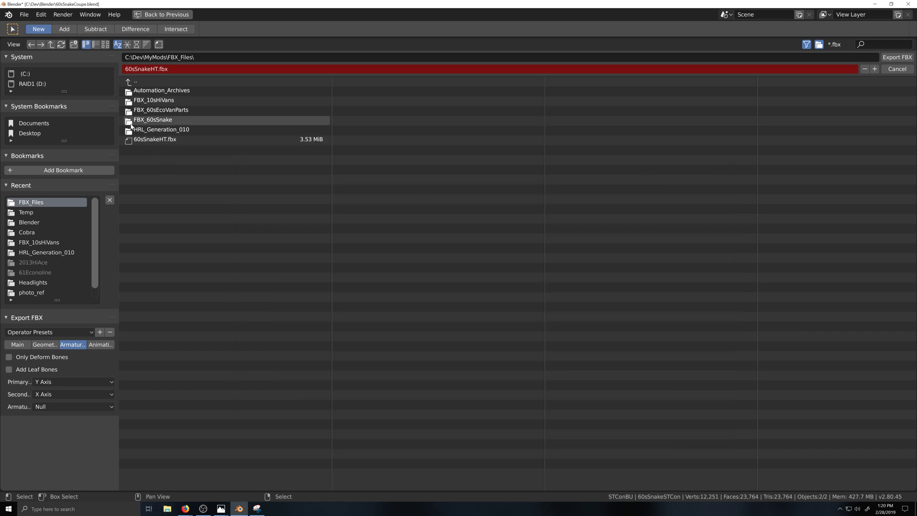
Set the export destination to the FBX_60sSnake folder and name the file 60sSnakeST.fbx.
left_click(139, 121)
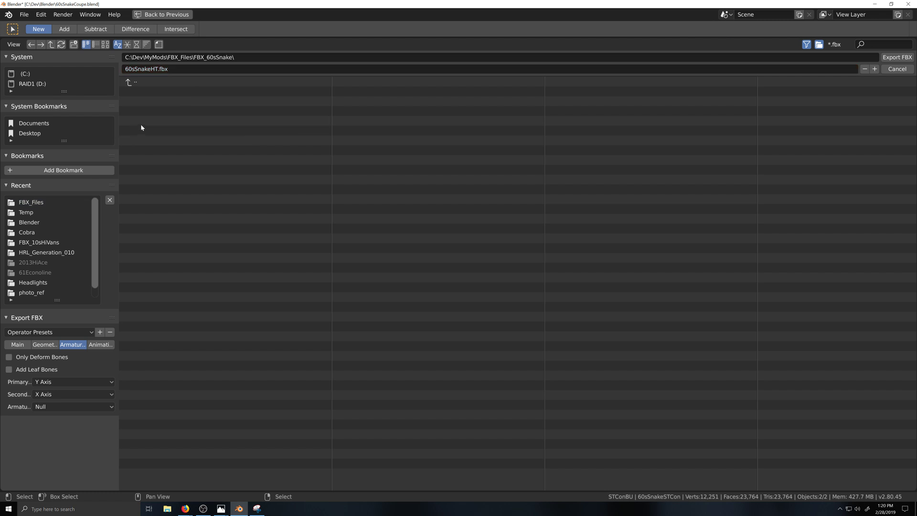
left_click(161, 70)
key("Right")
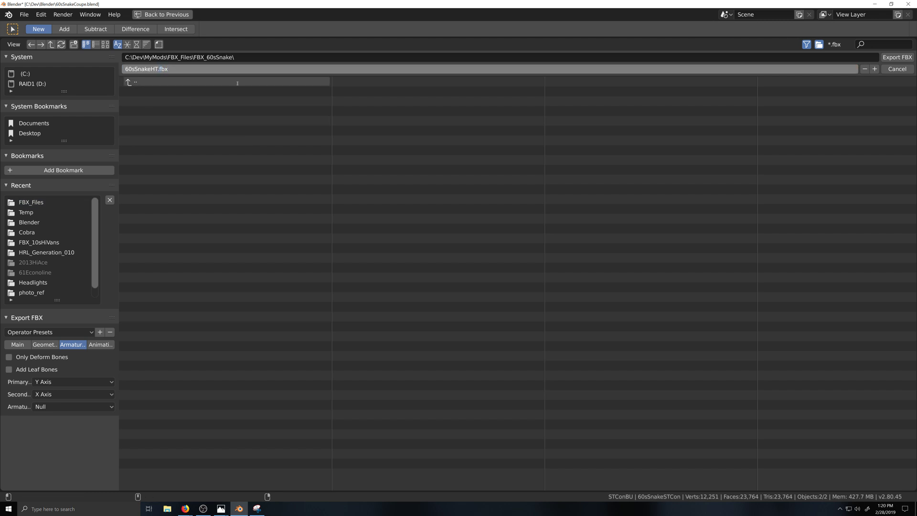
key("BackSpace")
type("S")
Review the Geometry and Main export options, export the FBX with Selected Objects enabled, and deselect all objects.
left_click(45, 344)
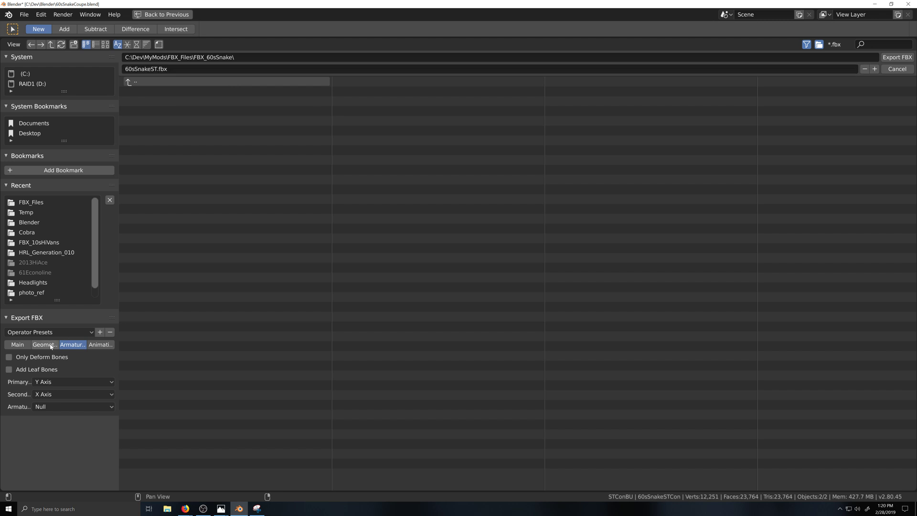
left_click(45, 344)
left_click(18, 344)
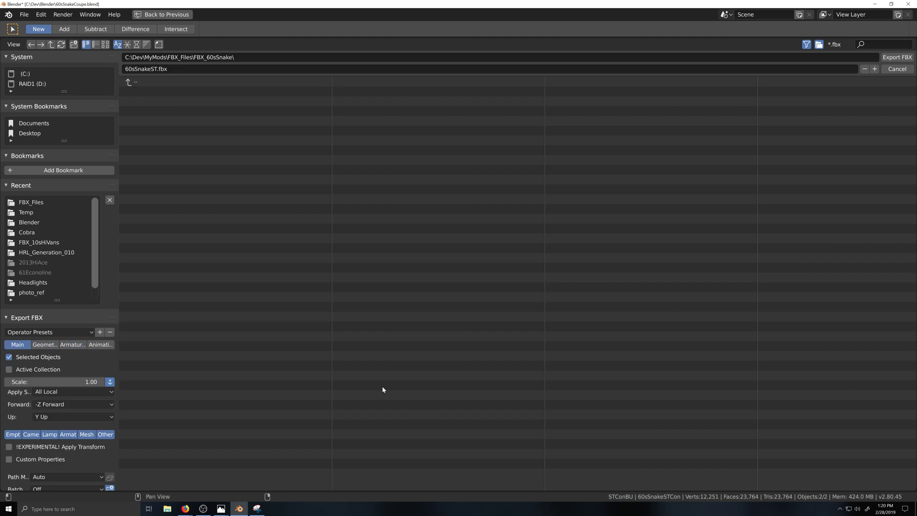
left_click(898, 57)
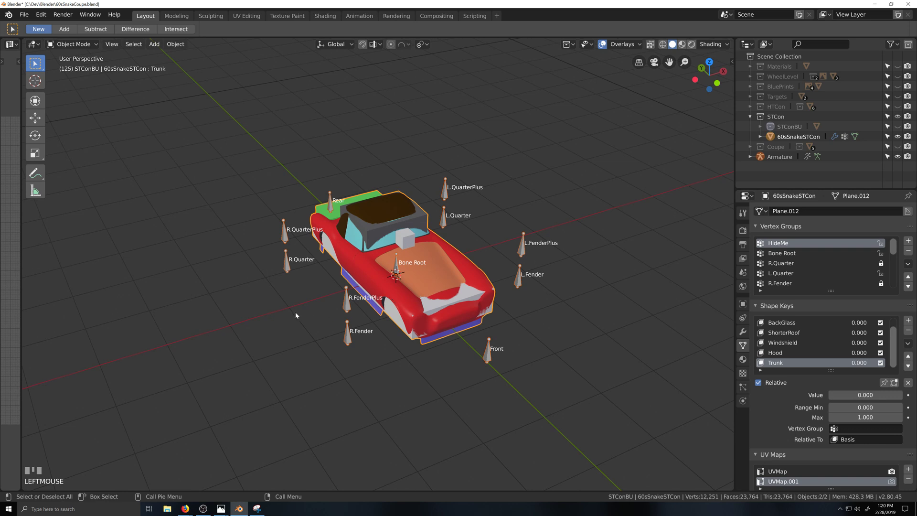
left_click(284, 334)
Switch to File Explorer, check the HRL_60sSnake folder inside MyMods, and open the Automation_UE4_Archives folder.
left_click(167, 509)
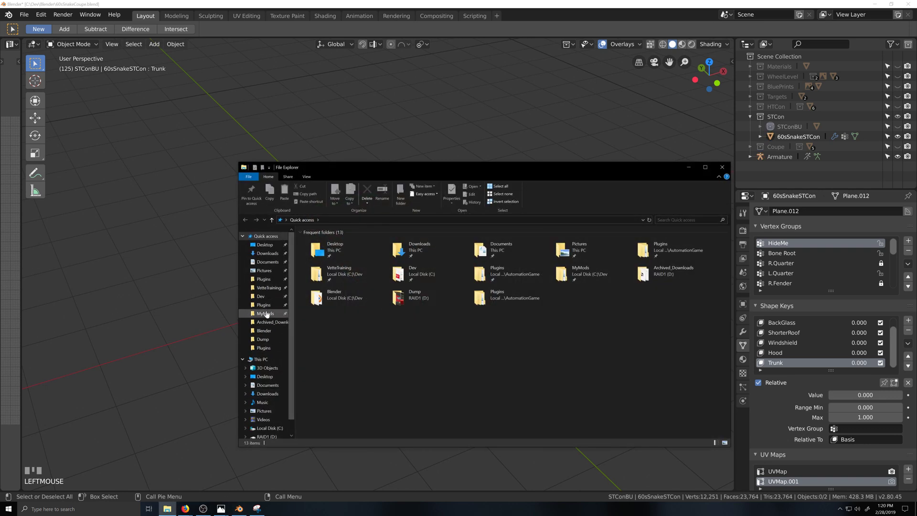
left_click(265, 313)
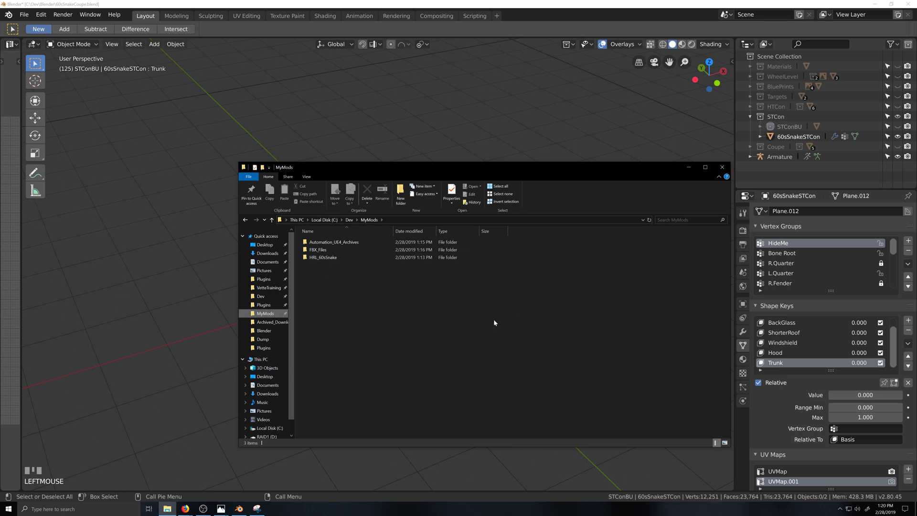
double_click(321, 258)
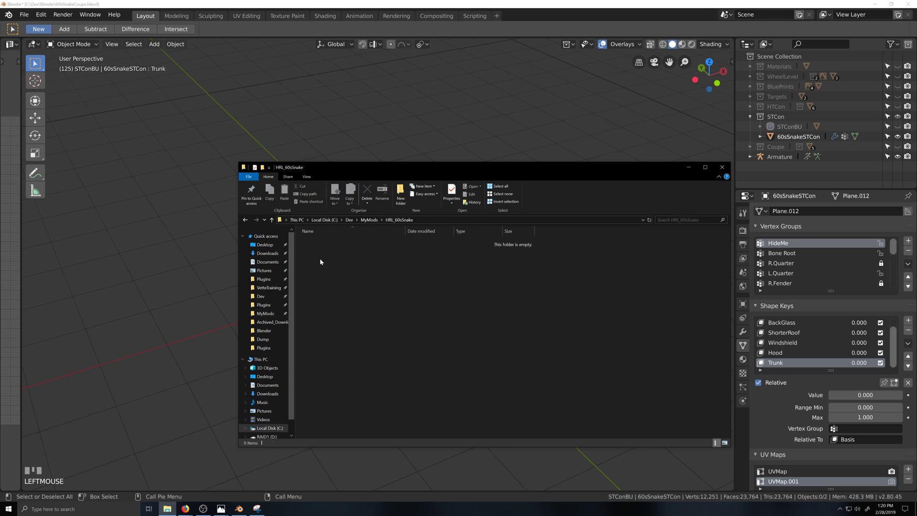
left_click(245, 220)
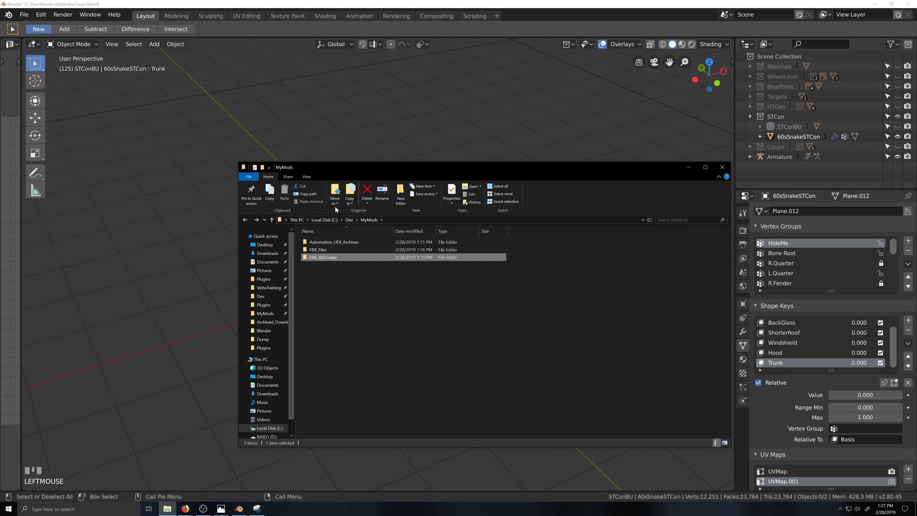
double_click(330, 242)
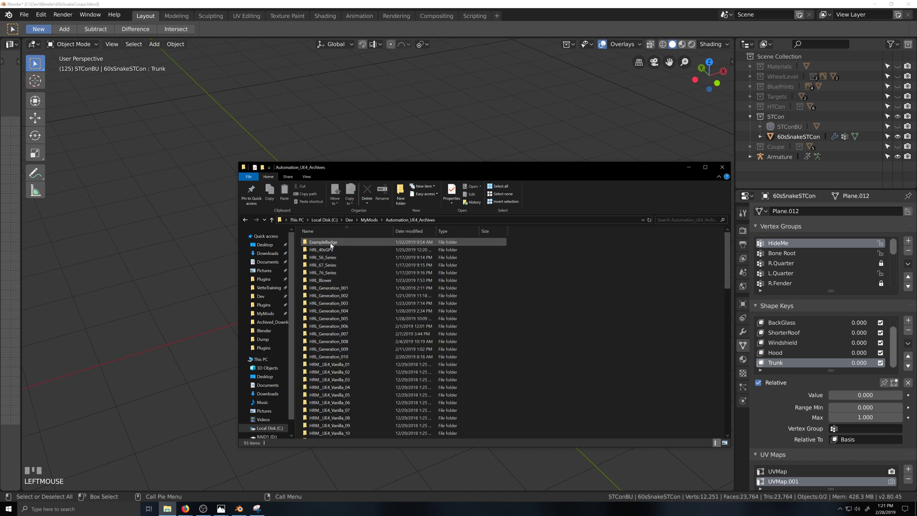
Browse the HRL_67_Series archive folder and FBX_10sHiVans inside FBX_Files, and return to MyMods.
double_click(325, 265)
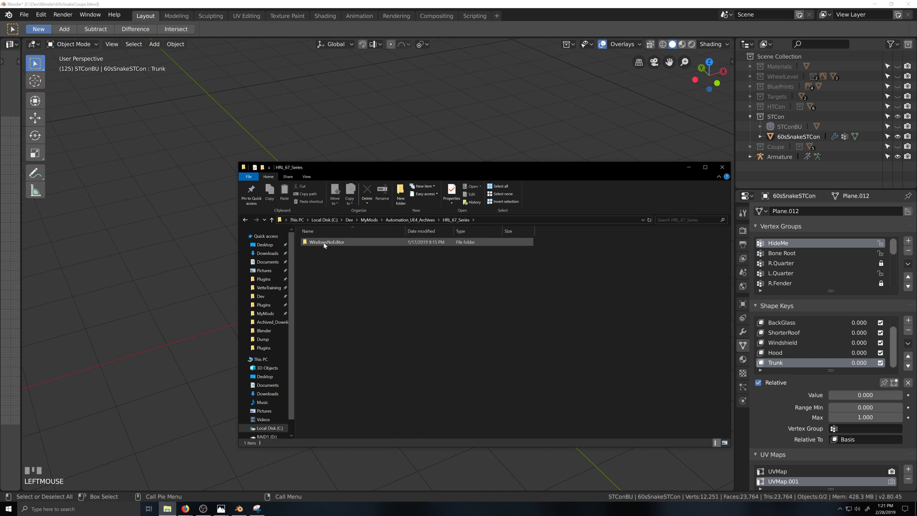
key("alt+Left")
key("alt+Left")
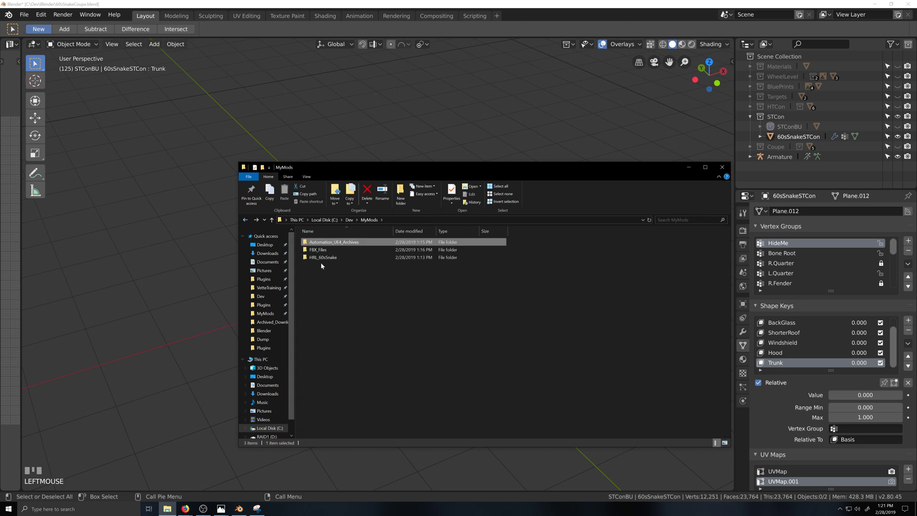
double_click(319, 250)
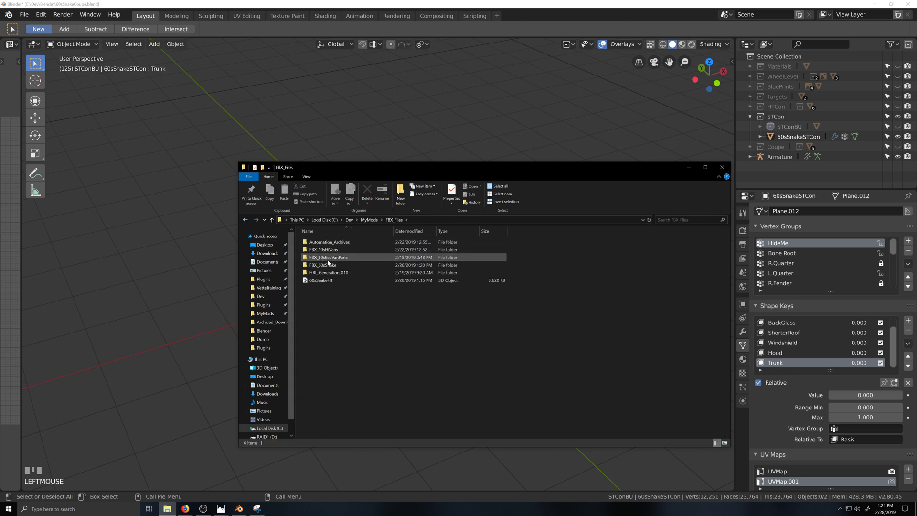
double_click(325, 250)
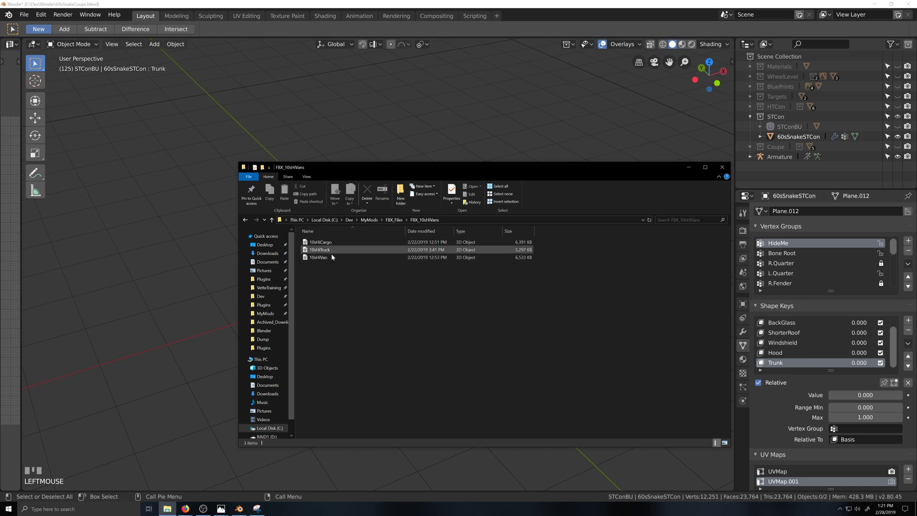
left_click(245, 221)
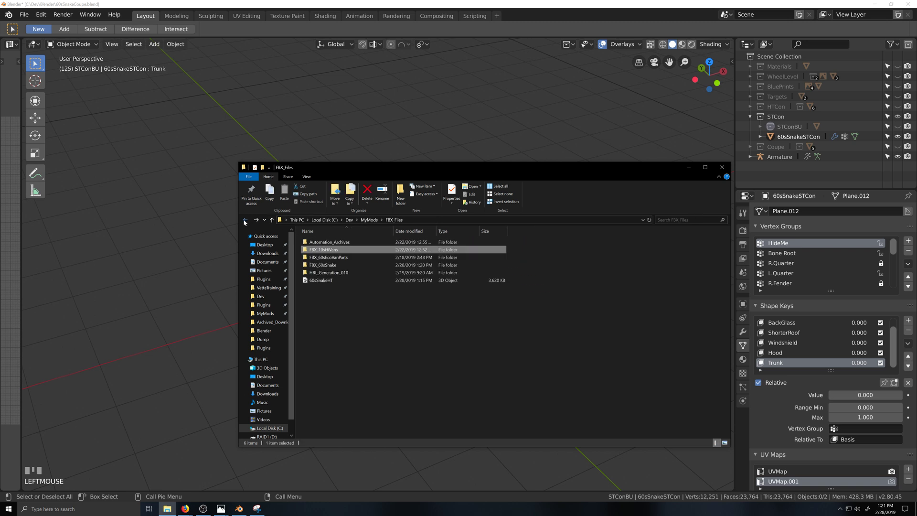
left_click(245, 220)
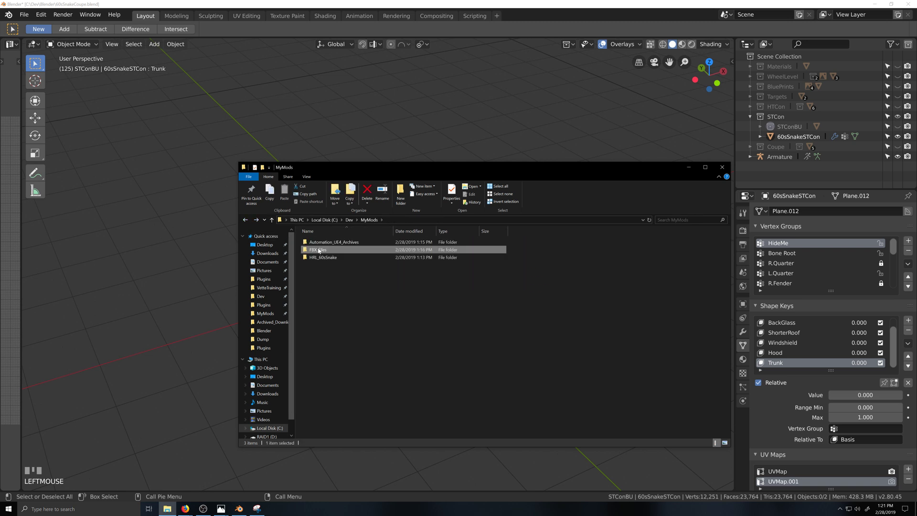
Move the 60sSnakeHT file from FBX_Files into the FBX_60sSnake folder, check that folder, and close File Explorer.
double_click(319, 250)
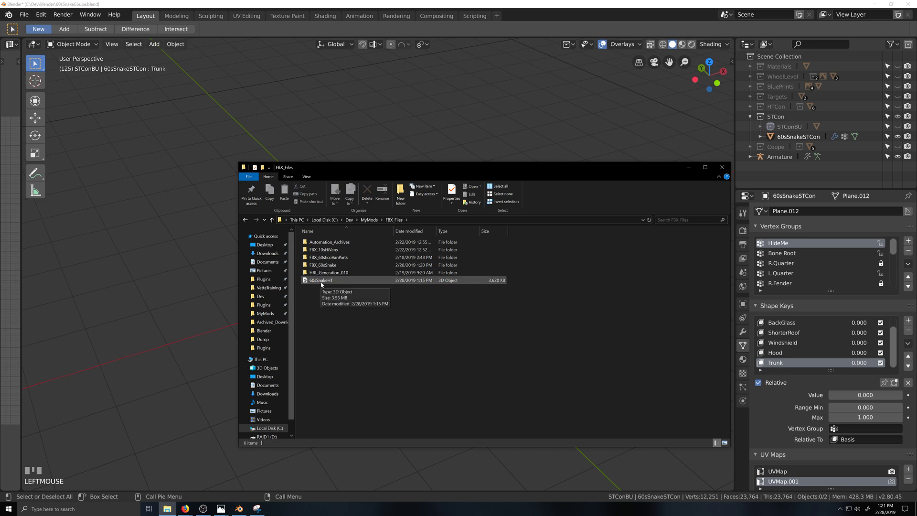
double_click(324, 265)
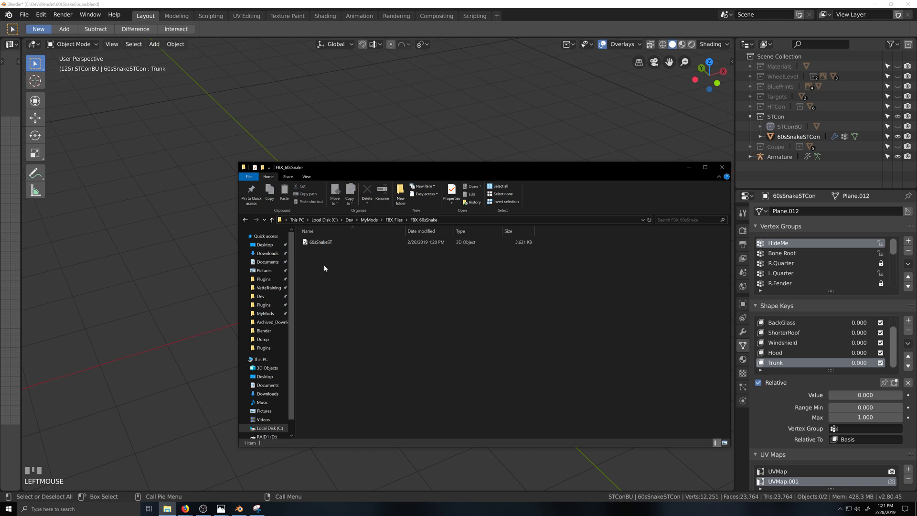
left_click(245, 220)
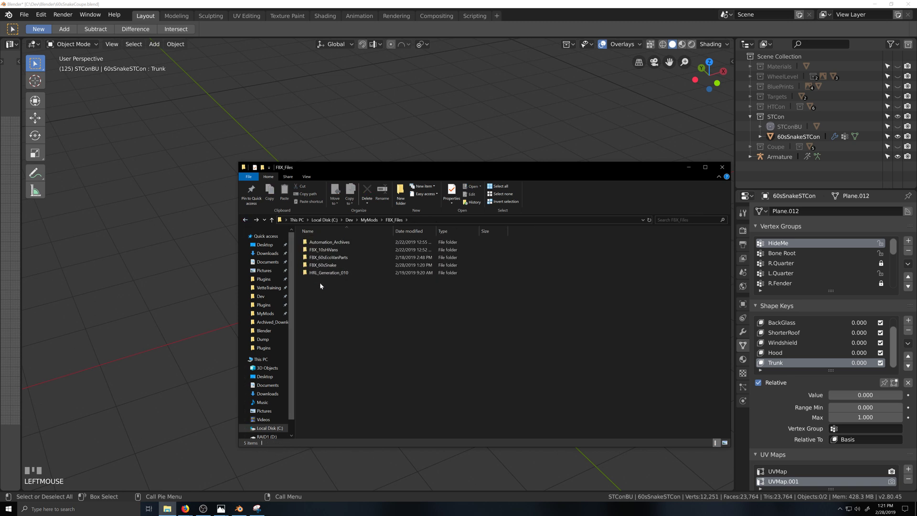
double_click(315, 264)
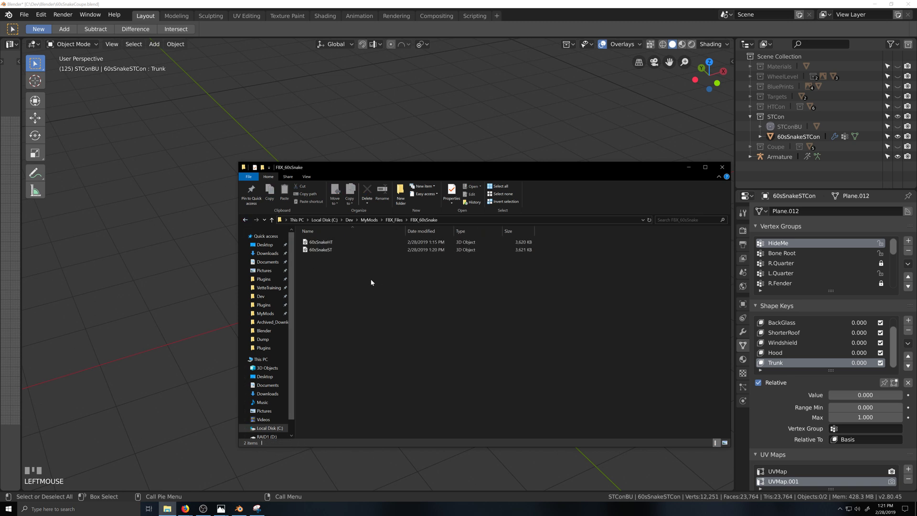
left_click(722, 167)
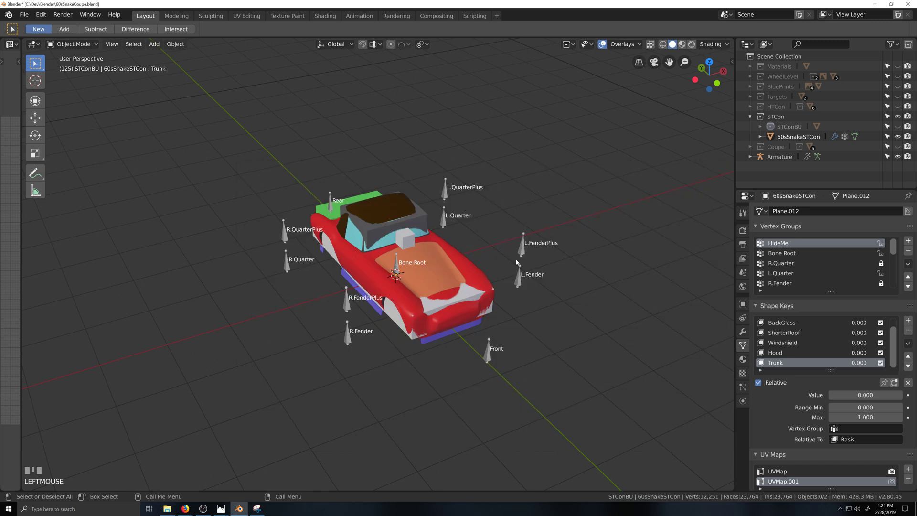
Minimize Blender, launch Unreal Engine from the desktop, and open the second AutomationGame project, the one with the black thumbnail.
scroll(459, 365, "up", 2)
scroll(459, 366, "down", 2)
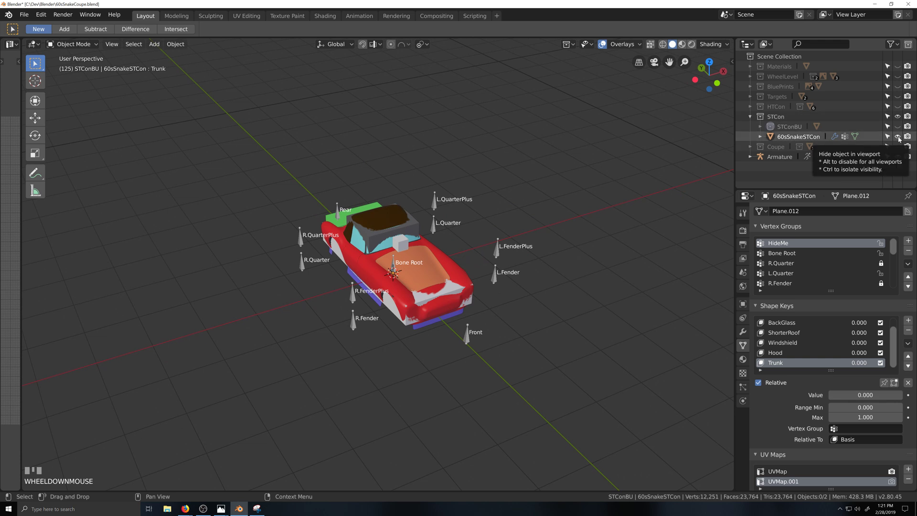
left_click(876, 5)
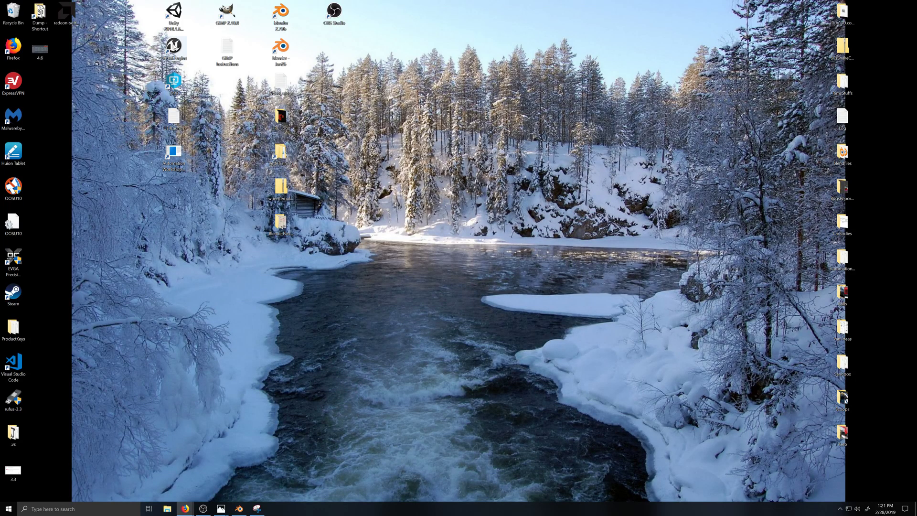
left_click(173, 48)
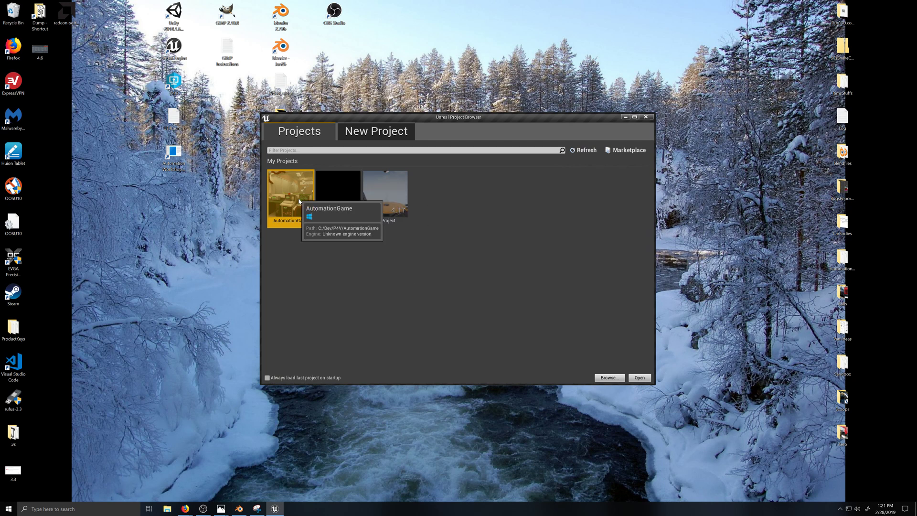
left_click(344, 200)
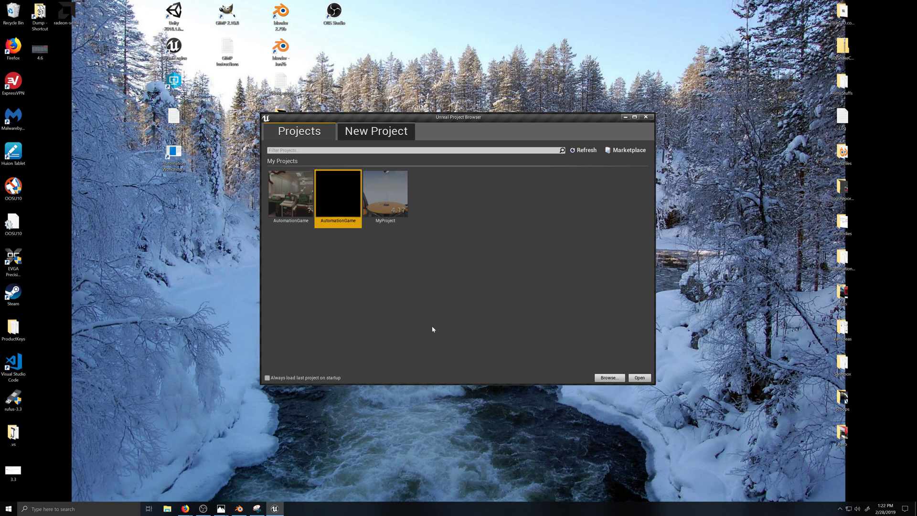
left_click(640, 378)
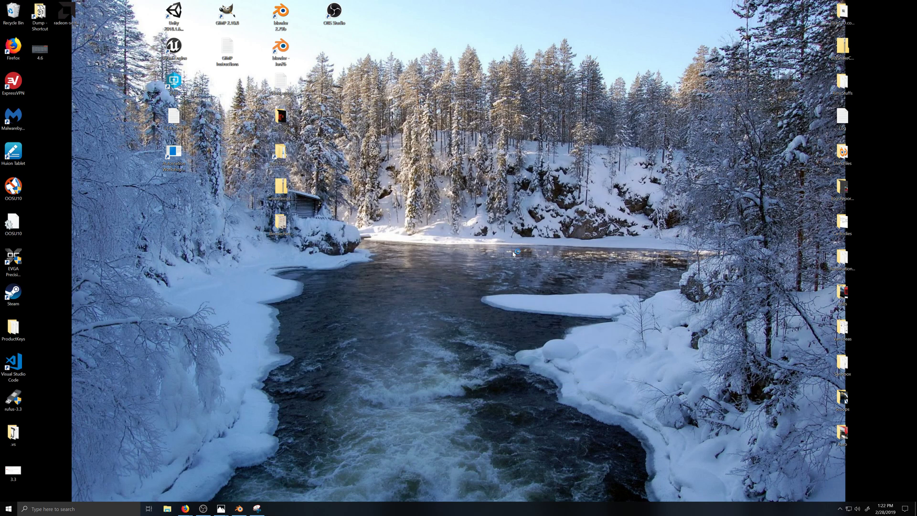
Switch back to Blender, collapse and hide the STCon collection, and show the Coupe collection.
left_click(239, 509)
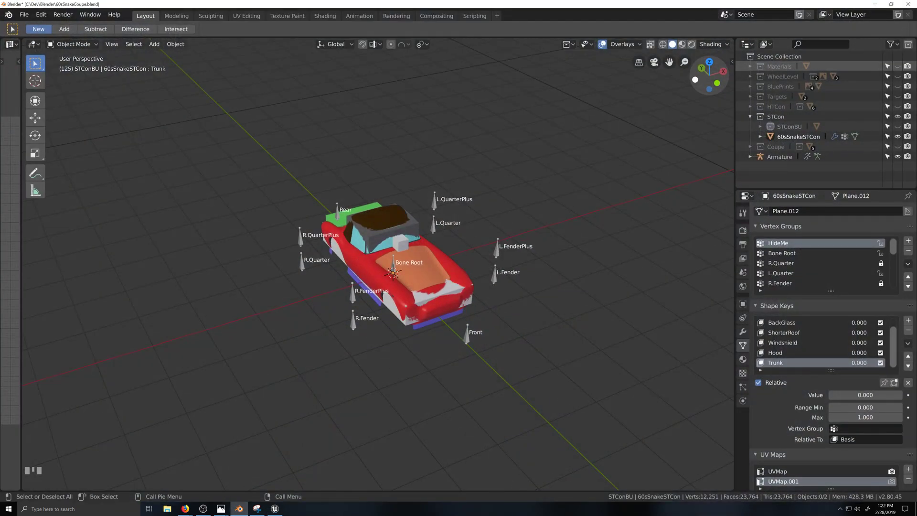
scroll(423, 361, "up", 1)
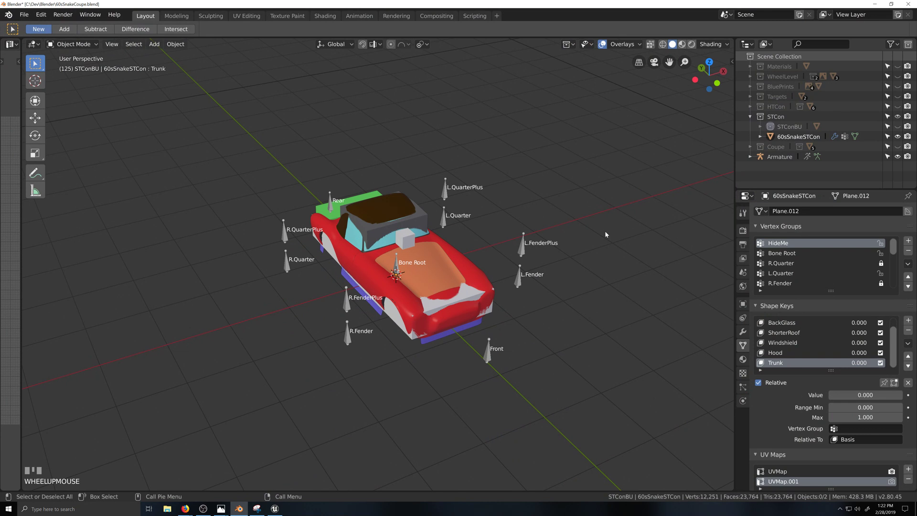
left_click(750, 117)
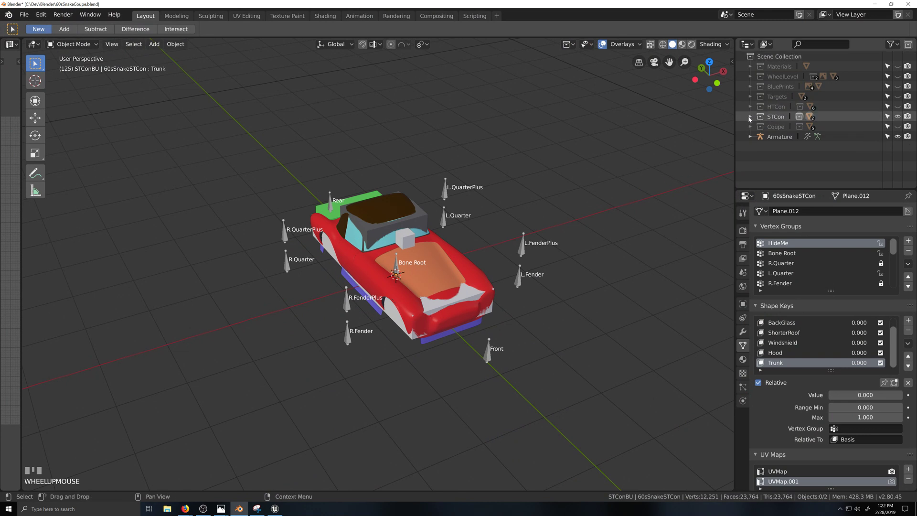
left_click(898, 116)
left_click(897, 126)
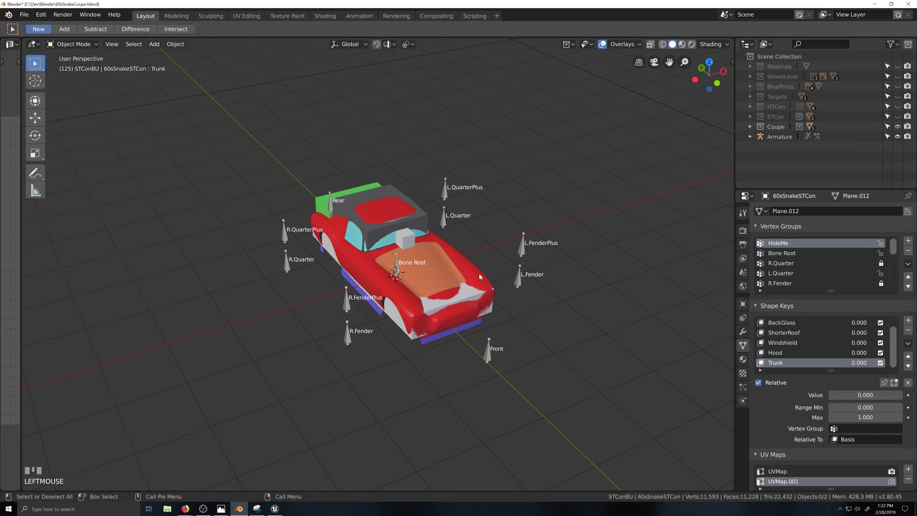
Select the 60sSnakeCoupe body, enter Edit Mode, and deselect all of its geometry.
left_click(426, 325)
key("shift+grave")
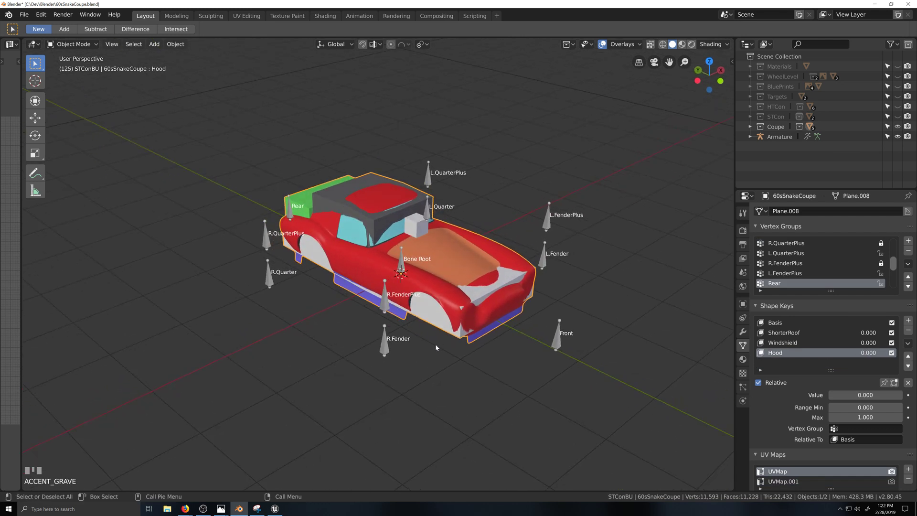
left_click(432, 333)
key("Tab")
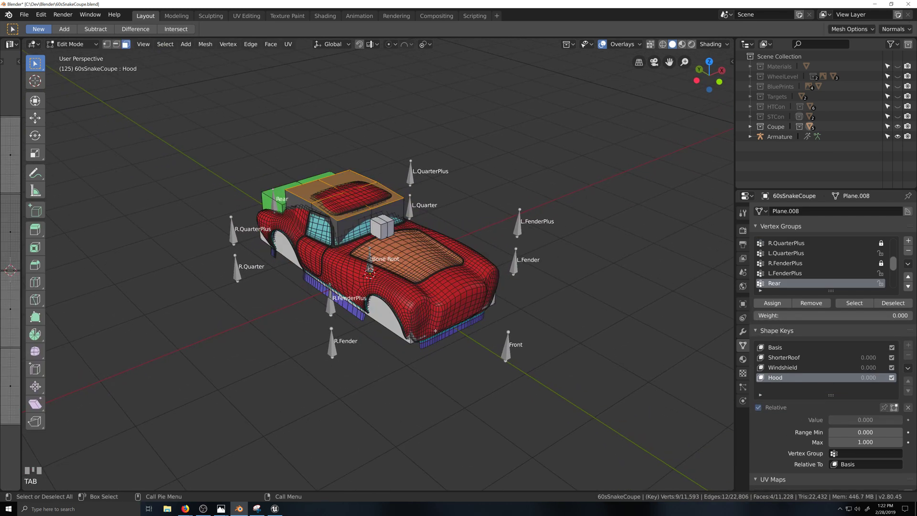
key("alt+a")
Examine the coupe mesh from below and from the front, and look through its vertex groups.
key("grave")
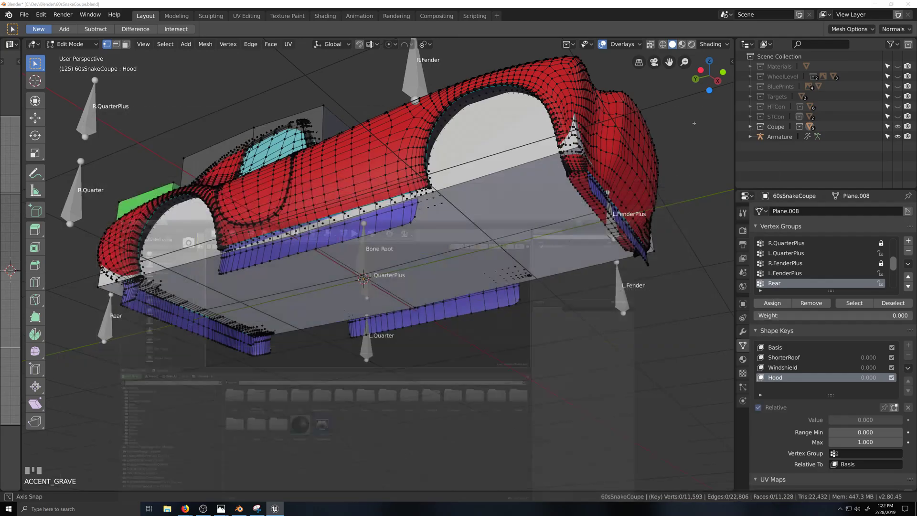
middle_click_drag(694, 123, 521, 337)
key("Escape")
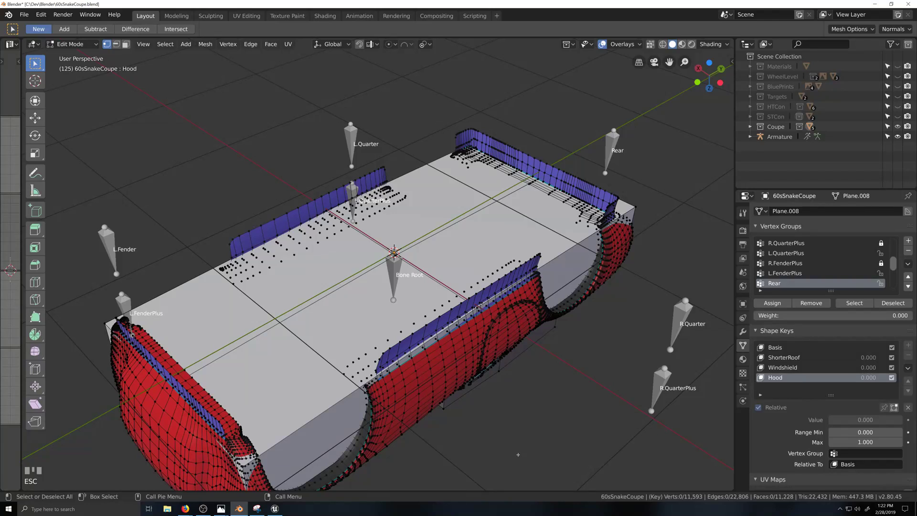
key("KP_1")
key("grave")
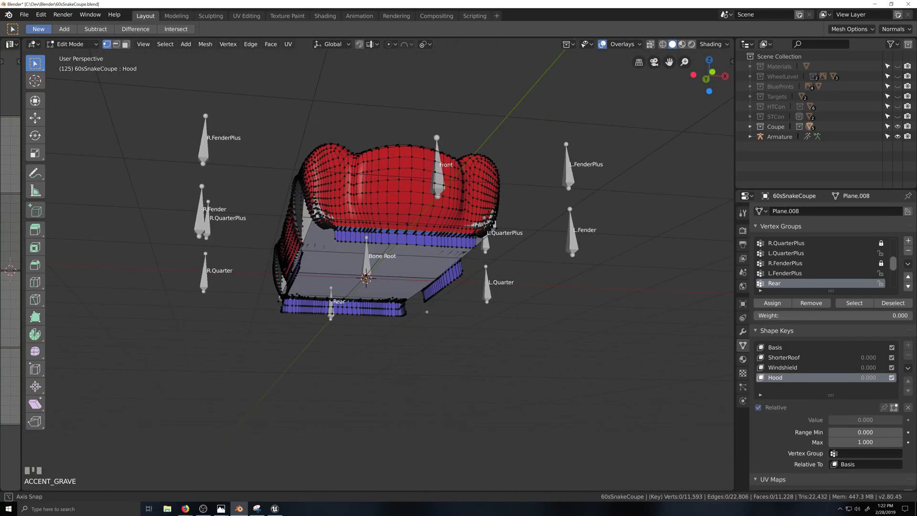
key("shift+grave")
scroll(375, 394, "up", 1)
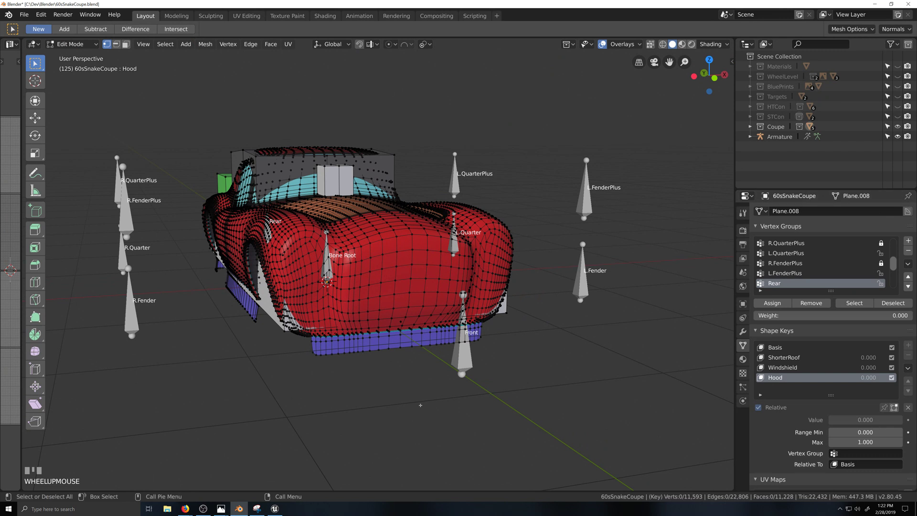
scroll(781, 254, "up", 5)
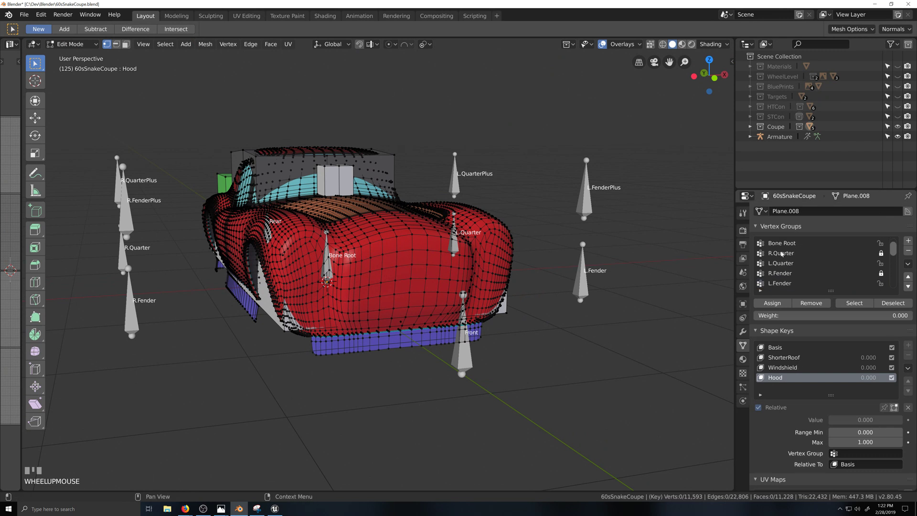
scroll(413, 345, "down", 2)
key("grave")
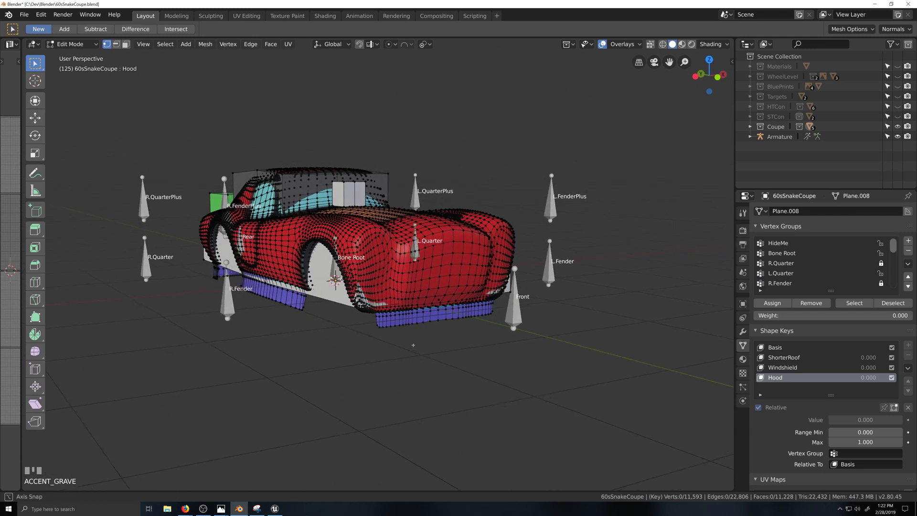
scroll(413, 346, "down", 2)
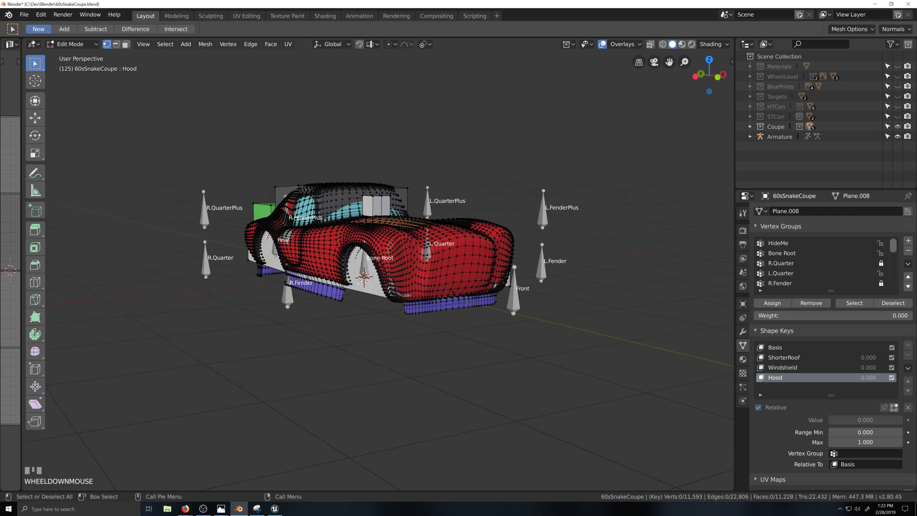
Select the vertices of the Bounds vertex group on the coupe and hide them.
left_click(743, 359)
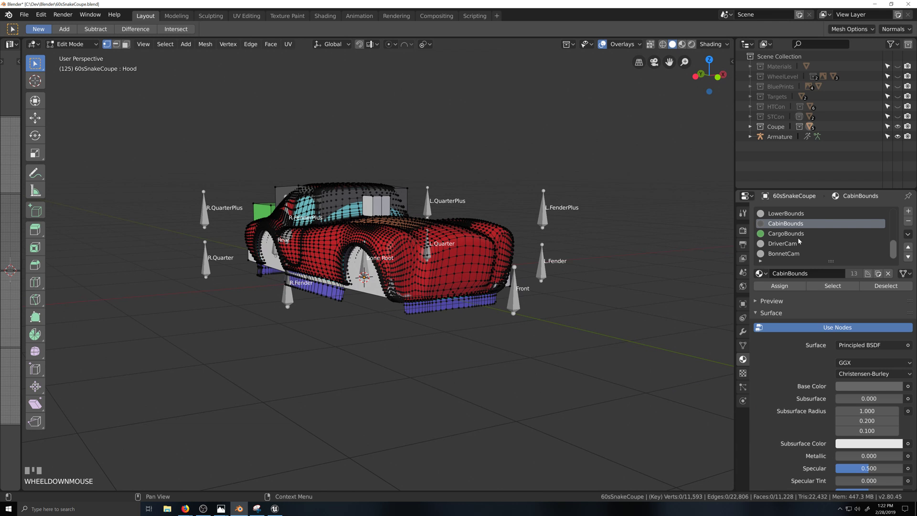
left_click(743, 346)
scroll(793, 268, "down", 5)
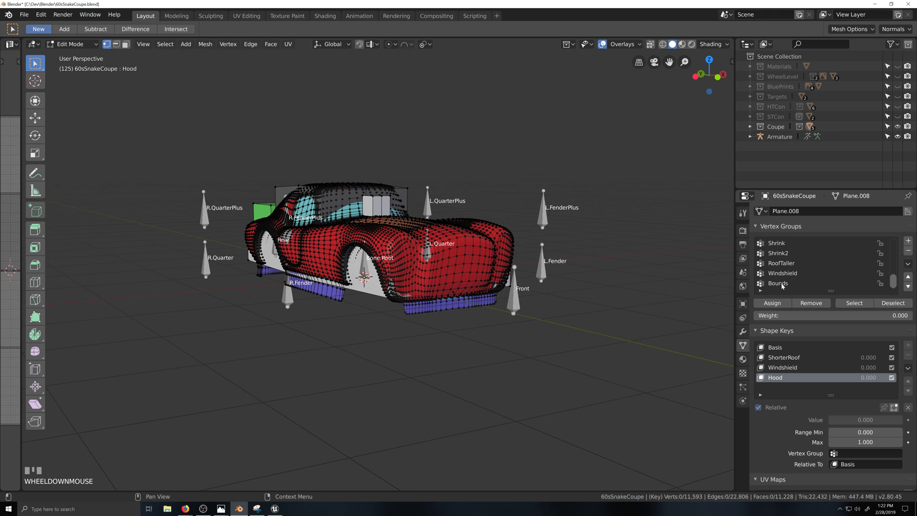
left_click(784, 284)
left_click(854, 303)
key("h")
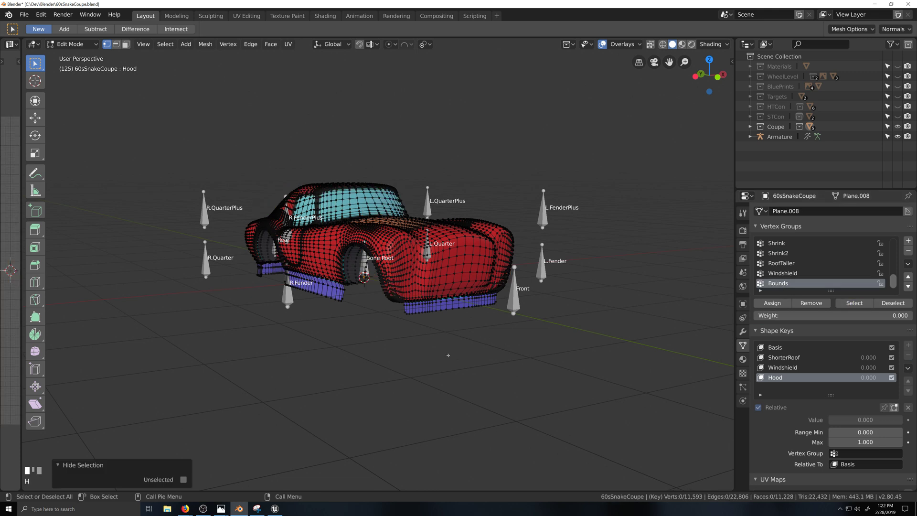
Select the HideMe group's vertices on the coupe and extend the selection to the linked strips along the sills and both ends.
scroll(442, 350, "up", 3)
key("grave")
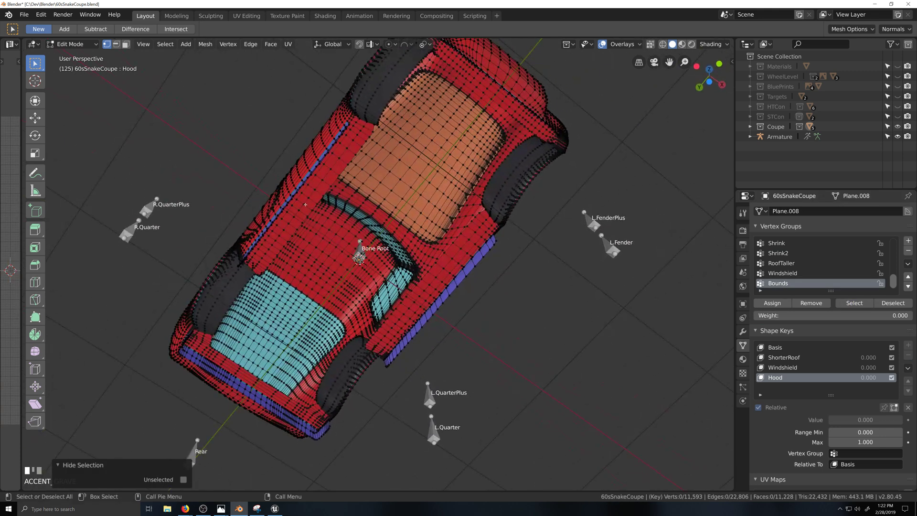
scroll(787, 263, "up", 5)
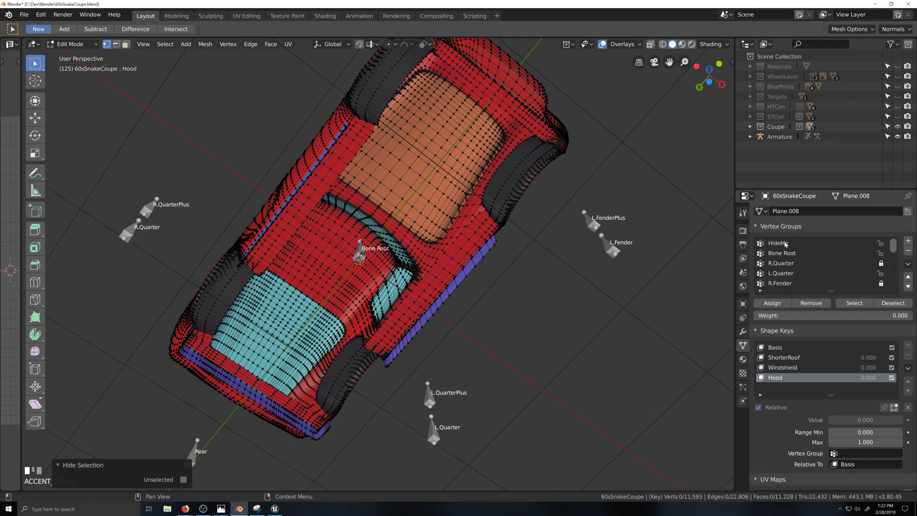
left_click(786, 243)
left_click(855, 303)
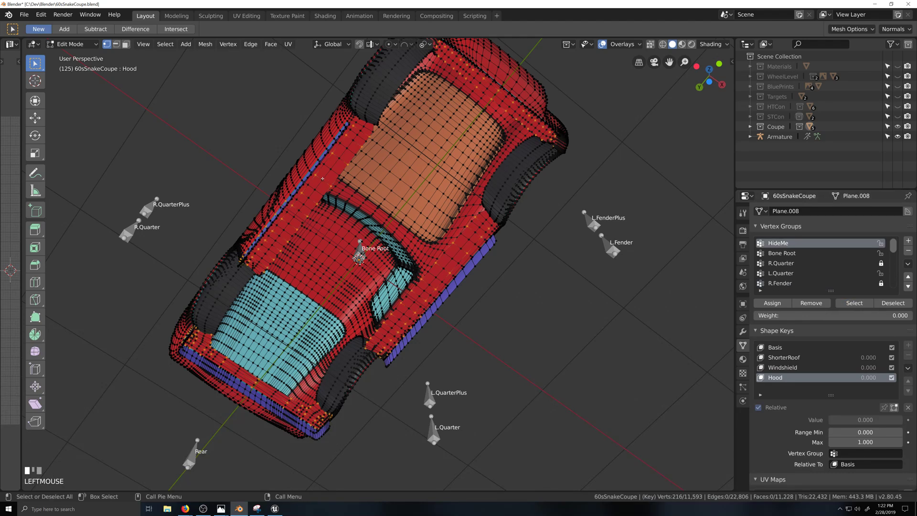
key("l")
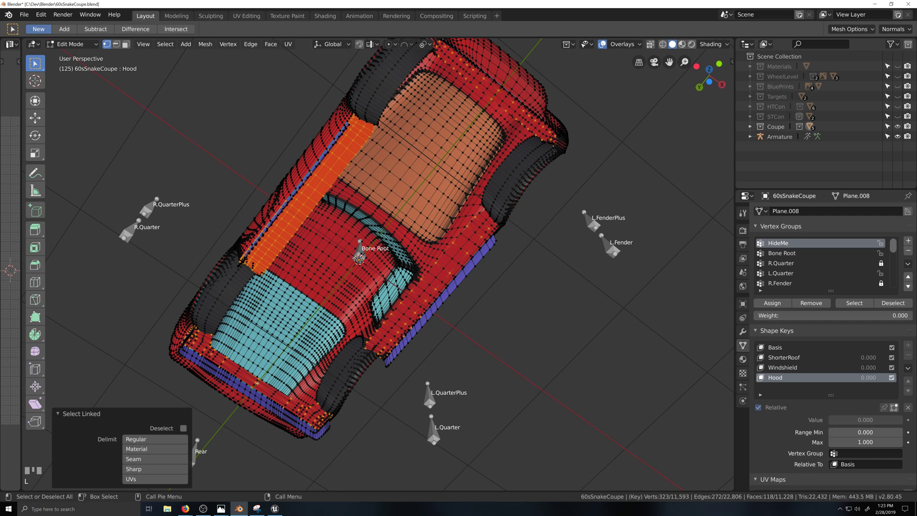
key("l")
key("l")
key("l")
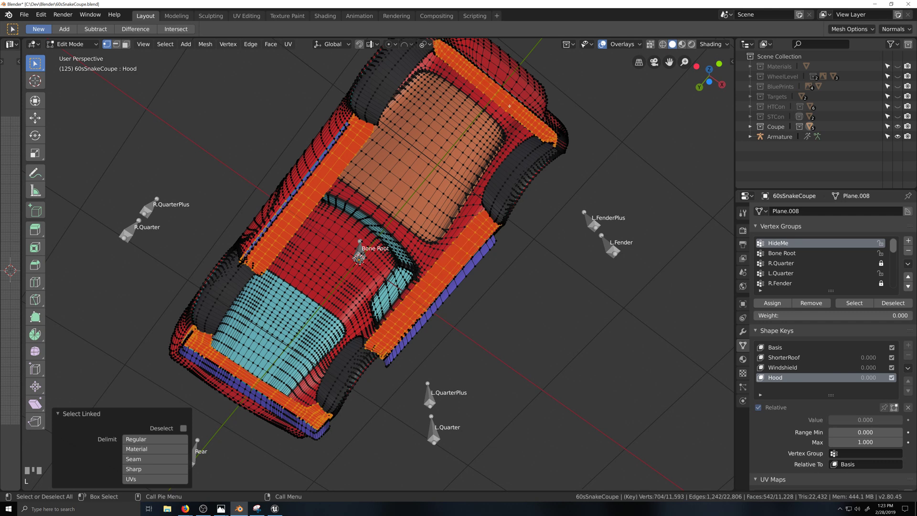
Assign the selected strips to the HideMe vertex group and hide them.
left_click(773, 303)
key("h")
scroll(516, 283, "down", 3)
middle_click_drag(508, 286, 512, 337)
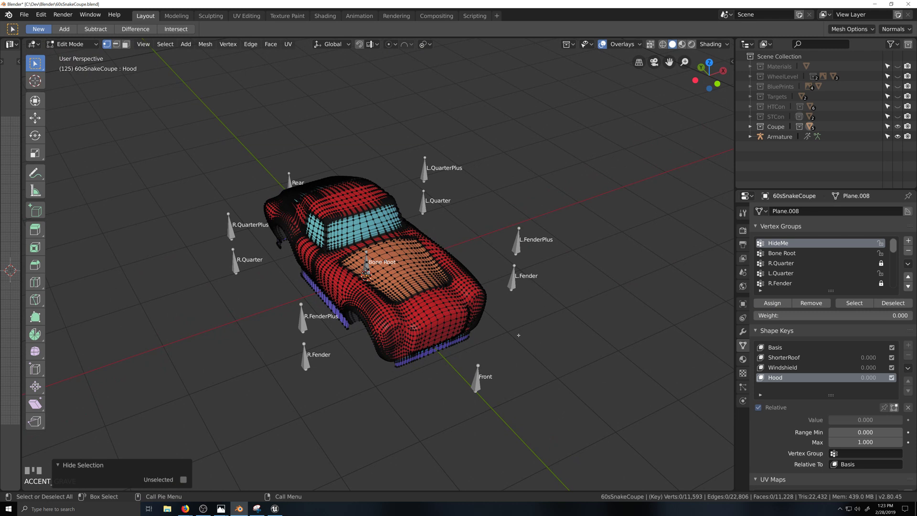
Unwrap all visible coupe geometry with the Angle Based method and enlarge the UV editor to inspect the layout.
key("a")
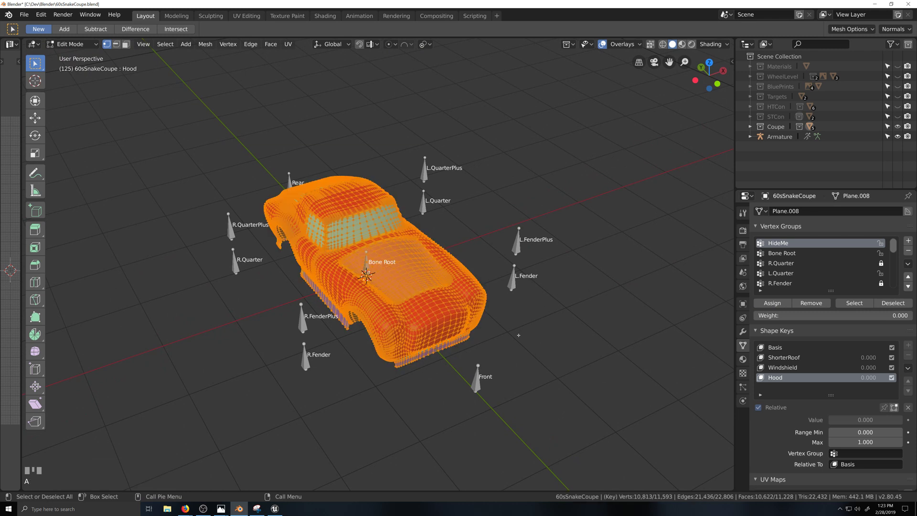
key("u")
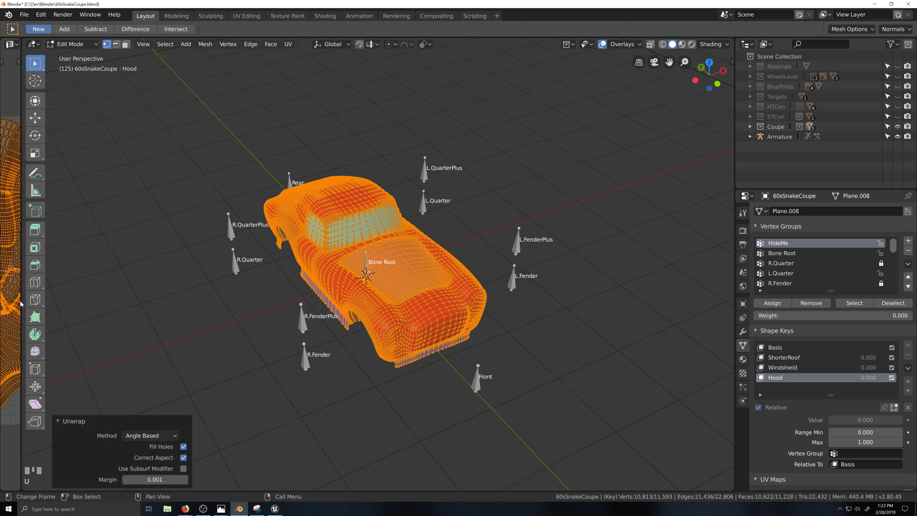
left_click_drag(23, 301, 645, 301)
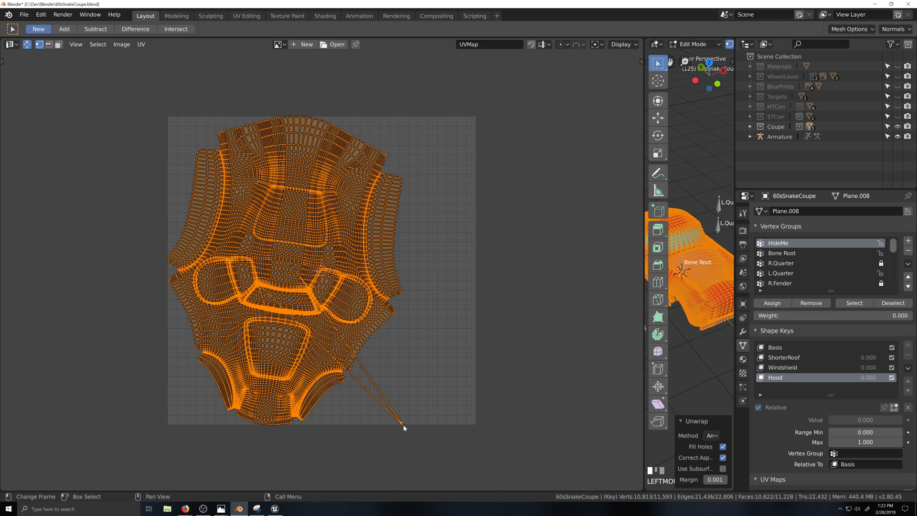
scroll(404, 425, "down", 2)
scroll(402, 425, "up", 5)
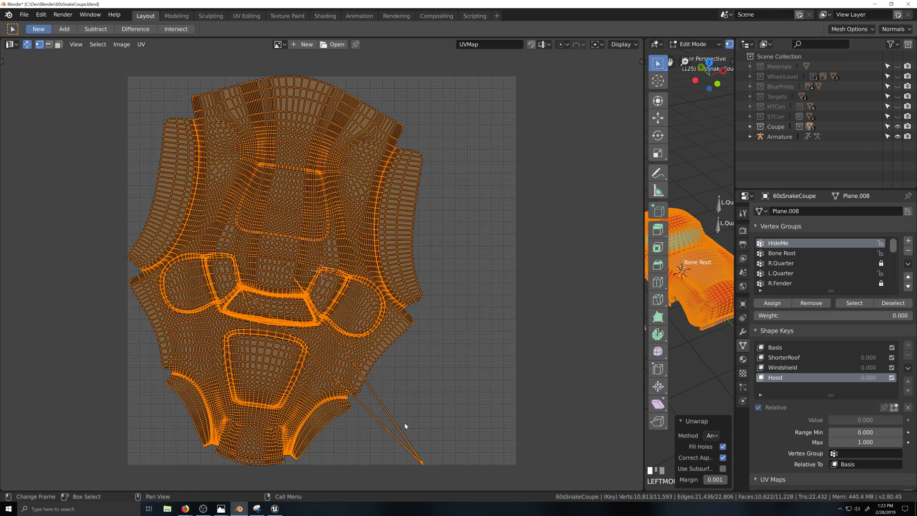
scroll(405, 422, "down", 3)
Select the stray UV vertices at the end of the long spike protruding from the body layout.
left_click_drag(644, 335, 556, 336)
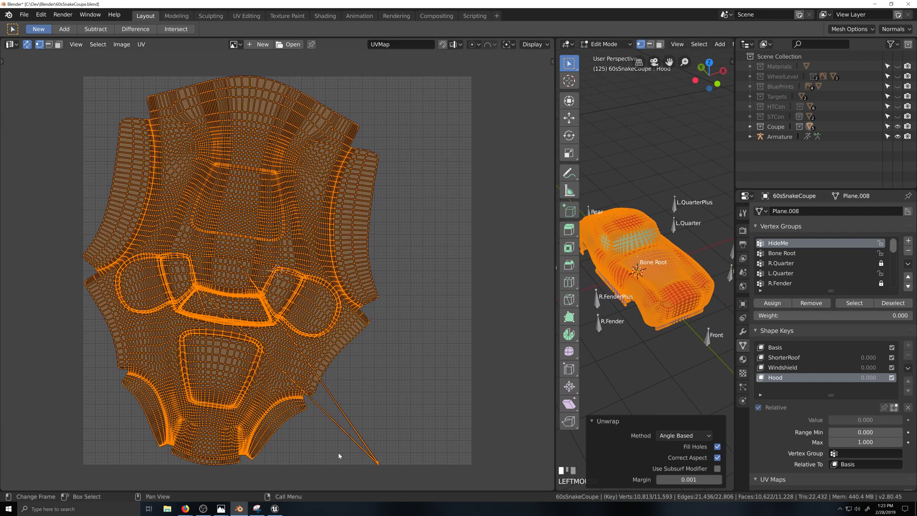
left_click_drag(340, 432, 432, 467)
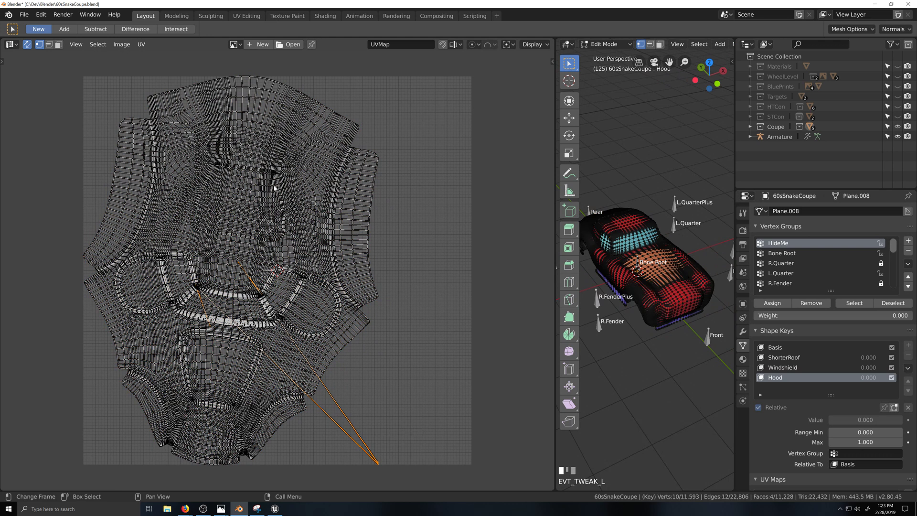
left_click(27, 44)
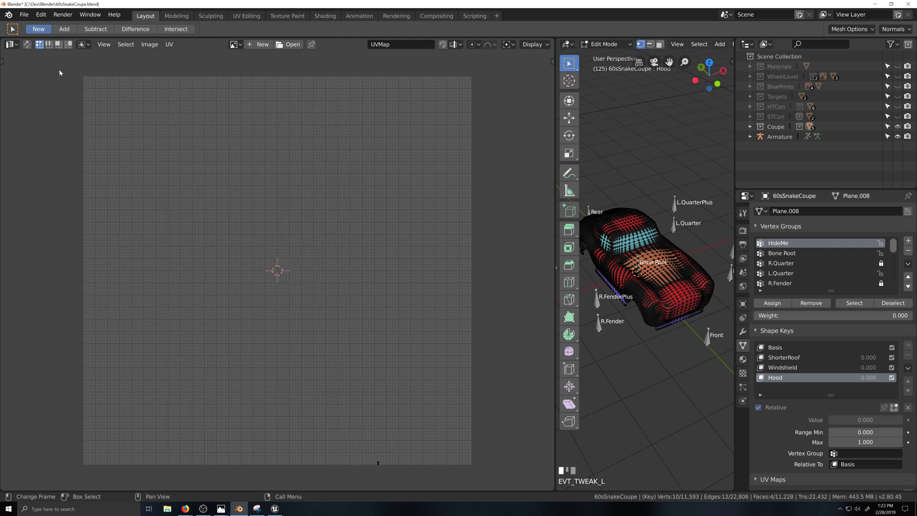
left_click(27, 44)
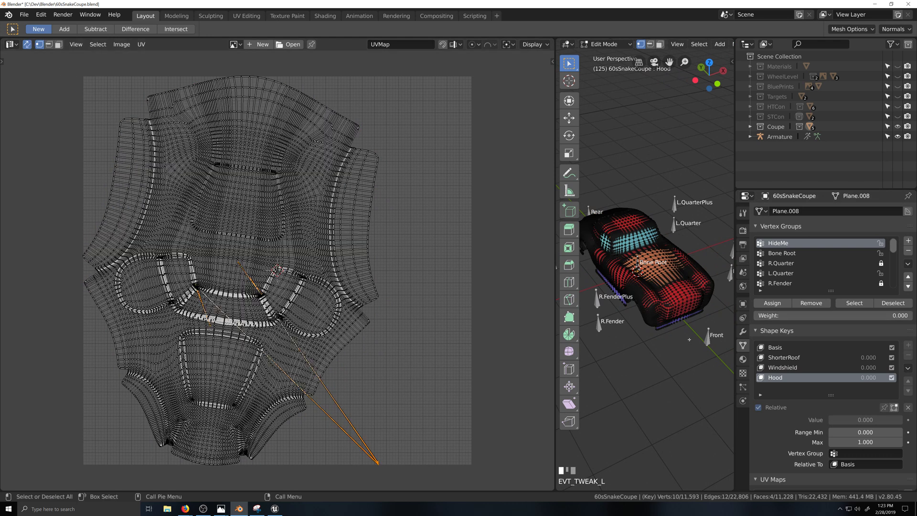
Enlarge the 3D viewport, turn on X-ray, and locate the selected stray vertices on the coupe body.
left_click_drag(556, 358, 193, 339)
scroll(520, 403, "up", 5)
key("grave")
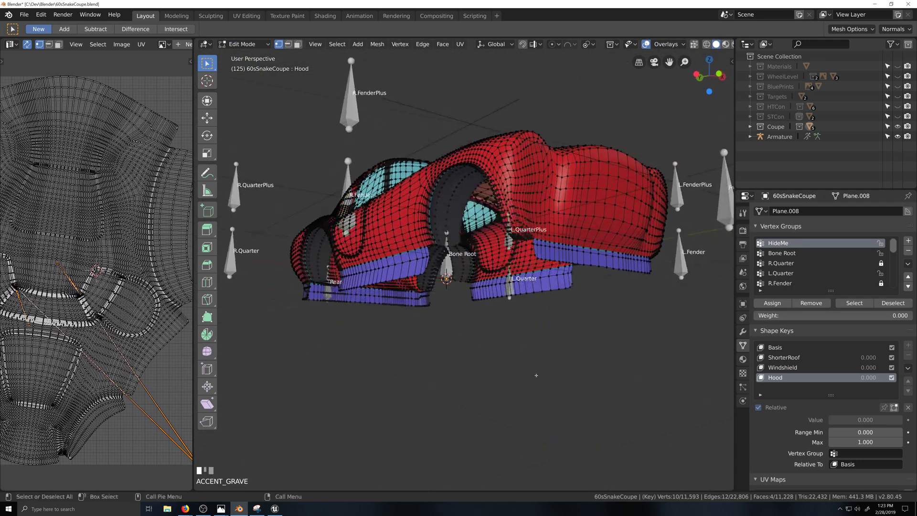
key("alt+z")
key("grave")
scroll(526, 350, "down", 3)
key("grave")
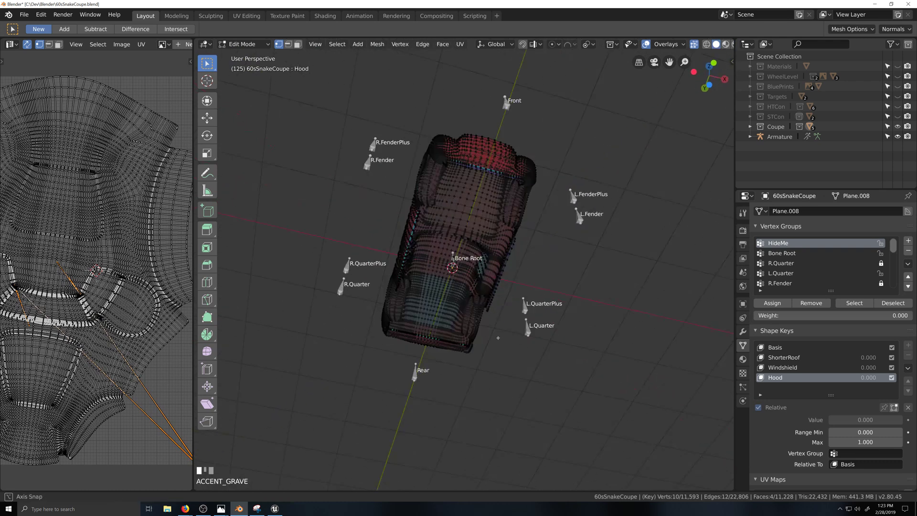
middle_click_drag(461, 329, 450, 385)
key("shift+grave")
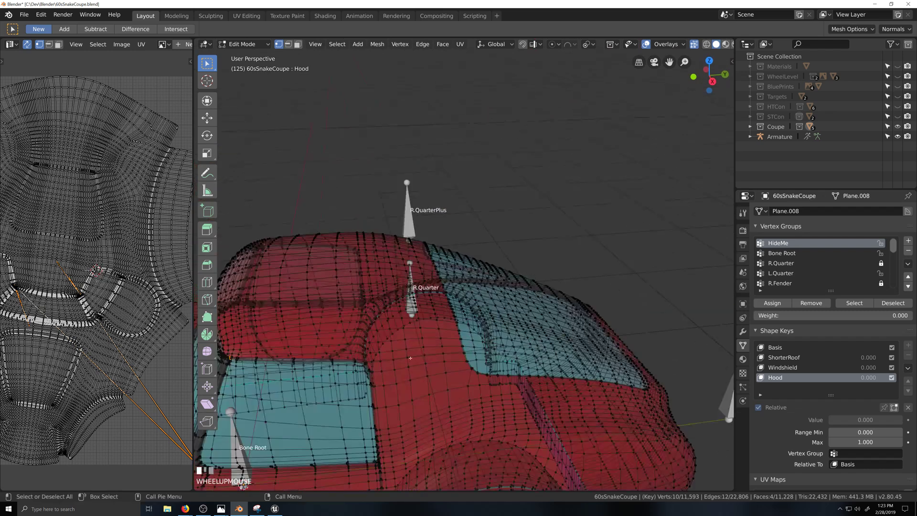
Try to move the selected stray vertices at the corner of the side window.
scroll(531, 359, "up", 2)
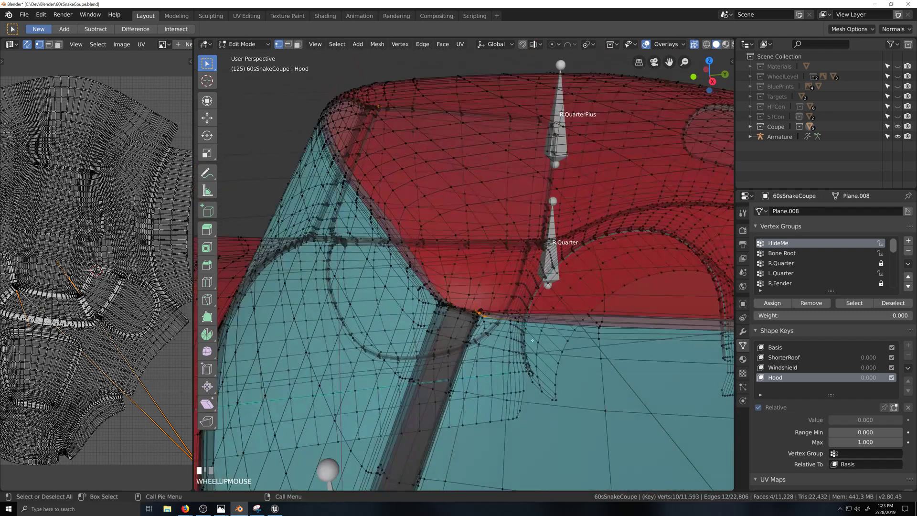
key("g")
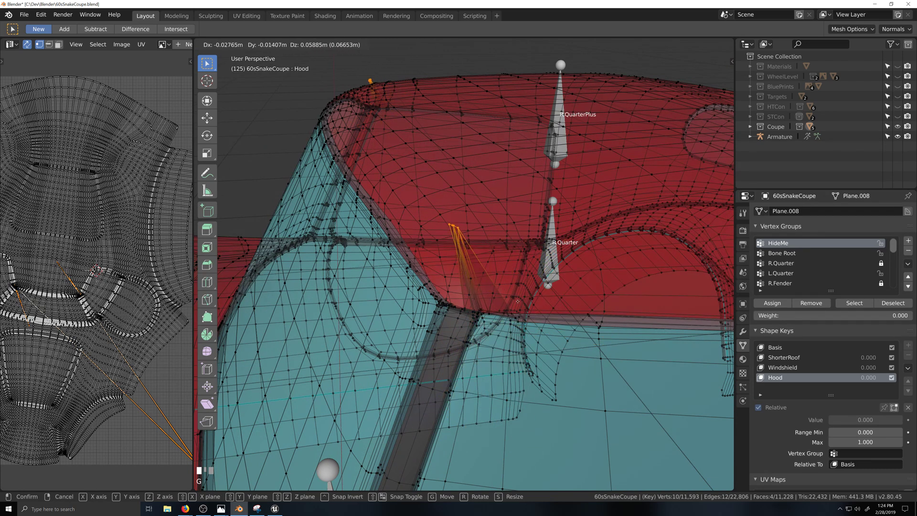
right_click(518, 305)
Select all visible coupe geometry, unwrap it again with the Angle Based method, and enlarge the UV editor.
scroll(115, 308, "down", 4)
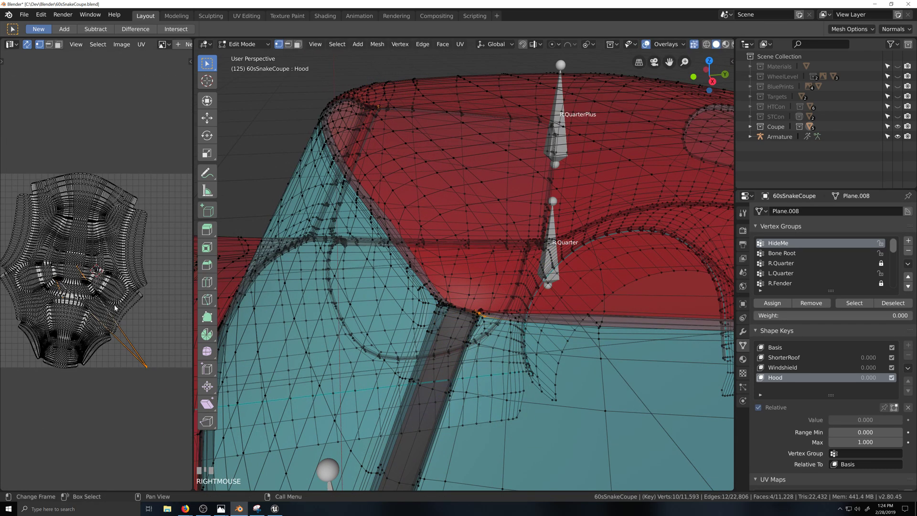
scroll(114, 308, "down", 1)
scroll(468, 323, "down", 8)
key("a")
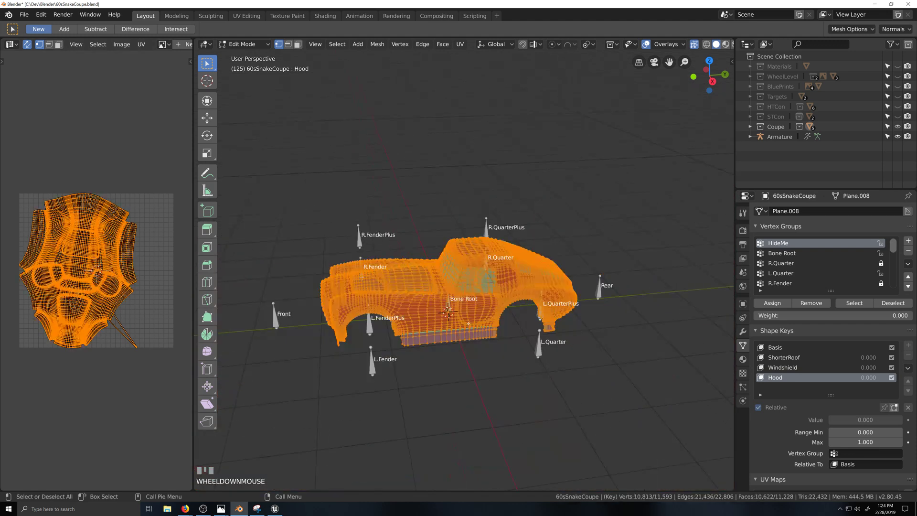
key("u")
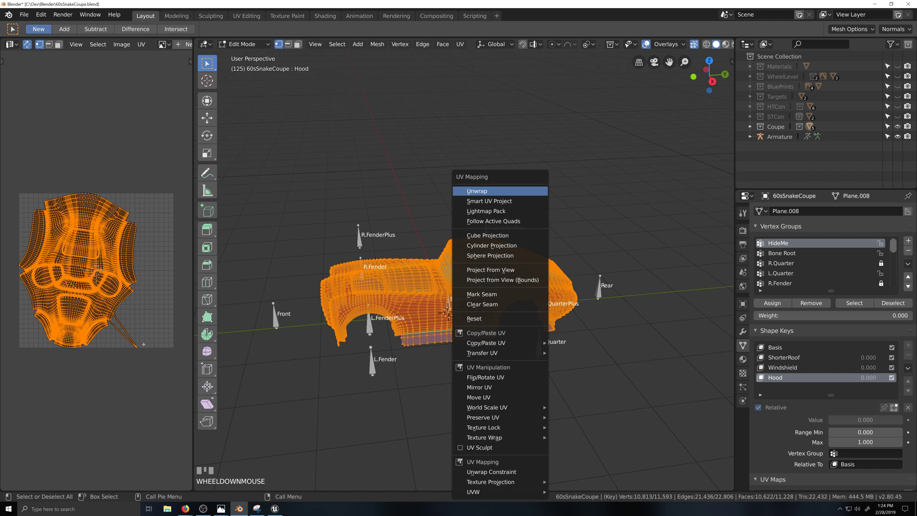
key("u")
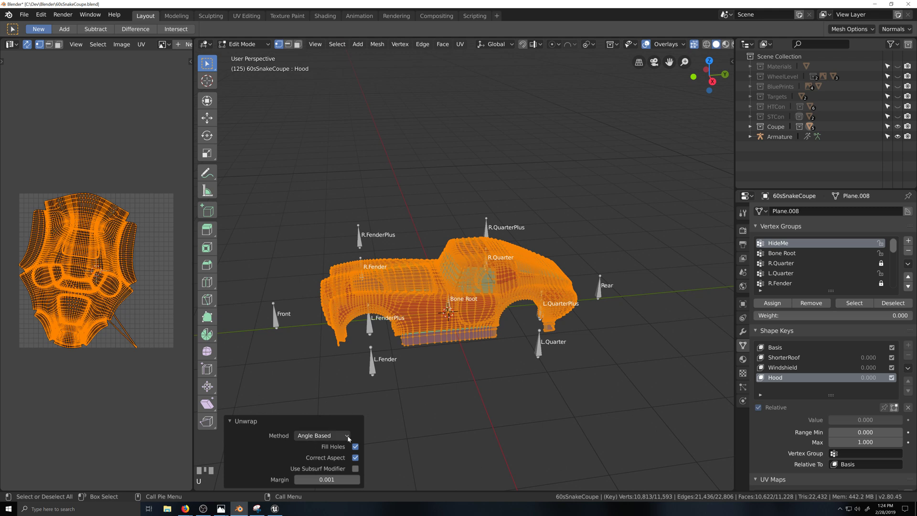
left_click_drag(192, 328, 577, 315)
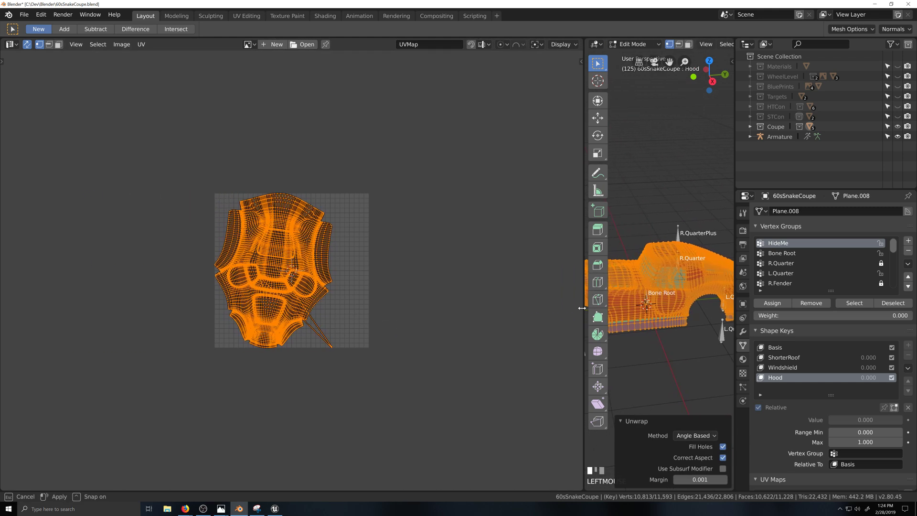
scroll(303, 336, "up", 6)
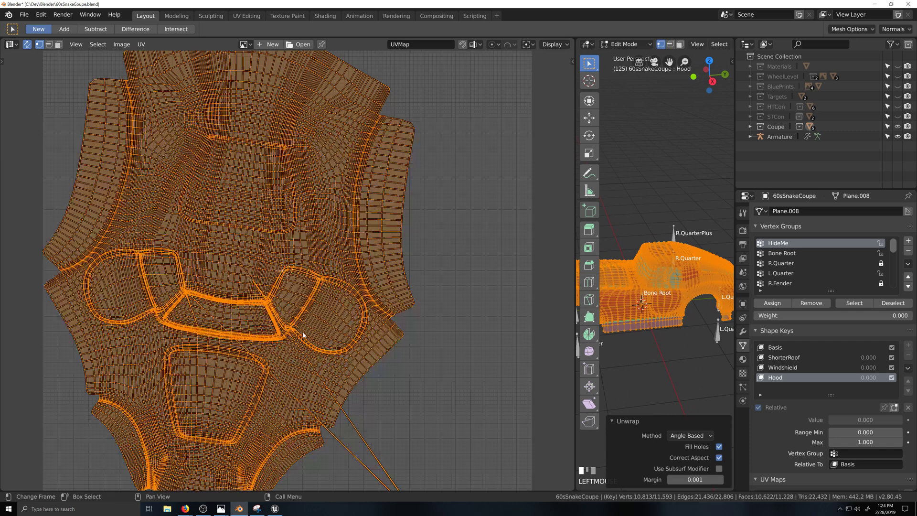
Select the body's centreline edge loop in the UV layout, rotate it to roughly horizontal, and flatten it with a Y scale of 0.
left_click(234, 265, "alt")
scroll(336, 270, "down", 5)
scroll(343, 265, "up", 1)
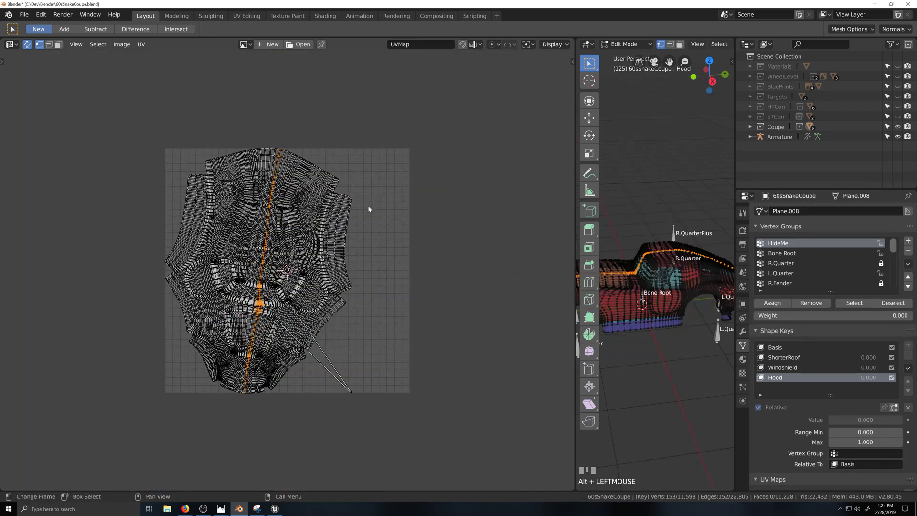
key("r")
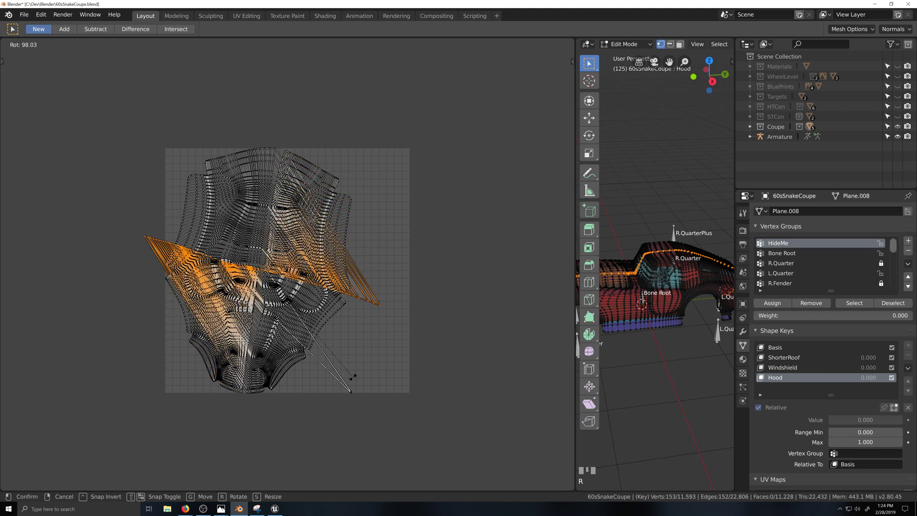
left_click(377, 343)
key("s")
key("y")
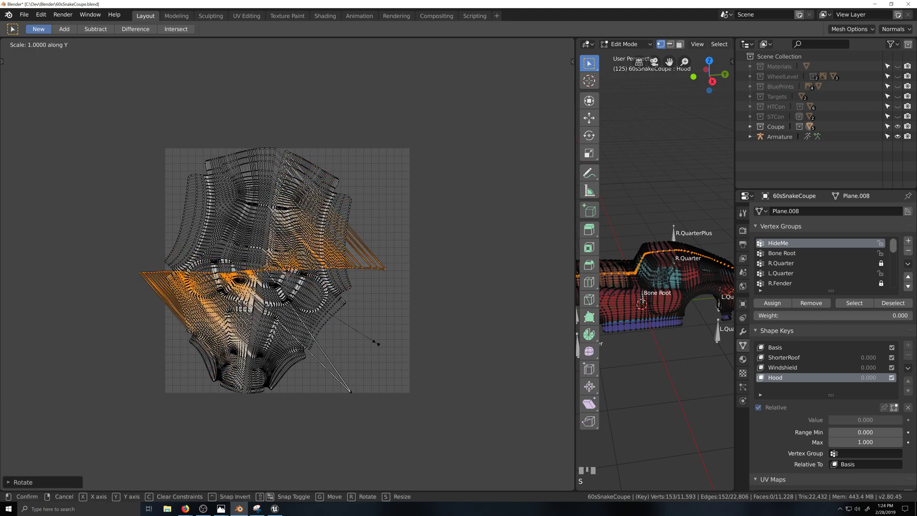
key("0")
key("Return")
Snap the flattened centreline to the 2D cursor with offset and scale it down slightly within the UV square.
right_click(359, 276)
mouse_move(359, 269)
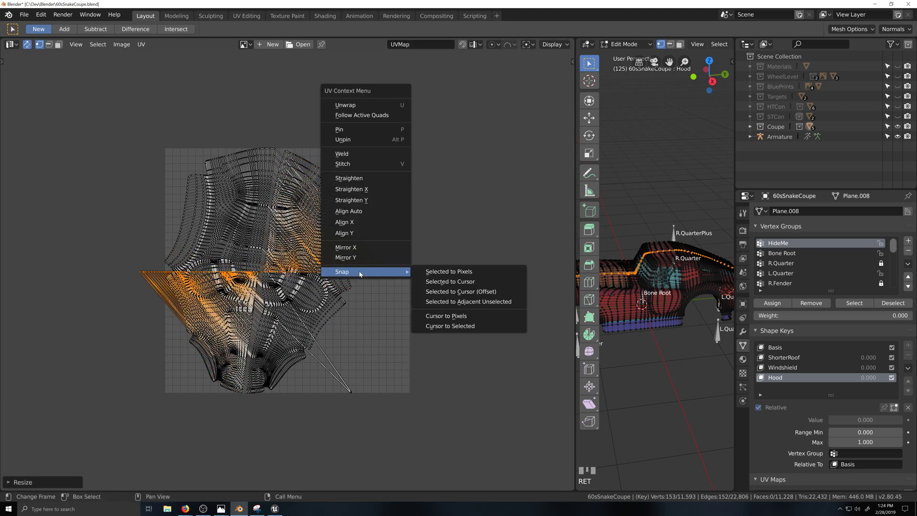
left_click(440, 294)
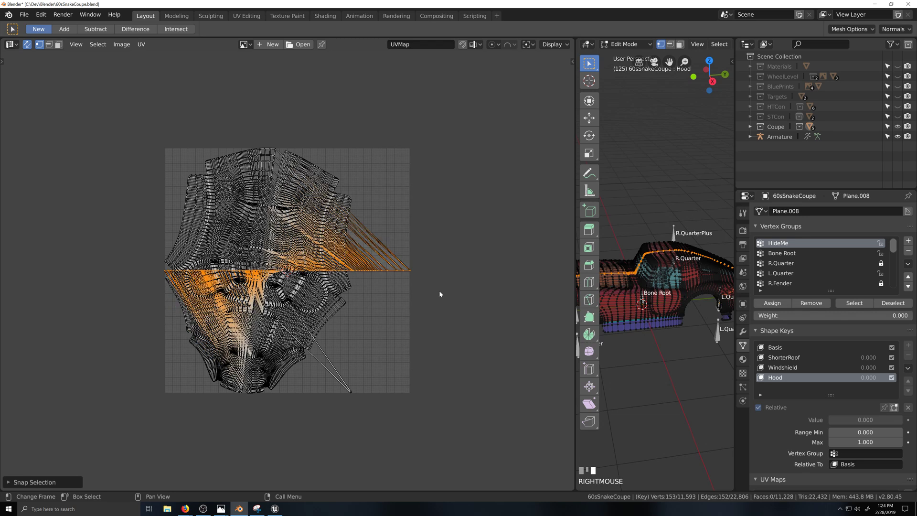
key("s")
left_click(421, 273)
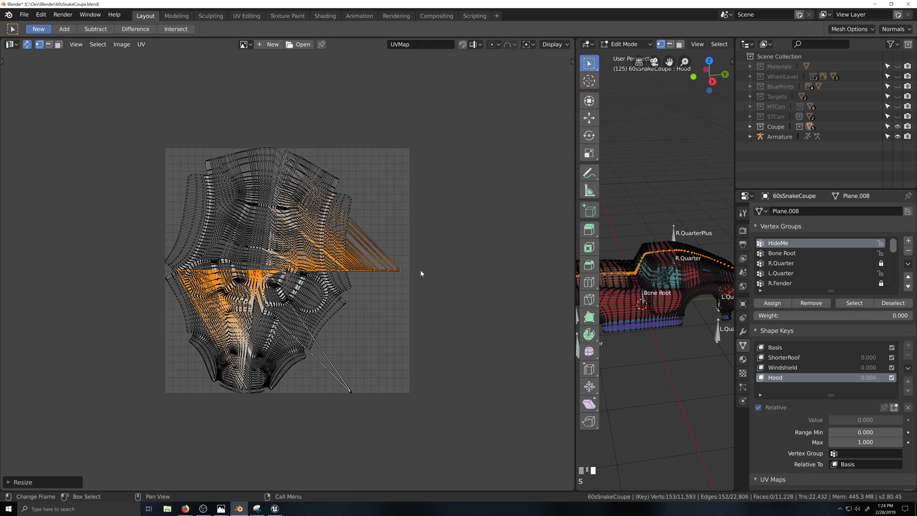
With the centreline pinned, select all visible coupe geometry and unwrap it around that line using the Angle Based method.
key("a")
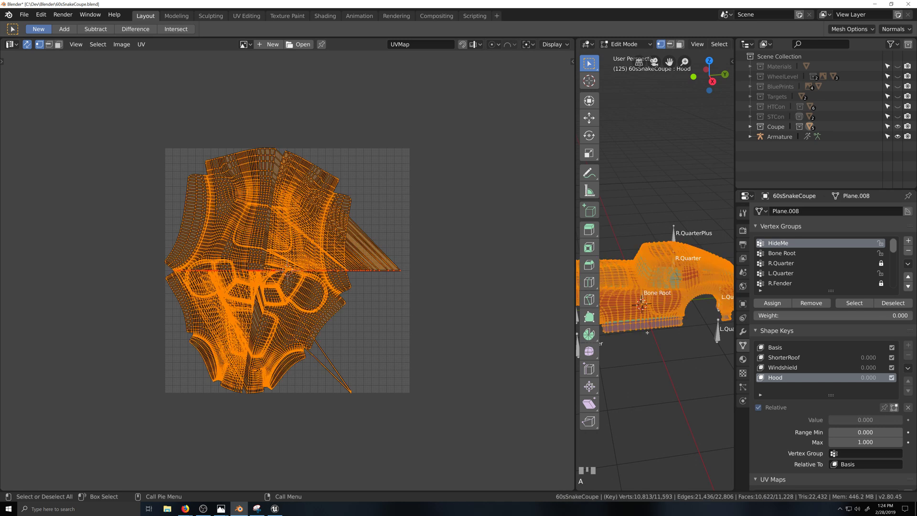
key("u")
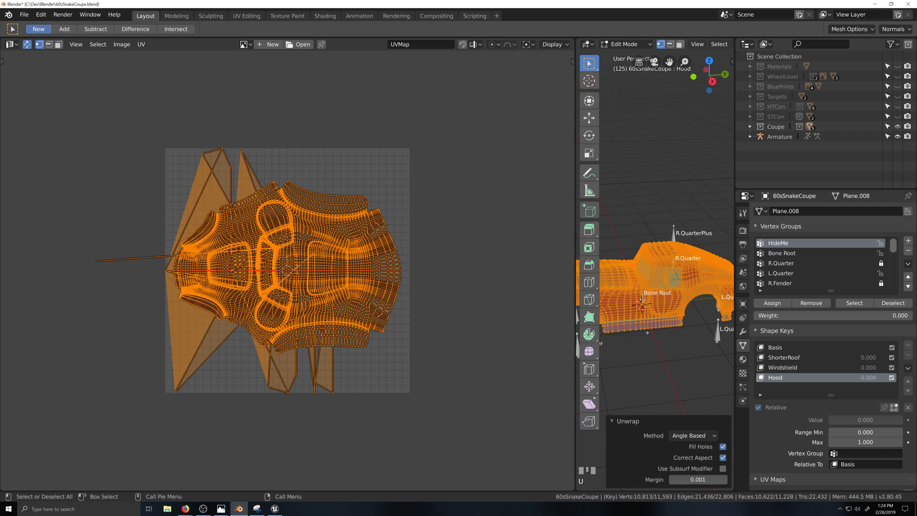
Select the outlying stray vertices around the body's UV island and enlarge the 3D viewport to find them on the coupe.
left_click_drag(127, 368, 383, 443)
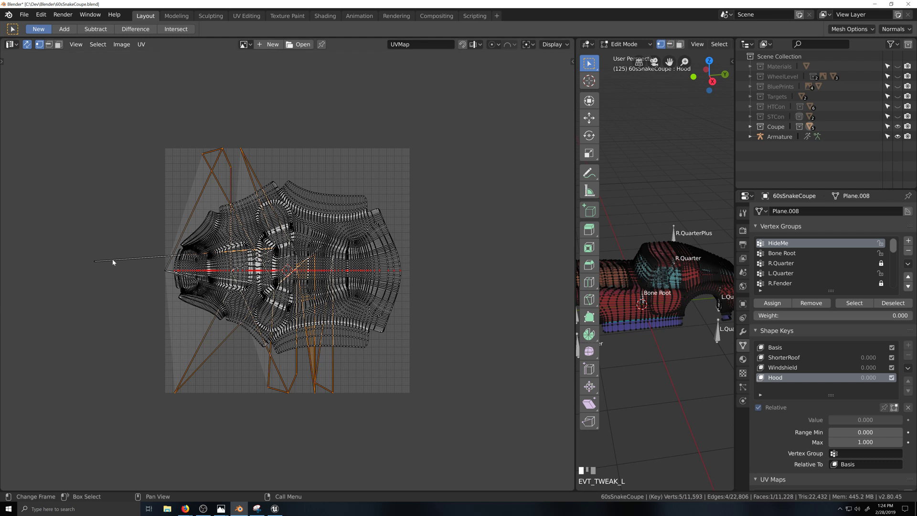
left_click(164, 271, "shift")
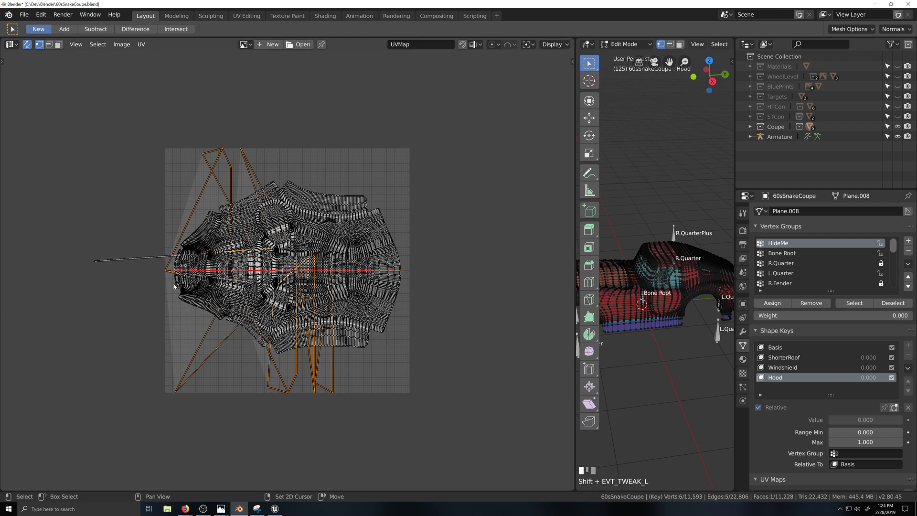
left_click_drag(81, 247, 115, 276, "shift")
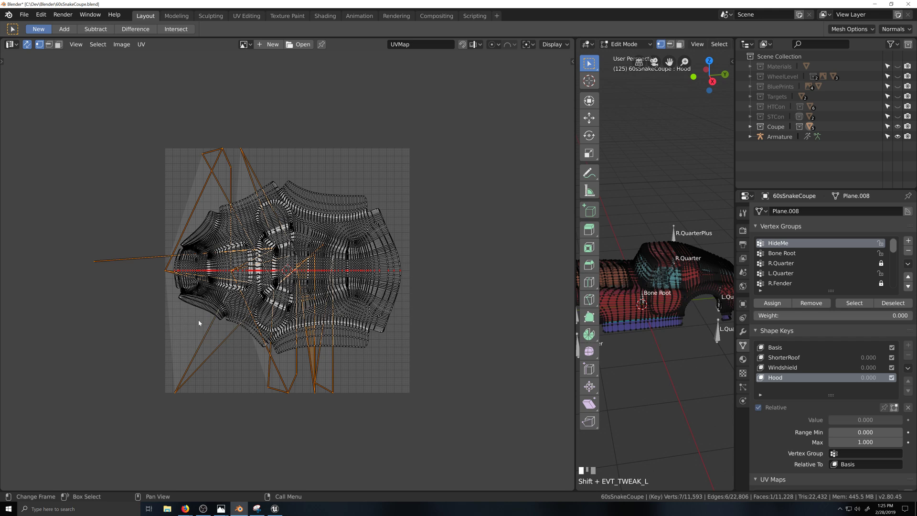
scroll(226, 337, "up", 1)
left_click_drag(577, 343, 40, 331)
scroll(399, 344, "up", 10)
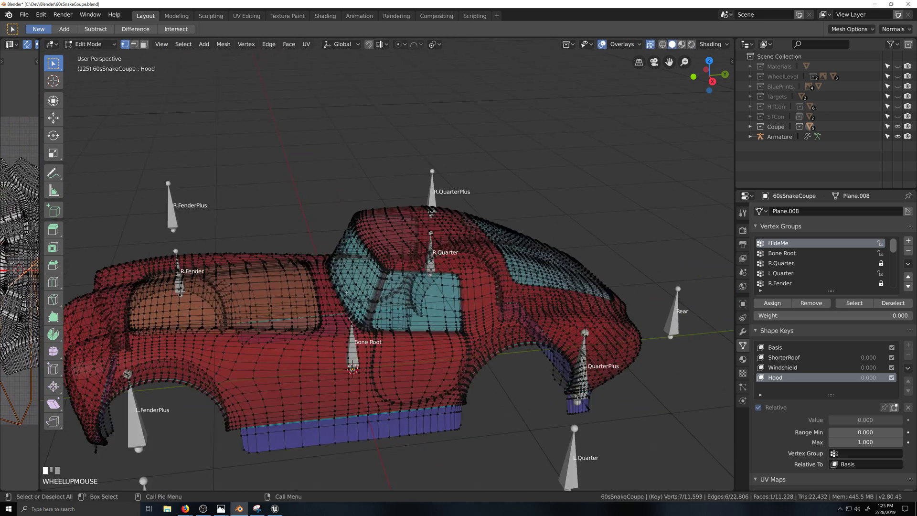
Examine the selected stray vertices where the window pillar meets the coupe's roof edge.
scroll(400, 344, "down", 3)
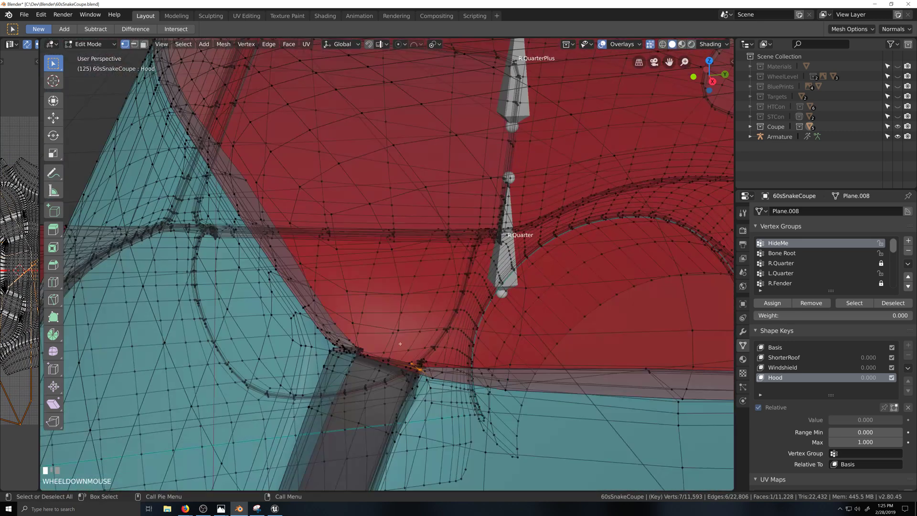
key("shift+grave")
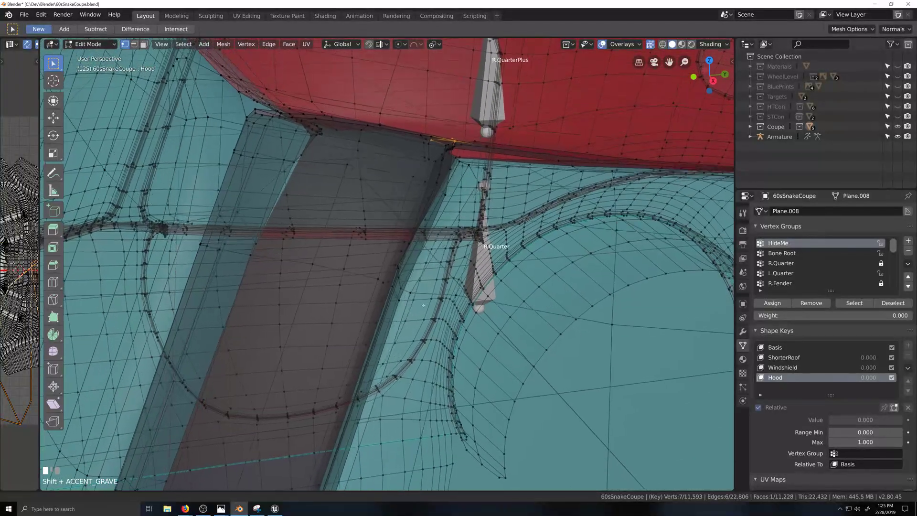
left_click(395, 333)
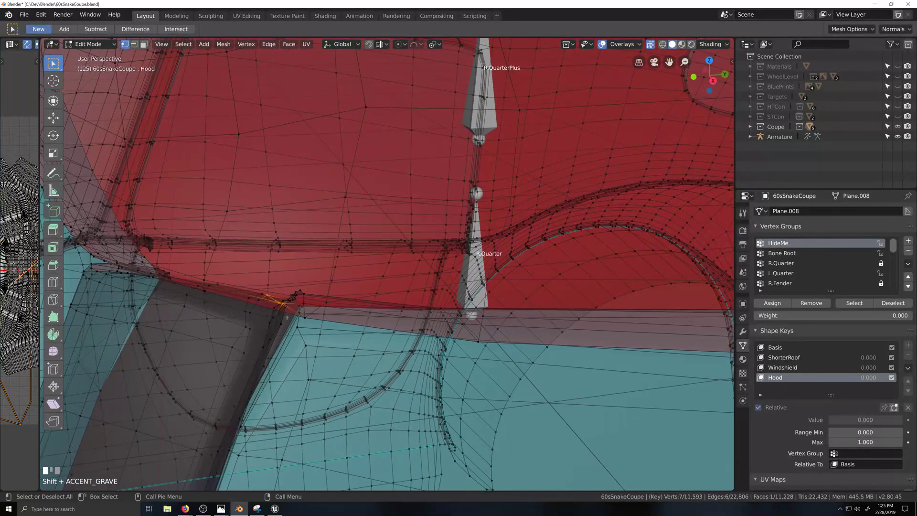
key("grave")
key("shift+grave")
scroll(333, 340, "up", 1)
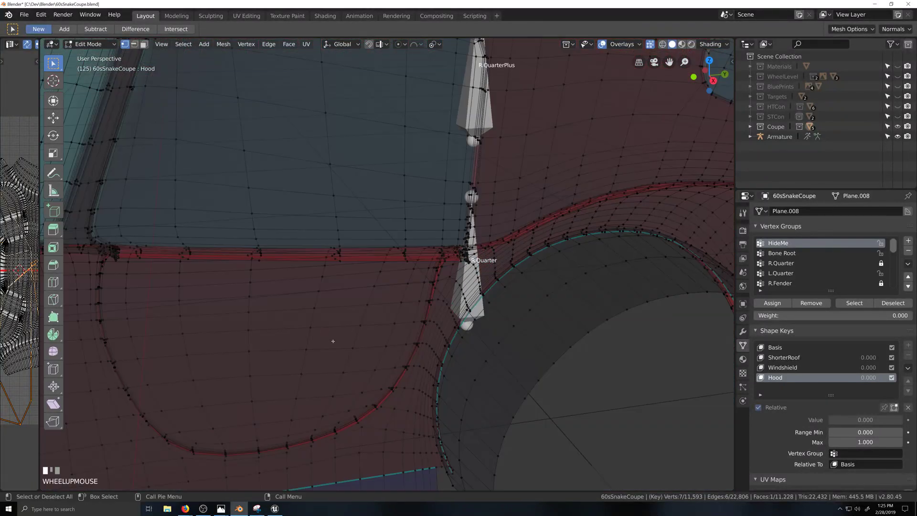
scroll(333, 341, "down", 1)
key("grave")
key("grave")
key("shift+grave")
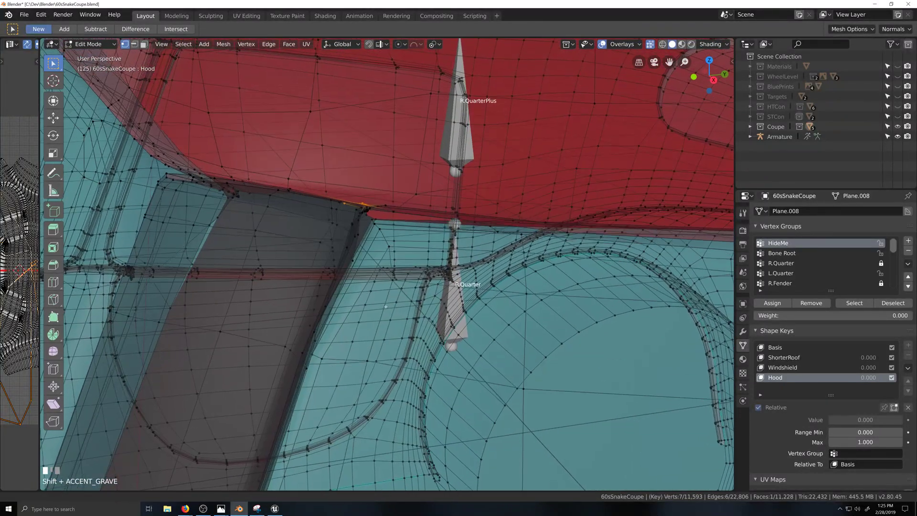
scroll(392, 293, "up", 1)
scroll(403, 290, "down", 1)
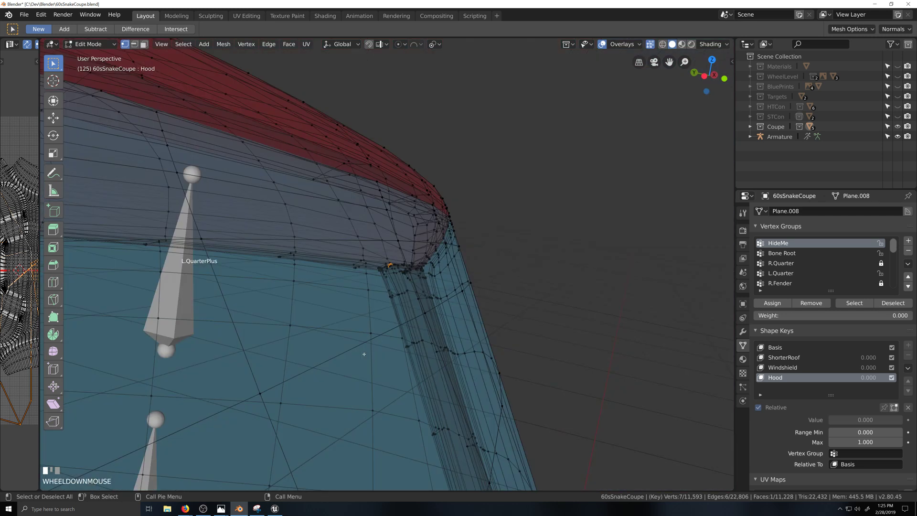
scroll(364, 354, "up", 5)
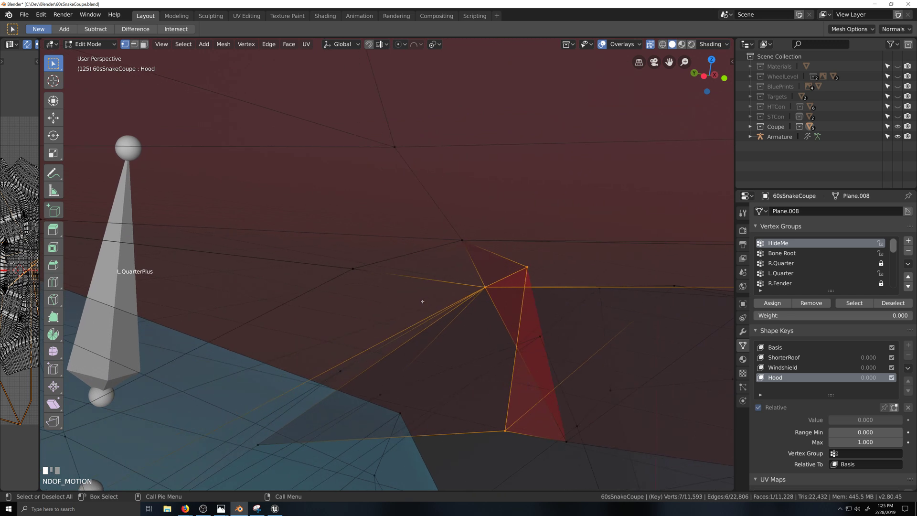
With AutoMerge Editing on, slide the stray vertex at the pillar's roof corner onto its neighbour with a factor of 1.000.
left_click(853, 31)
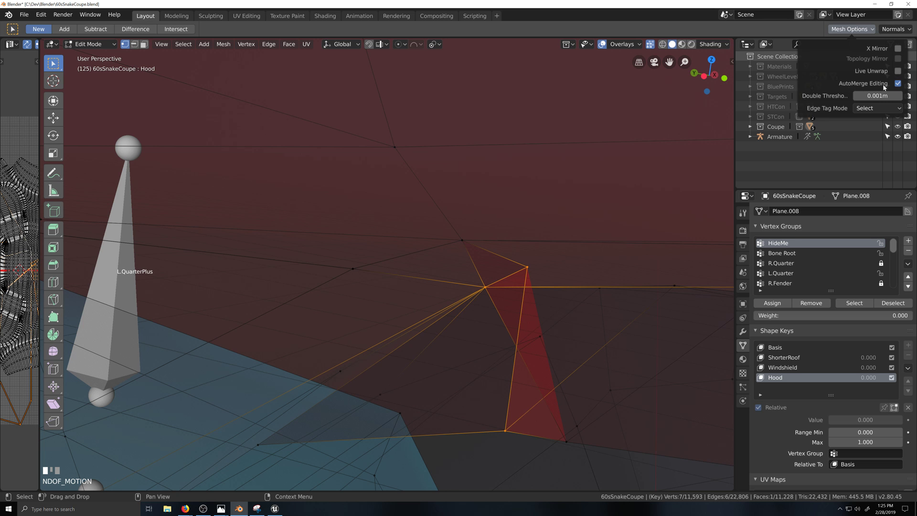
left_click(527, 269)
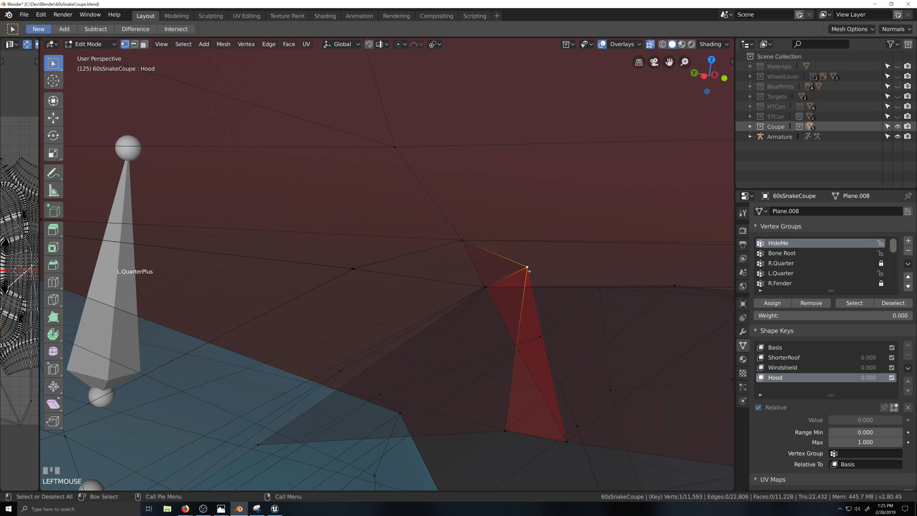
key("g")
key("g")
left_click(527, 268)
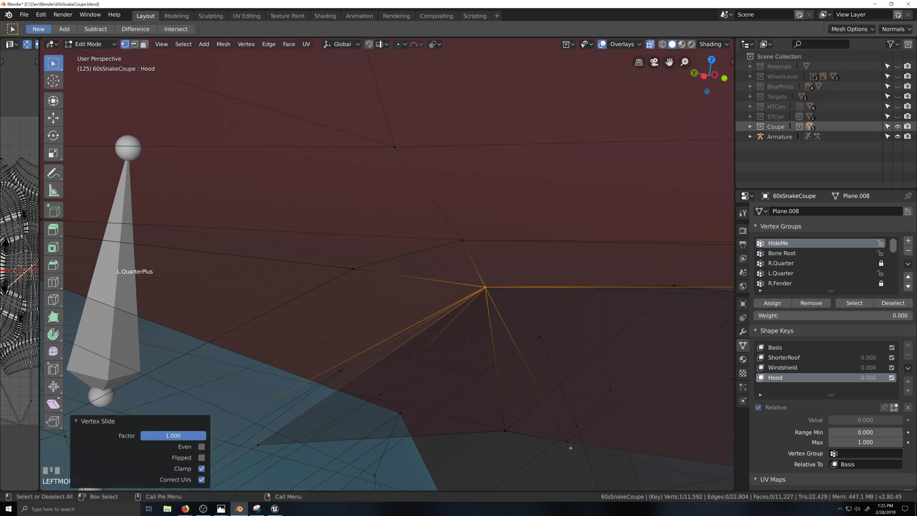
Examine the neighbouring vertices at the pillar's roof corner for further stray geometry.
left_click(570, 440)
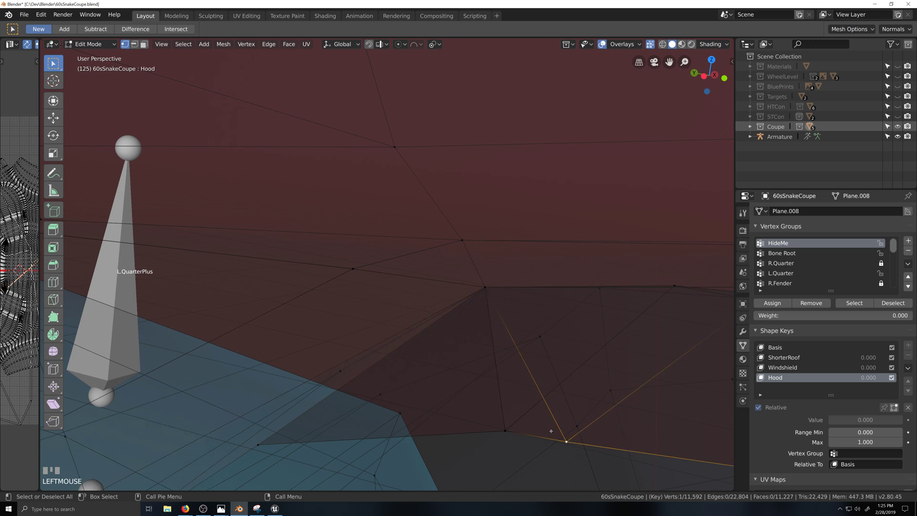
left_click(268, 443)
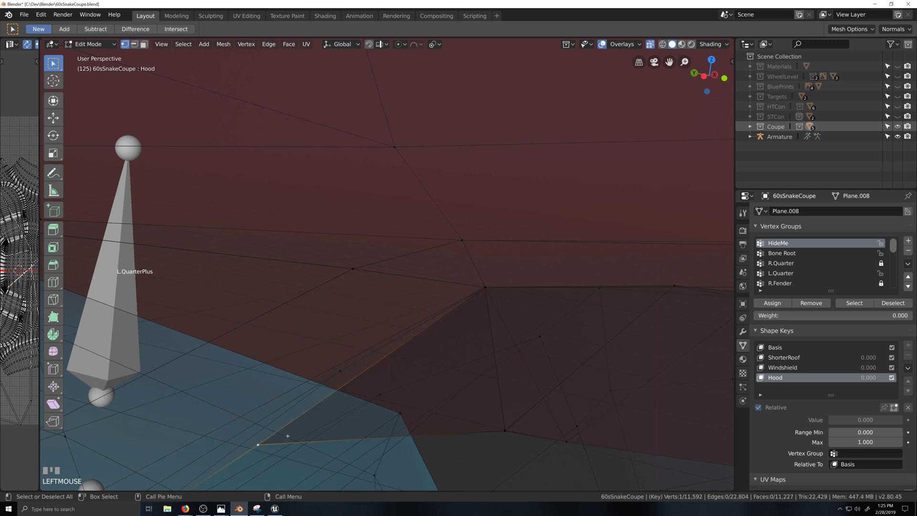
scroll(288, 435, "down", 6)
scroll(397, 424, "up", 6)
scroll(496, 390, "down", 3)
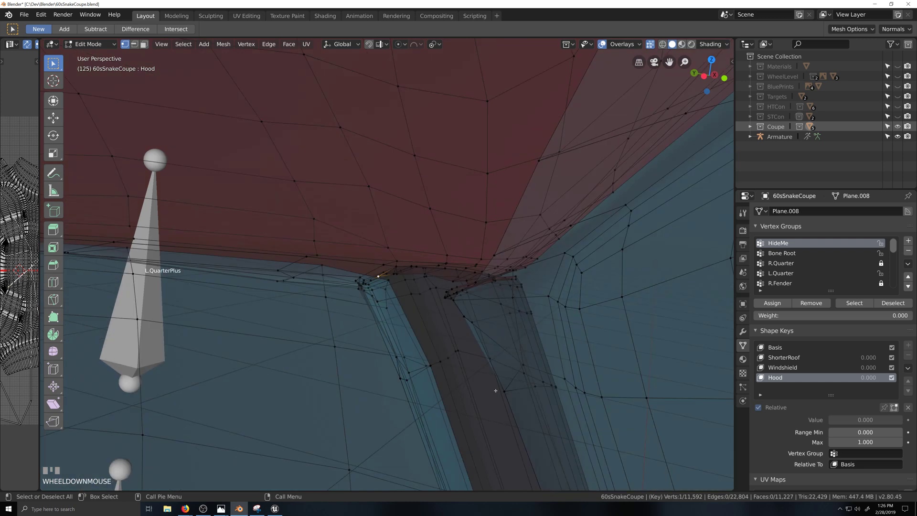
key("shift+grave")
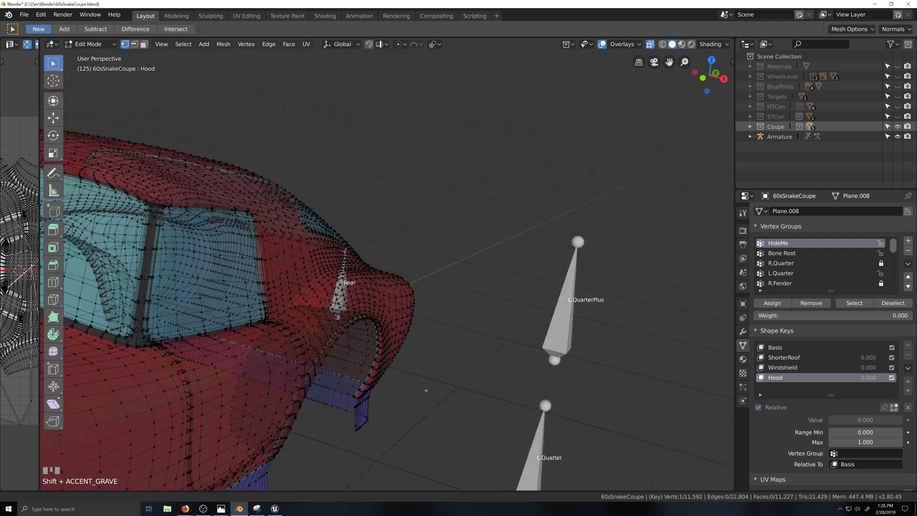
scroll(447, 366, "up", 3)
key("shift+grave")
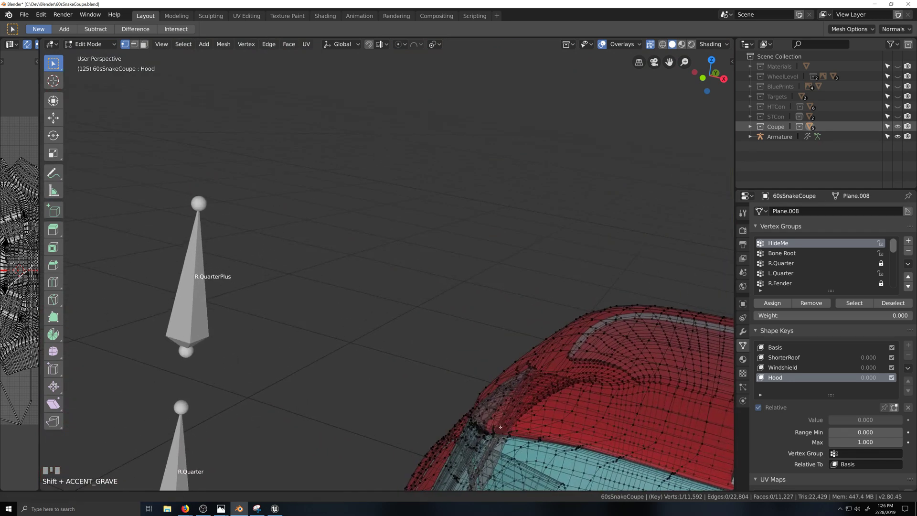
key("KP_Decimal")
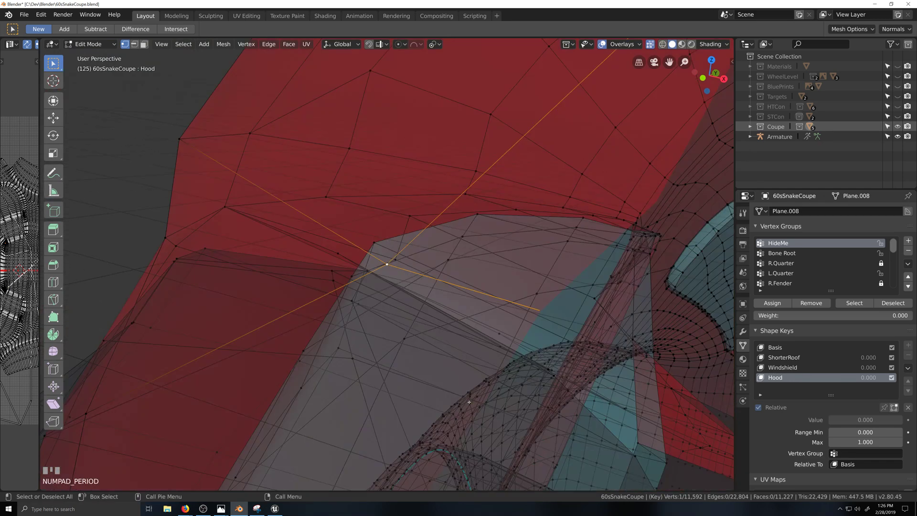
key("shift+grave")
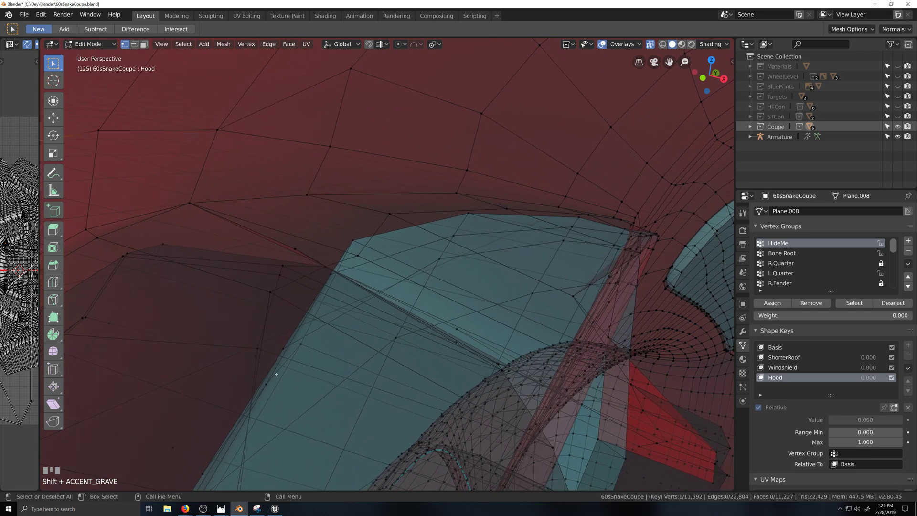
scroll(511, 391, "down", 2)
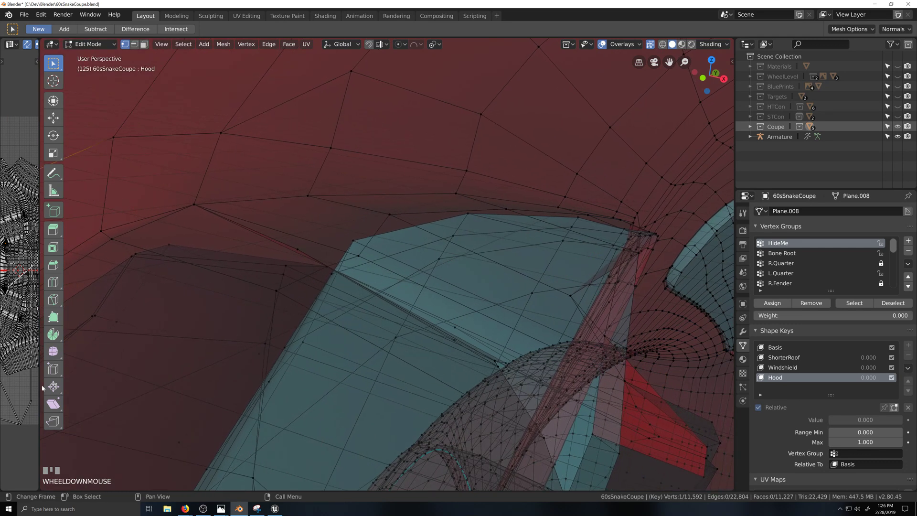
Select the stray vertices along the lower part of the UV layout and enlarge the 3D viewport on the roof corner.
left_click_drag(39, 392, 486, 392)
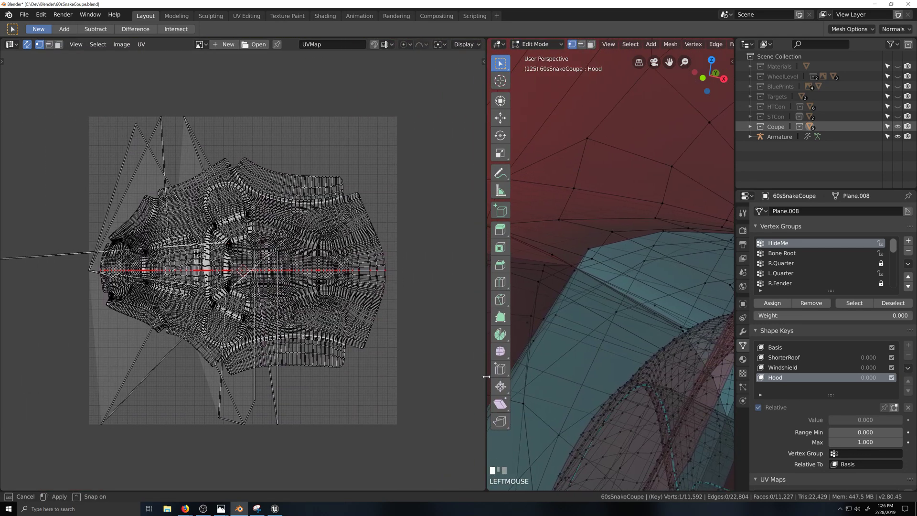
left_click_drag(38, 407, 315, 458)
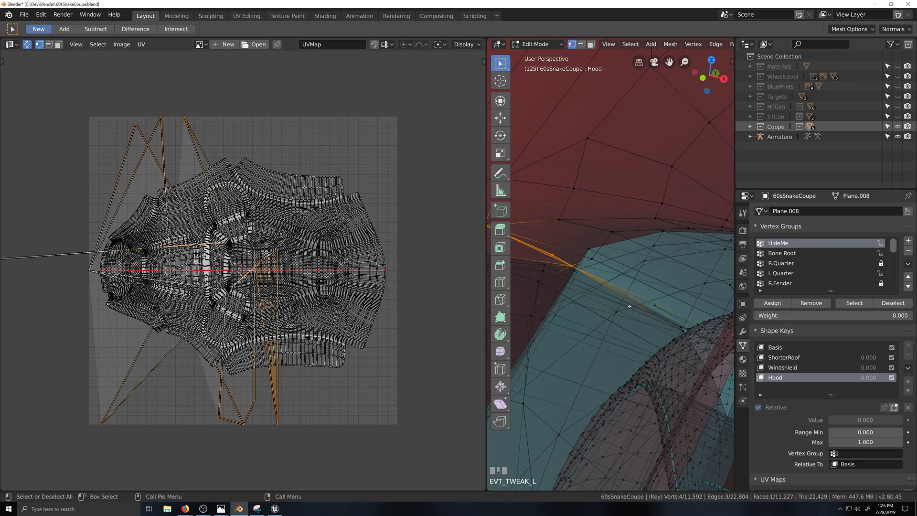
left_click_drag(486, 375, 195, 377)
scroll(395, 238, "up", 3)
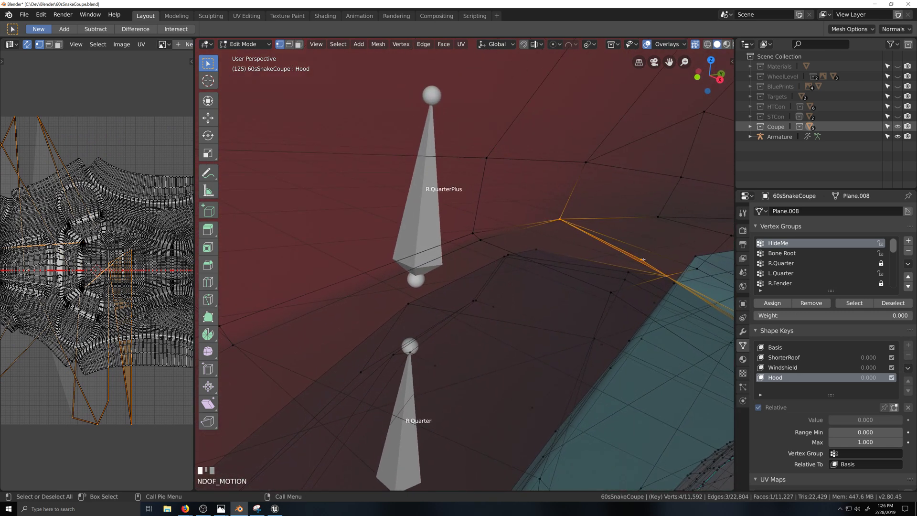
Select the remaining stray vertex at the roof corner and slide it with a factor of 1.000 to merge it into its neighbour.
left_click(643, 260)
key("shift+grave")
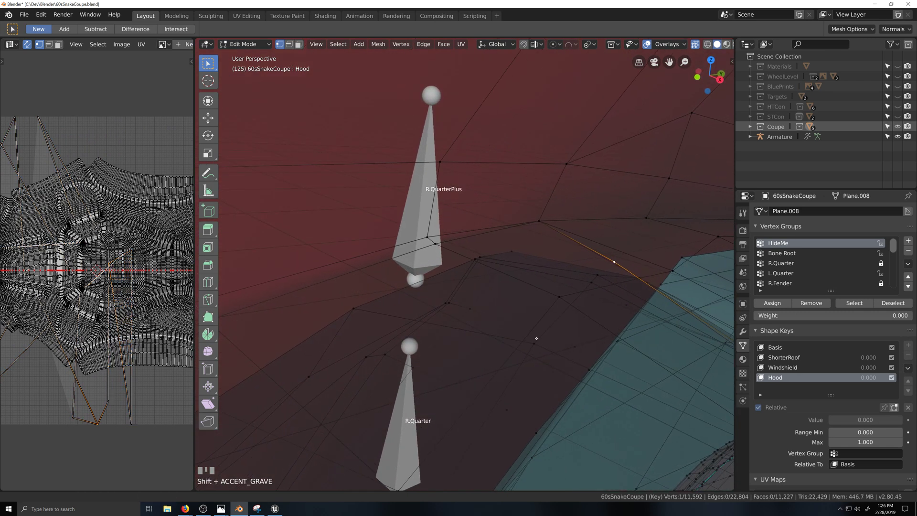
scroll(518, 338, "down", 2)
key("shift+grave")
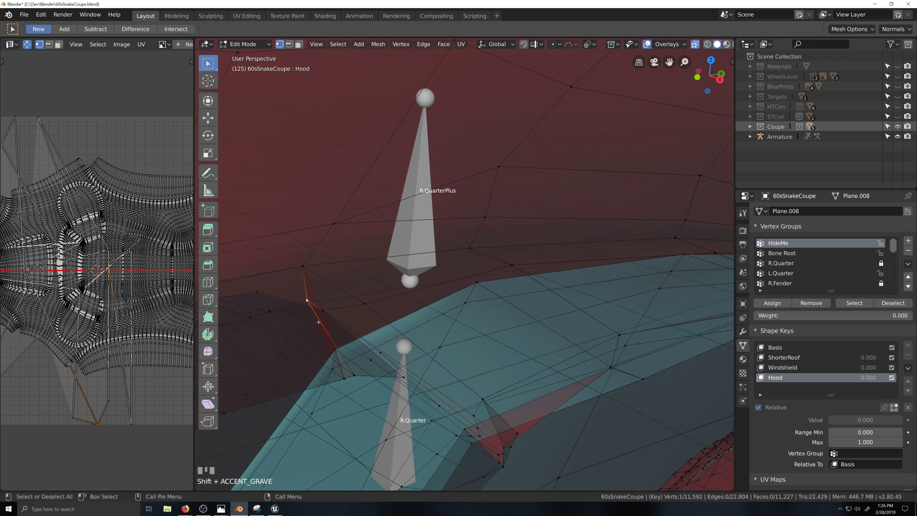
key("g")
key("g")
left_click(347, 338)
Check the coupe's roof, pillar and window area in Object Mode, and return to Edit Mode.
scroll(367, 392, "down", 2)
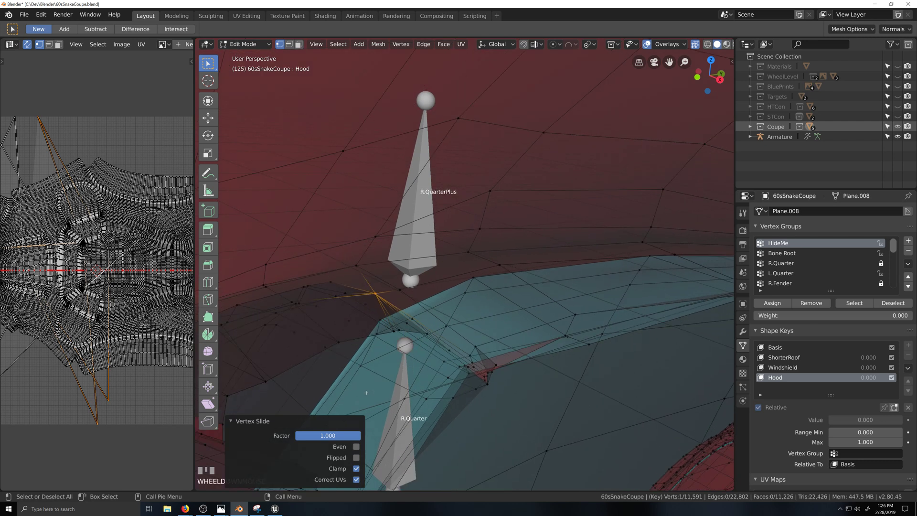
scroll(366, 392, "down", 6)
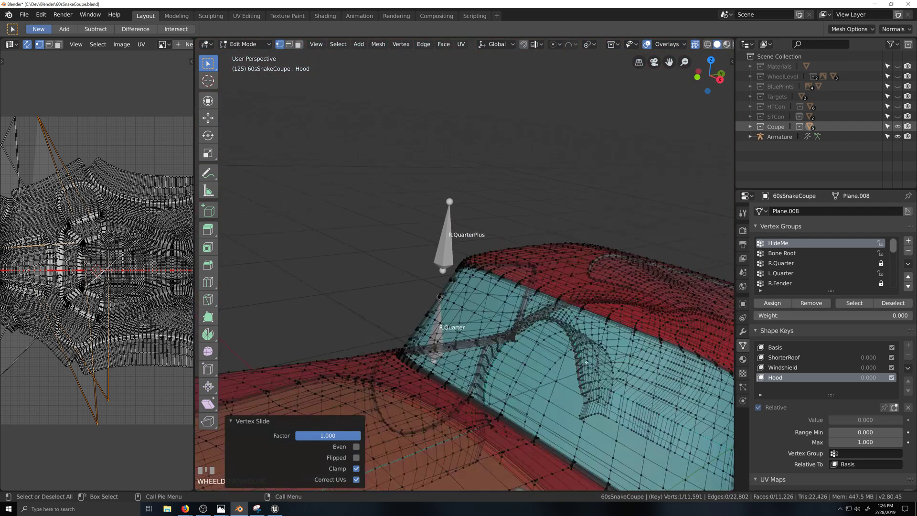
key("Tab")
middle_click_drag(604, 392, 595, 387)
key("grave")
scroll(593, 387, "down", 1)
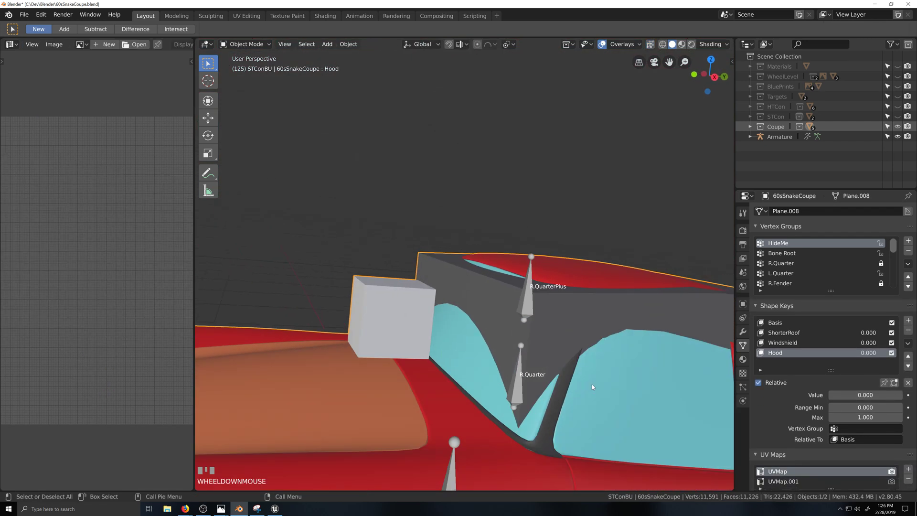
scroll(592, 384, "down", 2)
key("grave")
key("Tab")
key("shift+grave")
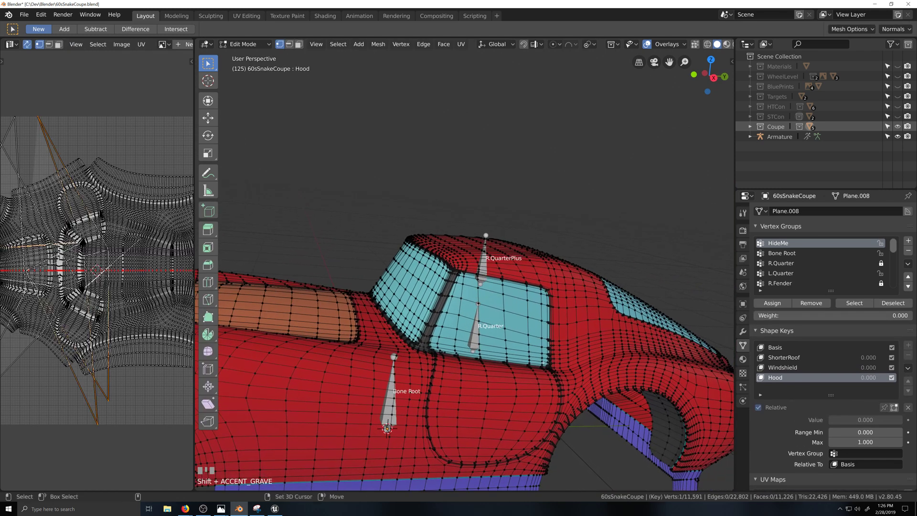
Examine the side window's upper front corner and the whole coupe, and return to Object Mode.
scroll(536, 374, "up", 6)
key("grave")
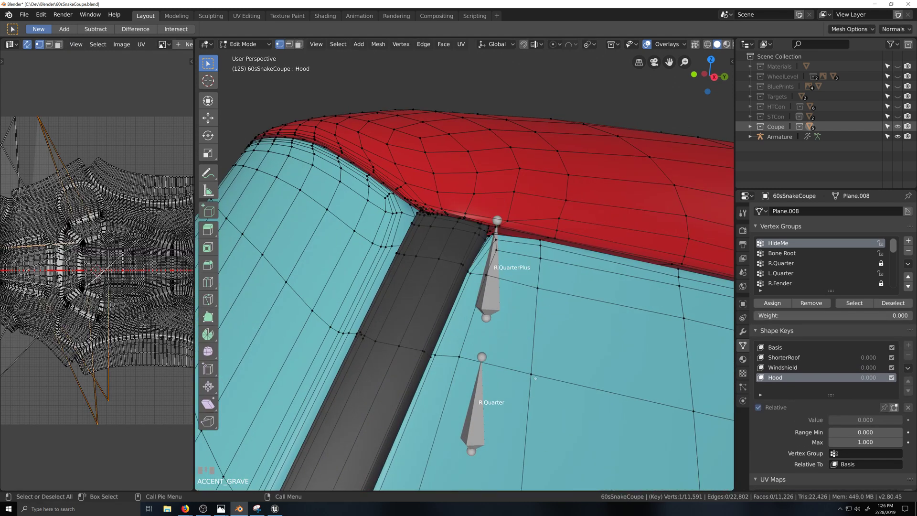
key("shift+grave")
scroll(531, 382, "up", 2)
key("grave")
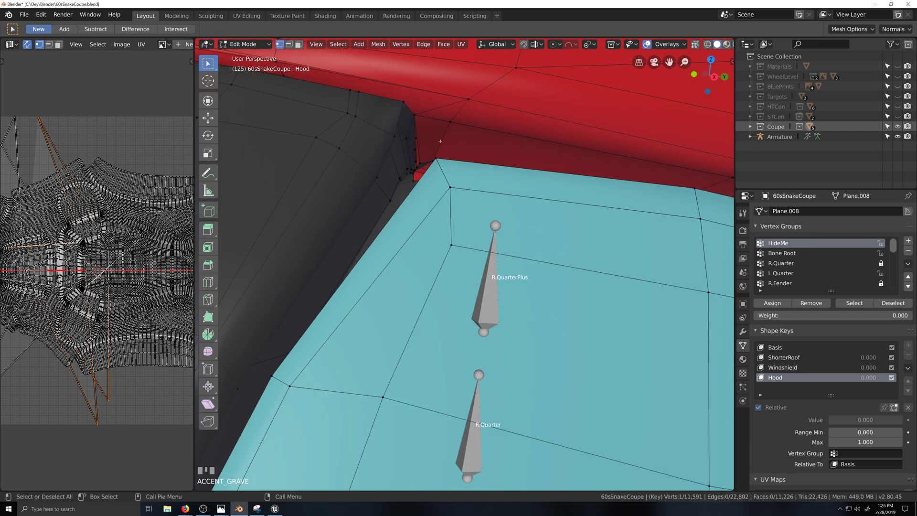
scroll(440, 141, "down", 10)
key("grave")
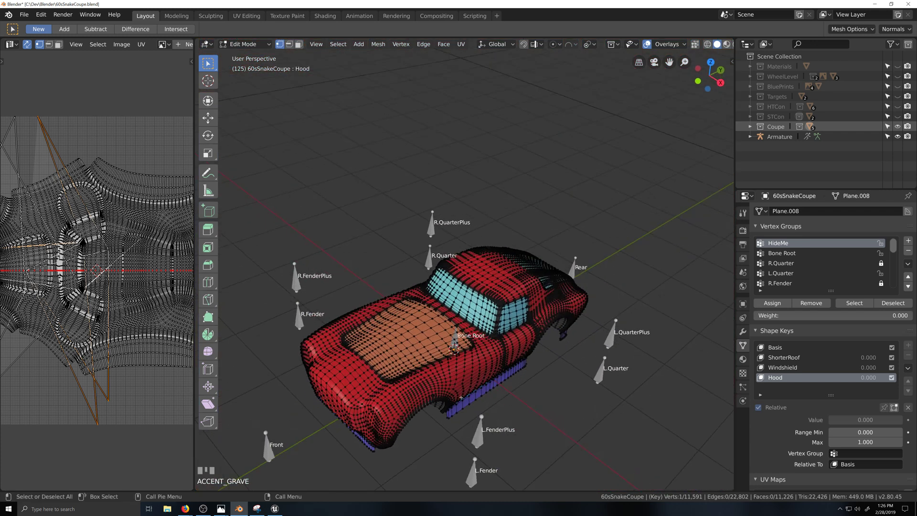
key("Tab")
scroll(562, 346, "down", 2)
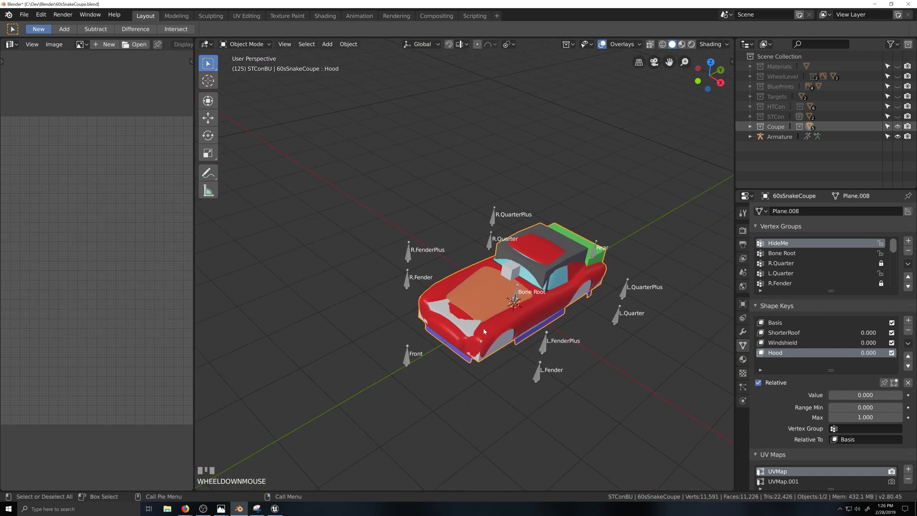
Unwrap the whole coupe mesh in Edit Mode with the Angle Based method and 0.001 margin, and enlarge the UV Editor.
key("Tab")
key("a")
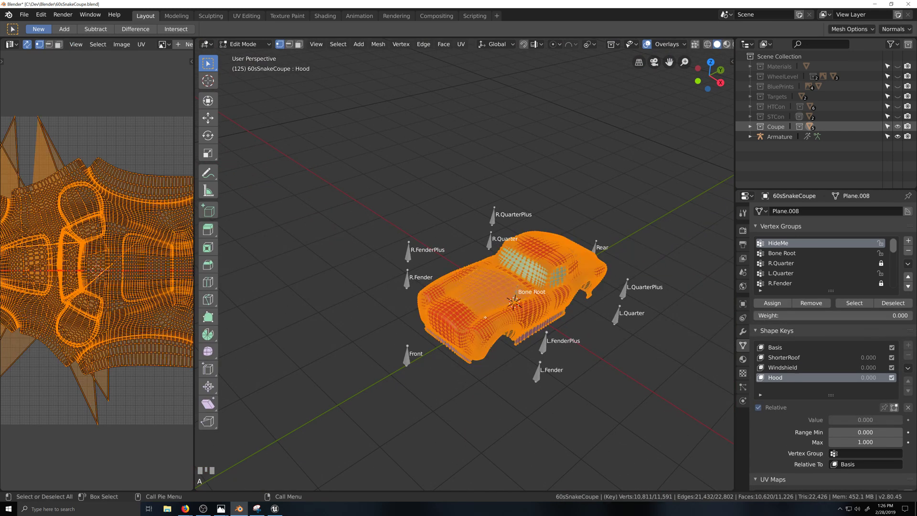
key("u")
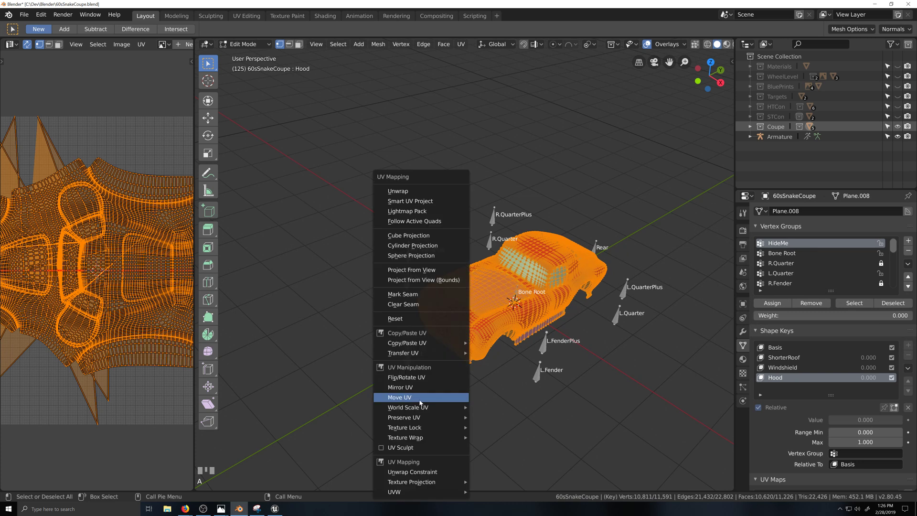
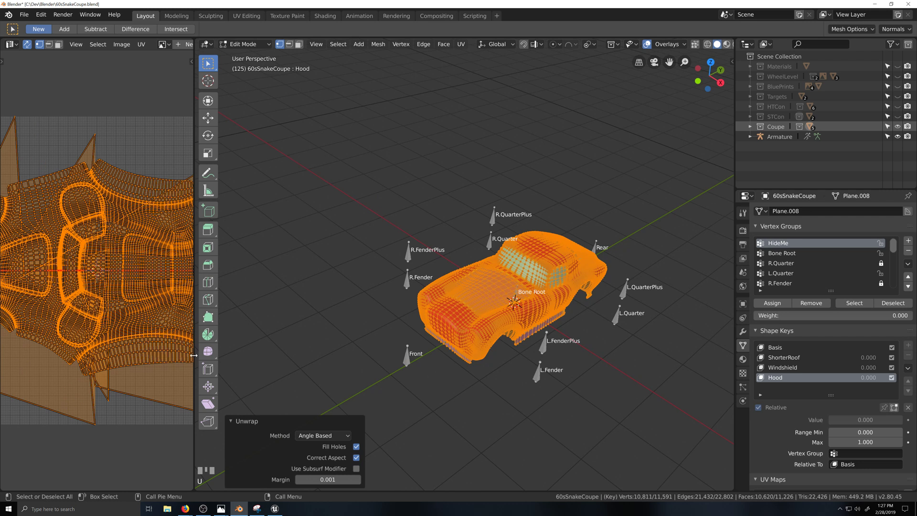
left_click_drag(194, 355, 495, 355)
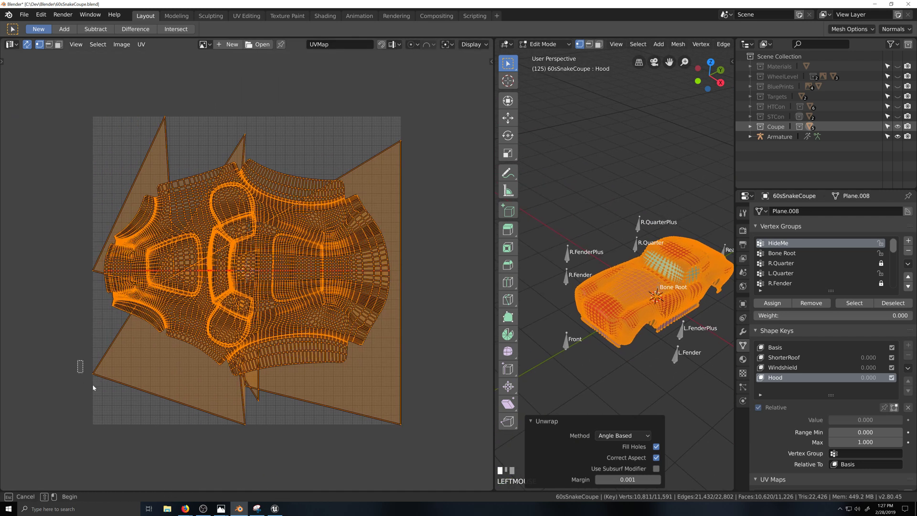
Select the stray UV points along the lower edge and above the upper edge of the UV layout.
left_click_drag(80, 366, 215, 433)
left_click_drag(194, 385, 461, 474, "shift")
left_click_drag(116, 95, 314, 163, "shift")
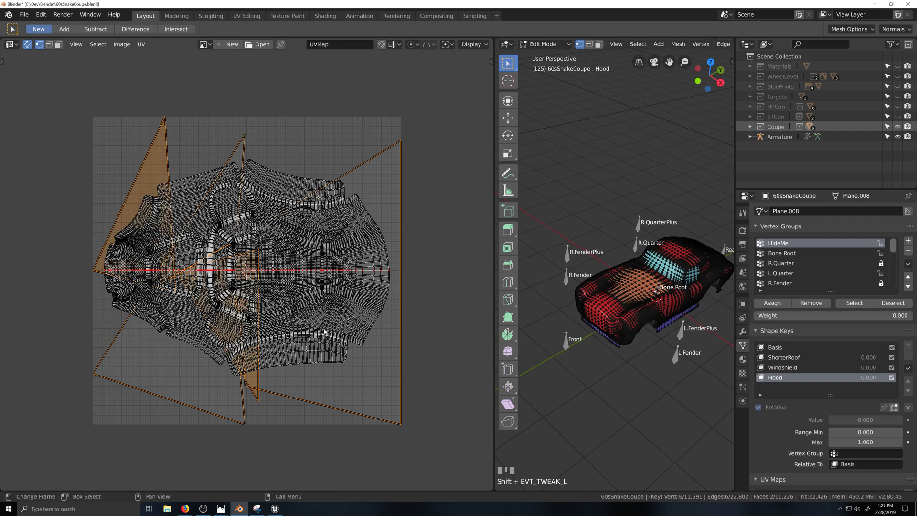
Add the vertex at the upper front corner of the side window to the selection and frame the selection.
scroll(676, 372, "up", 8)
key("grave")
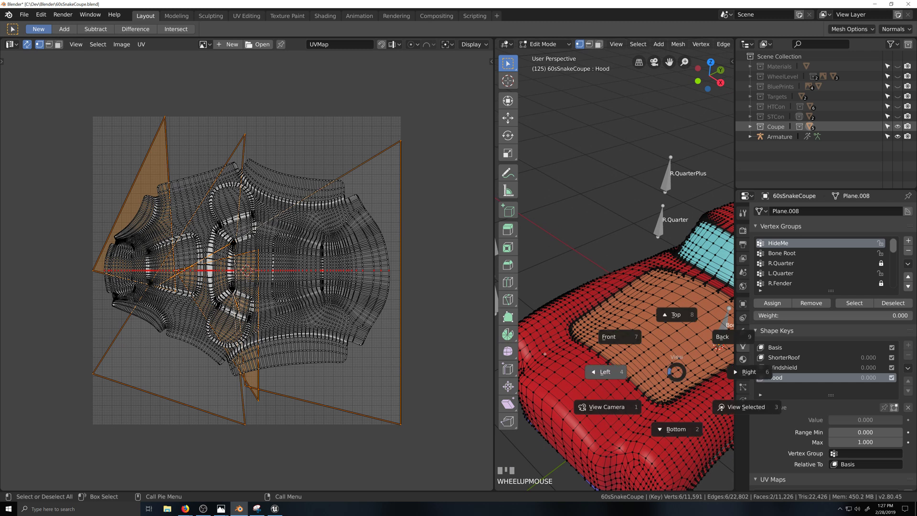
left_click(545, 354)
scroll(649, 371, "up", 4)
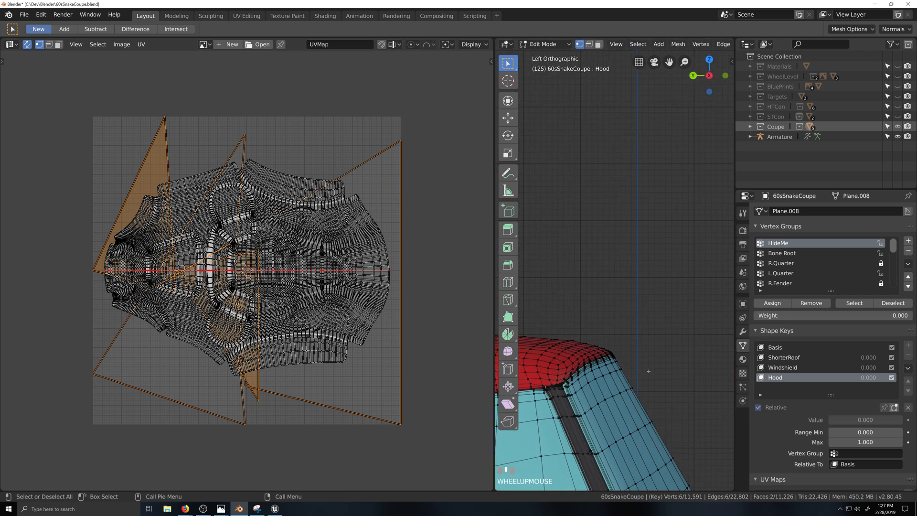
mouse_move(648, 371)
middle_mouse_down()
mouse_move(633, 387)
mouse_move(642, 360)
middle_mouse_up()
scroll(642, 360, "up", 2)
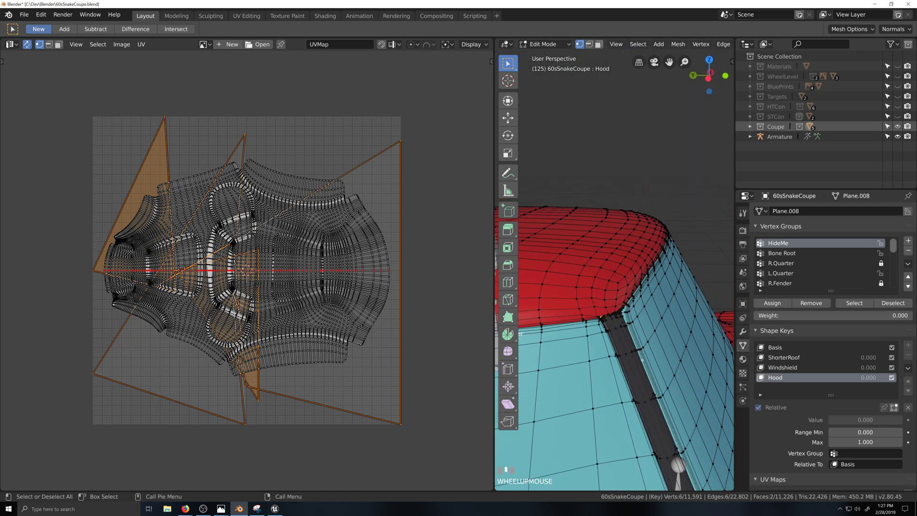
scroll(594, 317, "up", 1)
scroll(603, 328, "down", 1)
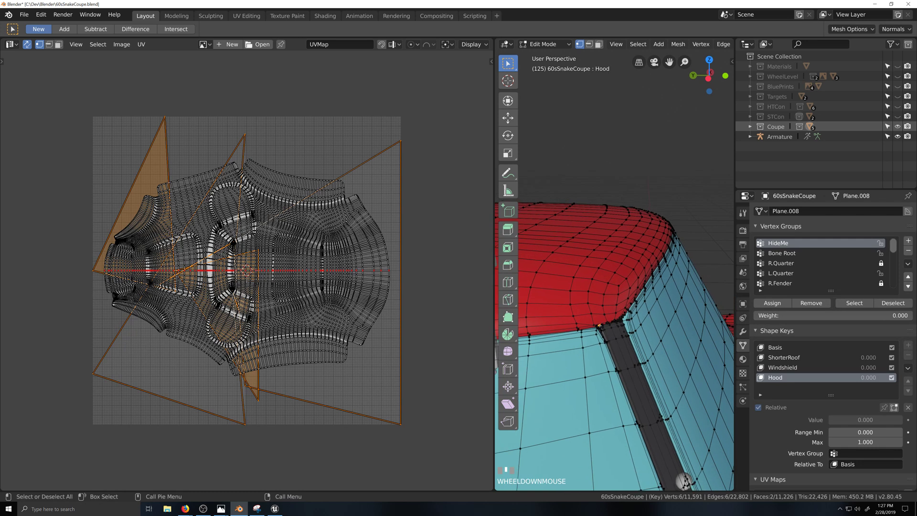
left_click(601, 326, "shift")
key("KP_Decimal")
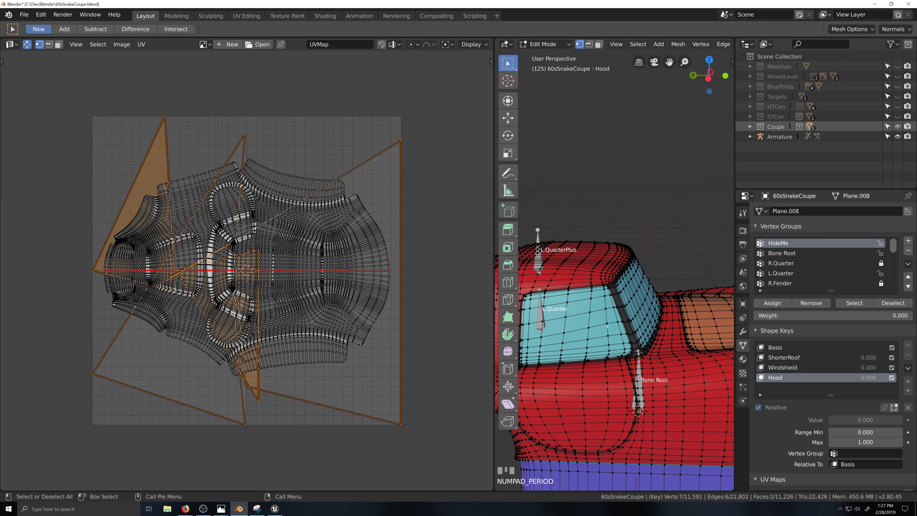
Enlarge the 3D viewport and examine the roof corner where the windshield pillar meets the roof for the selected stray vertices.
scroll(608, 326, "up", 5)
key("shift+grave")
key("grave")
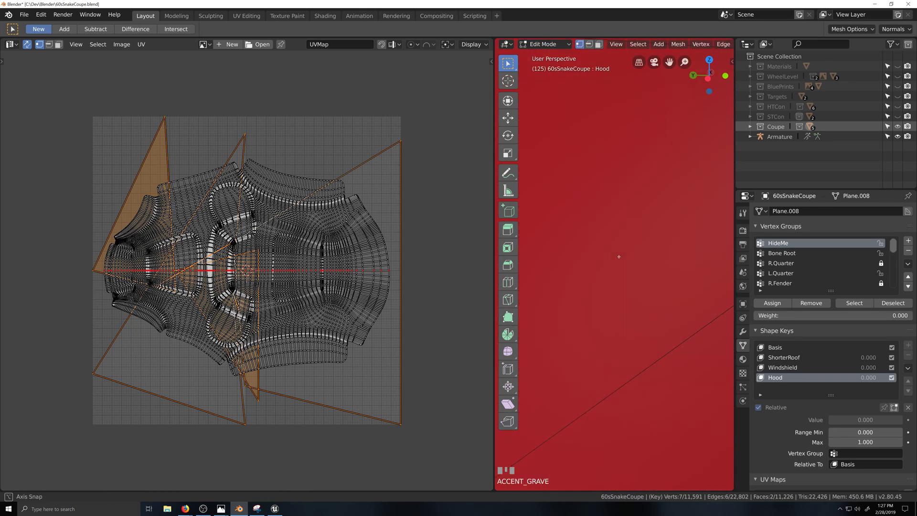
scroll(540, 262, "down", 4)
key("shift+grave")
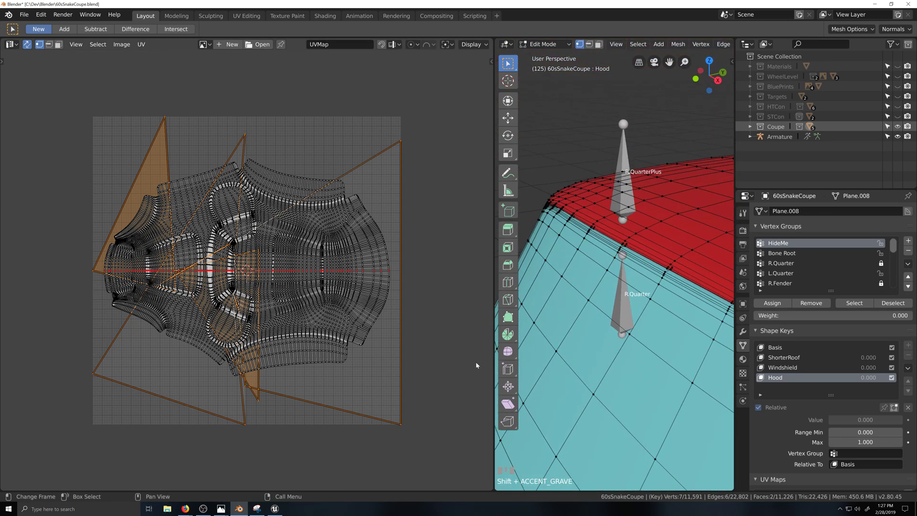
left_click_drag(492, 361, 8, 362)
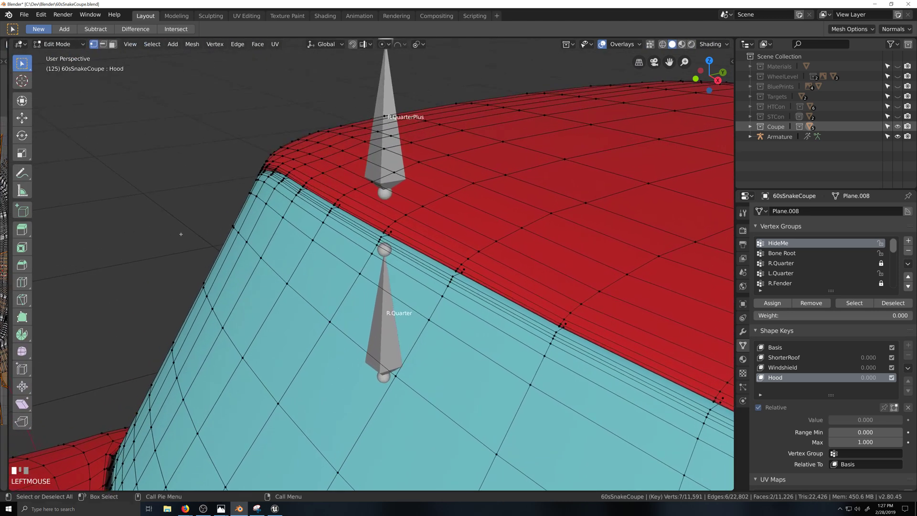
scroll(340, 239, "up", 2)
key("shift+grave")
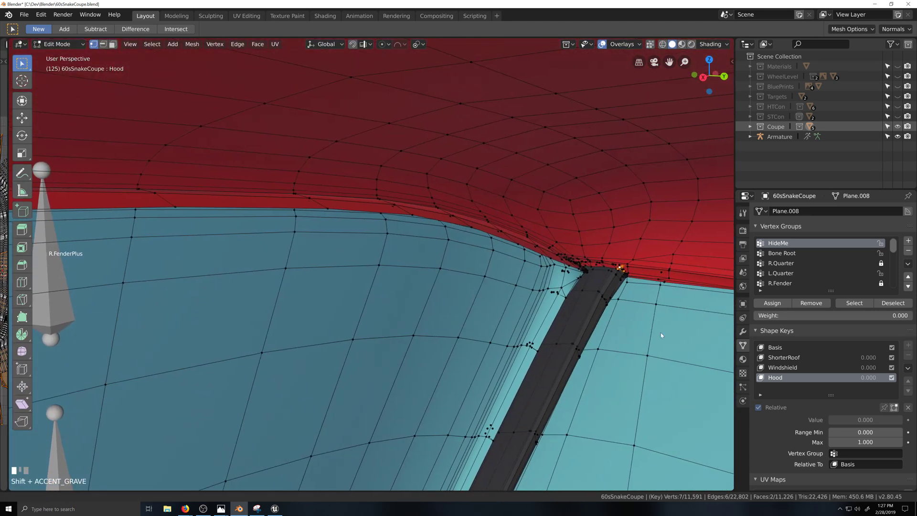
scroll(573, 269, "up", 3)
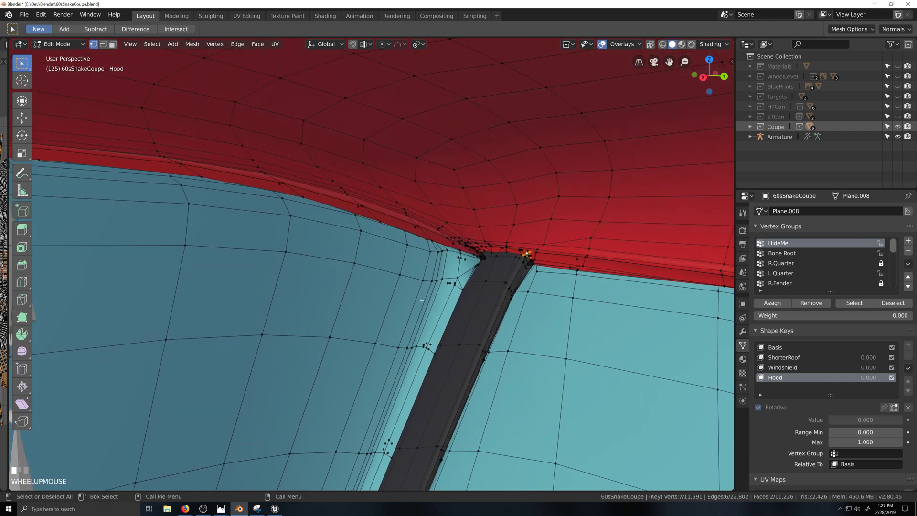
key("shift+grave")
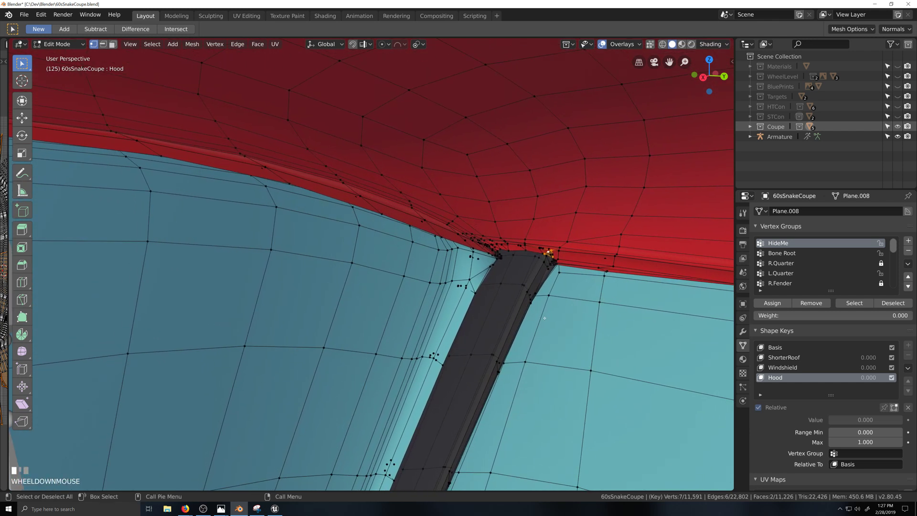
key("shift+grave")
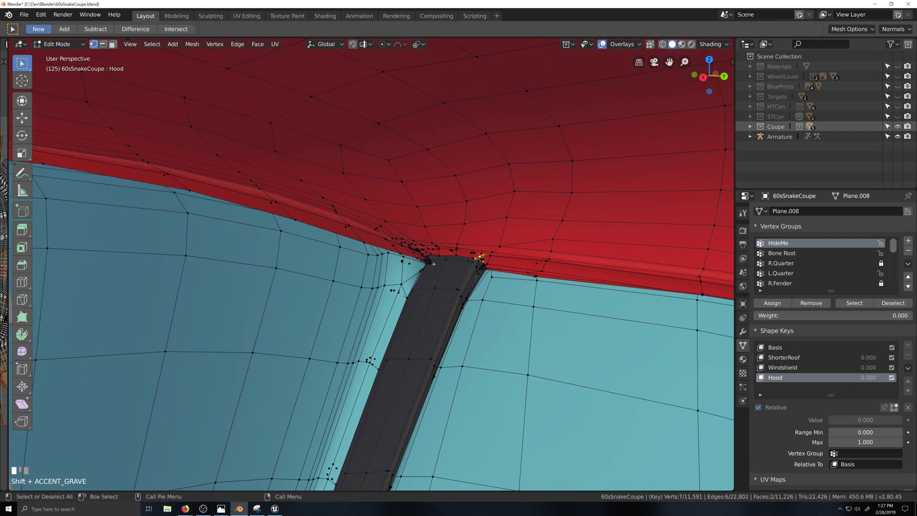
key("KP_Decimal")
scroll(481, 258, "up", 5)
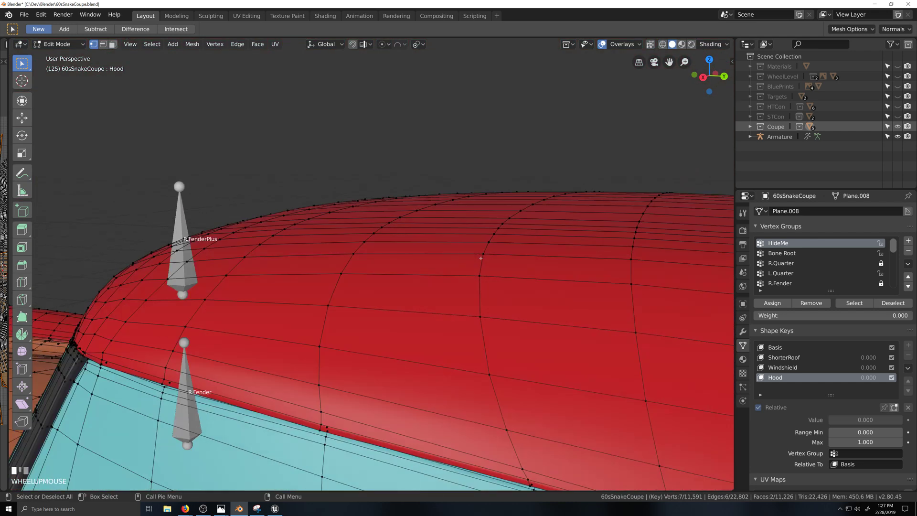
key("shift+grave")
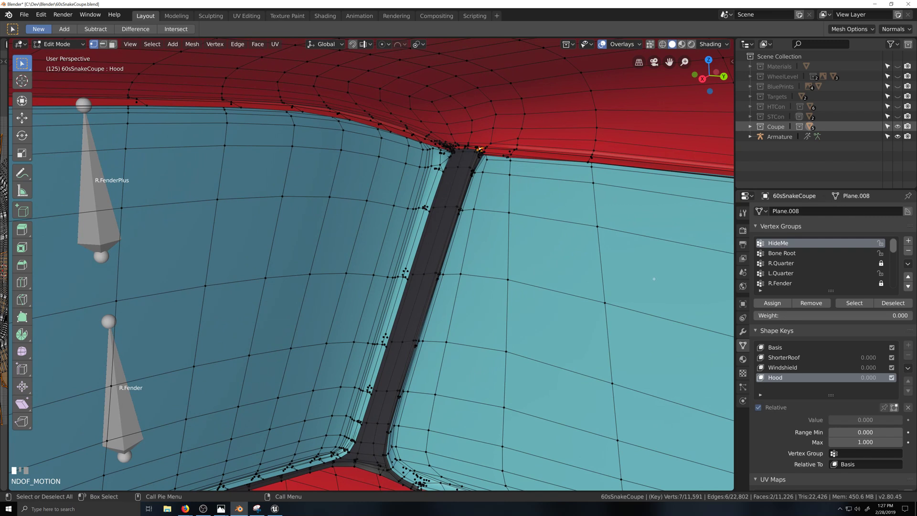
Set the viewport's focal length to 250 mm and inspect the highlighted face at the top of the pillar.
key("n")
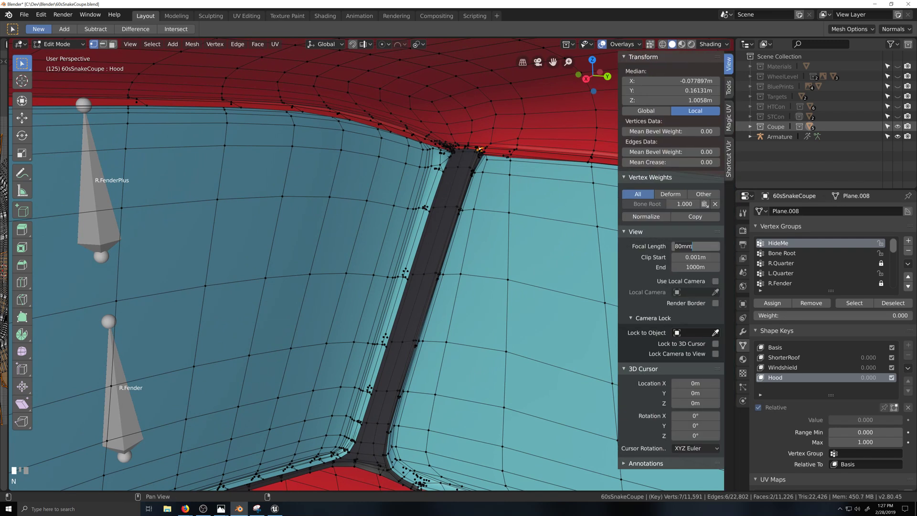
left_click(692, 246)
type("200")
key("Return")
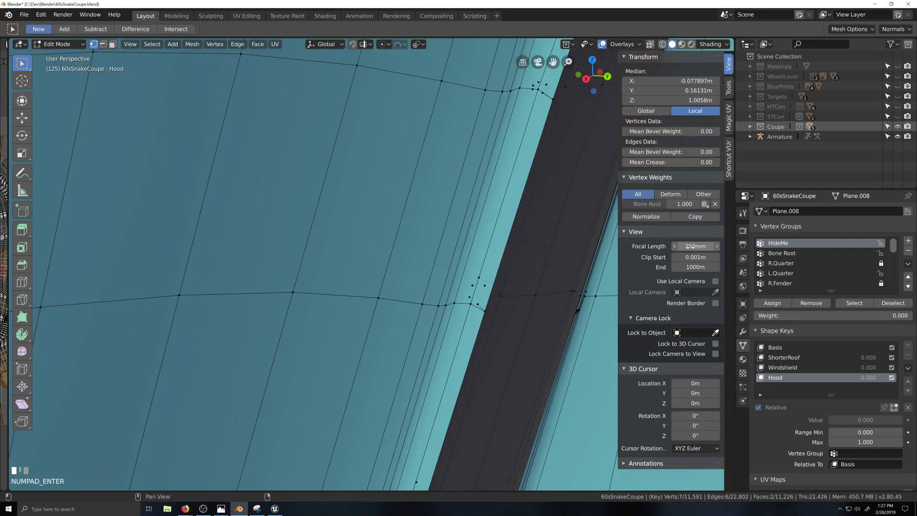
key("shift+grave")
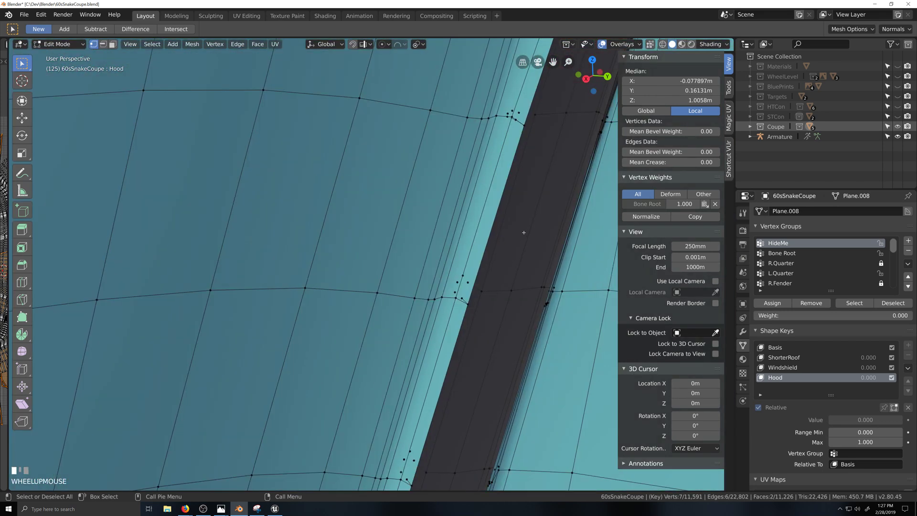
scroll(391, 291, "down", 8)
key("grave")
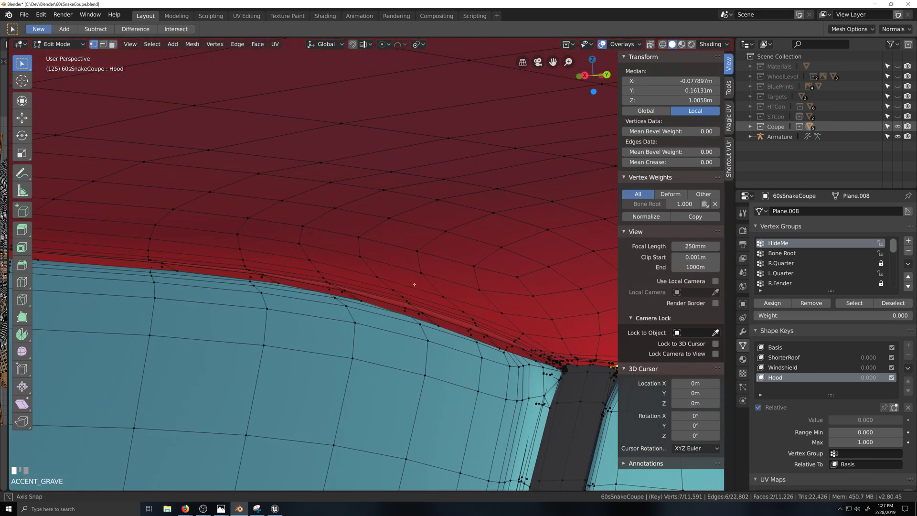
key("shift+grave")
key("ctrl+grave")
key("shift+grave")
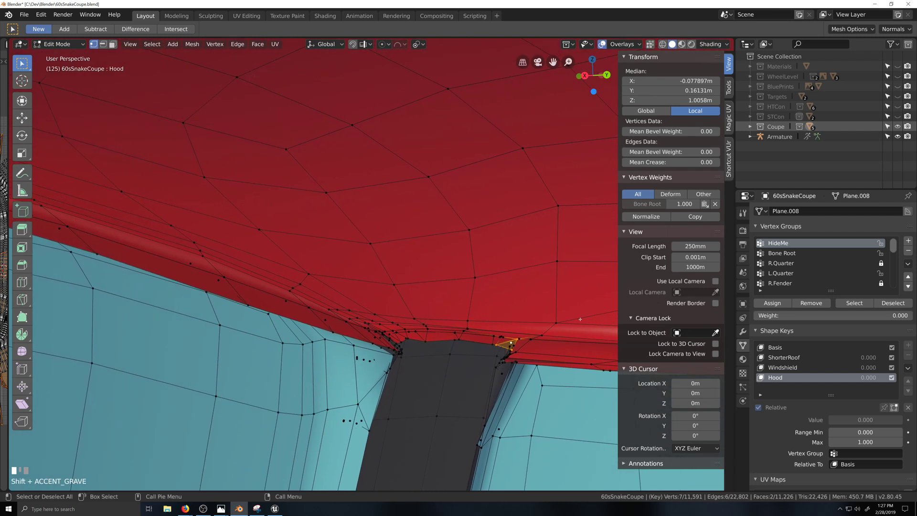
Try a focal length of 35 mm for the viewport.
left_click(693, 250)
type("35mm")
key("Return")
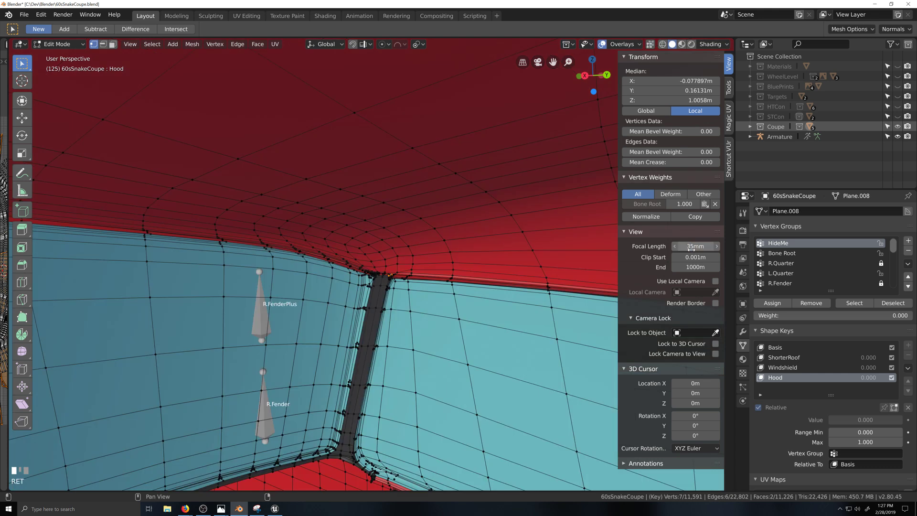
scroll(656, 265, "up", 3)
Set the viewport's focal length back to 250 mm.
left_click(694, 247)
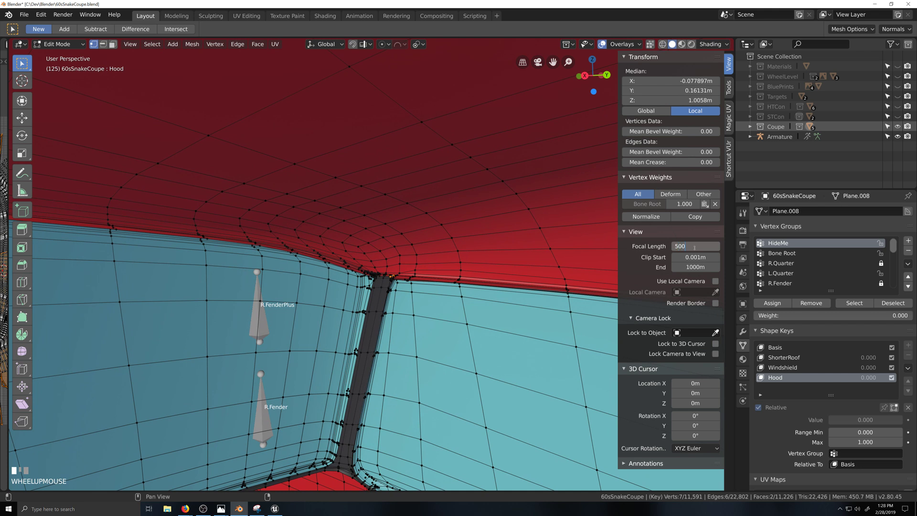
type("500")
key("Return")
scroll(530, 356, "up", 2)
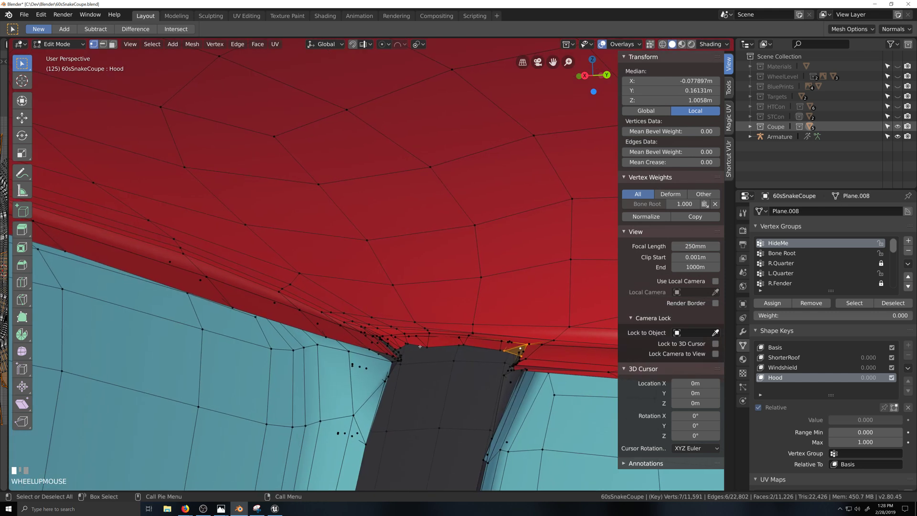
Select the single vertex where the pillar top meets the roof and frame the view on it.
middle_click_drag(531, 356, 530, 358)
key("grave")
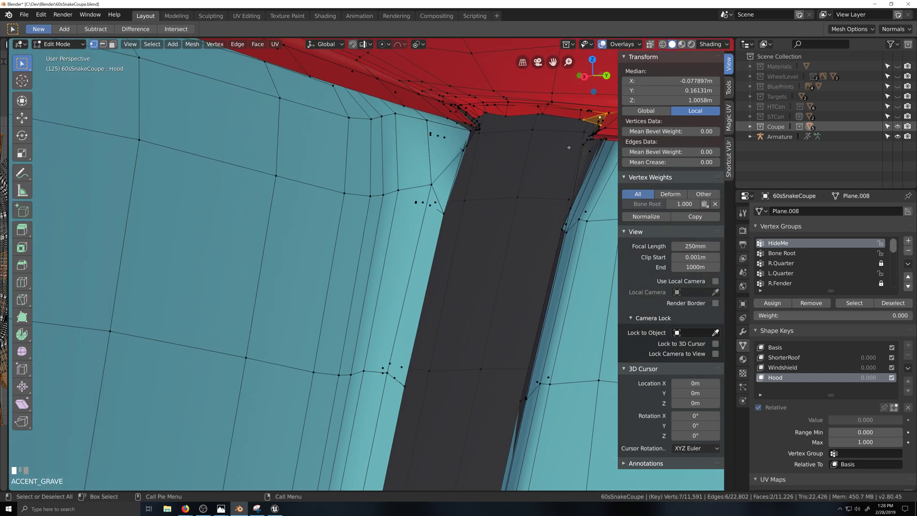
left_click(585, 122)
key("KP_Decimal")
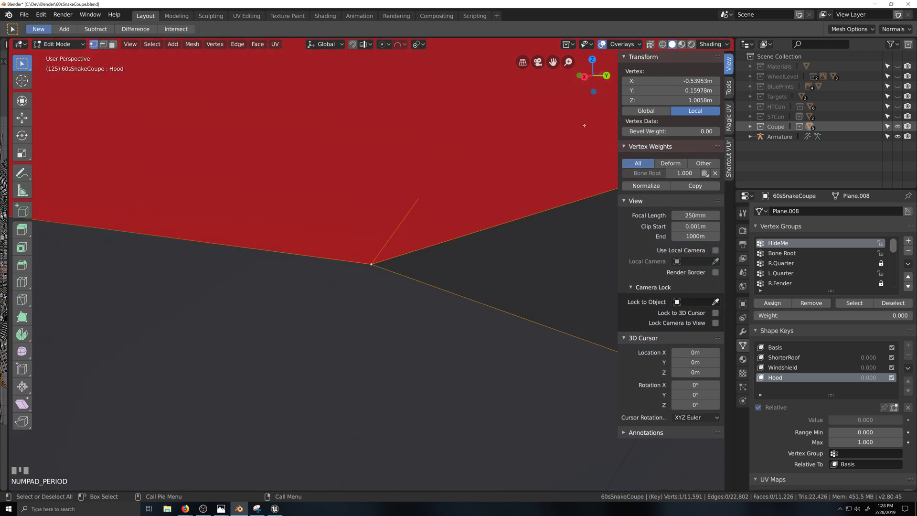
Examine the dark faces and edges around the selected pillar-top vertex up close.
scroll(431, 347, "down", 3)
key("grave")
middle_click_drag(510, 345, 434, 330)
scroll(430, 342, "up", 4)
key("grave")
scroll(434, 329, "up", 1)
scroll(434, 330, "up", 5)
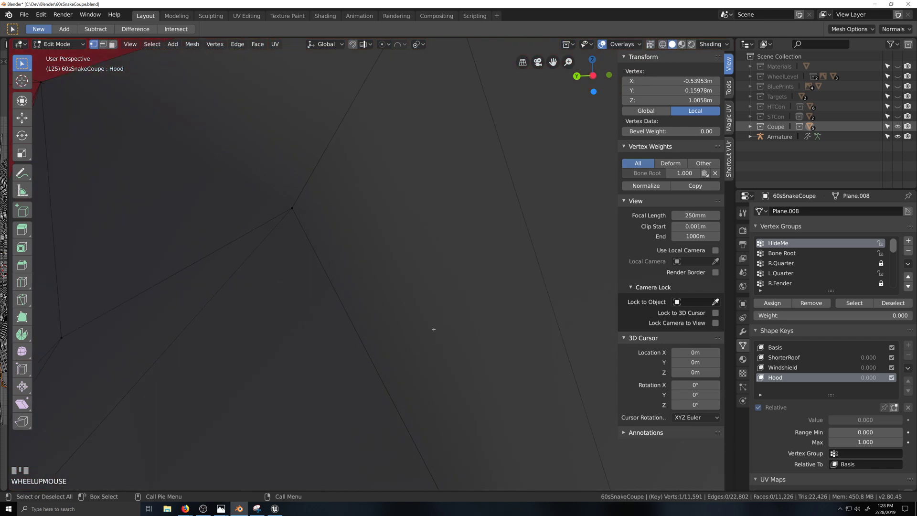
scroll(434, 330, "down", 5)
scroll(433, 329, "up", 1)
scroll(434, 330, "up", 4)
Select a loose vertex on the roof edge just above the pillar top to check its connections.
key("grave")
middle_click_drag(434, 329, 287, 267)
left_click(255, 225)
key("grave")
left_click(267, 247)
middle_click_drag(408, 278, 346, 278, "shift")
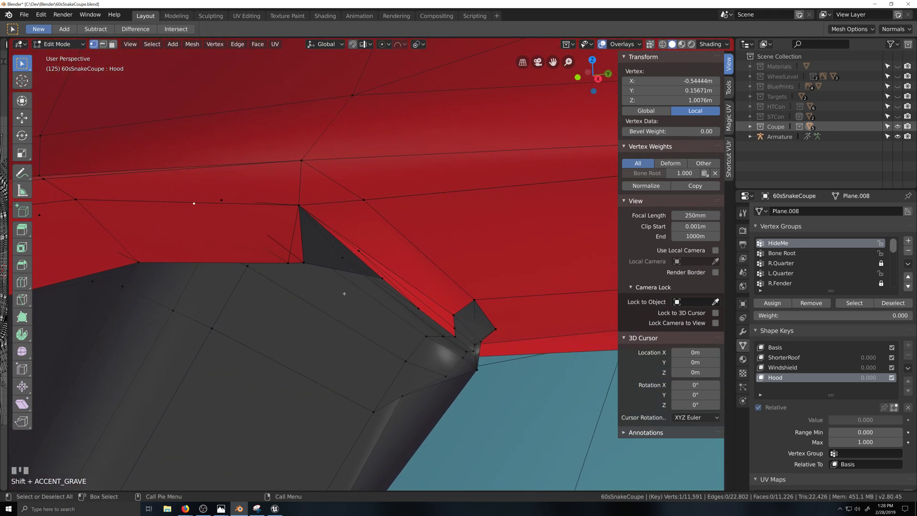
Select the vertex on the thin edge beside the pillar top and examine the gap around it from several angles.
scroll(348, 306, "up", 3)
scroll(352, 320, "down", 1)
middle_click_drag(353, 321, 186, 308)
middle_click_drag(244, 305, 397, 357)
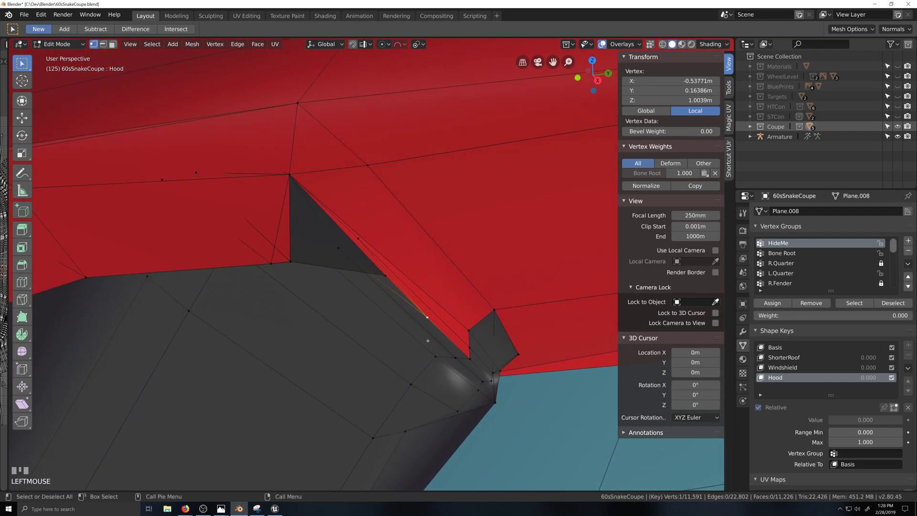
key("grave")
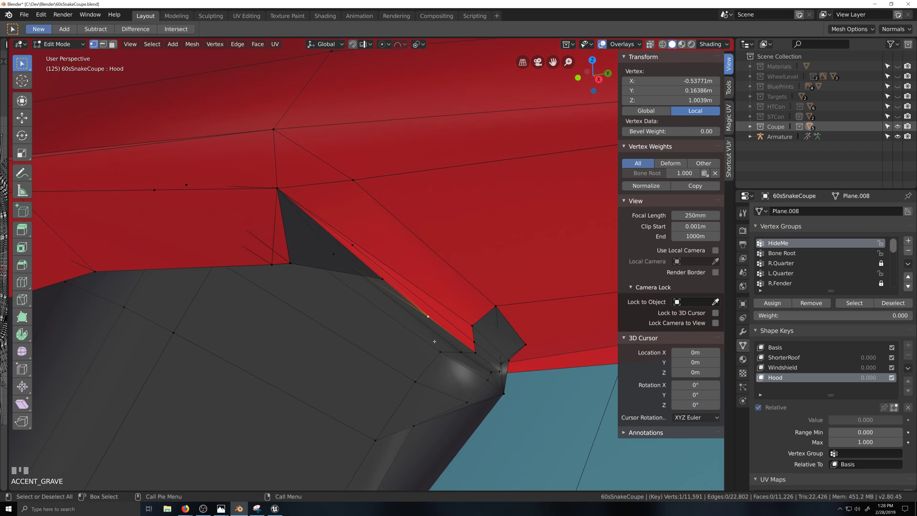
scroll(435, 341, "down", 1)
scroll(437, 351, "up", 5)
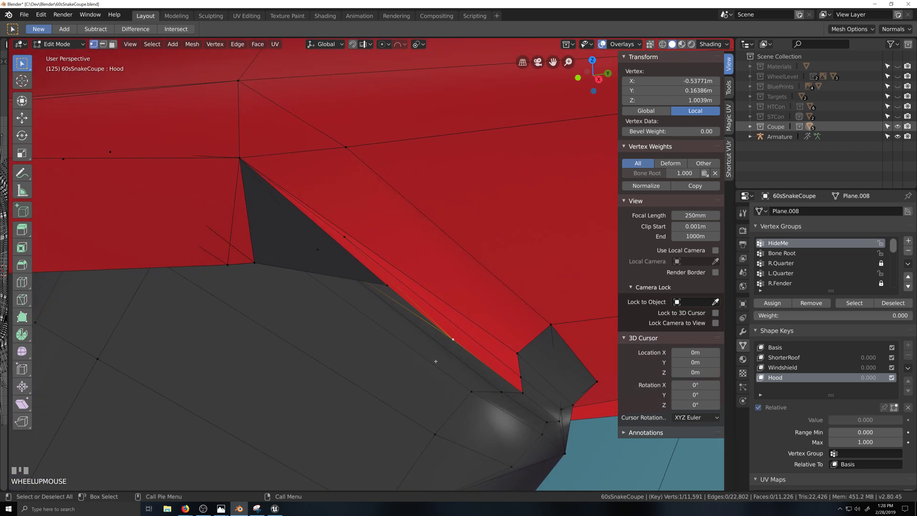
key("grave")
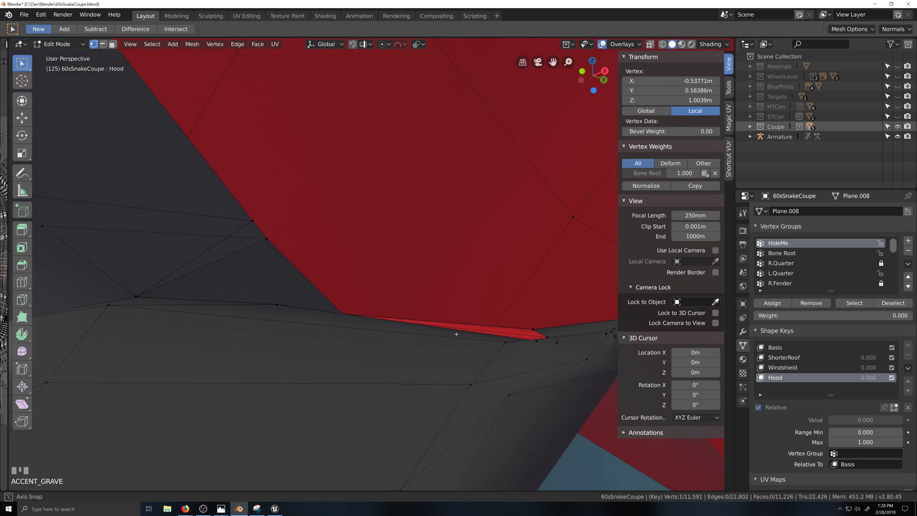
scroll(431, 354, "down", 2)
scroll(431, 354, "down", 7)
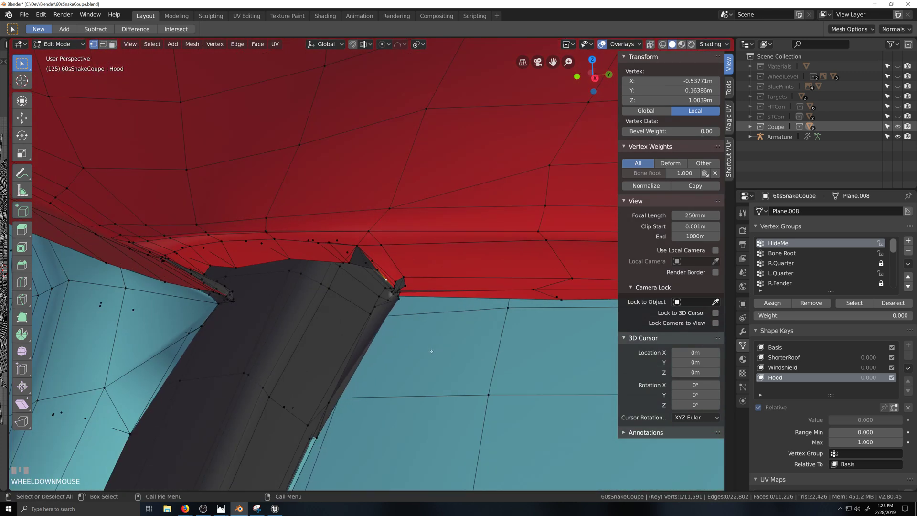
Examine the roof corner above the windshield pillar from outside the car body.
key("grave")
scroll(377, 363, "down", 5)
key("grave")
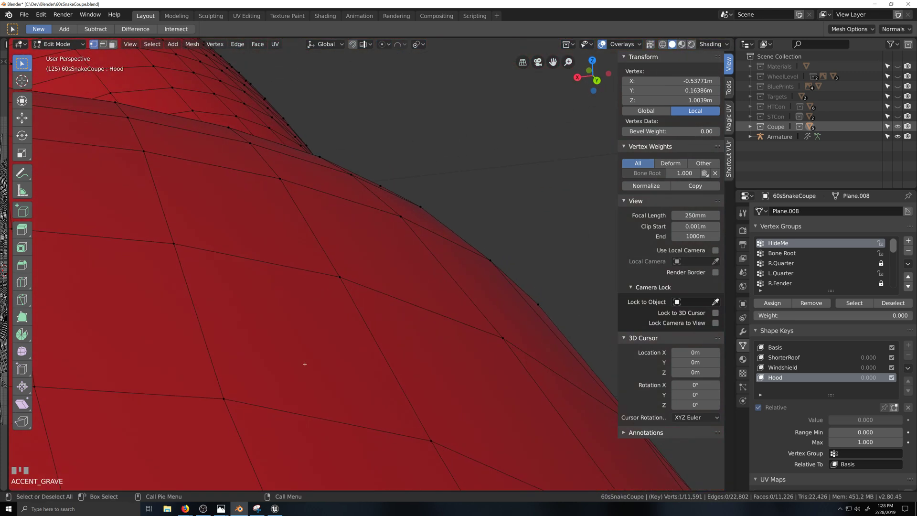
key("shift+grave")
scroll(534, 257, "up", 6)
key("grave")
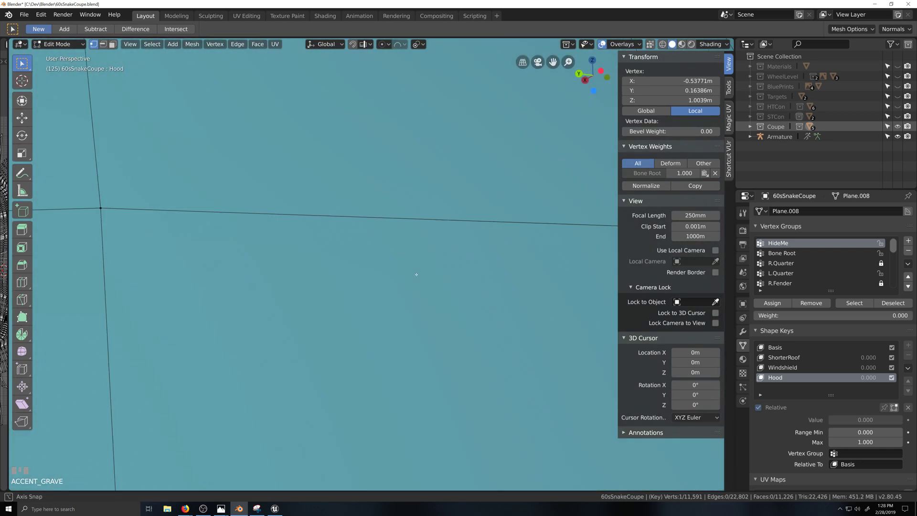
scroll(381, 248, "down", 9)
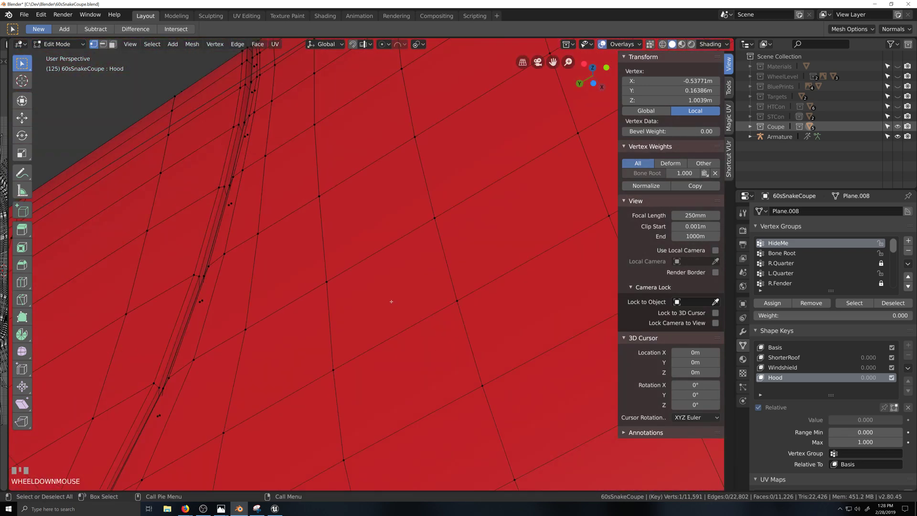
key("grave")
scroll(382, 275, "up", 10)
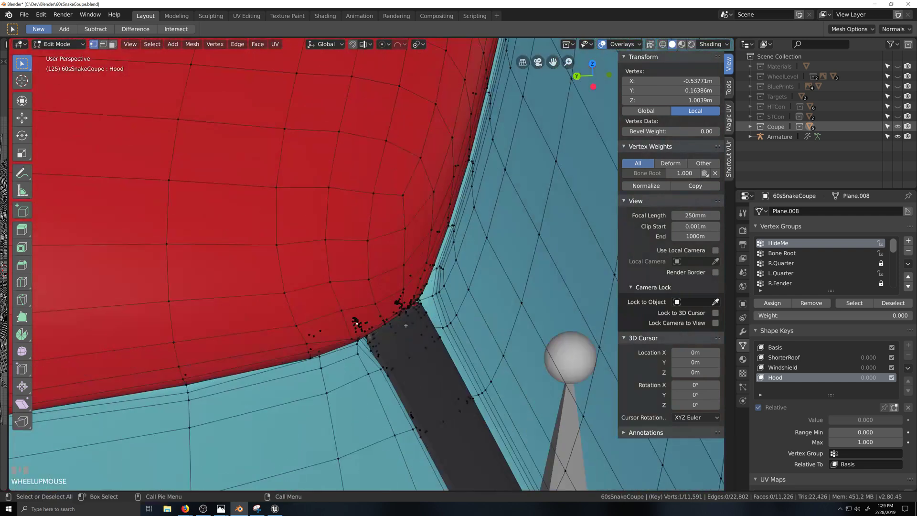
key("grave")
key("shift+grave")
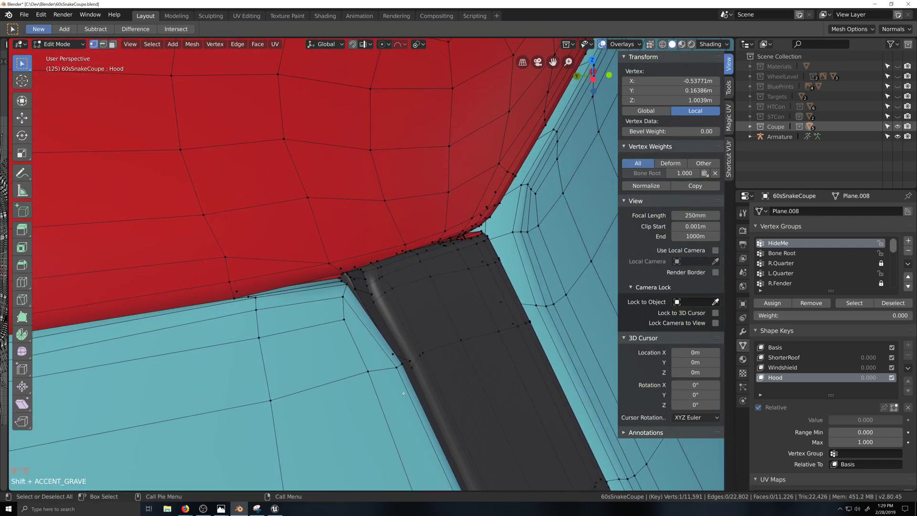
scroll(404, 394, "up", 3)
scroll(403, 393, "down", 3)
scroll(403, 393, "down", 8)
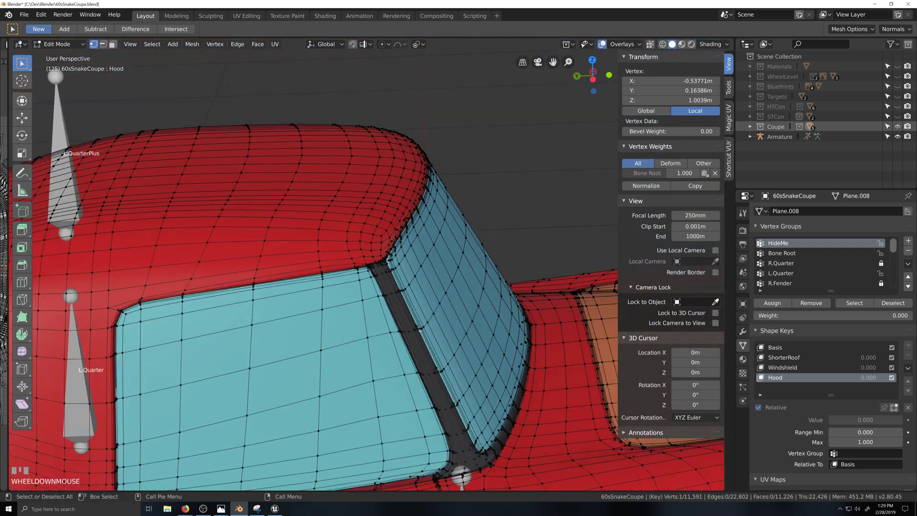
scroll(419, 331, "up", 2)
scroll(407, 320, "up", 5)
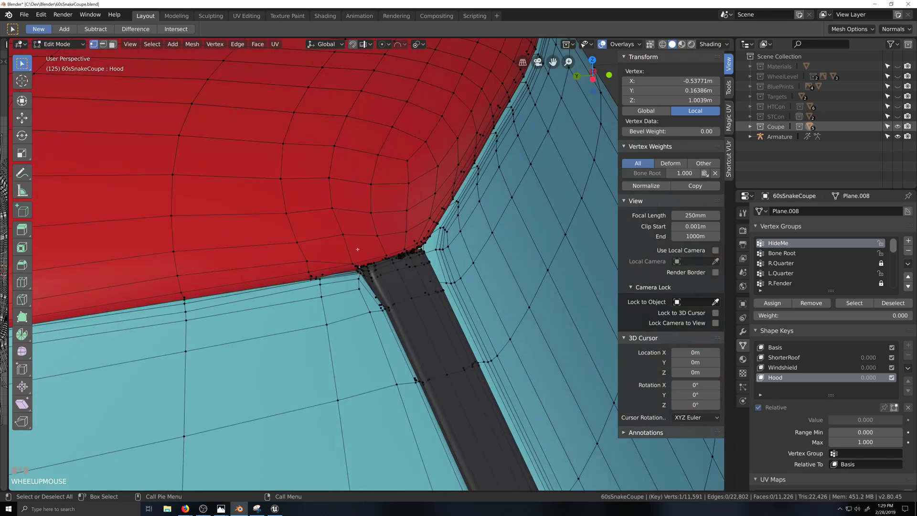
scroll(366, 266, "down", 3)
scroll(380, 307, "down", 5)
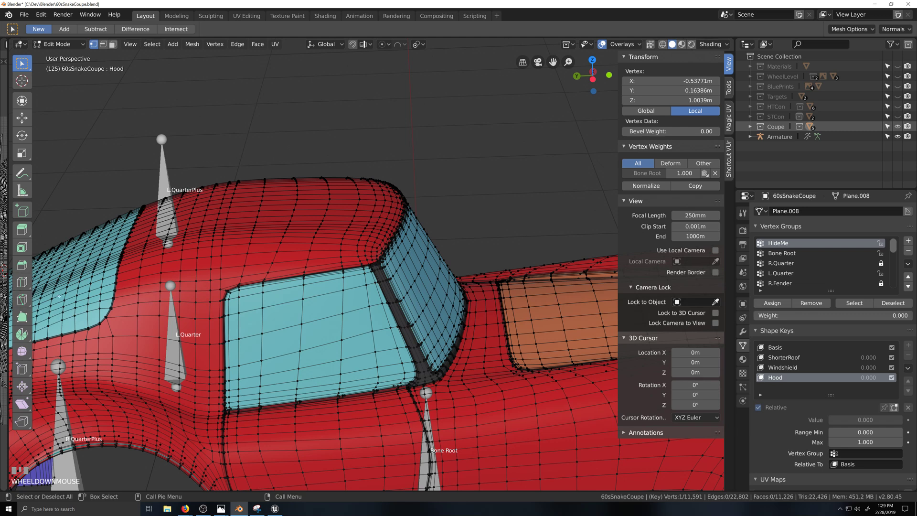
Select the stray oversized faces extending beyond the body's UV island and hide them.
left_click_drag(7, 336, 540, 336)
left_click_drag(105, 360, 150, 396)
left_click_drag(224, 388, 427, 451, "shift")
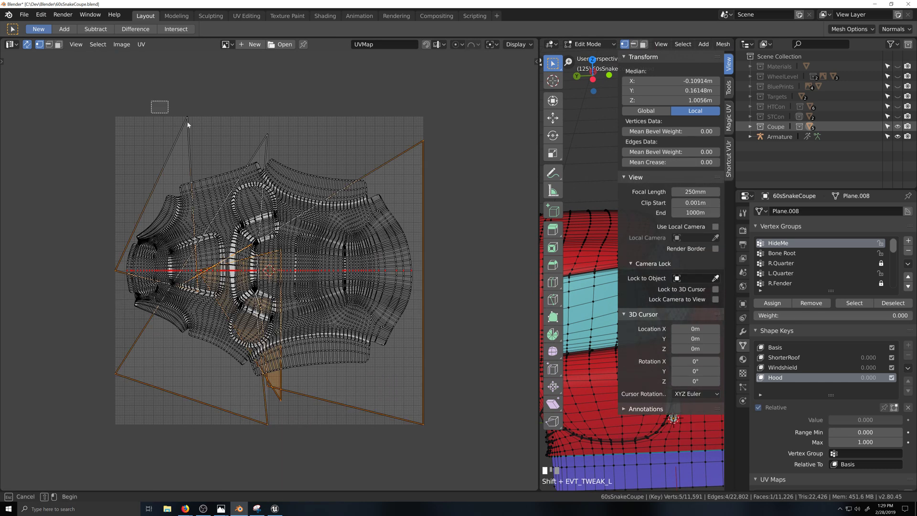
left_click_drag(152, 101, 295, 146, "shift")
scroll(308, 341, "up", 4)
scroll(308, 341, "down", 4)
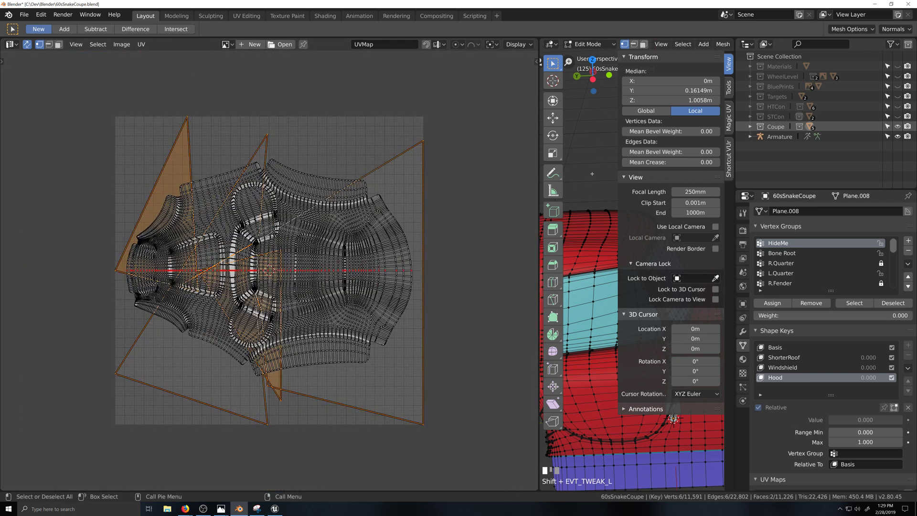
key("h")
scroll(365, 352, "up", 4)
scroll(364, 352, "down", 4)
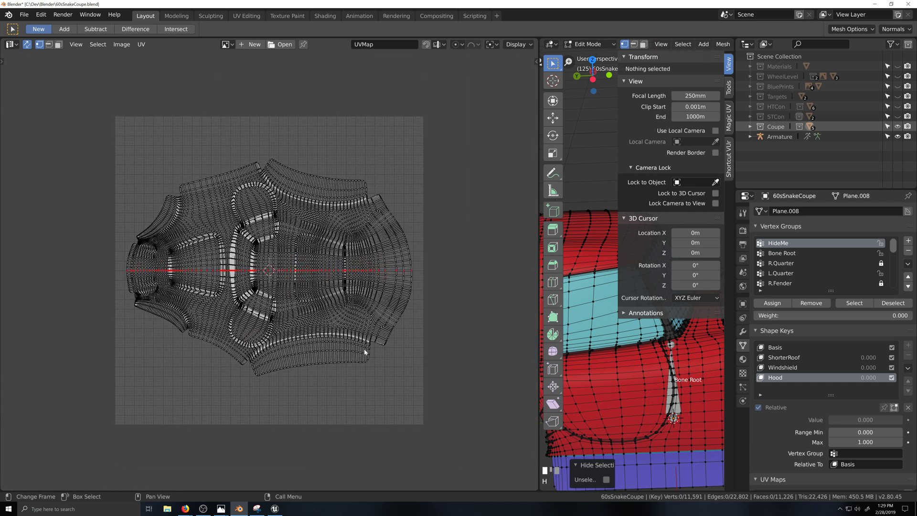
Select the pinned horizontal loop in the UV layout and check where it runs on the car body.
scroll(170, 321, "up", 4)
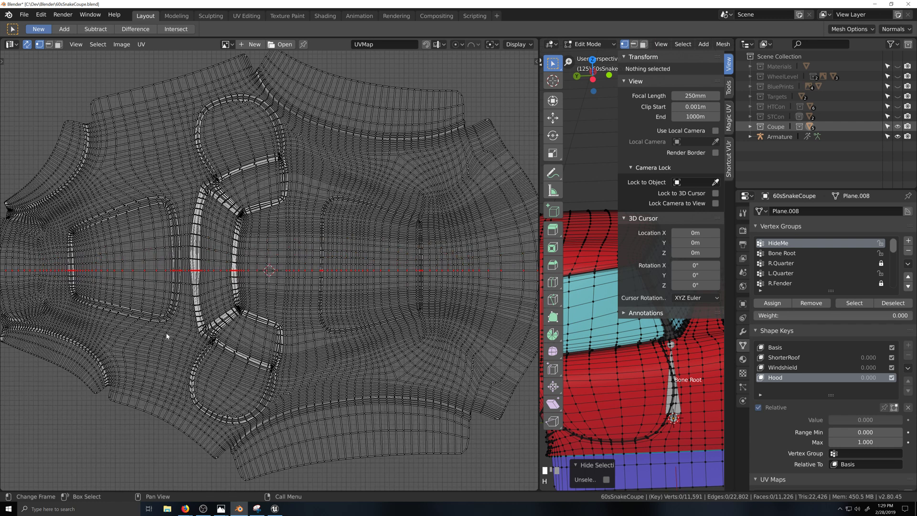
scroll(199, 329, "down", 1)
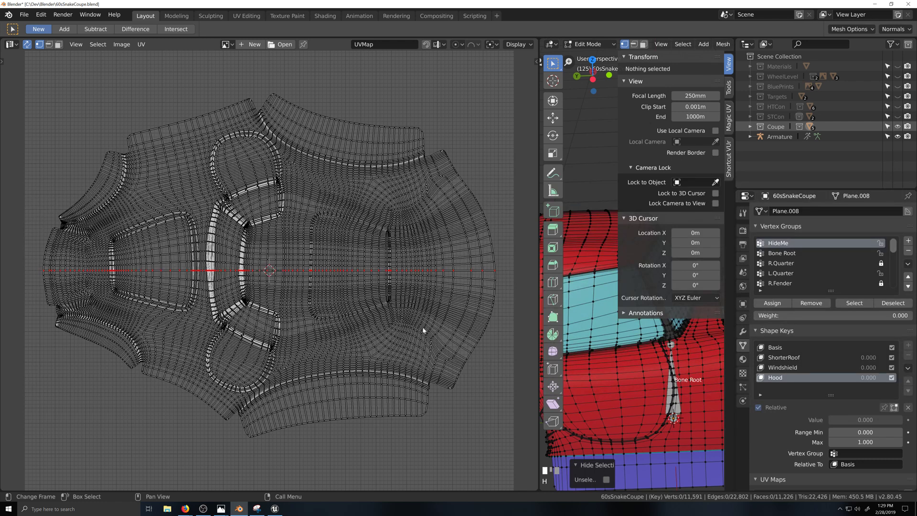
scroll(423, 330, "down", 3)
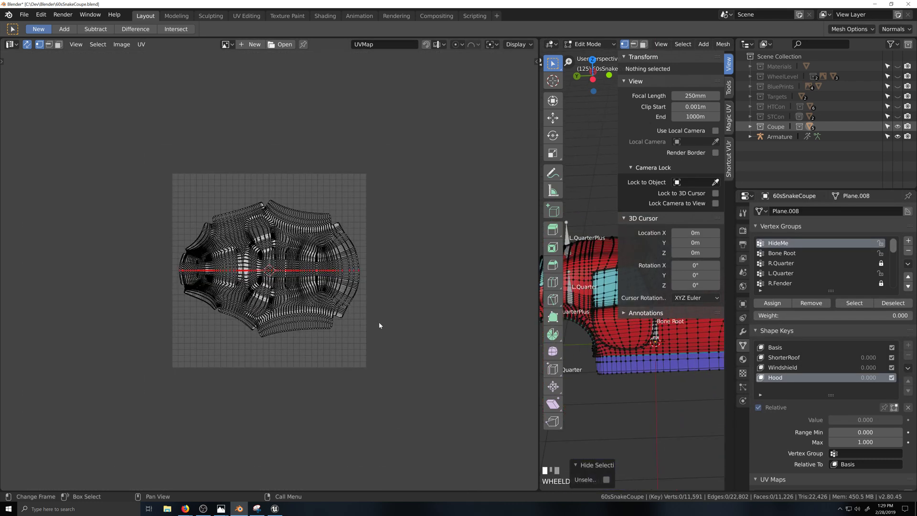
scroll(379, 322, "down", 1)
scroll(283, 273, "up", 7)
scroll(283, 273, "up", 2)
left_click(281, 272, "alt")
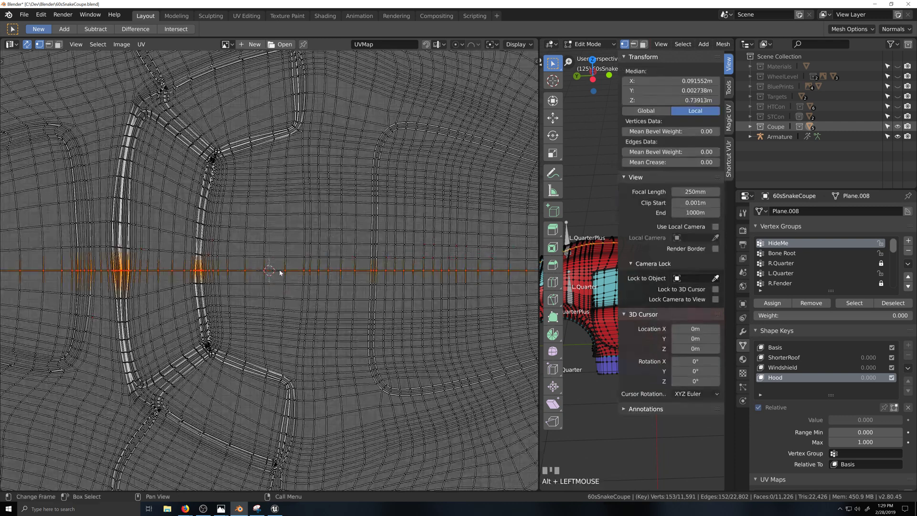
scroll(600, 344, "down", 4)
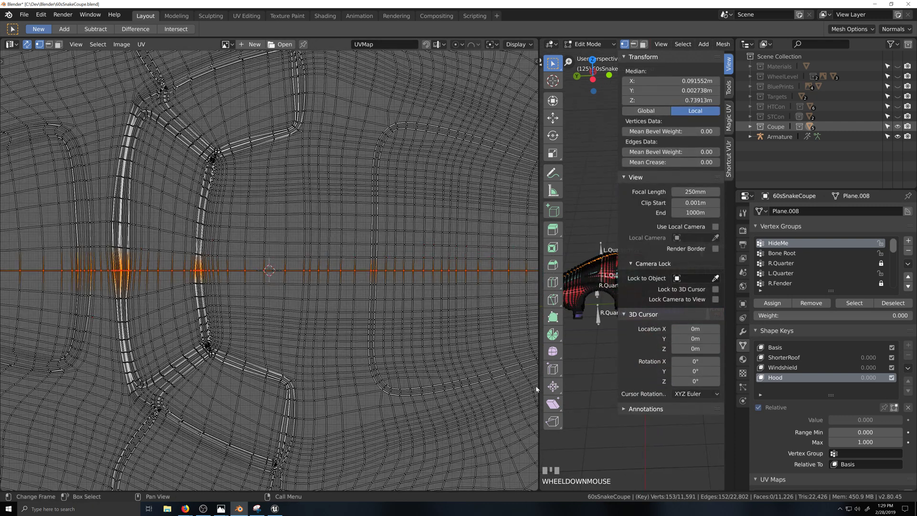
left_click_drag(540, 349, 145, 349)
key("grave")
middle_click_drag(379, 342, 388, 312)
scroll(403, 385, "up", 3)
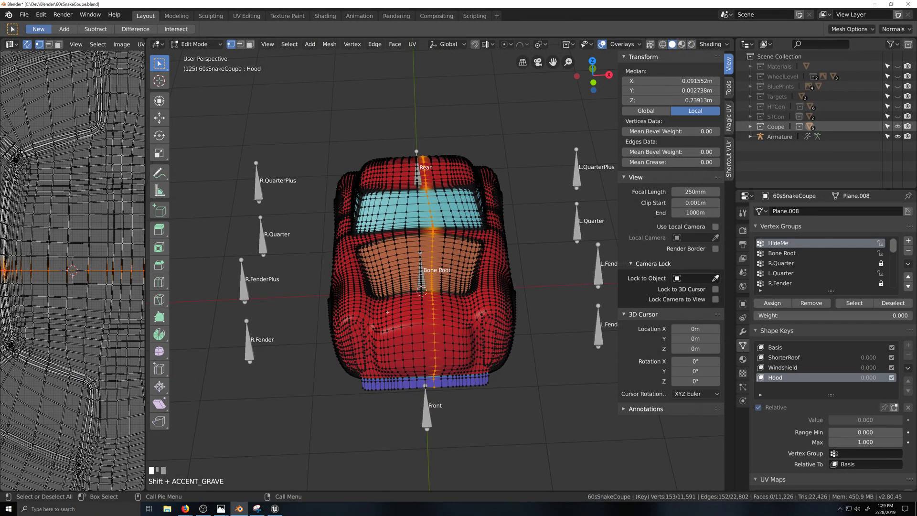
Select the true centre edge loop on the car body and check its position in the UV layout.
left_click(424, 339, "alt")
scroll(315, 363, "down", 1)
scroll(90, 332, "down", 3)
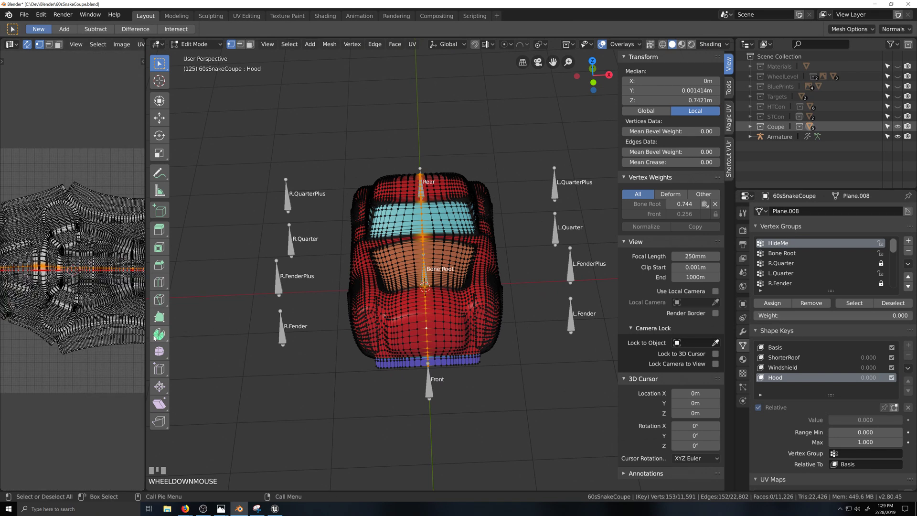
left_click_drag(146, 336, 554, 337)
scroll(293, 266, "up", 3)
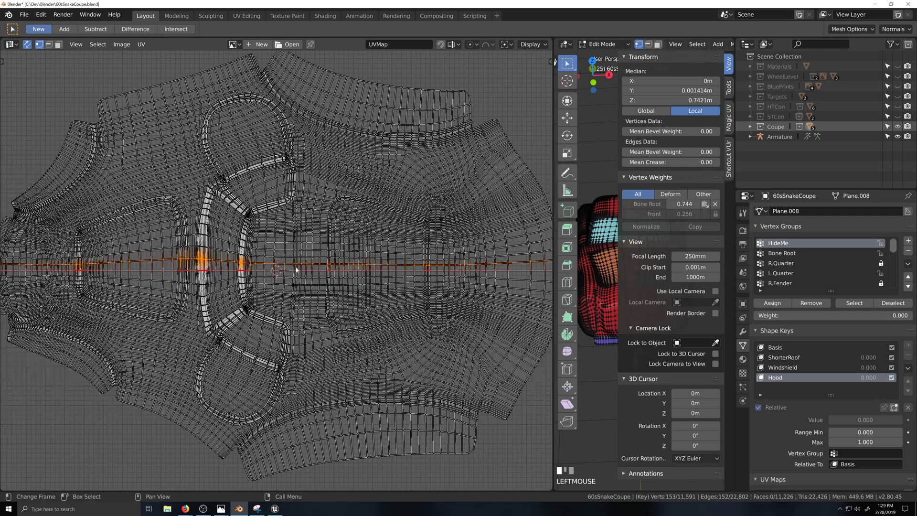
Unpin all UVs of the visible body mesh.
key("a")
scroll(338, 288, "down", 3)
right_click(379, 272)
mouse_move(379, 273)
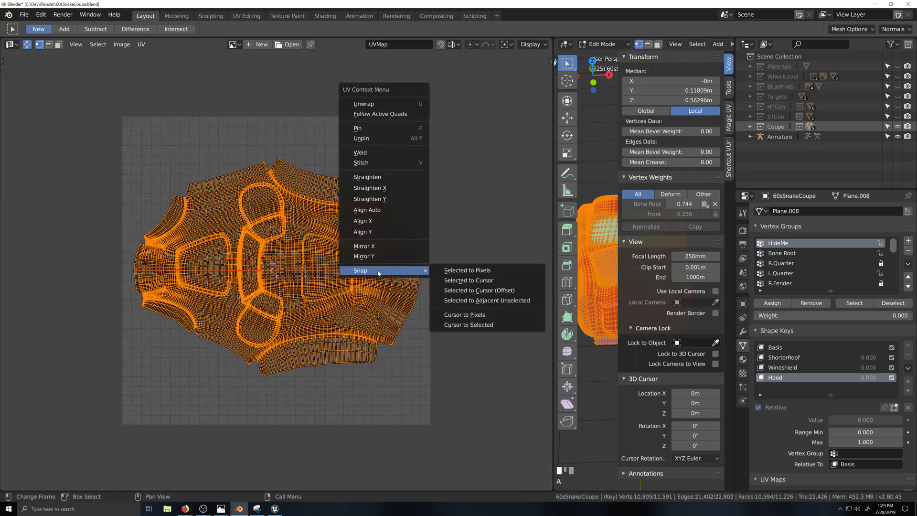
left_click(394, 139)
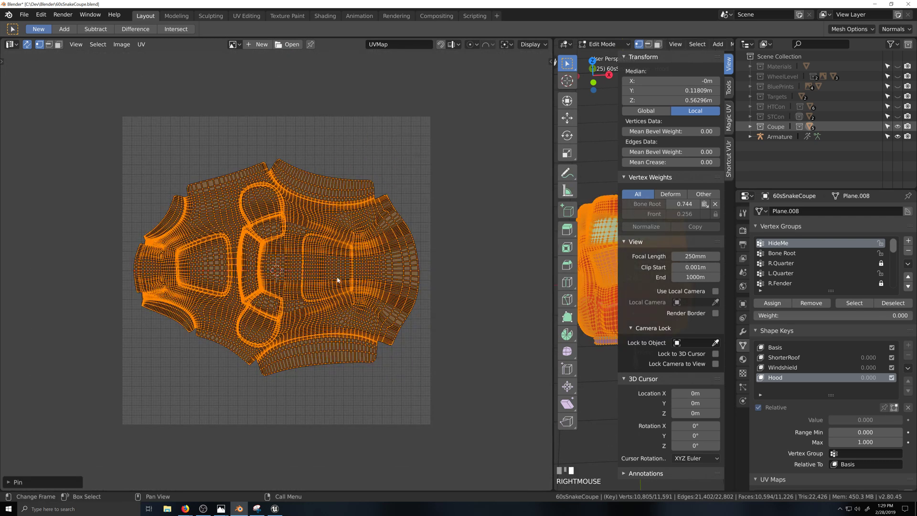
Select the body's centre edge loop in the 3D view and flatten its UVs by scaling them to 0 along Y.
left_click(555, 332)
left_click_drag(553, 333, 411, 333)
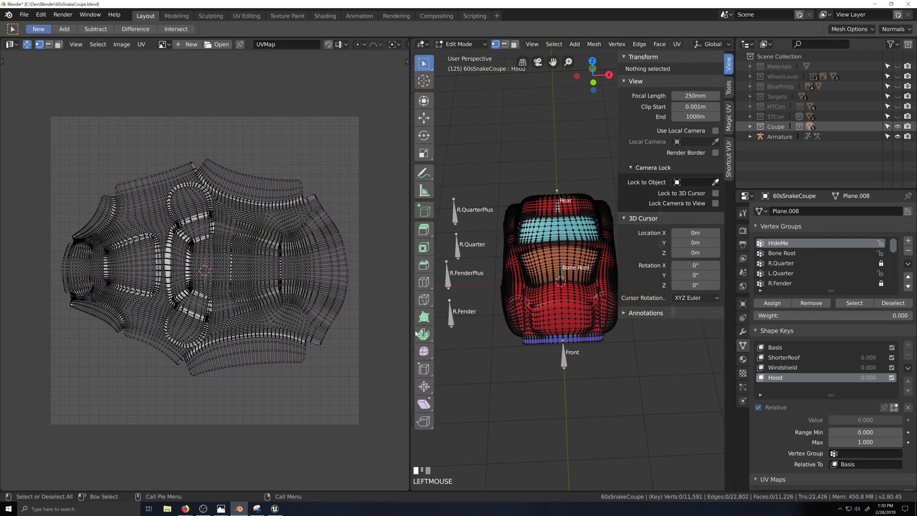
left_click(562, 316, "alt")
scroll(241, 299, "up", 3)
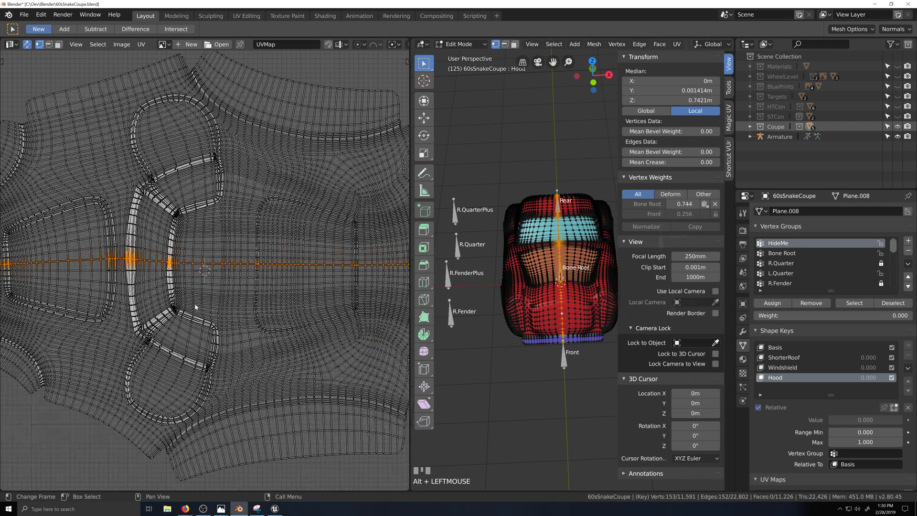
scroll(242, 299, "down", 3)
key("s")
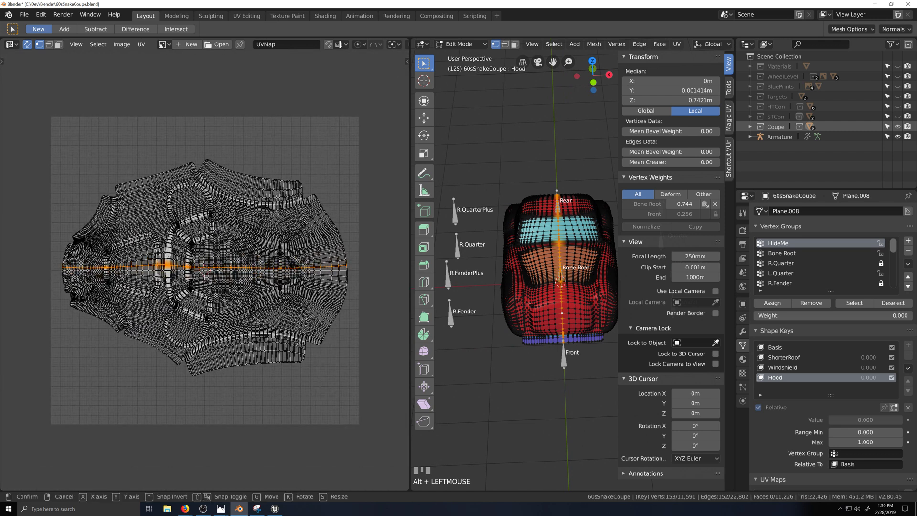
key("y")
key("0")
key("Return")
Snap the flattened centreline UVs to the 2D cursor with offset and pin them.
right_click(294, 268)
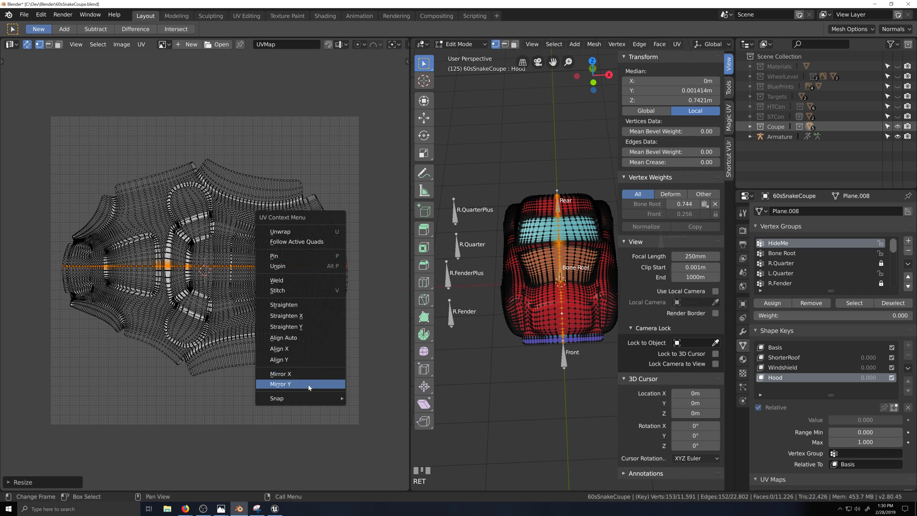
mouse_move(307, 398)
right_click(395, 418)
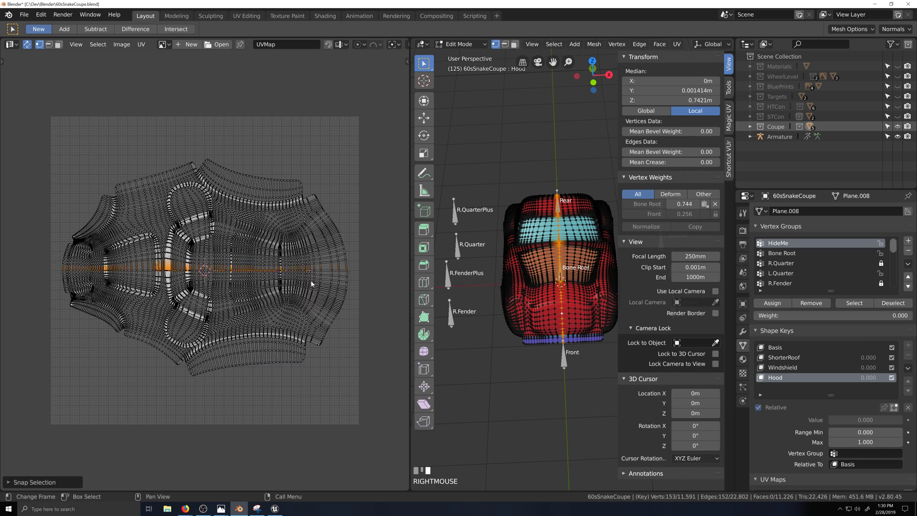
key("p")
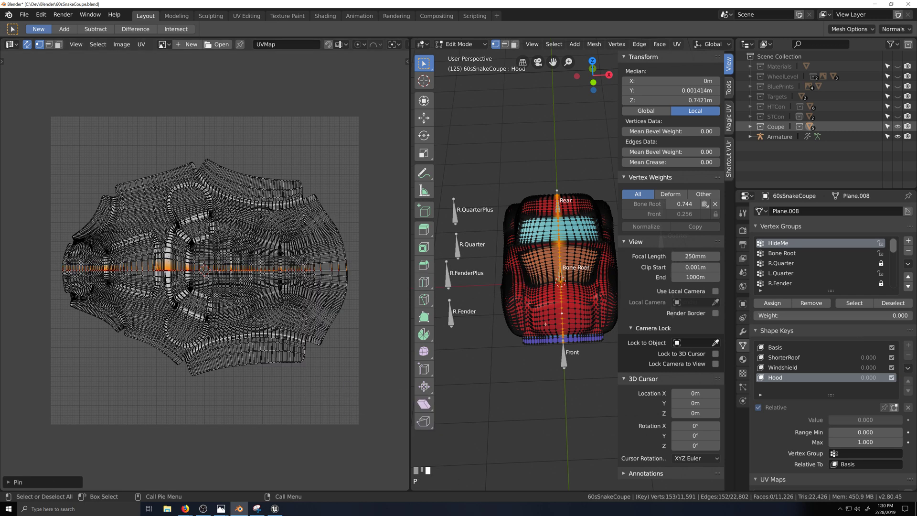
Unwrap the whole visible body mesh with the Angle Based method and a margin of 0.001.
key("a")
key("u")
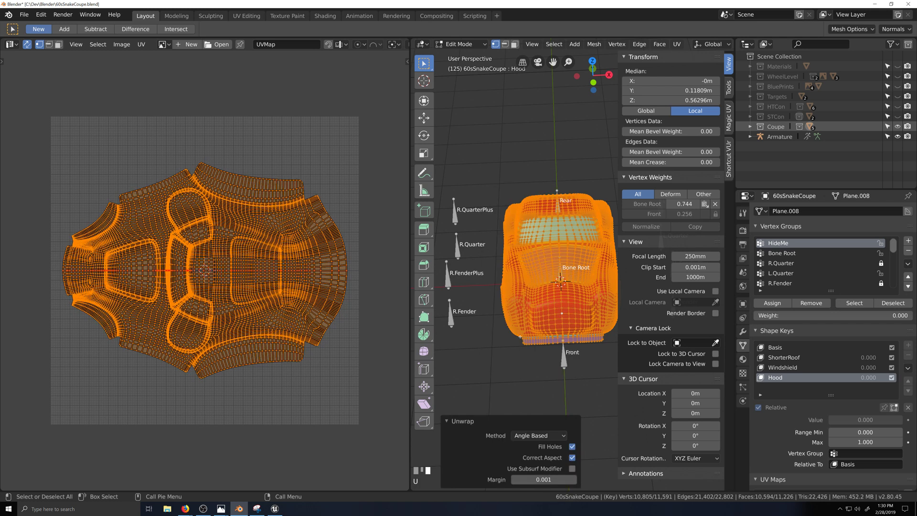
scroll(177, 337, "up", 8)
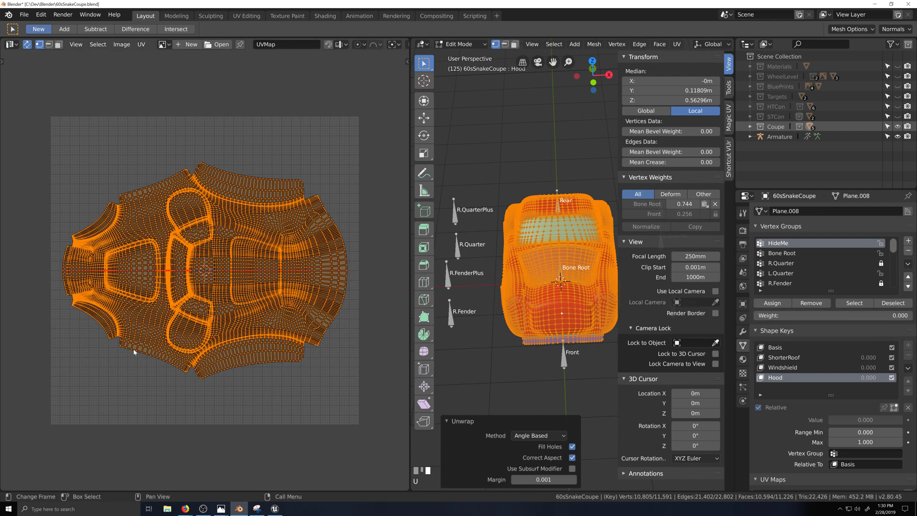
scroll(184, 341, "up", 1)
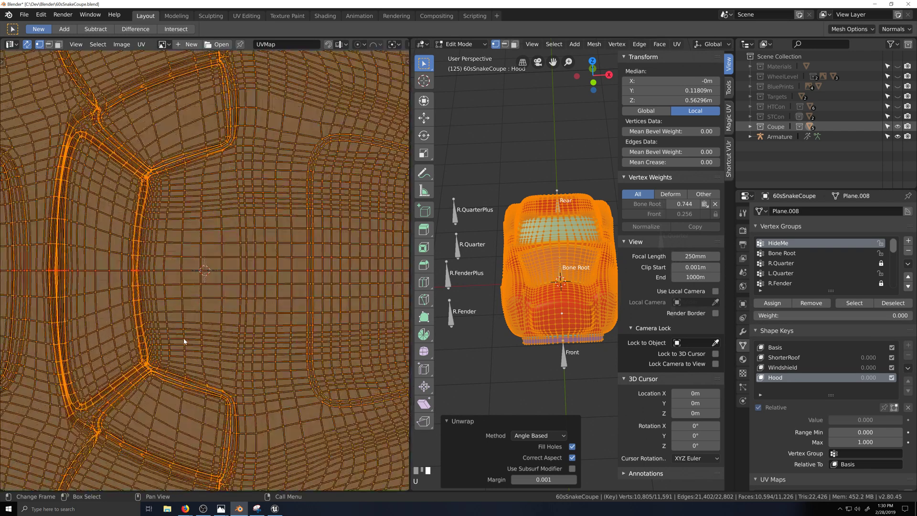
Examine the unwrapped body UV layout for distortion, overlaps and symmetry about the straightened centreline.
scroll(199, 330, "down", 6)
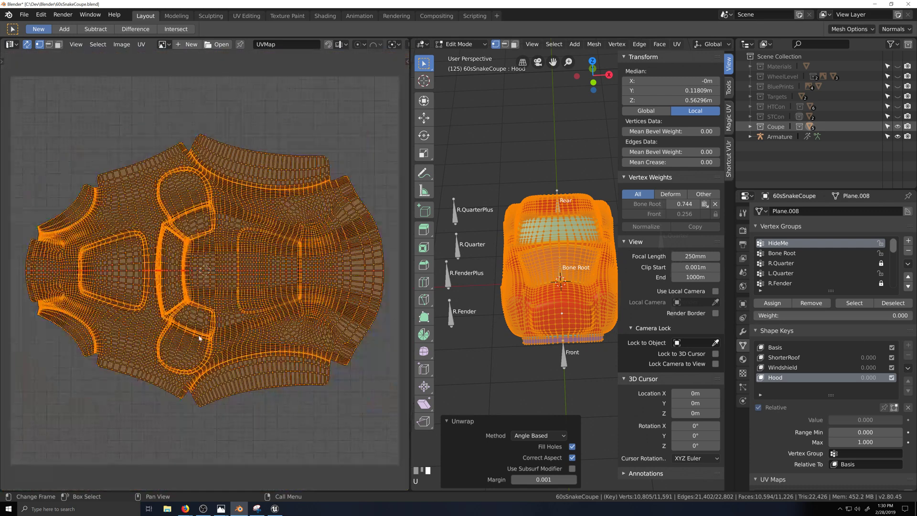
scroll(257, 337, "up", 5)
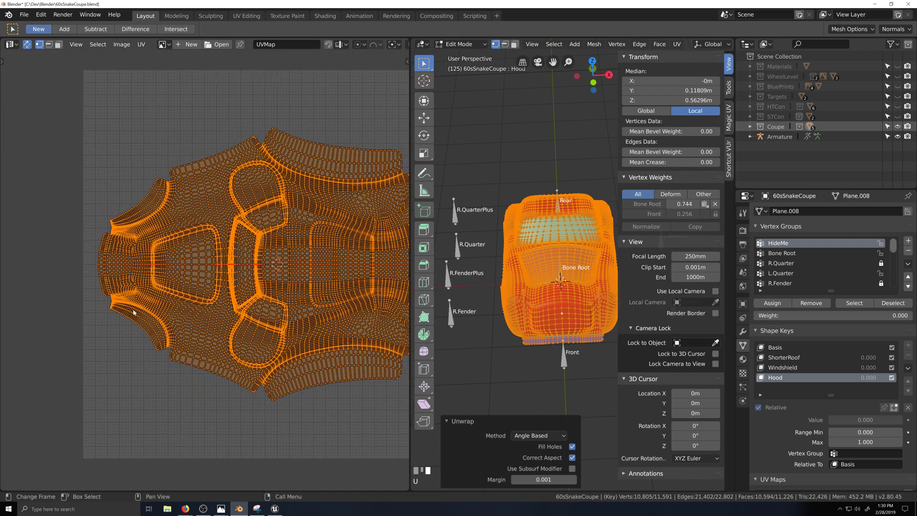
scroll(322, 321, "up", 2)
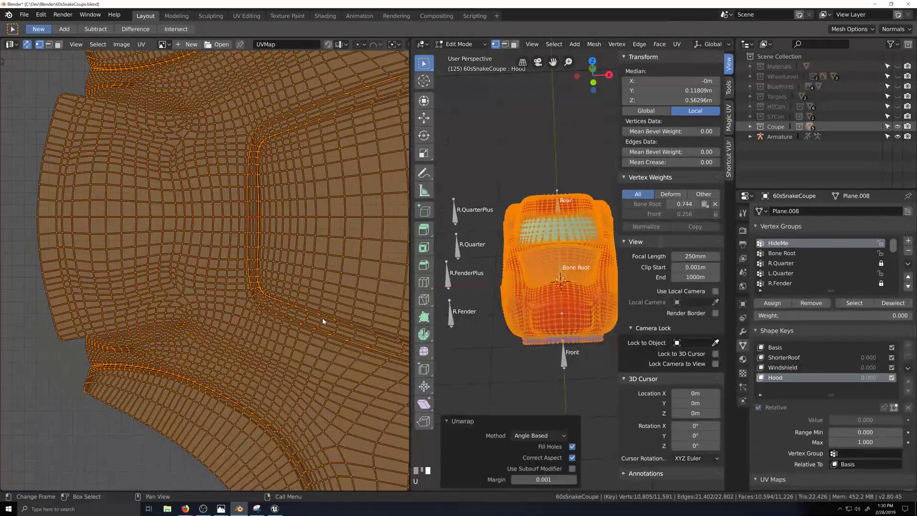
scroll(332, 320, "down", 4)
scroll(316, 330, "up", 5)
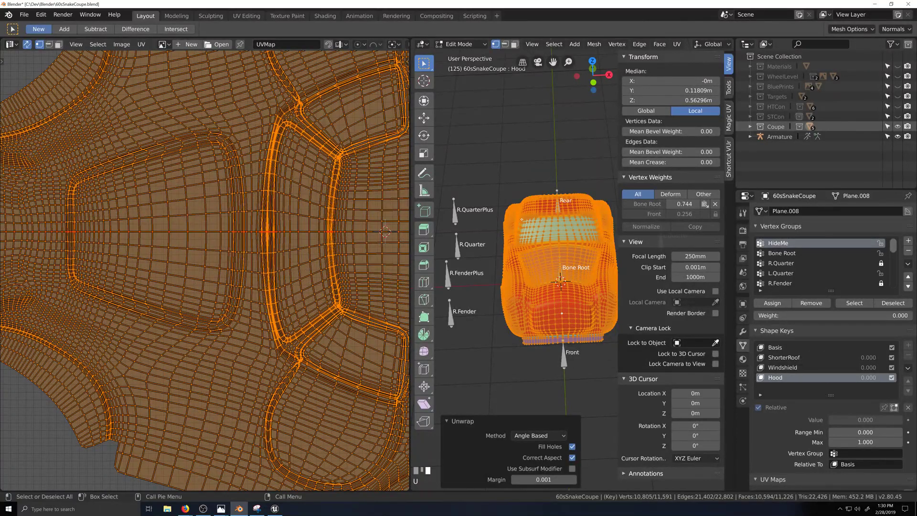
scroll(277, 310, "down", 5)
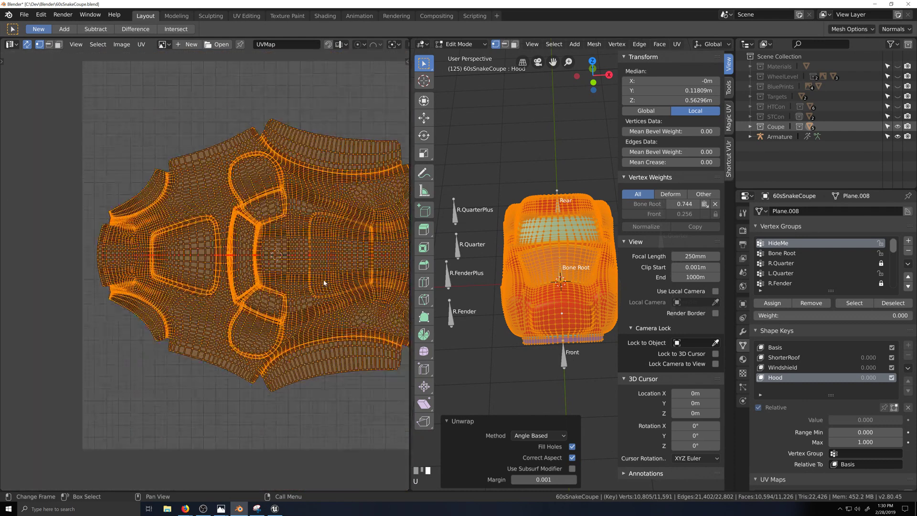
scroll(277, 309, "up", 3)
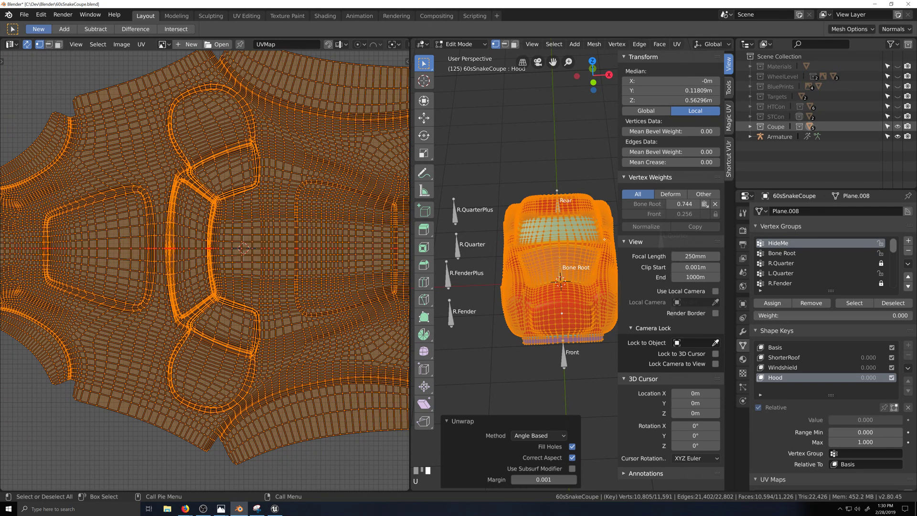
scroll(274, 293, "down", 3)
scroll(275, 293, "up", 2)
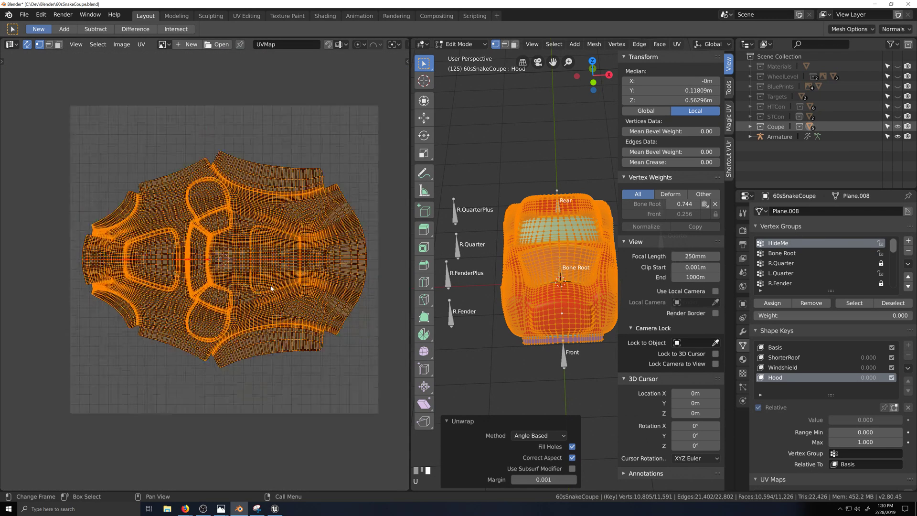
scroll(274, 293, "down", 1)
scroll(295, 309, "up", 3)
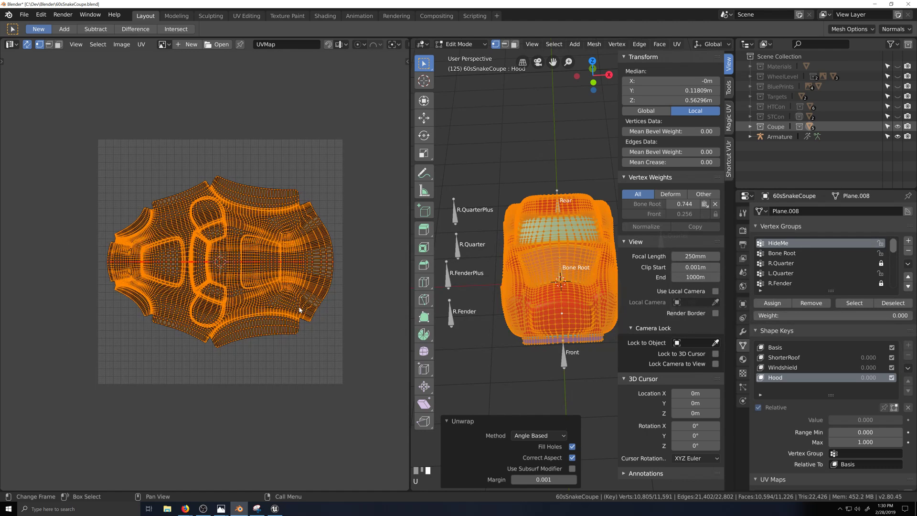
scroll(303, 316, "down", 2)
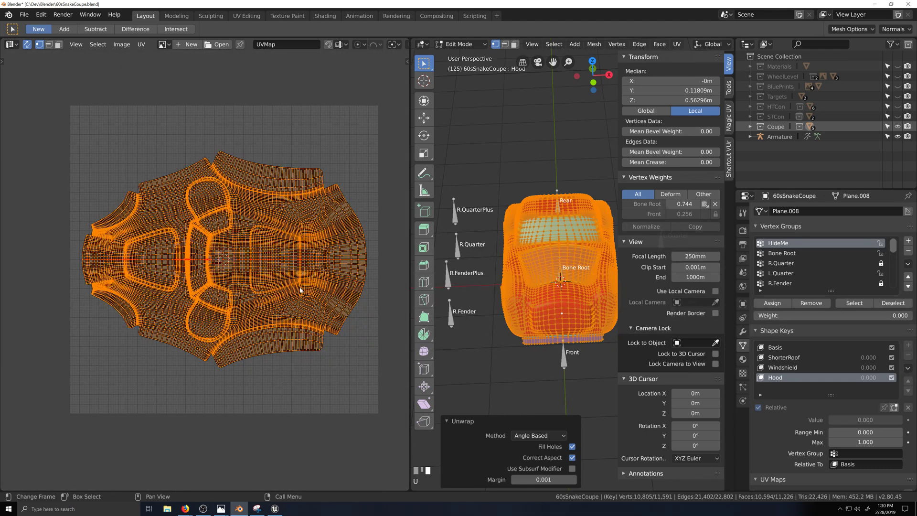
scroll(300, 290, "up", 2)
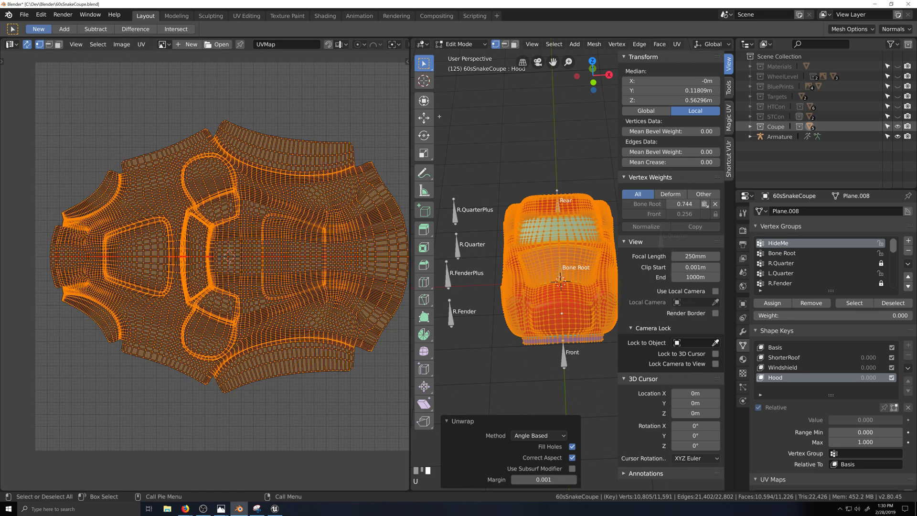
Join the UV editor area into the 3D viewport so the viewport fills the workspace.
right_click(411, 137)
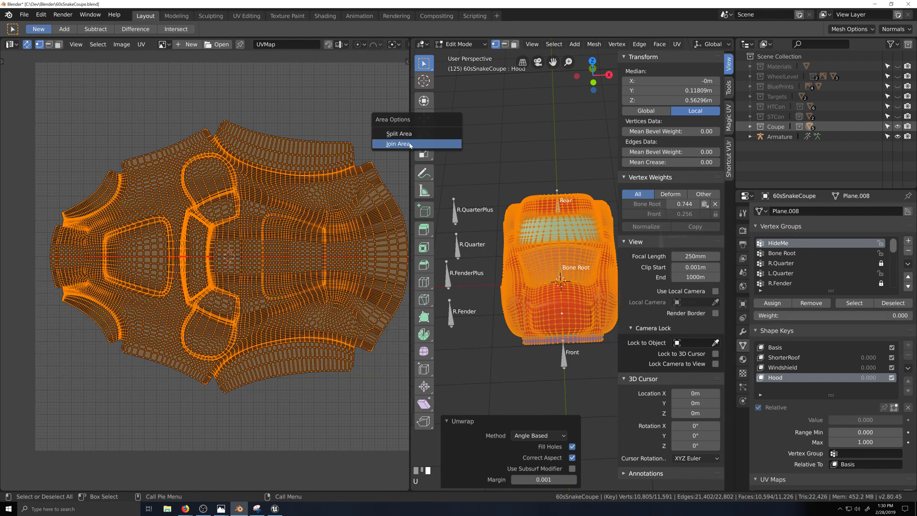
left_click(411, 143)
scroll(384, 328, "up", 1)
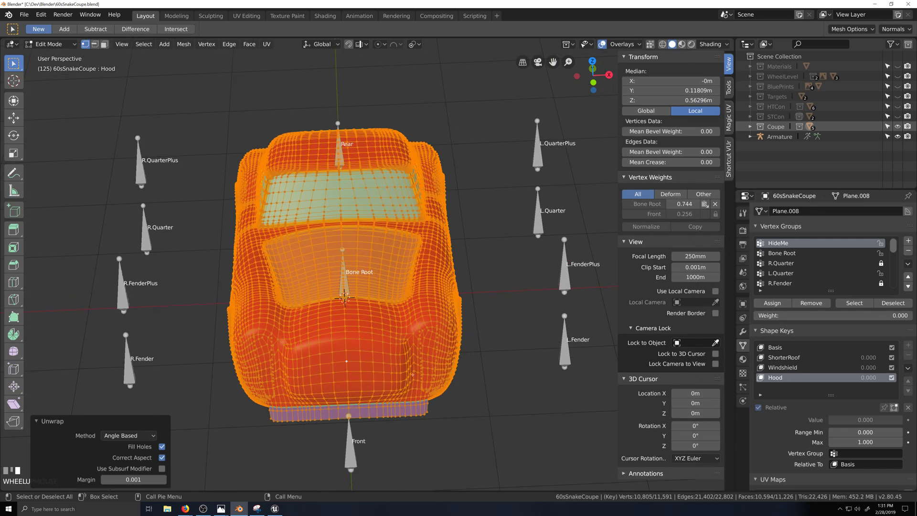
Reveal the hidden geometry and select only the negative-X half of the whole body from the front orthographic view with X-ray on.
key("ctrl+KP_1")
key("KP_1")
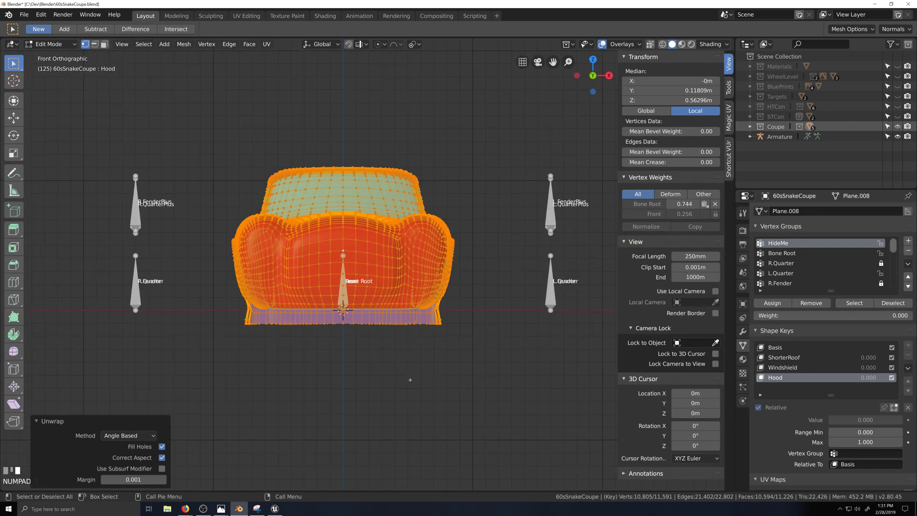
key("alt+z")
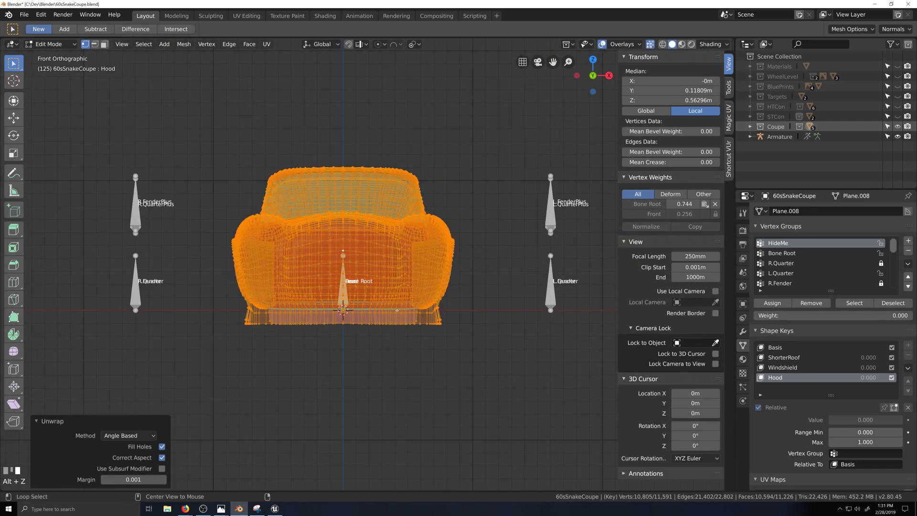
key("alt+h")
key("a")
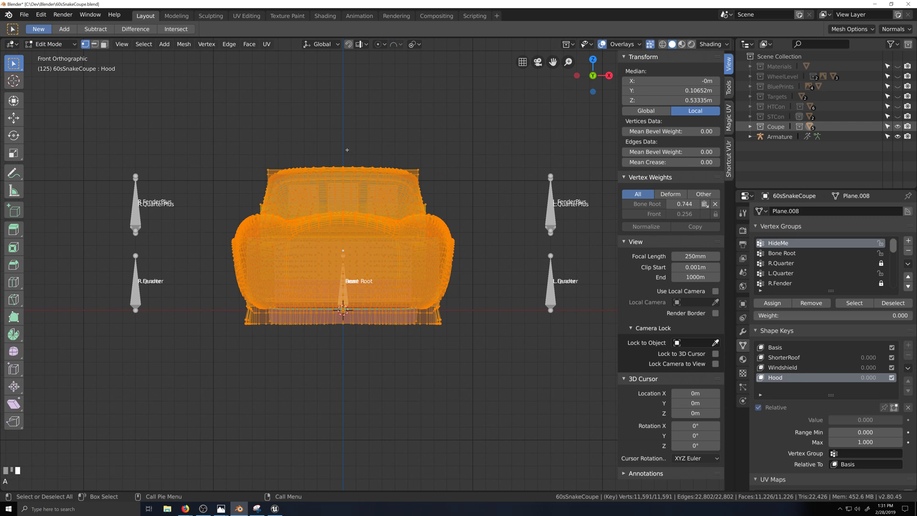
left_click_drag(347, 149, 460, 339, "ctrl")
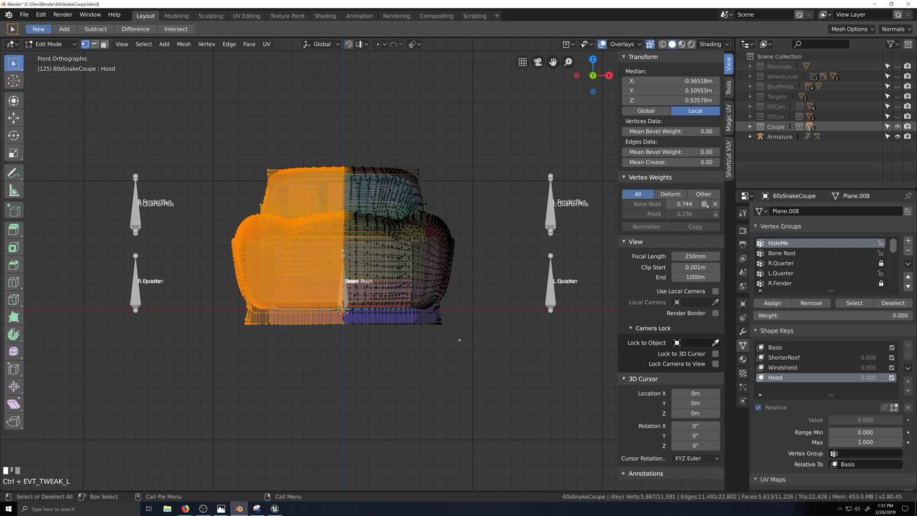
Triangulate the faces of the selected body half with X-ray off, using the Fixed quad method.
key("3")
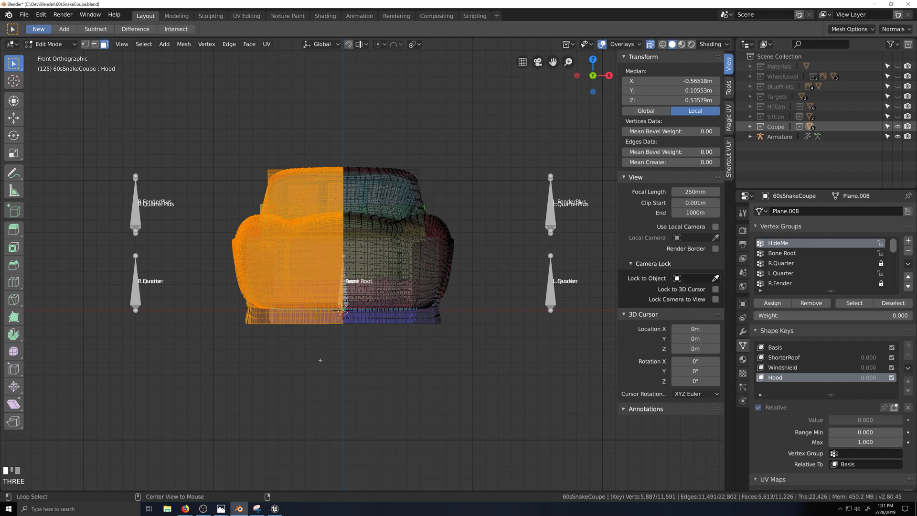
key("alt+z")
key("ctrl+t")
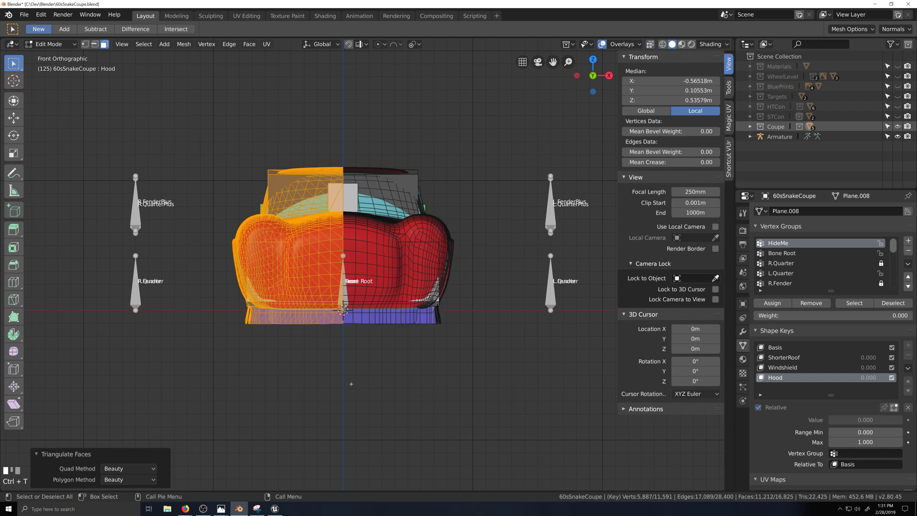
left_click(129, 469)
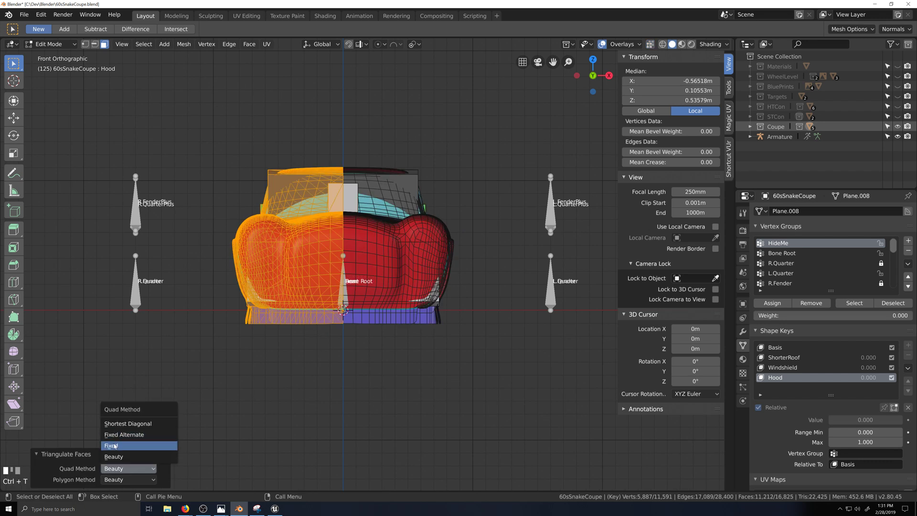
left_click(127, 447)
Invert the selection and triangulate the other body half using the Fixed Alternate quad method.
key("ctrl+i")
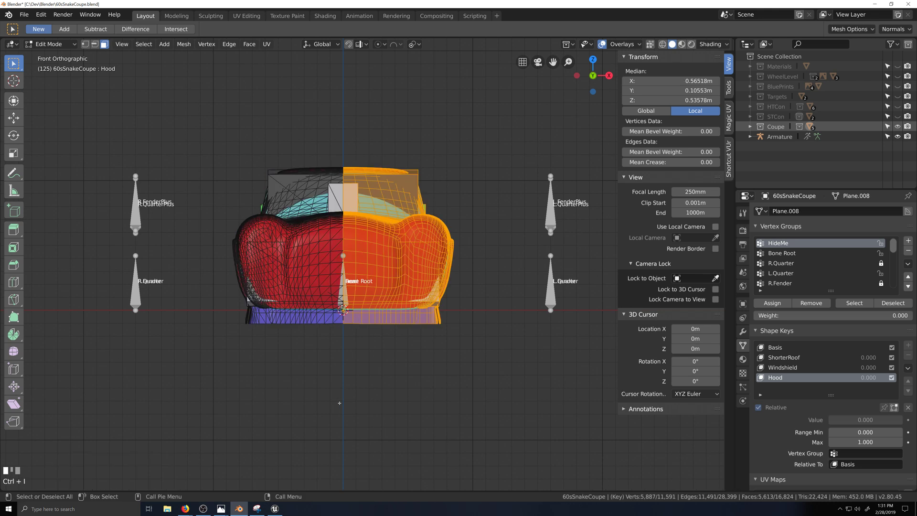
key("ctrl+t")
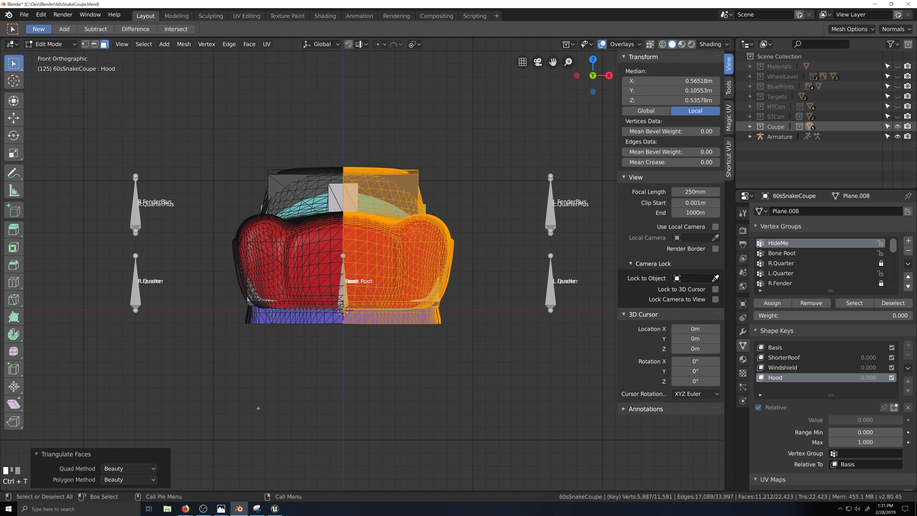
left_click(129, 469)
left_click(127, 436)
scroll(334, 397, "up", 3)
scroll(355, 165, "down", 5)
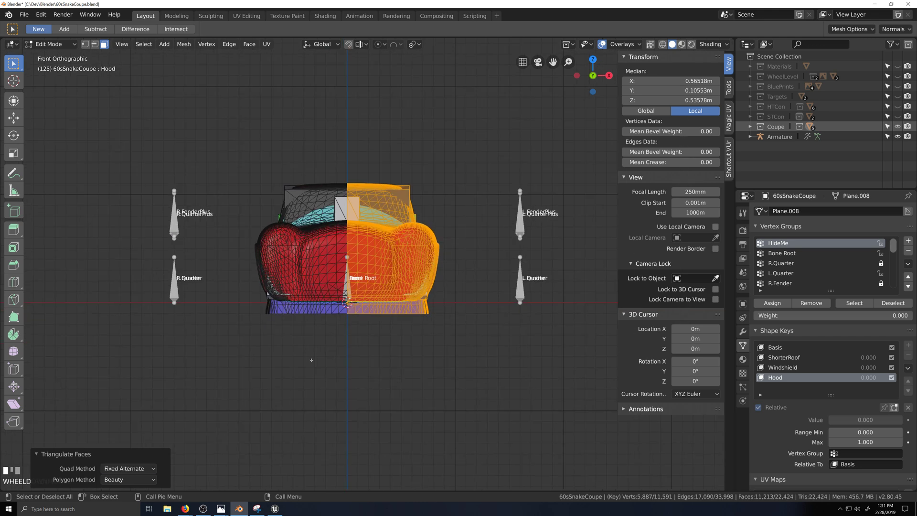
Inspect the triangulated body in Object Mode from several angles.
middle_click_drag(355, 165, 365, 350)
key("Tab")
key("grave")
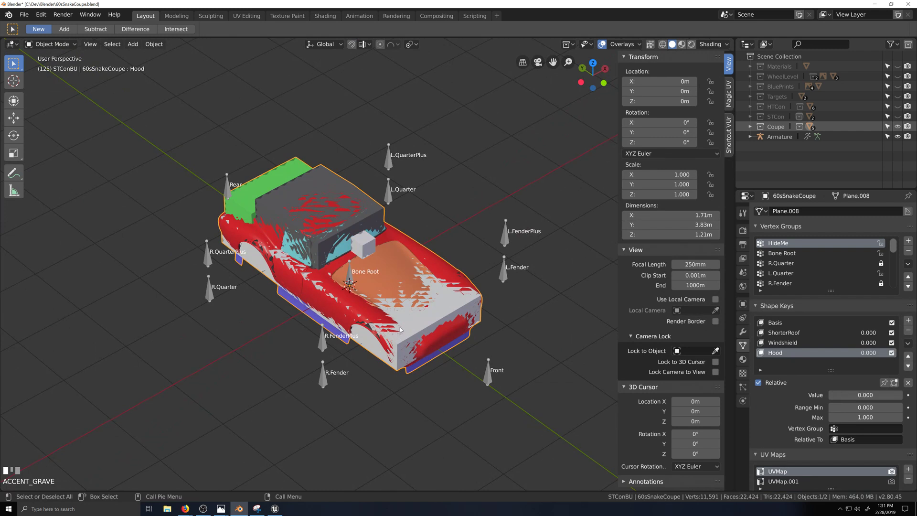
key("g")
right_click(394, 292)
key("grave")
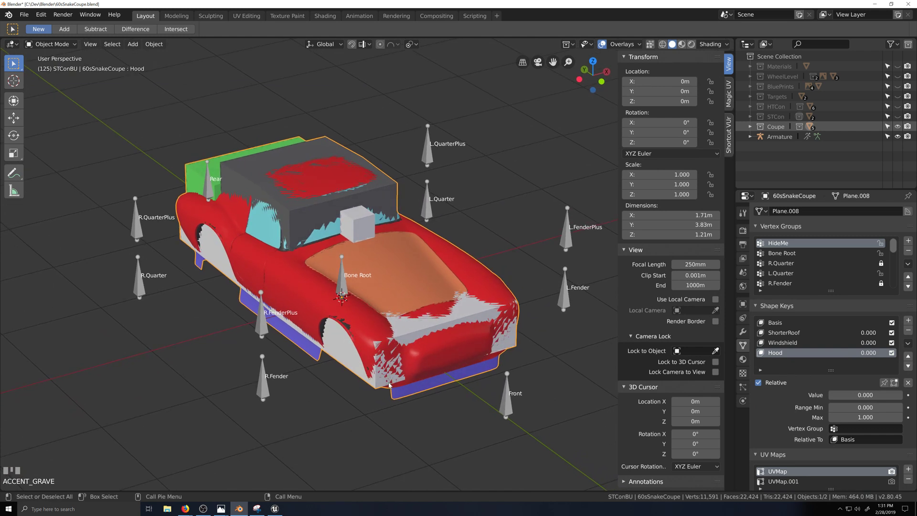
key("grave")
scroll(374, 376, "down", 2)
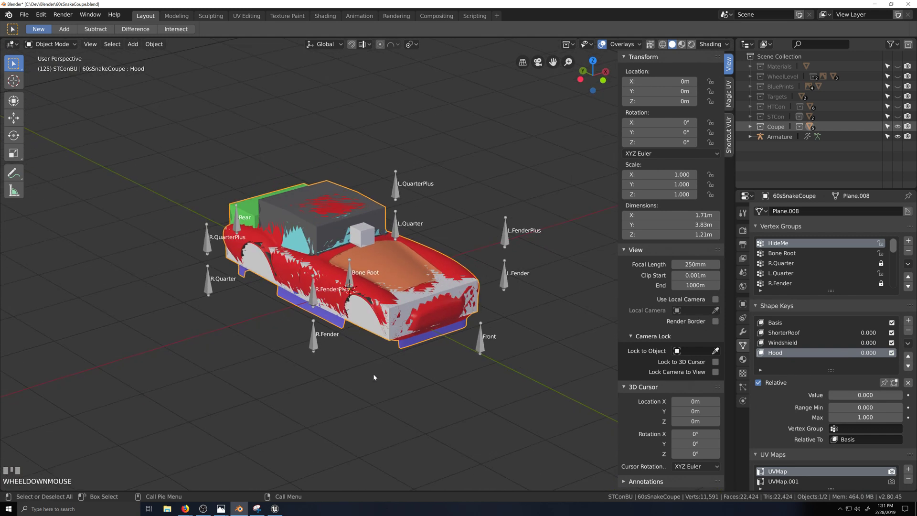
key("grave")
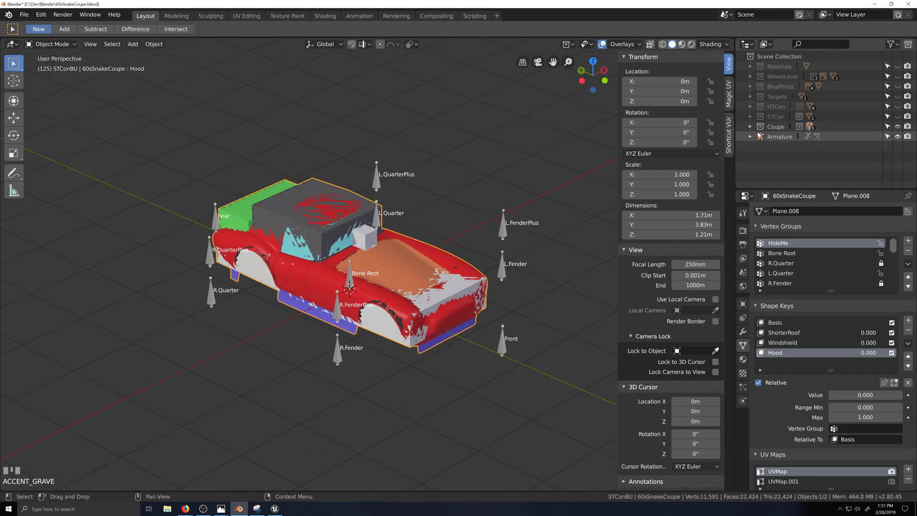
key("g")
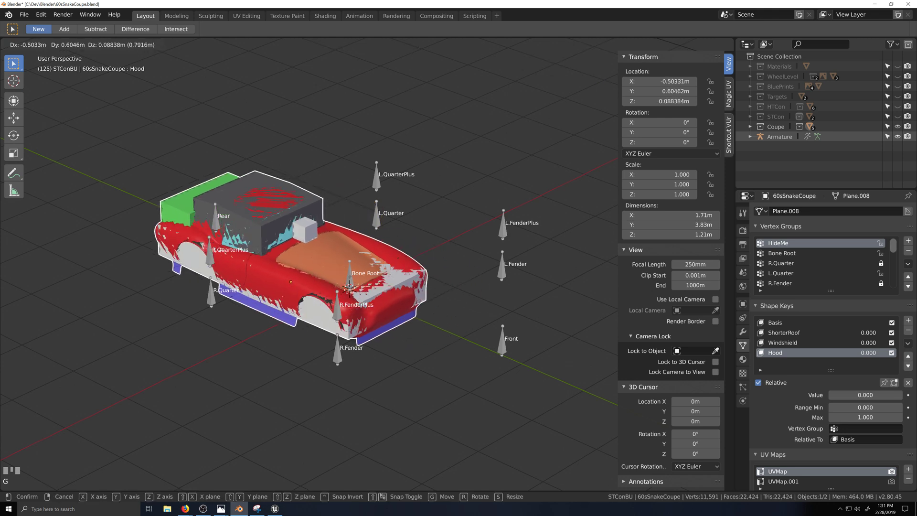
left_click(347, 275)
key("ctrl+z")
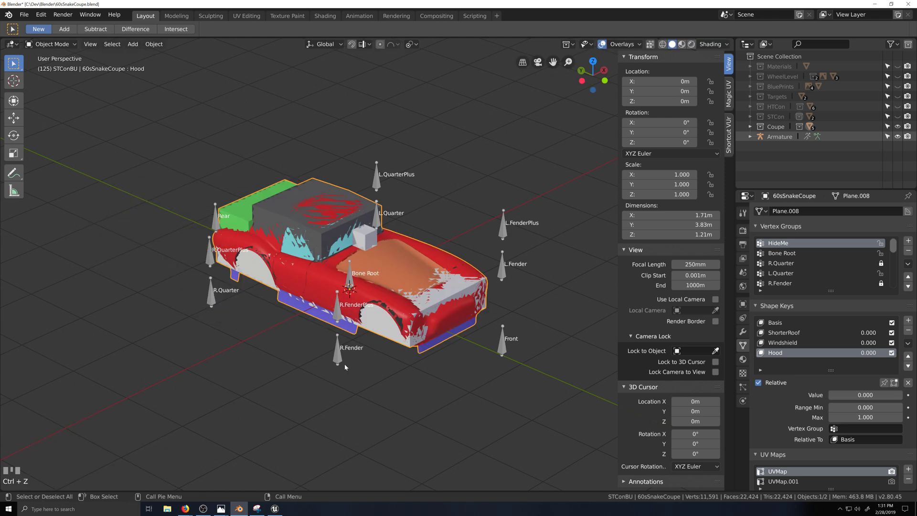
left_click(398, 391)
key("g")
right_click(354, 408)
left_click(402, 374)
key("g")
right_click(397, 414)
Return to Edit Mode and check the mirrored triangle directions on both sides of the body's centreline.
scroll(395, 394, "up", 8)
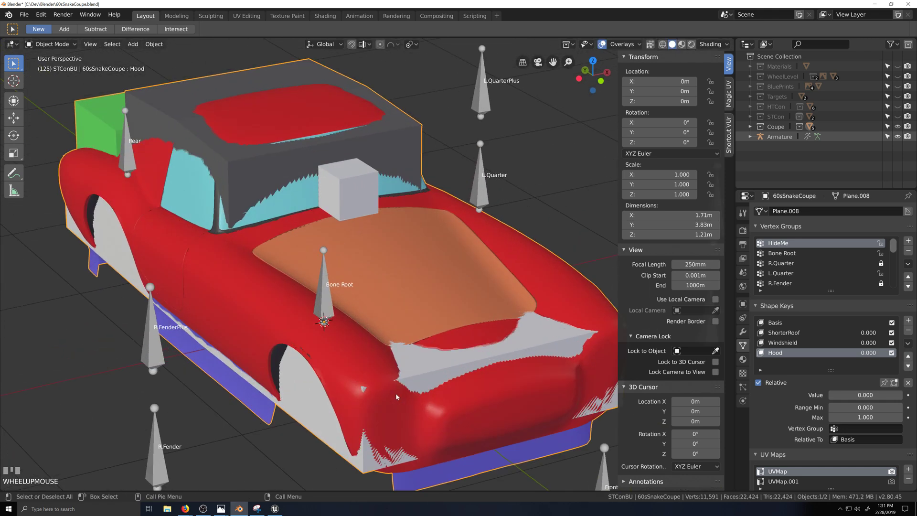
key("Tab")
key("grave")
scroll(432, 403, "up", 1)
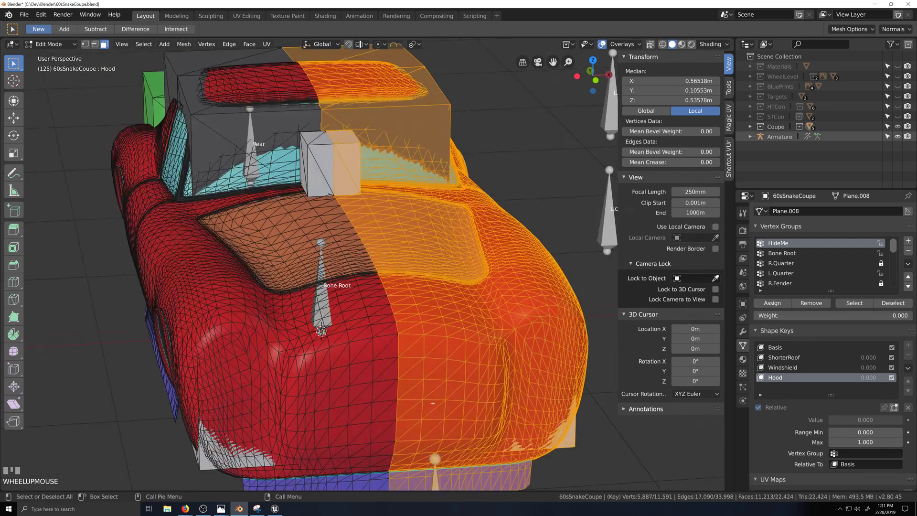
key("grave")
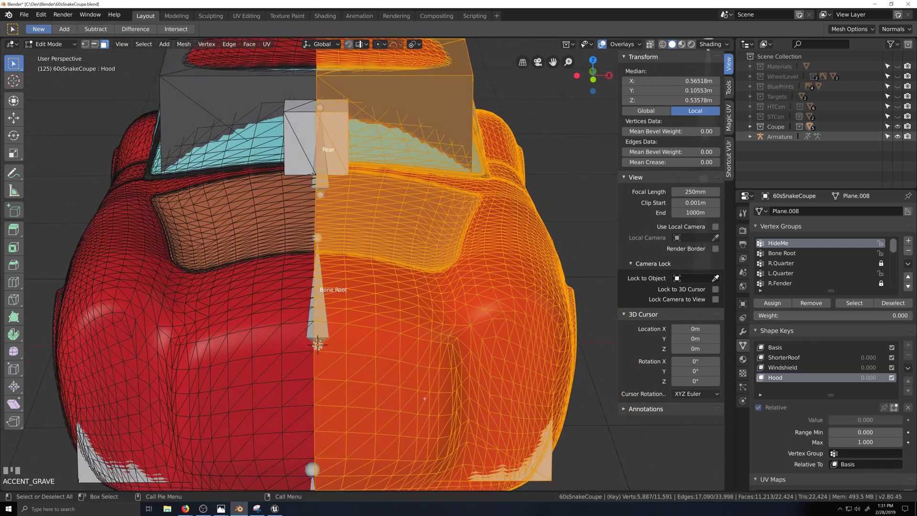
key("g")
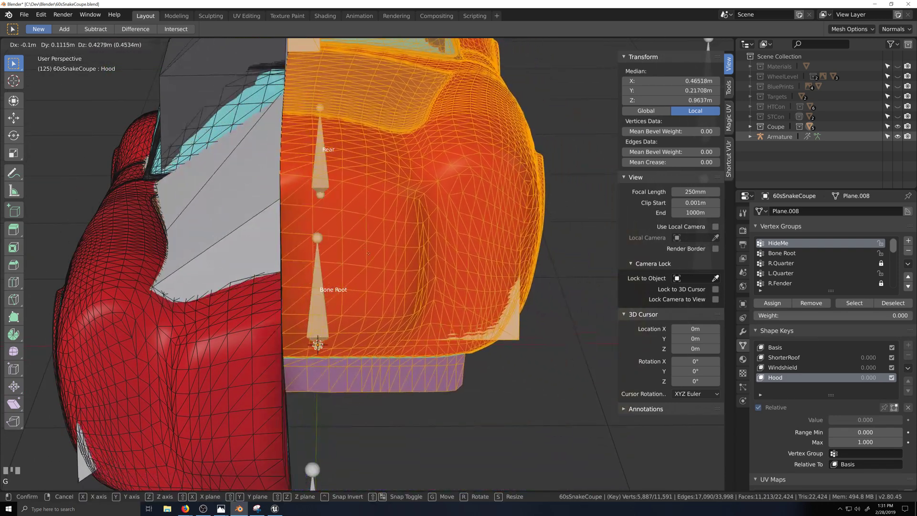
right_click(377, 369)
left_click(375, 386)
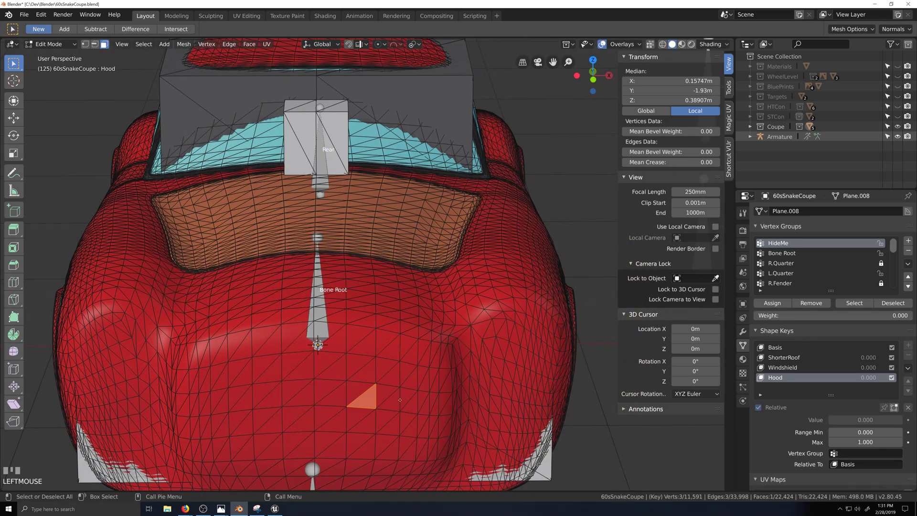
scroll(481, 430, "down", 3)
scroll(481, 430, "down", 1)
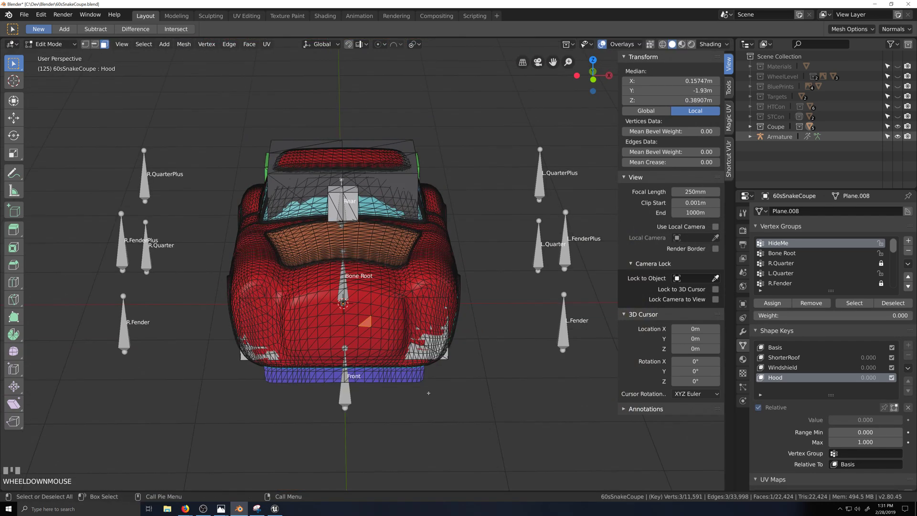
key("grave")
key("ctrl+z")
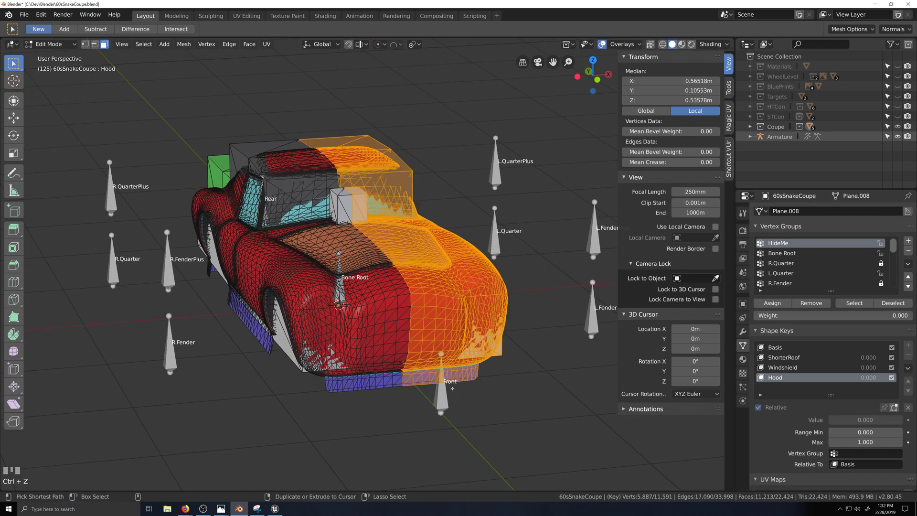
Undo the triangulation of both body halves, the half selection and the revealing of hidden geometry, saving the file along the way.
key("ctrl+z")
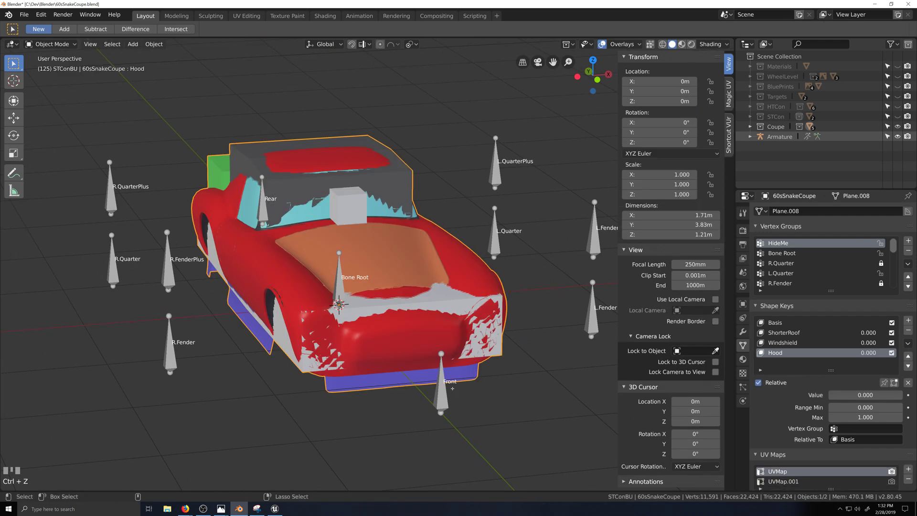
key("ctrl+z")
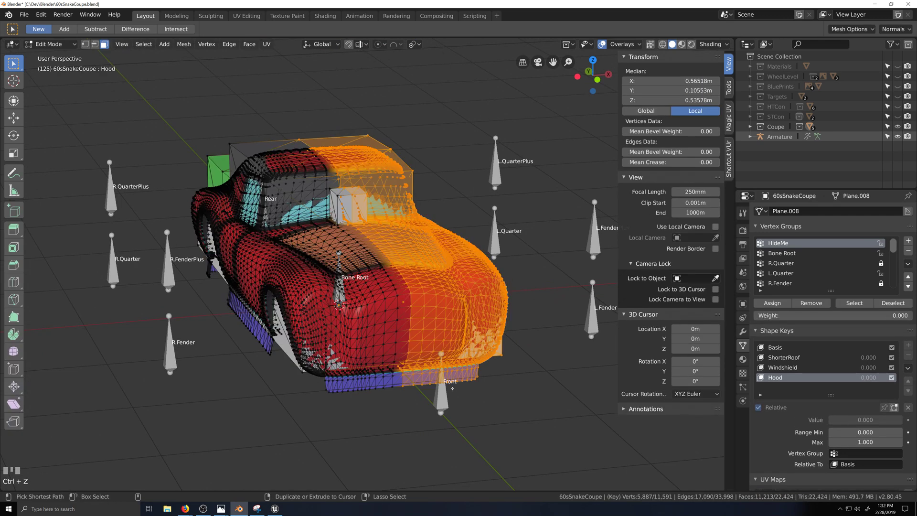
key("ctrl+s")
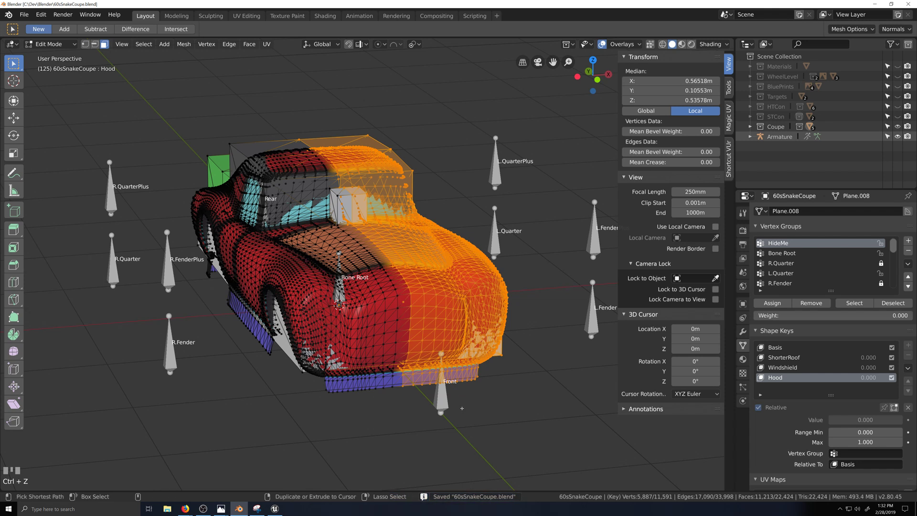
key("ctrl+z")
key("ctrl+z")
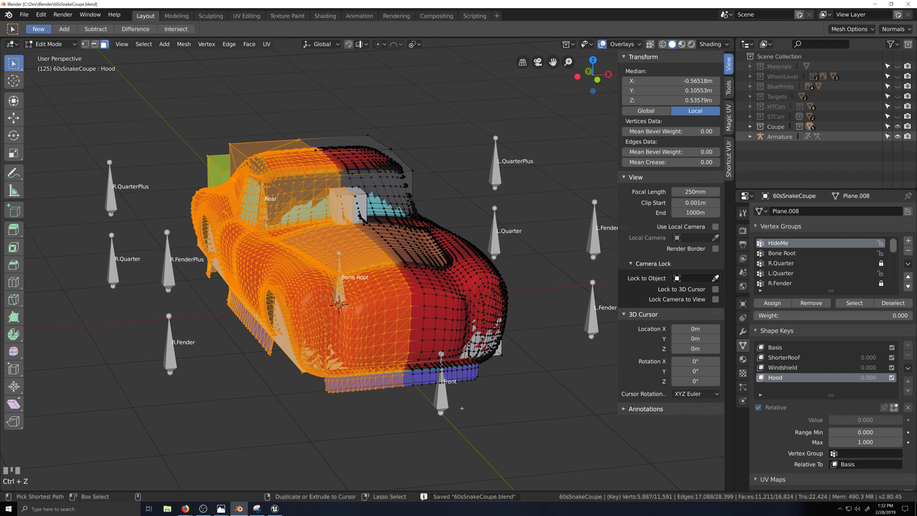
key("ctrl+z")
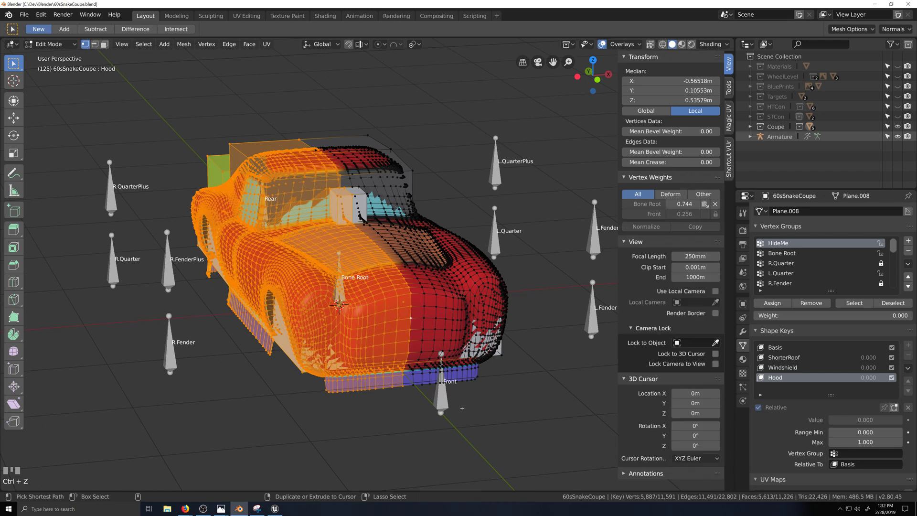
key("ctrl+z")
key("ctrl+z")
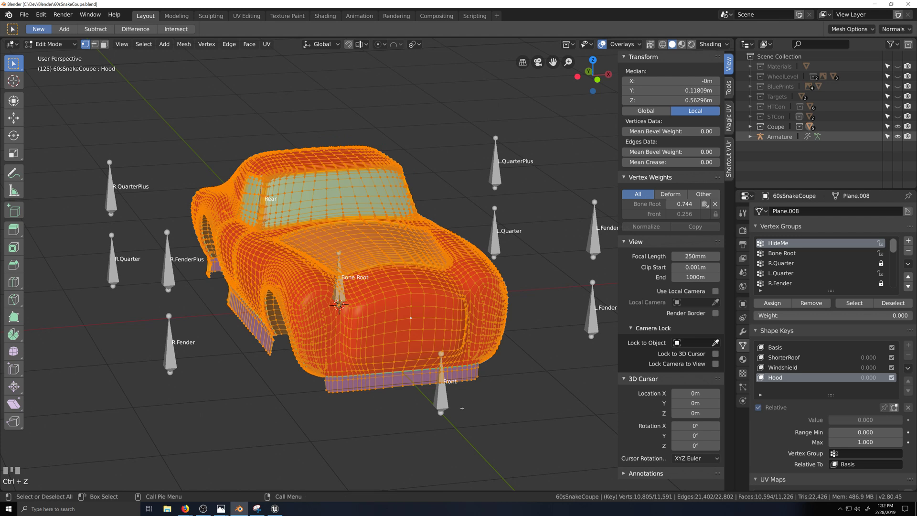
Examine the untriangulated body's shading in Object Mode and its quad mesh in Edit Mode.
key("Tab")
scroll(460, 408, "down", 2)
key("grave")
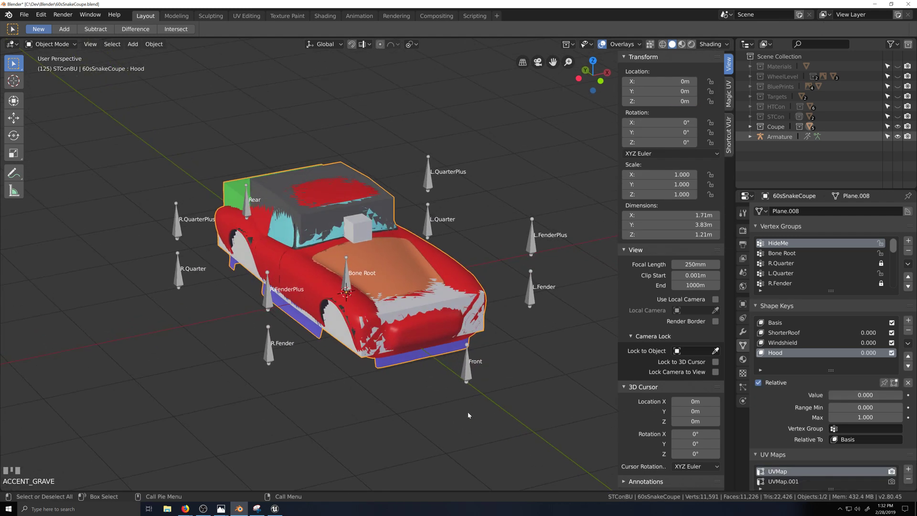
scroll(468, 412, "up", 2)
scroll(468, 412, "up", 2)
key("Tab")
scroll(468, 412, "down", 2)
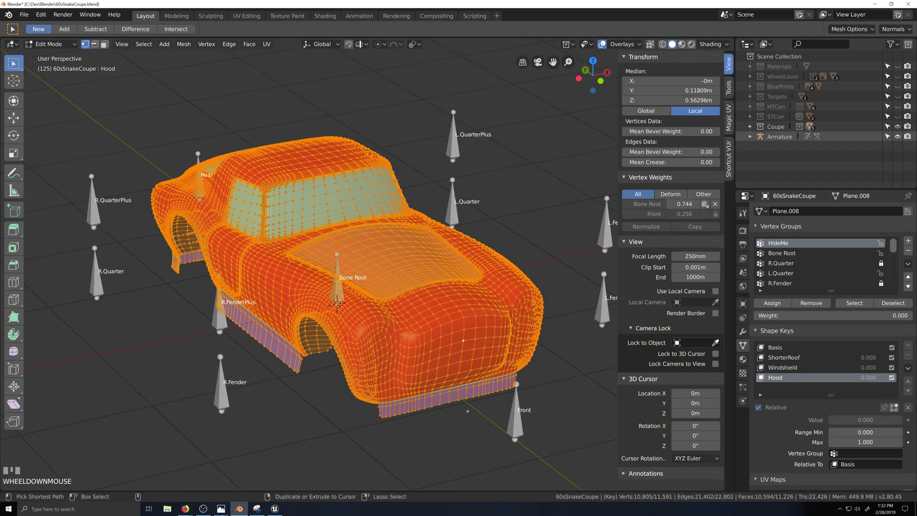
key("ctrl+z")
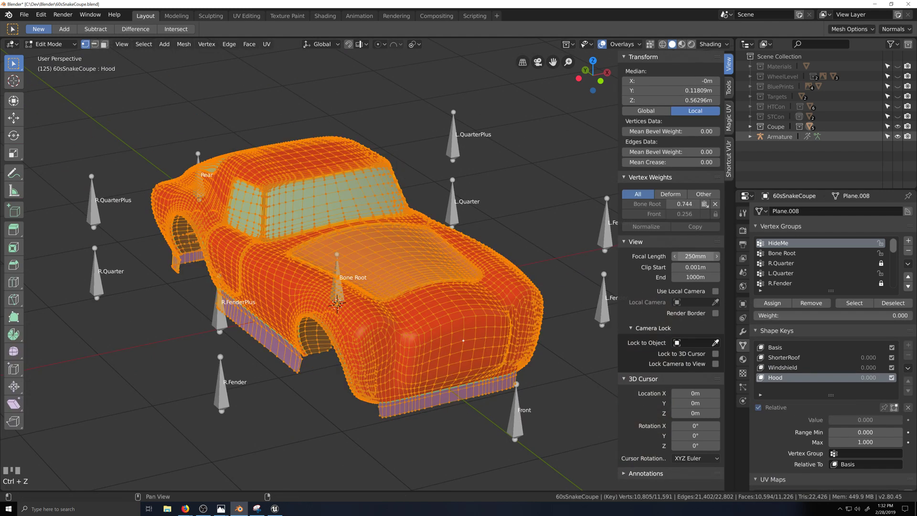
Set the viewport focal length to 50 mm and inspect the car body in Object Mode.
left_click(696, 257)
type("50")
key("Return")
key("Tab")
scroll(398, 379, "up", 10)
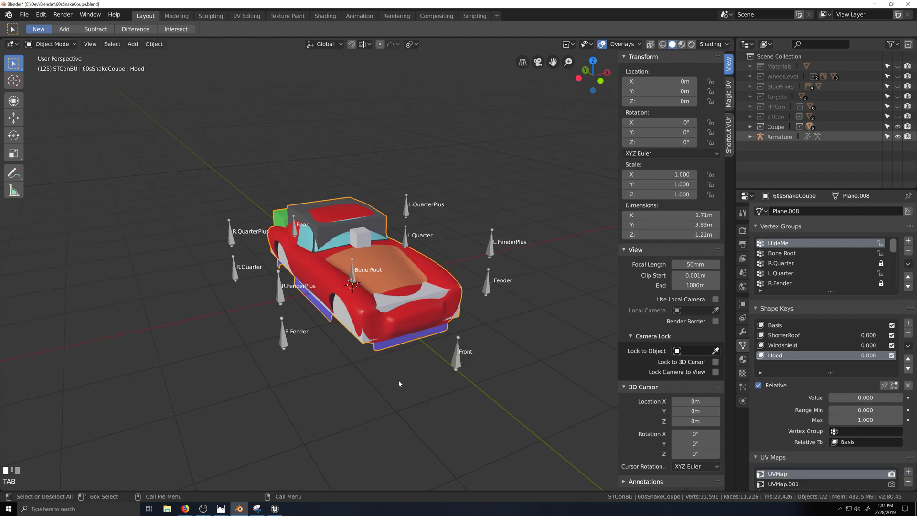
scroll(400, 374, "down", 3)
scroll(403, 372, "down", 2)
key("grave")
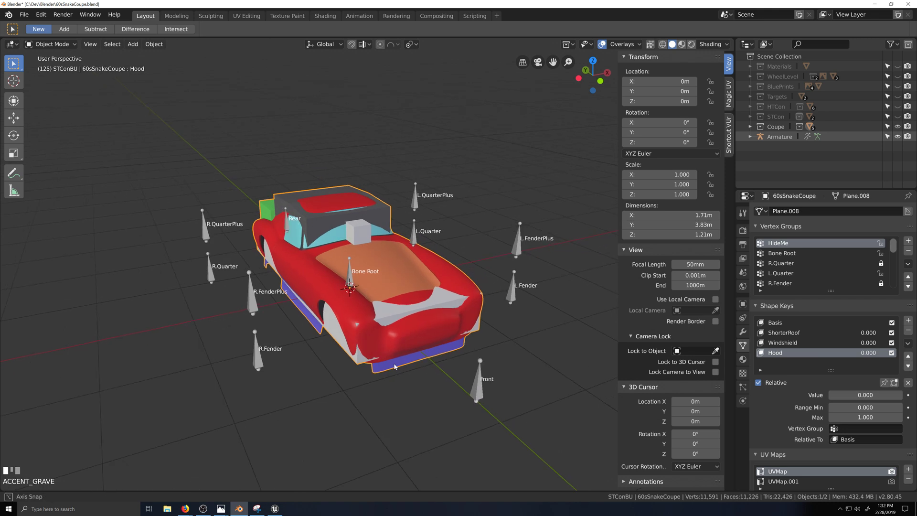
scroll(401, 380, "up", 3)
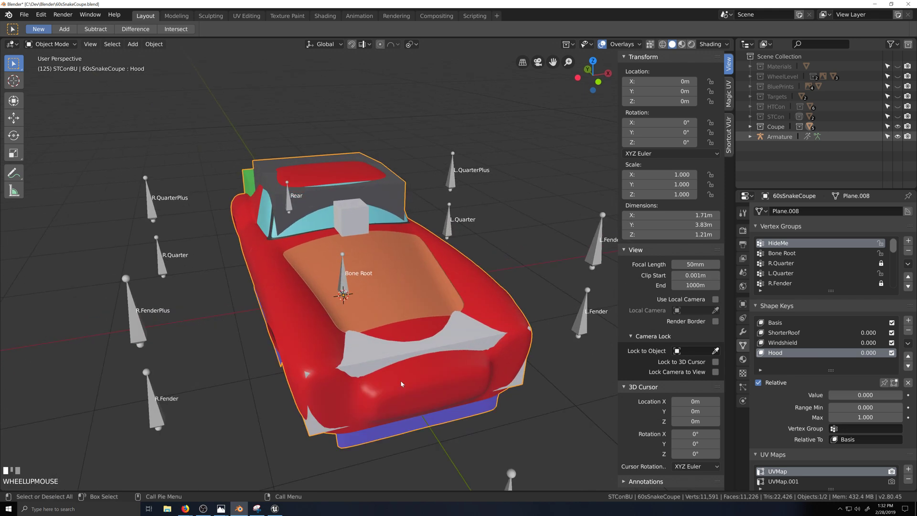
scroll(408, 387, "down", 2)
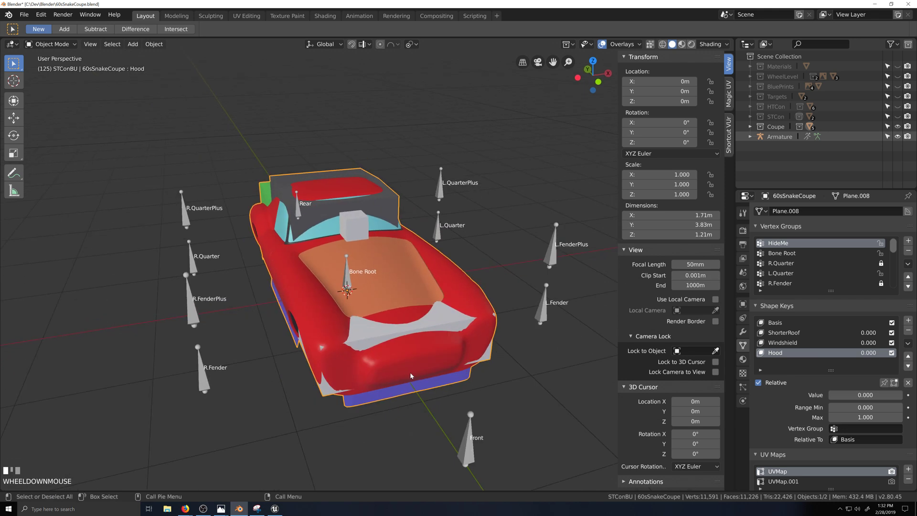
In Edit Mode, reveal the hidden geometry and deselect the body's L side in front view with X-ray on, keeping the R side selected.
key("Tab")
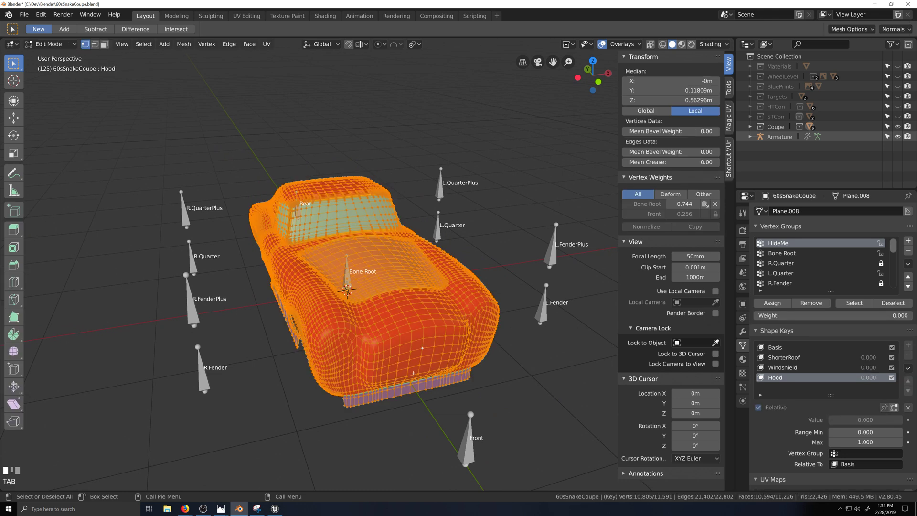
key("ctrl+shift+z")
scroll(414, 373, "down", 1)
key("ctrl+KP_1")
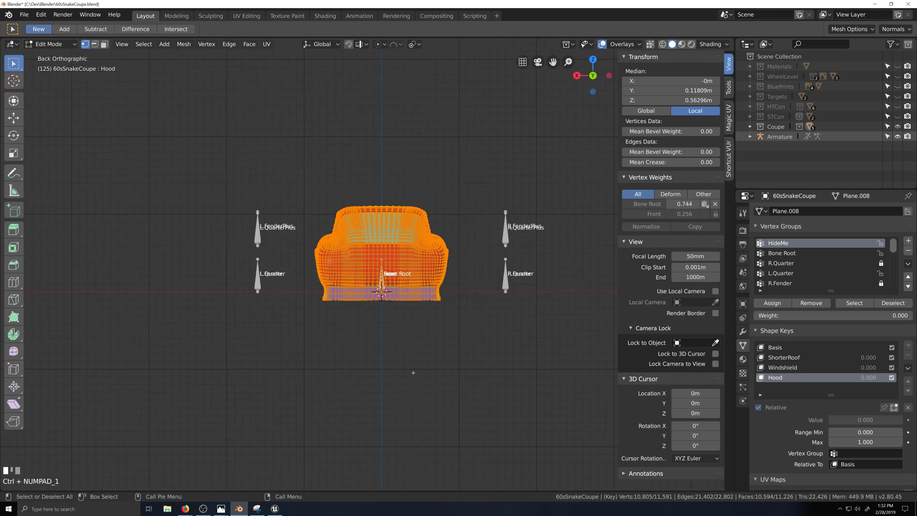
key("KP_3")
key("KP_1")
scroll(418, 371, "up", 3)
key("z")
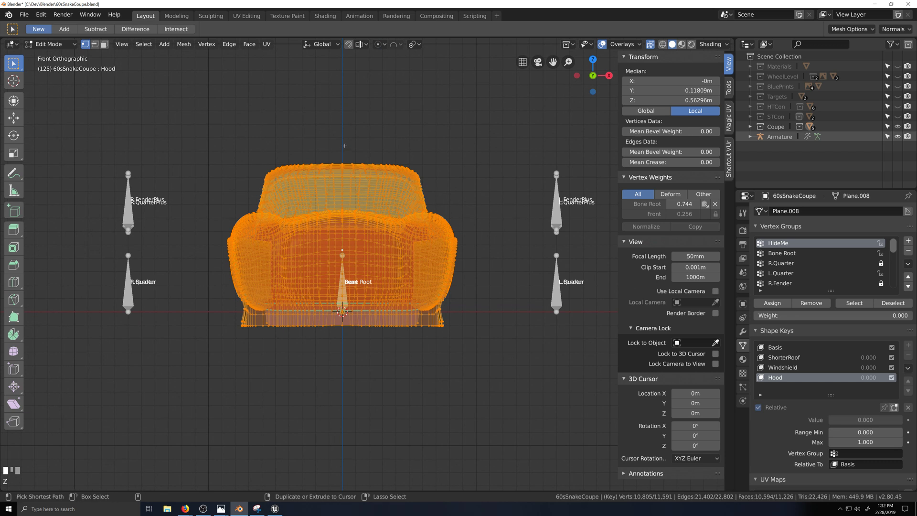
left_click_drag(344, 147, 465, 344, "ctrl")
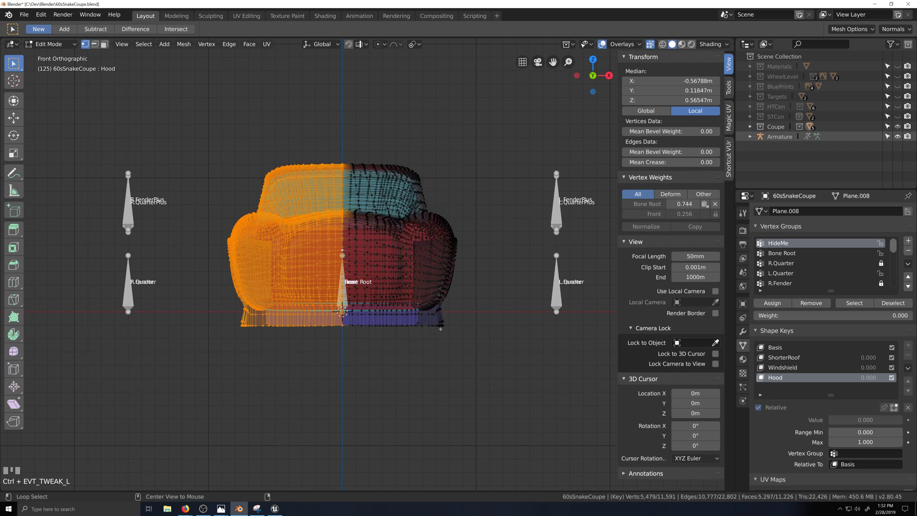
key("alt+h")
left_click_drag(348, 145, 471, 360, "ctrl")
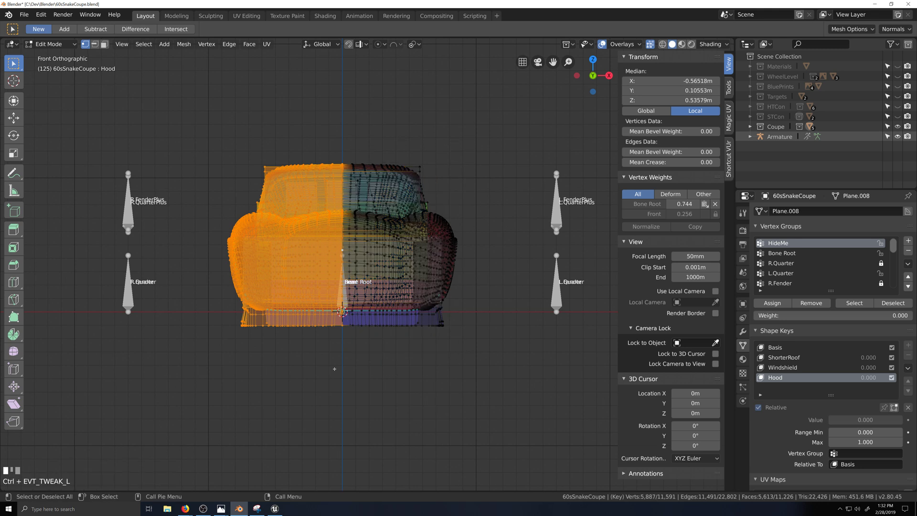
Triangulate the faces of the selected R side with X-ray off, using the Fixed quad method.
key("3")
key("alt+z")
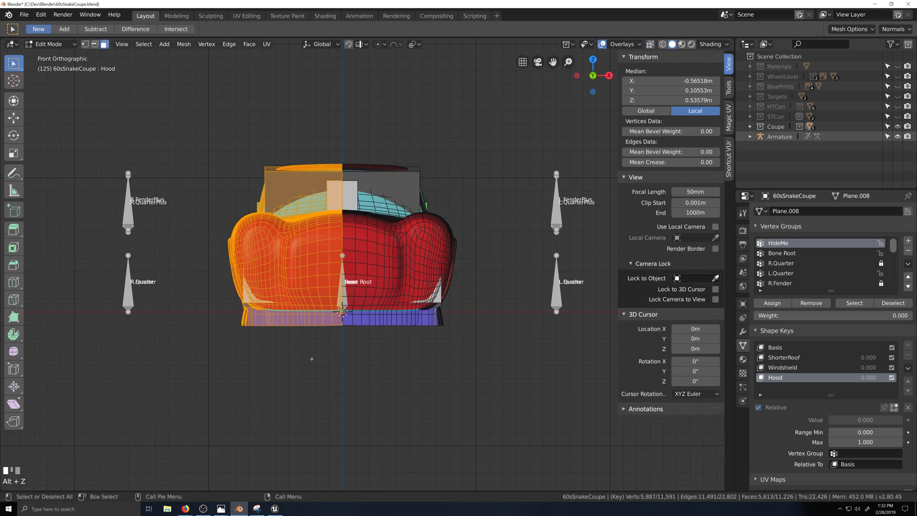
key("ctrl+t")
left_click(143, 464)
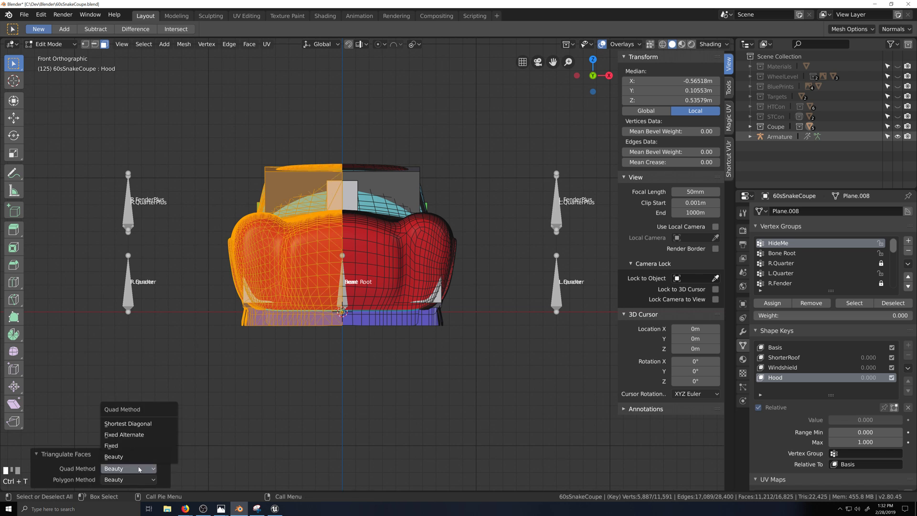
left_click(130, 455)
Invert the face selection and triangulate the L side of the body using the Fixed Alternate quad method.
key("ctrl+i")
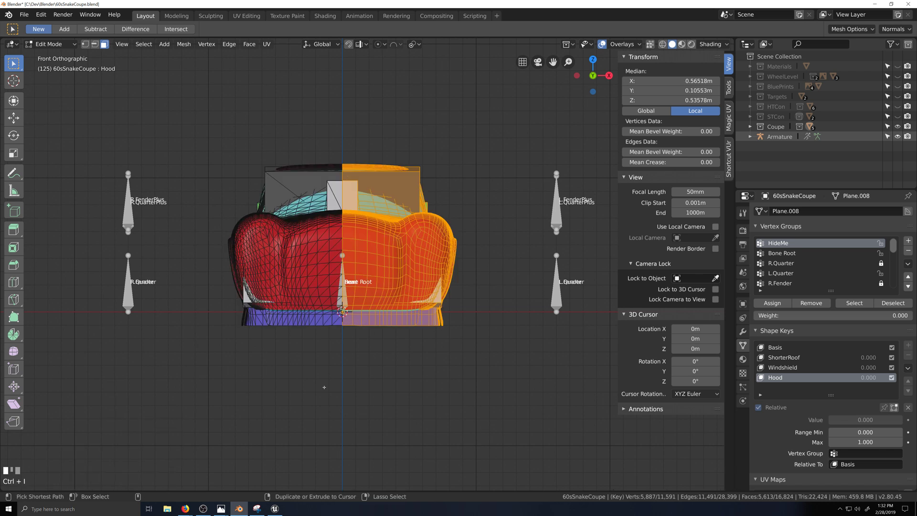
key("ctrl+t")
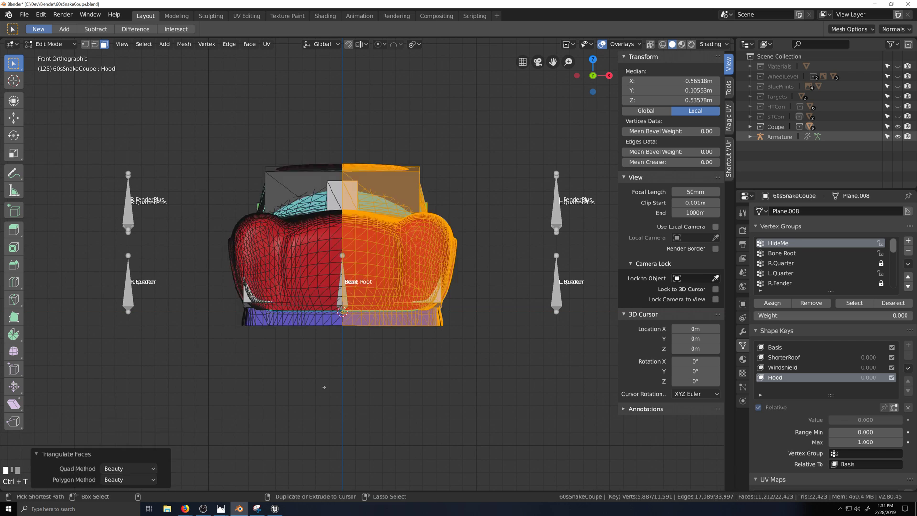
left_click(136, 468)
left_click(125, 434)
Return to Object Mode and select the armature together with the car body.
middle_click_drag(382, 368, 431, 394)
scroll(414, 402, "down", 2)
key("Tab")
left_click(302, 328)
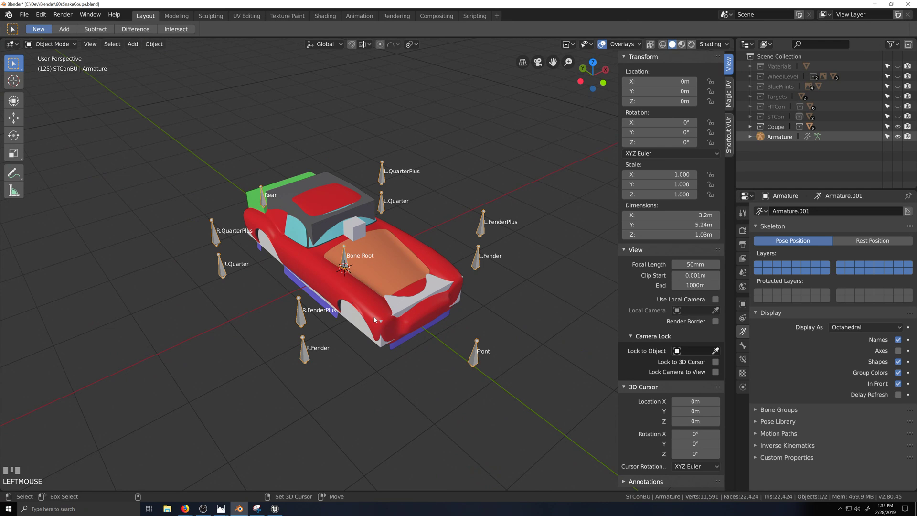
left_click(376, 320, "shift")
Export the selected objects as FBX to the FBX_60sSnake folder under the name 60sSnakeCoupe.fbx.
key("F4")
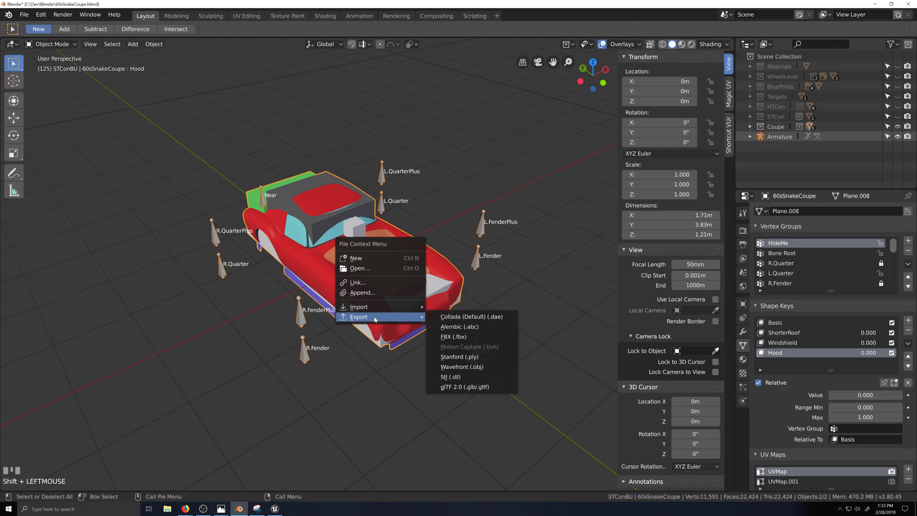
left_click(454, 336)
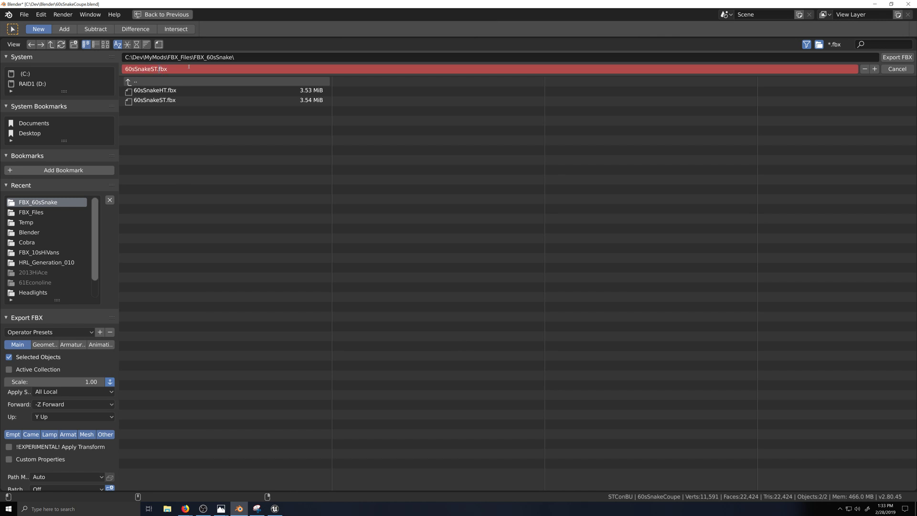
key("BackSpace")
key("BackSpace")
type("Coupe")
key("Return")
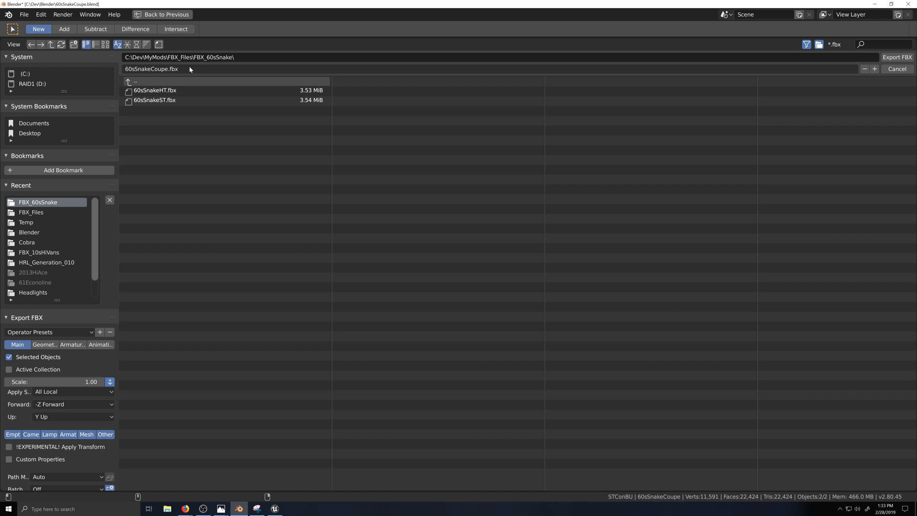
Switch to the AutomationGame project in Unreal Editor and start a new mod of the New Body Variant type.
left_click(875, 3)
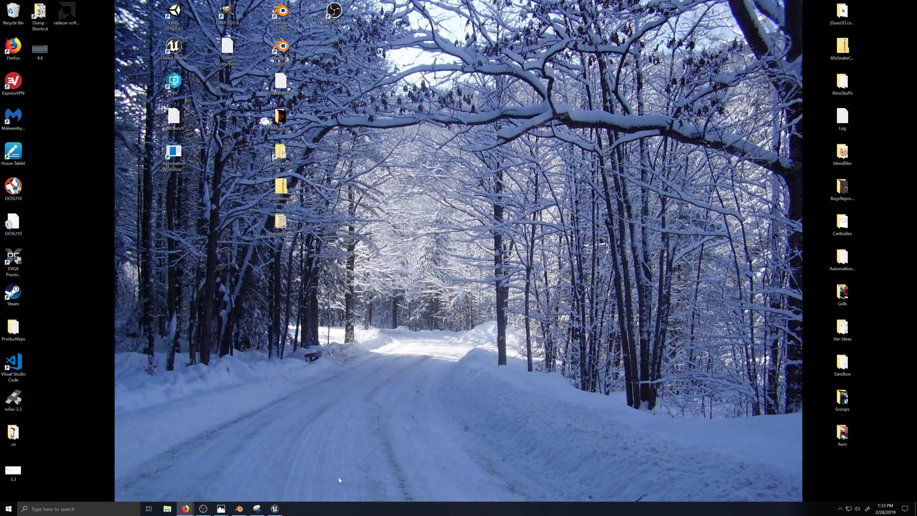
left_click(275, 509)
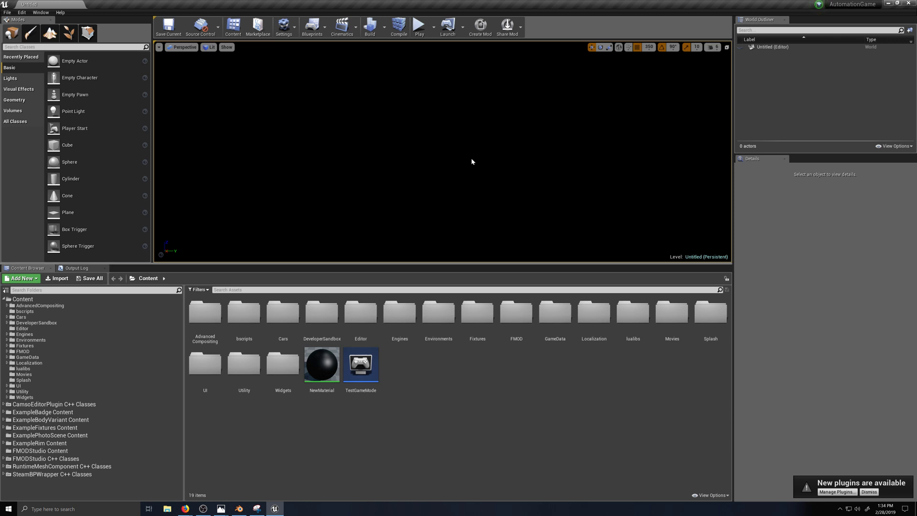
left_click(480, 26)
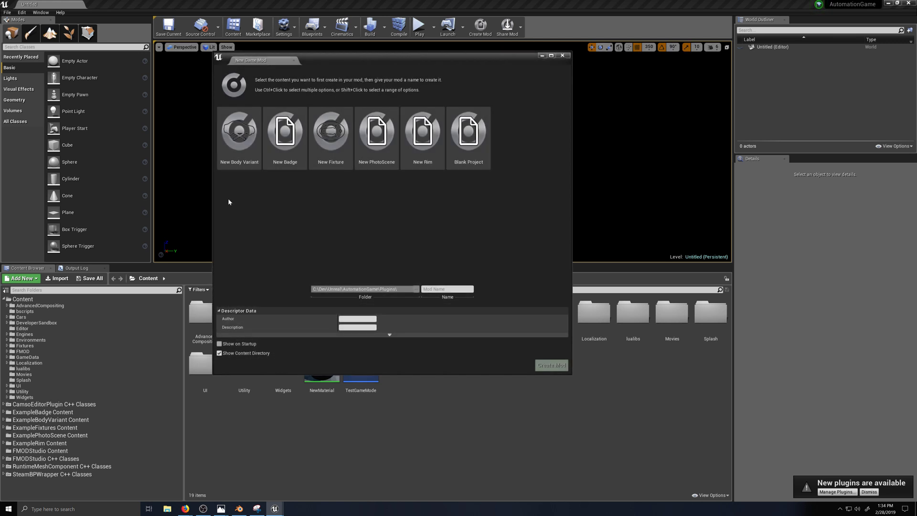
left_click(246, 153)
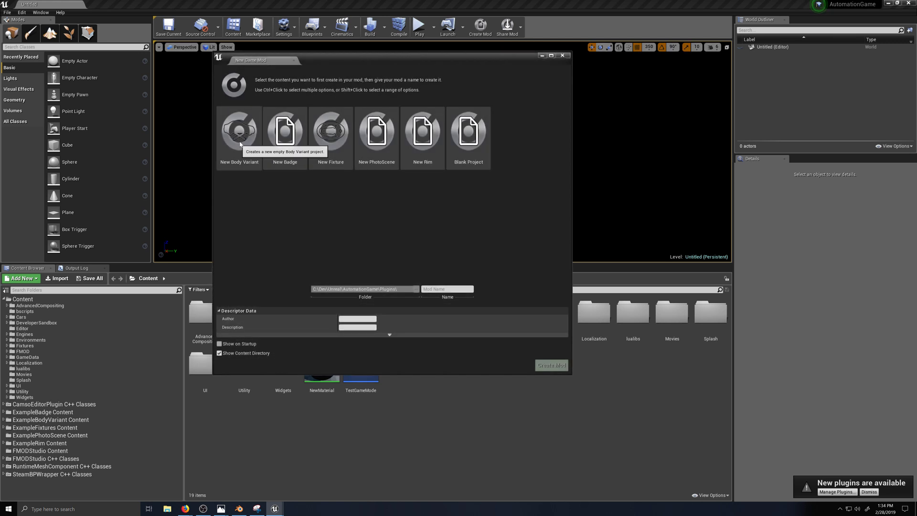
Name the mod HRL_60sSnake, enter HRL as its author and create it.
left_click(448, 289)
type("HRL_60sSnake")
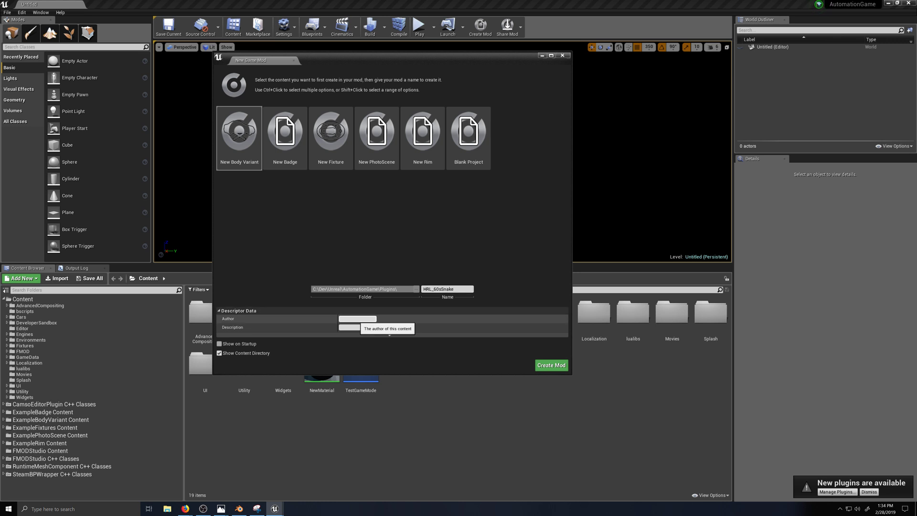
type("HRL")
key("Tab")
left_click(552, 366)
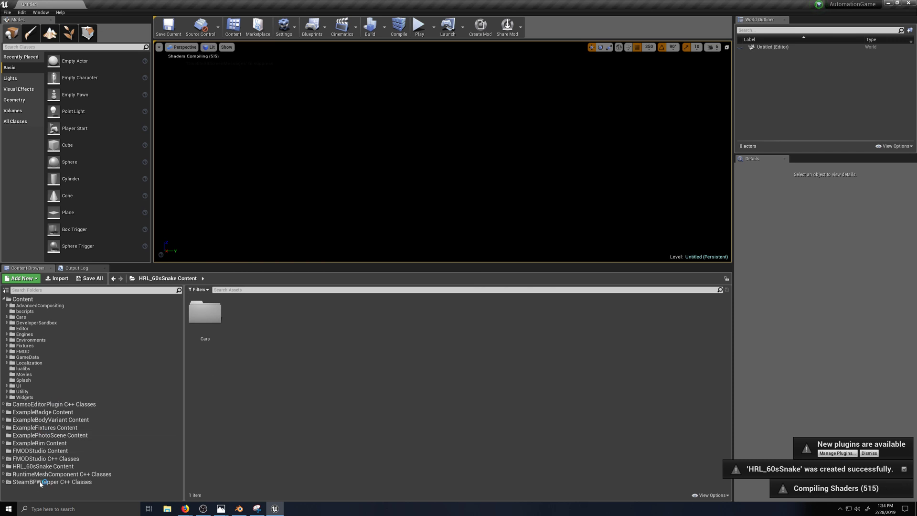
Rename the UGC_BodyEditor asset in the HRL_60sSnake Cars/Blueprints/BodyEditors folder as 60sSnakeHT_BP.
left_click(43, 466)
left_click(222, 316)
double_click(222, 316)
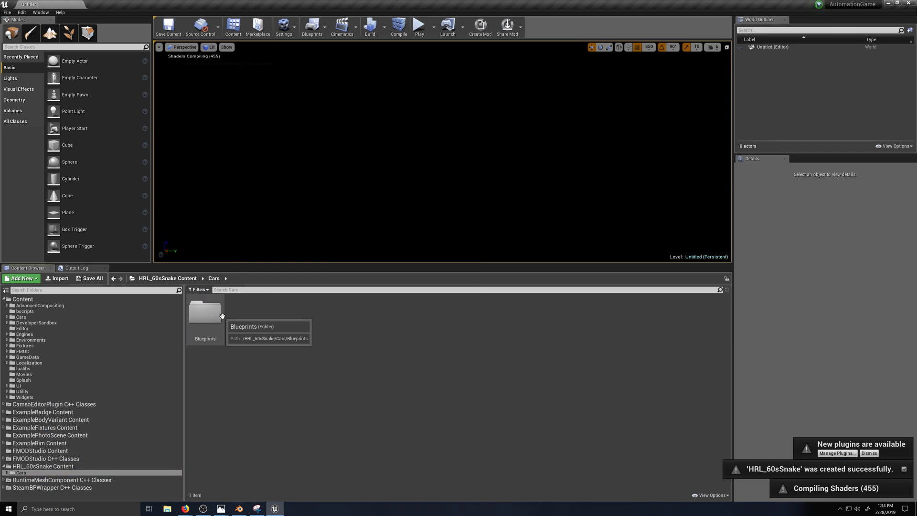
double_click(222, 316)
double_click(222, 317)
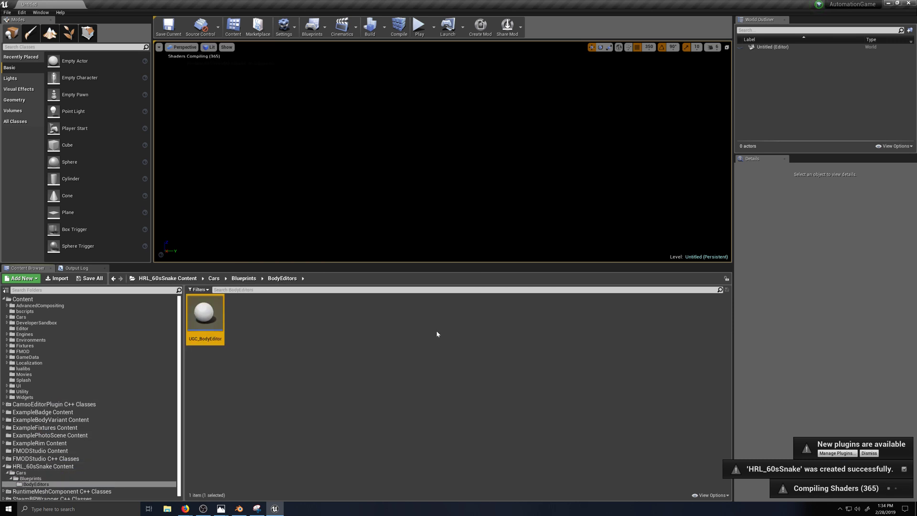
key("F2")
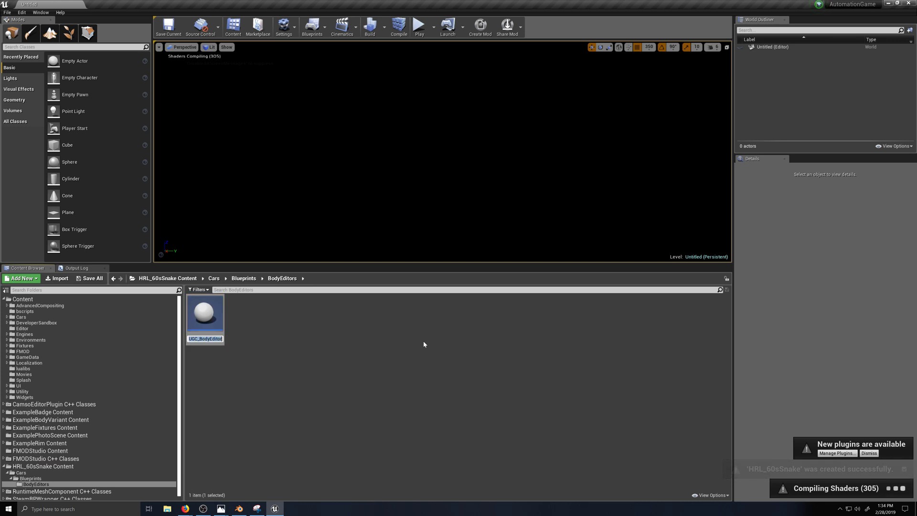
type("60sSnake")
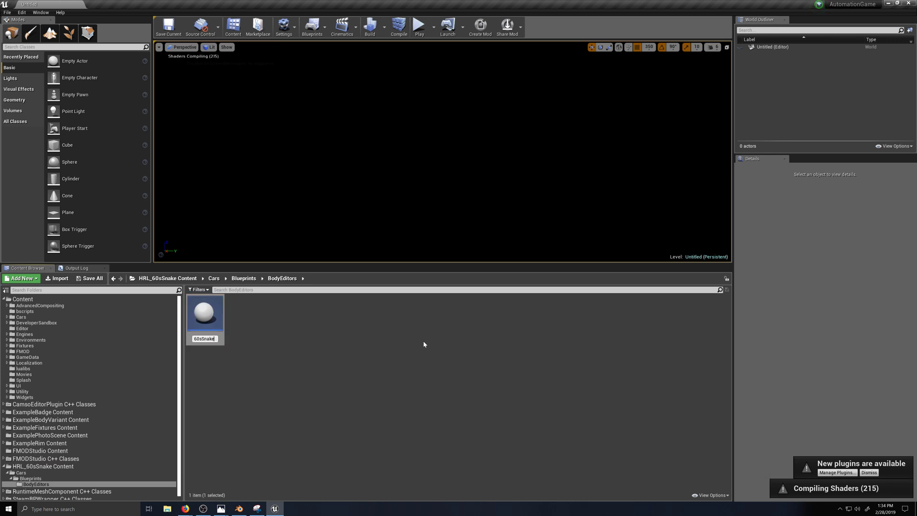
type("HT_BP")
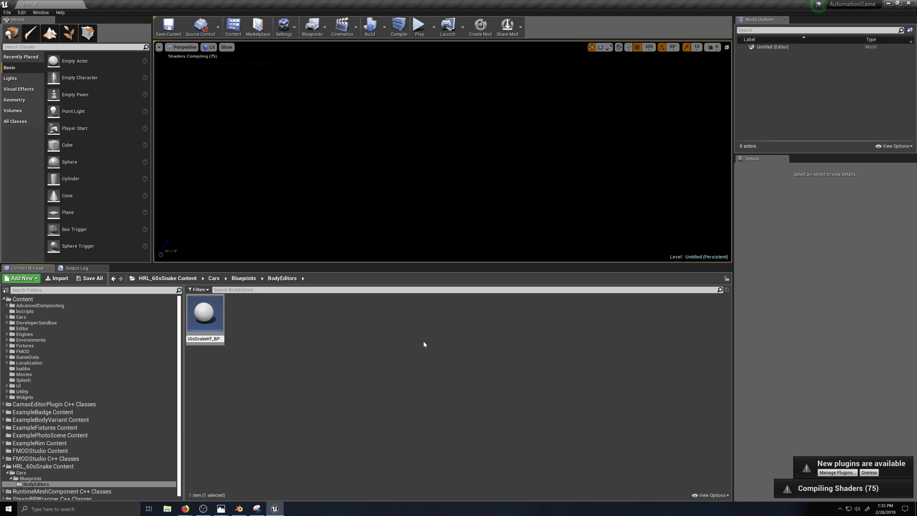
key("Return")
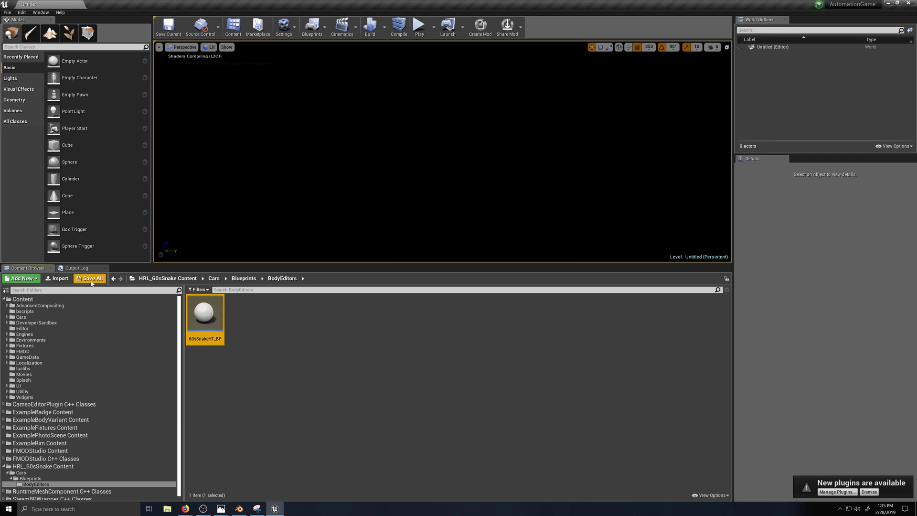
Start an asset import into the BodyEditors folder and browse to MyMods/FBX_Files/FBX_60sSnake for the source file.
left_click(57, 279)
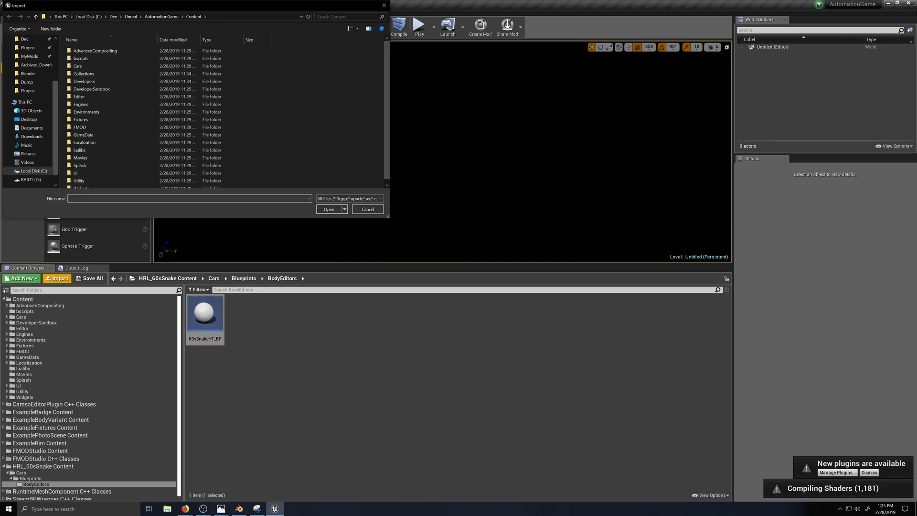
left_click(29, 56)
left_click(80, 60)
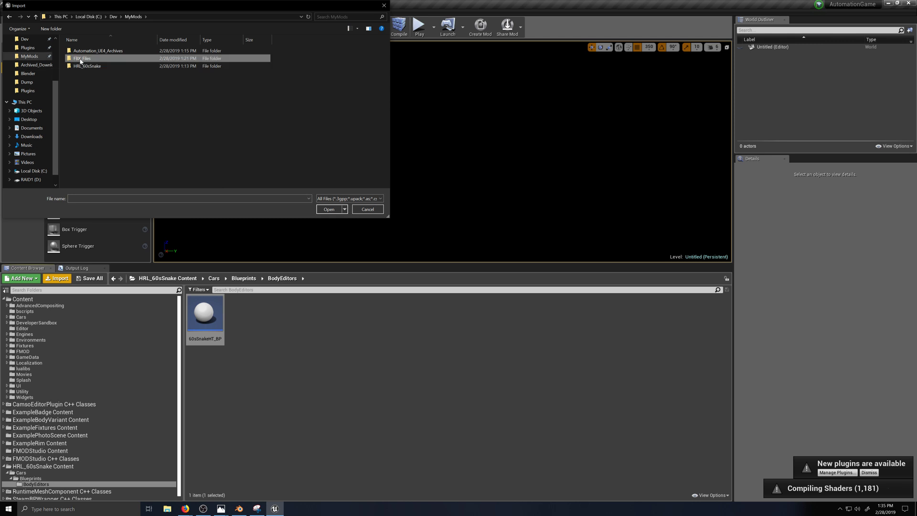
left_click(81, 60)
double_click(72, 60)
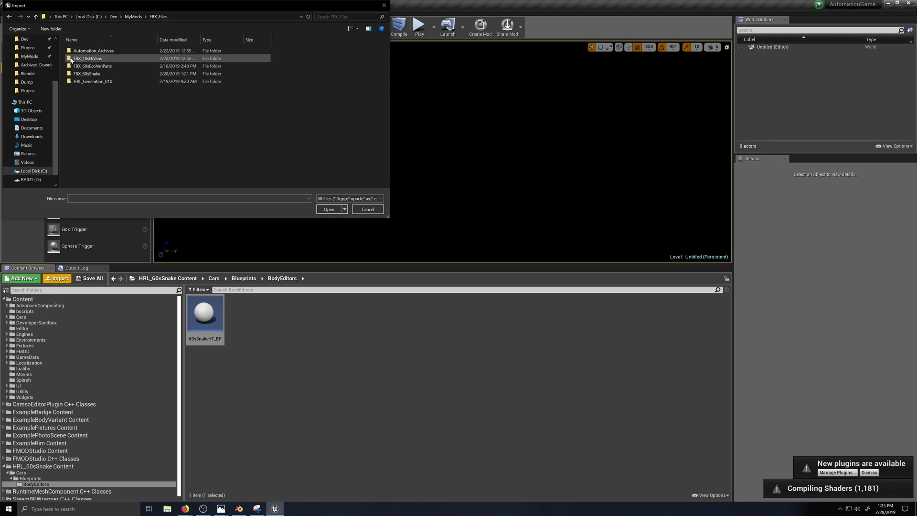
double_click(68, 74)
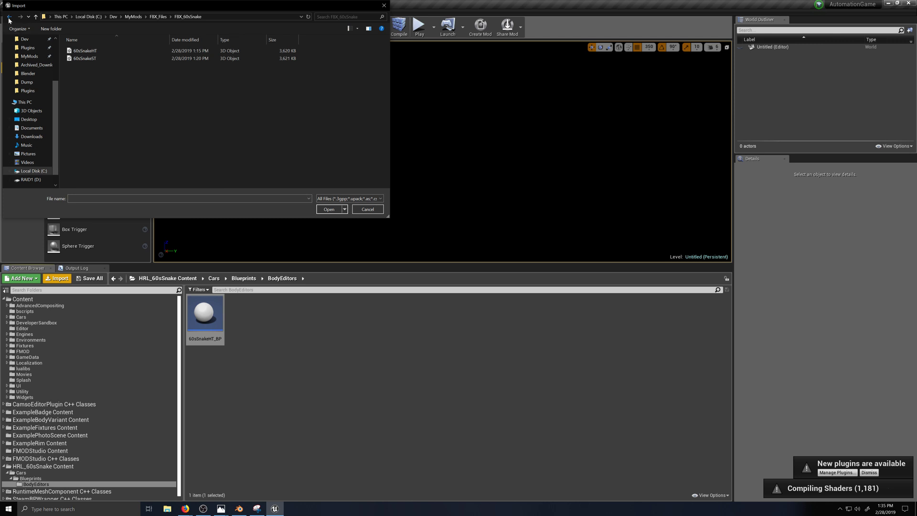
left_click(9, 18)
double_click(77, 74)
Check the exported files in the MyMods/FBX_Files/FBX_60sSnake folder with File Explorer, and close its window.
left_click(168, 510)
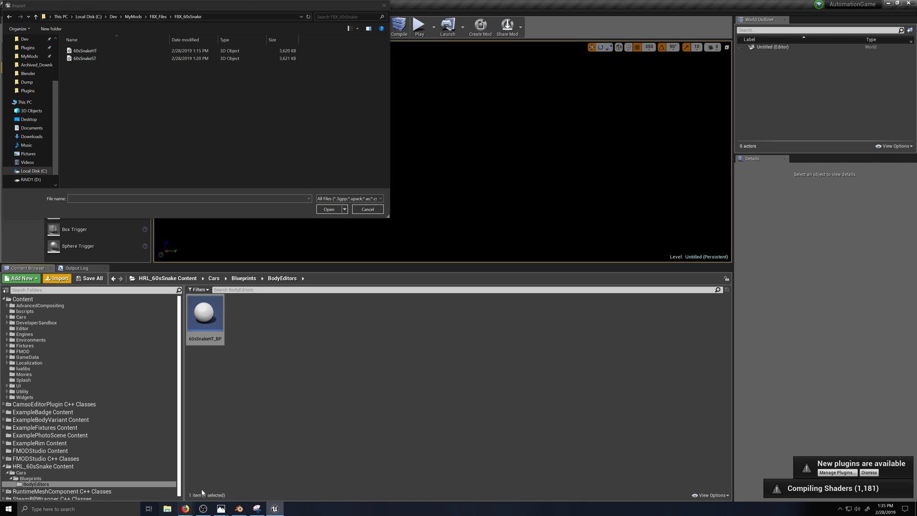
left_click(253, 316)
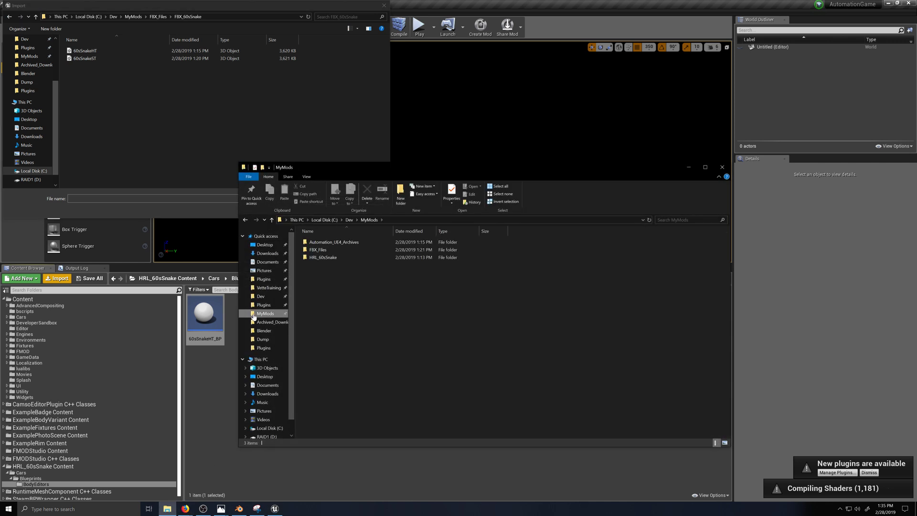
double_click(318, 249)
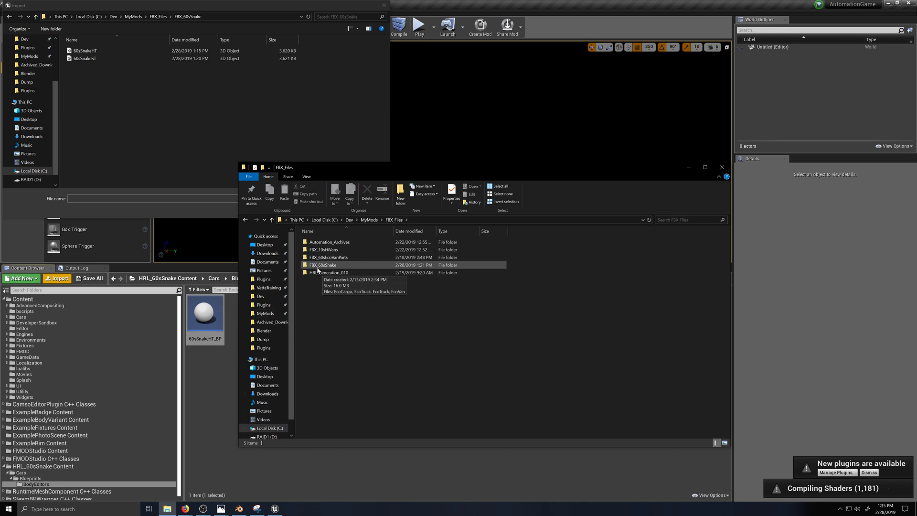
double_click(318, 266)
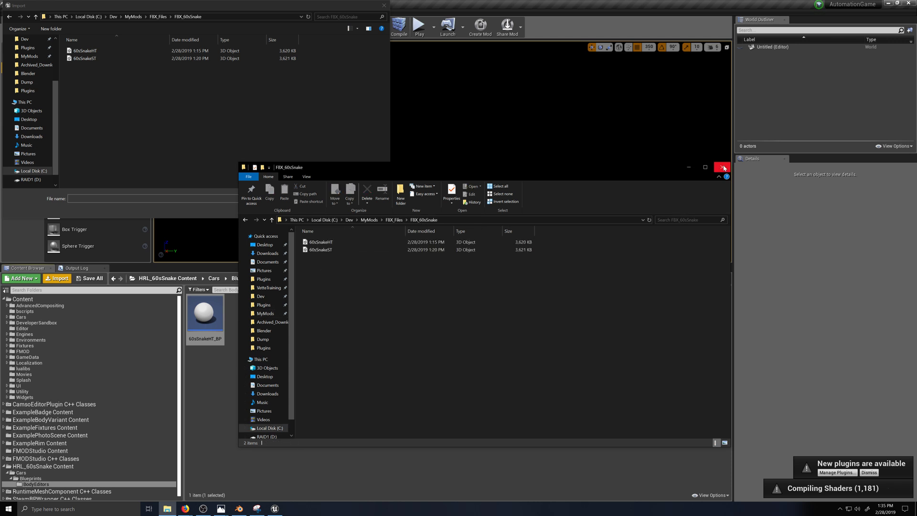
left_click(721, 167)
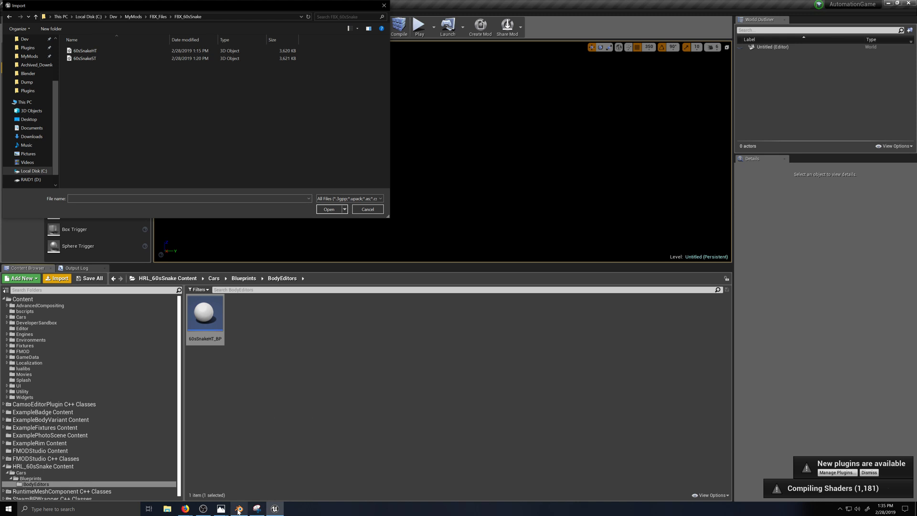
Switch to Blender and export the selected coupe body as 60sSnakeCoupe.fbx into the FBX_60sSnake folder.
left_click(268, 468)
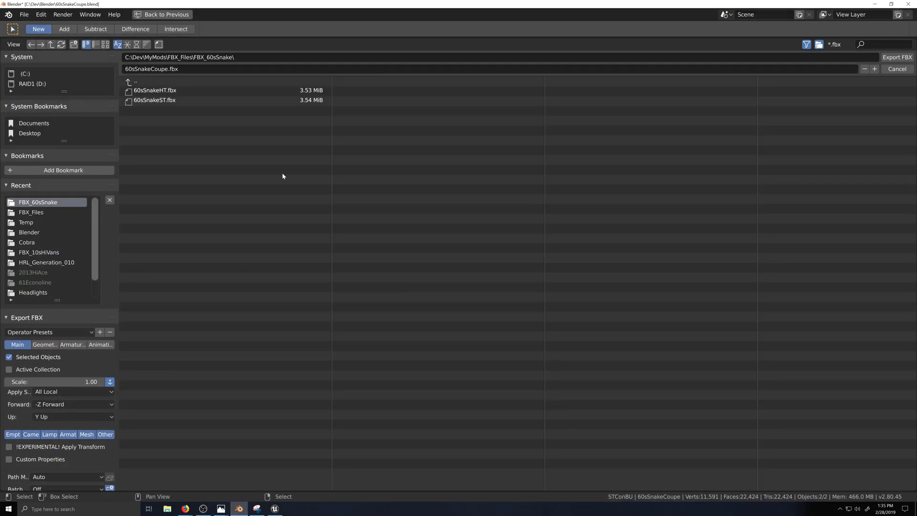
left_click(904, 59)
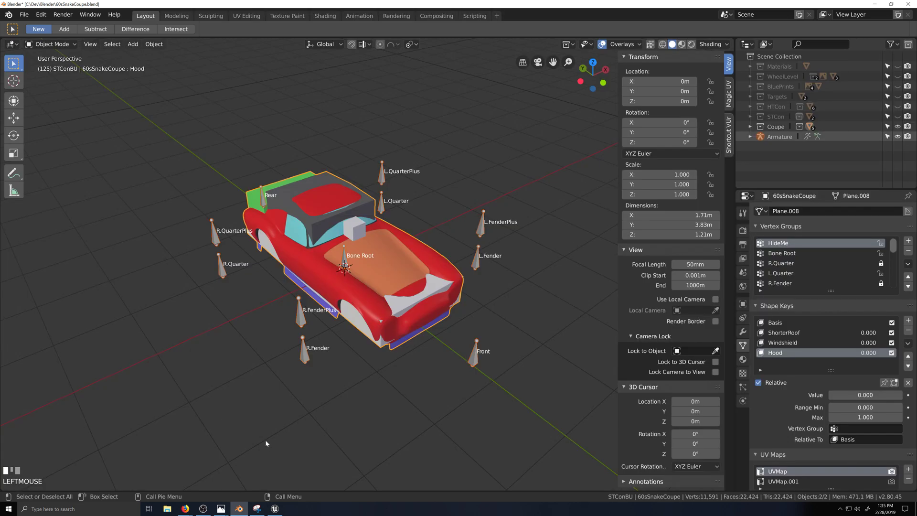
Return to Unreal Editor and choose the 60sSnakeHT FBX file for import into the BodyEditors folder.
left_click(275, 508)
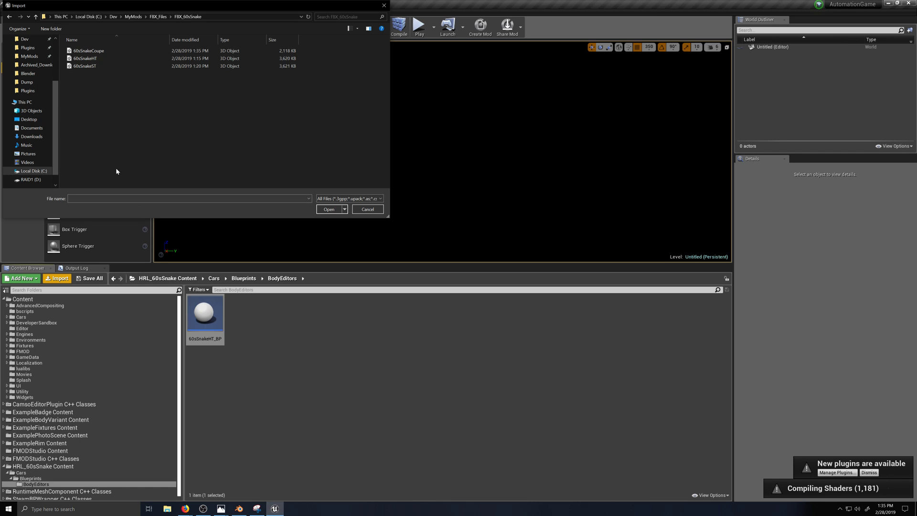
left_click(86, 58)
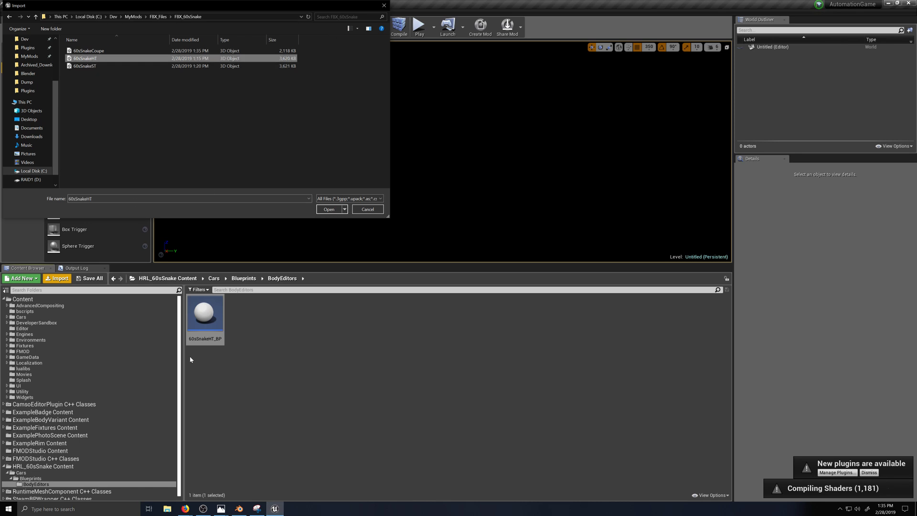
left_click(329, 209)
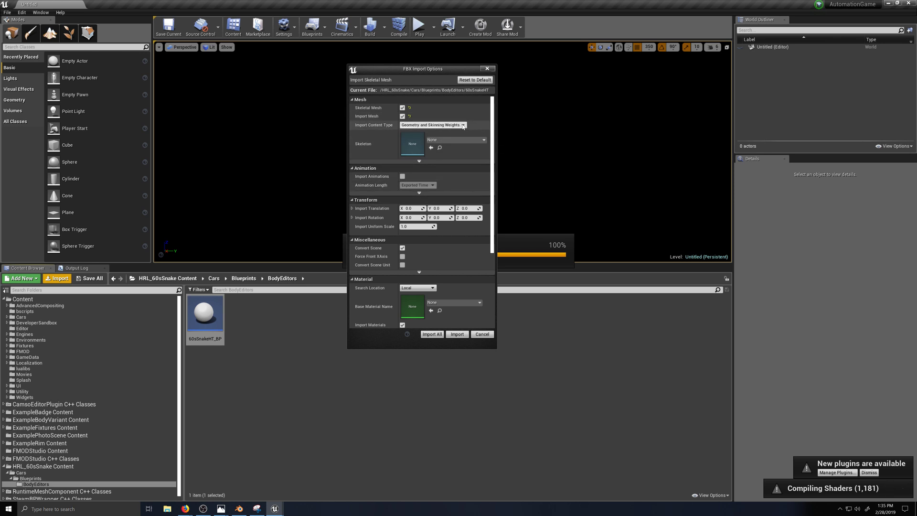
In the mesh import options, enable Import Morph Targets, disable Import Meshes in Bone Hierarchy, and set Normal Import Method to Import Normals and Tangents.
scroll(465, 155, "down", 3)
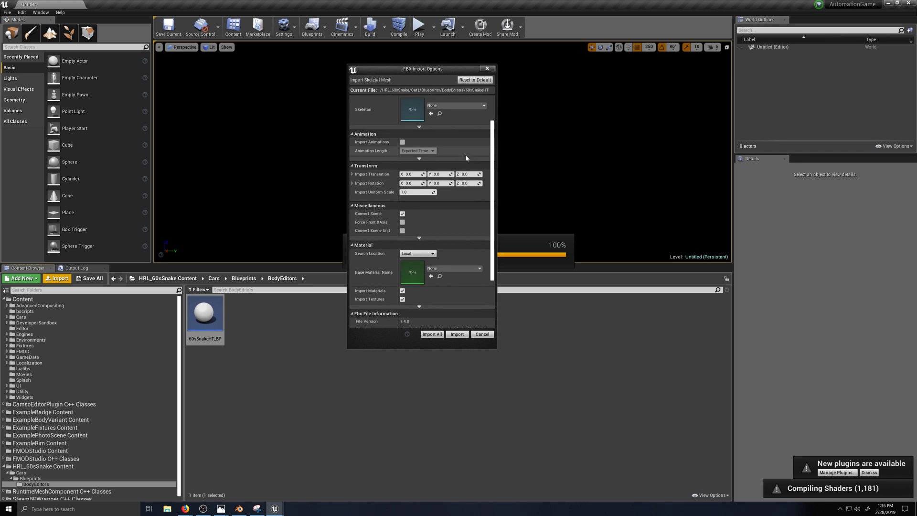
scroll(465, 156, "up", 1)
scroll(465, 155, "down", 3)
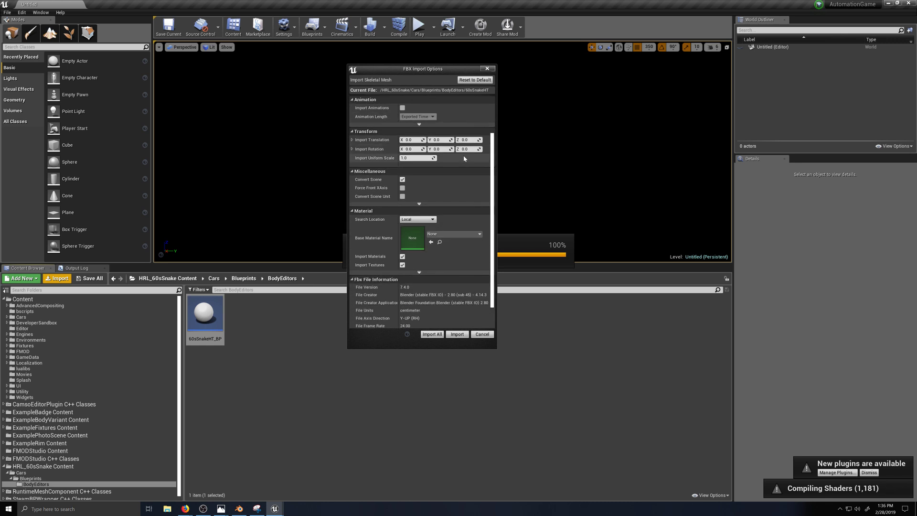
scroll(415, 127, "up", 8)
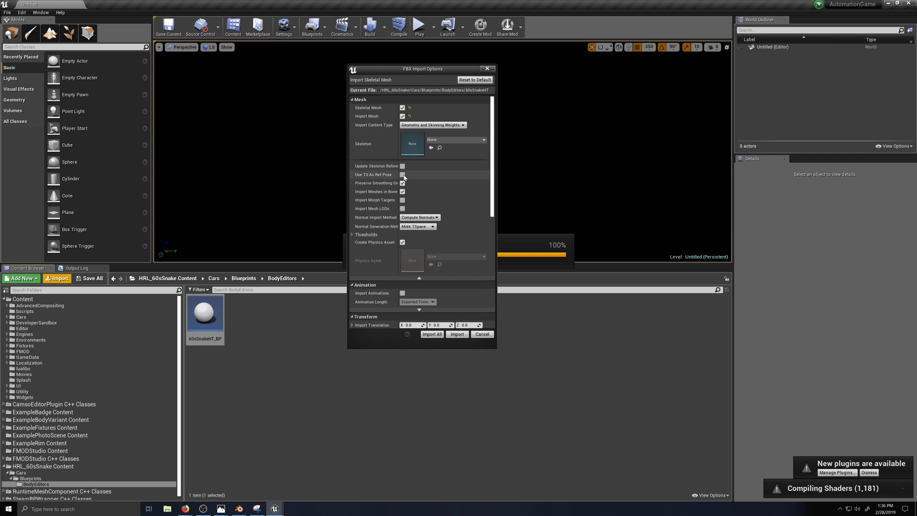
left_click(403, 201)
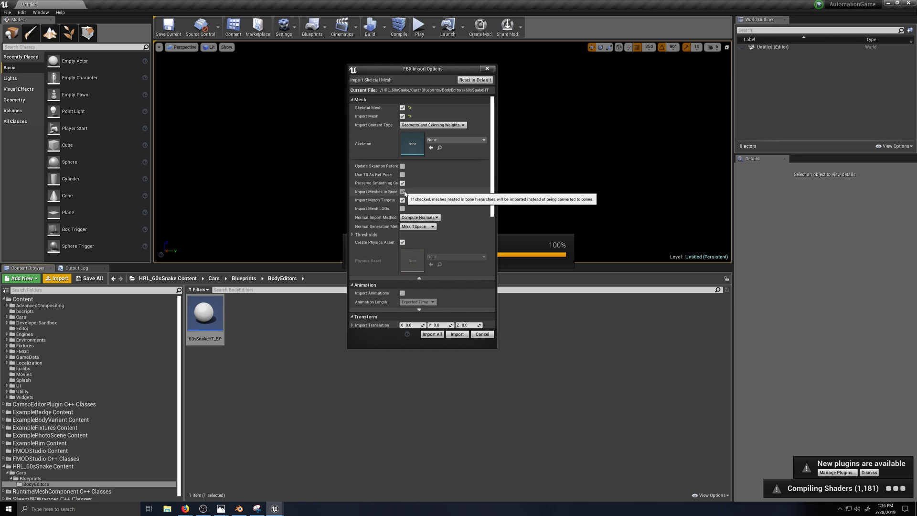
left_click(403, 192)
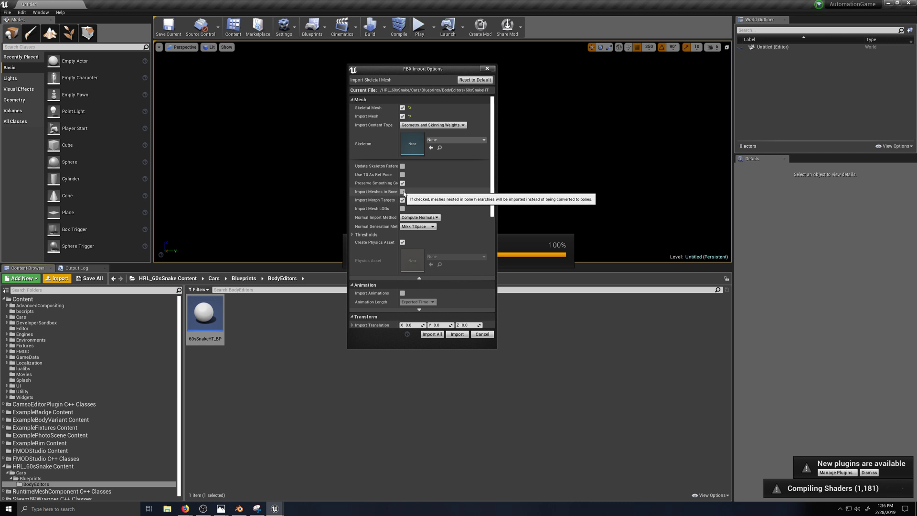
left_click(438, 218)
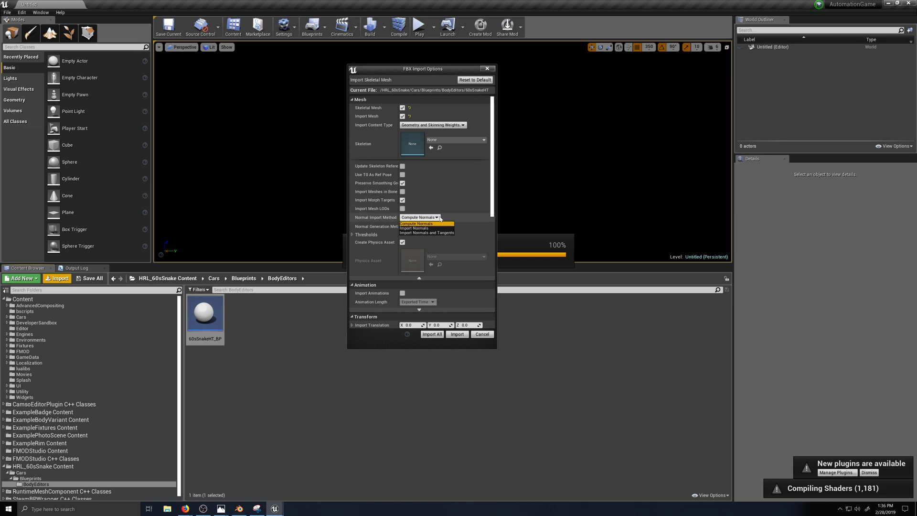
left_click(446, 233)
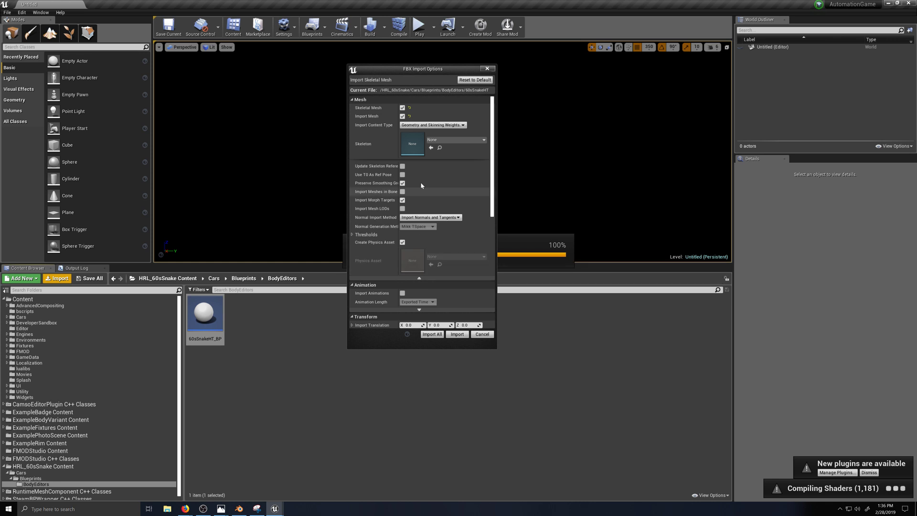
left_click(419, 276)
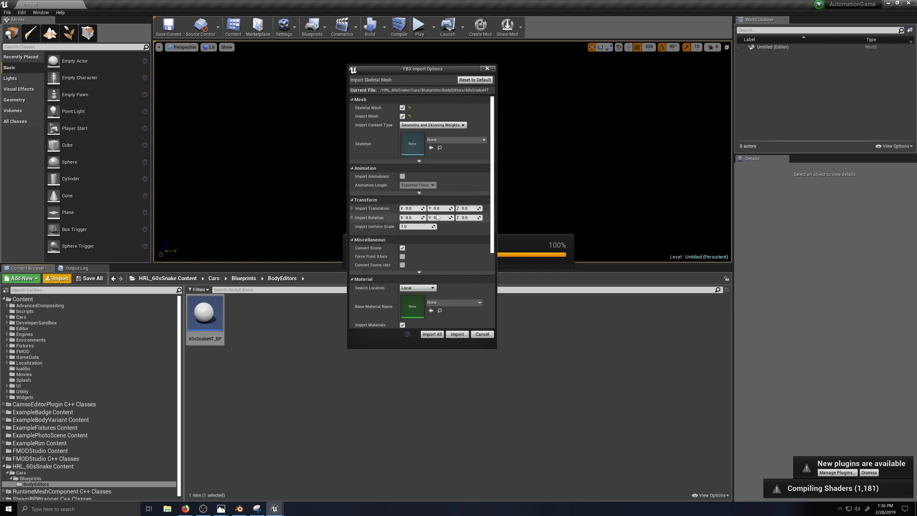
Disable material and texture import and set the material search location to All Assets.
scroll(461, 242, "down", 3)
scroll(462, 243, "down", 2)
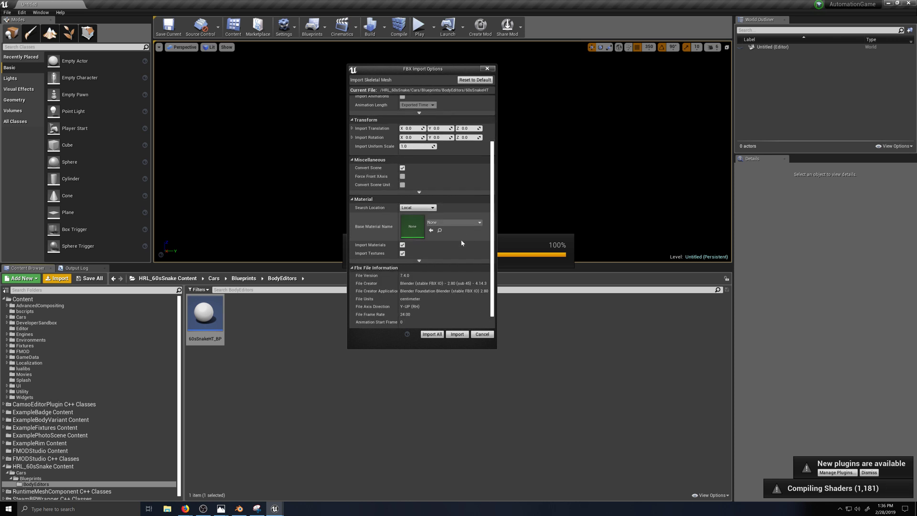
left_click(402, 245)
left_click(433, 231)
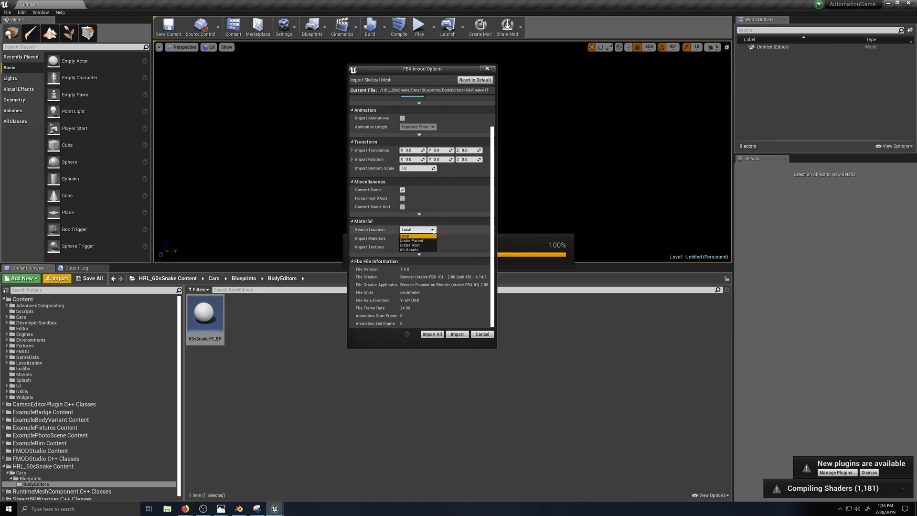
left_click(419, 239)
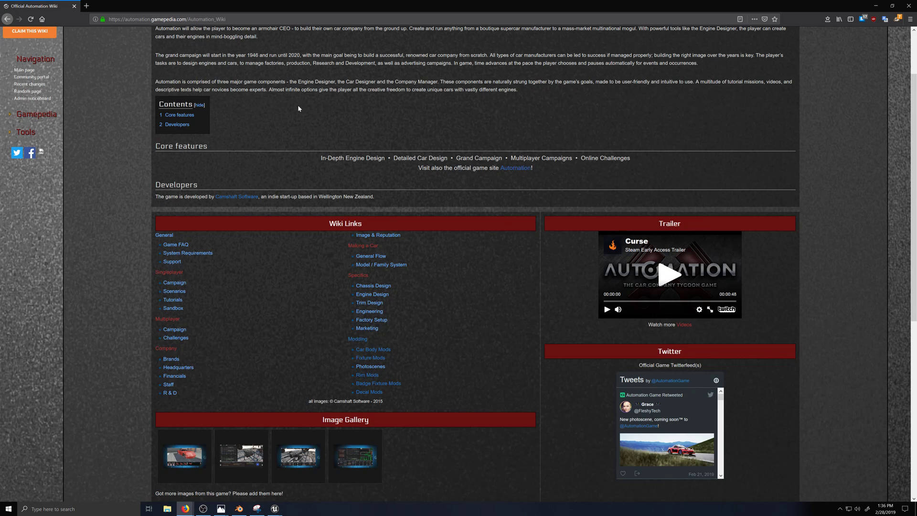
Examine the recommended FBX import settings under Step 10 of the Automation Wiki's Car Body Mods guide in Firefox.
scroll(298, 108, "up", 3)
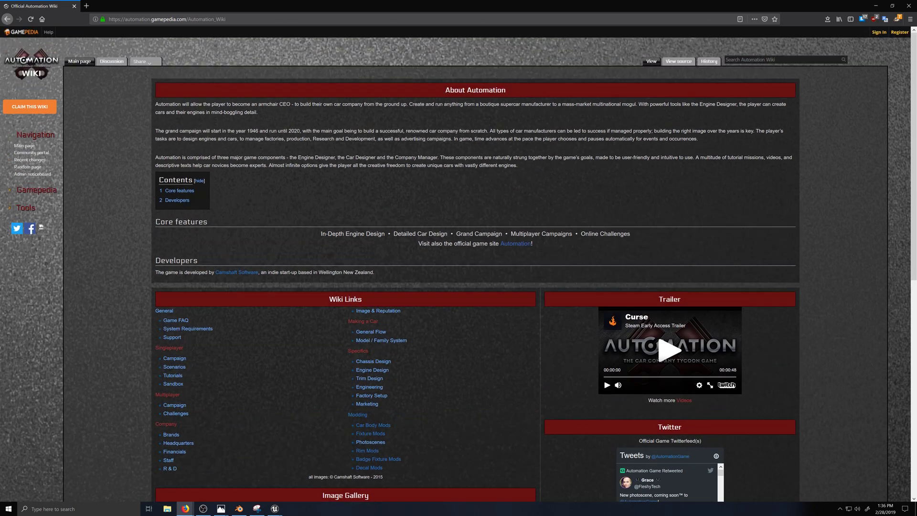
scroll(400, 356, "down", 3)
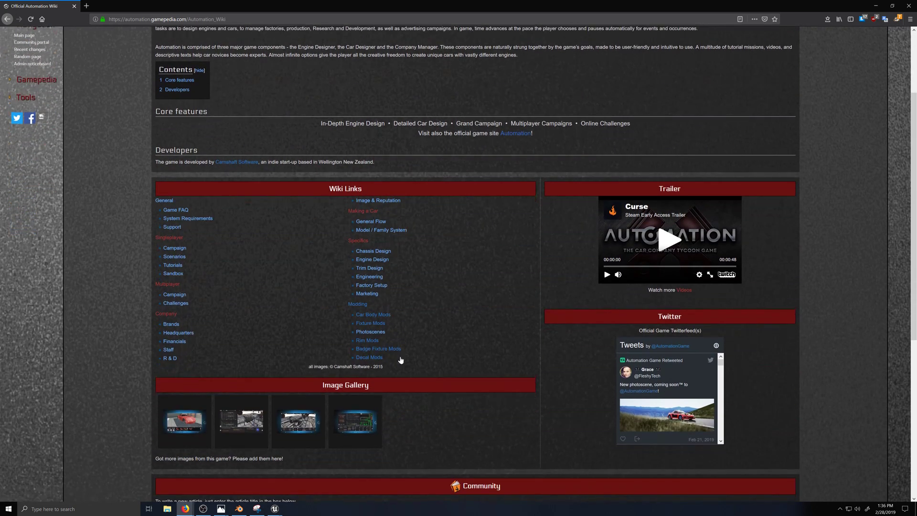
scroll(400, 356, "up", 3)
scroll(400, 356, "down", 2)
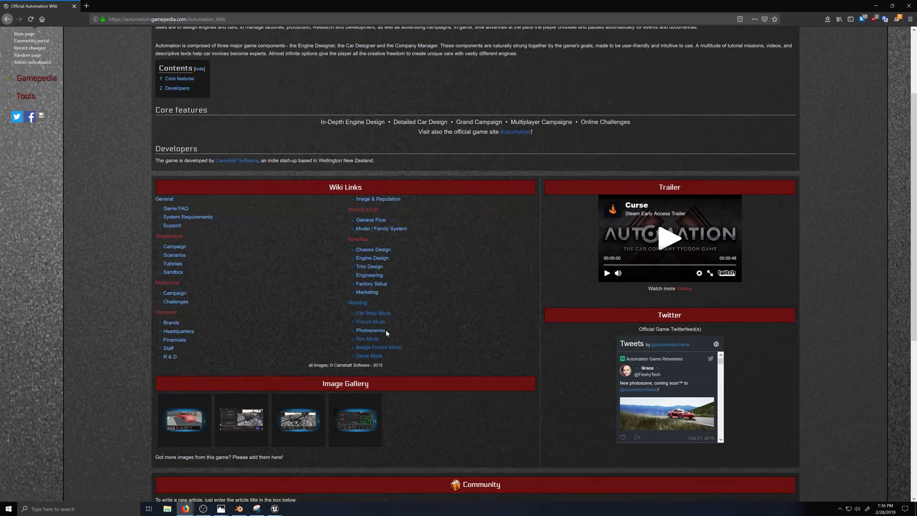
left_click(379, 314)
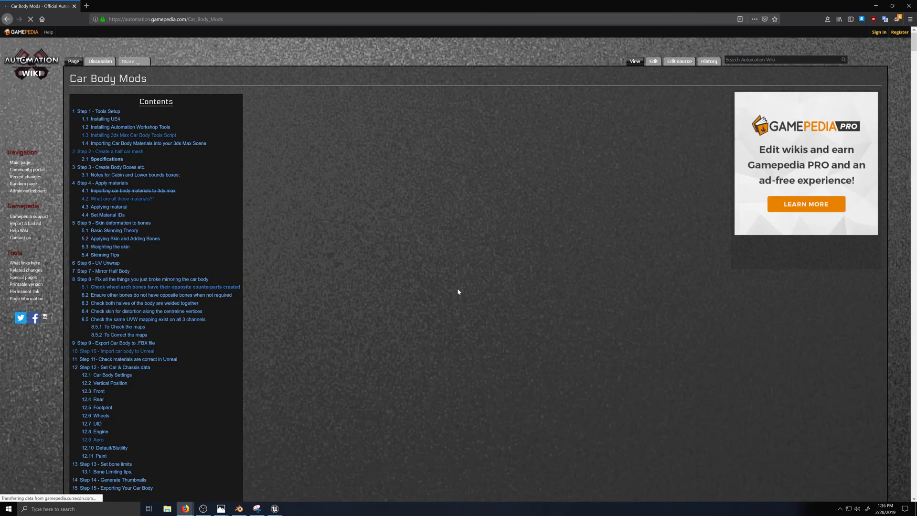
scroll(172, 358, "down", 2)
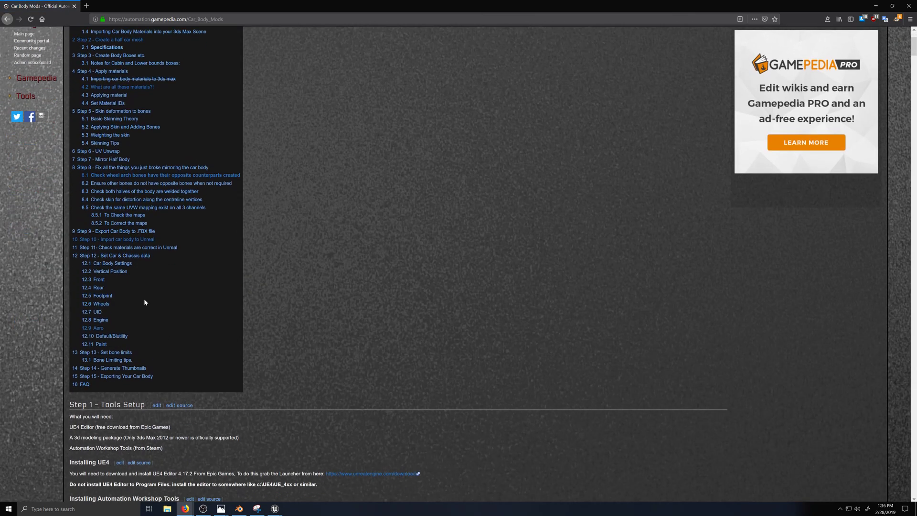
left_click(126, 240)
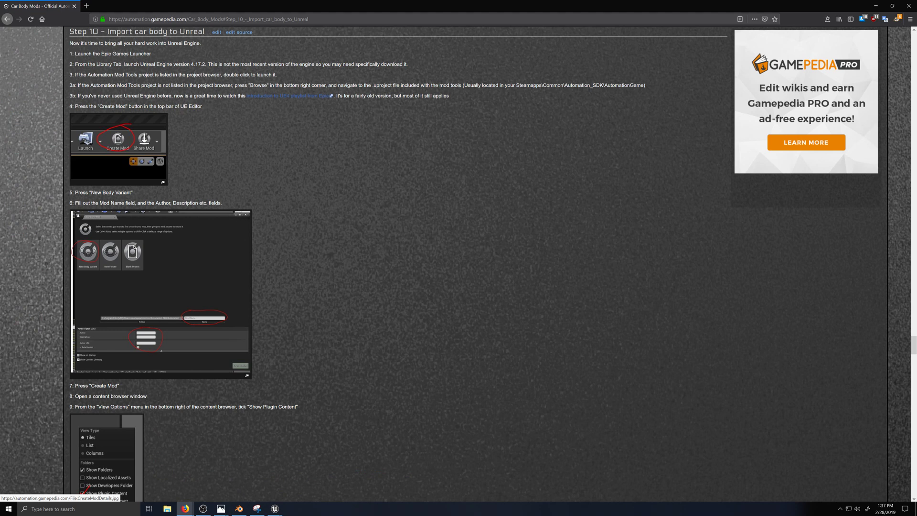
scroll(159, 236, "down", 12)
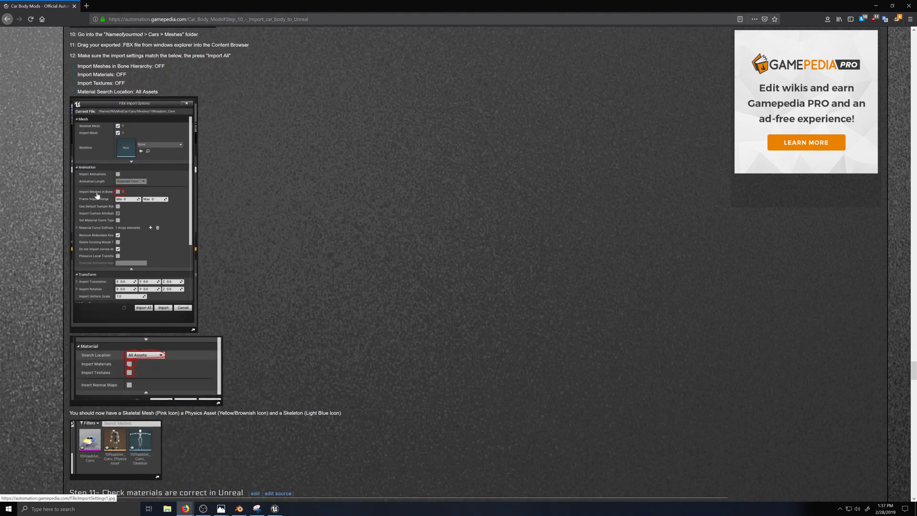
scroll(121, 198, "down", 1)
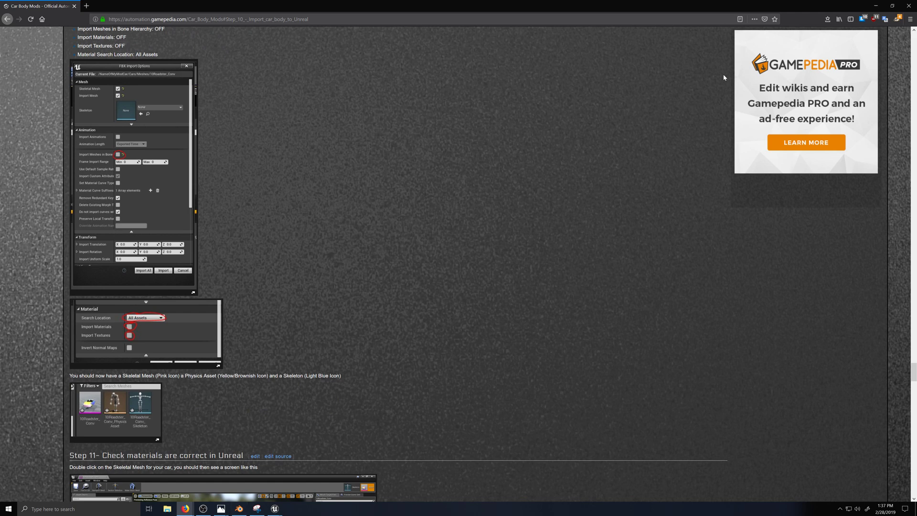
left_click(877, 6)
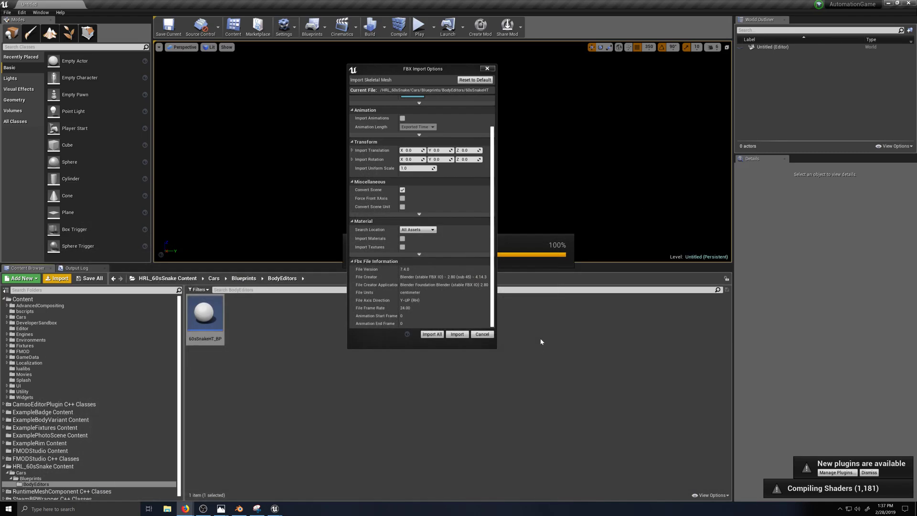
Disable Import Meshes in Bone Hierarchy in the advanced Animation options of the FBX import.
scroll(409, 130, "up", 3)
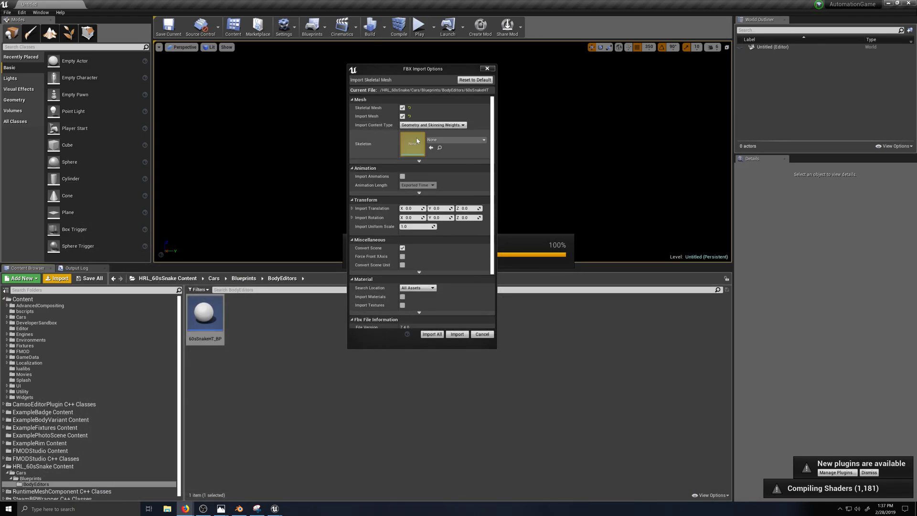
left_click(419, 161)
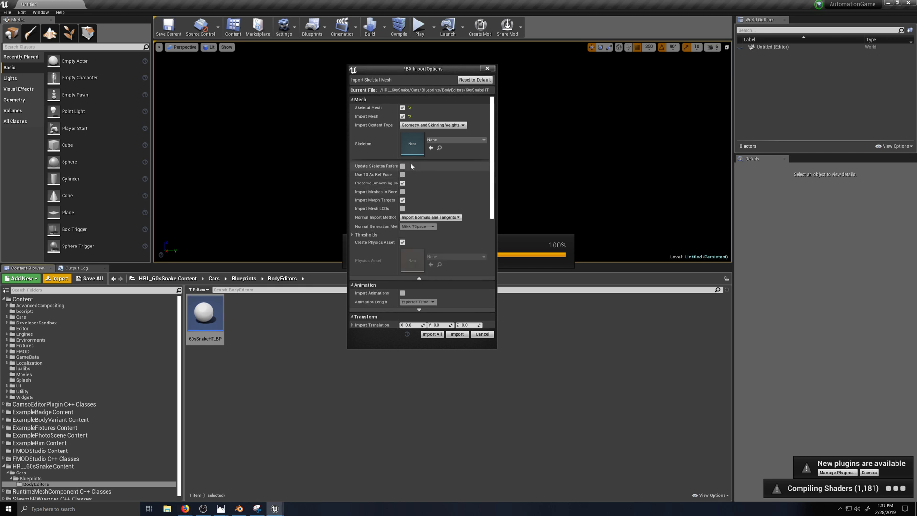
left_click(419, 278)
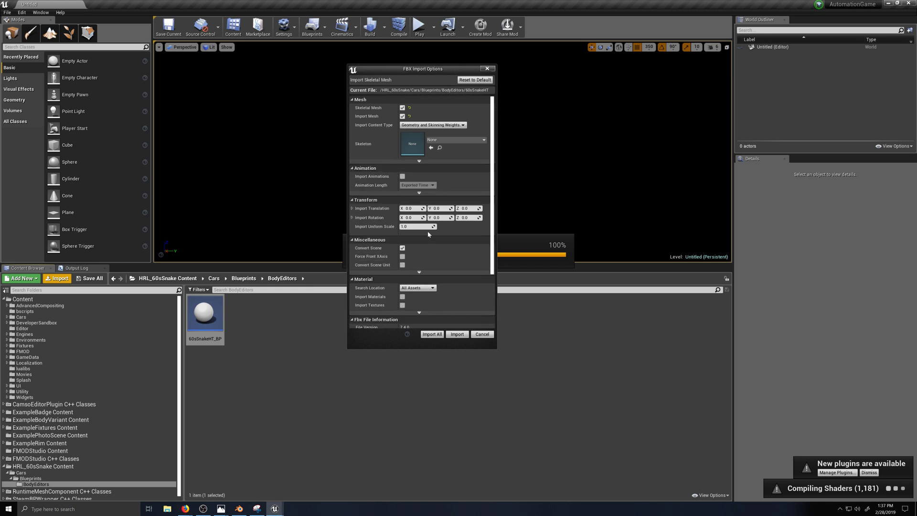
left_click(419, 193)
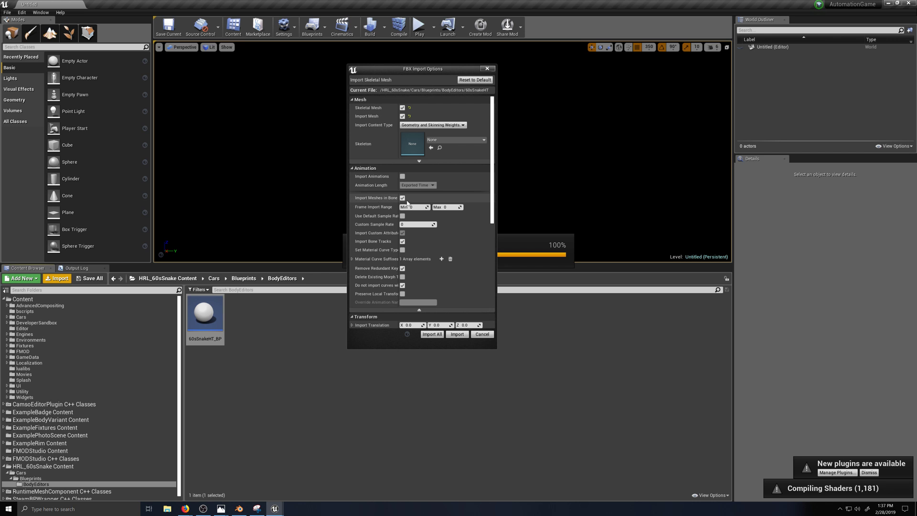
left_click(402, 198)
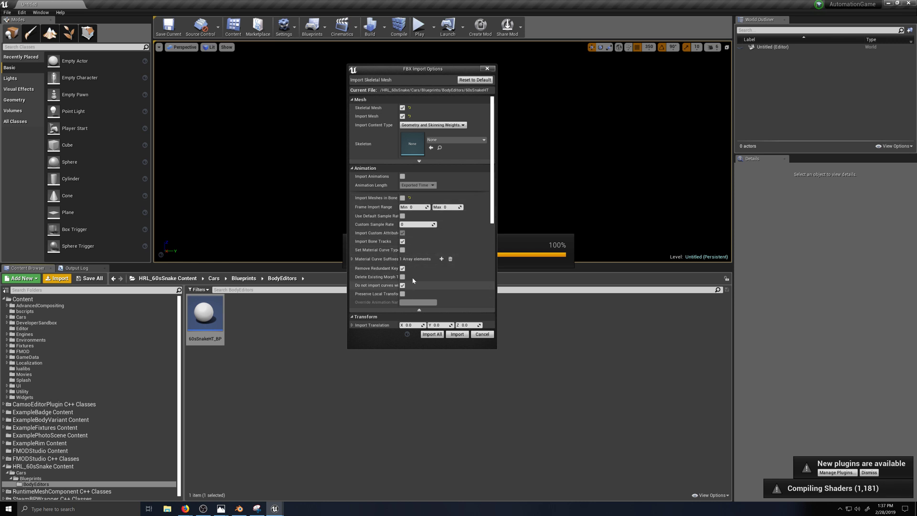
left_click(419, 309)
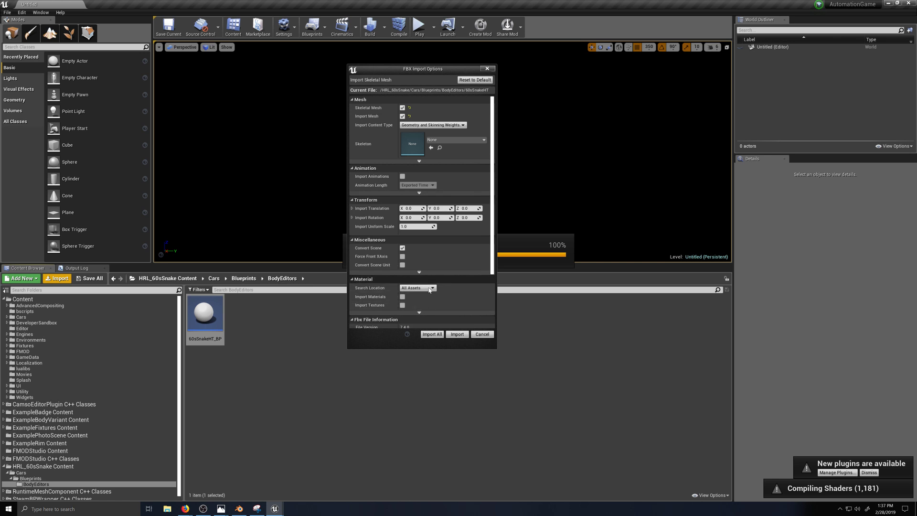
Import the 60sSnakeHT skeletal mesh with the configured options and dismiss the message log.
scroll(442, 297, "down", 3)
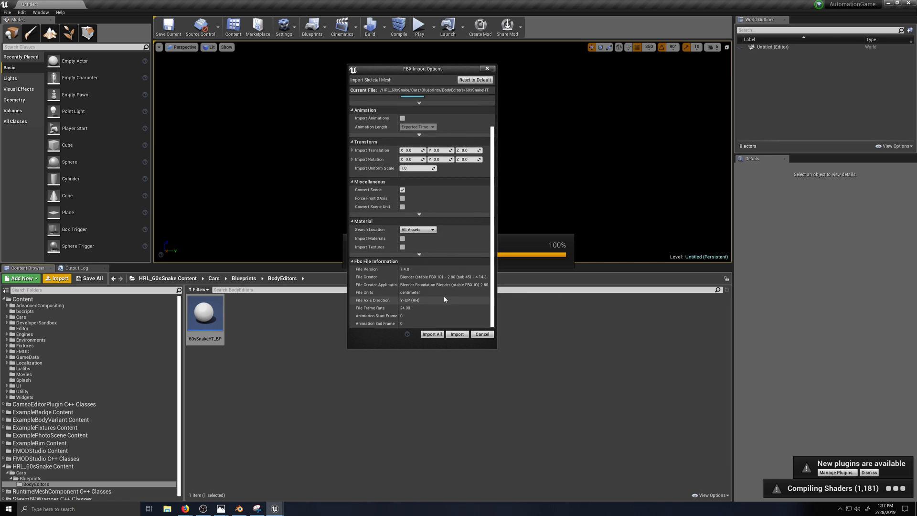
left_click(457, 334)
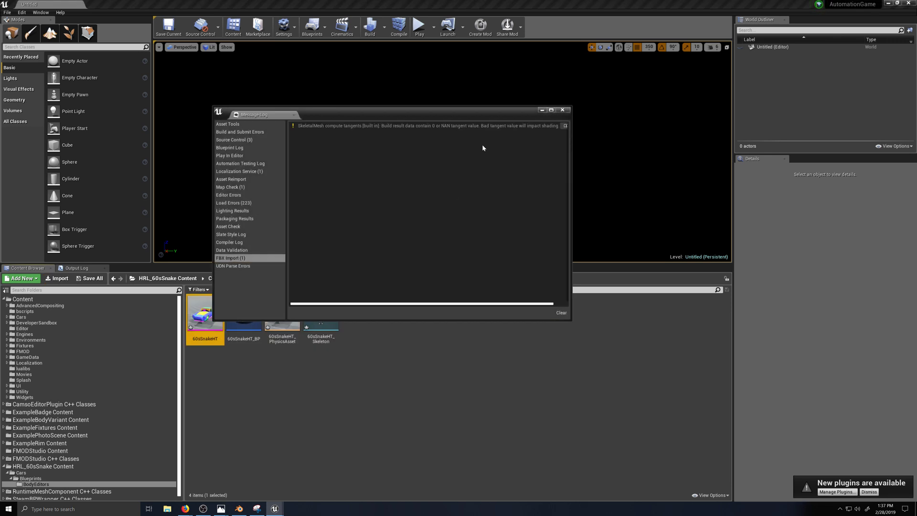
left_click(562, 109)
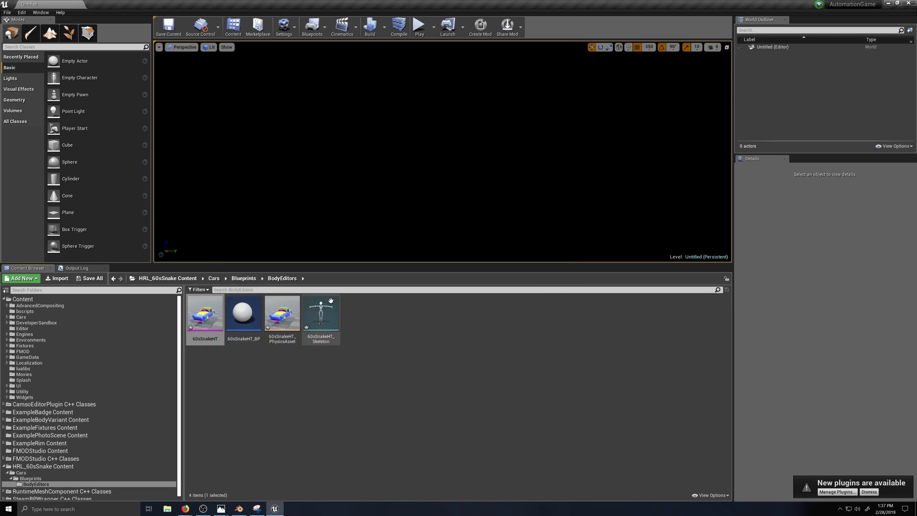
Open the 60sSnakeHT_BP blueprint in a smaller window and assign the 60sSnakeHT mesh as its Skeletal Mesh.
left_click(315, 324, "shift")
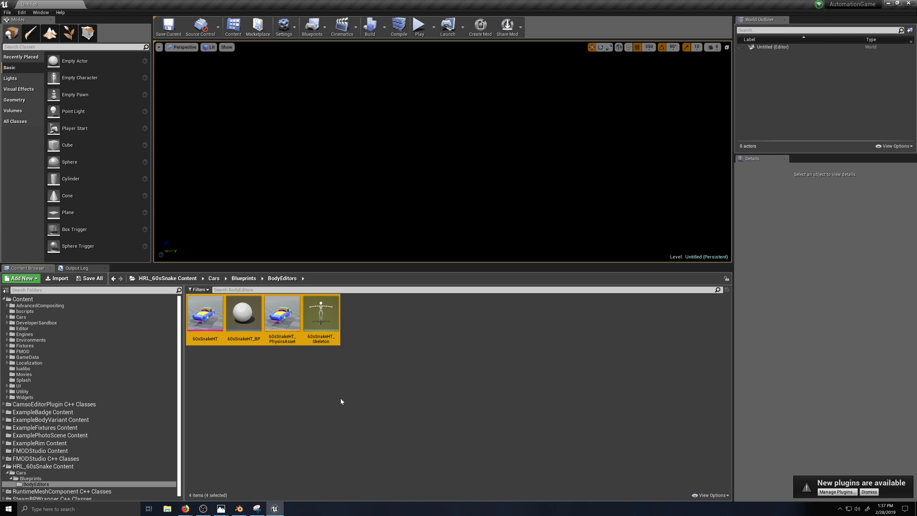
double_click(246, 320)
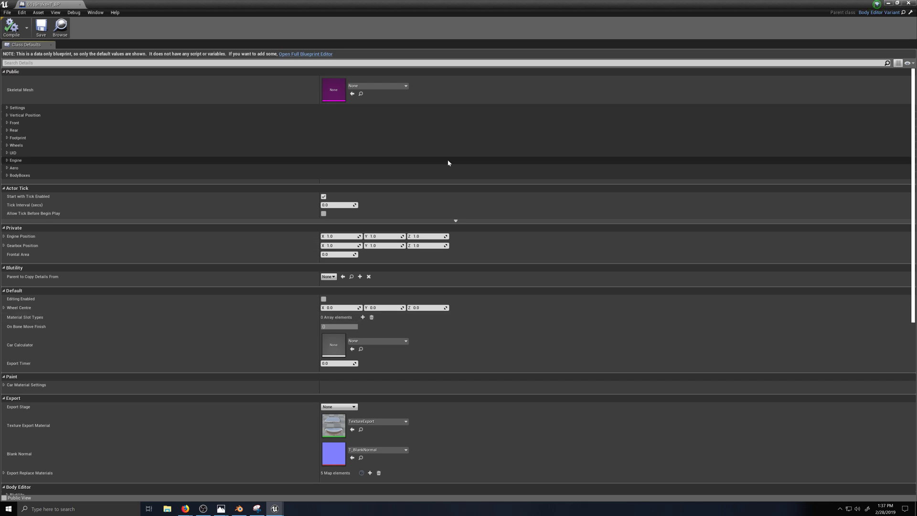
left_click(897, 3)
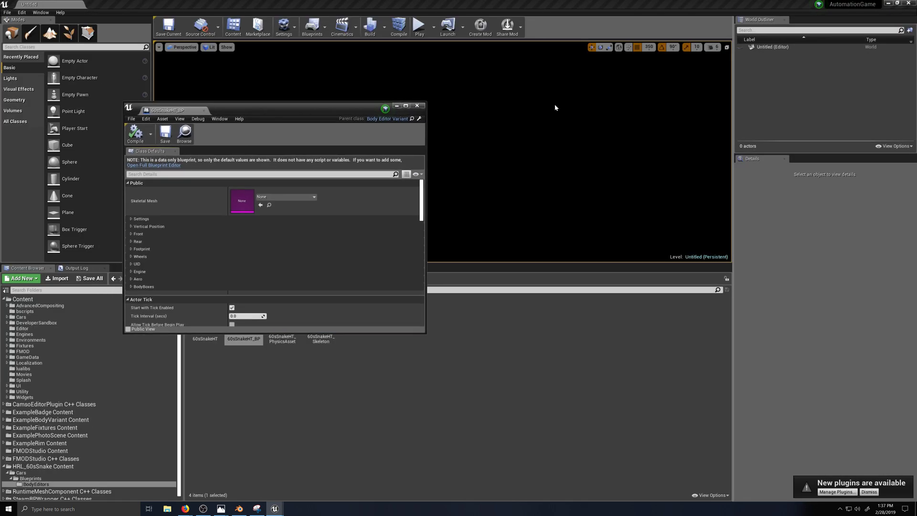
left_click_drag(317, 112, 567, 144)
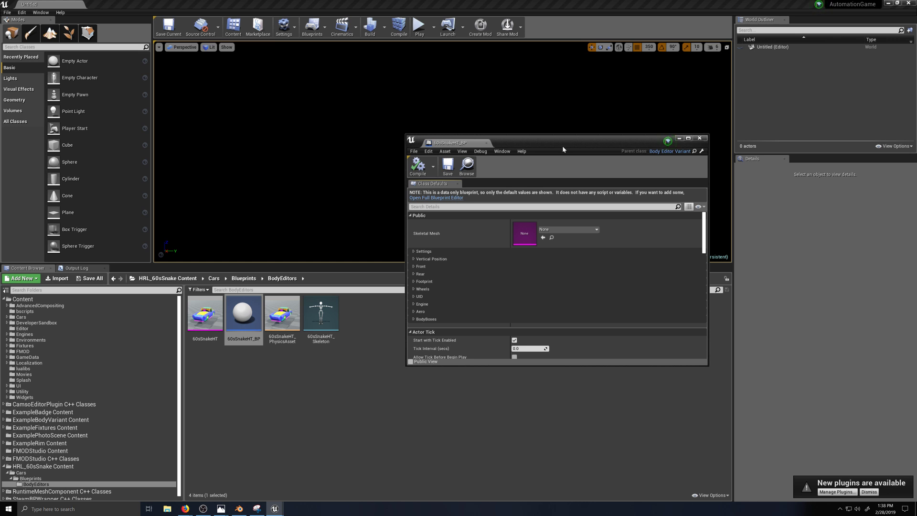
left_click_drag(206, 314, 523, 233)
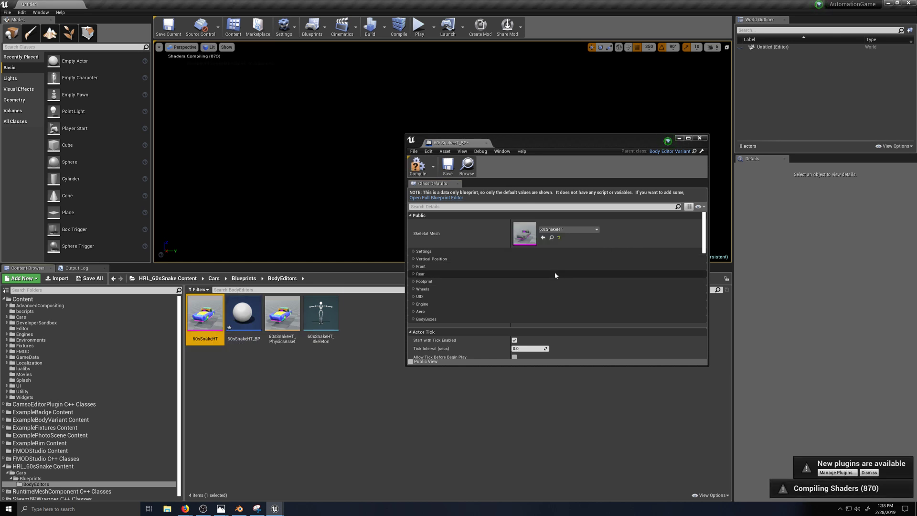
Generate a new Family GUID and GUID in the blueprint's UID settings, then save and close the blueprint.
scroll(581, 292, "down", 1)
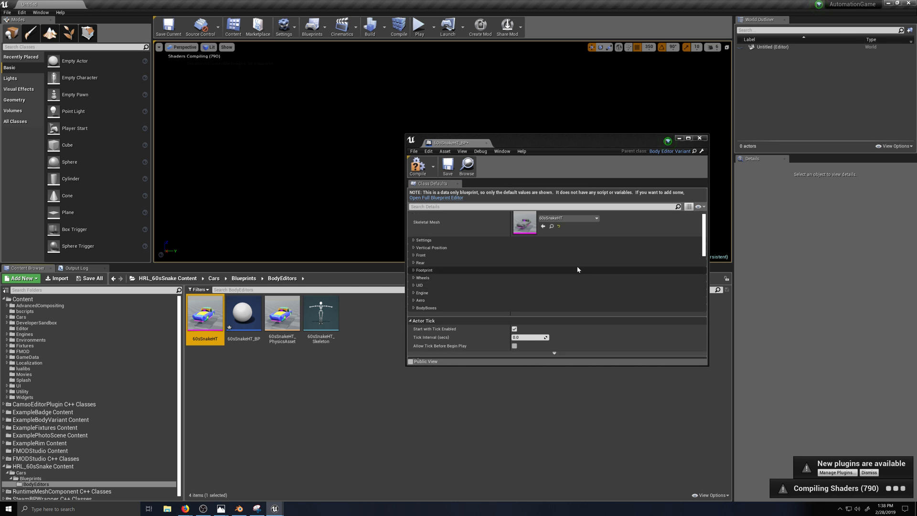
scroll(570, 268, "down", 10)
scroll(631, 295, "down", 10)
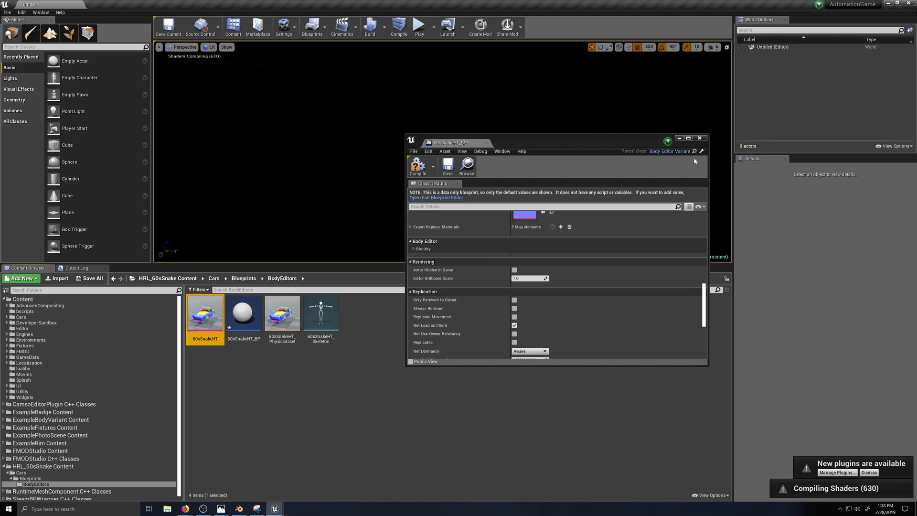
scroll(557, 253, "up", 20)
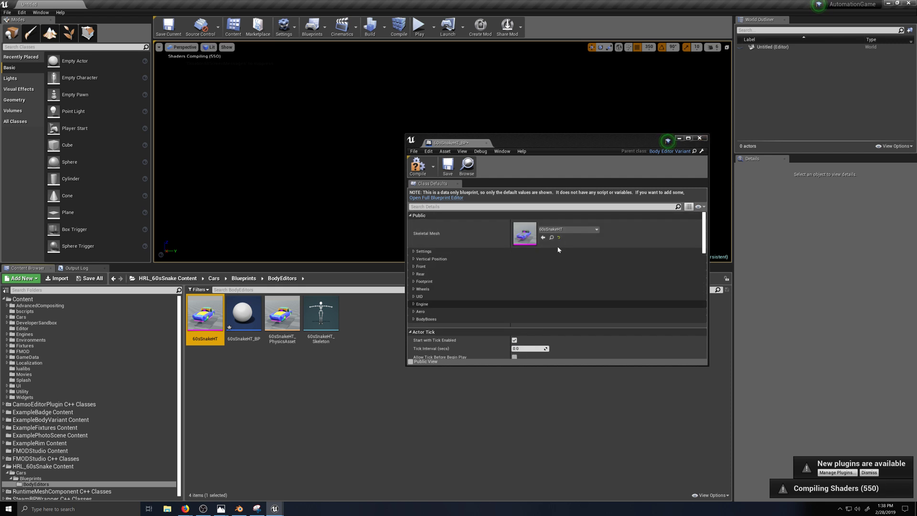
left_click(478, 296)
left_click(617, 304)
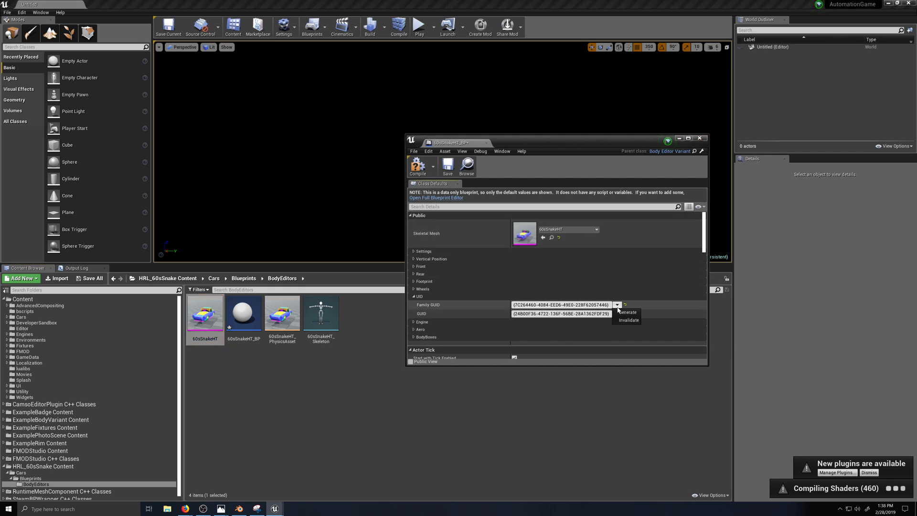
left_click(626, 314)
left_click(617, 313)
left_click(626, 323)
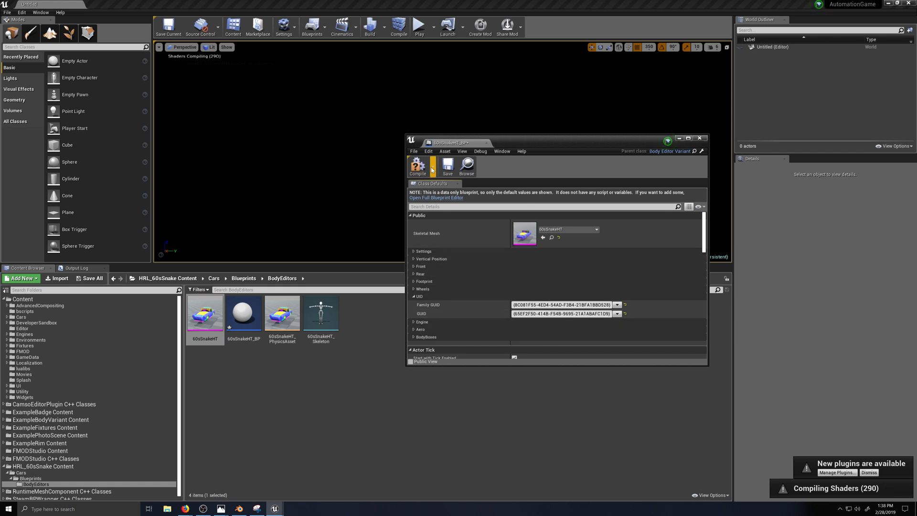
left_click(448, 166)
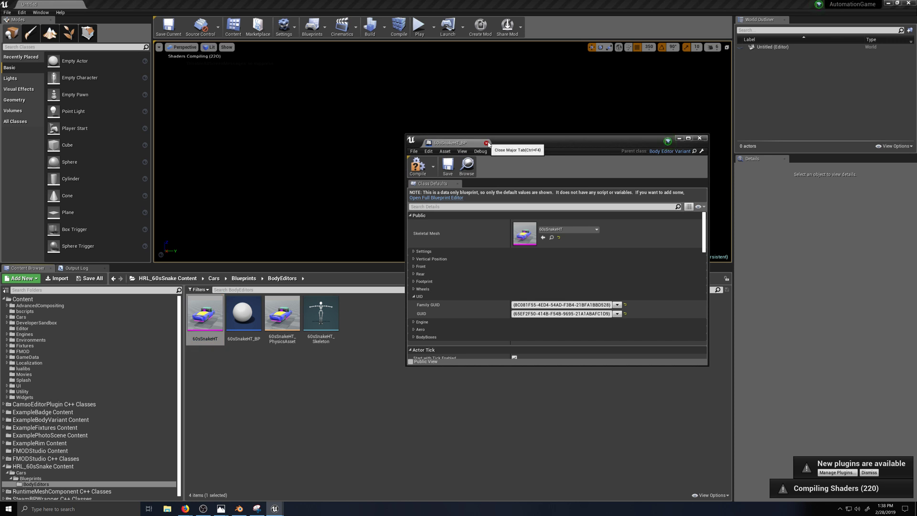
left_click(486, 143)
Open the 60sSnakeHT skeletal mesh and replace the material in its Windows slot with the red Windows material.
double_click(206, 314)
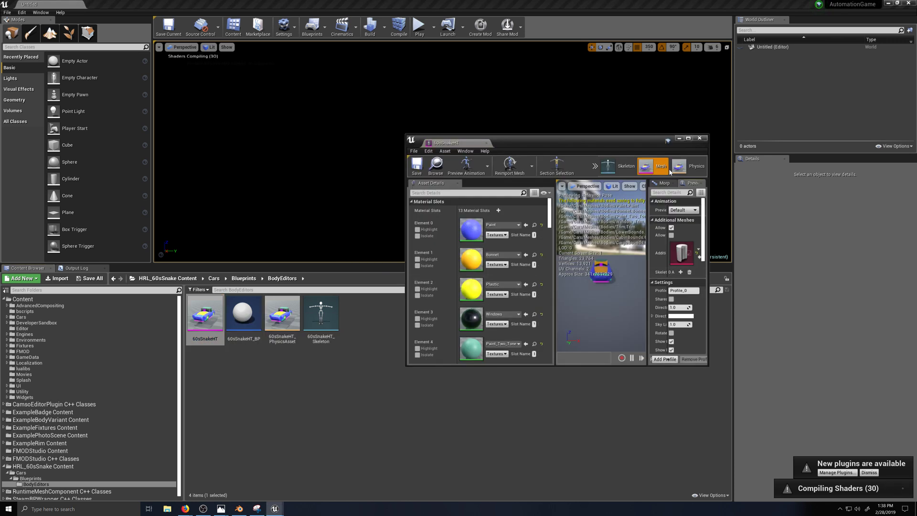
left_click(689, 139)
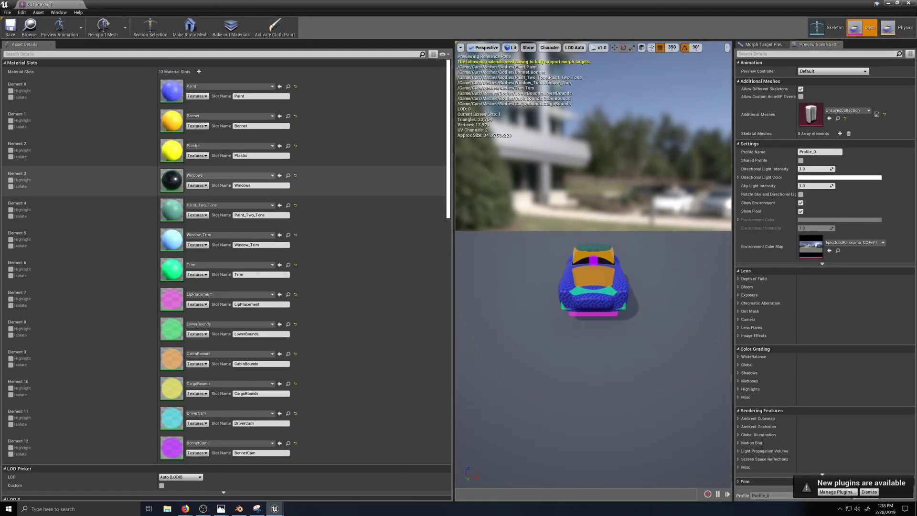
scroll(625, 296, "up", 8)
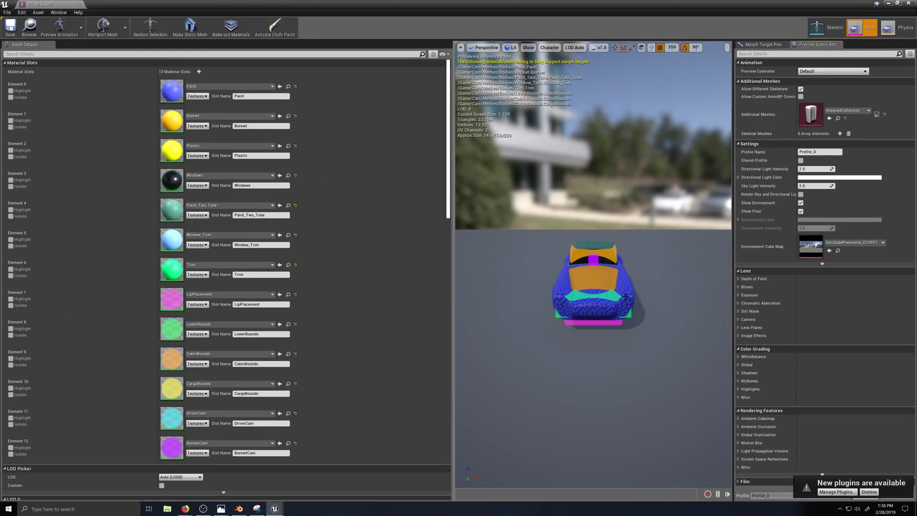
scroll(593, 312, "down", 2)
right_click_drag(553, 311, 662, 318)
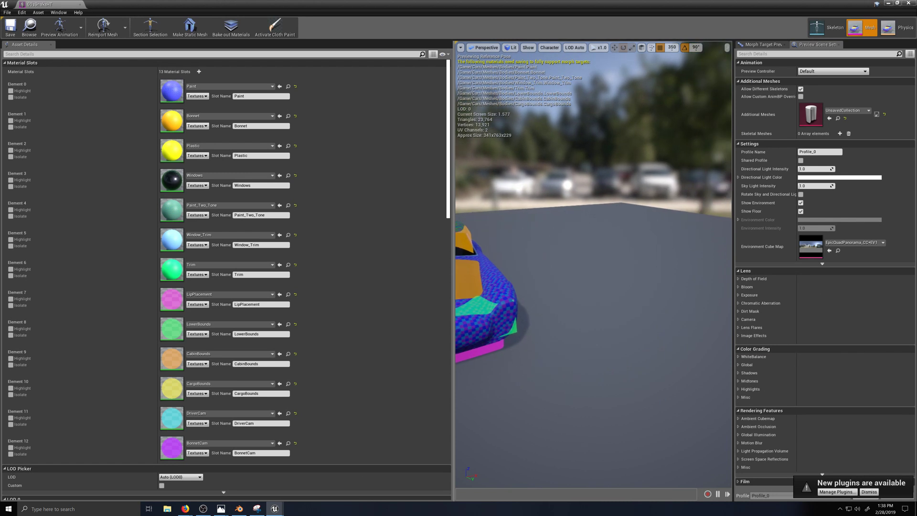
key("a")
key("d")
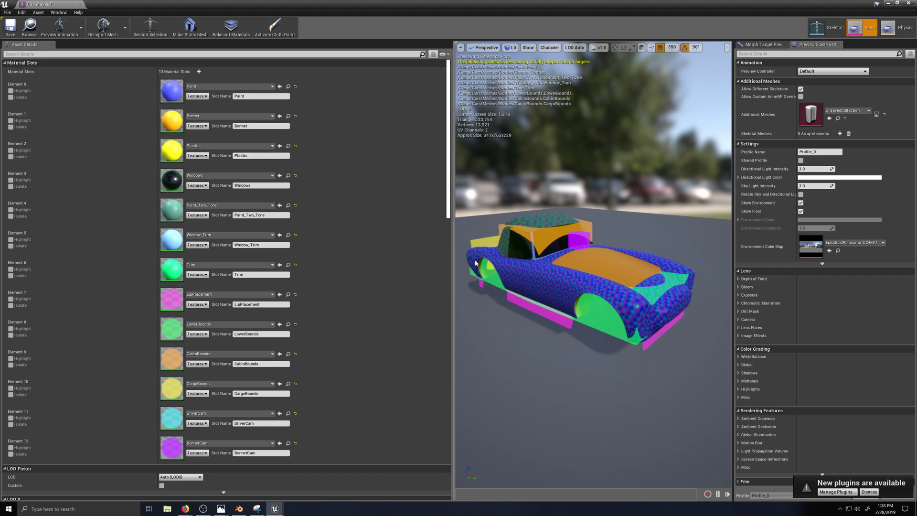
left_click(208, 176)
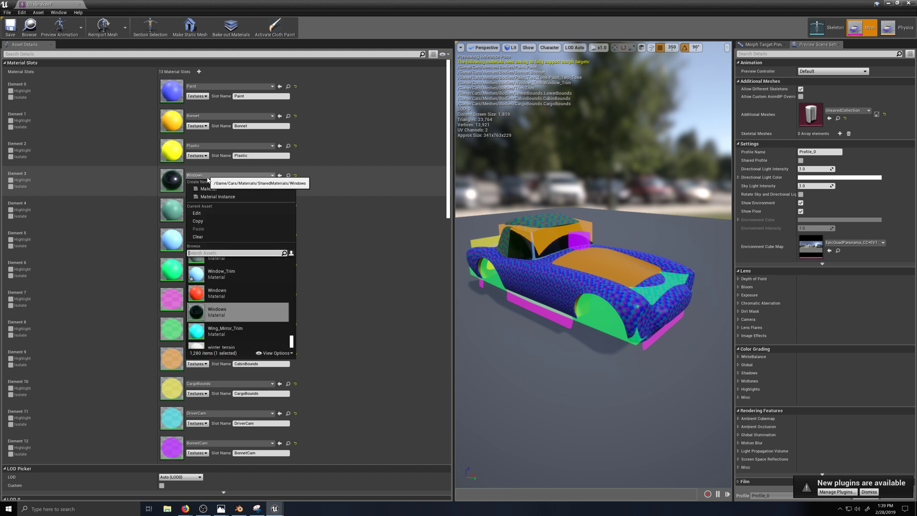
left_click(218, 297)
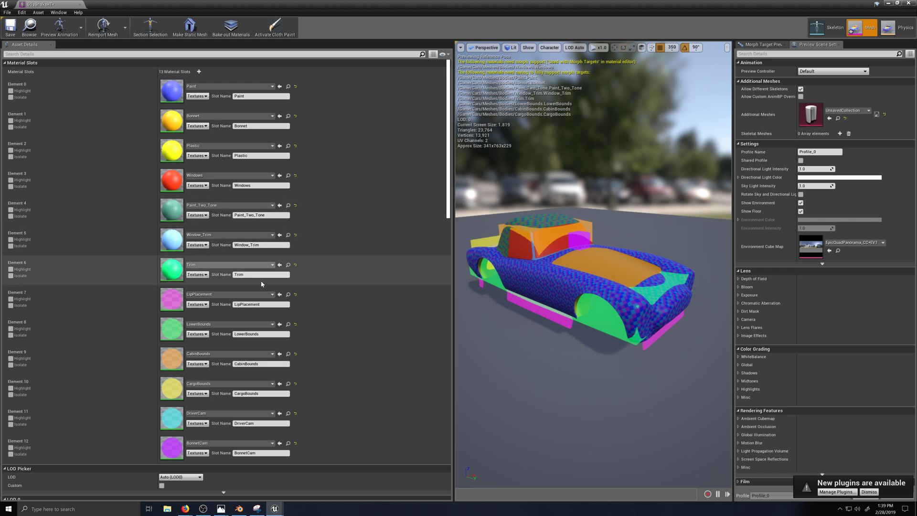
Check the skeletal mesh's remaining material slots through BonnetCam, then save the mesh and close its editor.
scroll(261, 284, "down", 3)
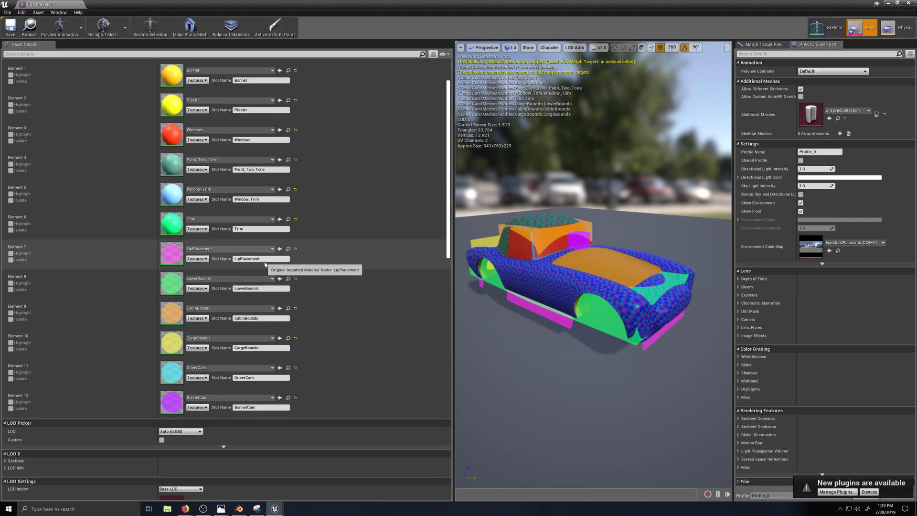
scroll(244, 260, "down", 2)
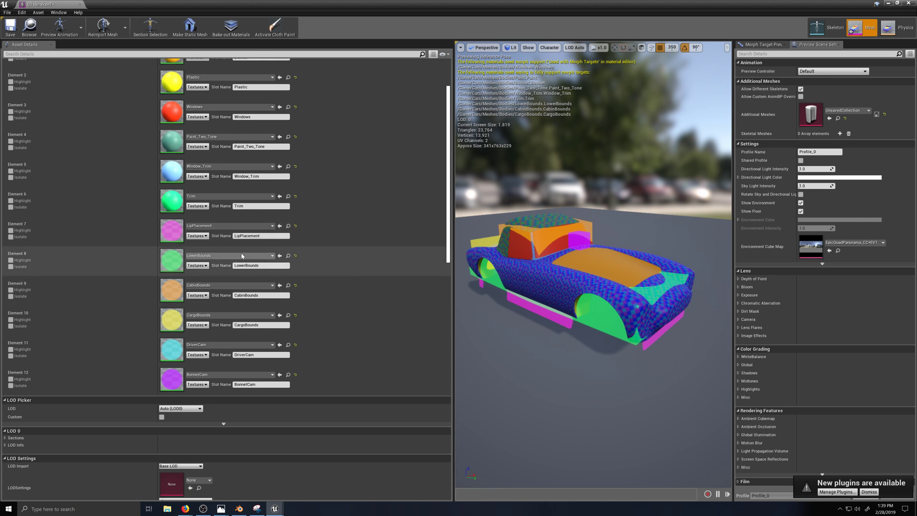
scroll(242, 258, "down", 1)
scroll(258, 314, "down", 1)
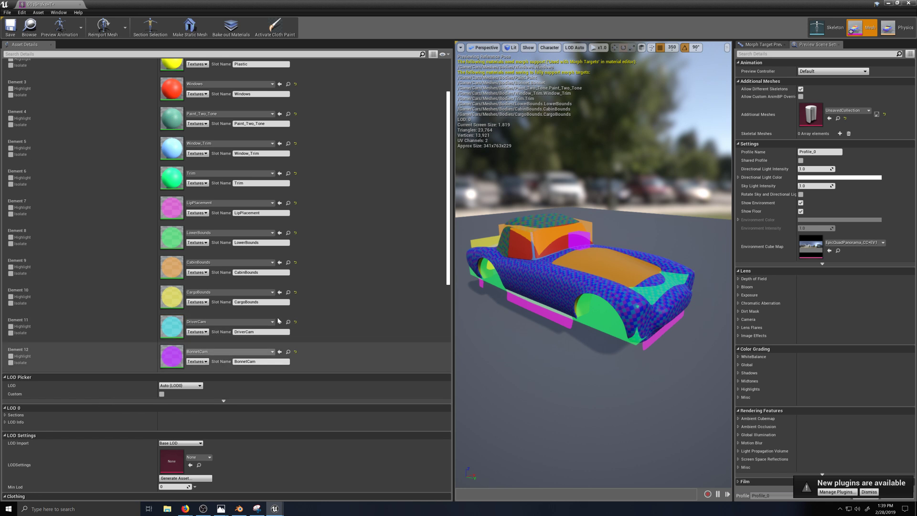
scroll(263, 277, "up", 3)
scroll(243, 253, "down", 4)
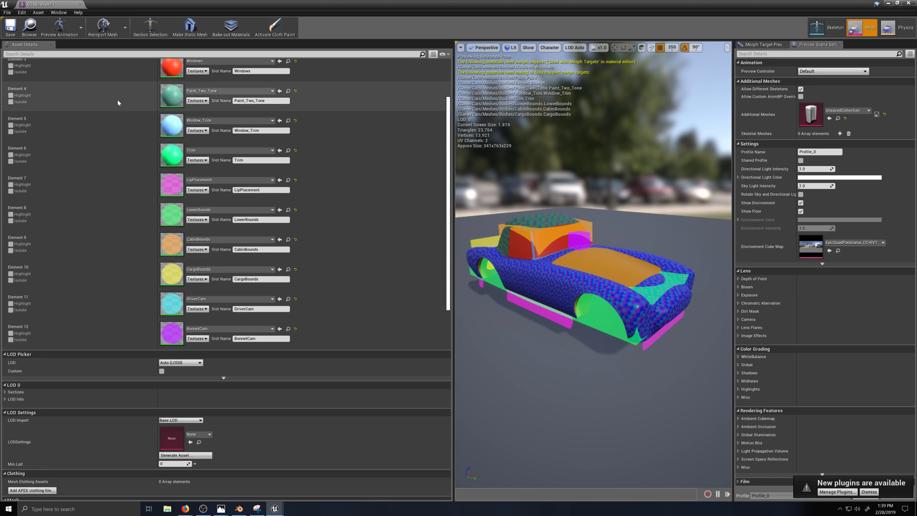
scroll(242, 251, "up", 4)
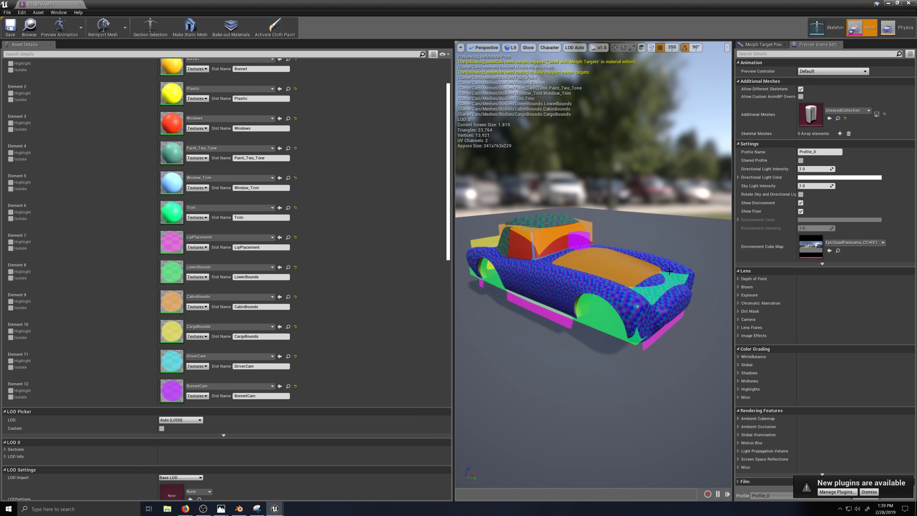
left_click(16, 32)
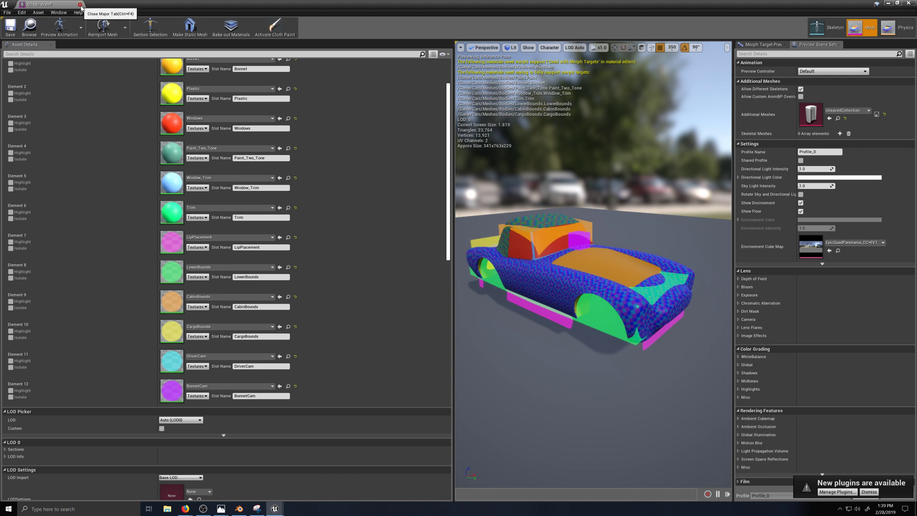
left_click(78, 5)
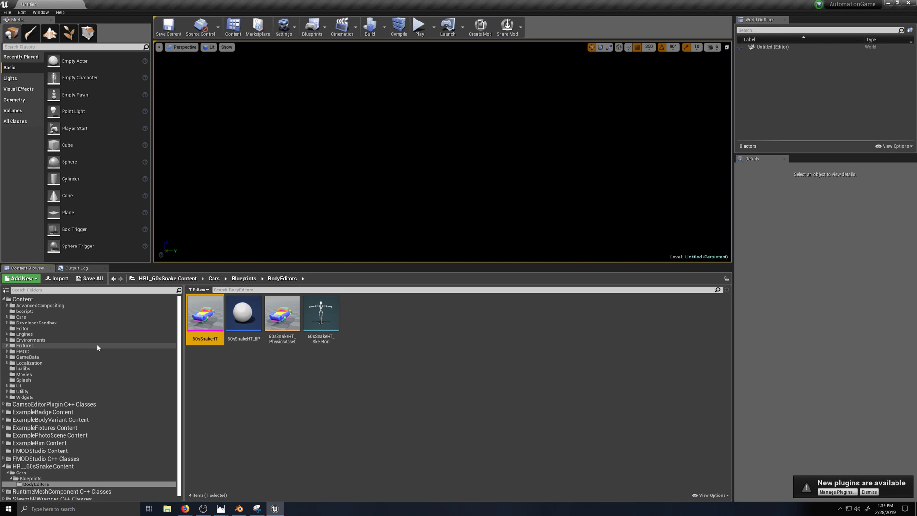
Search the project's levels for "car" and open Car_Body_Edit_Scene_Level, saving all the listed modified body materials.
left_click(33, 301)
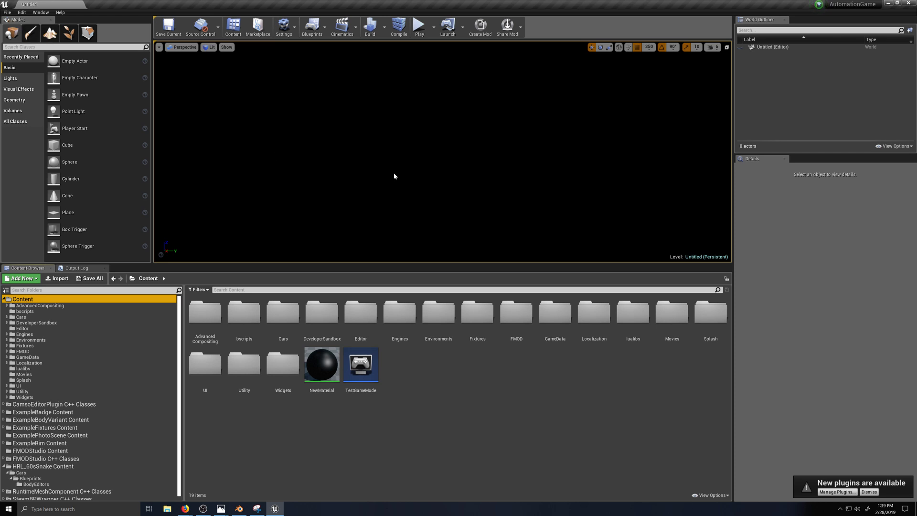
left_click(10, 13)
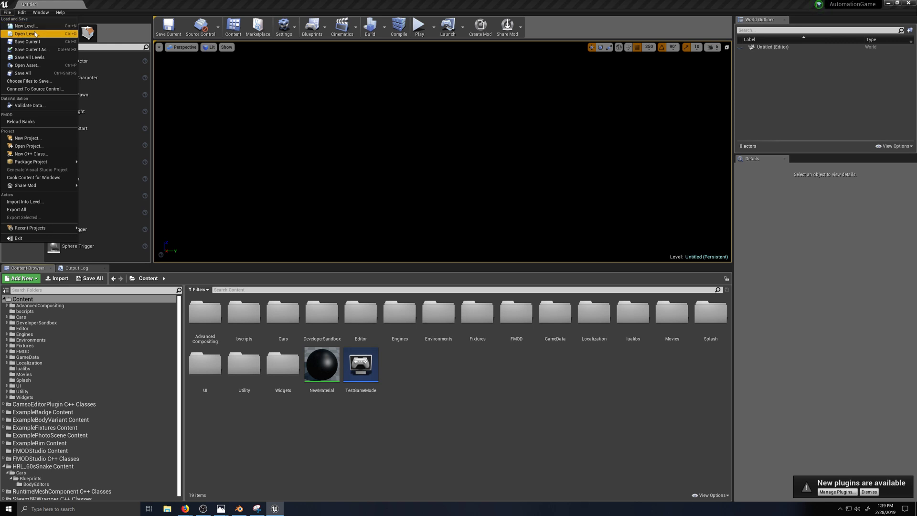
left_click(423, 140)
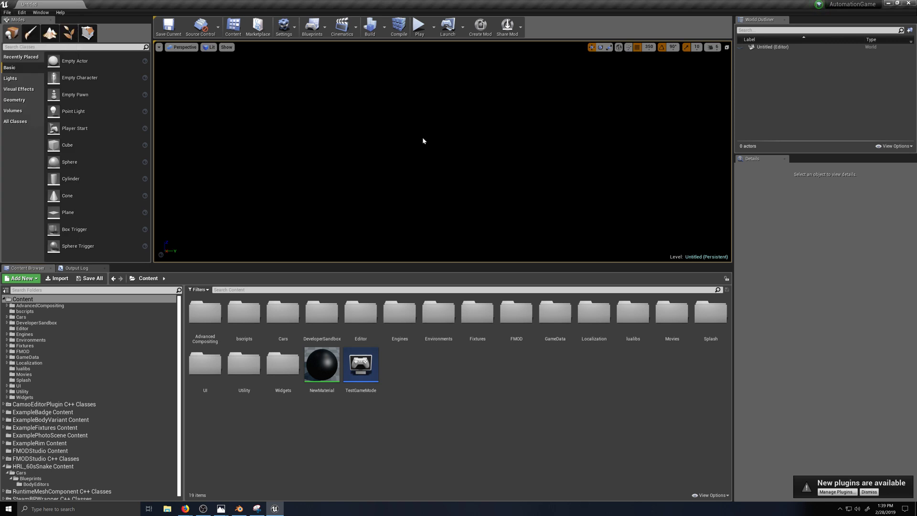
key("ctrl+o")
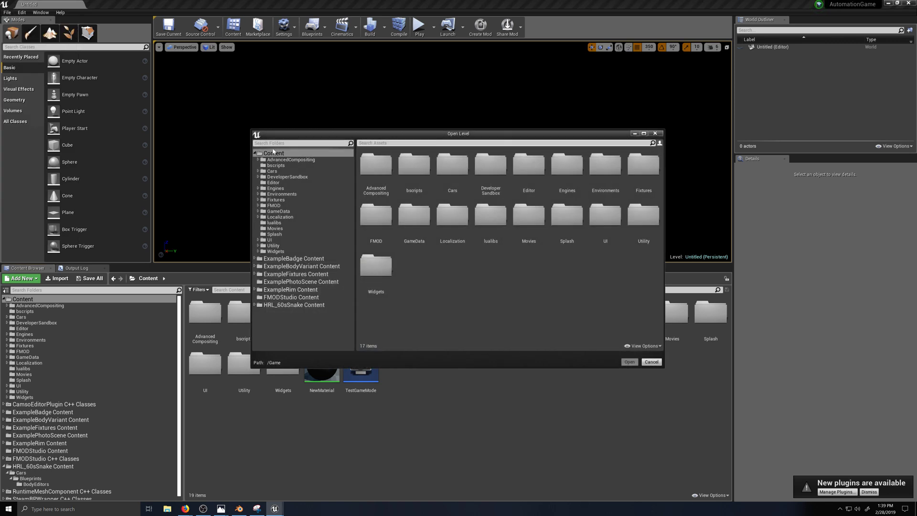
left_click(306, 154)
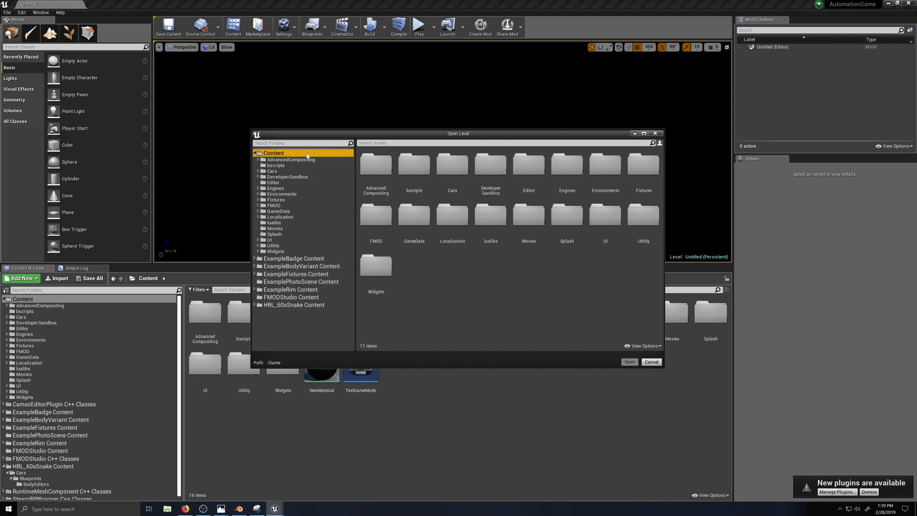
left_click(402, 143)
type("car")
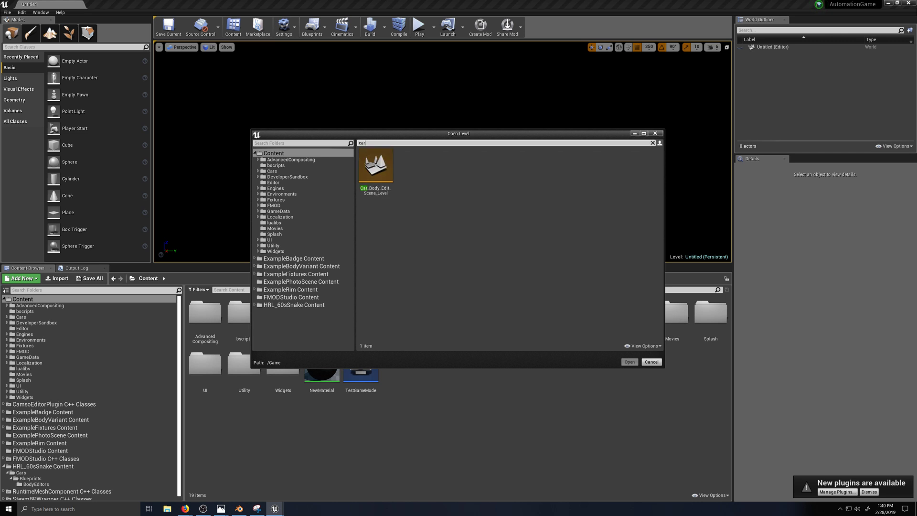
left_click(376, 167)
left_click(631, 363)
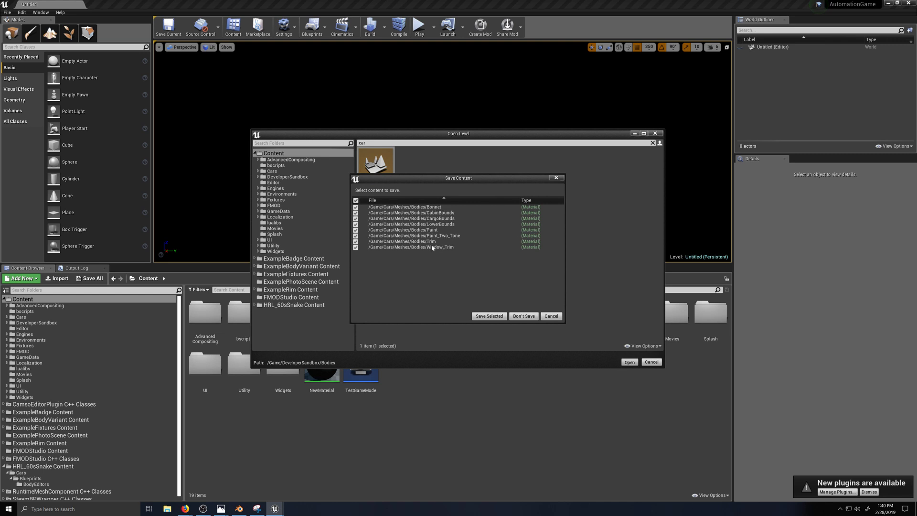
left_click(490, 317)
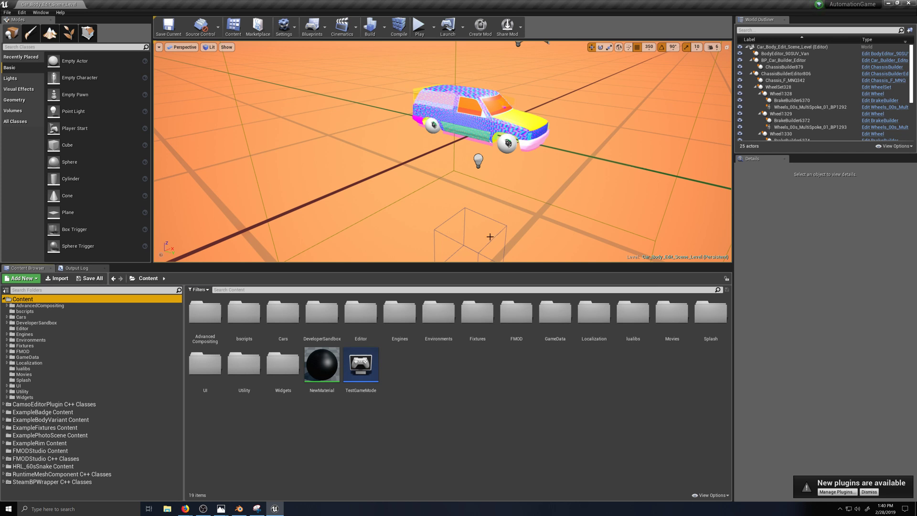
left_click(435, 27)
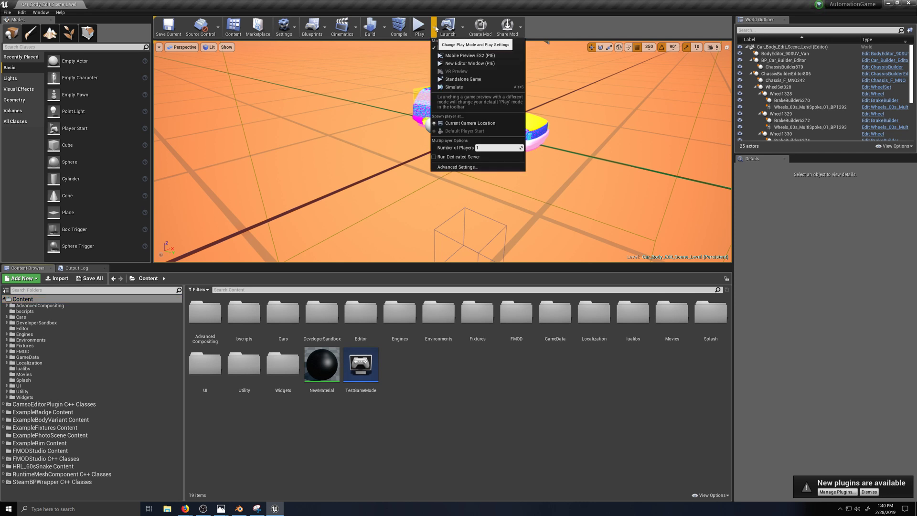
left_click(653, 140)
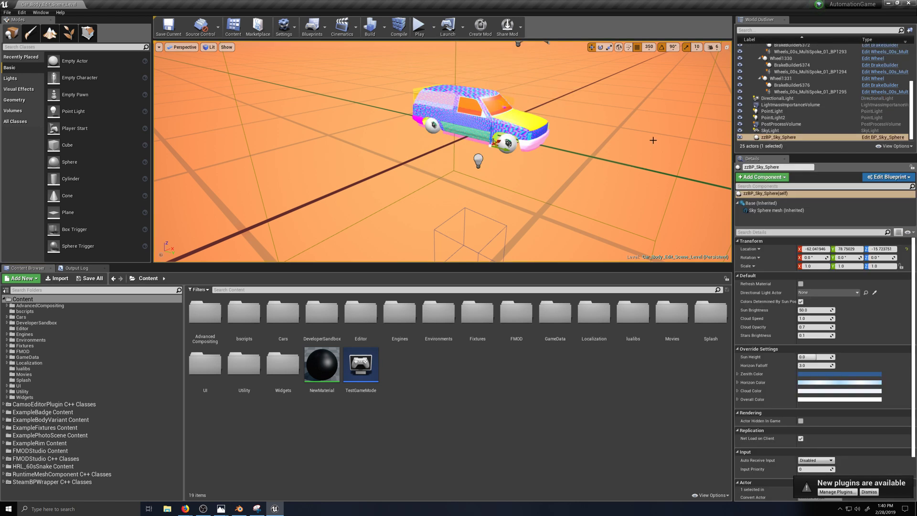
Start simulating the car body editing level and select the BP_Car_Builder_Editor actor.
key("alt+s")
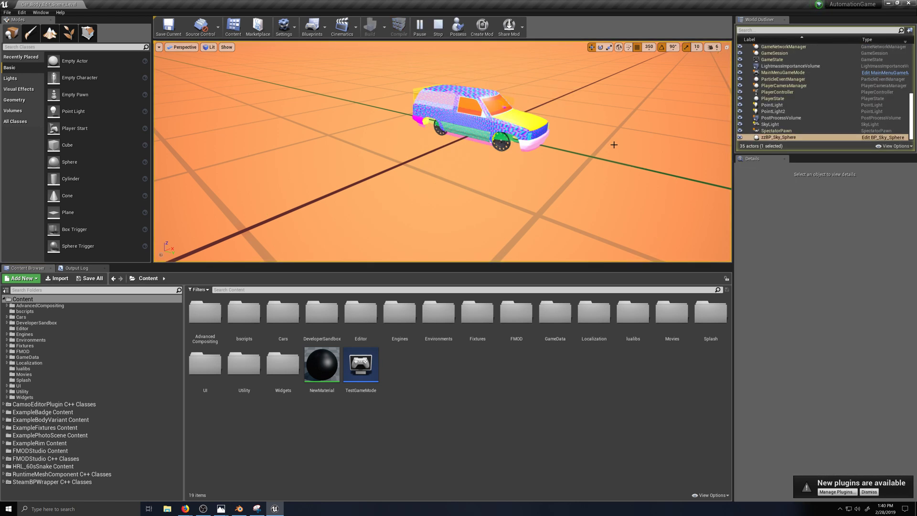
scroll(802, 95, "up", 6)
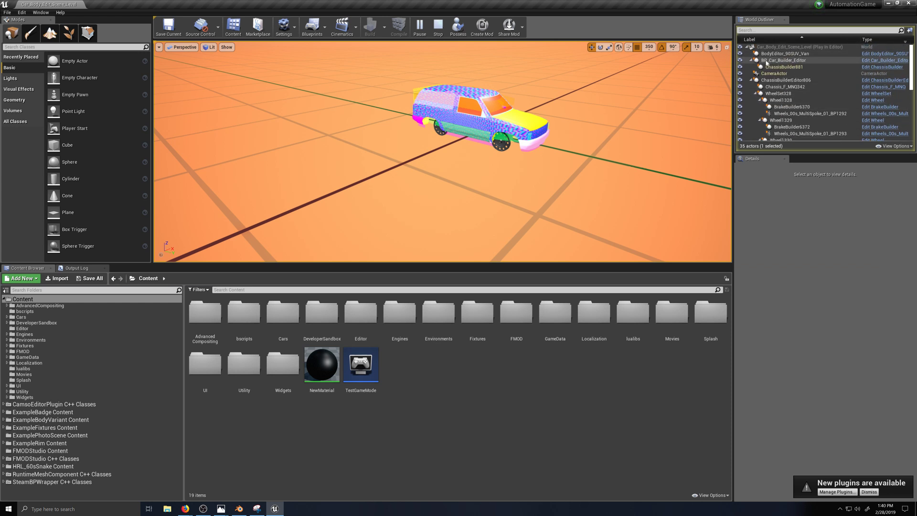
left_click(801, 64)
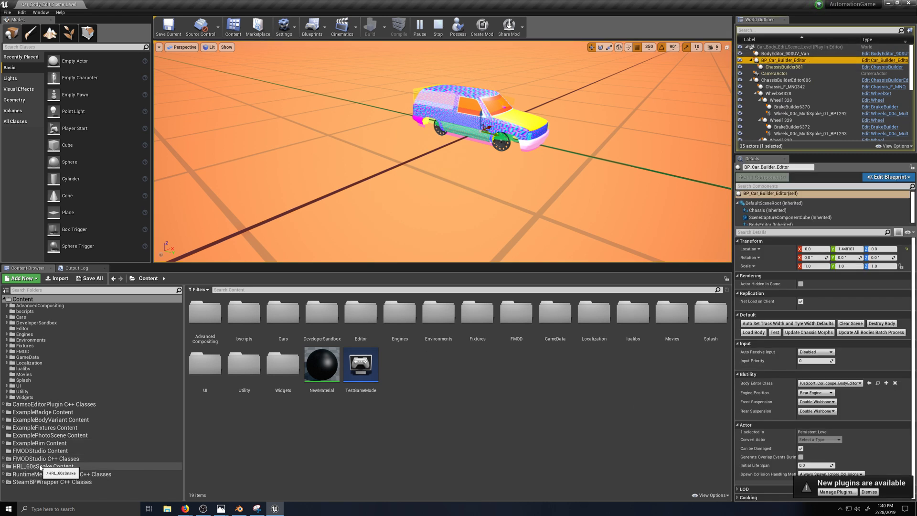
Browse to the Cars/Blueprints/BodyEditors folder of HRL_60sSnake Content and select 60sSnakeHT_BP.
left_click(3, 466)
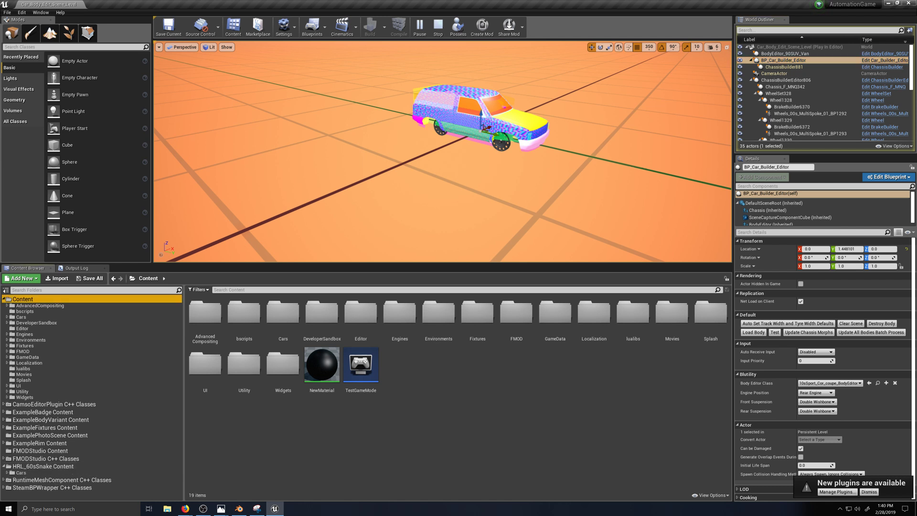
left_click(7, 472)
left_click(11, 479)
left_click(36, 483)
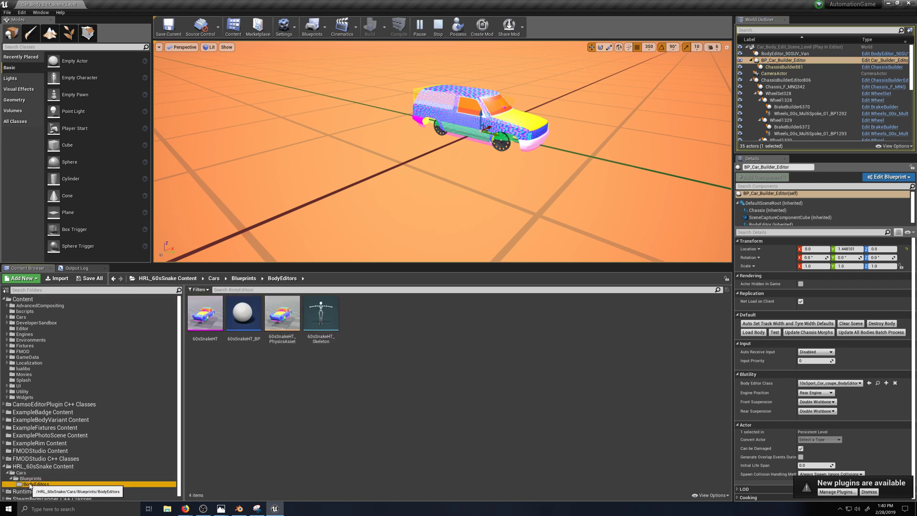
left_click(243, 334)
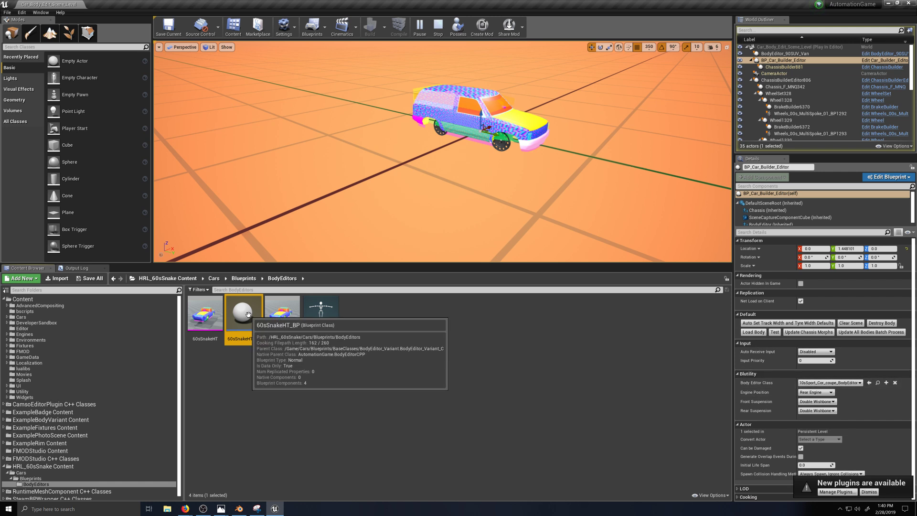
Assign 60sSnakeHT_BP as the car builder's Body Editor Class with Front engine position and load the body.
left_click(869, 382)
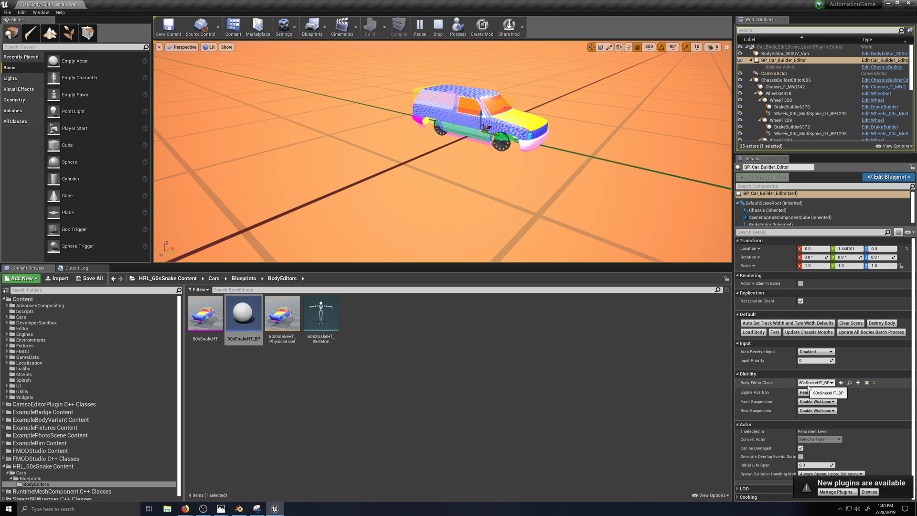
left_click(832, 392)
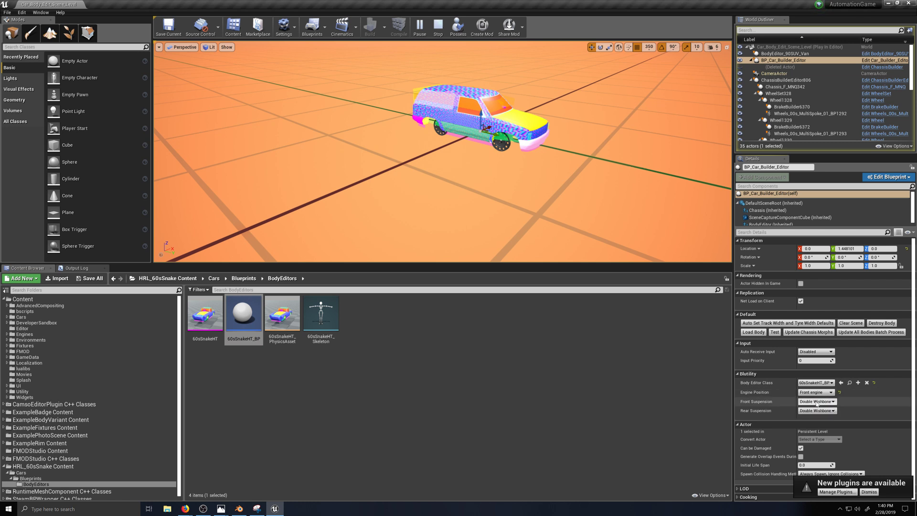
left_click(813, 402)
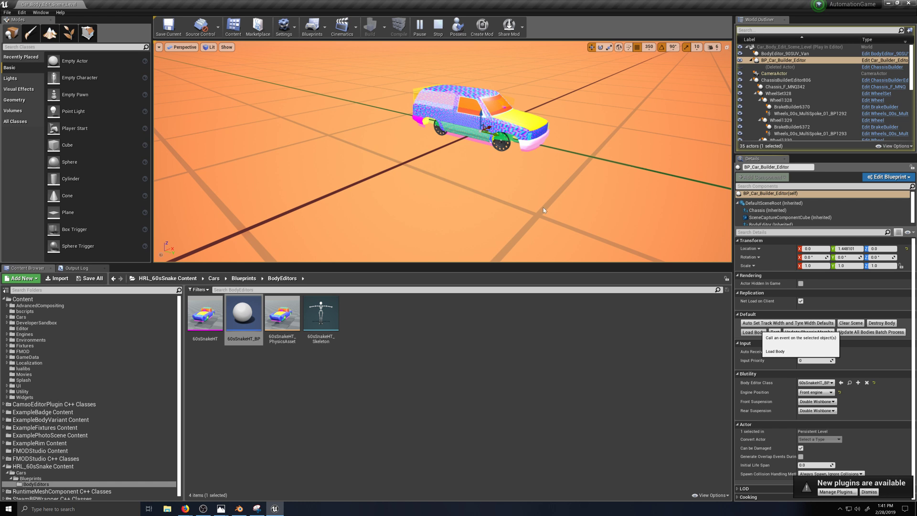
scroll(543, 207, "up", 2)
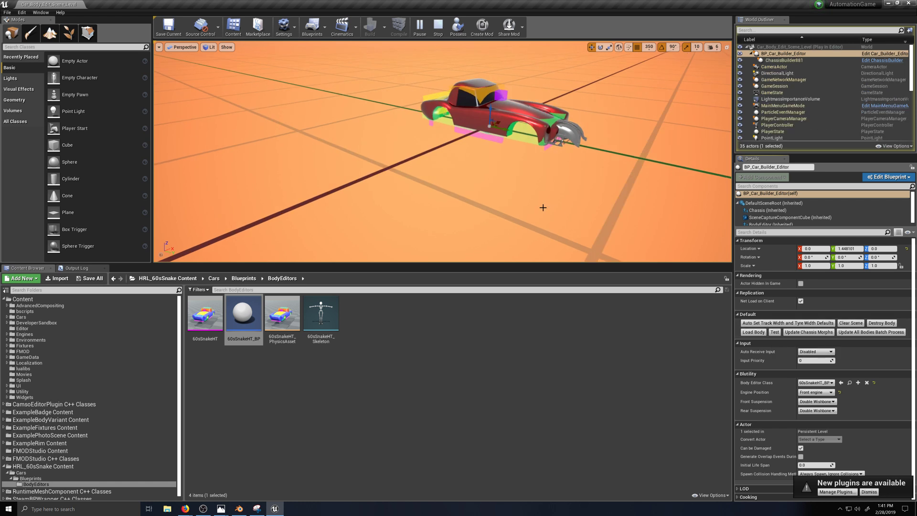
Switch the viewport from the perspective view to the orthographic Left view of the car body.
right_click_drag(478, 145, 453, 151)
scroll(479, 145, "up", 5)
scroll(479, 146, "down", 5)
left_click(210, 47)
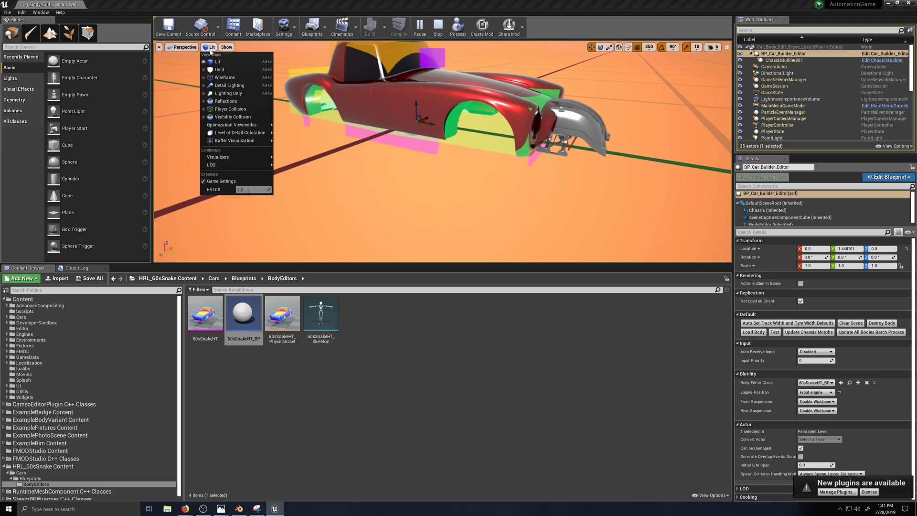
left_click(183, 48)
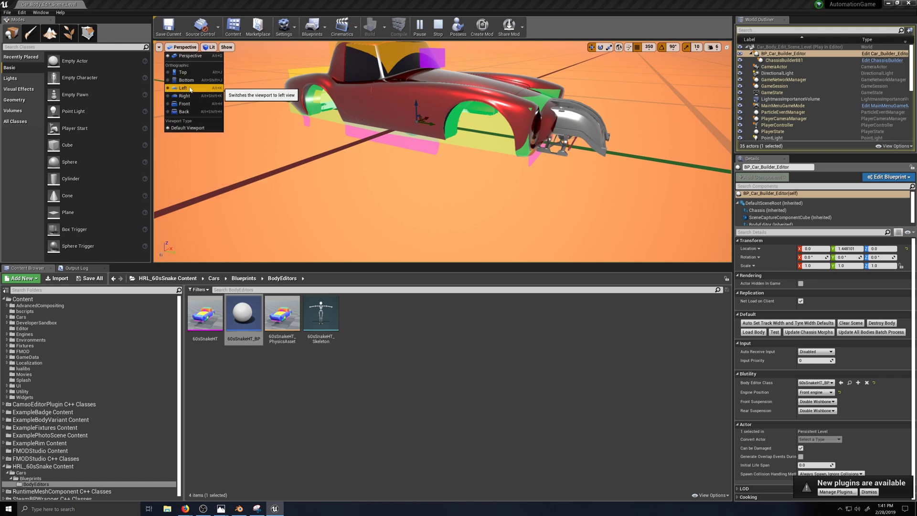
left_click(183, 88)
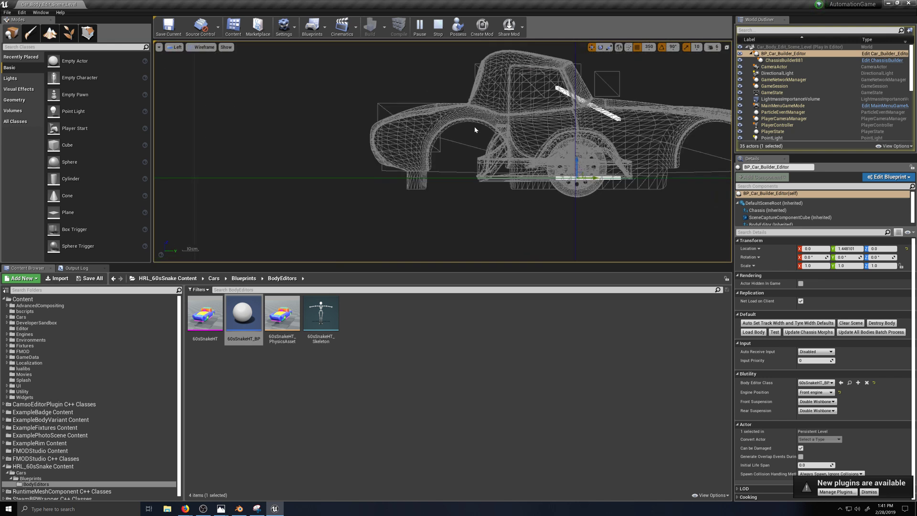
Try to select the loaded car body in the side view, and stop the simulation.
scroll(474, 126, "down", 2)
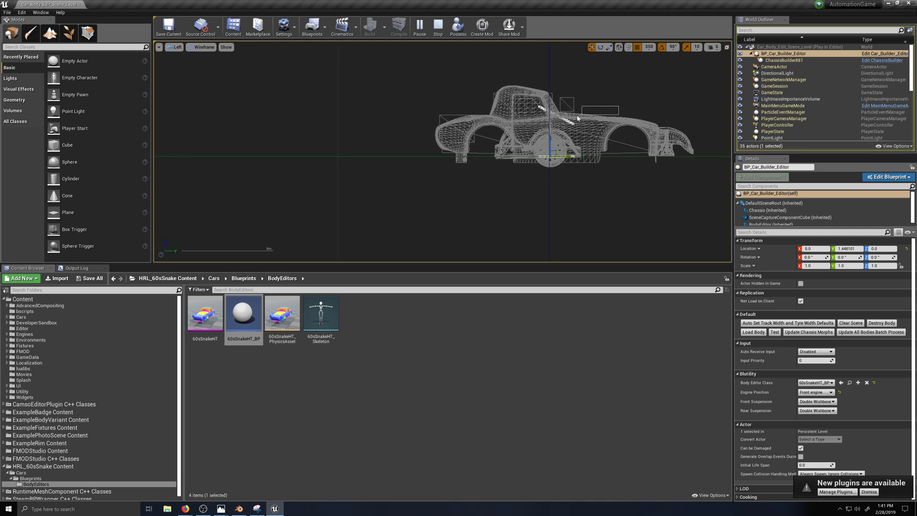
left_click(611, 101)
right_click(612, 102)
right_click_drag(476, 171, 328, 183)
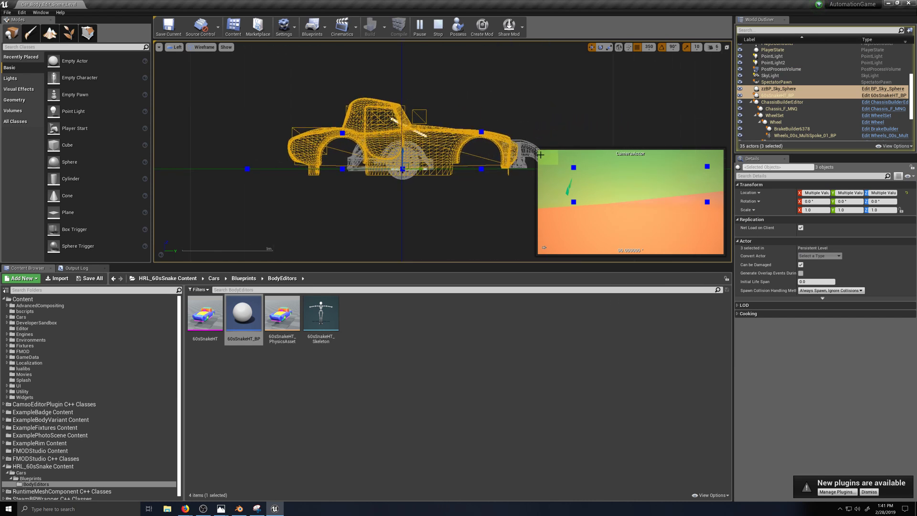
left_click(624, 188, "ctrl")
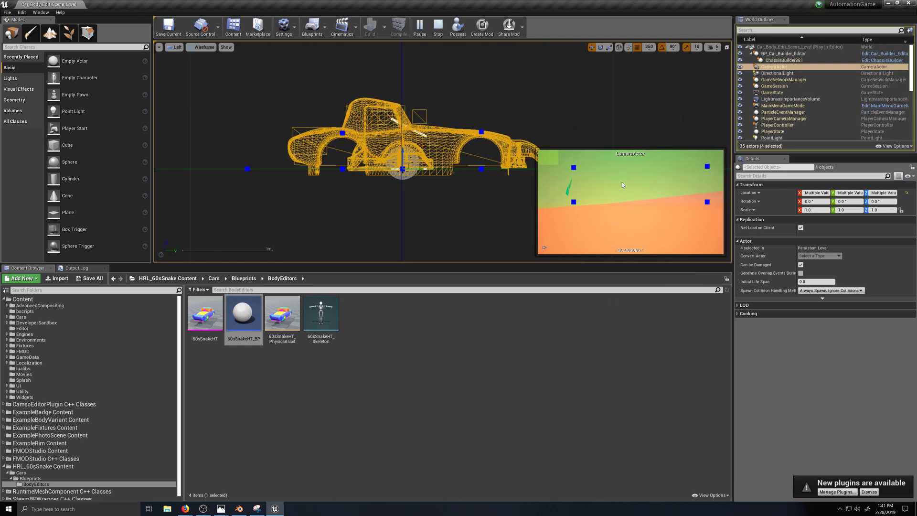
left_click(439, 27)
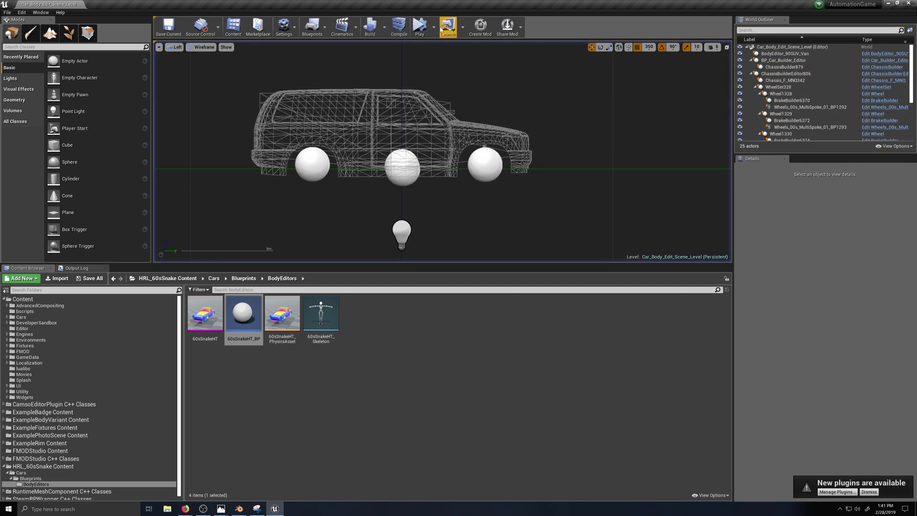
Restart the simulation and set BP_Car_Builder_Editor's Body Editor Class to 60sSnakeHT_BP.
left_click(420, 27)
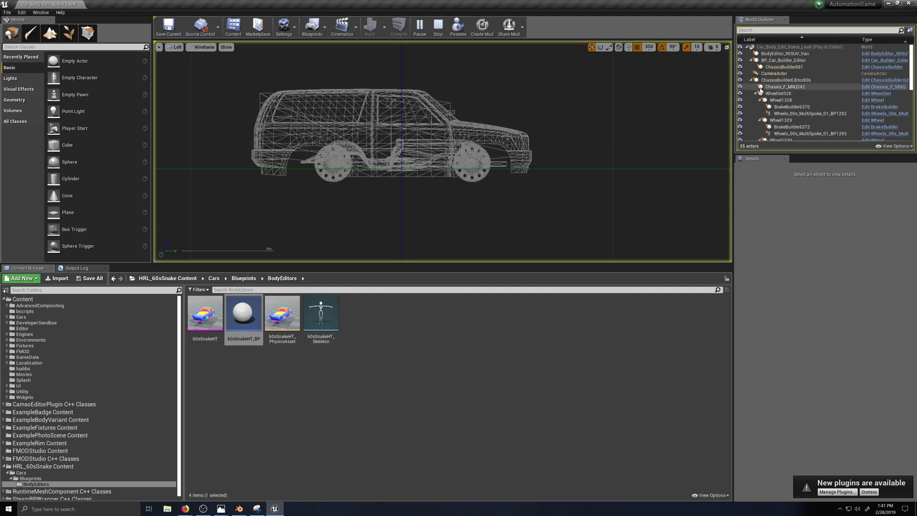
left_click(778, 61)
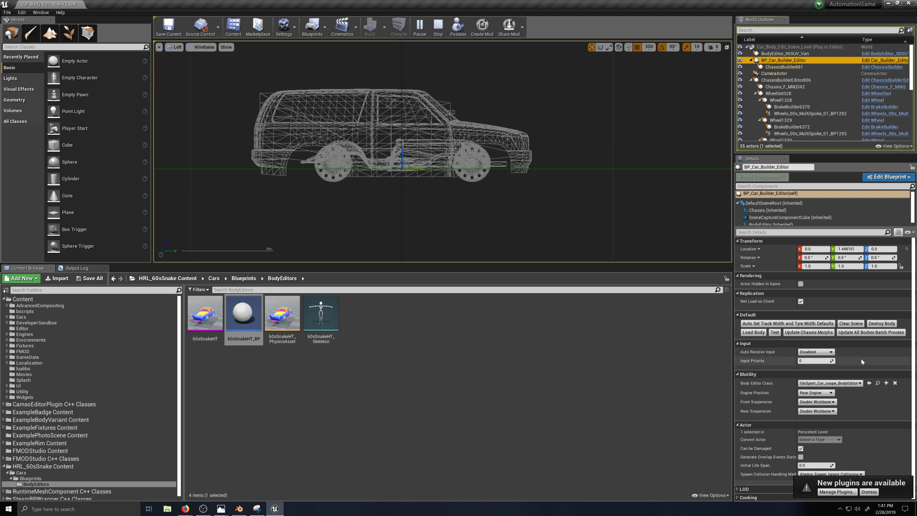
left_click(248, 330)
left_click(869, 383)
Set the car builder's Engine Position to Front engine and load the body into the scene.
left_click(815, 393)
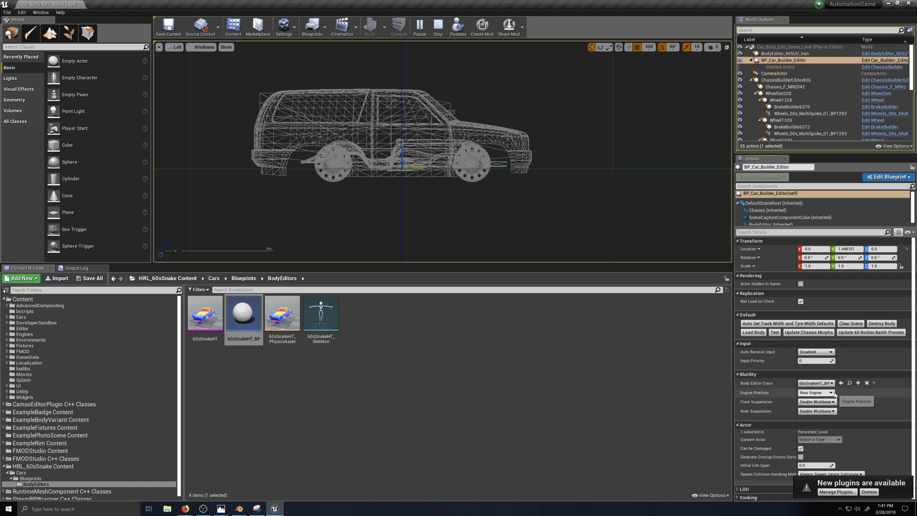
left_click(818, 405)
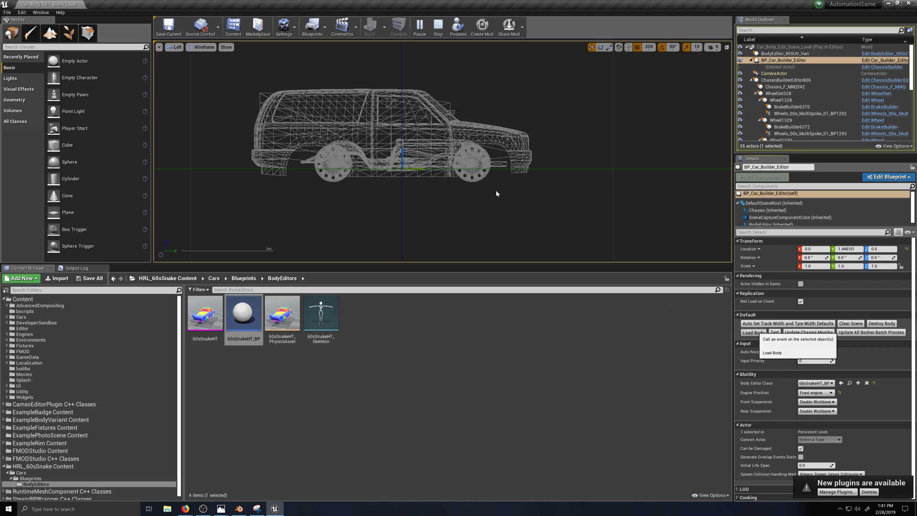
scroll(448, 167, "up", 1)
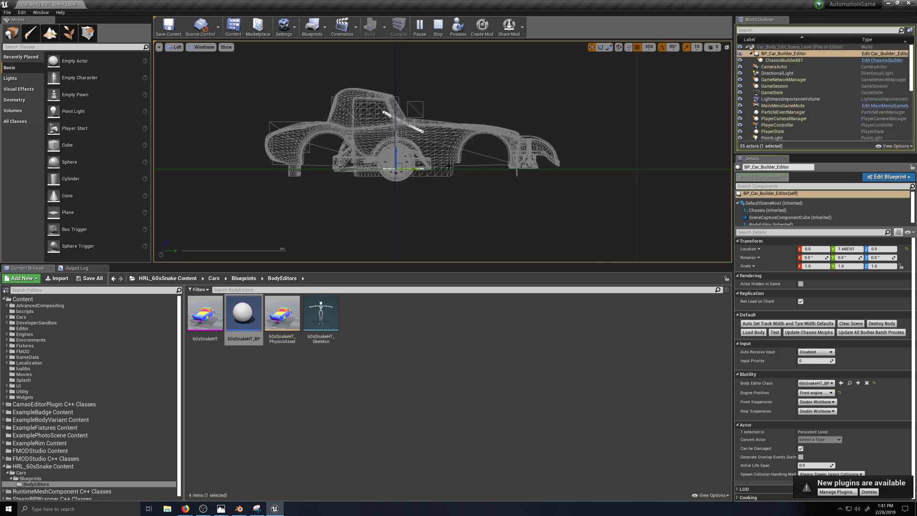
right_click_drag(444, 199, 536, 220)
scroll(583, 231, "up", 1)
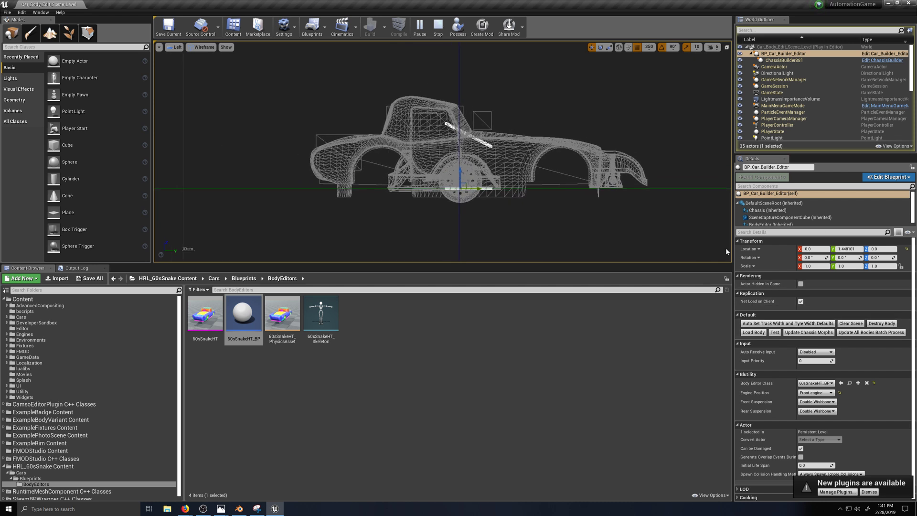
In the loaded 60sSnakeHT body's settings, enable Is Hardtop Convert and set the Variant Body Type to Convertible.
left_click(515, 162)
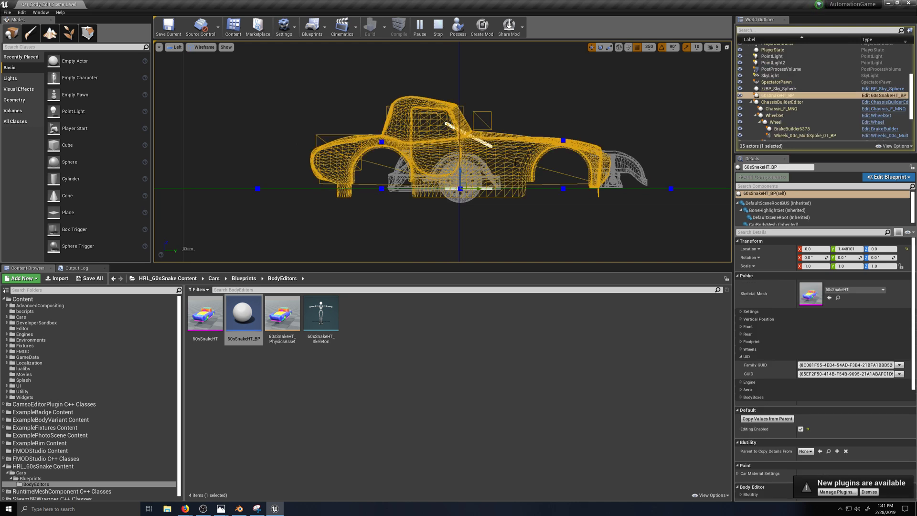
left_click(742, 312)
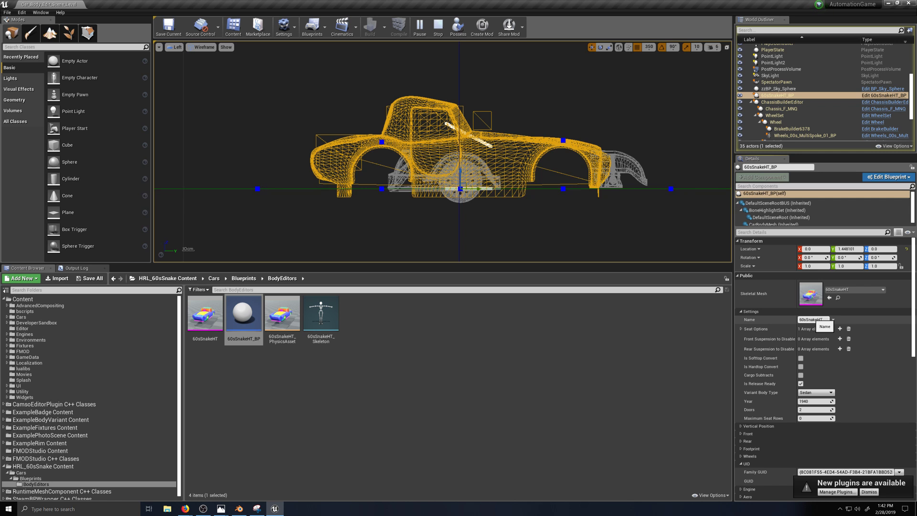
left_click(820, 320)
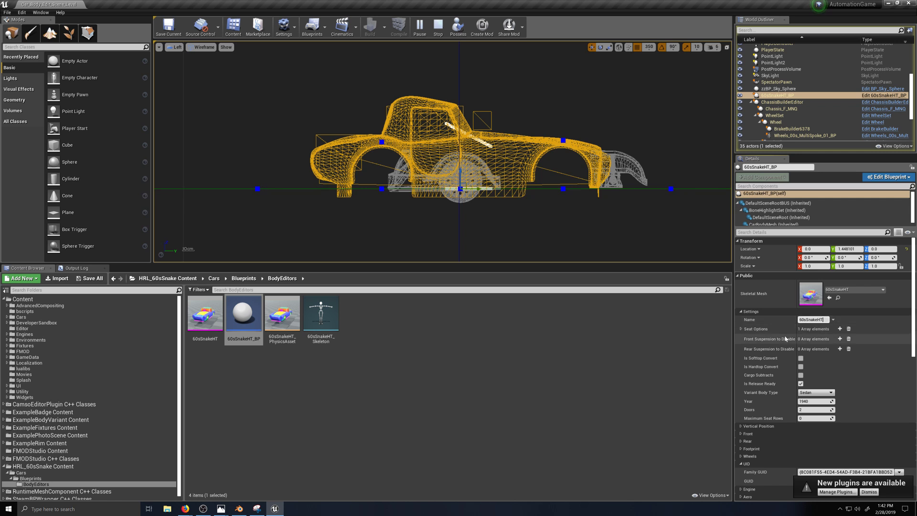
left_click(802, 366)
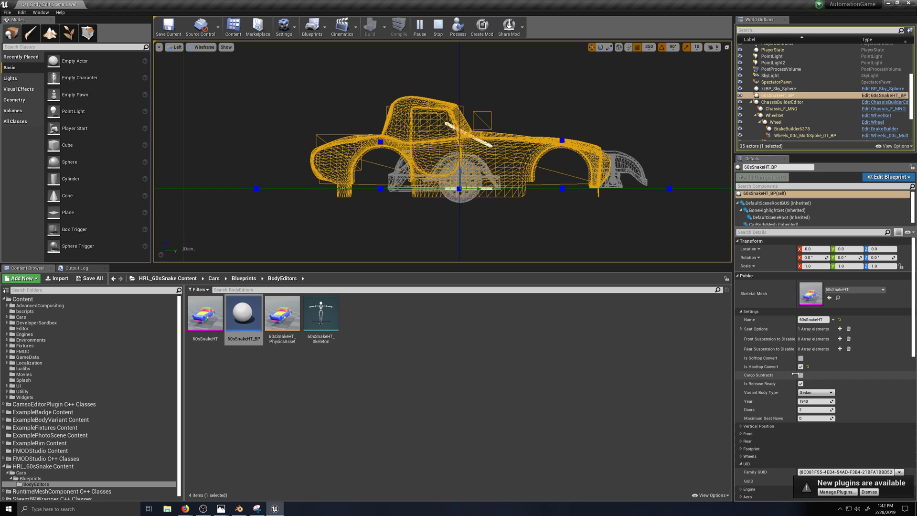
left_click(817, 393)
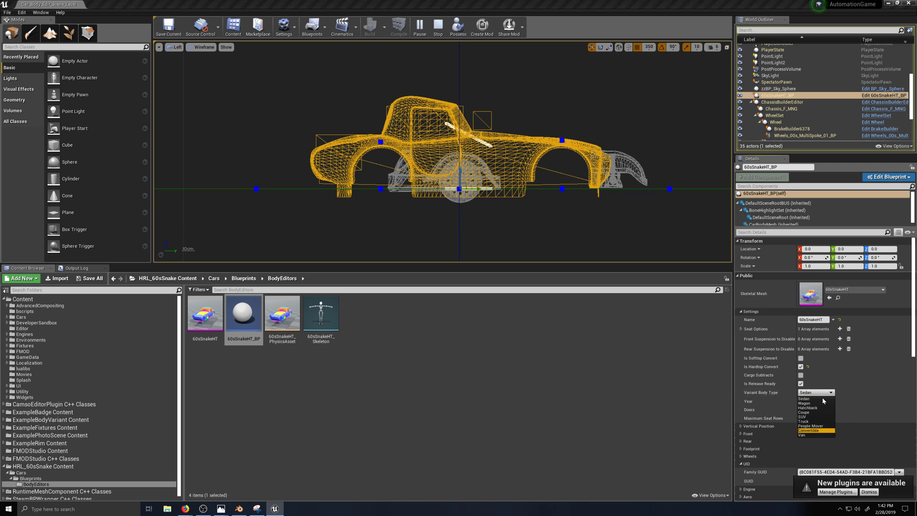
left_click(817, 431)
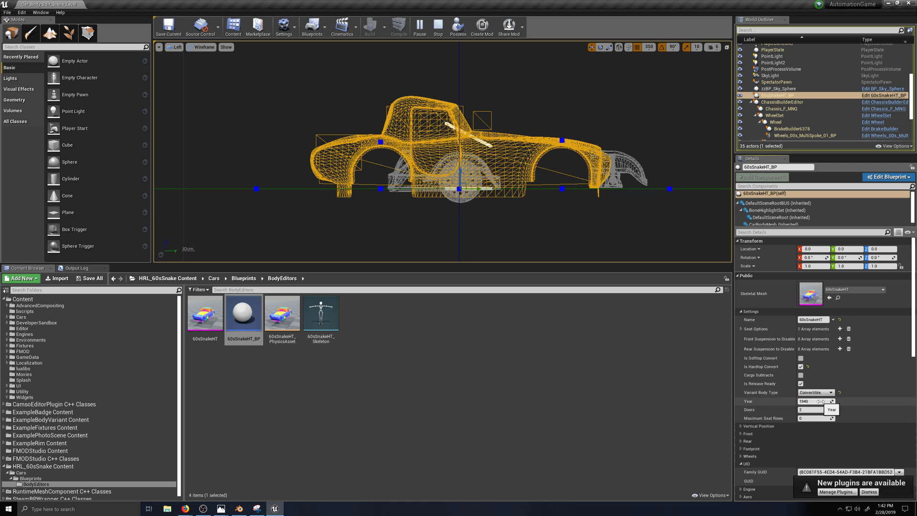
Set the body's Year to 1950 and Maximum Seat Rows to 1, and apply the instance changes to its blueprint.
left_click(818, 401)
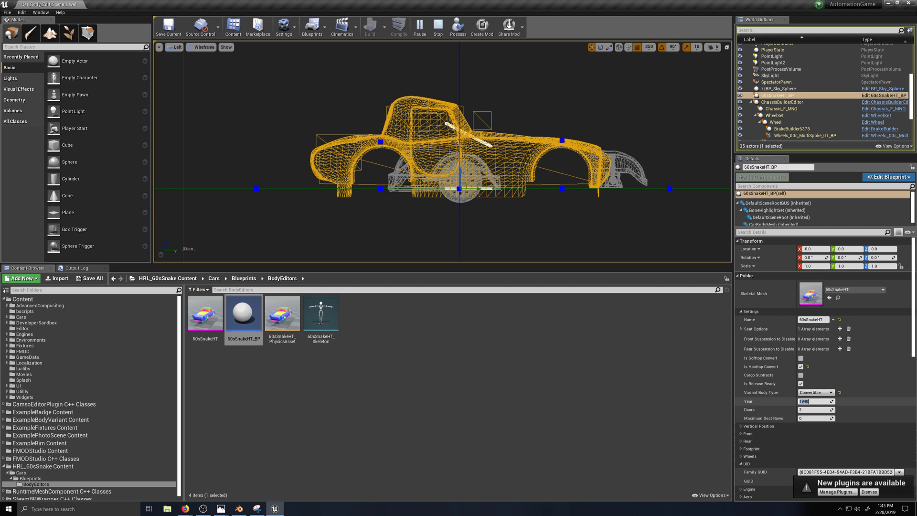
type("19")
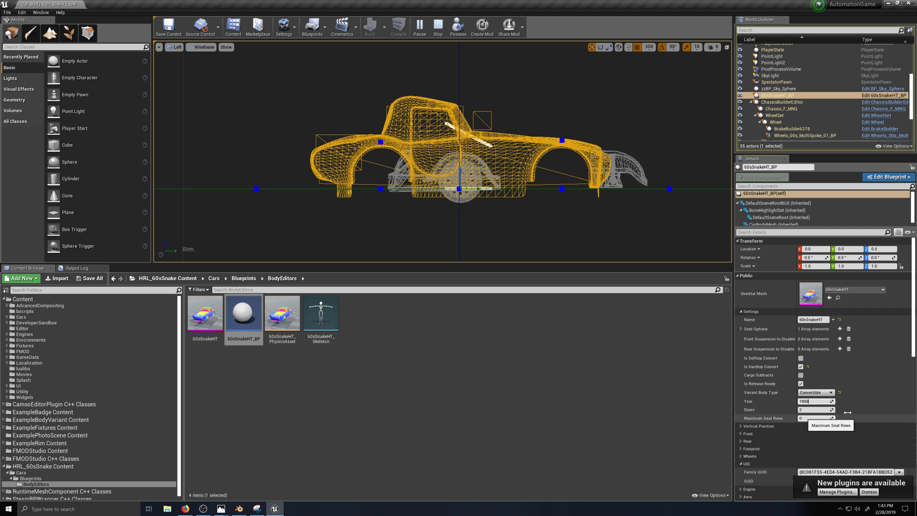
left_click(810, 418)
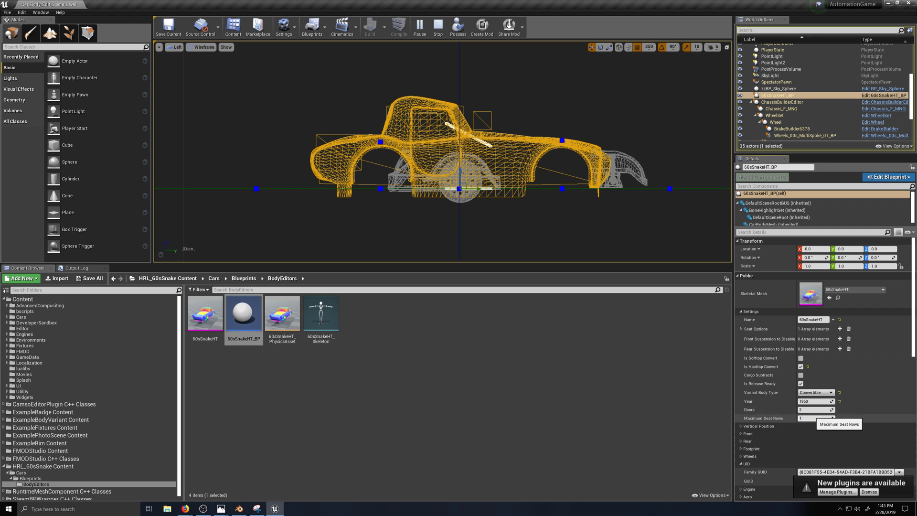
key("Return")
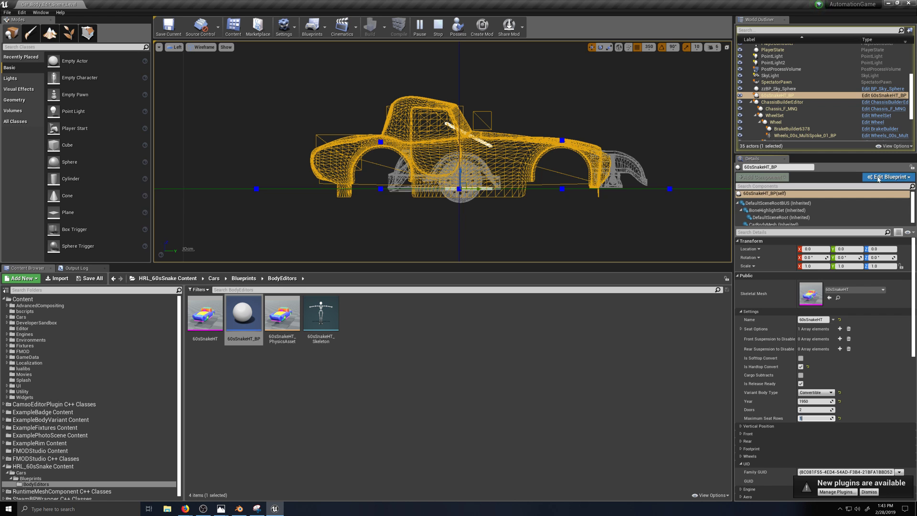
left_click(883, 177)
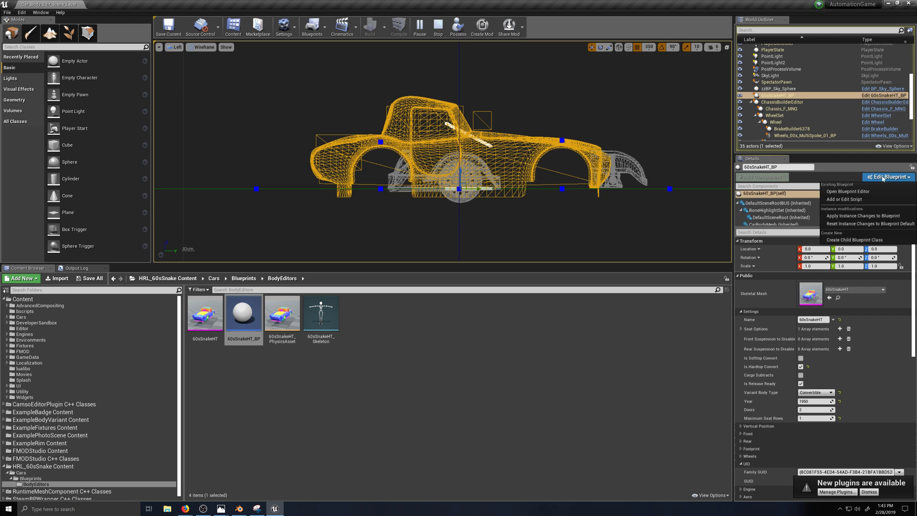
left_click(880, 216)
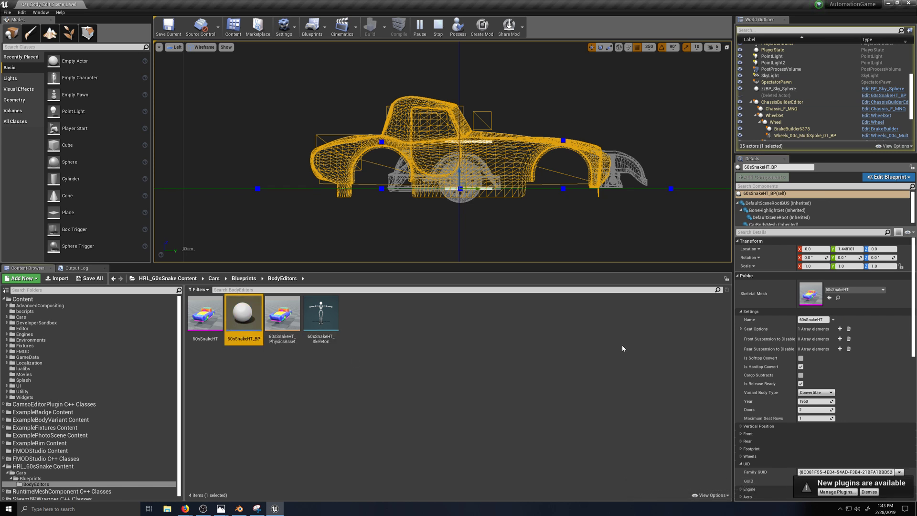
Collapse the 60sSnakeHT body's Settings group and expand its Vertical Position, Front, Rear and Footprint groups.
left_click(742, 312)
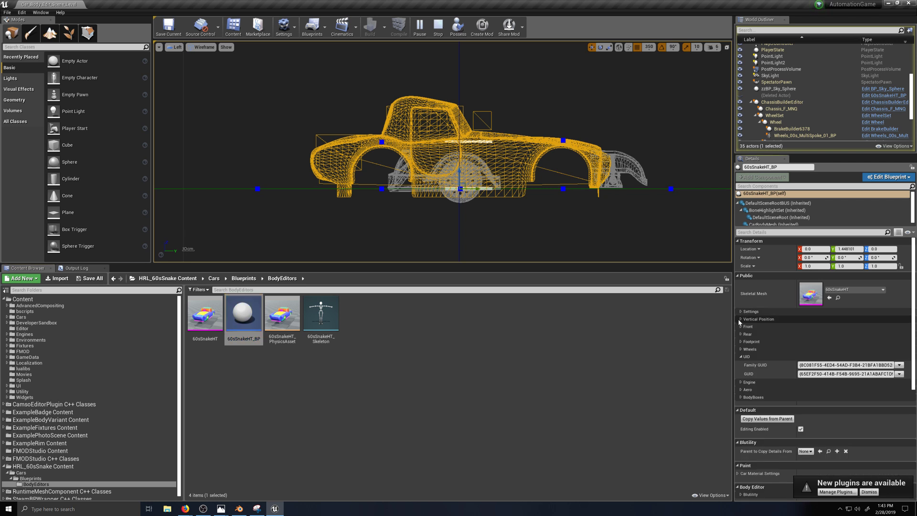
left_click(740, 320)
left_click(741, 343)
left_click(741, 377)
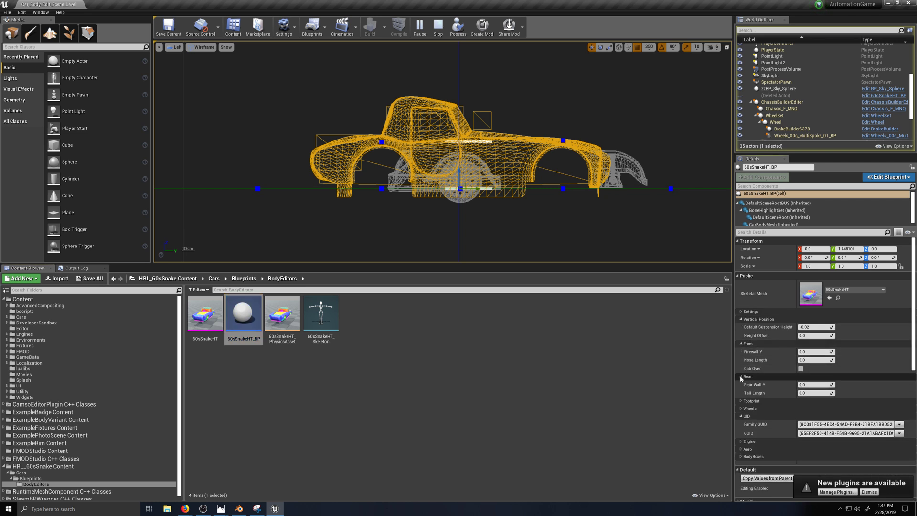
left_click(742, 401)
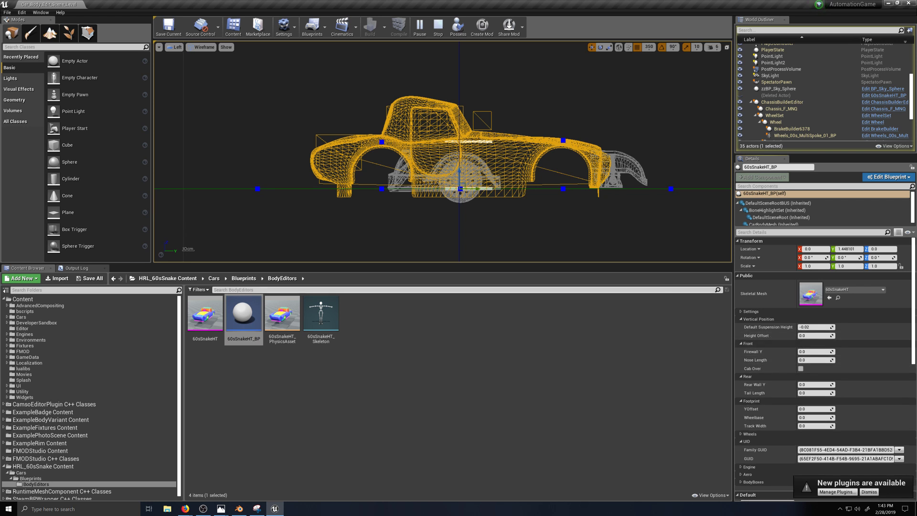
scroll(540, 229, "up", 1)
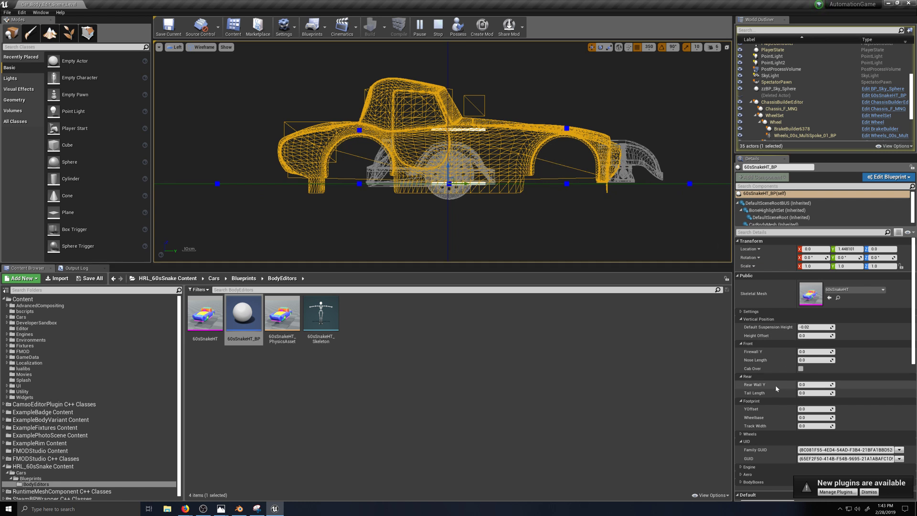
Try footprint Wheelbase values of 150, 200, 240, 130 and 230 to line the wheels up with the arches.
left_click(814, 417)
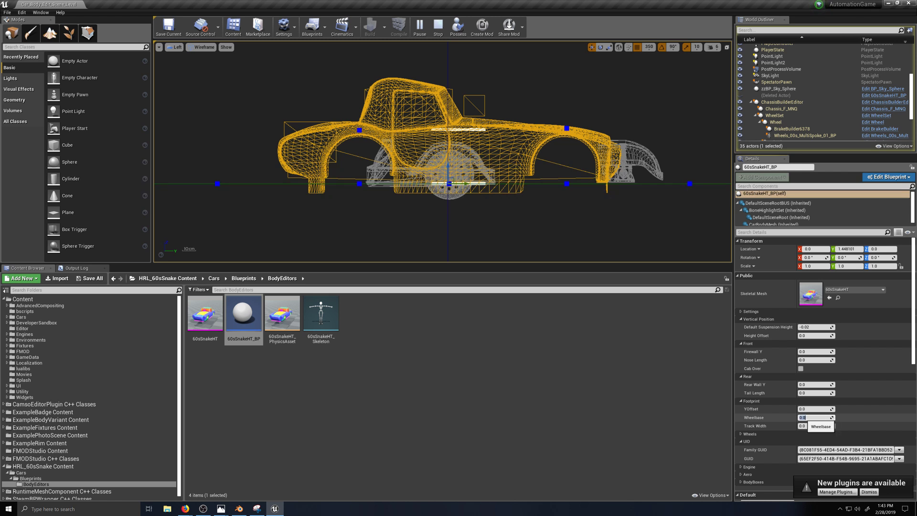
type("150")
key("Return")
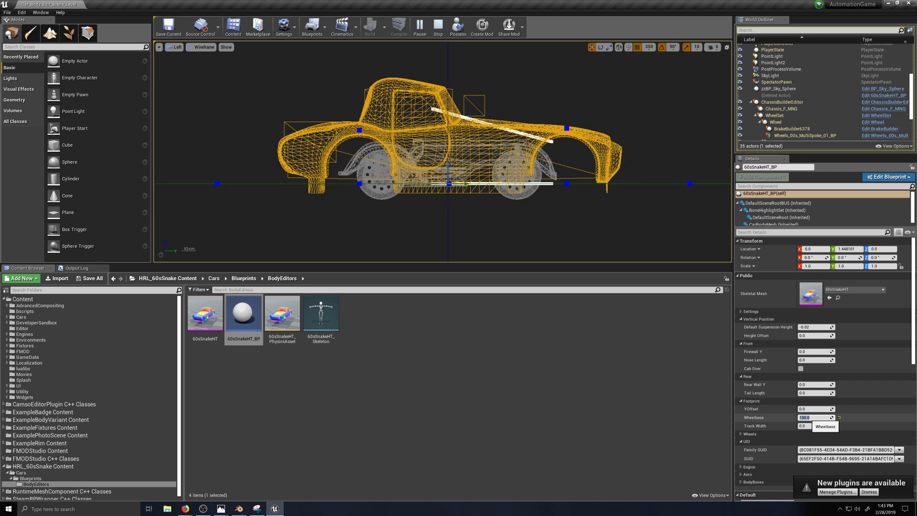
type("200")
key("Return")
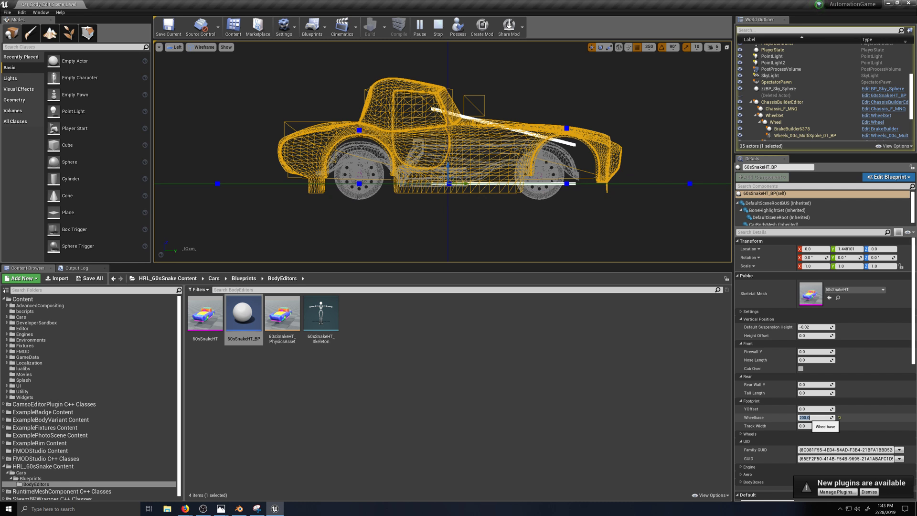
type("240")
key("Return")
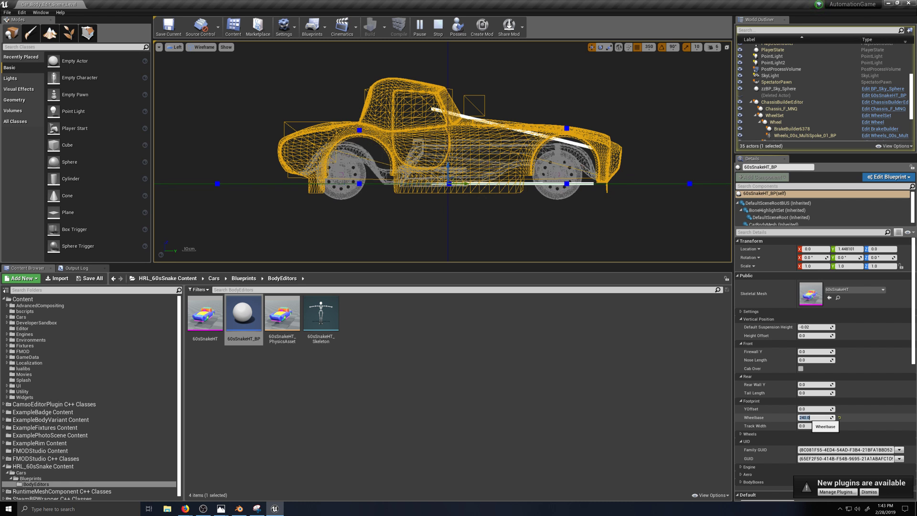
type("130")
key("Return")
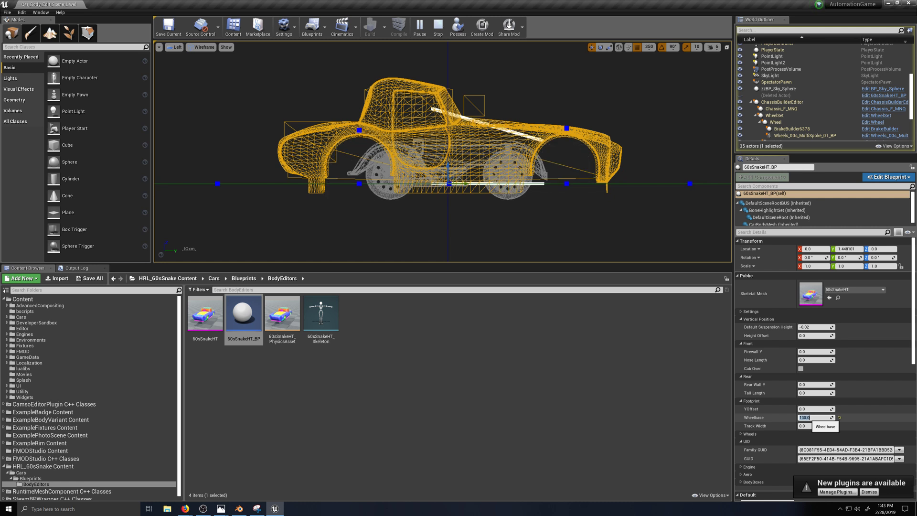
type("230")
key("Return")
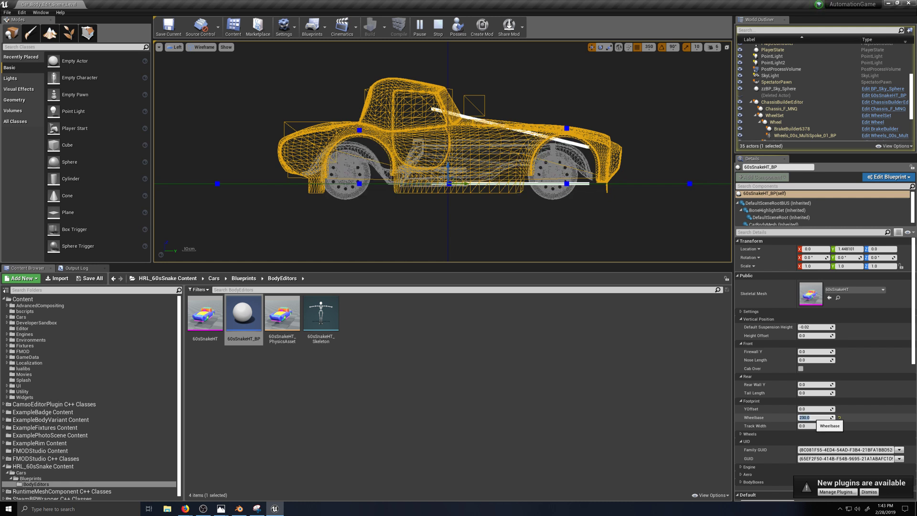
Try footprint YOffset values of 10, 12 and 13 to shift both wheels along the body.
left_click(805, 409)
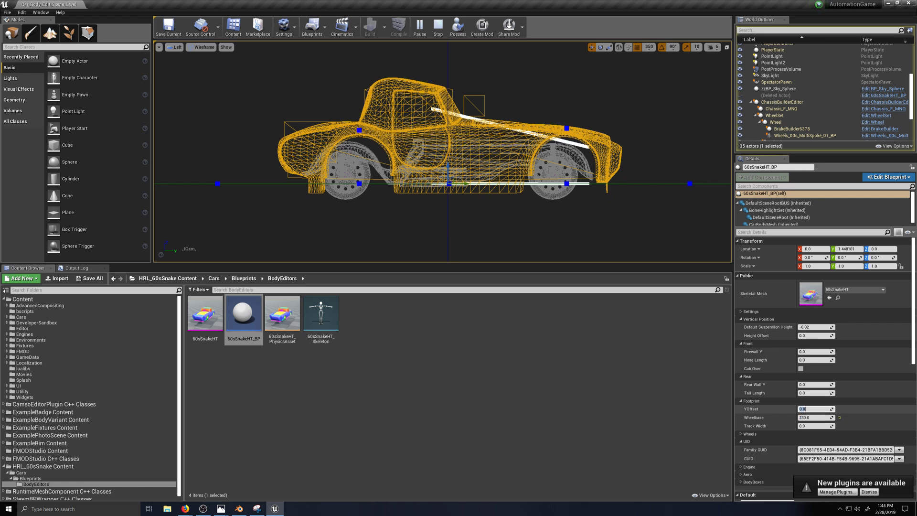
type("10")
key("Return")
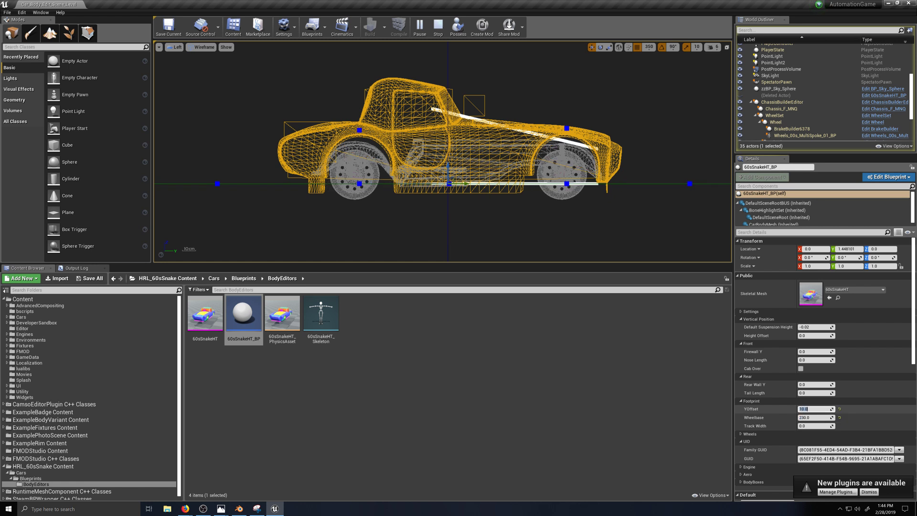
type("12")
key("Return")
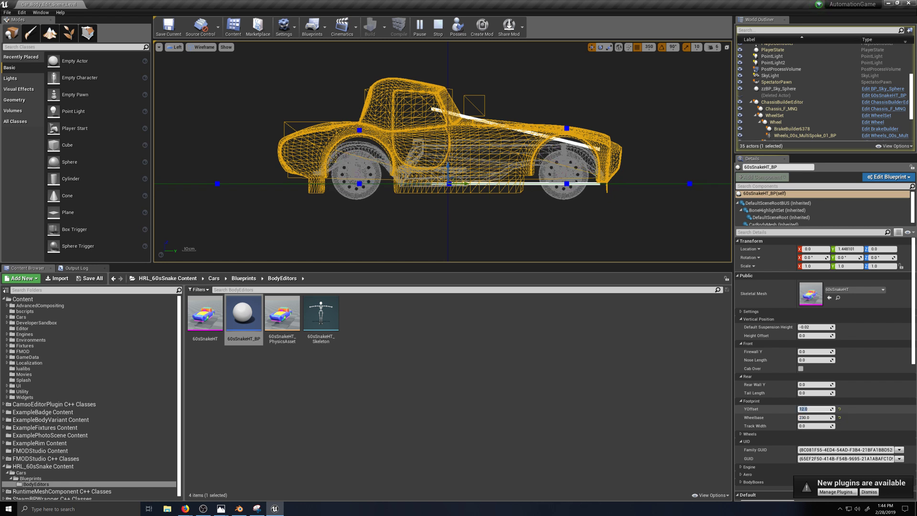
type("13")
key("Return")
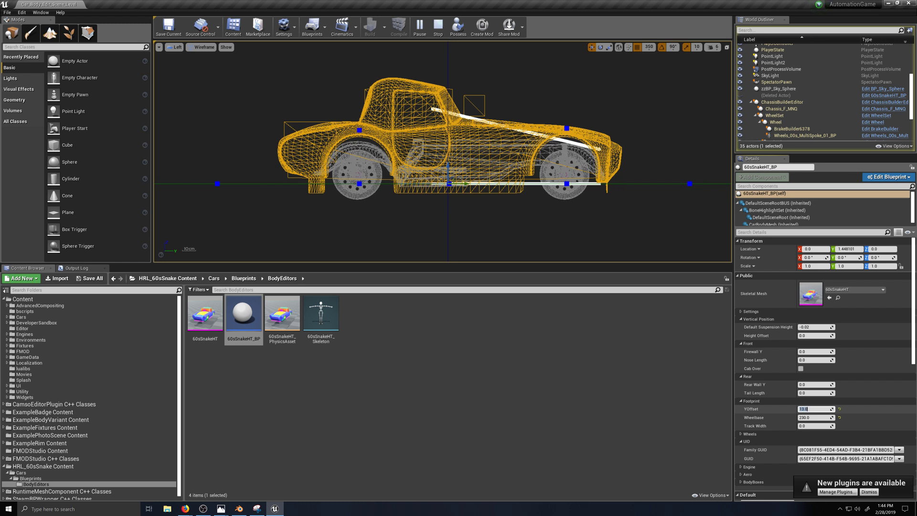
Refine the wheel alignment by trying Wheelbase 225 and 227, settling on Wheelbase 228 and YOffset 14.
left_click(834, 417)
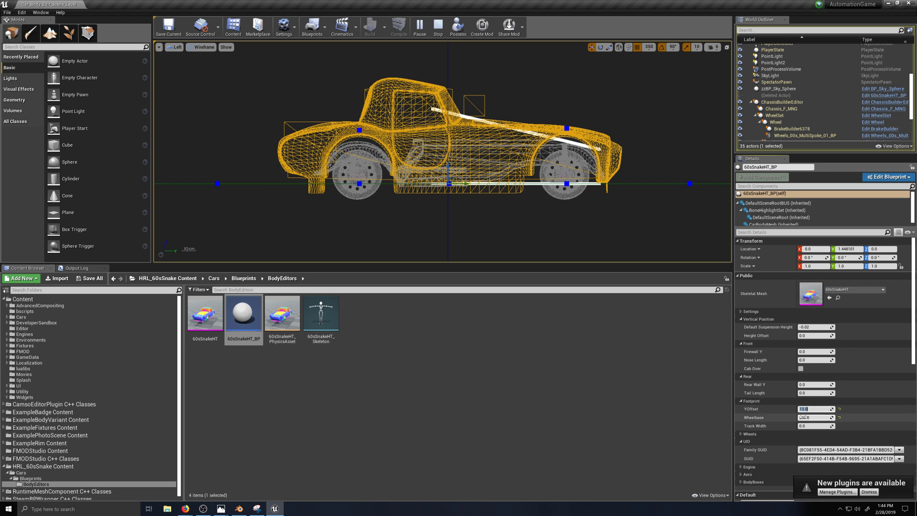
type("225")
key("Return")
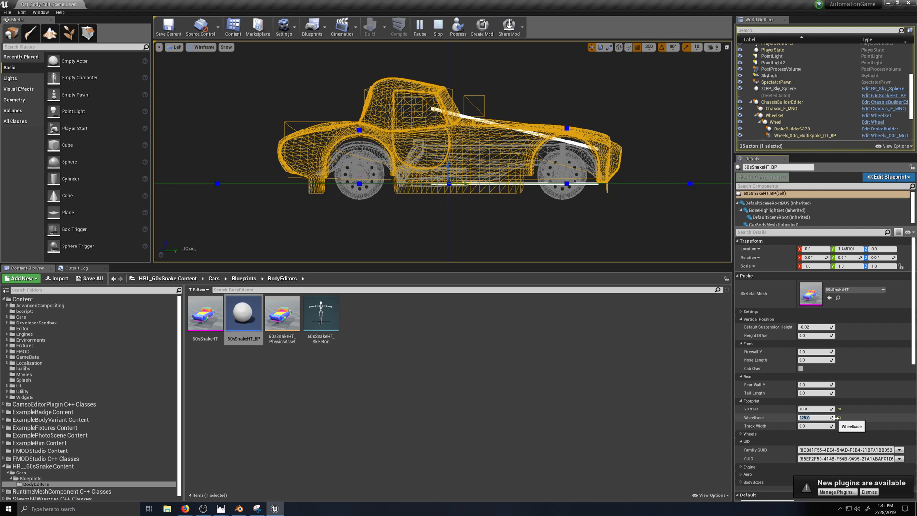
type("227")
key("Return")
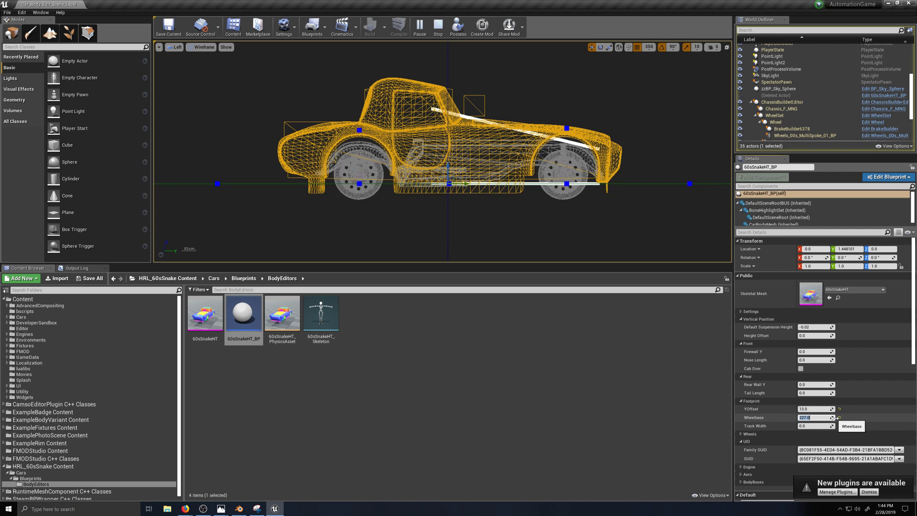
type("228")
key("Return")
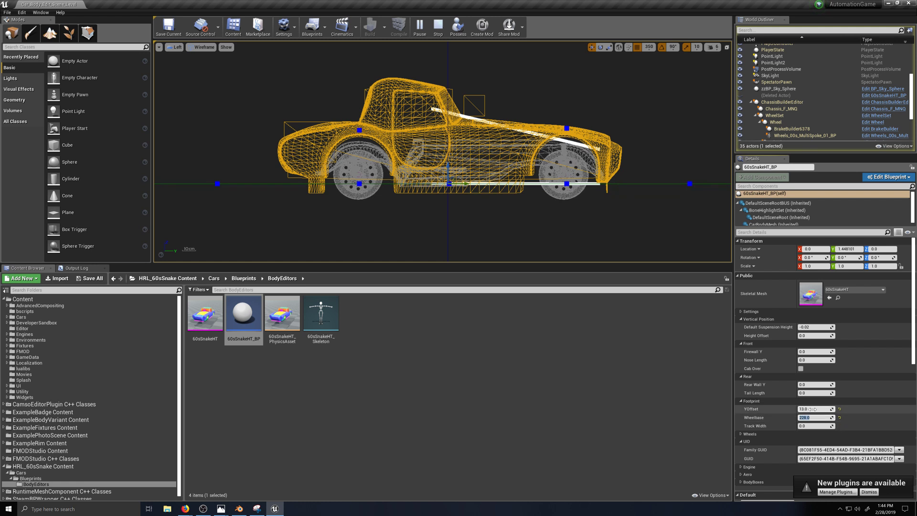
left_click(815, 409)
type("14")
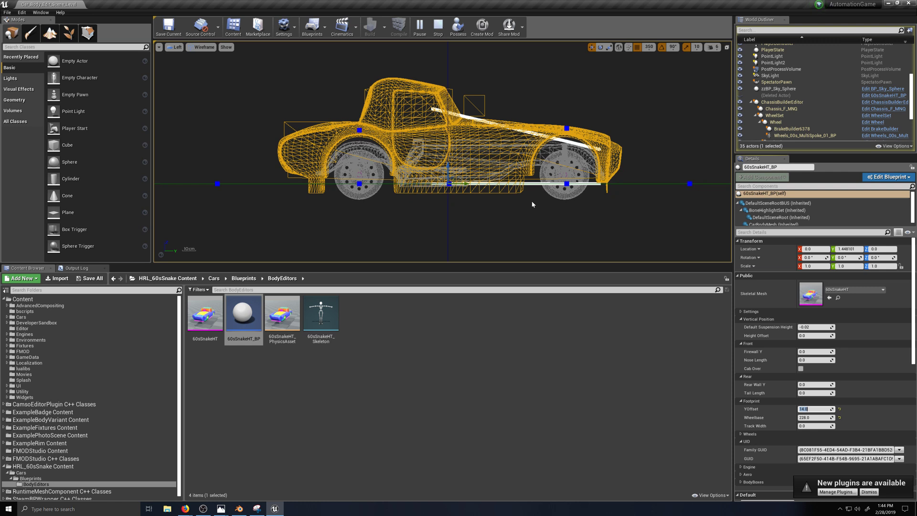
Examine how the wheels fit the arches and how the chassis sits against the body's underside, in both Lit and Wireframe views.
scroll(532, 202, "up", 1)
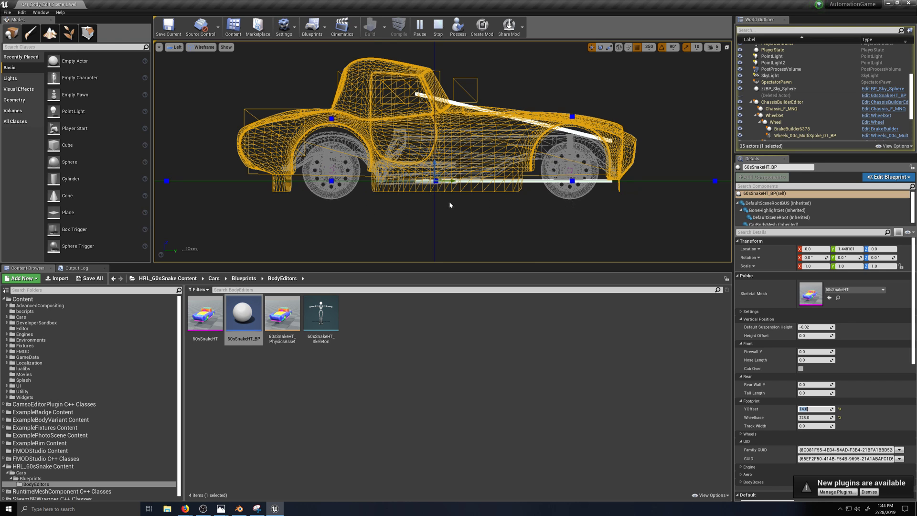
scroll(450, 205, "up", 1)
scroll(450, 205, "up", 1)
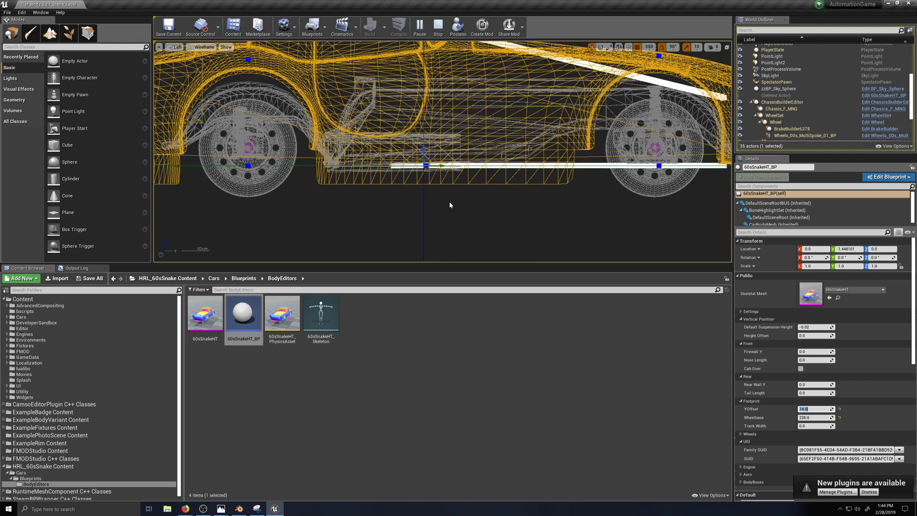
scroll(450, 205, "down", 3)
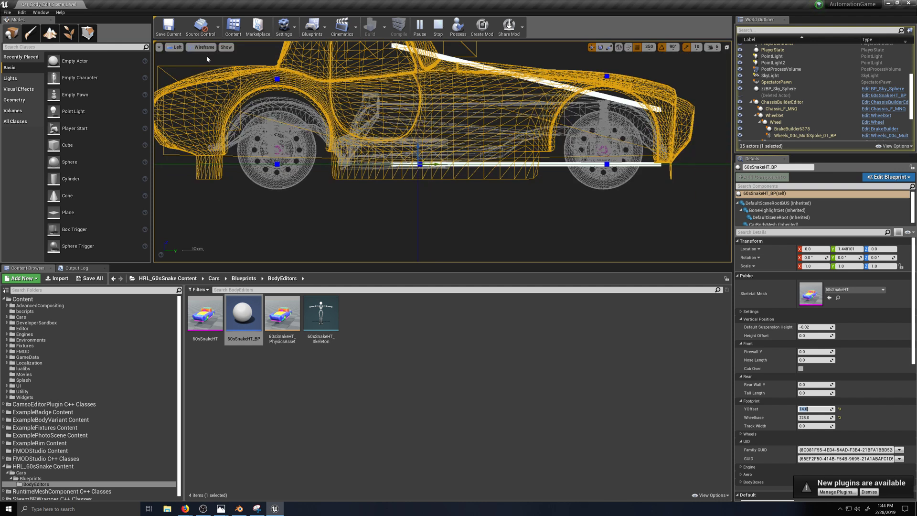
left_click(204, 46)
left_click(207, 61)
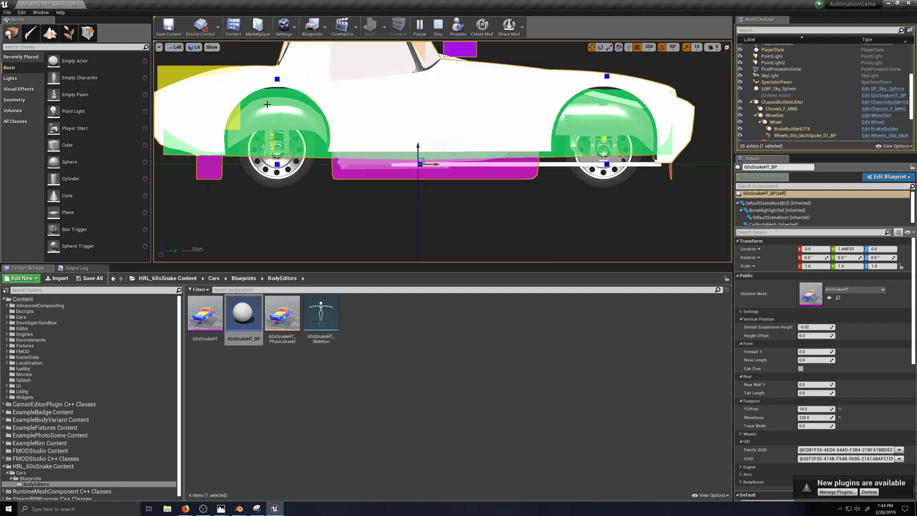
left_click(194, 47)
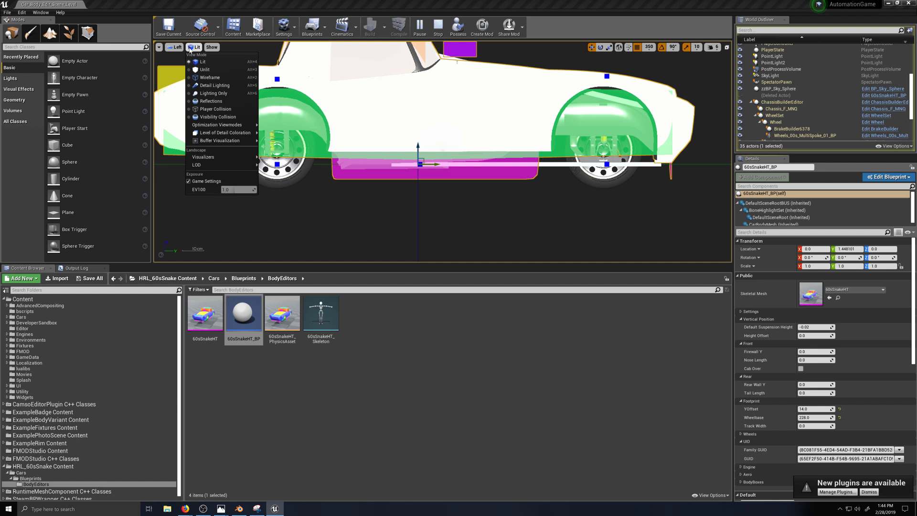
left_click(207, 77)
scroll(425, 176, "up", 4)
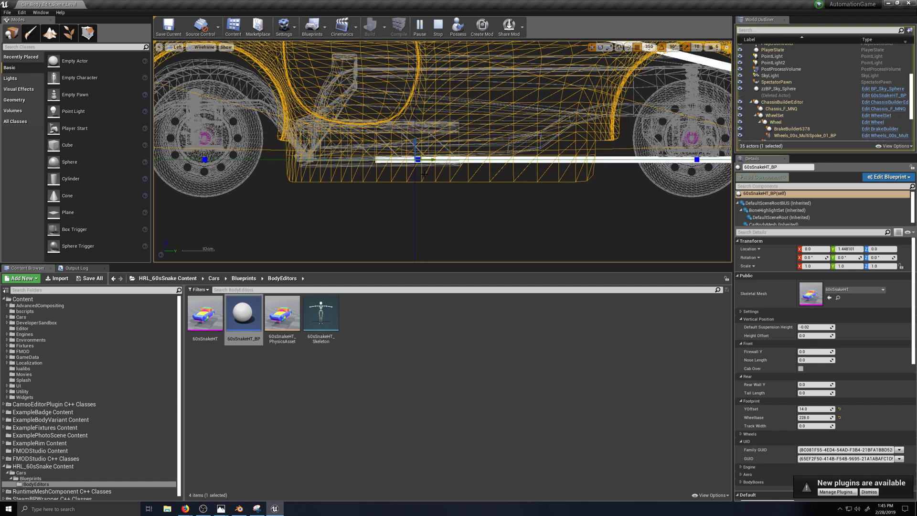
scroll(429, 175, "up", 4)
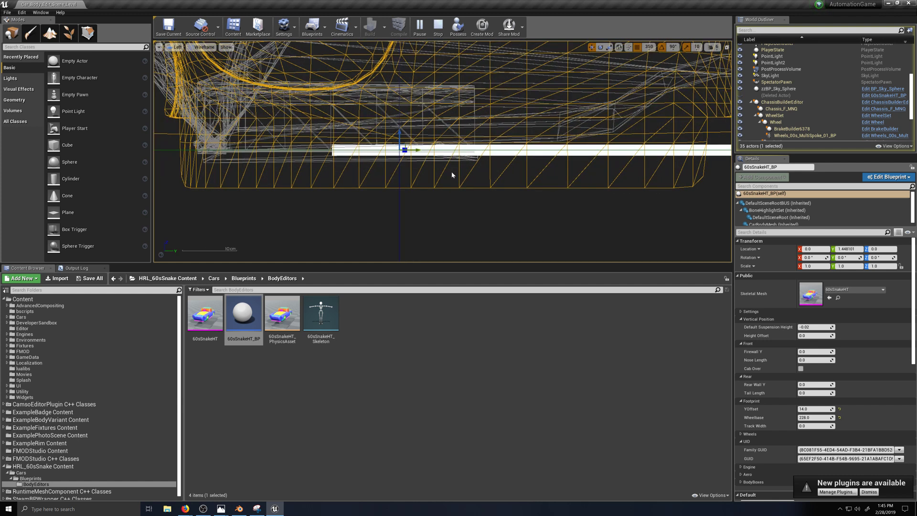
scroll(452, 175, "down", 1)
scroll(452, 175, "down", 2)
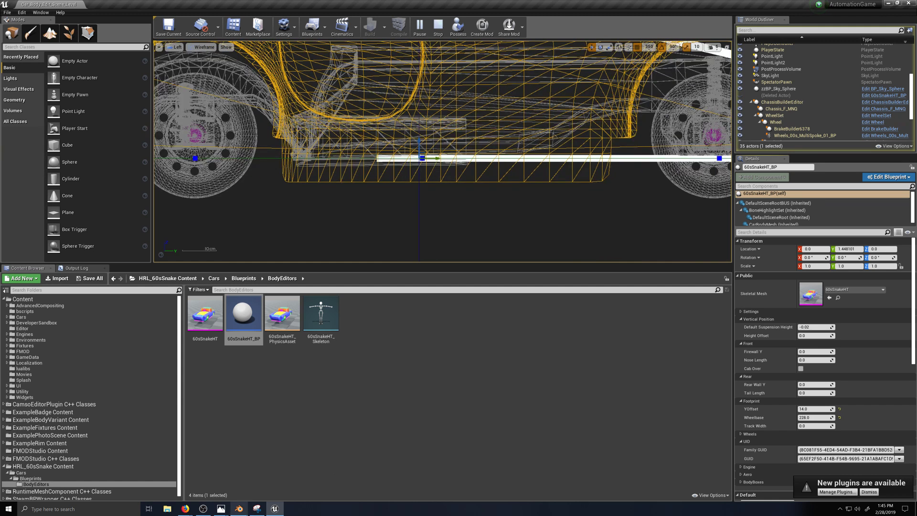
Switch to Blender and examine the 60sSnakeCoupe model up close from the side.
left_click(239, 509)
key("KP_1")
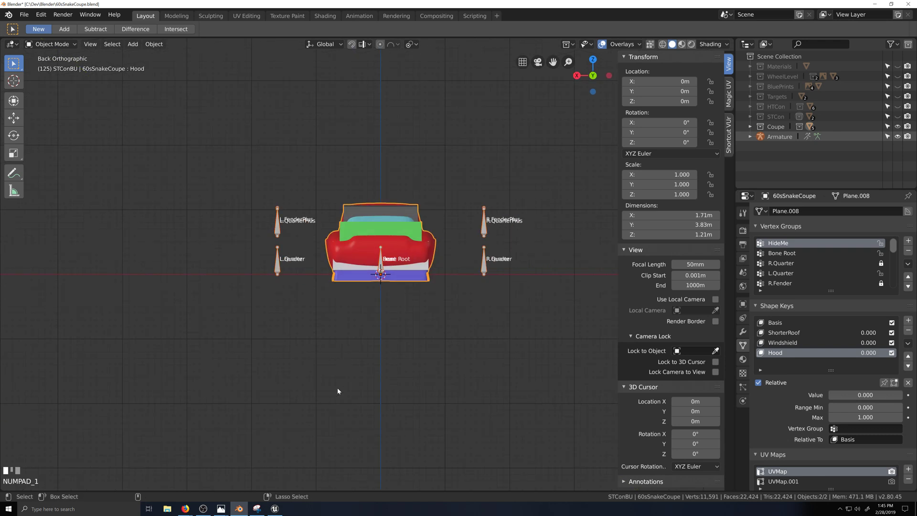
key("ctrl+KP_3")
scroll(338, 390, "up", 5)
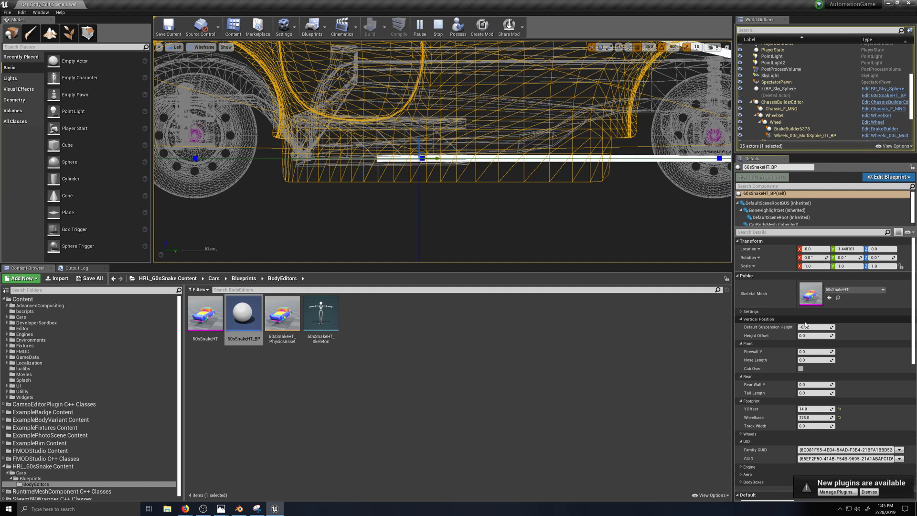
Back in Unreal Editor, lower the body over the chassis by trying Height Offset -5, -8, -9 and -8.5, settling on -7.5.
left_click(806, 335)
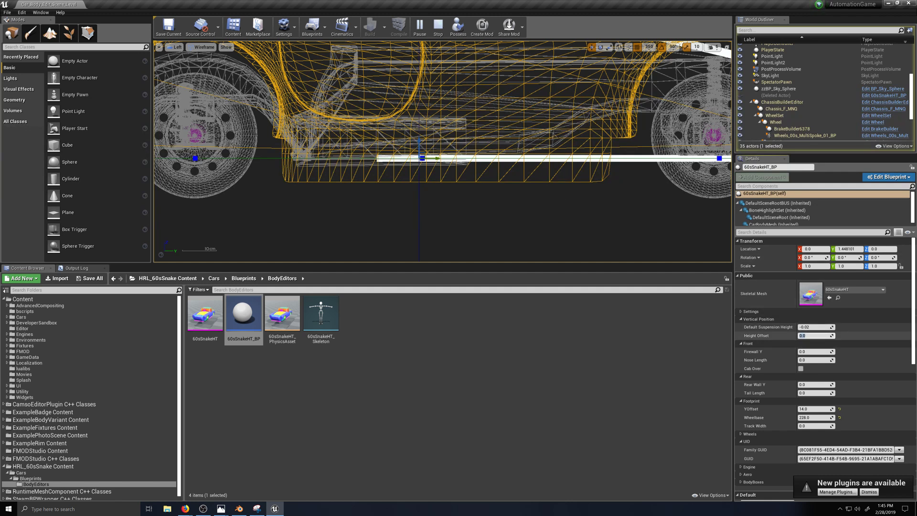
type("-5")
key("Return")
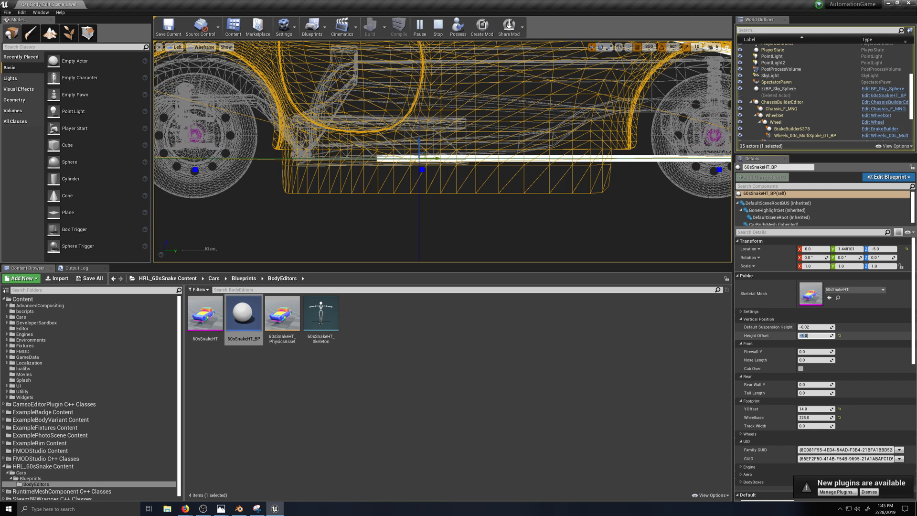
type("-8")
key("Return")
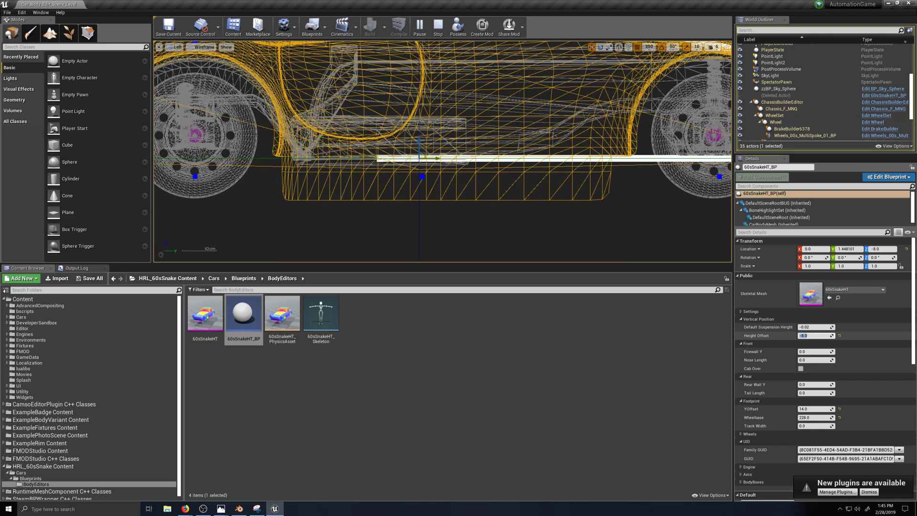
type("-9")
key("Return")
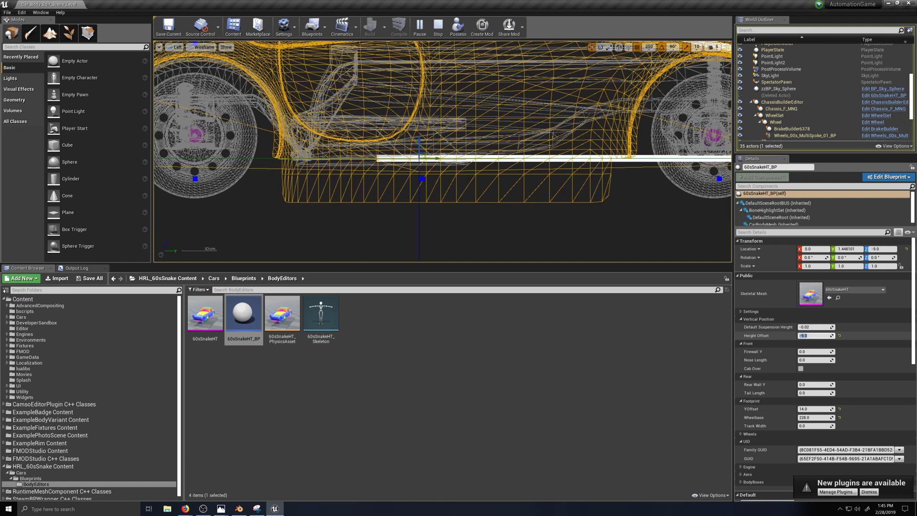
type("-8.5")
key("Return")
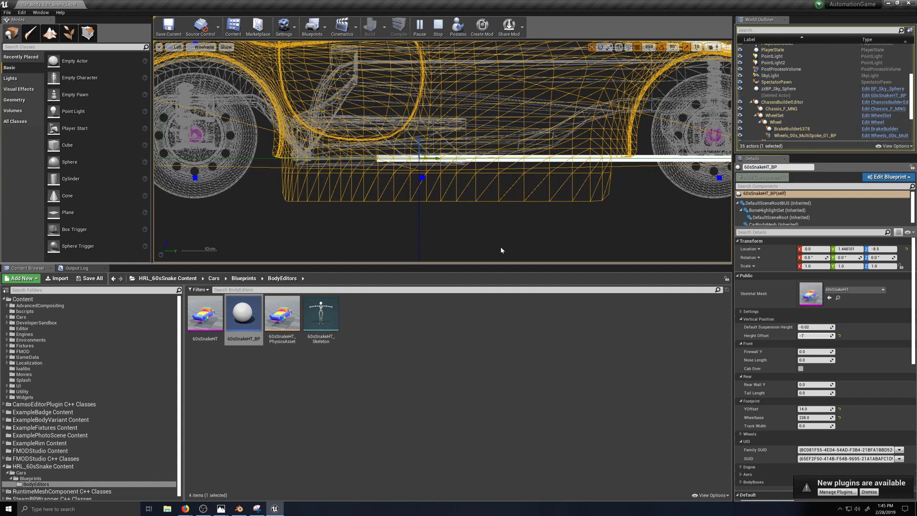
key("Return")
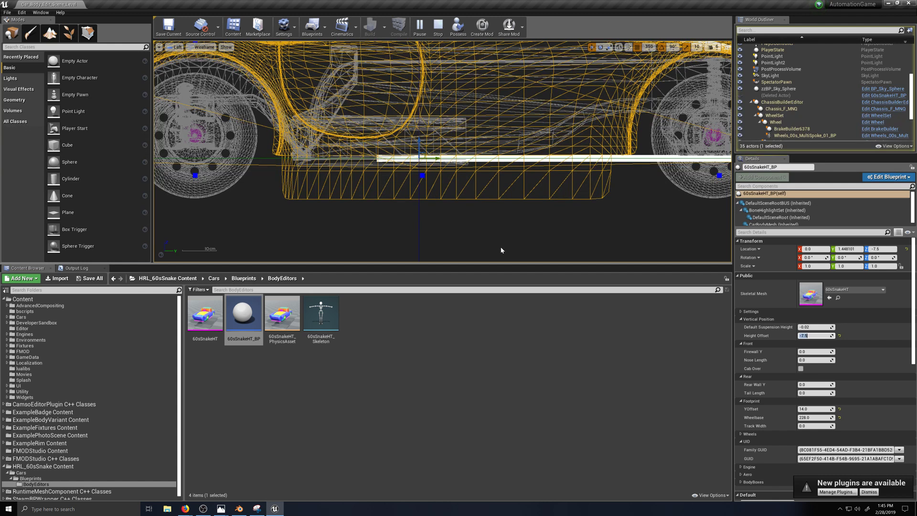
Apply the instance changes of the hardtop body to its blueprint and select the 60sSnakeHT_BP asset.
scroll(457, 209, "down", 4)
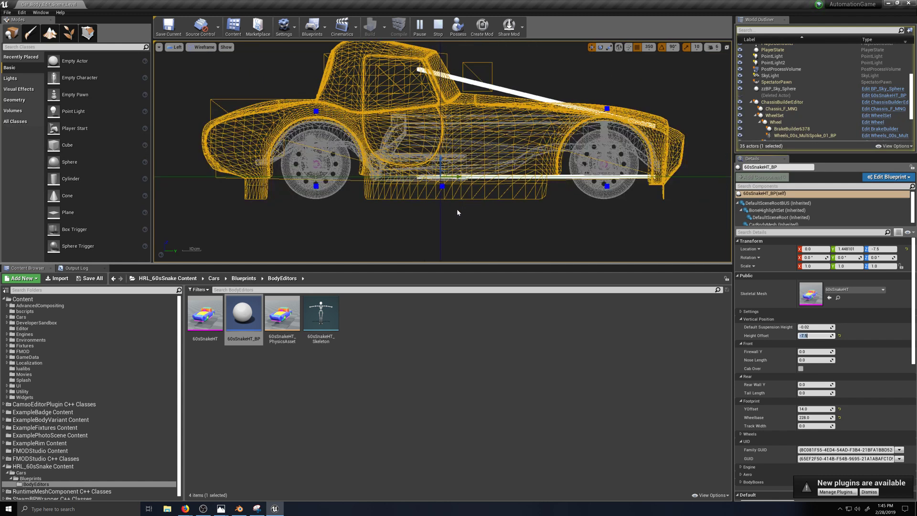
scroll(466, 210, "up", 1)
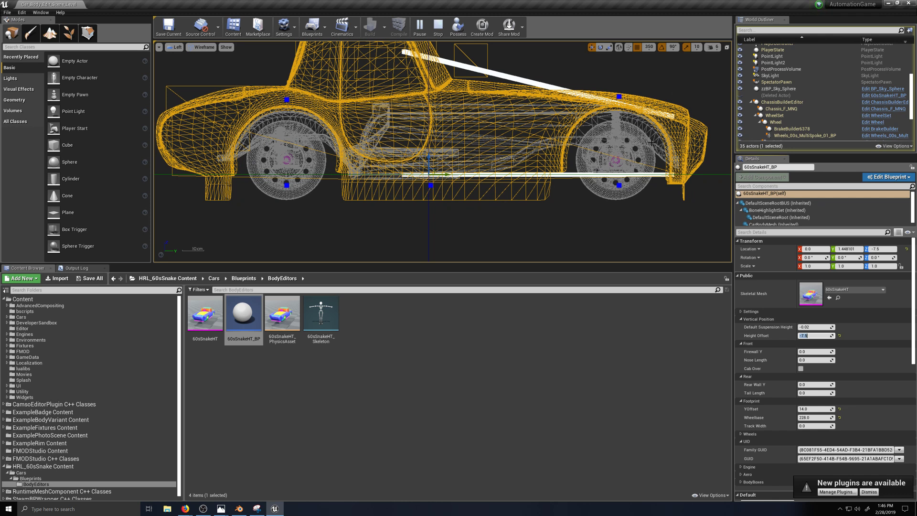
left_click(884, 177)
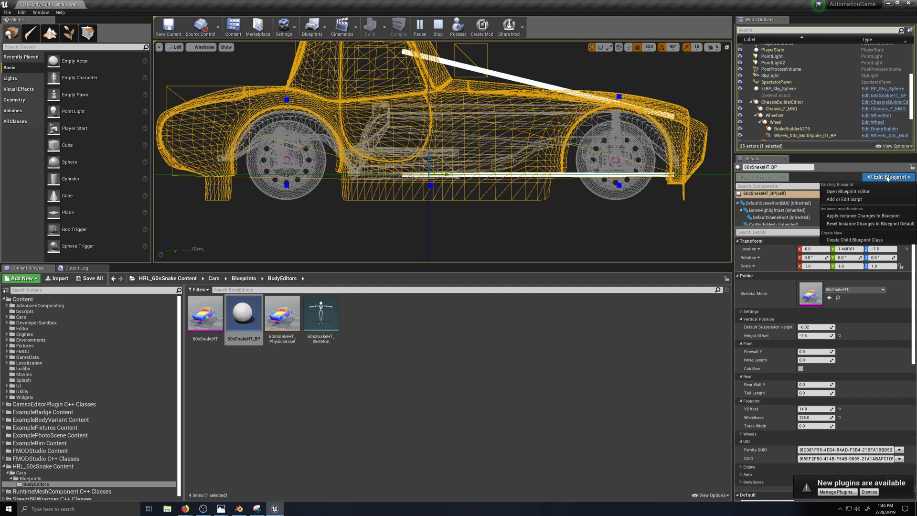
left_click(854, 215)
left_click(242, 319)
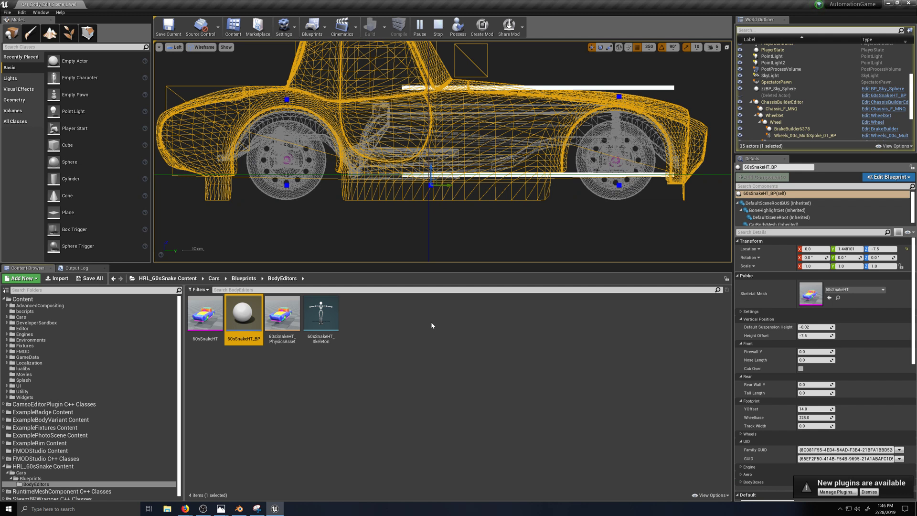
Position the front firewall by trying Firewall Y 100 and 50, settling on 70.
scroll(483, 189, "down", 2)
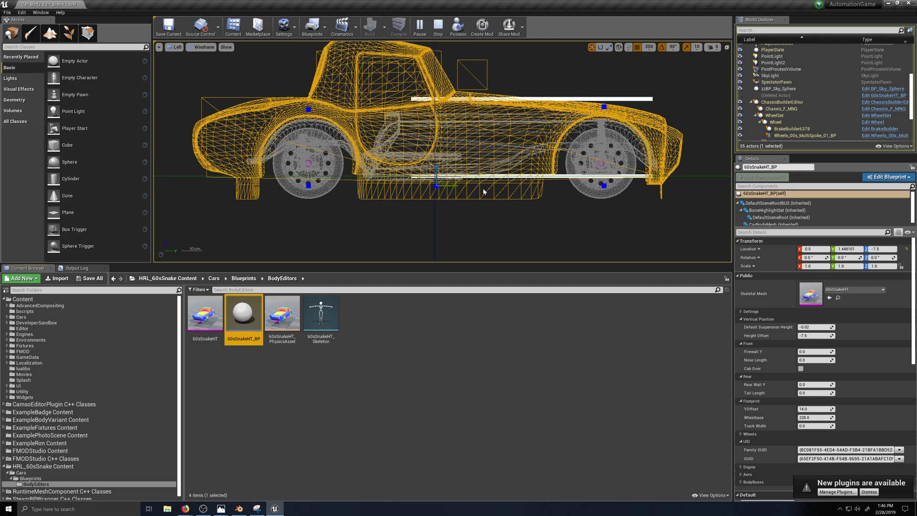
scroll(346, 163, "down", 1)
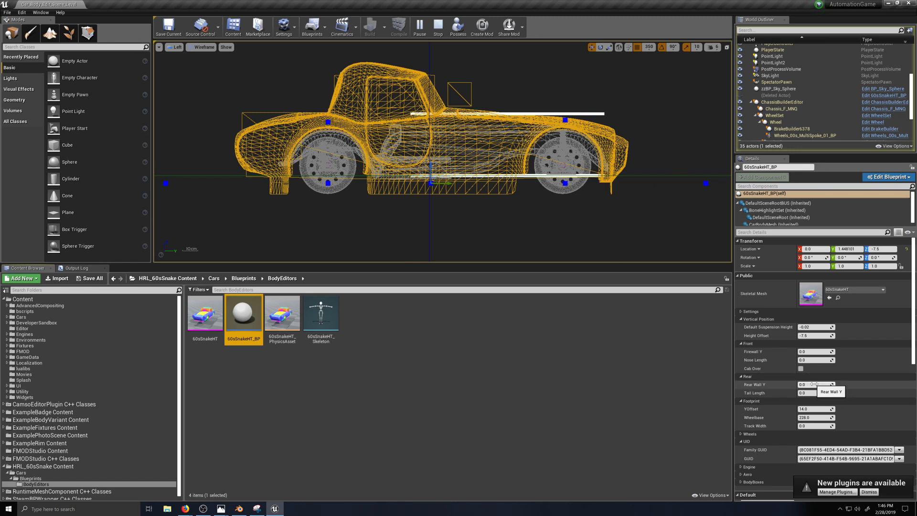
left_click(807, 351)
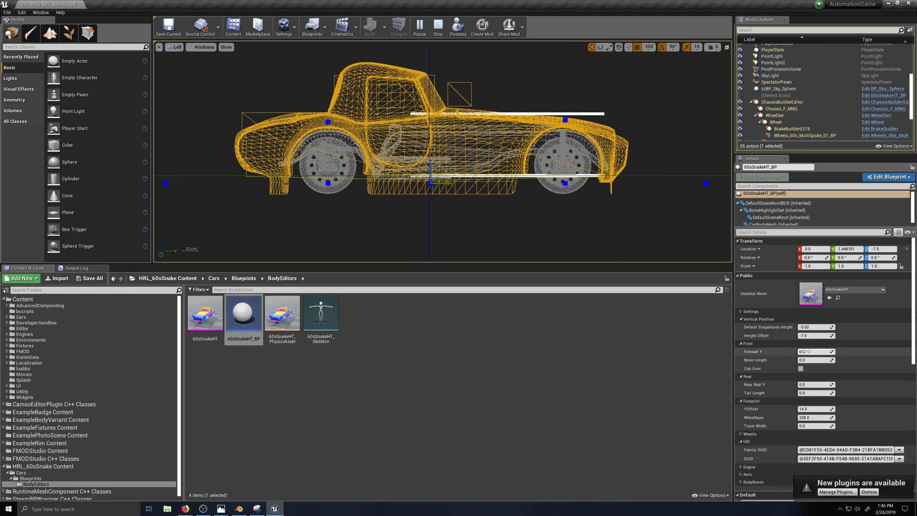
type("100")
key("Return")
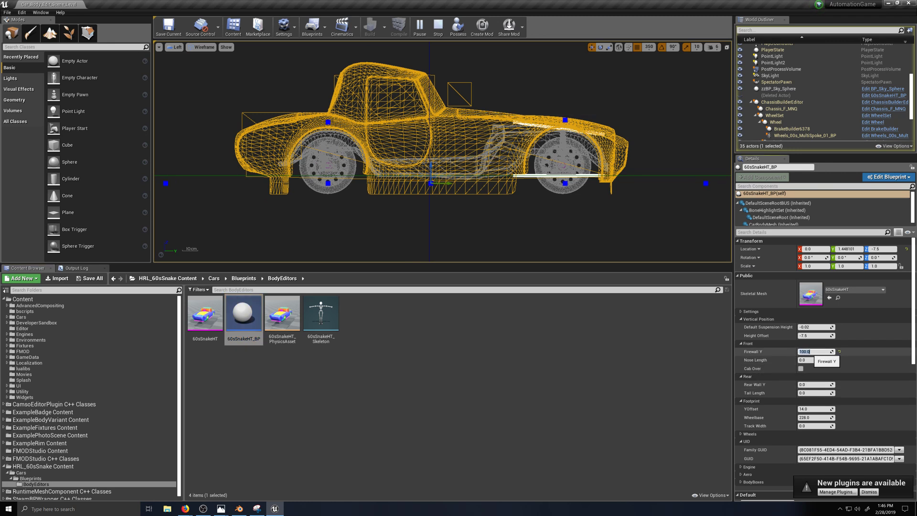
type("50")
key("Return")
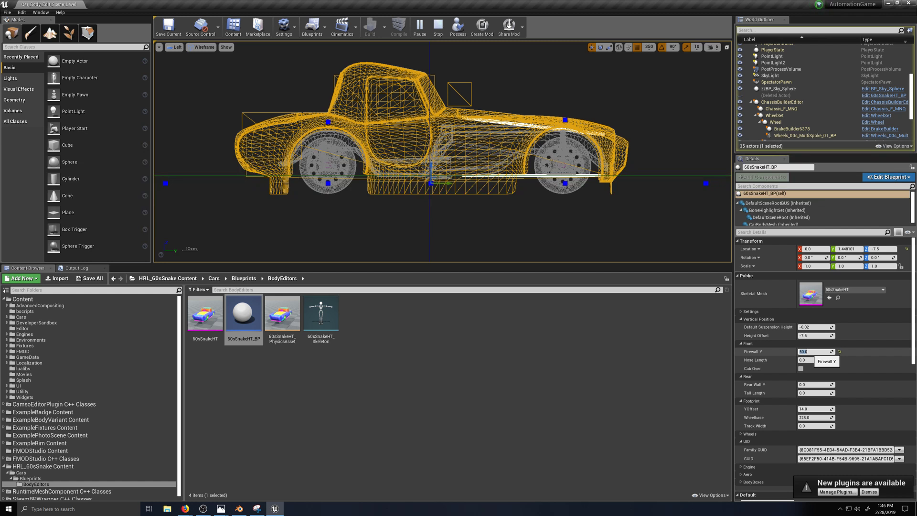
type("70")
key("Return")
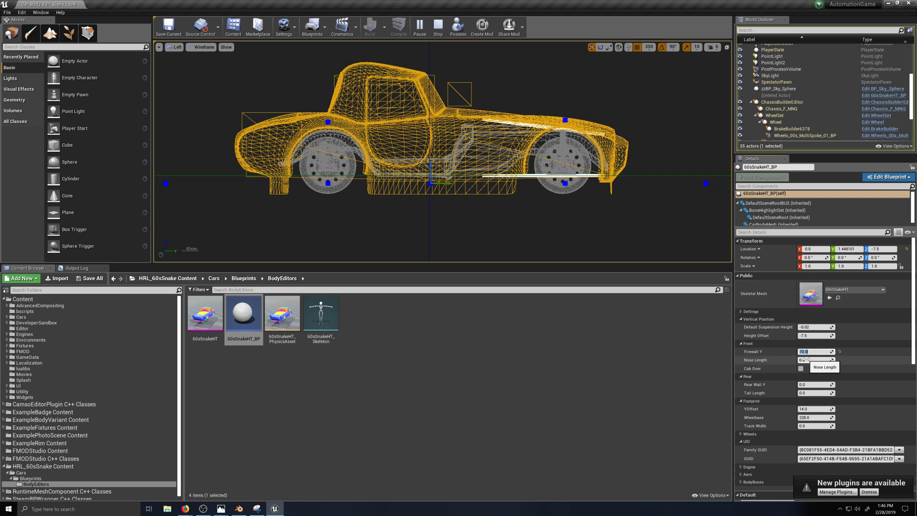
Adjust the chassis nose by trying Nose Length -10 and -20, settling on -15.
type("-10")
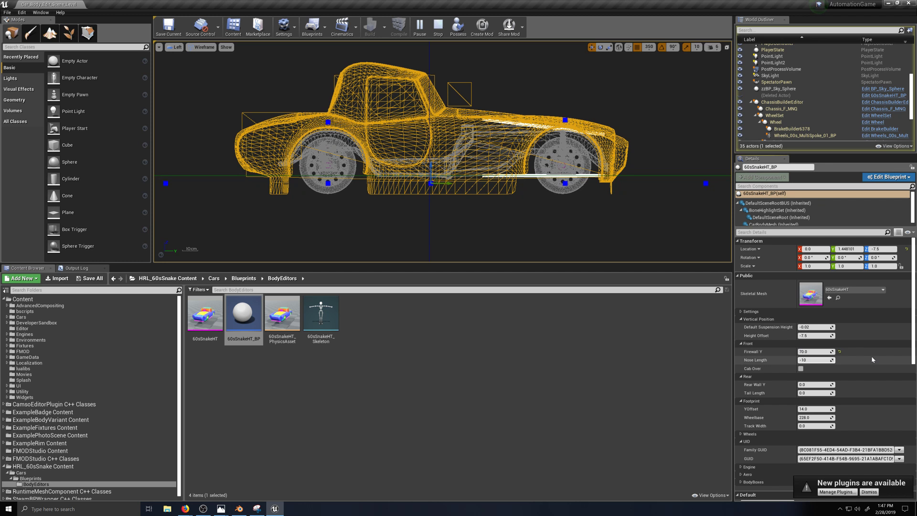
key("Return")
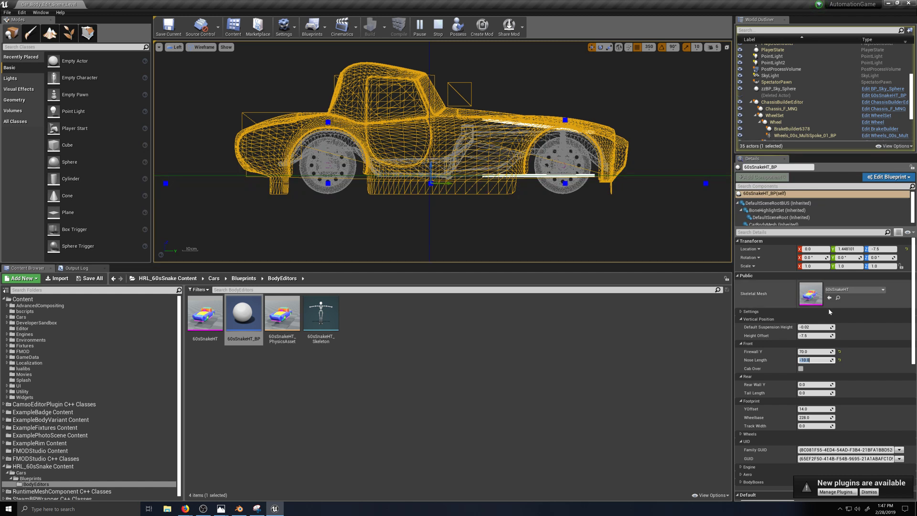
type("-20")
key("Return")
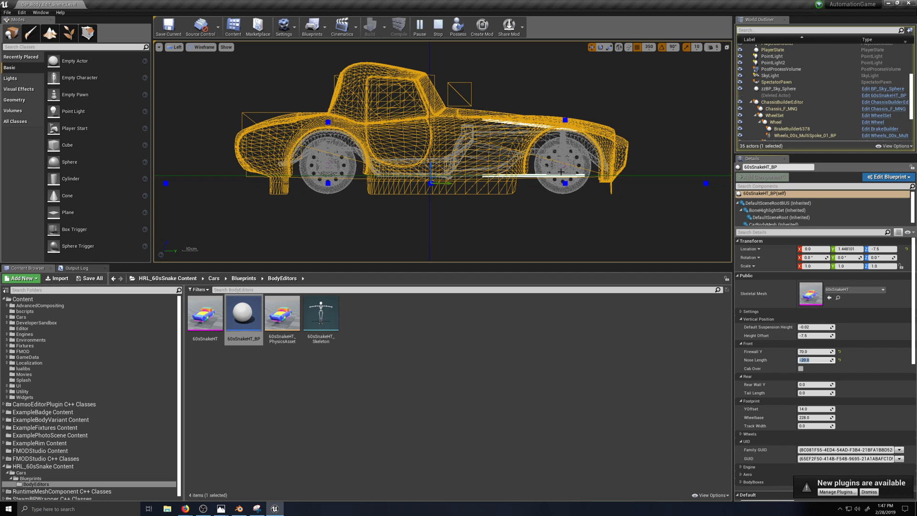
type("-15")
key("Return")
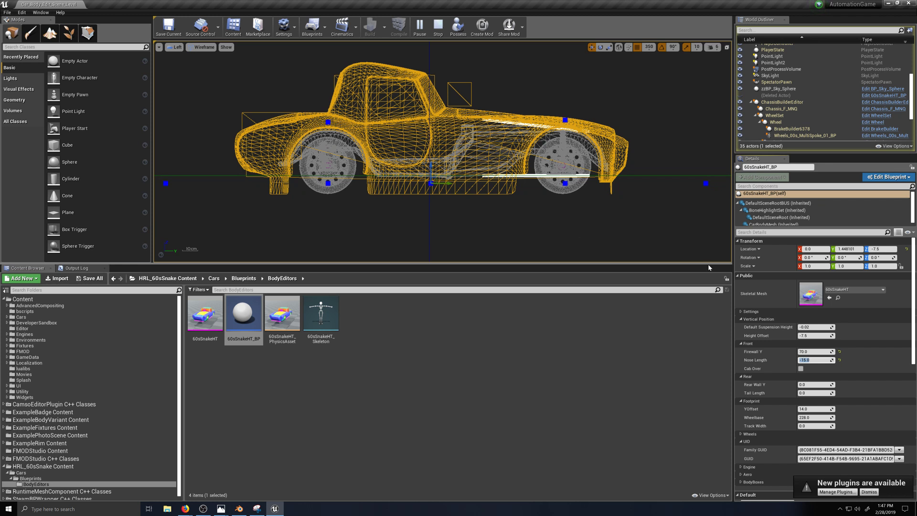
Adjust the chassis tail by trying Tail Length 10, settling on 20.
left_click(813, 394)
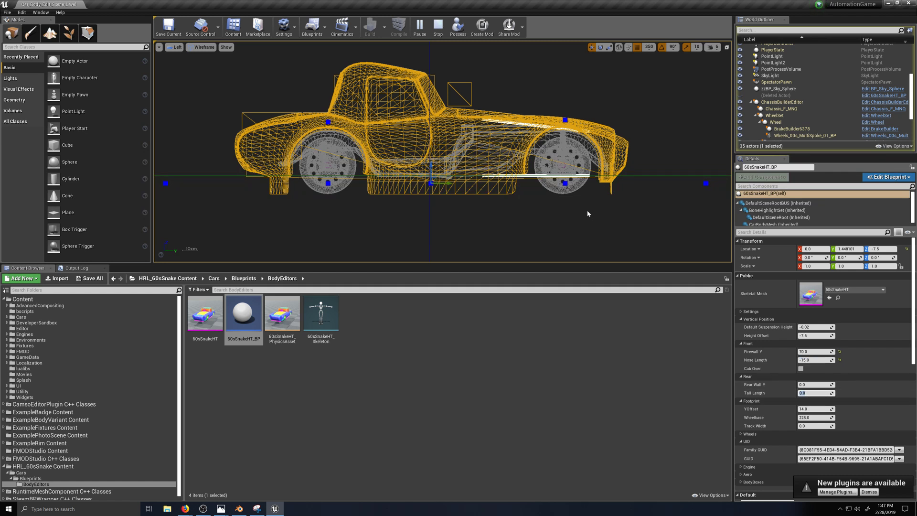
type("10")
key("Return")
type("20")
key("Return")
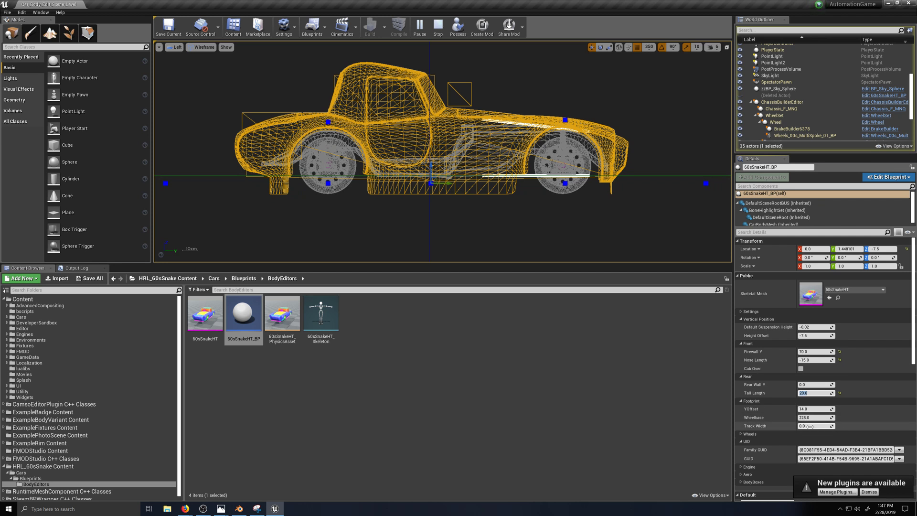
Switch to the Front view and set the footprint's Track Width to 140.
left_click(202, 47)
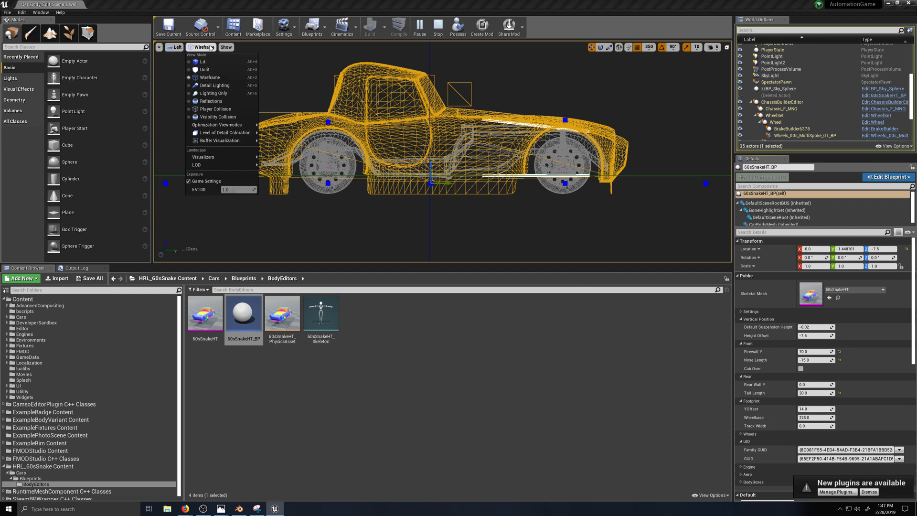
mouse_move(175, 47)
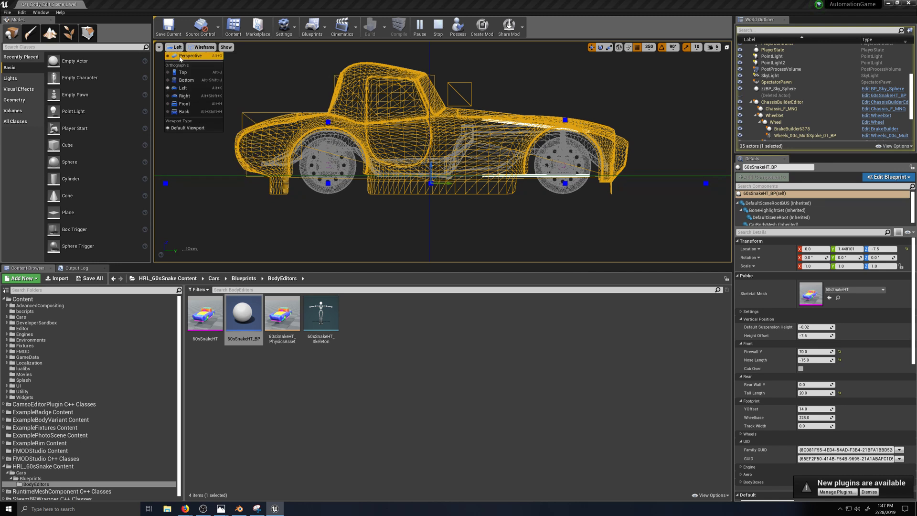
left_click(185, 104)
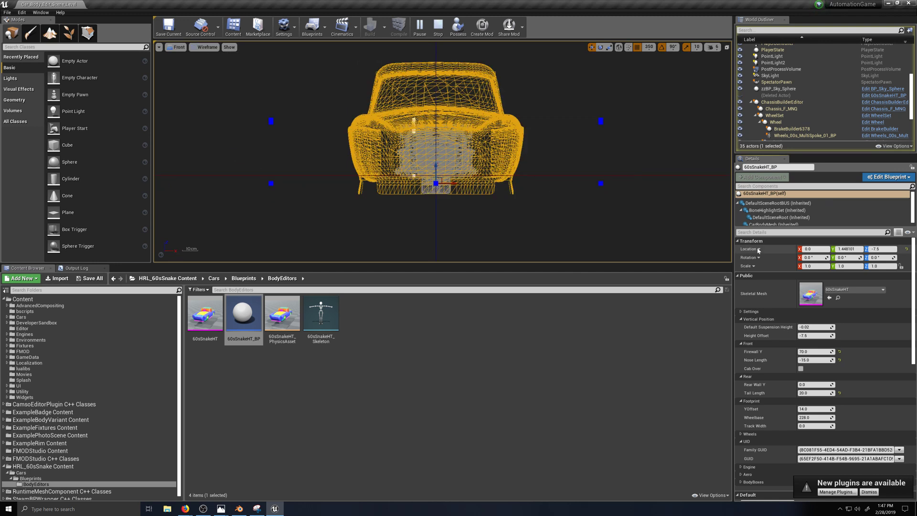
left_click(811, 426)
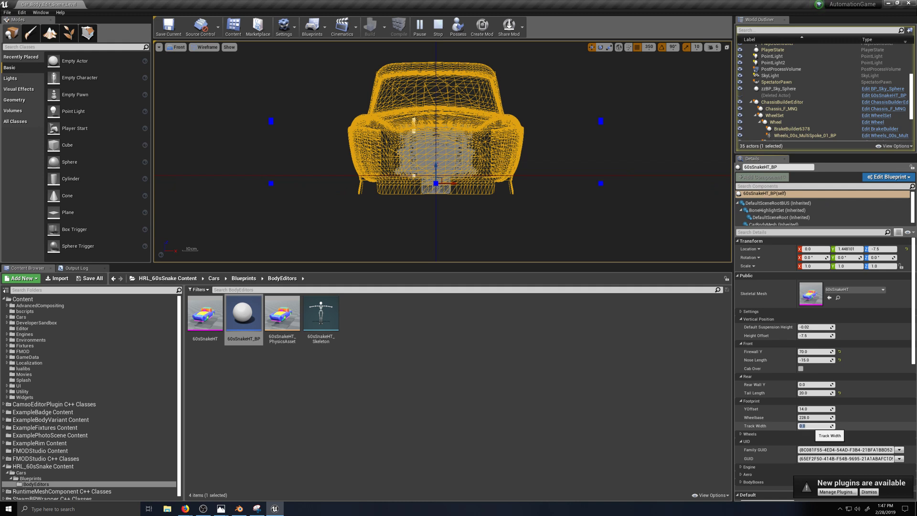
type("140")
key("Return")
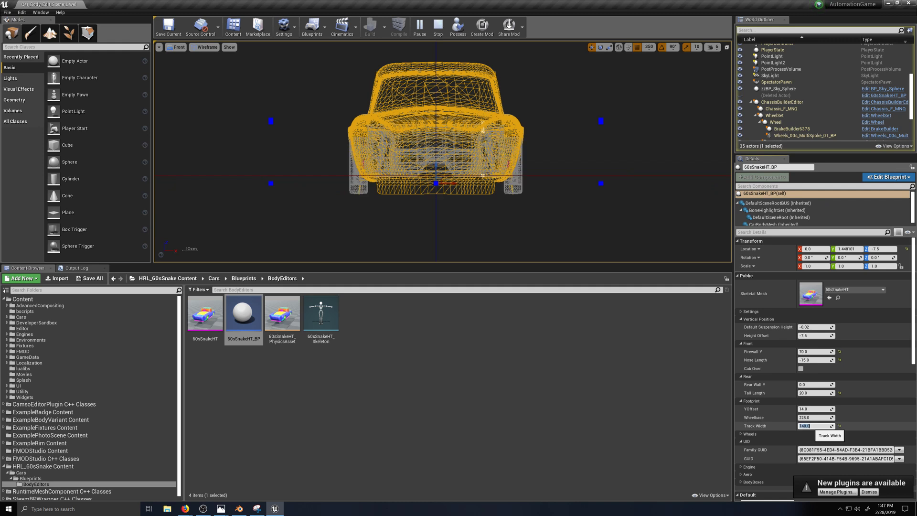
scroll(478, 223, "up", 2)
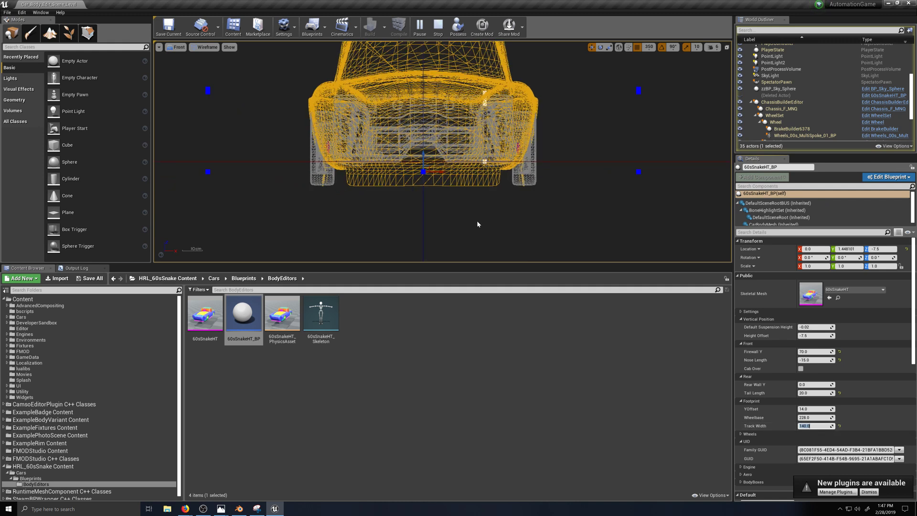
scroll(444, 203, "down", 1)
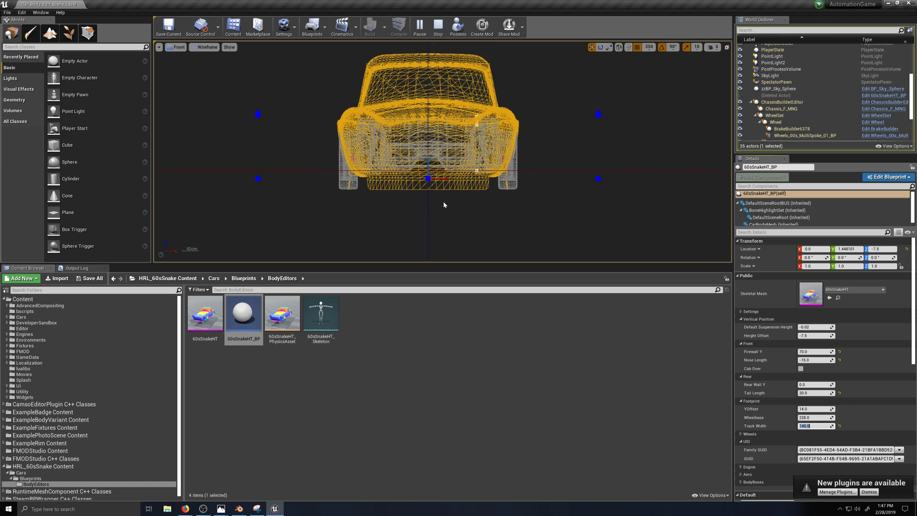
Examine how the wheels sit in the arches in the Lit Perspective view, looking around the car's front and side.
left_click(208, 47)
left_click(207, 62)
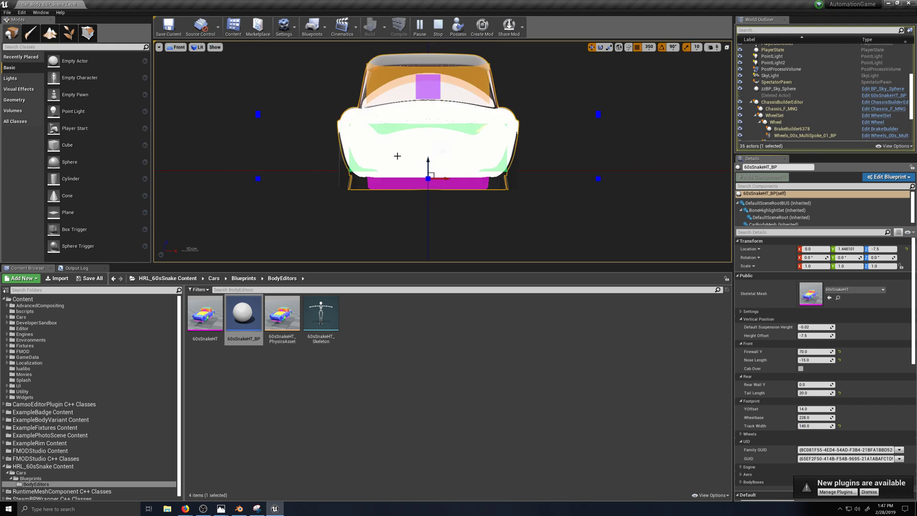
scroll(400, 155, "down", 1)
left_click(176, 47)
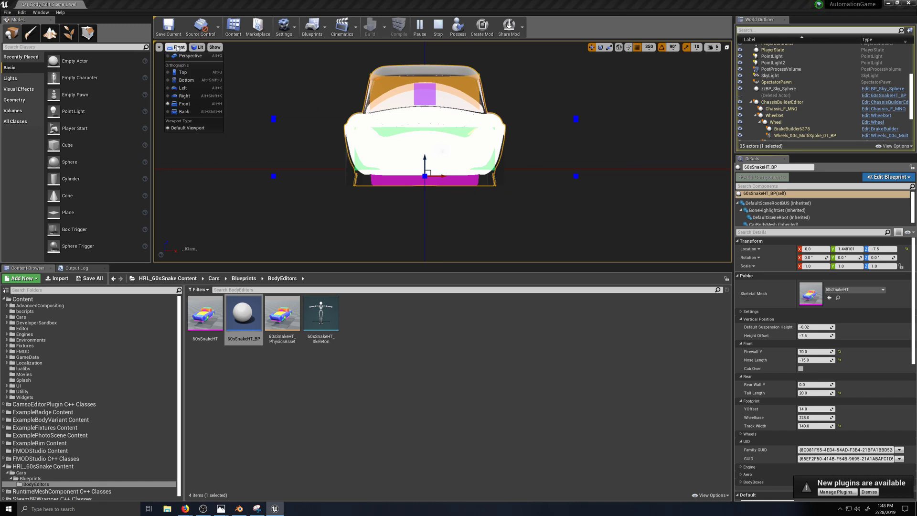
left_click(190, 58)
scroll(491, 169, "up", 5)
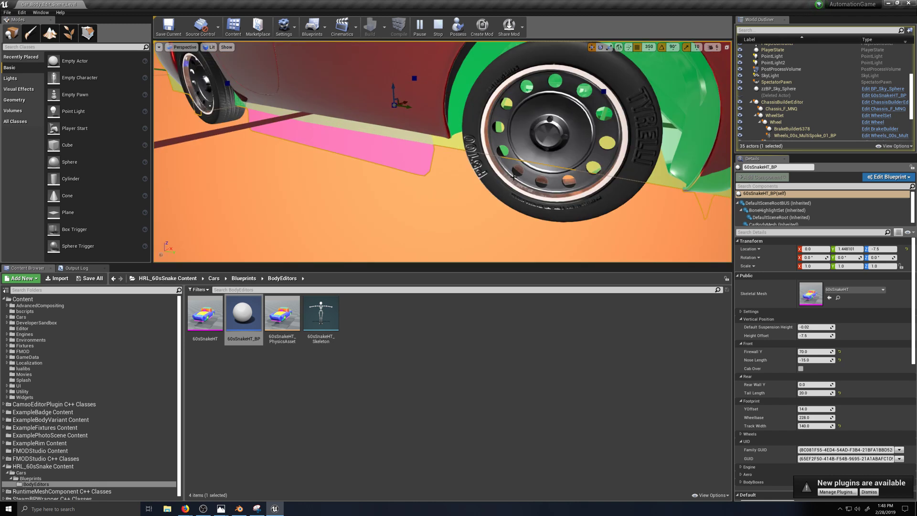
key("grave")
scroll(513, 178, "down", 5)
right_click_drag(540, 163, 529, 161)
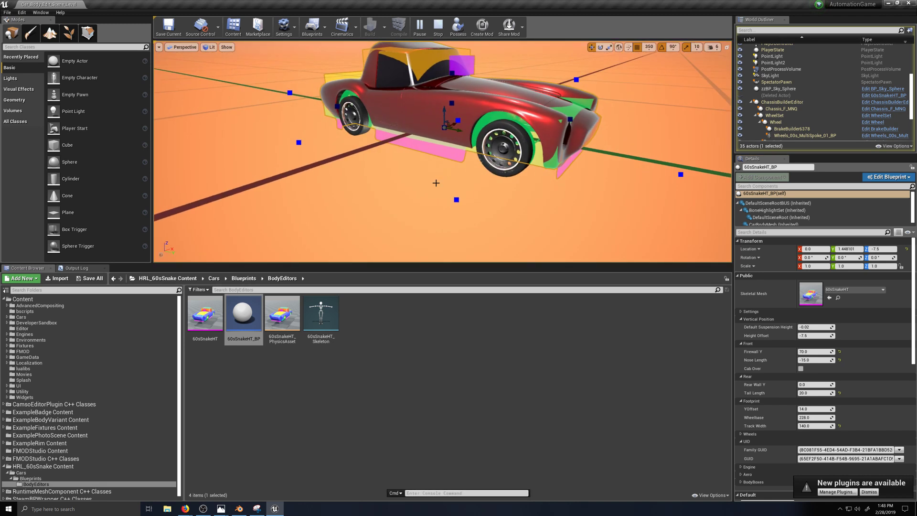
scroll(485, 173, "up", 4)
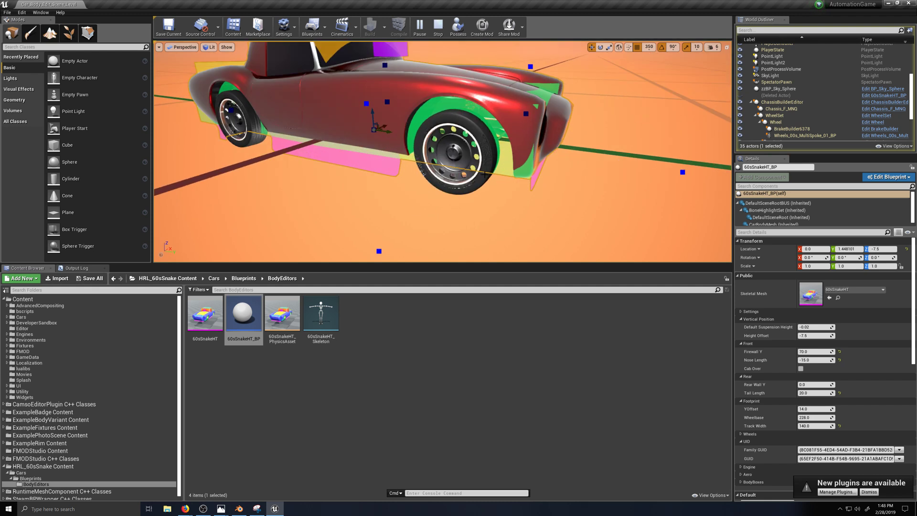
key("grave")
mouse_move(480, 205)
right_mouse_down()
mouse_move(507, 198)
mouse_move(470, 215)
right_mouse_up()
mouse_move(478, 206)
left_mouse_down()
mouse_move(480, 186)
mouse_move(480, 220)
mouse_move(468, 206)
left_mouse_up()
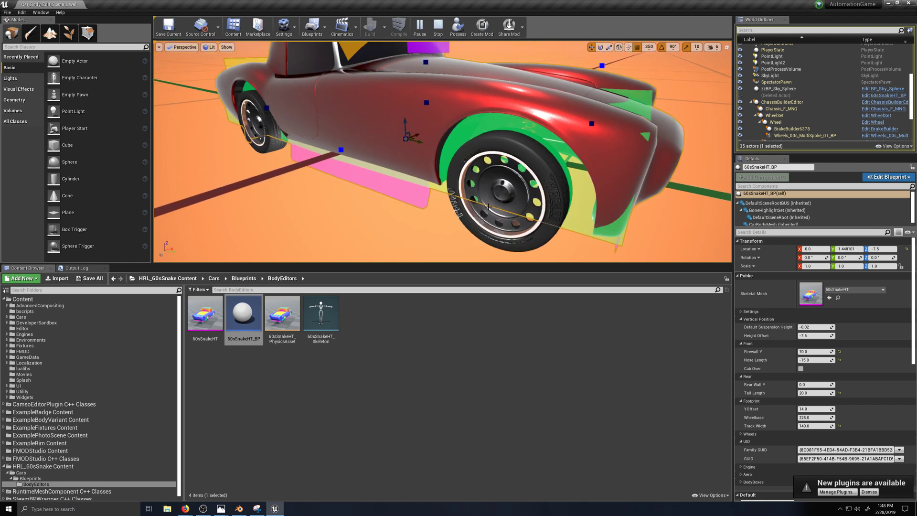
key("d")
right_click_drag(488, 207, 399, 213)
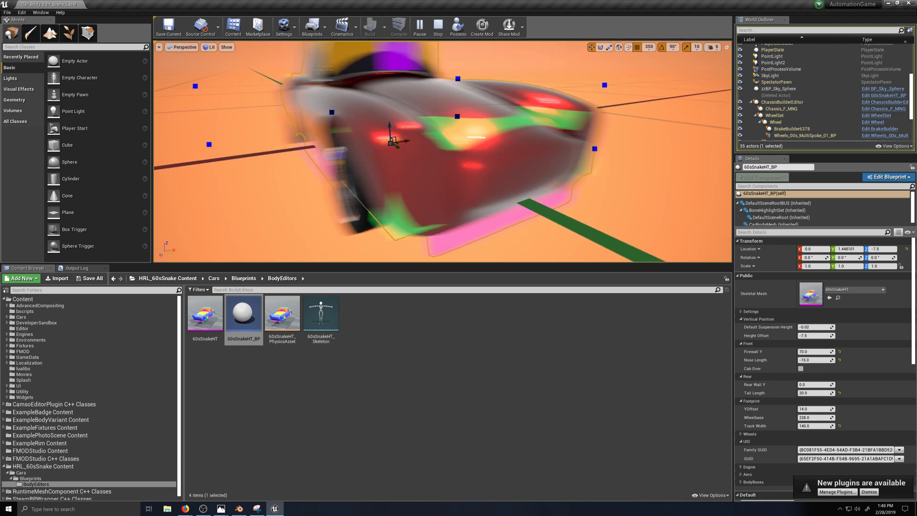
right_click_drag(475, 189, 525, 192)
key("d")
key("a")
key("a")
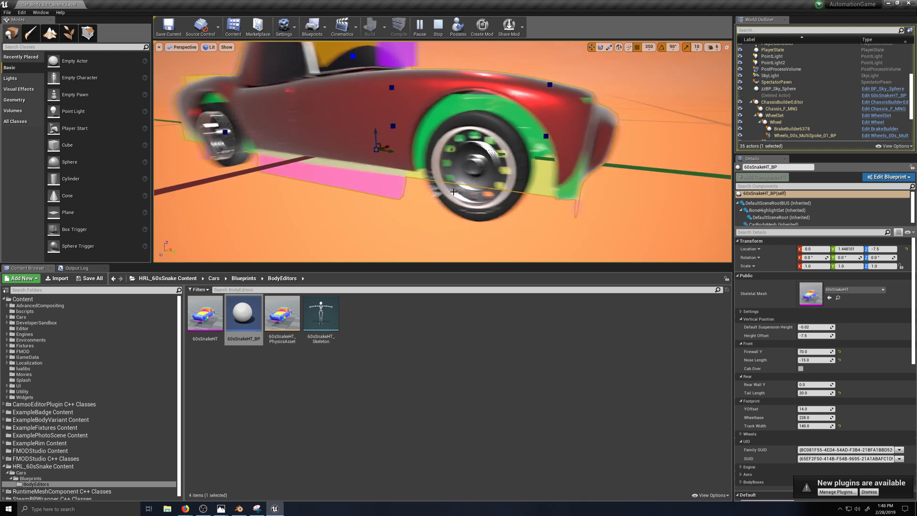
key("d")
right_click_drag(453, 192, 334, 216)
key("a")
scroll(418, 189, "up", 5)
key("d")
scroll(405, 205, "down", 5)
key("d")
key("w")
key("d")
key("d")
mouse_move(492, 173)
right_mouse_down()
mouse_move(499, 172)
mouse_move(491, 173)
right_mouse_up()
key("a")
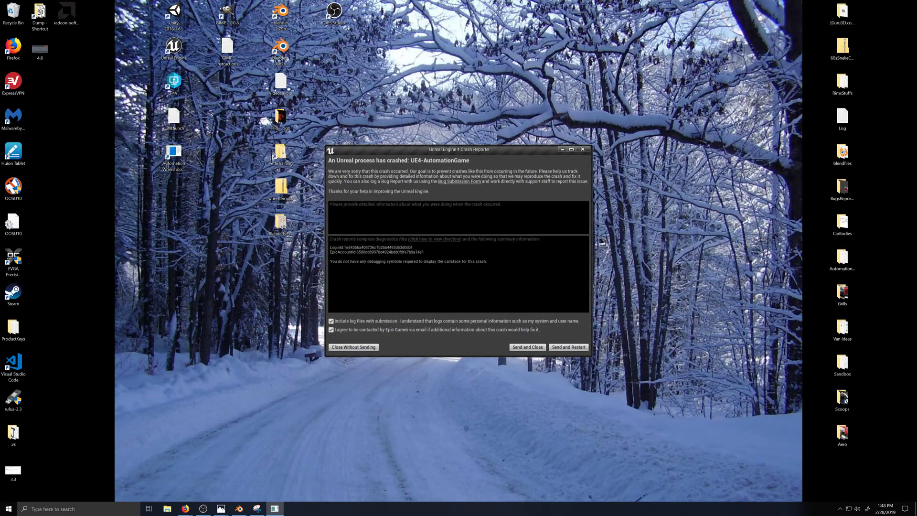
Send and close the Unreal Engine crash report and relaunch Unreal Editor to its project browser.
left_click(529, 350)
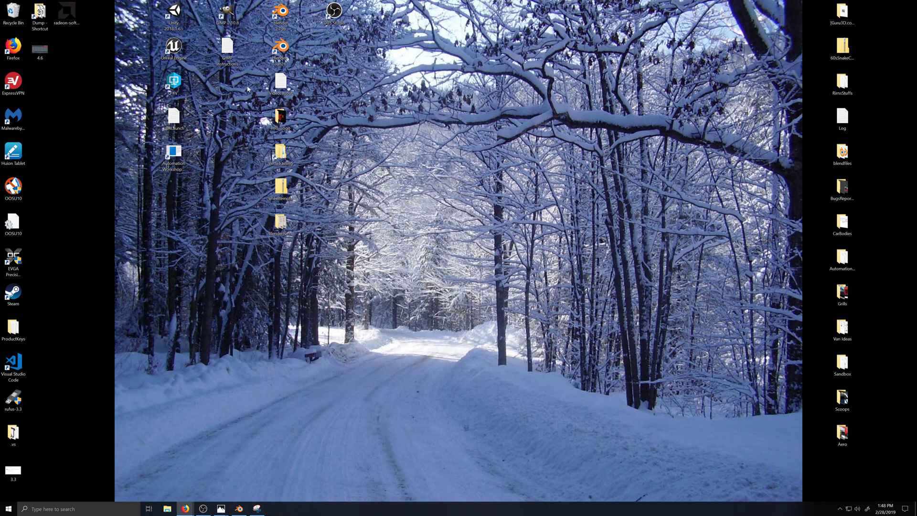
left_click(182, 44)
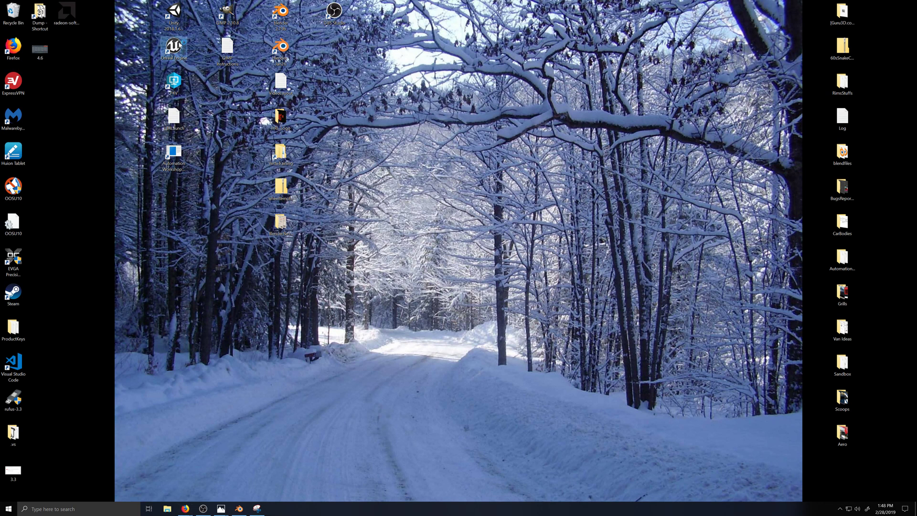
double_click(180, 44)
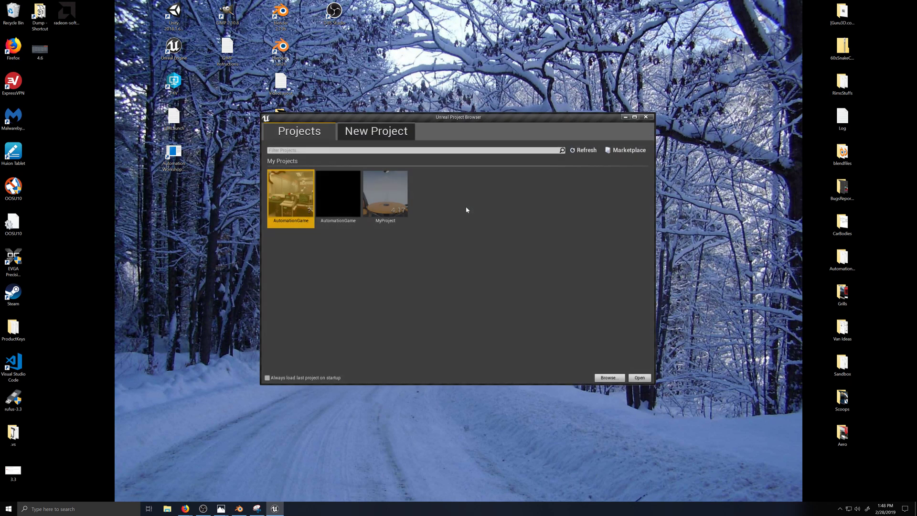
Open the AutomationGame project located at C:/Dev/Unreal/AutomationGame.
left_click(351, 201)
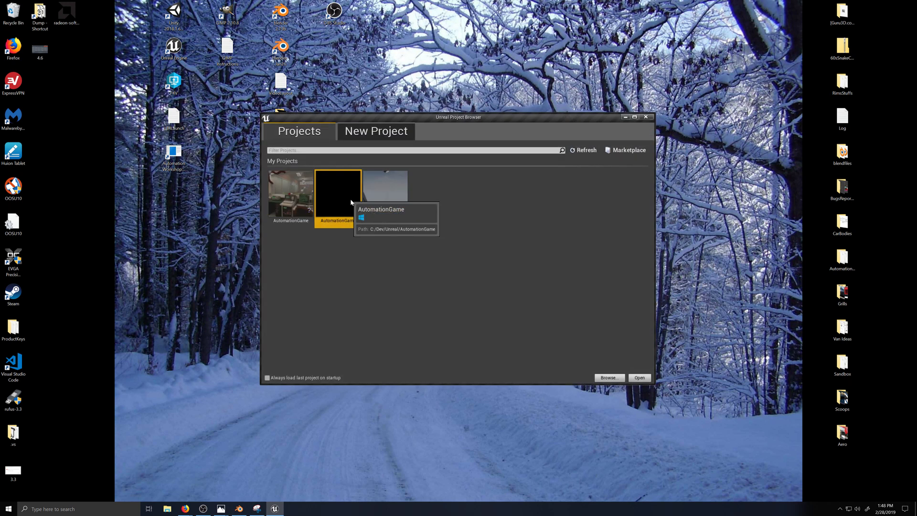
left_click(639, 378)
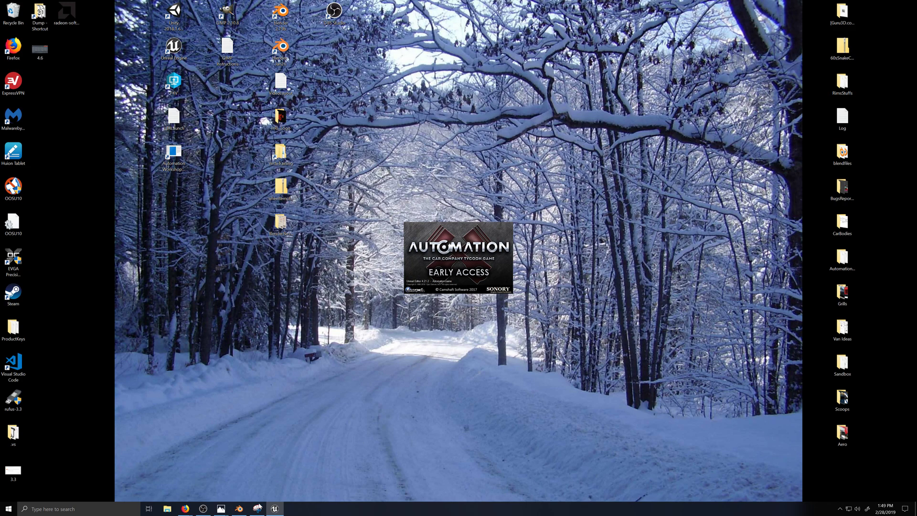
Switch to Blender and examine the 60sSnakeCoupe body and its bones from several angles in the perspective view.
left_click(239, 509)
scroll(490, 280, "down", 4)
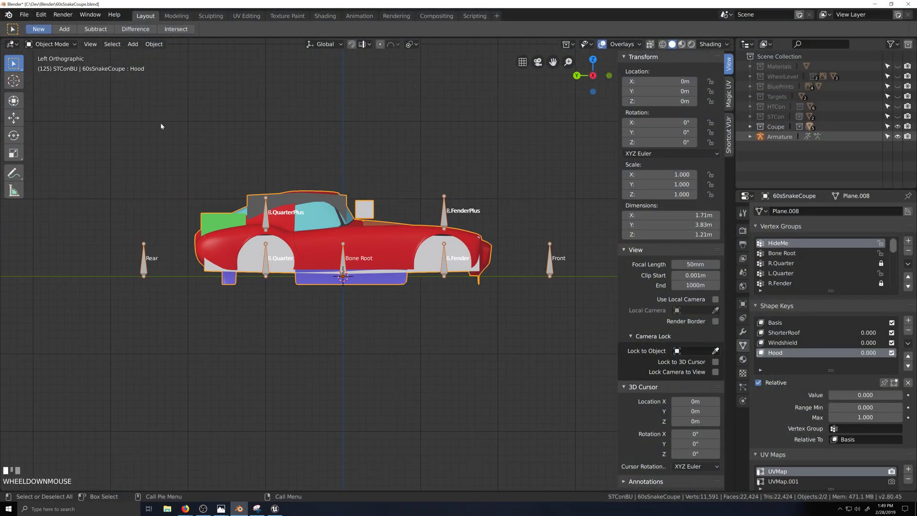
left_click(24, 15)
left_click(48, 93)
scroll(437, 352, "down", 1)
key("grave")
middle_click_drag(477, 273, 472, 303)
key("n")
scroll(508, 263, "down", 2)
key("grave")
key("shift+grave")
scroll(465, 308, "up", 1)
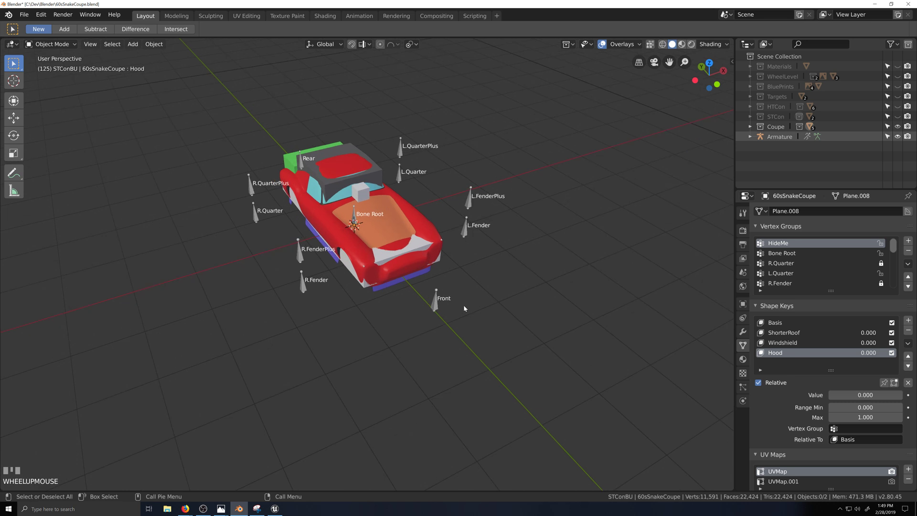
key("grave")
key("shift+grave")
left_click(471, 299)
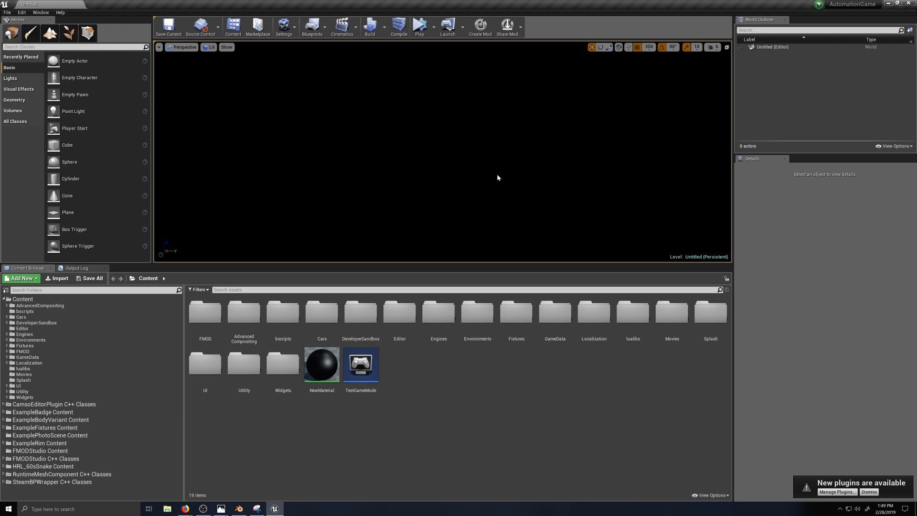
Open the Car_Body_Edit_Scene_Level level in Unreal Editor, dismiss its message log and start playing the level.
key("ctrl+o")
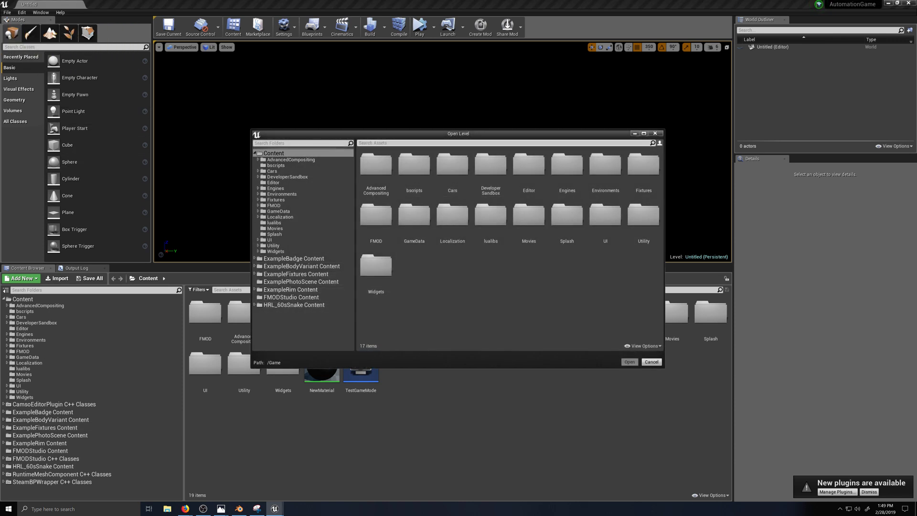
type("car")
left_click(371, 179)
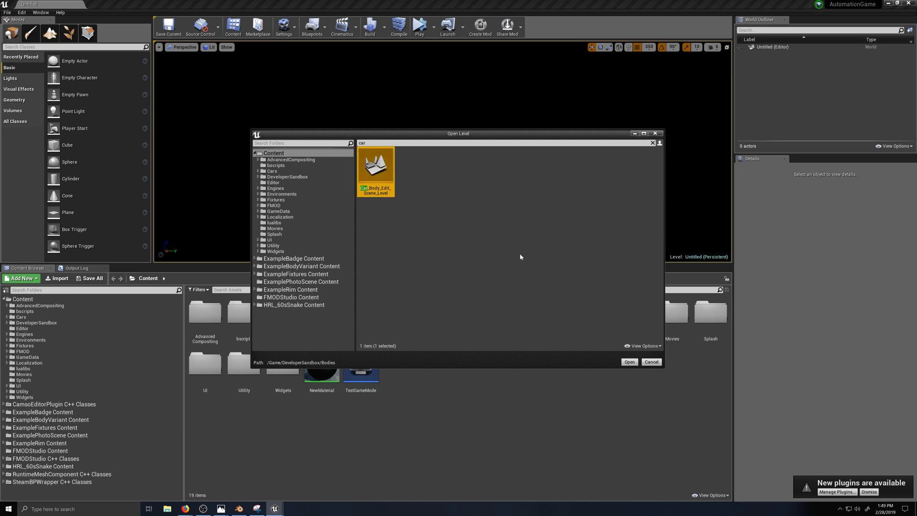
left_click(630, 362)
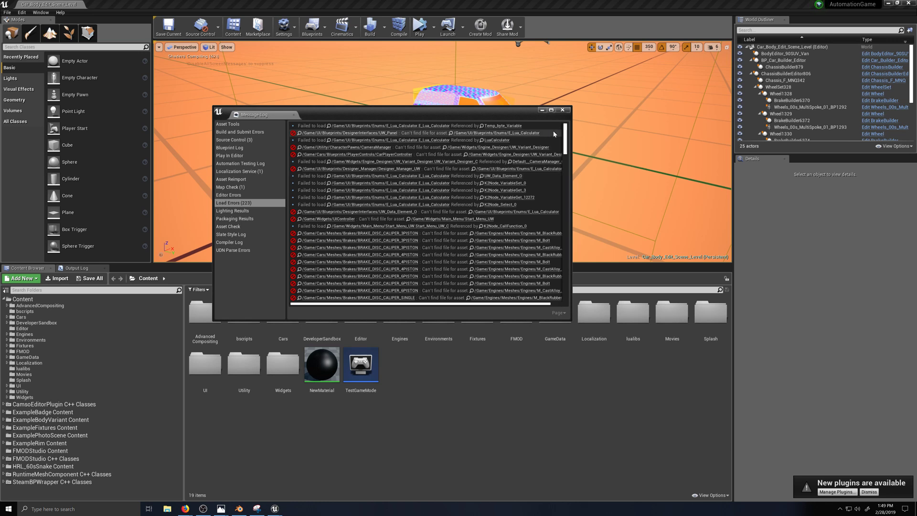
left_click(562, 110)
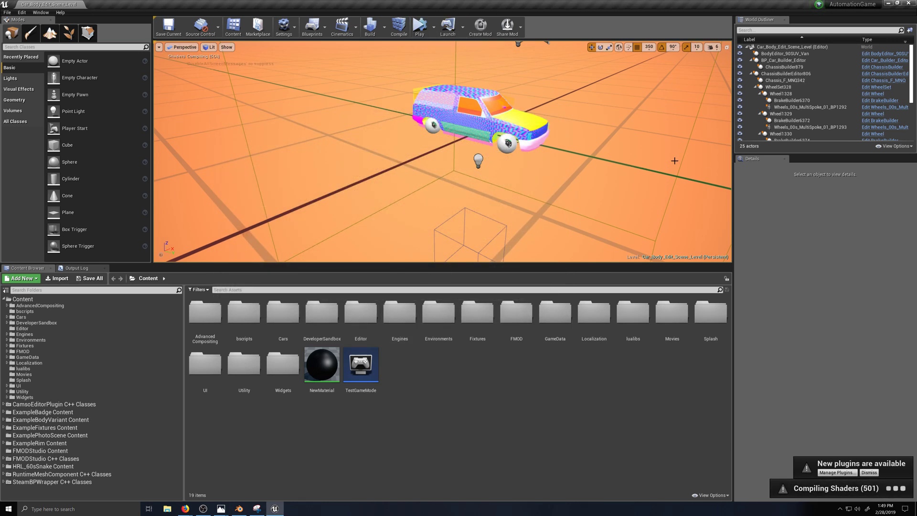
key("alt+p")
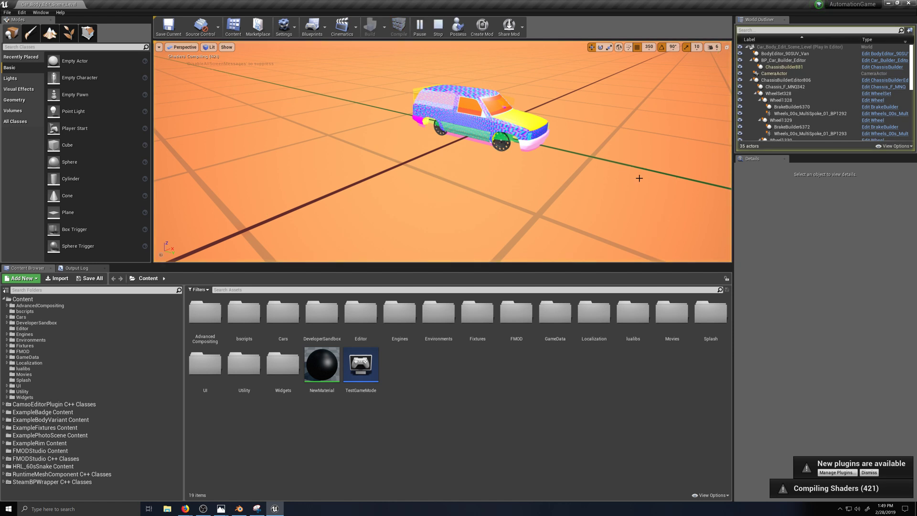
Load 60sSnakeHT_BP from the HRL_60sSnake BodyEditors folder as BP_Car_Builder_Editor's Body Editor Class, with the Front engine position.
left_click(791, 61)
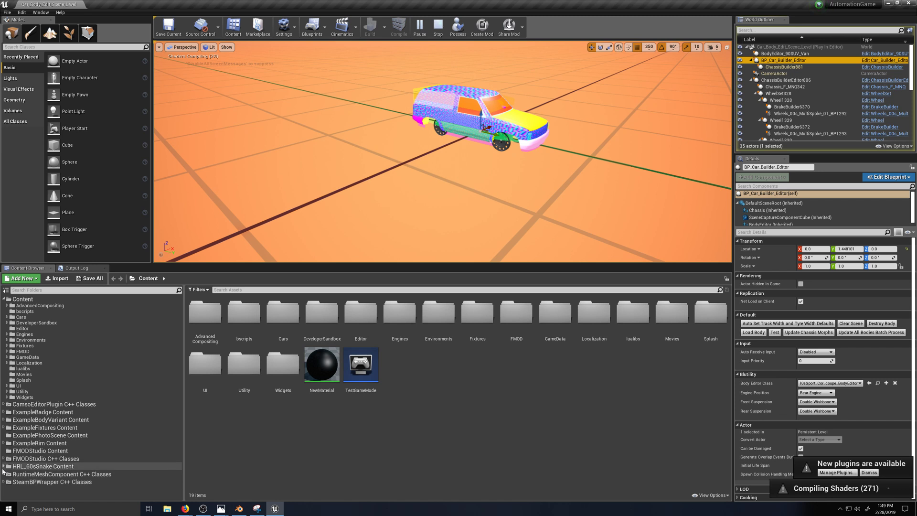
left_click(3, 466)
left_click(7, 473)
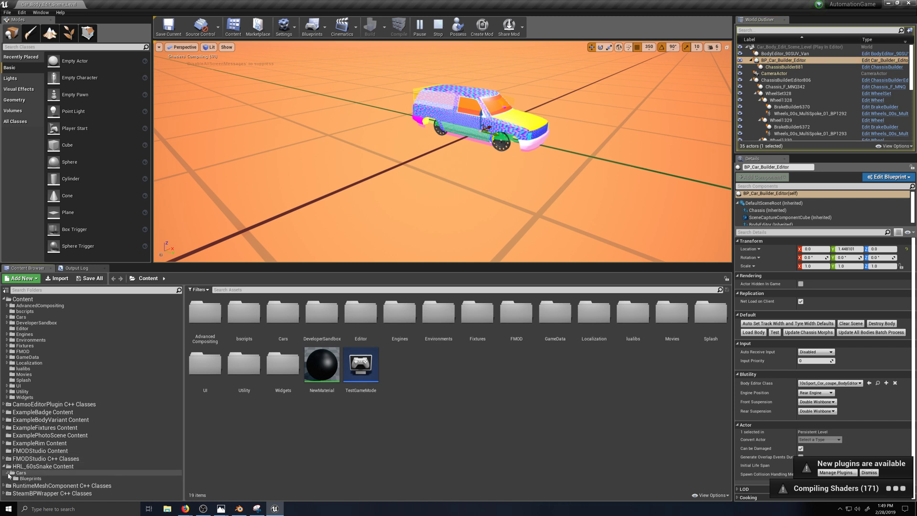
left_click(11, 479)
left_click(34, 484)
left_click(244, 315)
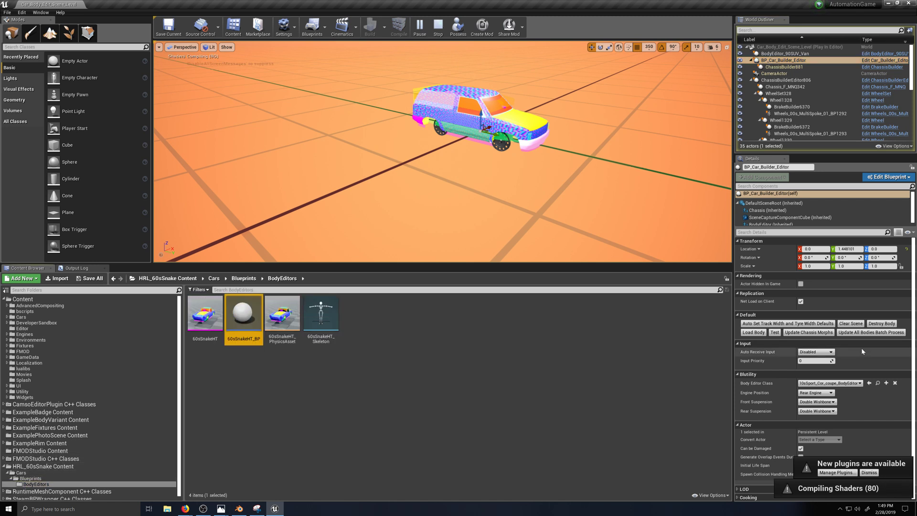
left_click(869, 385)
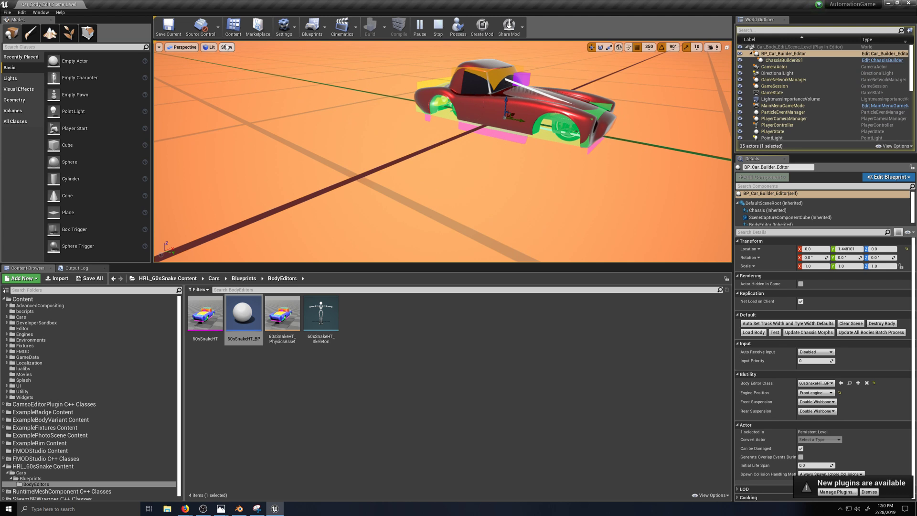
Show the car in the Wireframe Left view with the whole body in frame.
left_click(206, 47)
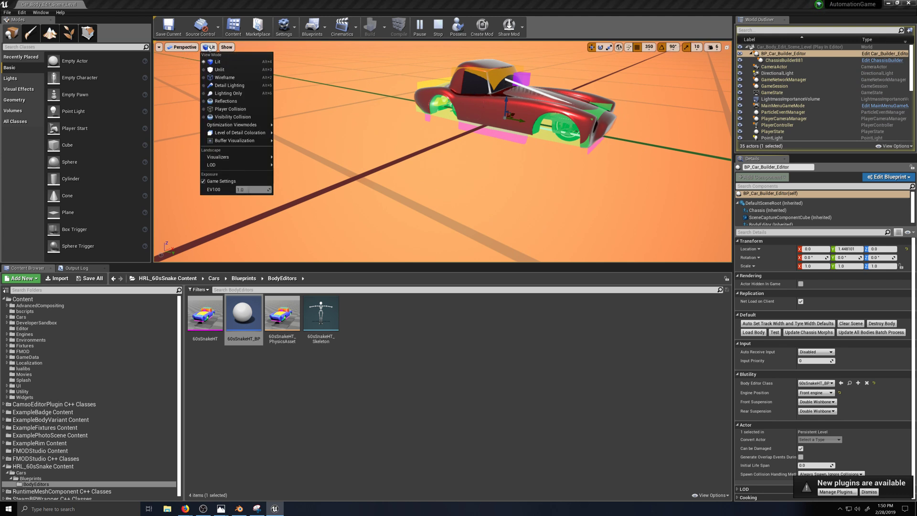
left_click(225, 79)
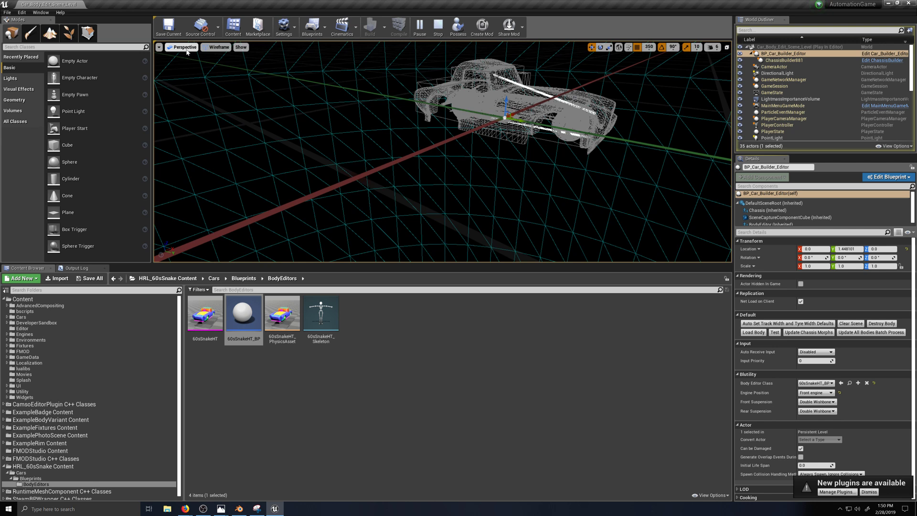
left_click(184, 47)
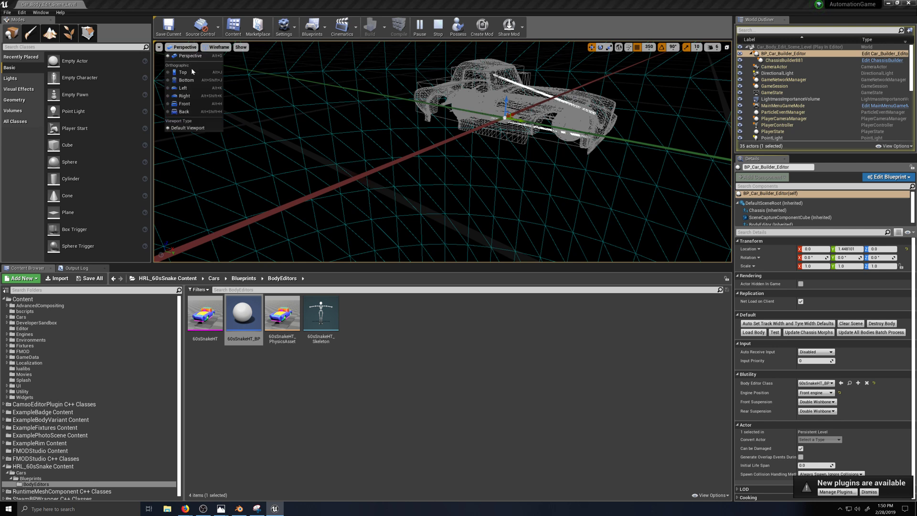
left_click(188, 88)
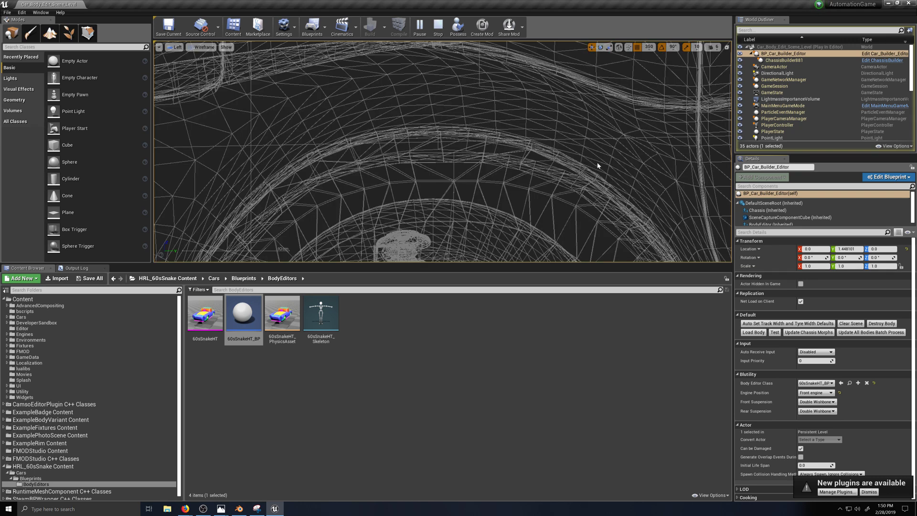
scroll(597, 166, "down", 10)
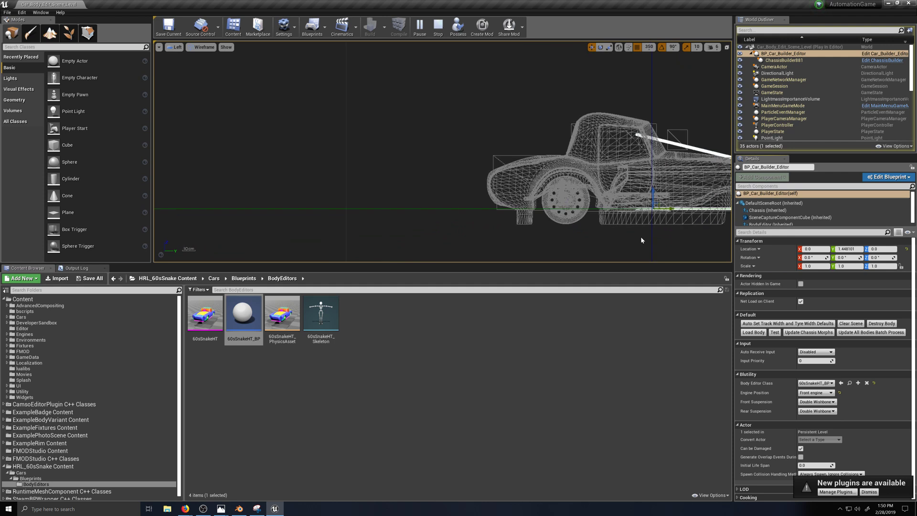
right_click_drag(641, 236, 433, 203)
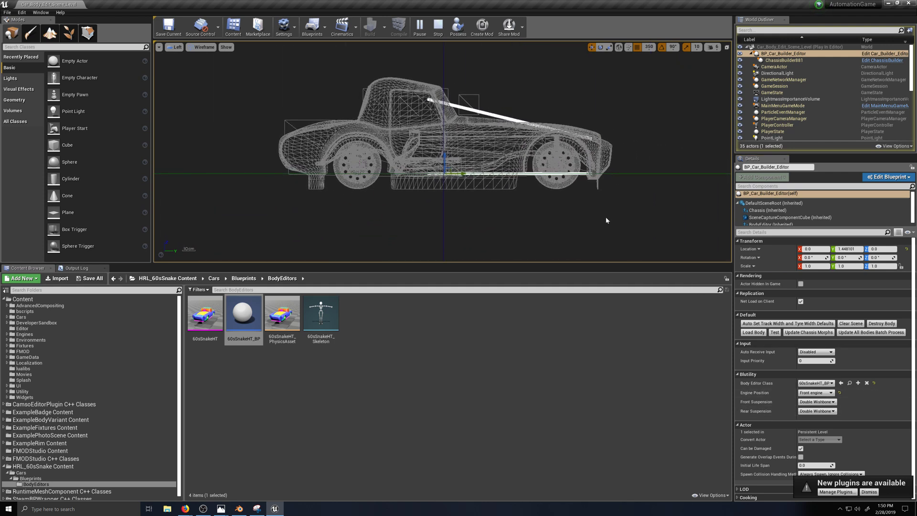
Set the hardtop body's footprint Track Width to 140 and its Tail Length to 20.
left_click(513, 147)
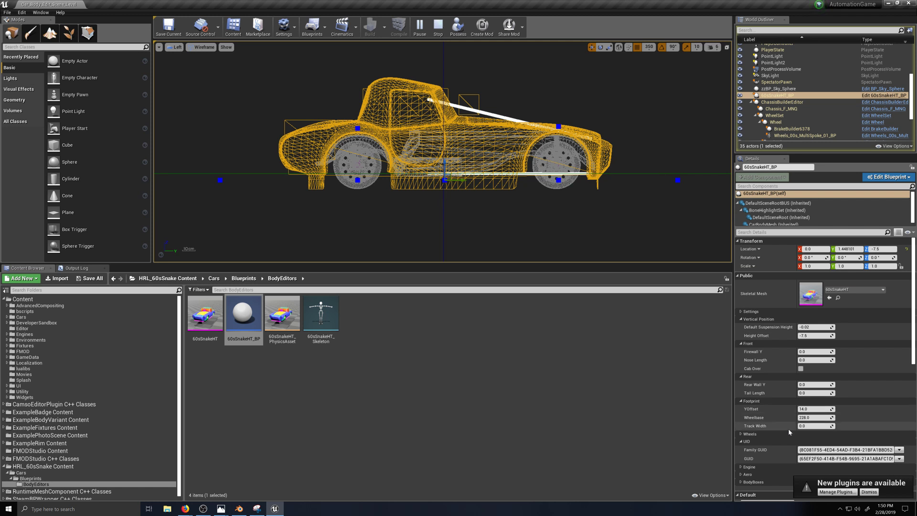
left_click(805, 425)
key("Return")
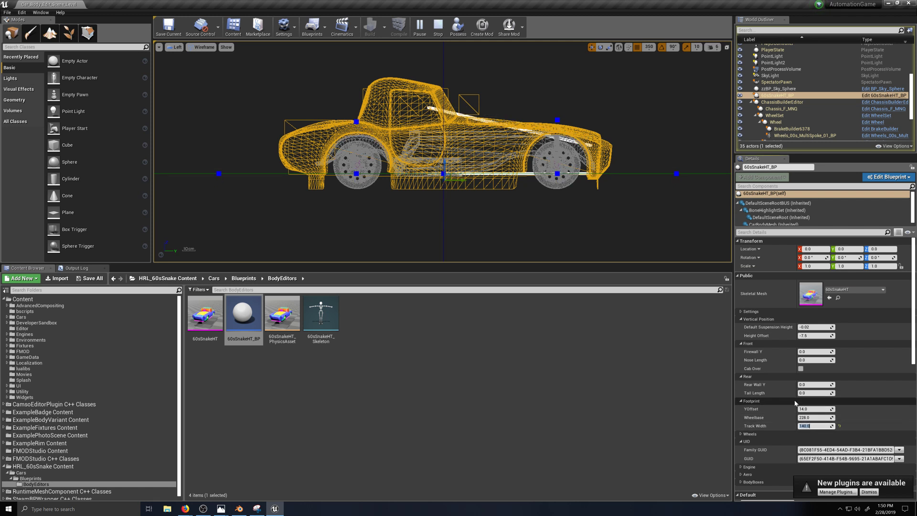
left_click(807, 392)
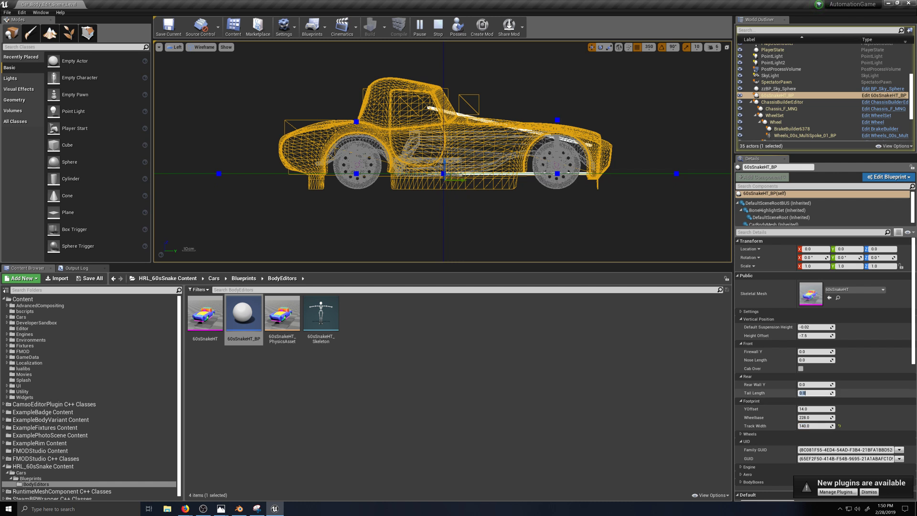
type("20")
key("Return")
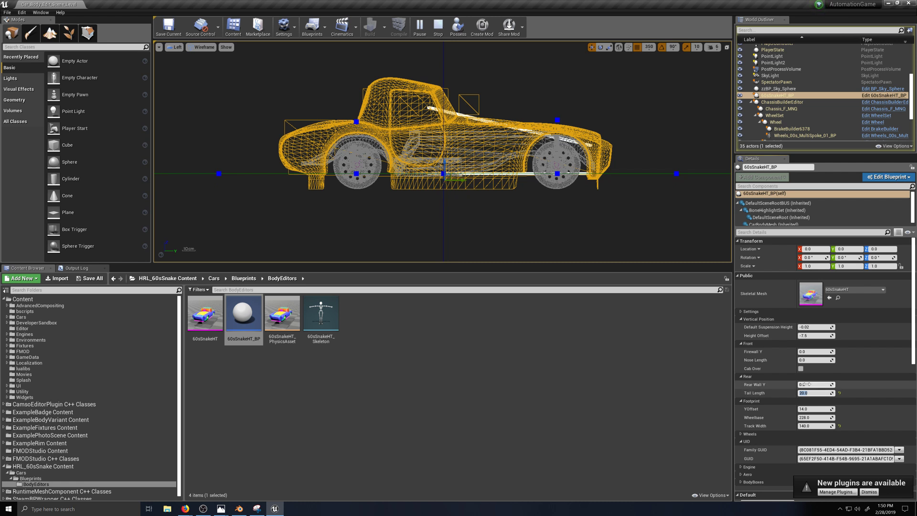
Set the hardtop body's Nose Length to -15 and adjust Firewall Y, trying 65 and settling on 70.
left_click(805, 360)
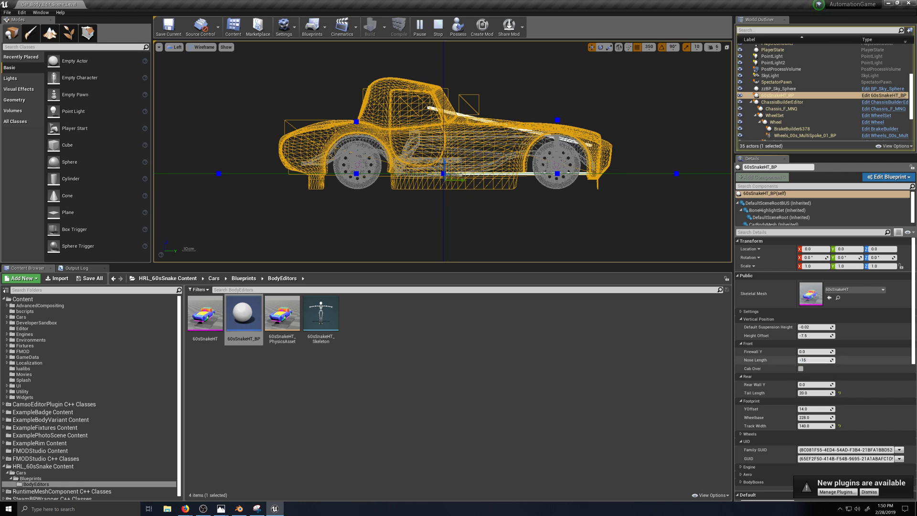
left_click(806, 352)
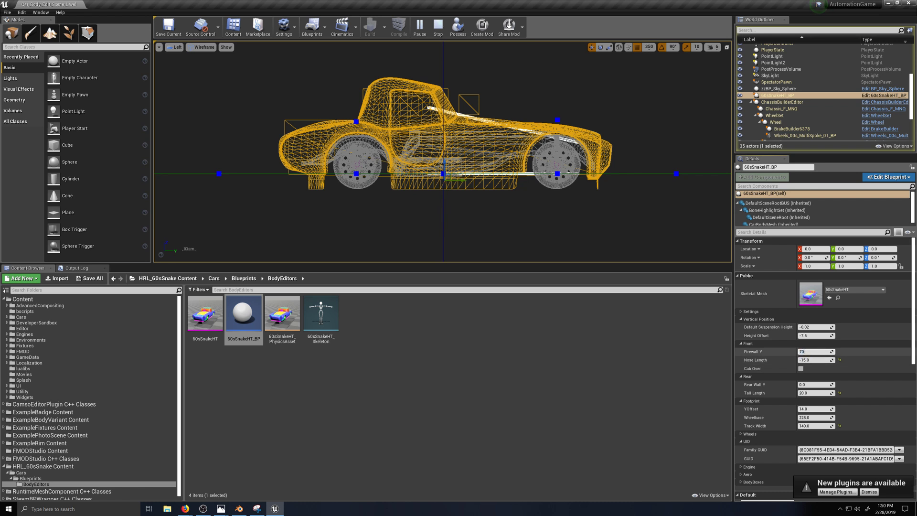
type("70")
key("Return")
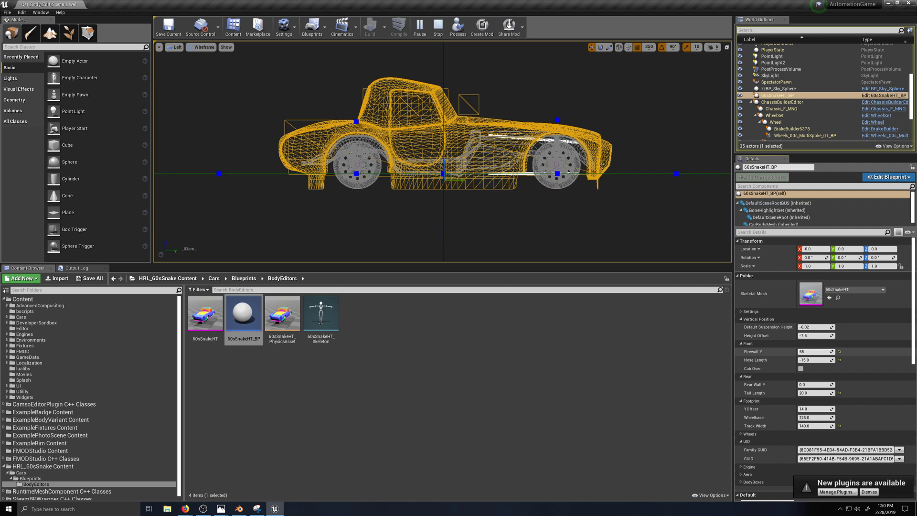
type("65")
key("Return")
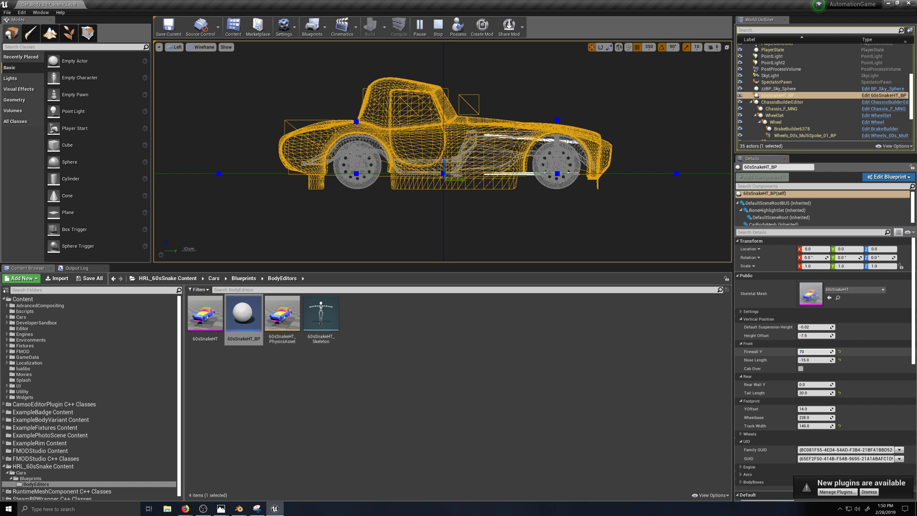
type("70")
key("Return")
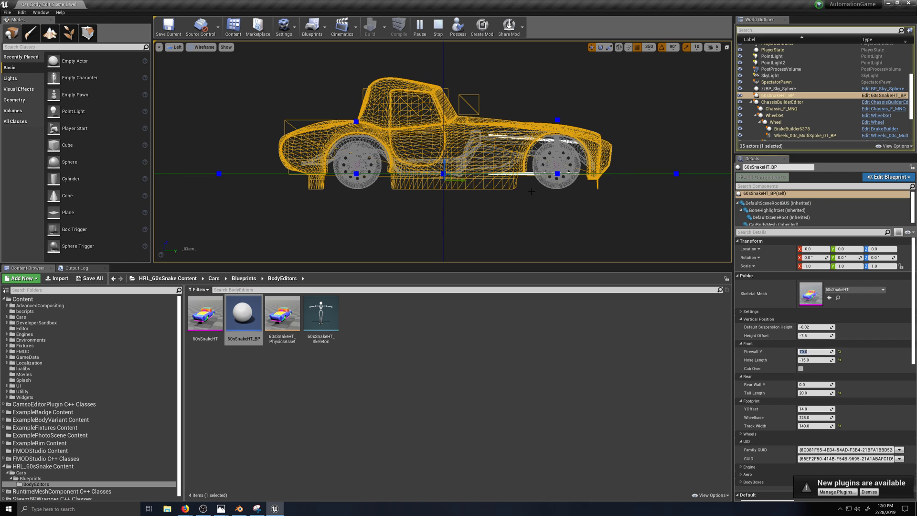
Apply the hardtop body's changed properties to the 60sSnakeHT_BP blueprint and save the asset.
left_click(855, 216)
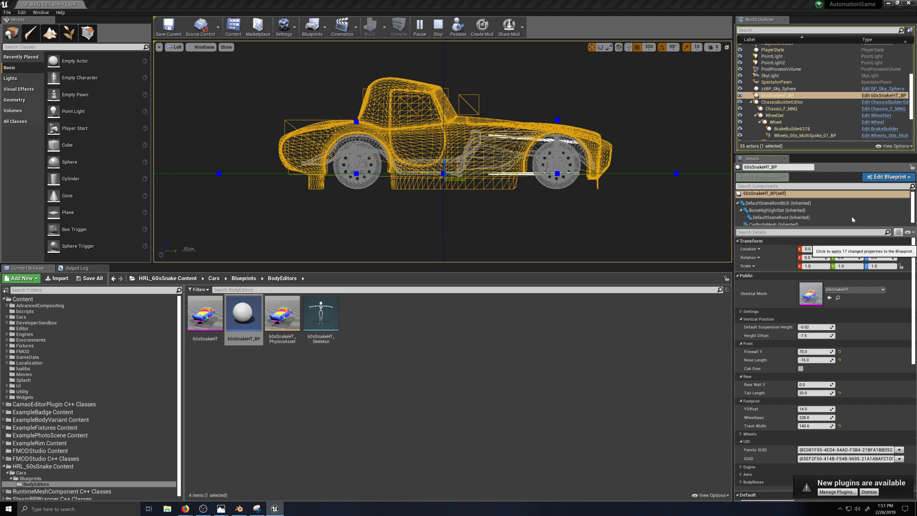
left_click(240, 308)
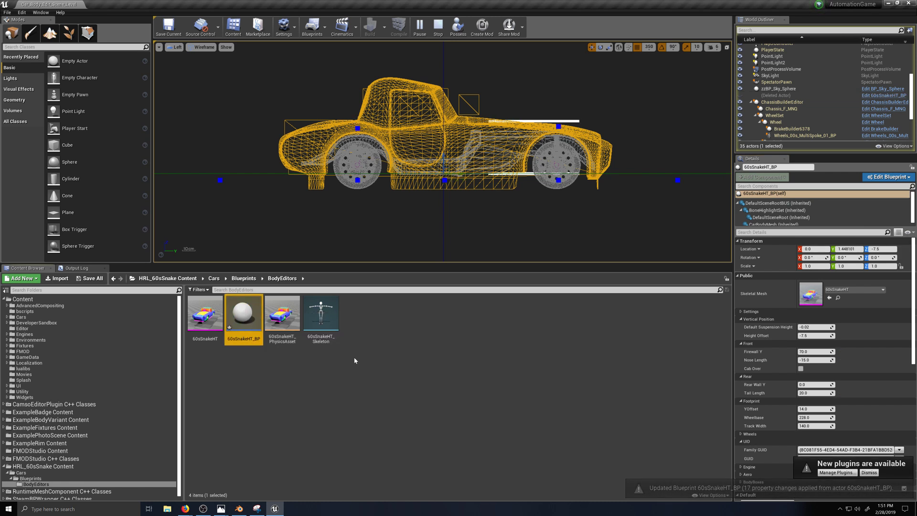
Inspect the car's front end closely in the Front view, first in Wireframe and again in Lit mode.
left_click(175, 47)
left_click(191, 105)
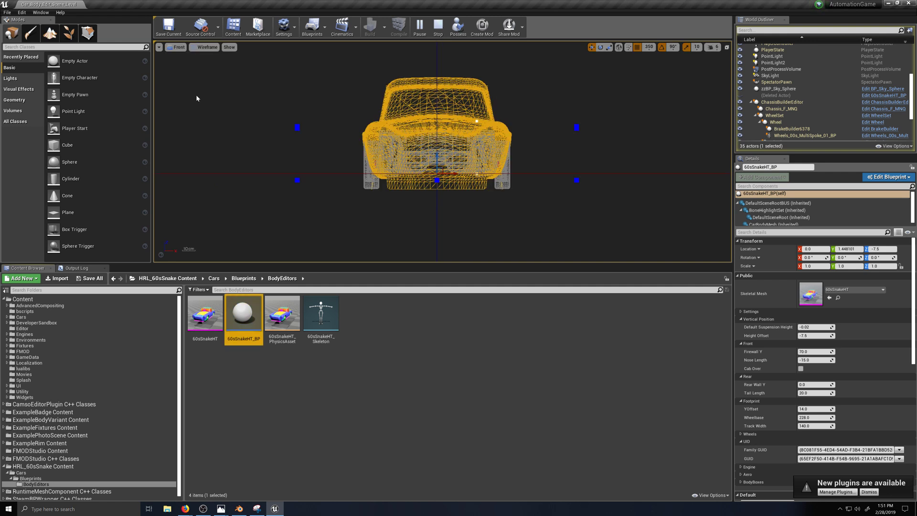
scroll(468, 188, "up", 1)
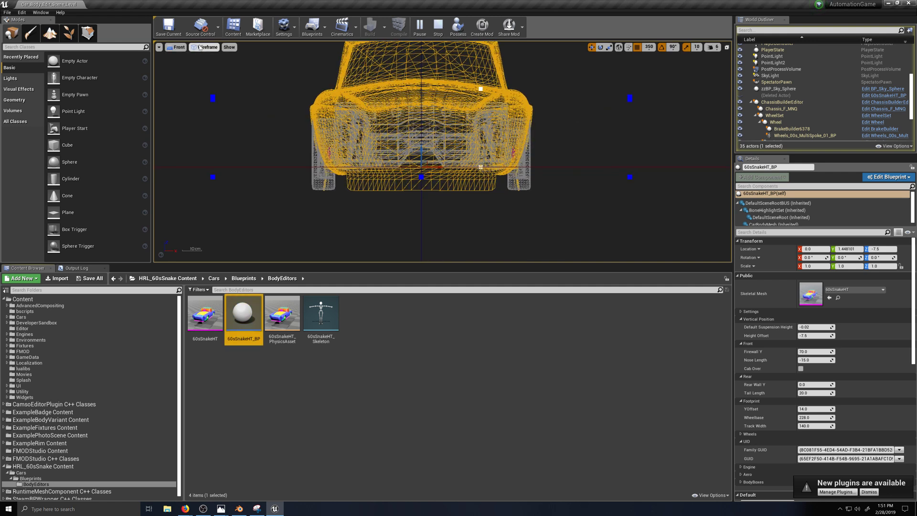
left_click(204, 46)
left_click(205, 62)
Return to the Lit Perspective view and examine how the wheels sit in the hardtop body's arches.
left_click(175, 47)
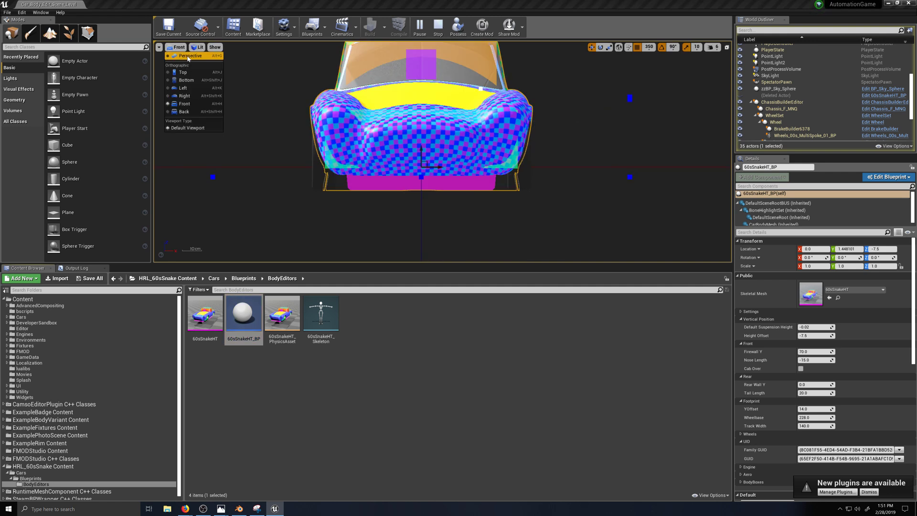
left_click(191, 57)
left_click(217, 47)
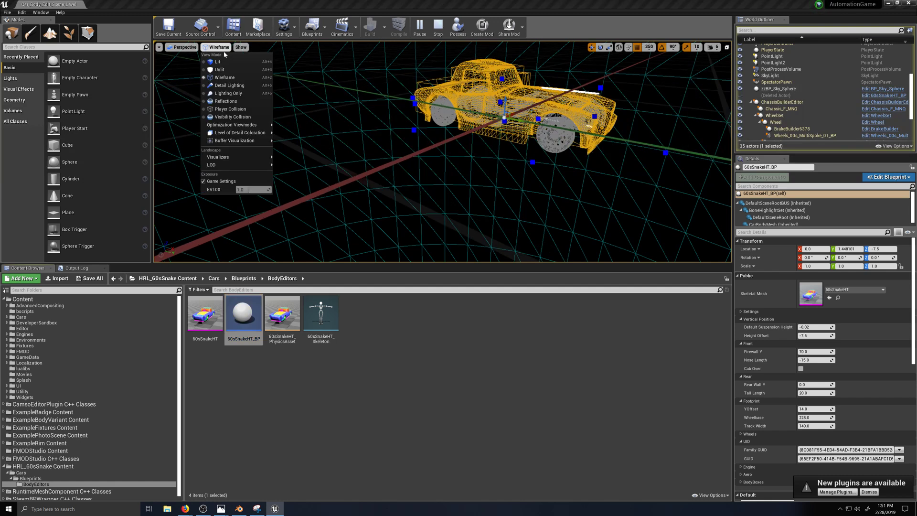
left_click(208, 62)
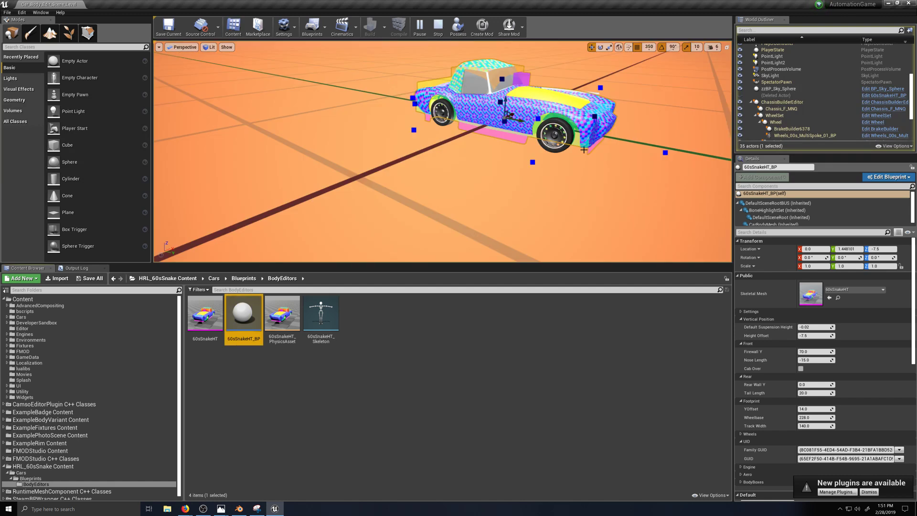
right_click_drag(582, 152, 550, 168)
scroll(564, 172, "up", 5)
scroll(558, 180, "up", 3)
scroll(556, 177, "up", 5)
scroll(556, 177, "down", 5)
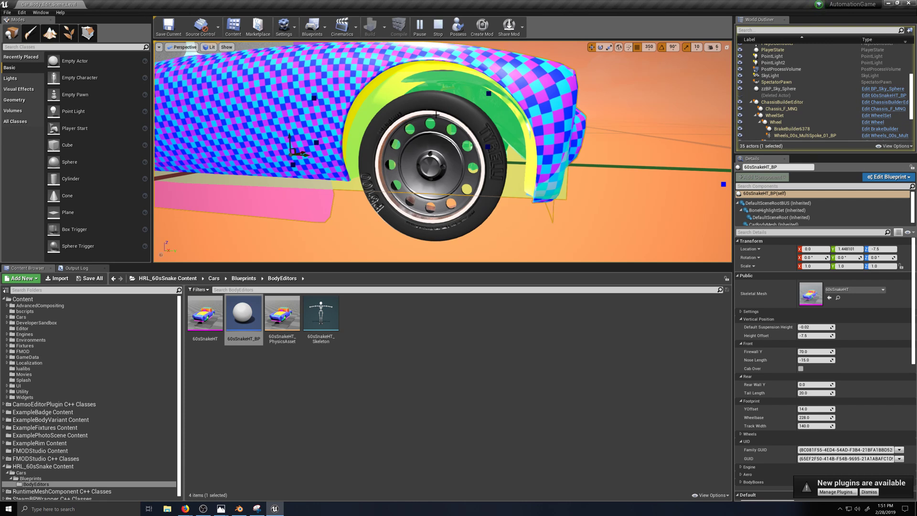
scroll(436, 116, "down", 4)
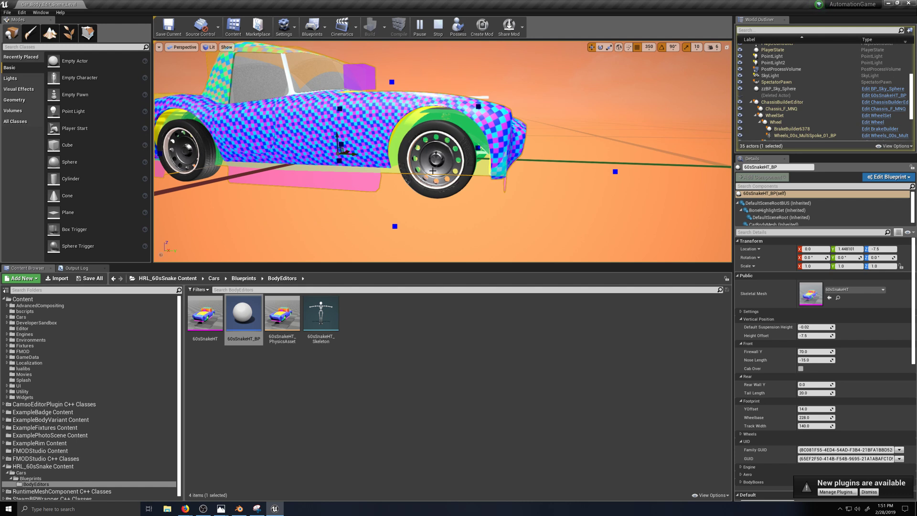
scroll(456, 145, "up", 5)
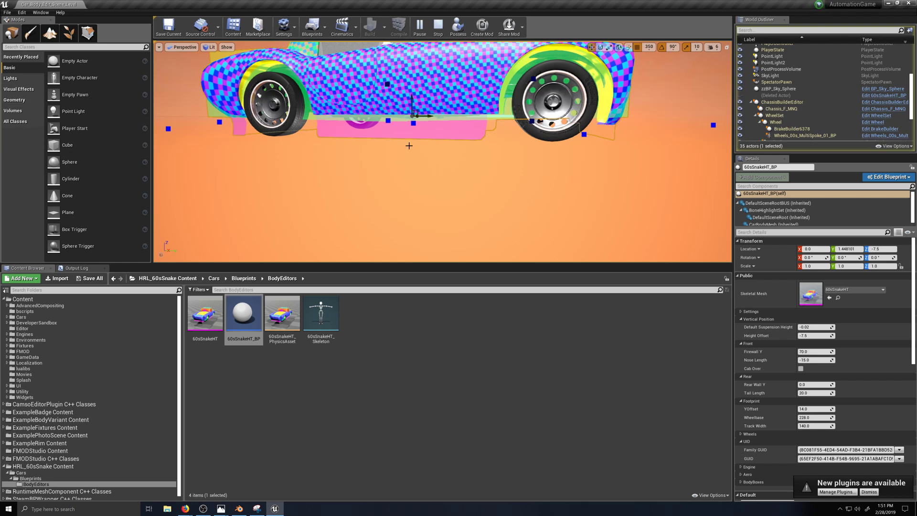
Examine the car's full side profile and wheel placement in the orthographic Left view.
left_click(208, 47)
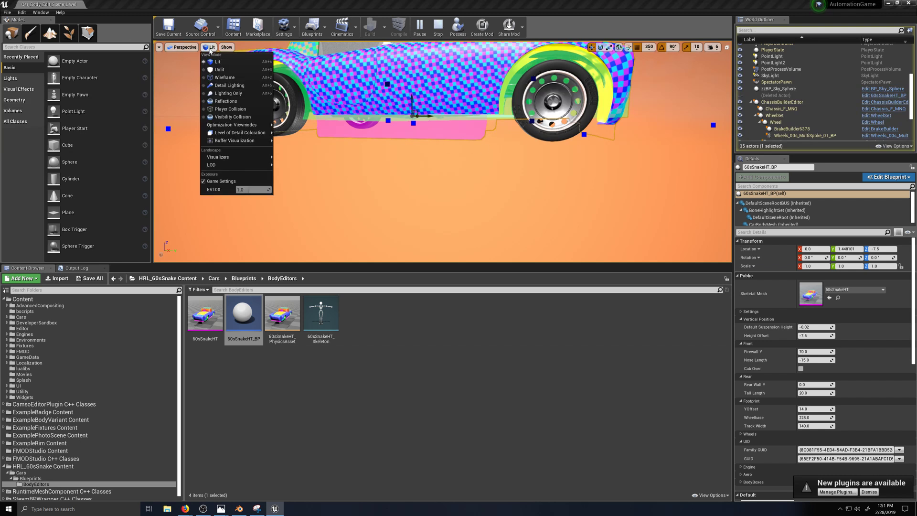
left_click(225, 77)
left_click(183, 46)
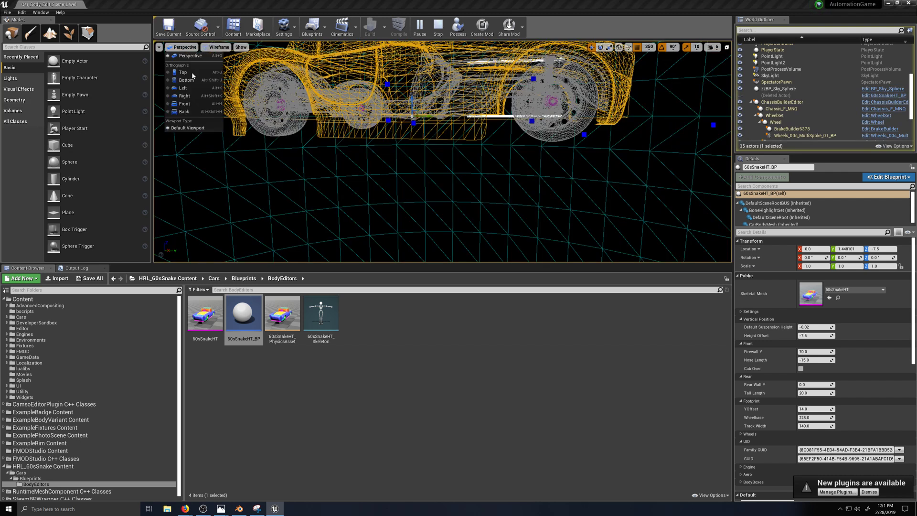
left_click(183, 88)
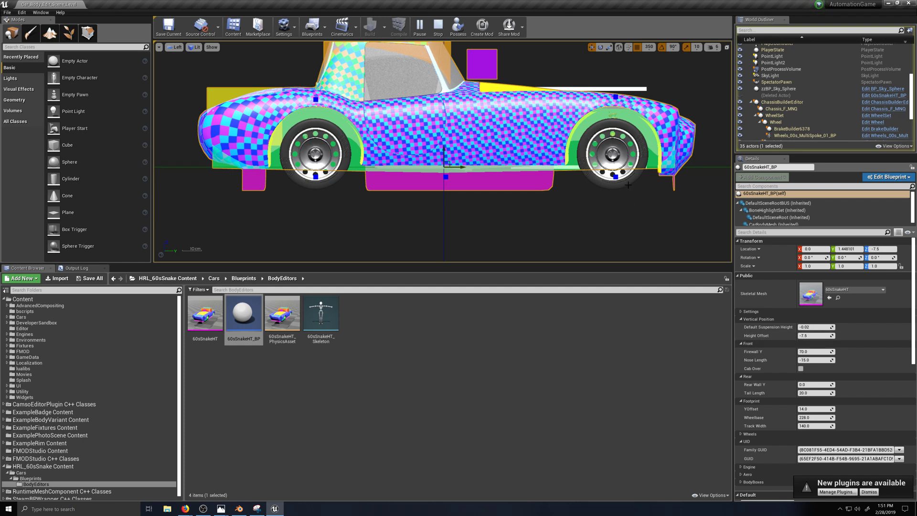
scroll(629, 184, "down", 3)
scroll(628, 185, "up", 2)
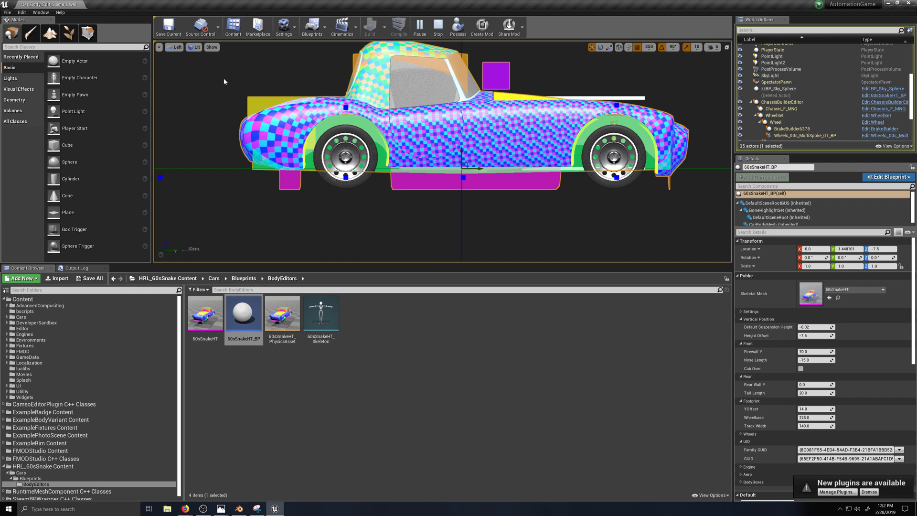
Show the car from the front in the Lit Perspective view.
left_click(181, 49)
left_click(188, 57)
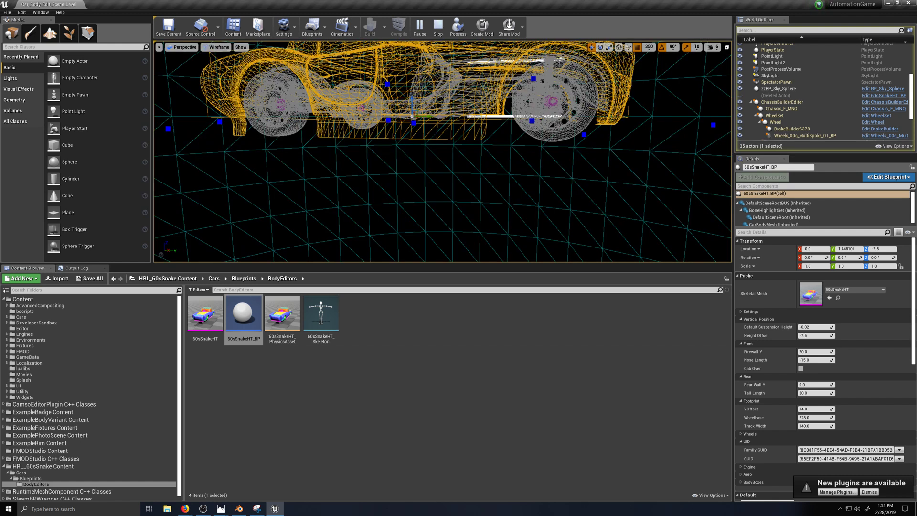
left_click(217, 47)
left_click(220, 63)
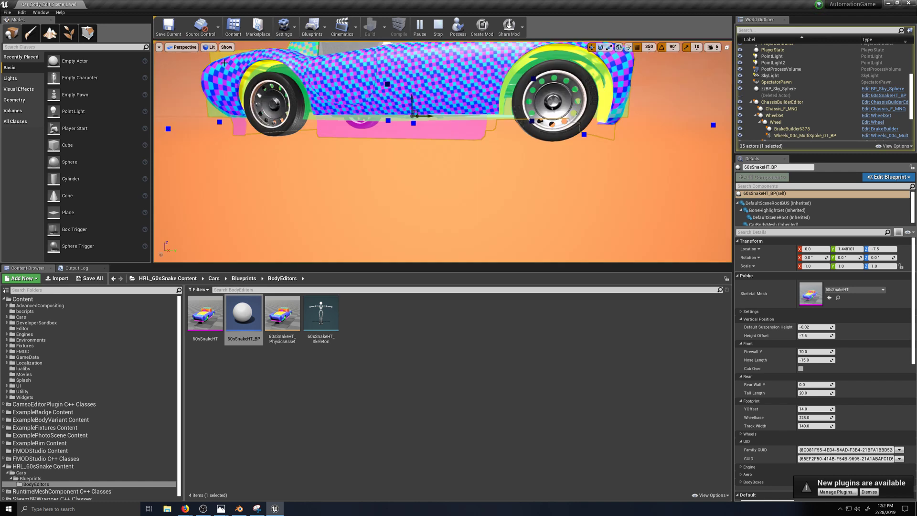
right_click_drag(479, 210, 499, 198)
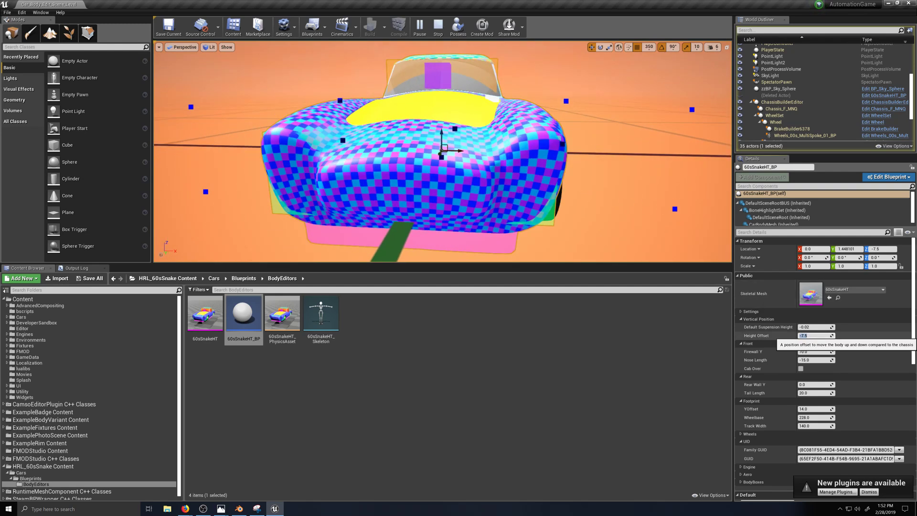
Try Height Offset values of -8.5, -9.5 and -8 on the hardtop body, restoring it to -7.5.
left_click(815, 336)
type("-8.5")
key("Return")
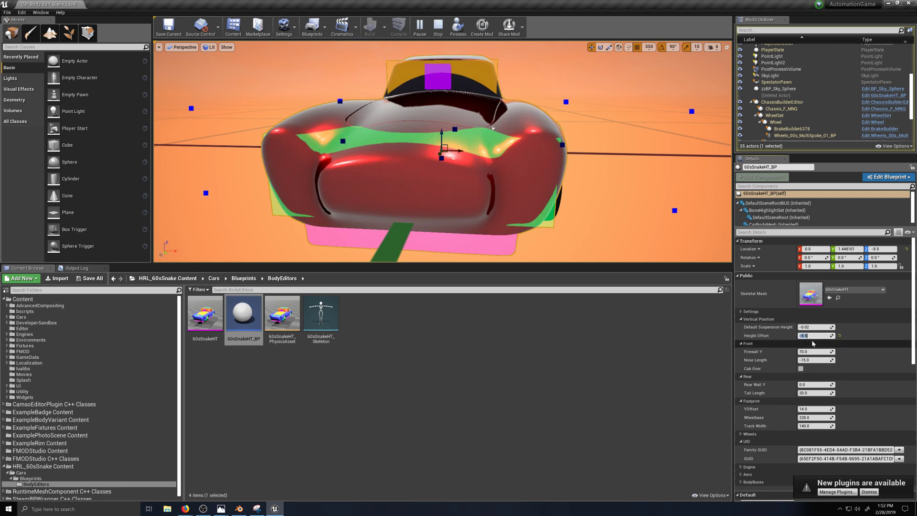
type("-")
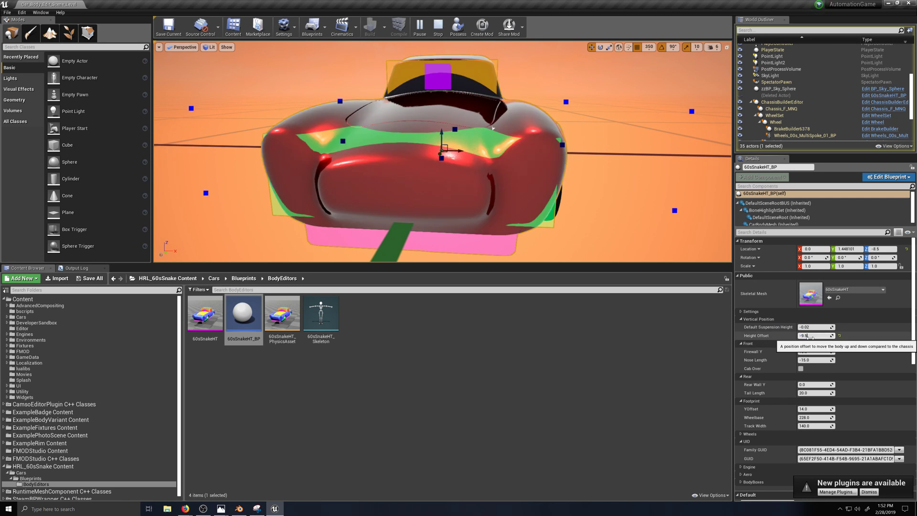
type("9.5")
key("Return")
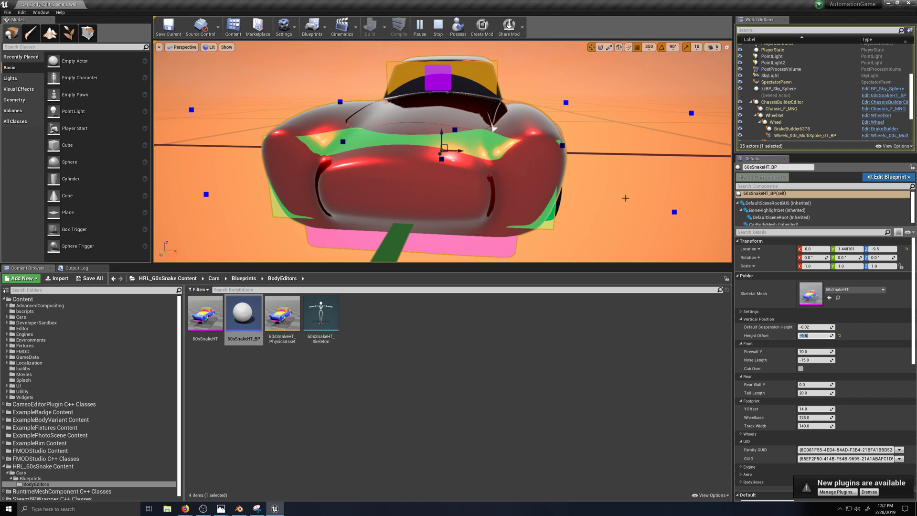
type("-8.5")
key("Return")
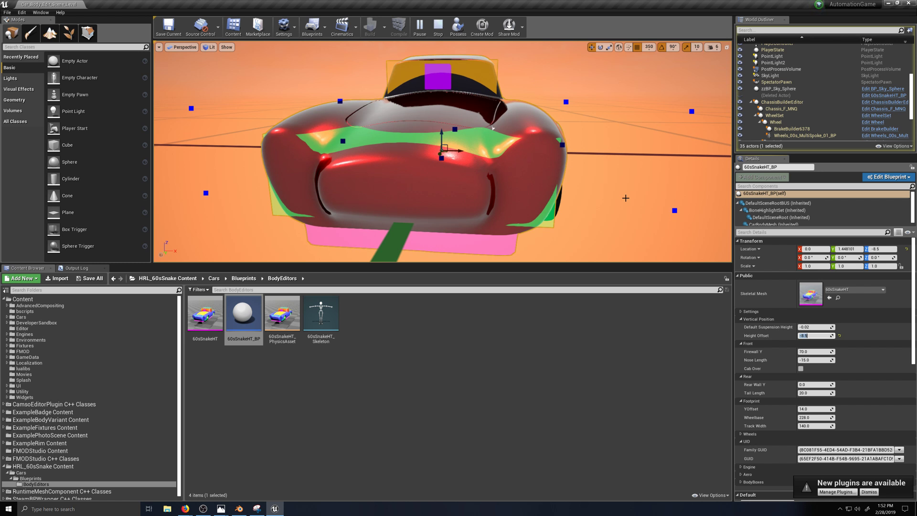
type("-8")
key("Return")
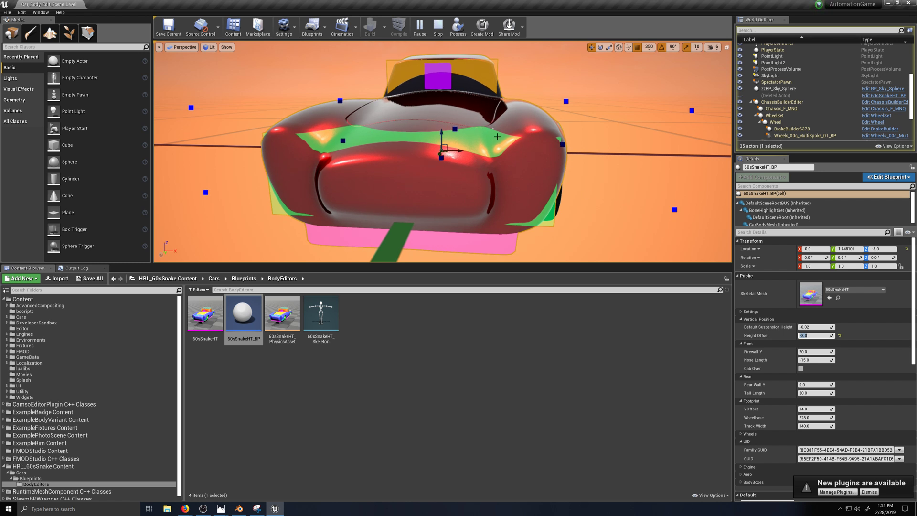
type("-")
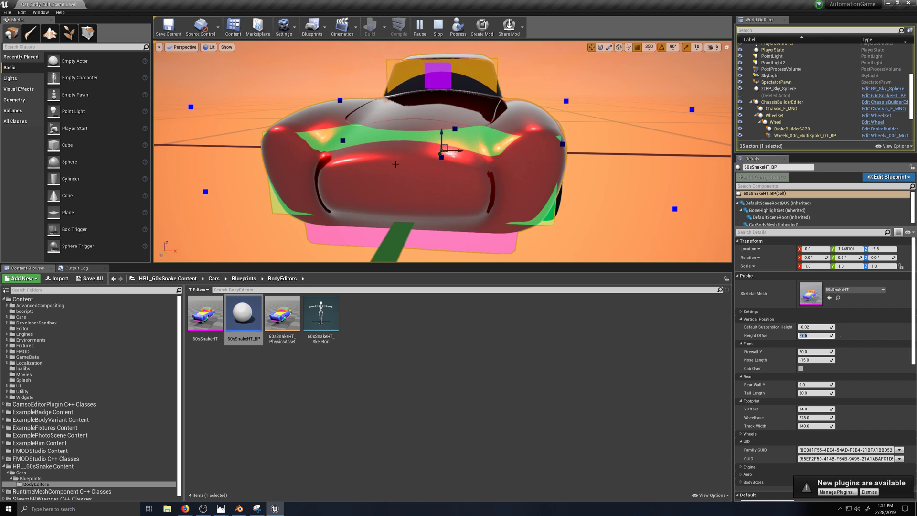
key("Return")
Set the hardtop body's footprint Track Width to 145.
right_click_drag(392, 164, 399, 166)
key("a")
mouse_move(400, 166)
middle_mouse_down()
mouse_move(426, 166)
mouse_move(414, 168)
middle_mouse_up()
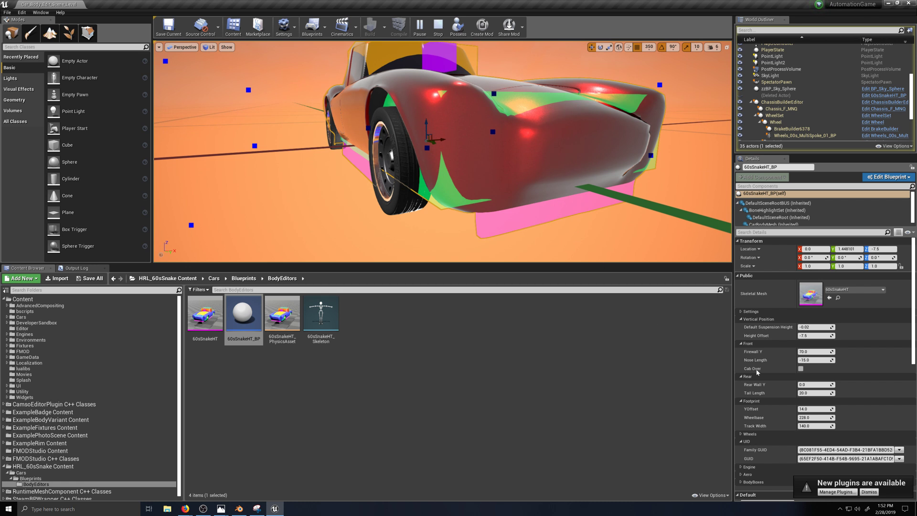
left_click(814, 426)
type("145")
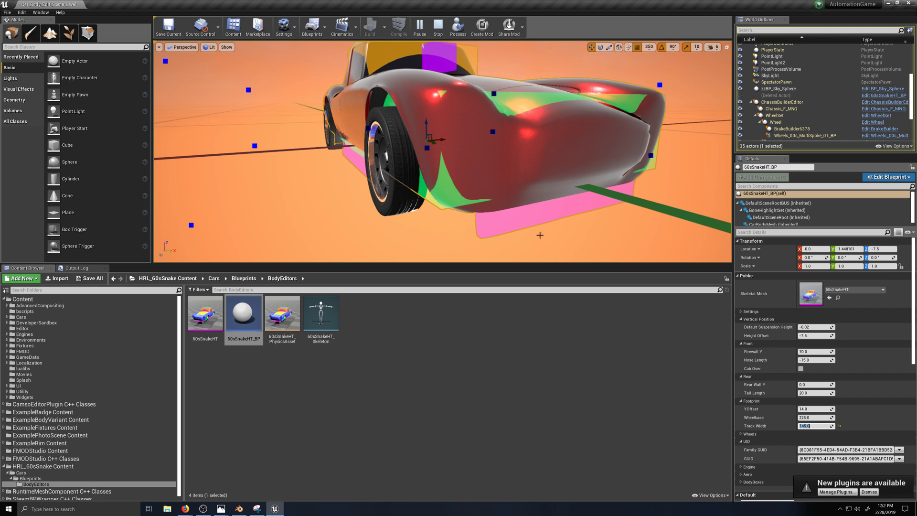
key("Return")
Adjust the hardtop body's Height Offset, trying -8 and -8.5 and settling on -8.
right_click_drag(459, 169, 459, 169)
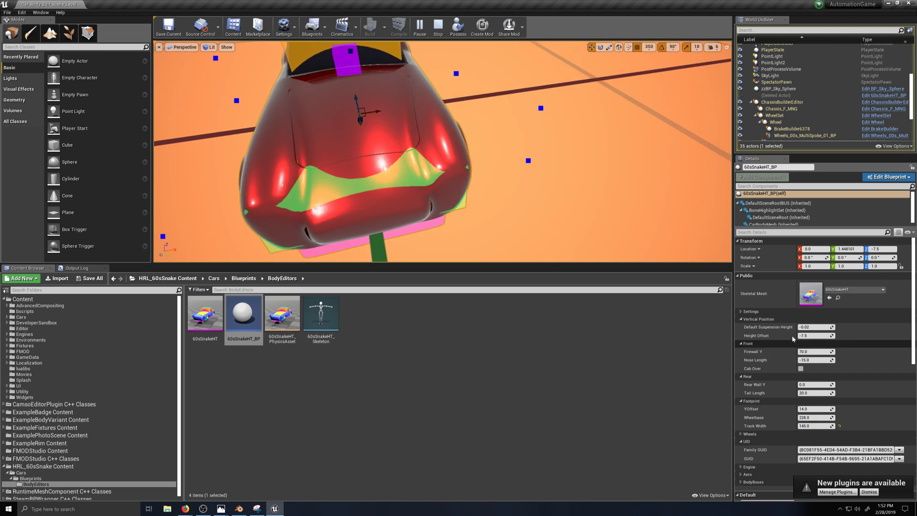
left_click(811, 336)
type("-8")
key("Return")
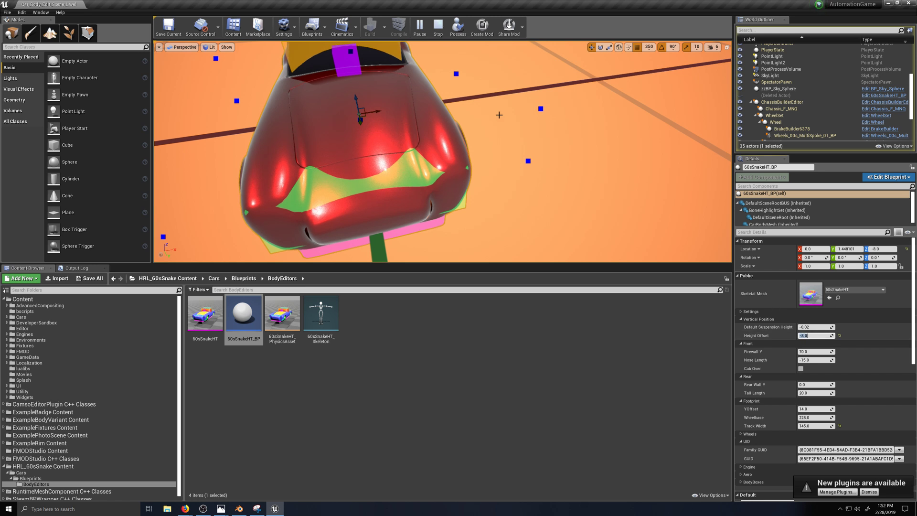
type("-8.5")
key("Return")
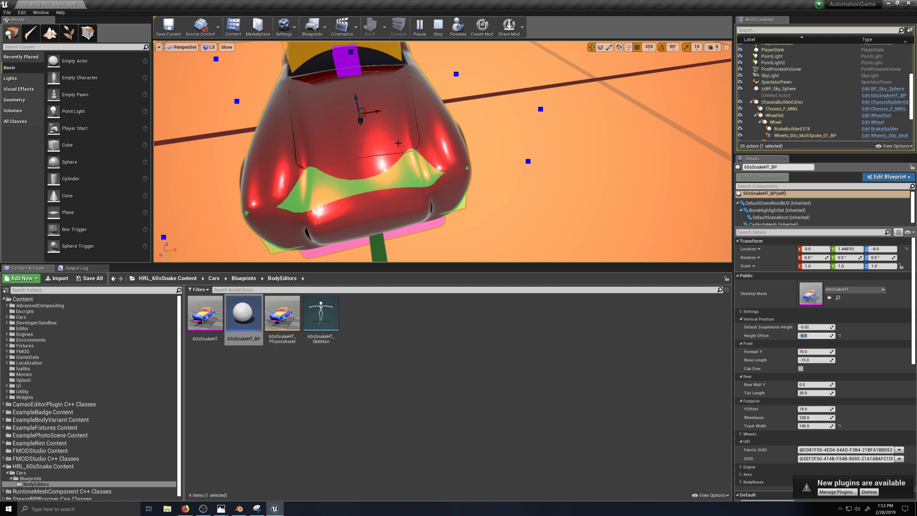
mouse_move(398, 143)
right_mouse_down()
mouse_move(383, 125)
mouse_move(399, 142)
mouse_move(400, 130)
right_mouse_up()
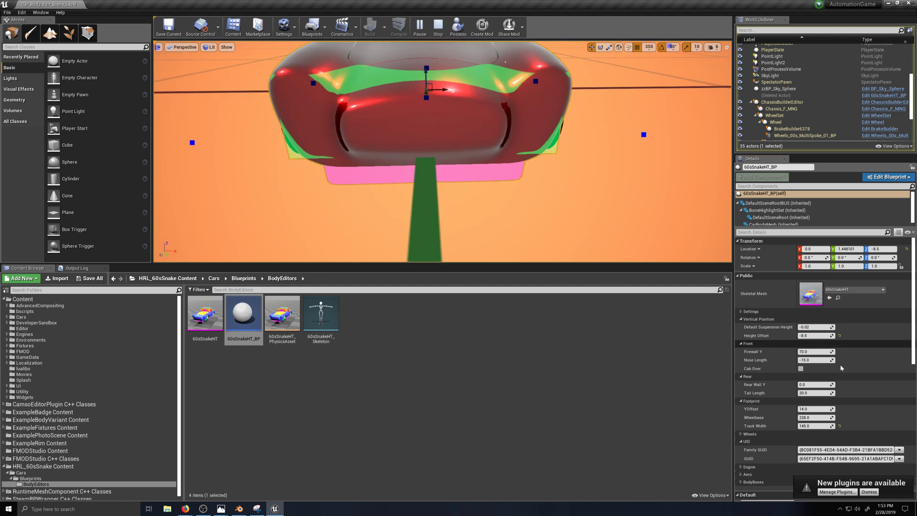
left_click(807, 336)
type("-8")
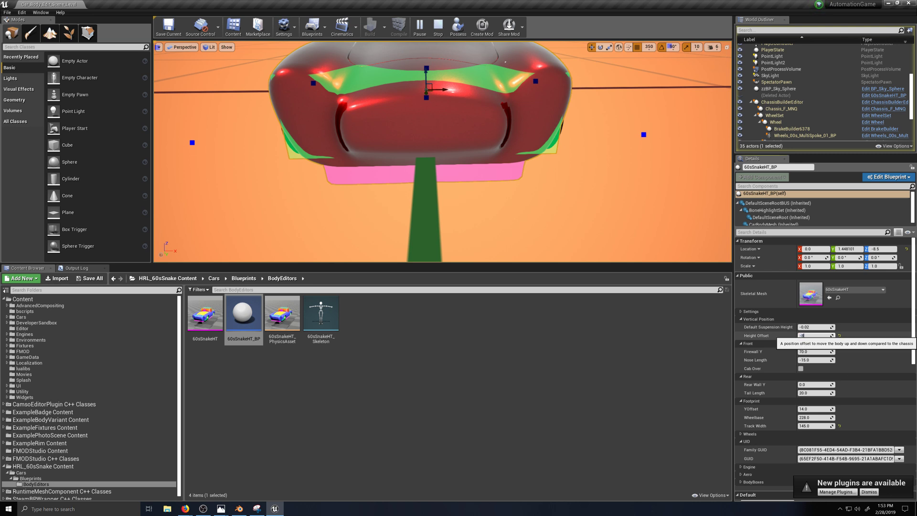
key("Return")
Apply the hardtop body's changed instance properties to the 60sSnakeHT_BP blueprint.
scroll(535, 230, "down", 3)
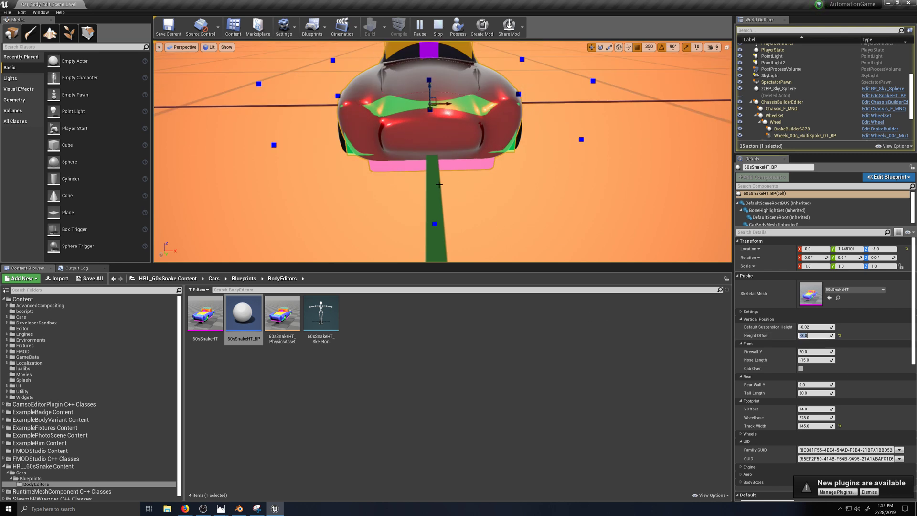
right_click_drag(439, 184, 438, 183)
key("a")
left_click(889, 177)
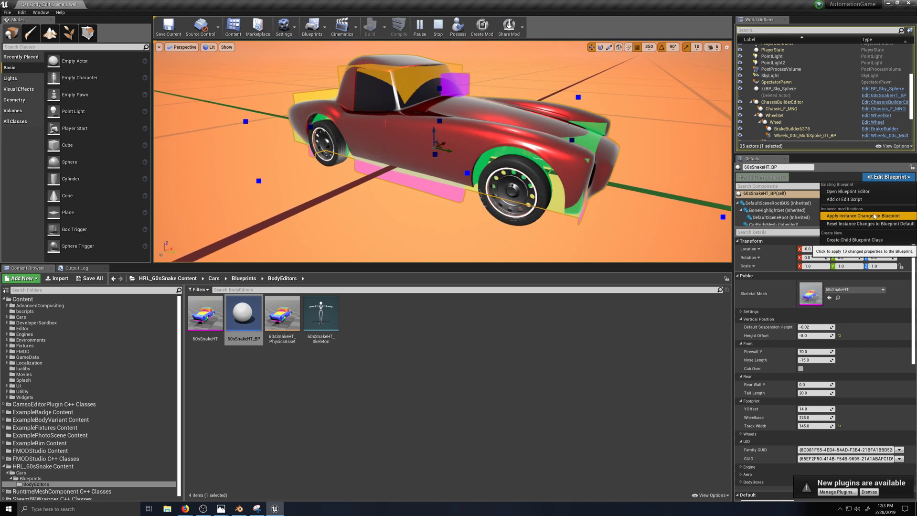
left_click(846, 218)
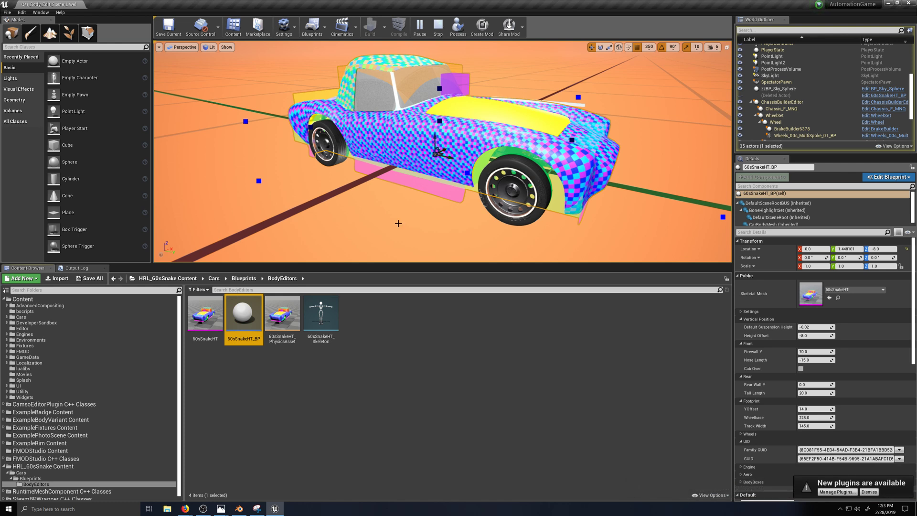
Show the car in the Left view and set the hardtop body's Default Suspension Height to 5.
scroll(396, 211, "down", 3)
right_click_drag(397, 211, 396, 212)
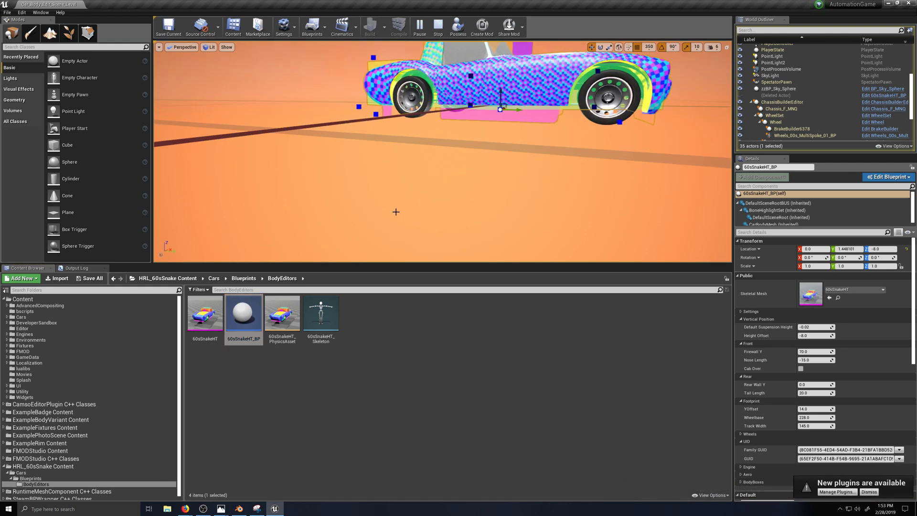
left_click(183, 46)
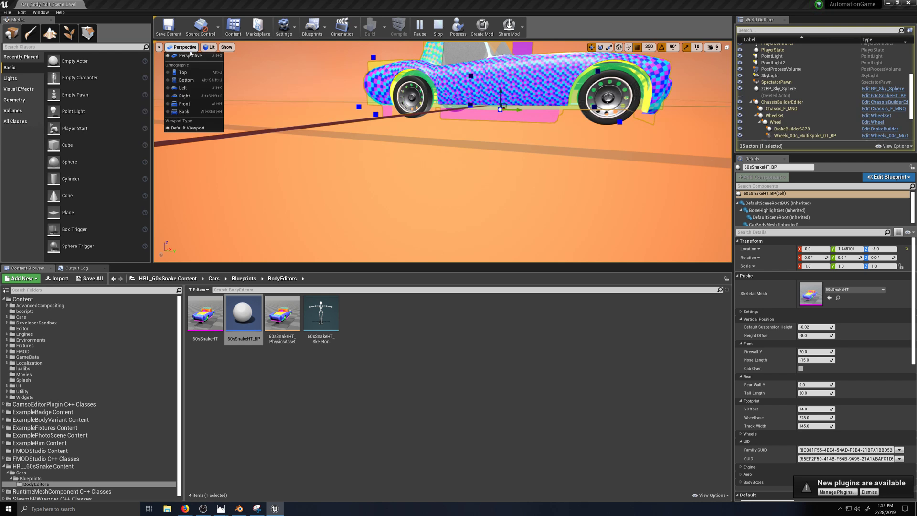
left_click(183, 87)
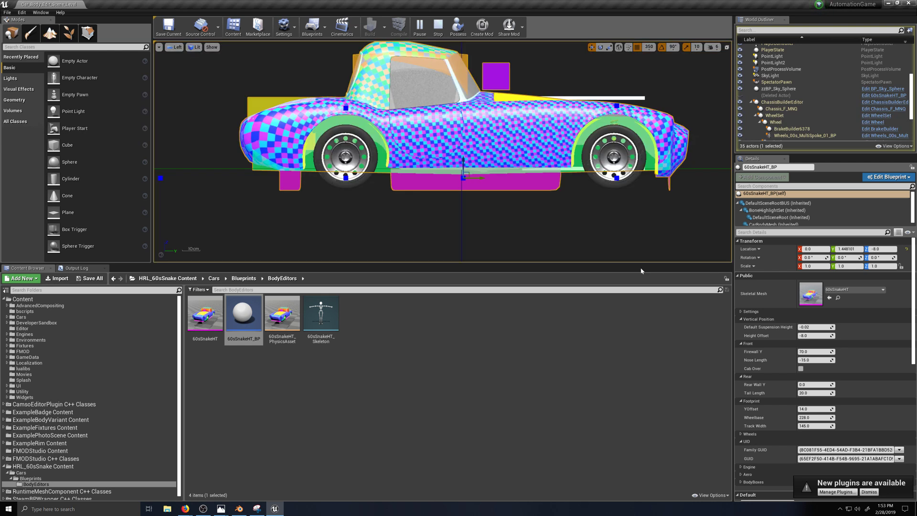
left_click(814, 327)
type("5")
key("Return")
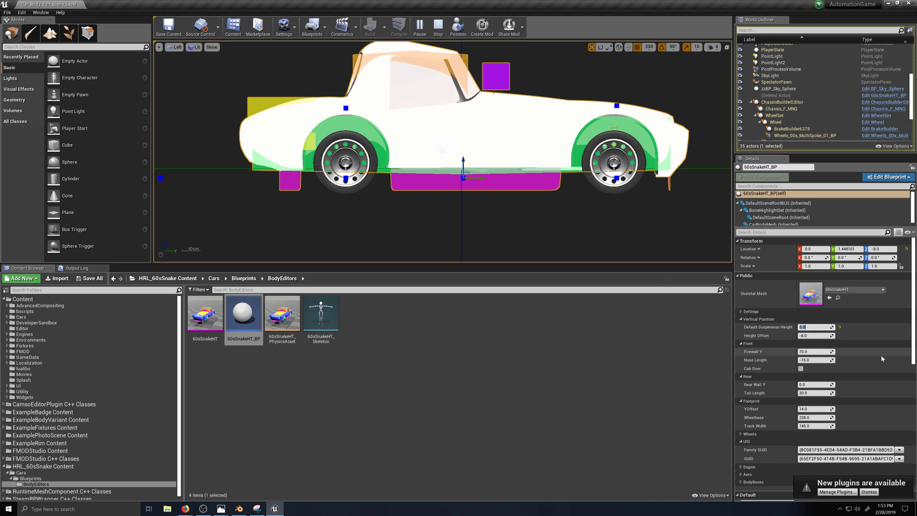
Expand the hardtop body's Wheels properties and set the Default Rim Diameter to 14.
scroll(853, 376, "down", 5)
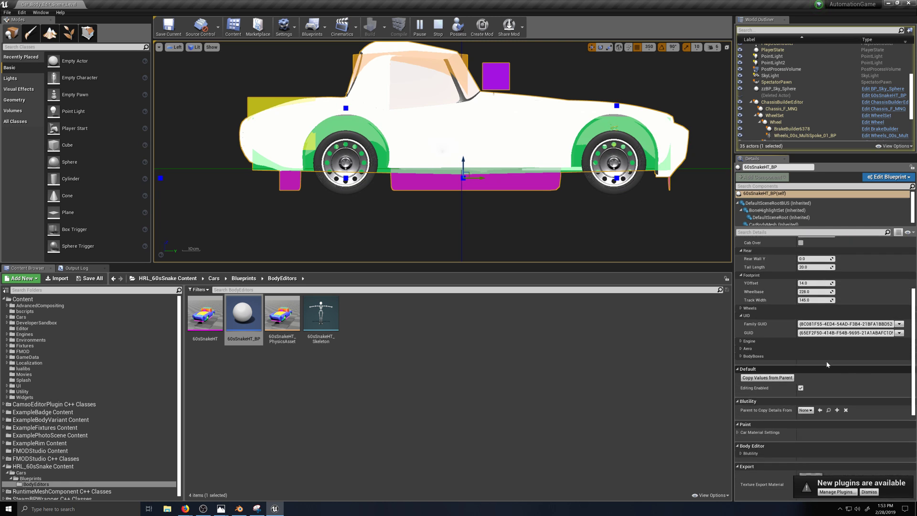
left_click(748, 308)
scroll(763, 330, "down", 1)
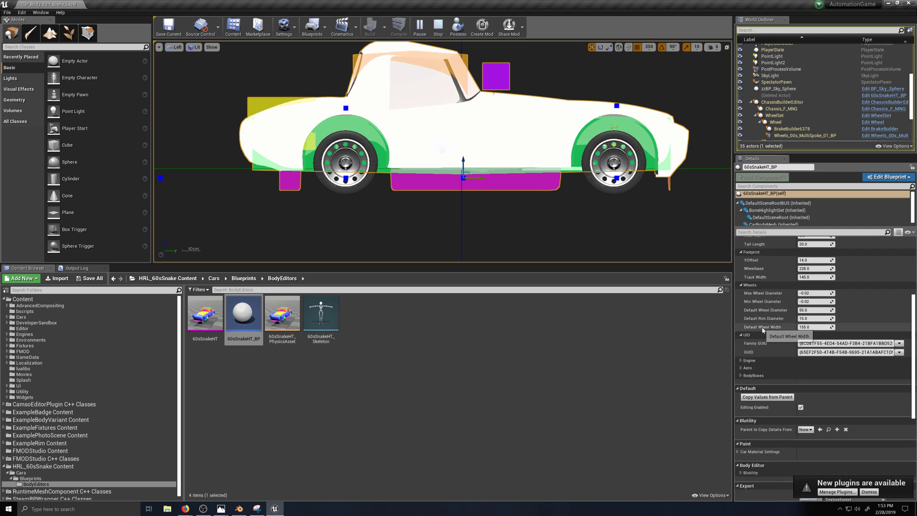
left_click(811, 318)
type("14")
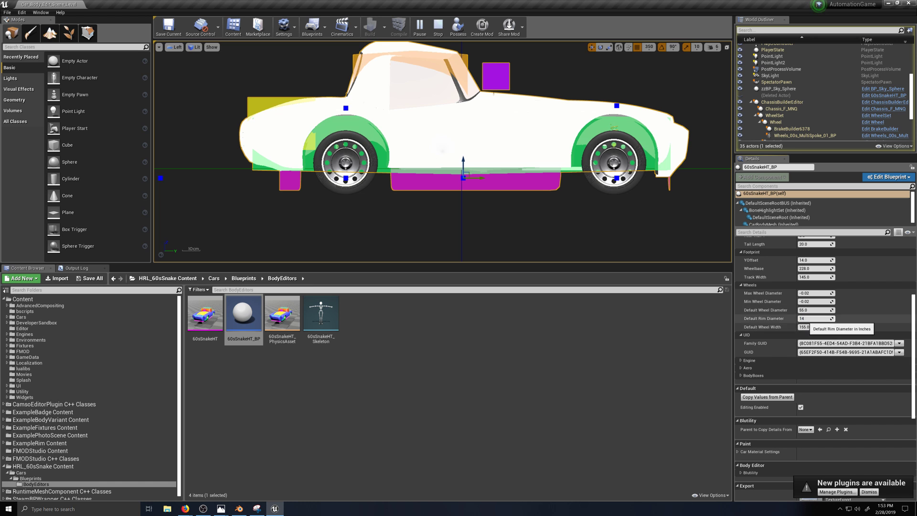
key("Return")
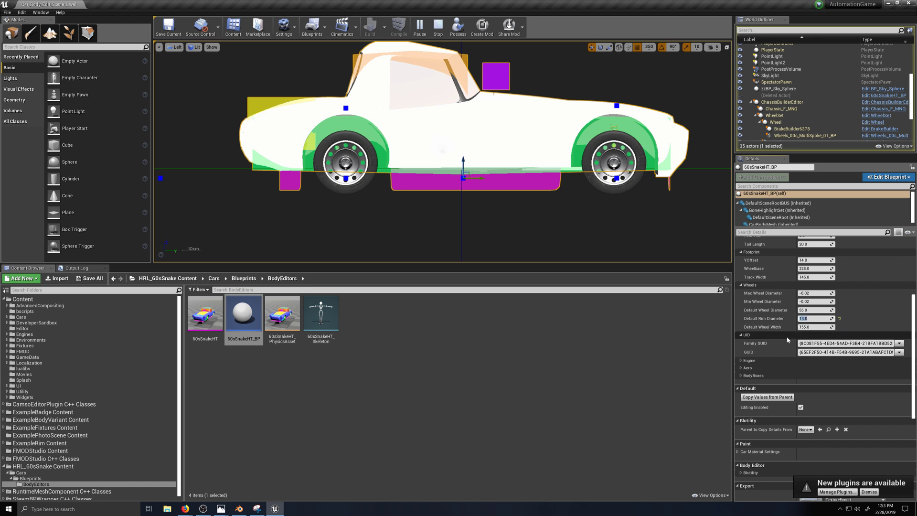
Adjust the hardtop body's Default Wheel Width, settling on 125.
left_click(807, 328)
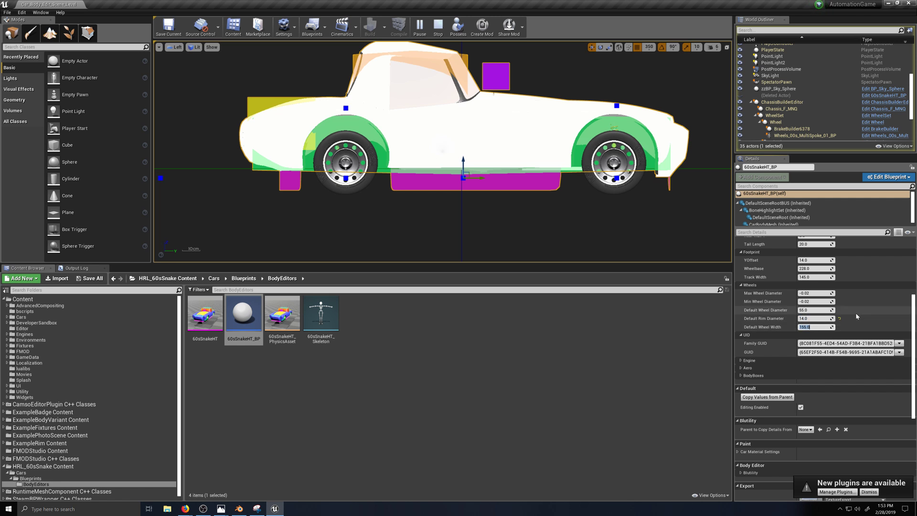
type("1358")
key("Return")
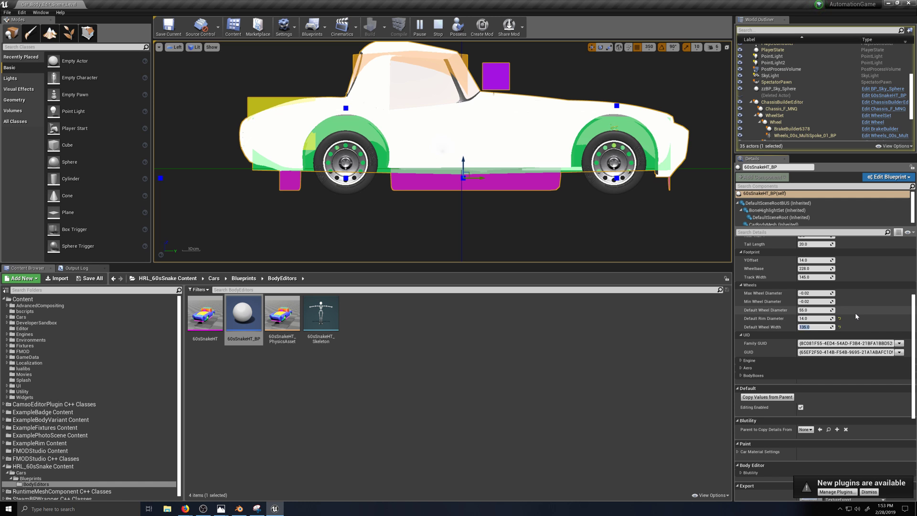
type("125")
key("Return")
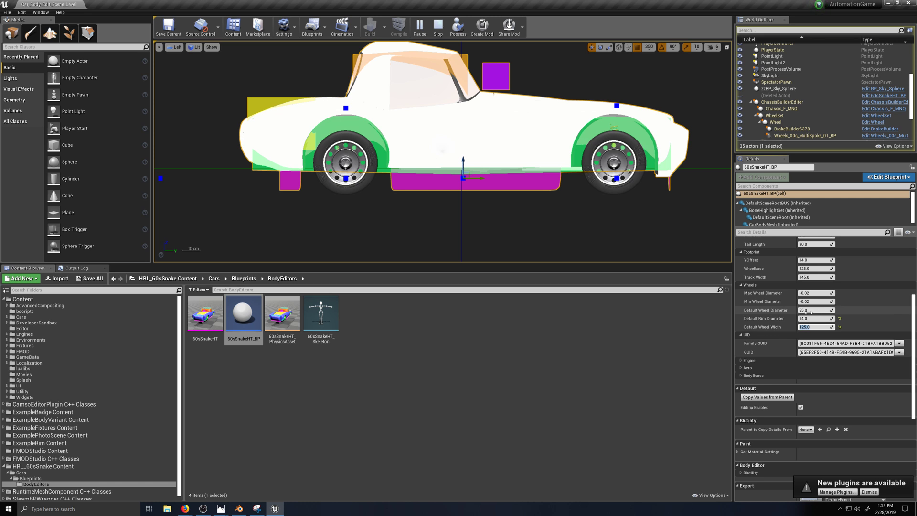
Test Default Wheel Diameter values of 60, 62, 70 and 71 against the arches, and set the Max Wheel Diameter to 70.
left_click(812, 310)
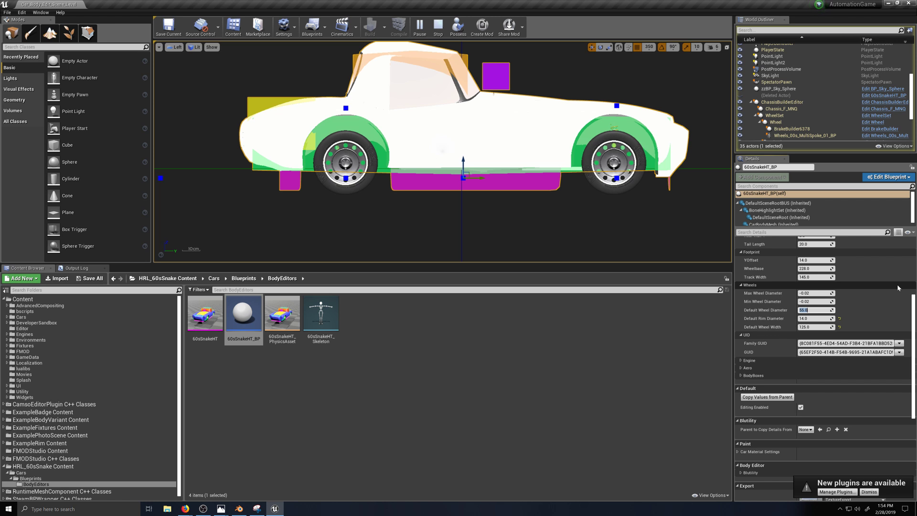
type("60")
key("Return")
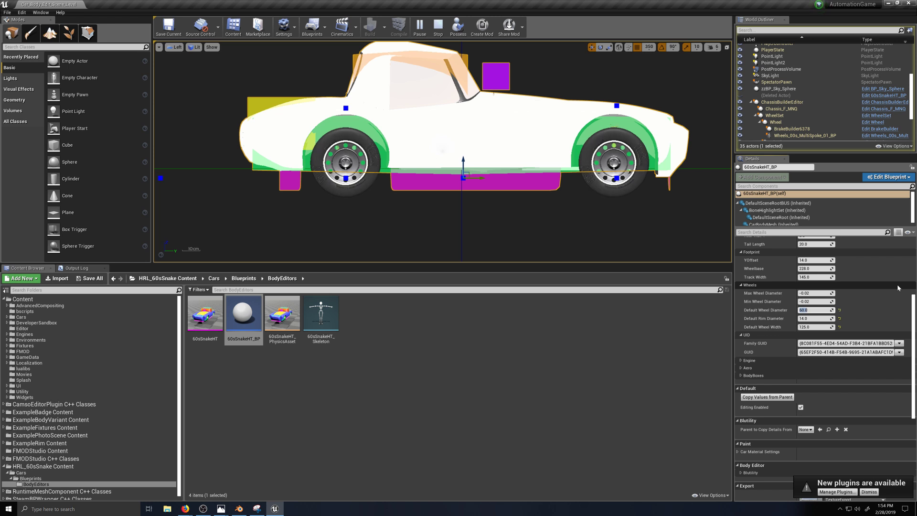
type("62")
key("Return")
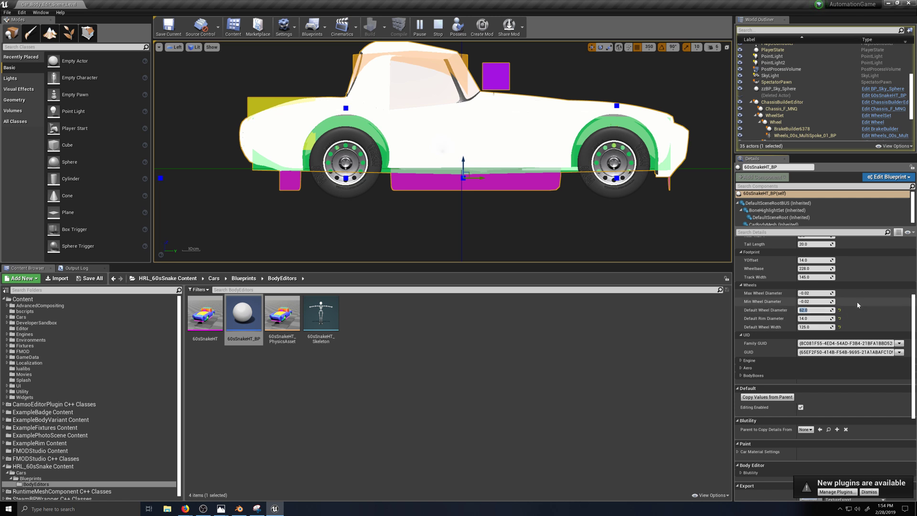
type("70")
key("Return")
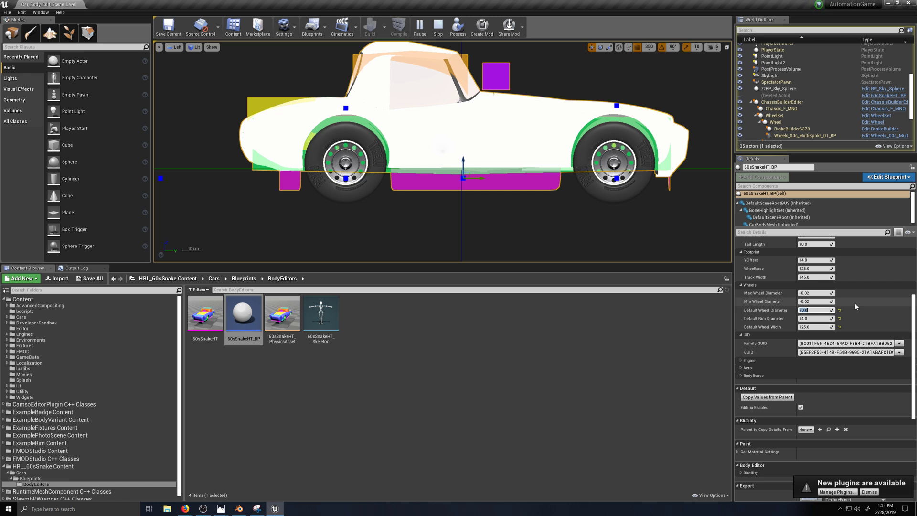
type("71")
key("Return")
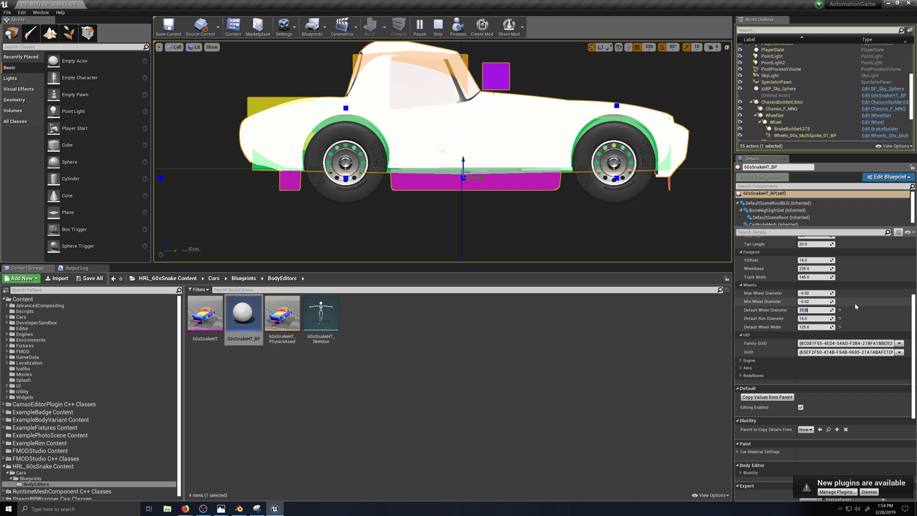
type("7")
key("Return")
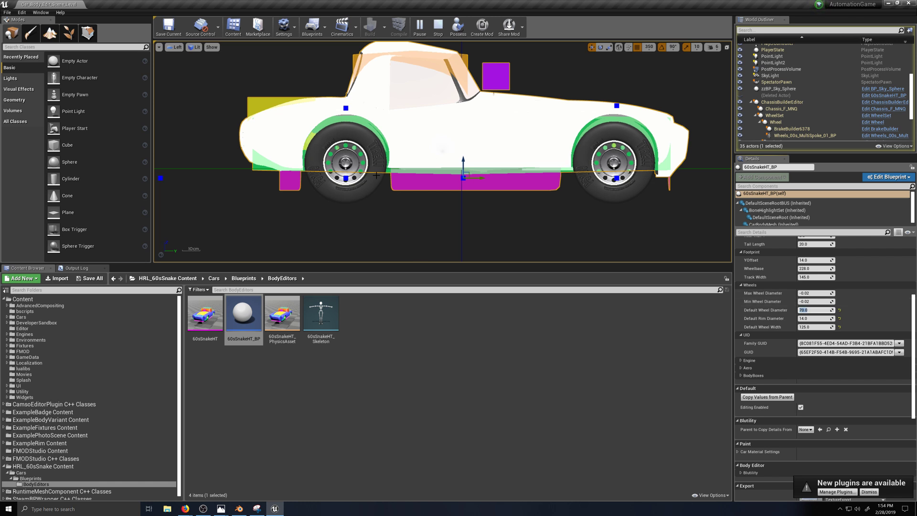
left_click(815, 292)
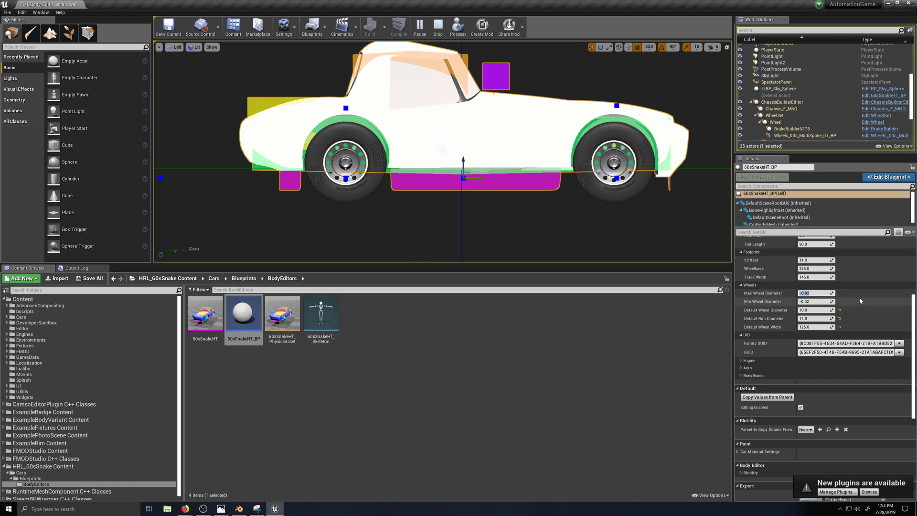
type("70.0")
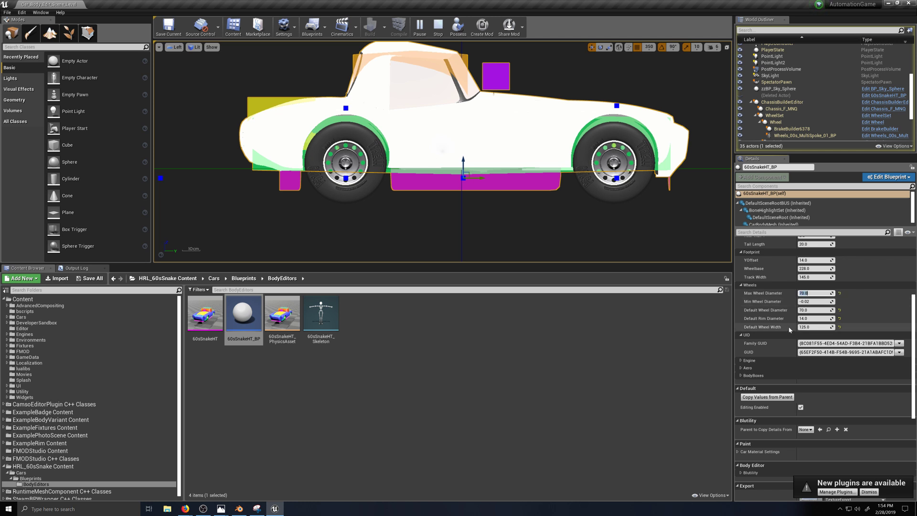
Test smaller Default Wheel Diameter values of 50, 60 and 58, and set the Min Wheel Diameter to 58.
left_click(815, 310)
type("50")
key("Return")
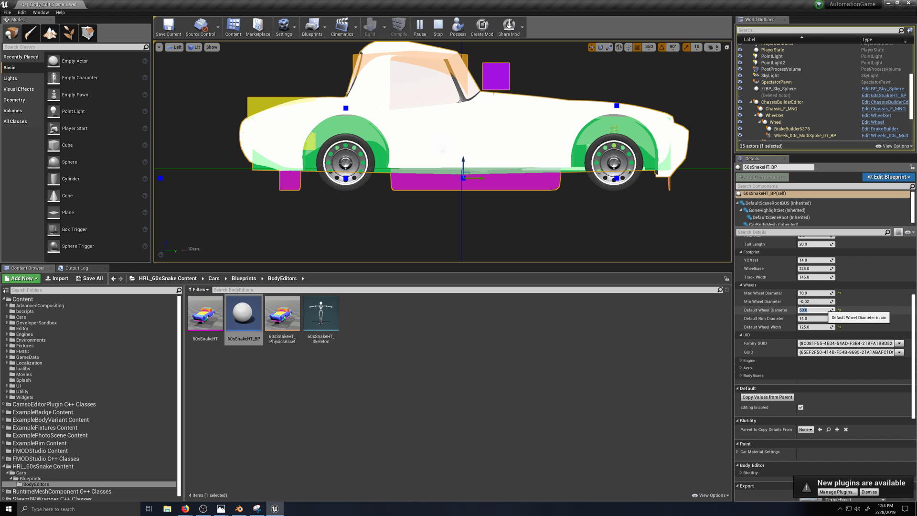
type("60")
key("Return")
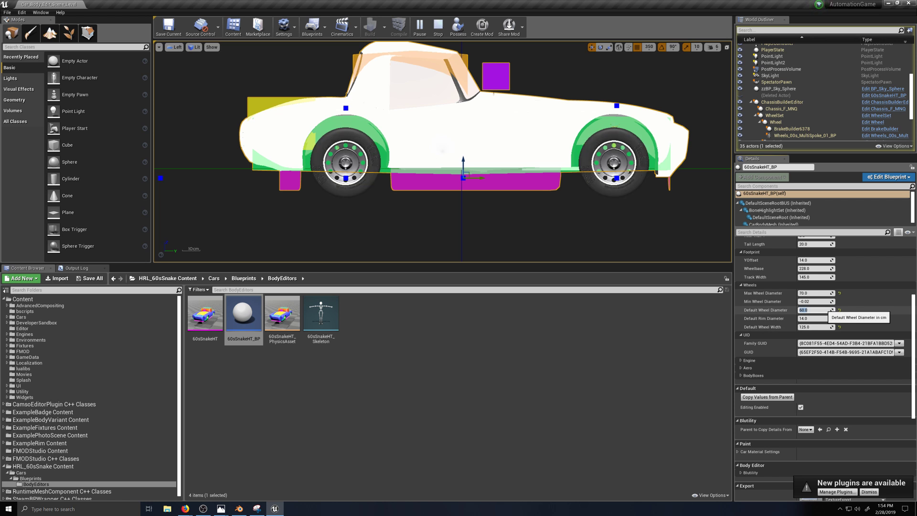
type("58")
key("Return")
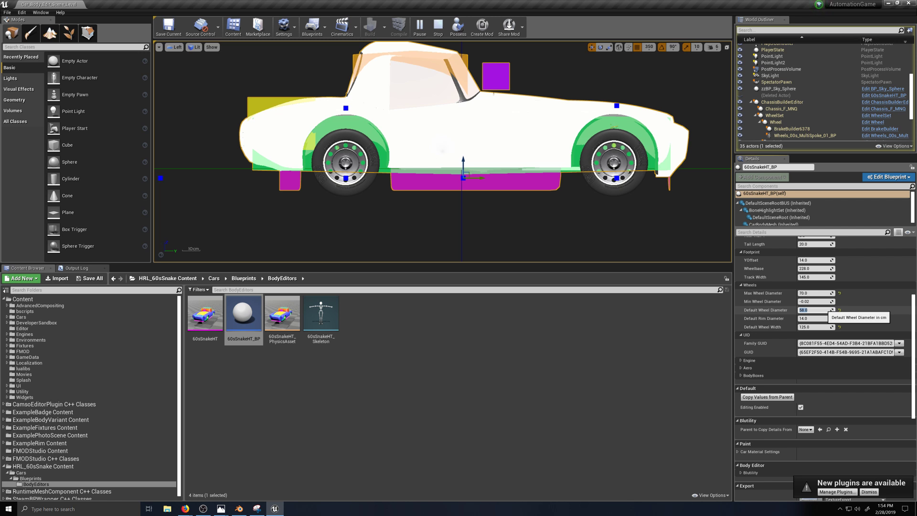
key("shift+Tab")
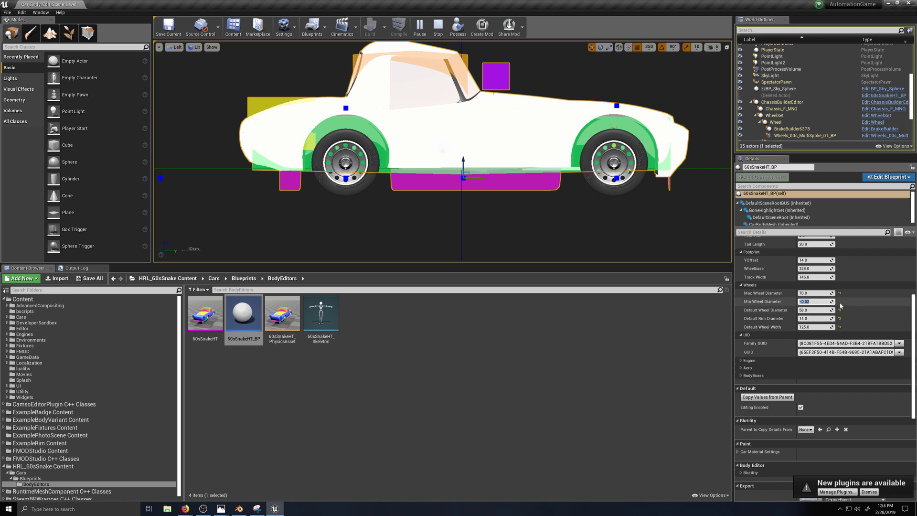
key("Tab")
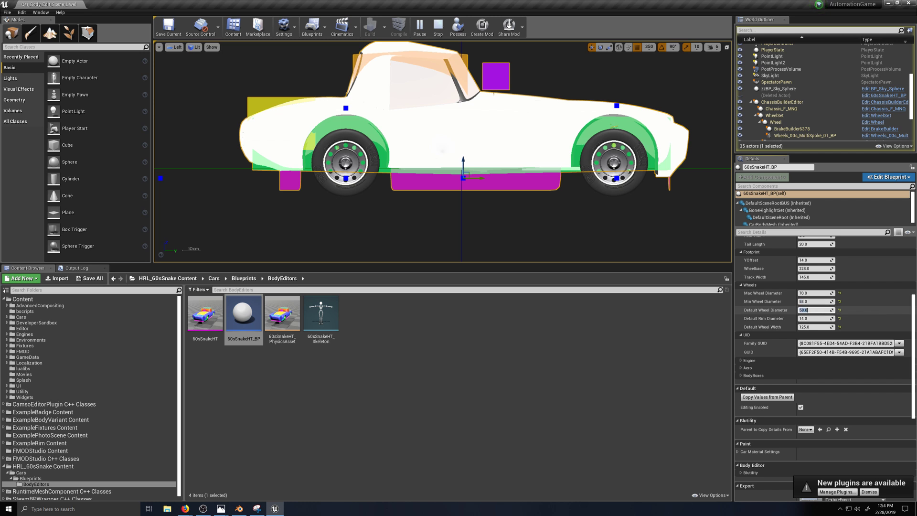
Set the Default Wheel Diameter to 62 and apply the instance changes to the 60sSnakeHT_BP blueprint.
type("62")
key("Return")
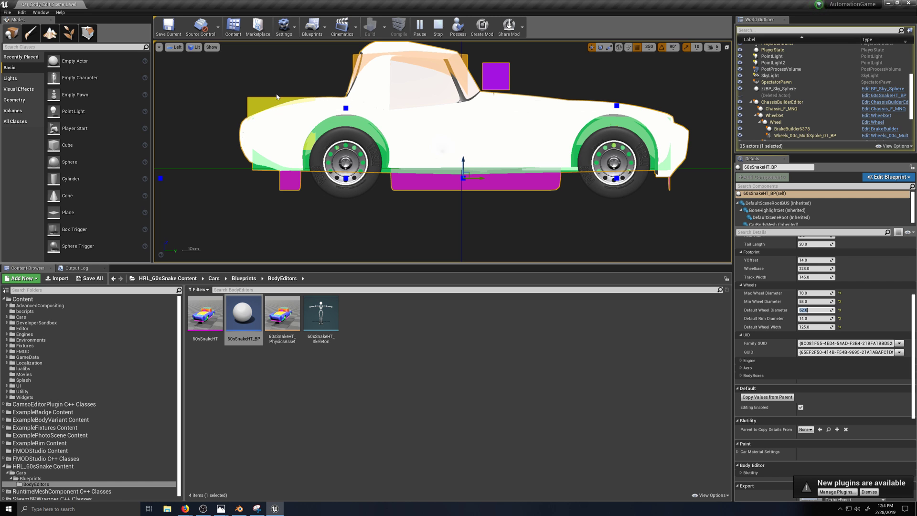
left_click(889, 177)
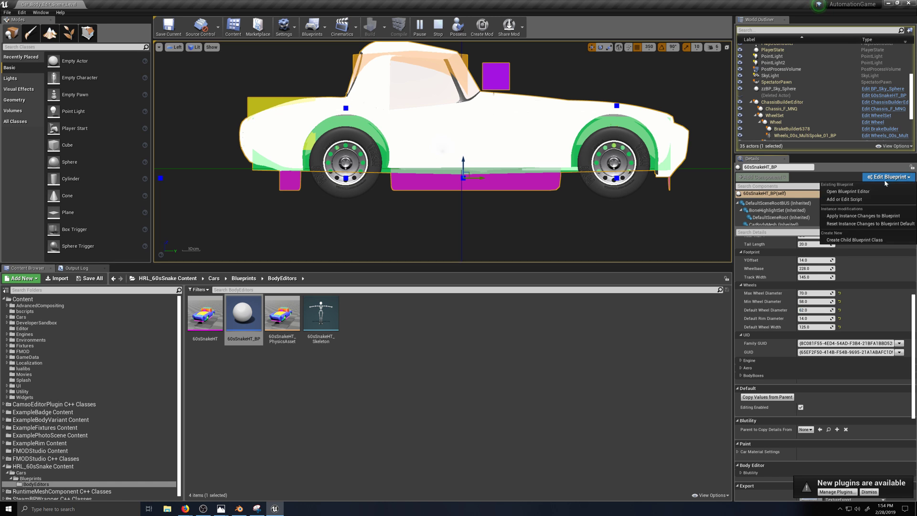
left_click(851, 216)
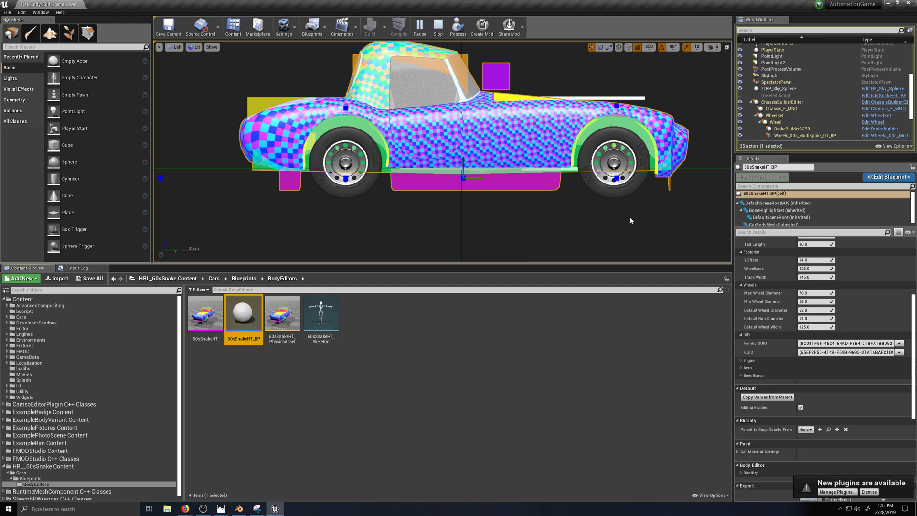
Switch the viewport to Perspective and examine the wheels' fit and the car's stance from the front, side and rear.
left_click(176, 47)
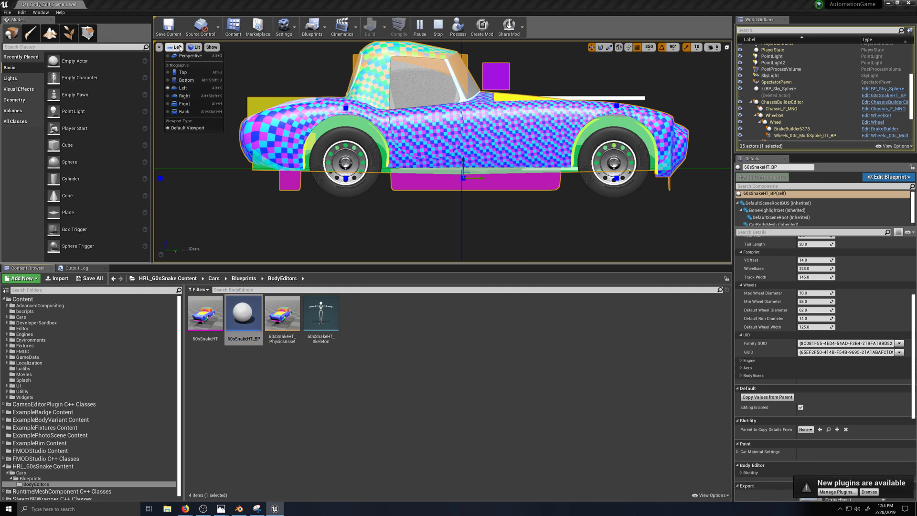
left_click(184, 56)
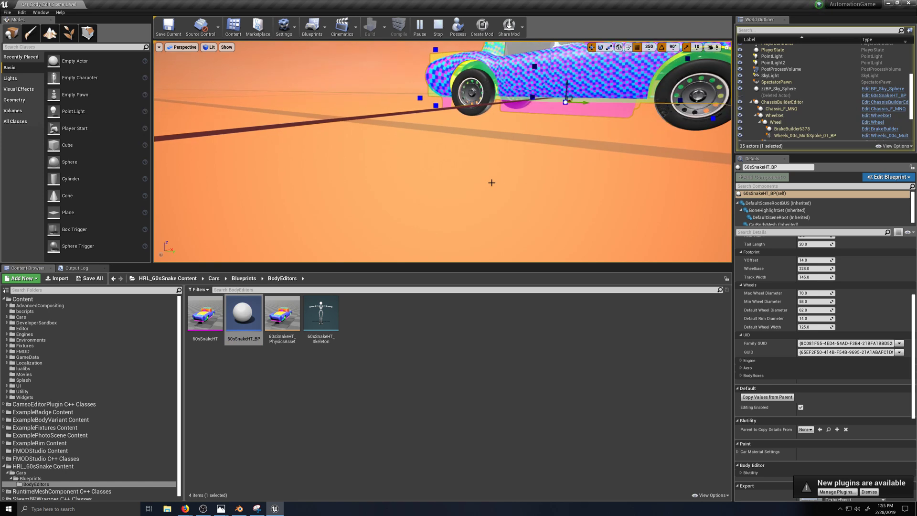
right_click_drag(492, 182, 542, 175)
scroll(535, 192, "down", 3)
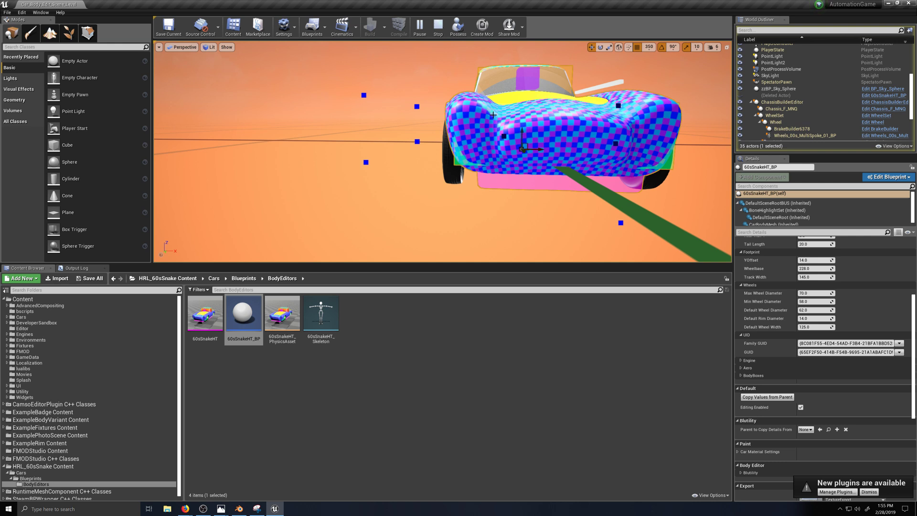
right_click_drag(481, 127, 366, 106)
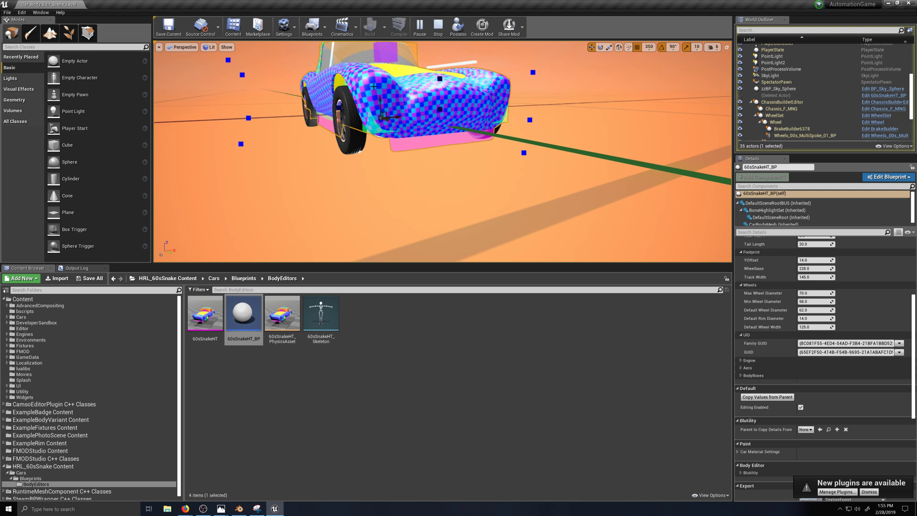
right_click_drag(372, 93, 385, 138)
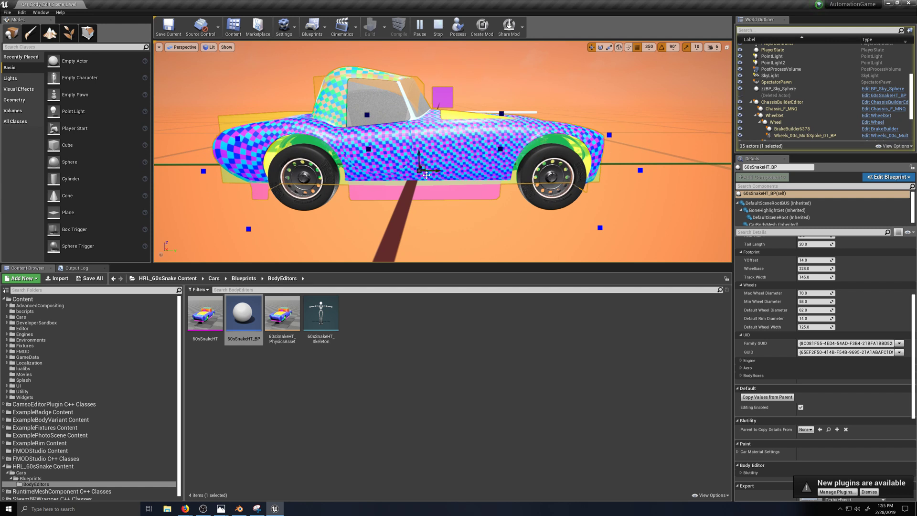
scroll(497, 176, "down", 2)
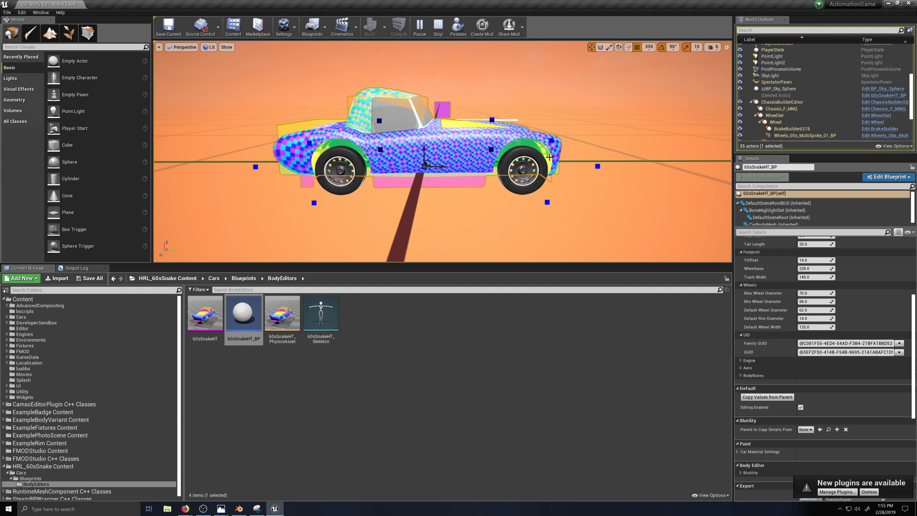
right_click_drag(532, 155, 468, 173)
middle_click_drag(533, 155, 459, 154)
right_click_drag(524, 152, 568, 165)
middle_click_drag(516, 157, 472, 158)
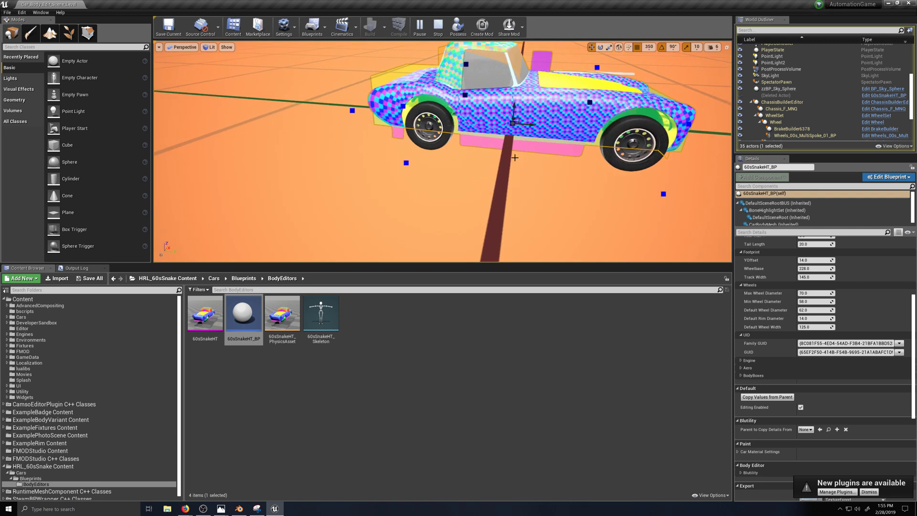
mouse_move(493, 158)
right_mouse_down()
mouse_move(452, 153)
mouse_move(511, 159)
right_mouse_up()
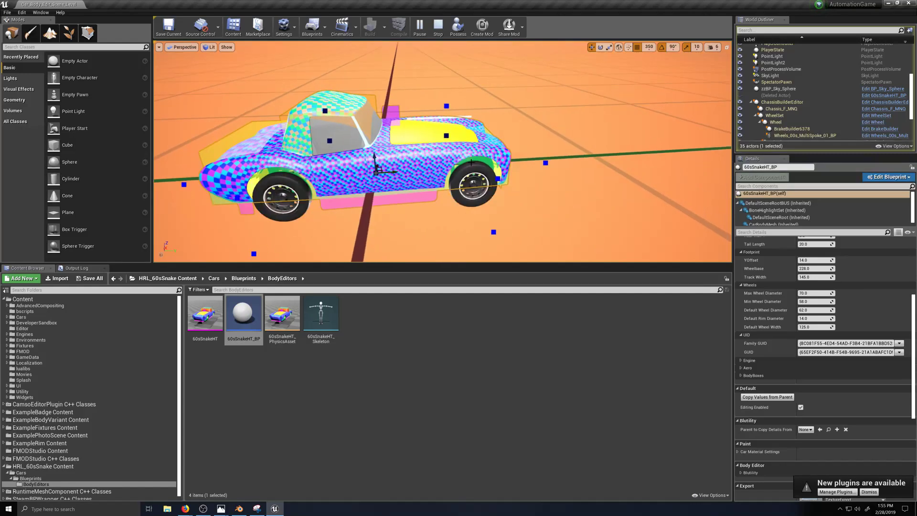
middle_click_drag(472, 162, 403, 176)
middle_click_drag(475, 181, 413, 209)
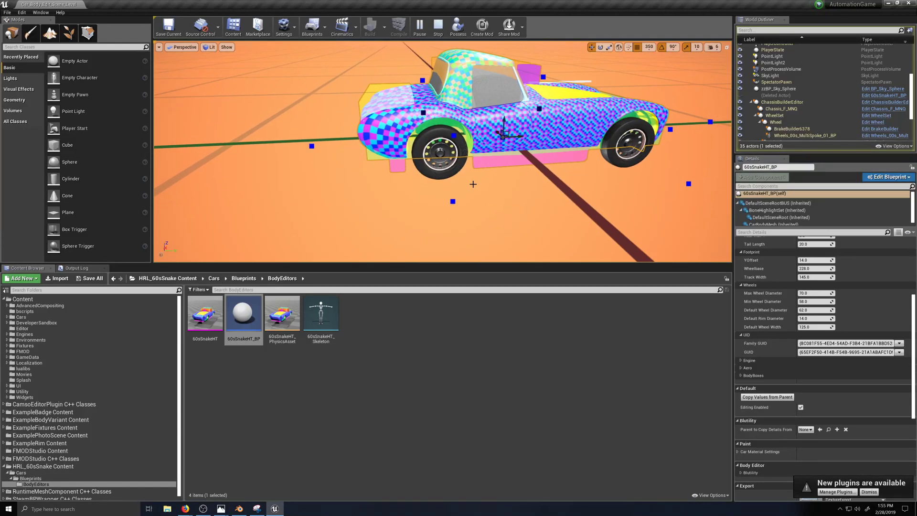
right_click_drag(473, 184, 466, 164)
middle_click_drag(473, 184, 606, 167)
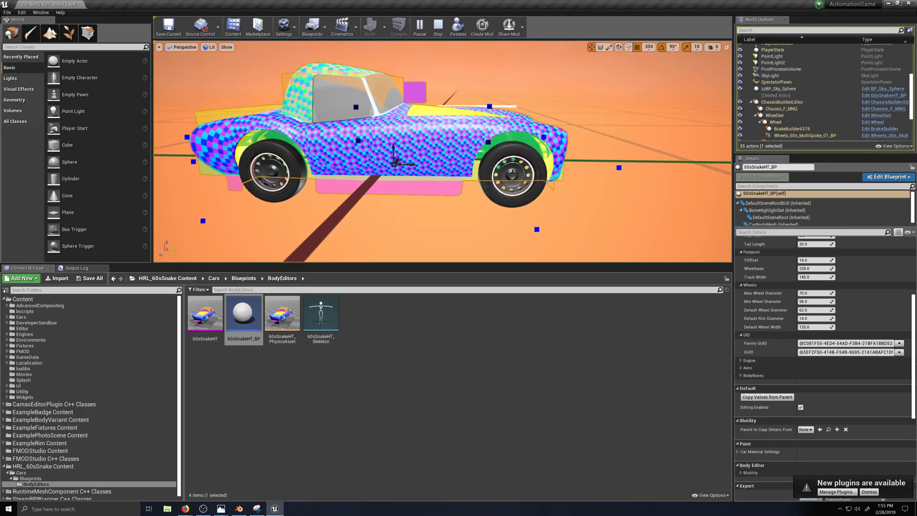
scroll(473, 185, "down", 3)
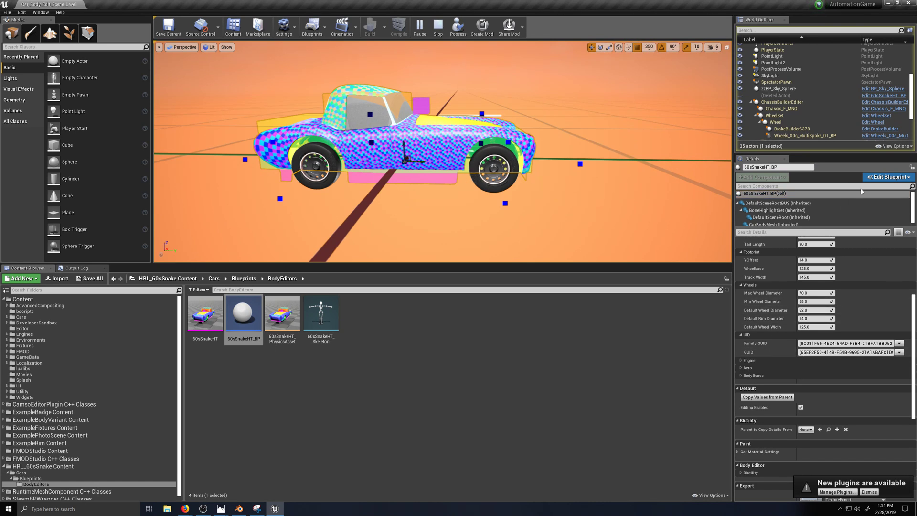
Apply the hardtop body's instance changes to its blueprint once more.
left_click(889, 177)
left_click(855, 216)
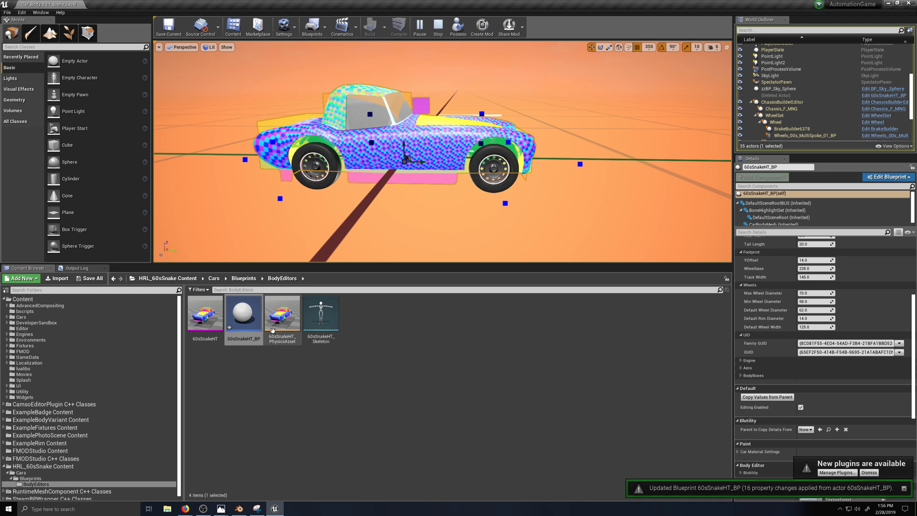
Select the 60sSnakeHT_BP asset and collapse the body's Front, Rear, Footprint, Wheels and UID property groups.
left_click(244, 315)
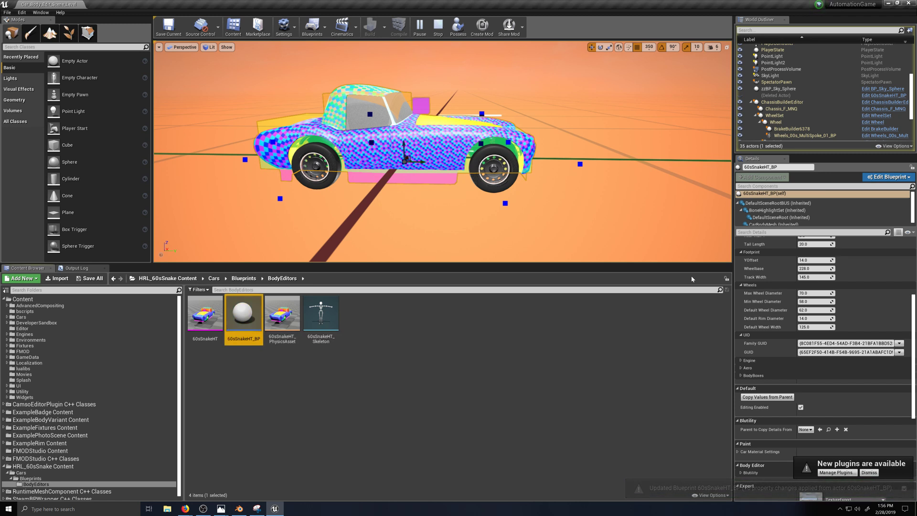
scroll(789, 276, "up", 3)
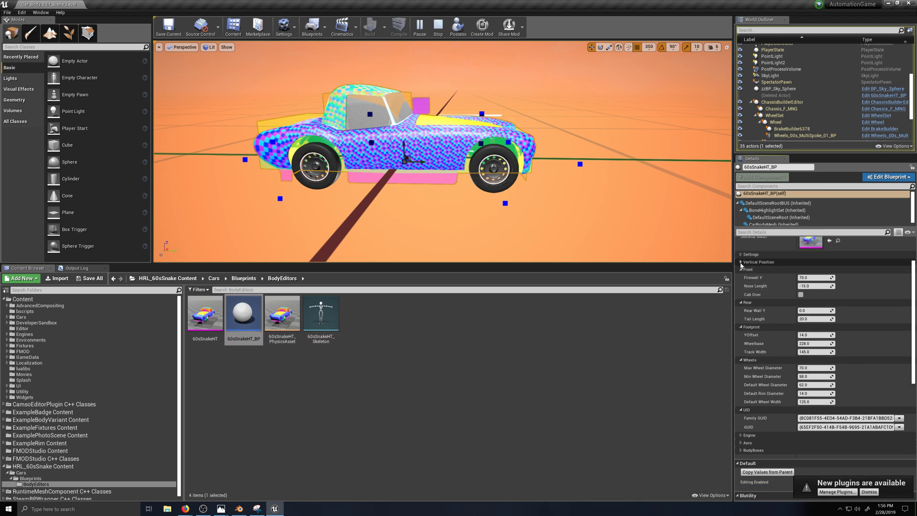
left_click(741, 270)
left_click(742, 277)
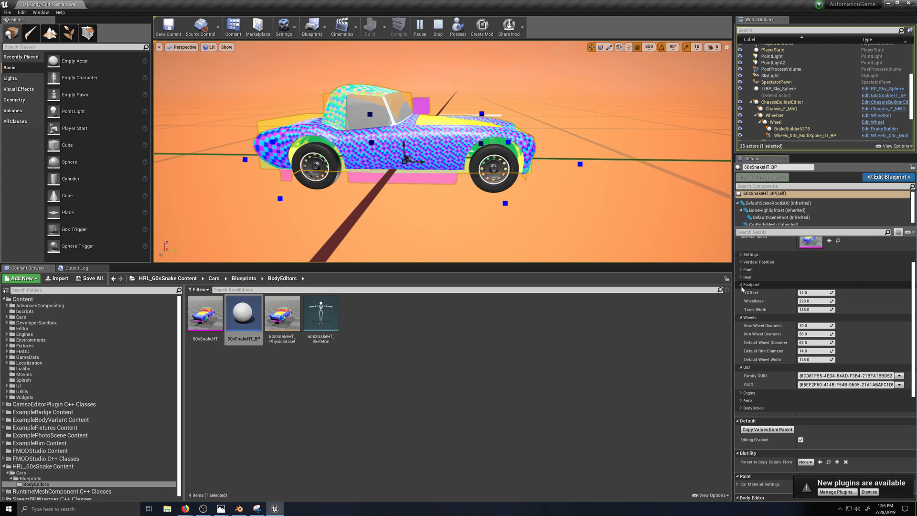
left_click(741, 285)
left_click(741, 292)
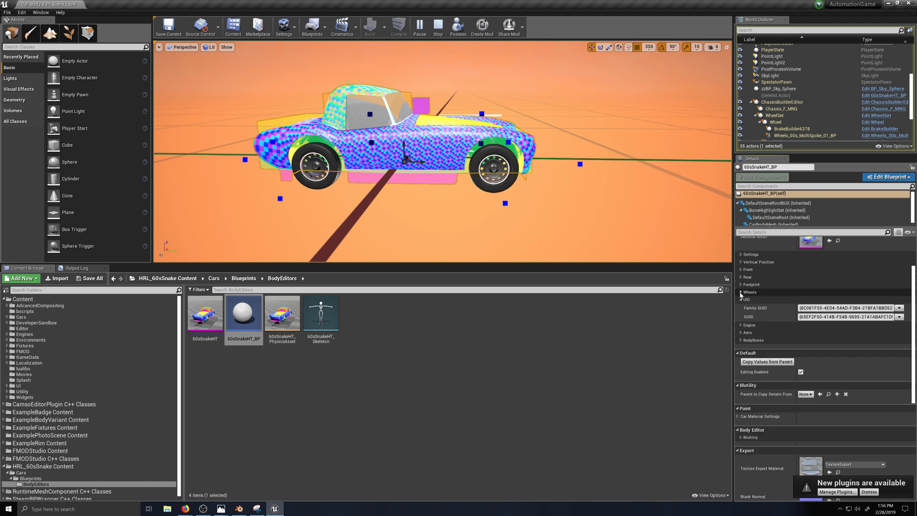
left_click(741, 300)
Expand the Engine group, check the Engine Placement entry, and expand the Aero group with the Cd and Cl fields.
left_click(741, 307)
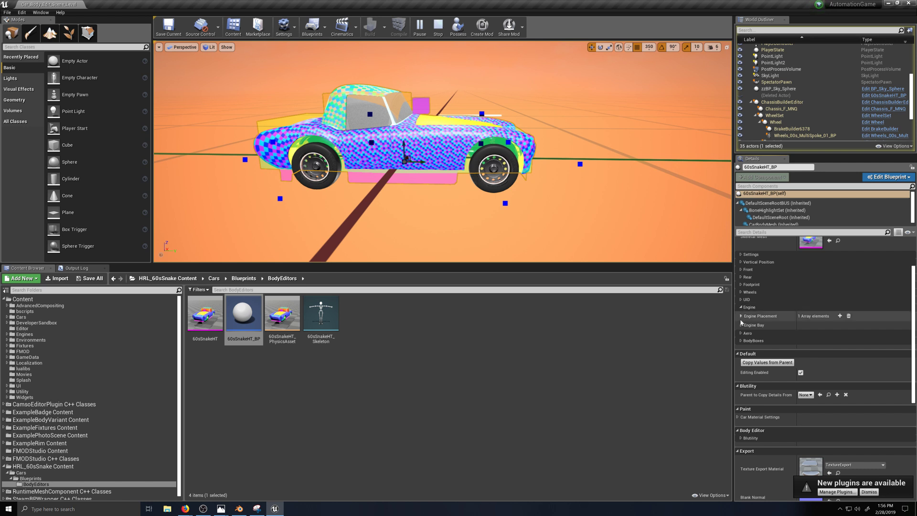
left_click(741, 315)
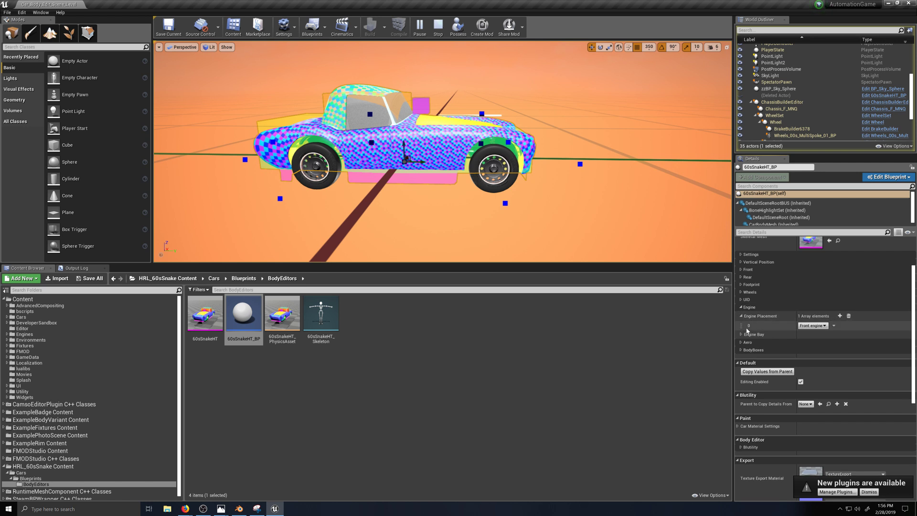
left_click(742, 316)
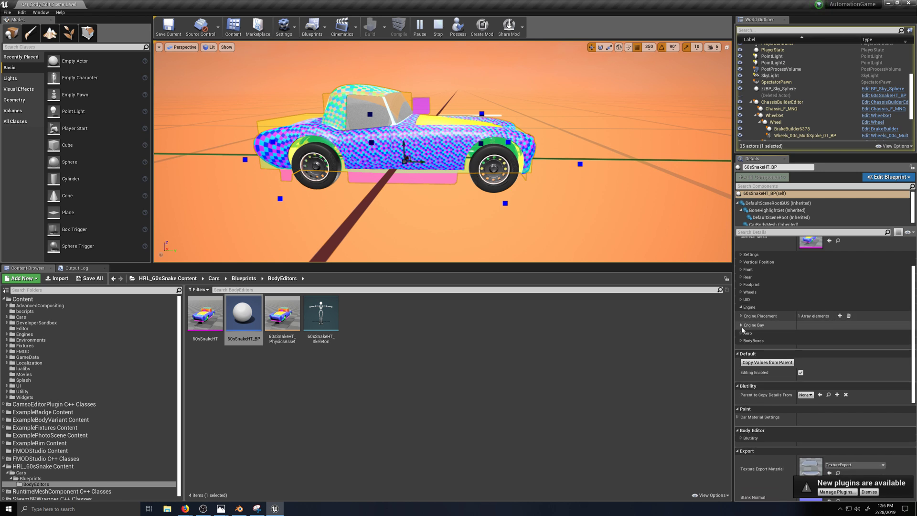
left_click(741, 333)
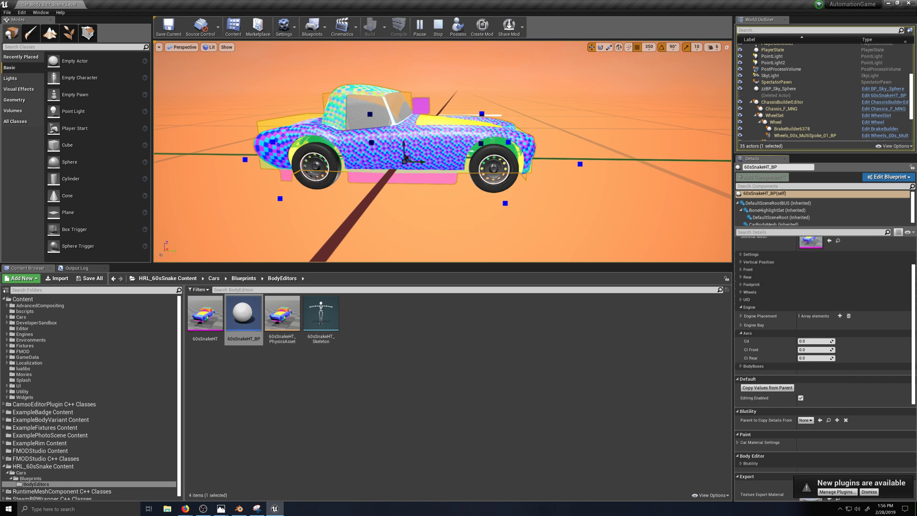
Switch to Firefox and look through the Vehicle Coefficient of Drag List for cars comparable to the hardtop body.
key("alt+Tab")
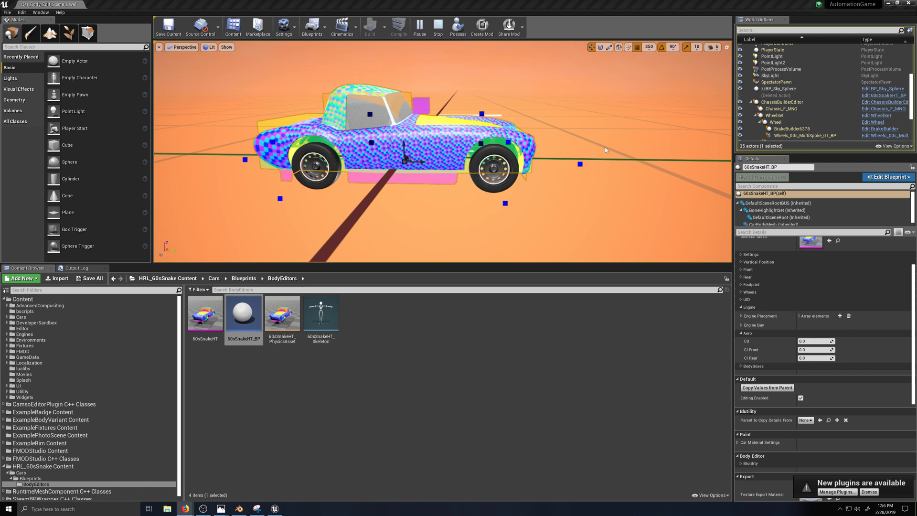
key("alt+Tab")
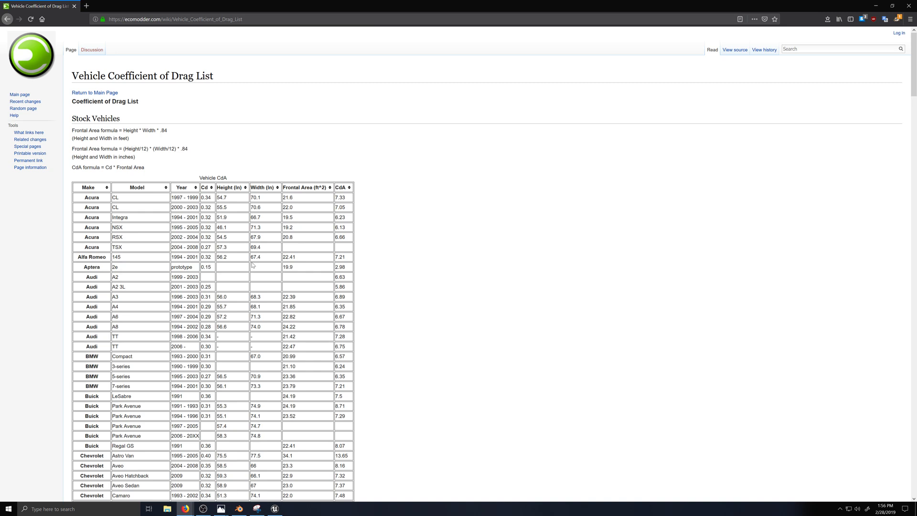
scroll(271, 252, "down", 8)
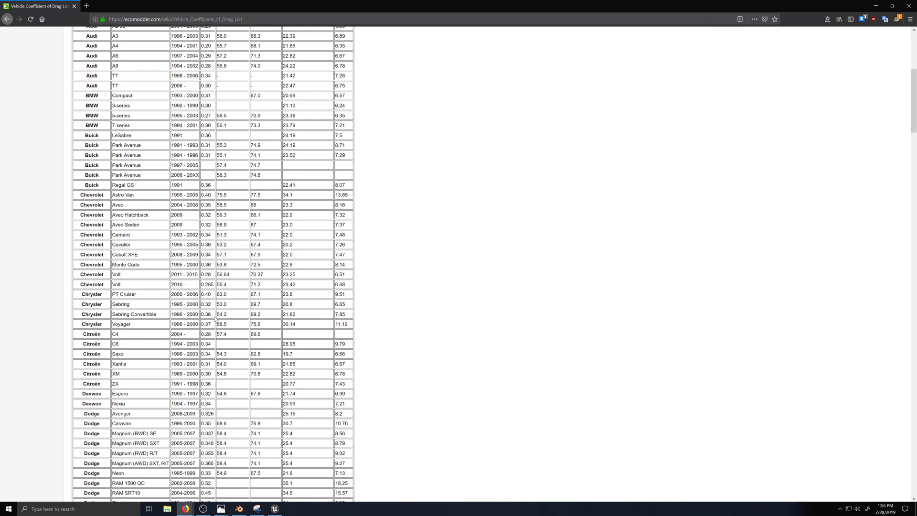
scroll(141, 341, "up", 9)
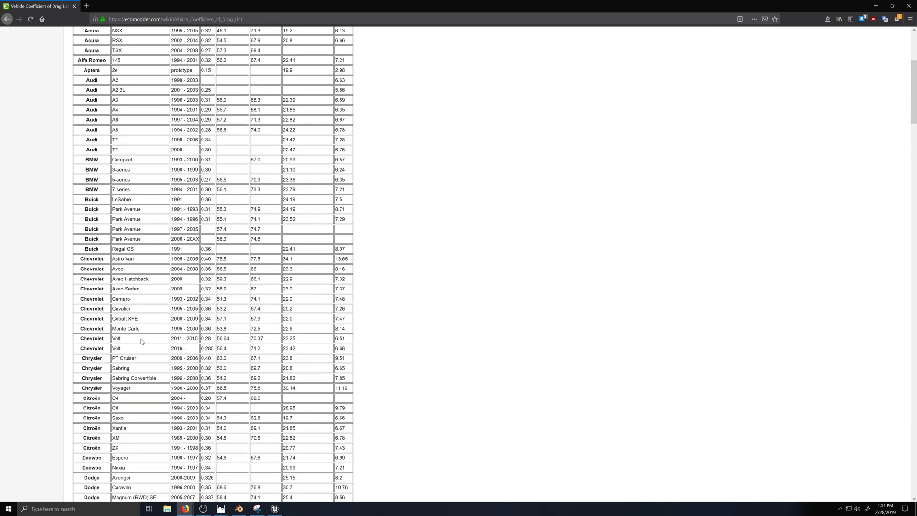
scroll(209, 362, "down", 4)
scroll(203, 351, "down", 7)
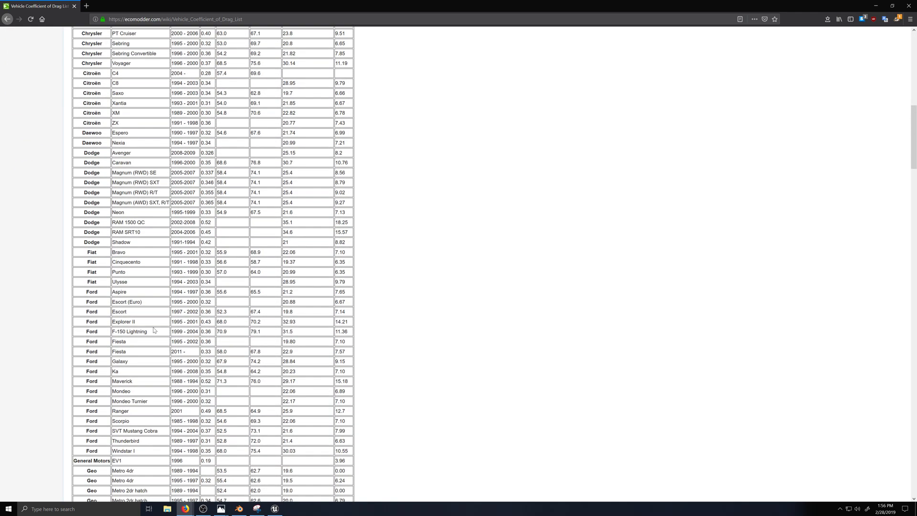
scroll(143, 287, "down", 1)
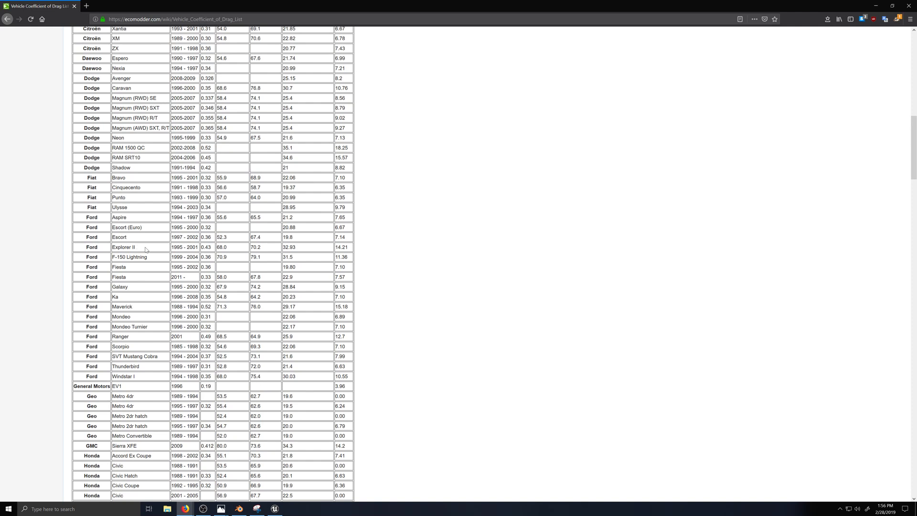
scroll(148, 249, "down", 2)
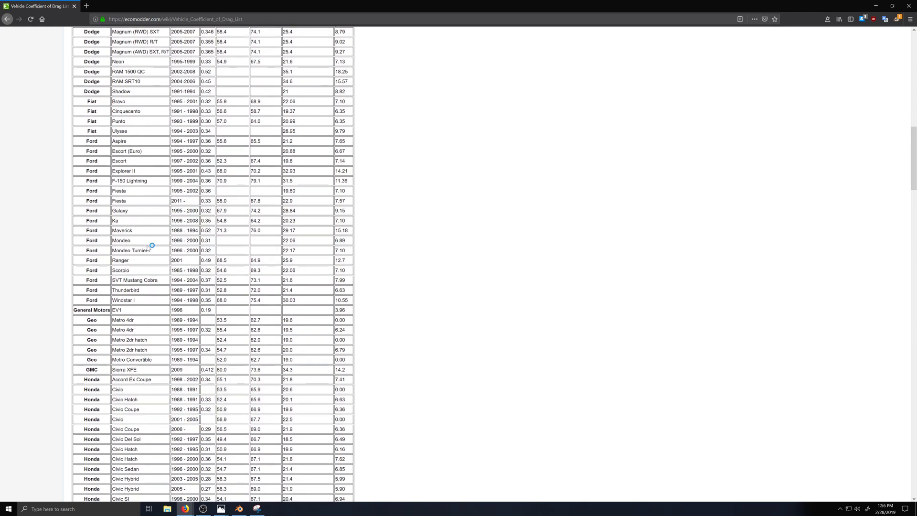
scroll(172, 277, "down", 1)
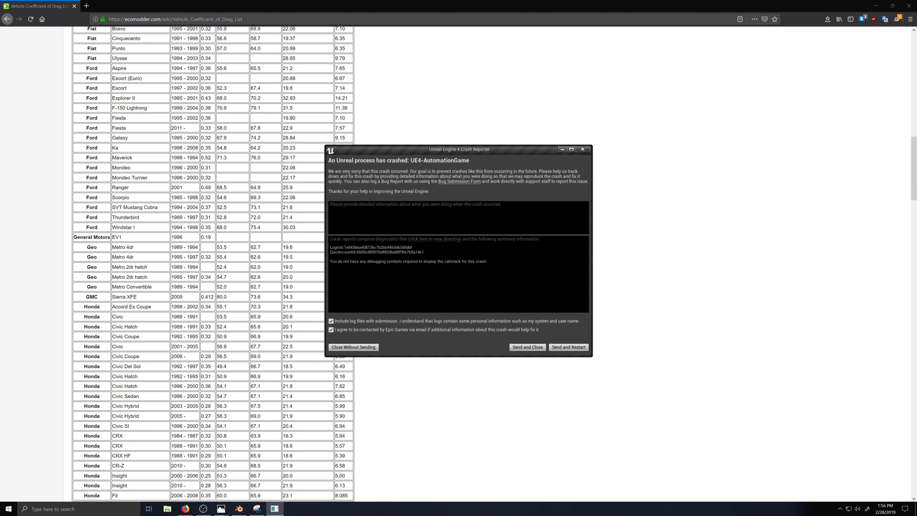
Send the Unreal crash report and close the reporter, and minimize the browser and Blender windows to reach the desktop.
left_click(528, 347)
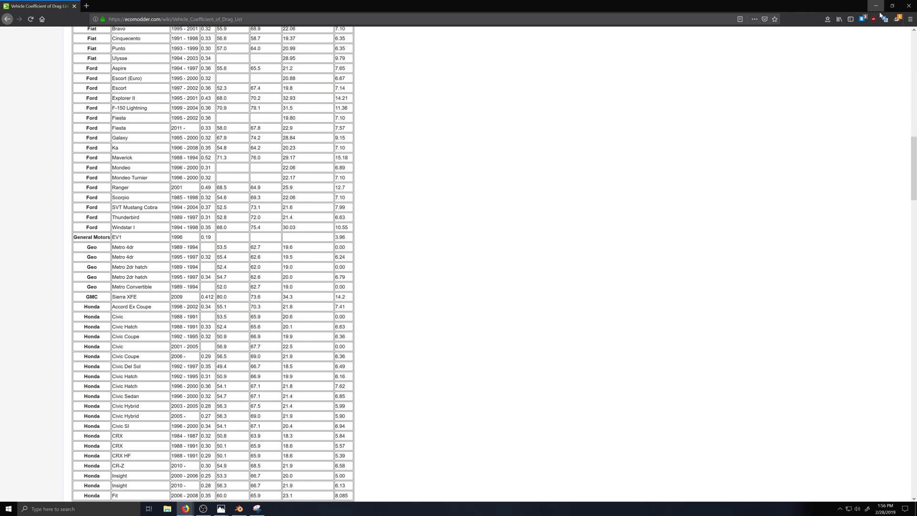
left_click(876, 6)
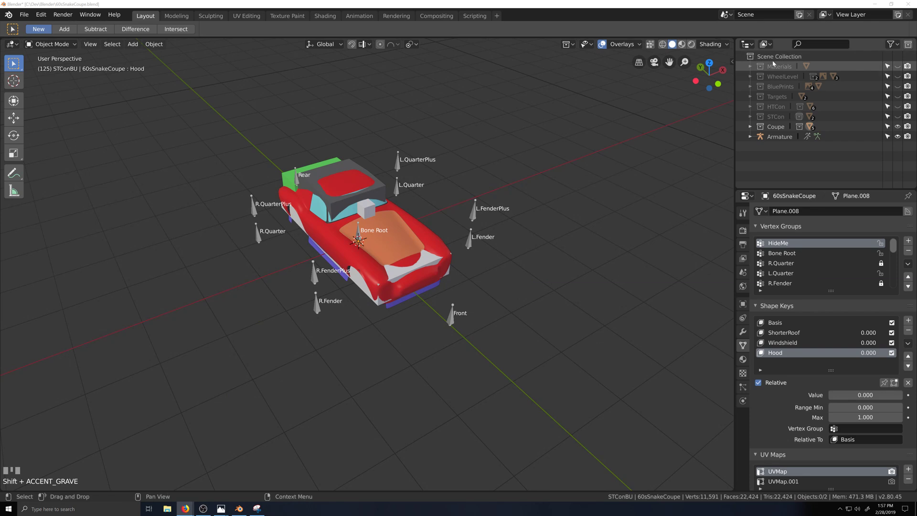
left_click(876, 4)
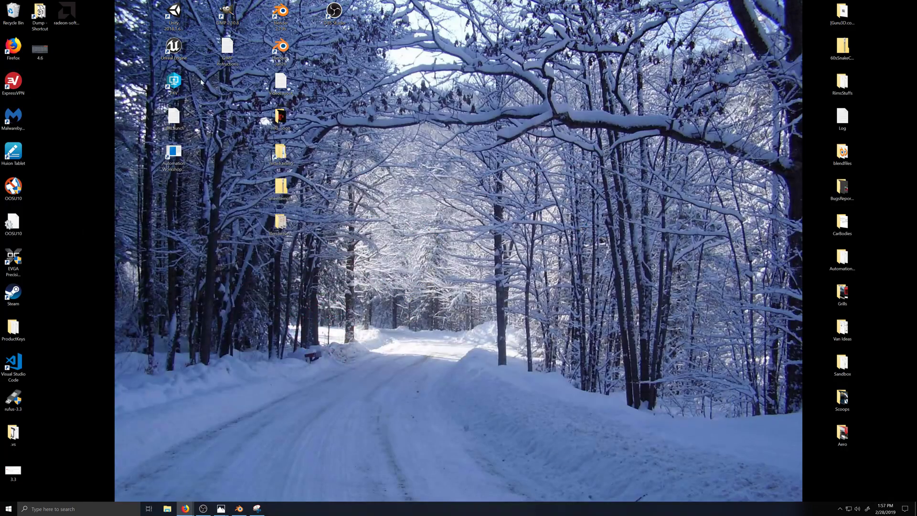
Relaunch Unreal Editor and open the AutomationGame project with the black thumbnail.
left_click(173, 46)
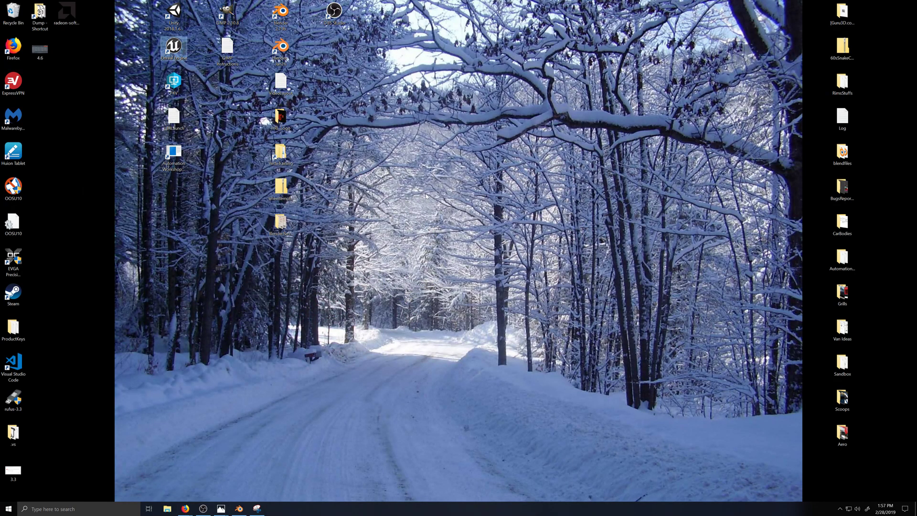
double_click(177, 50)
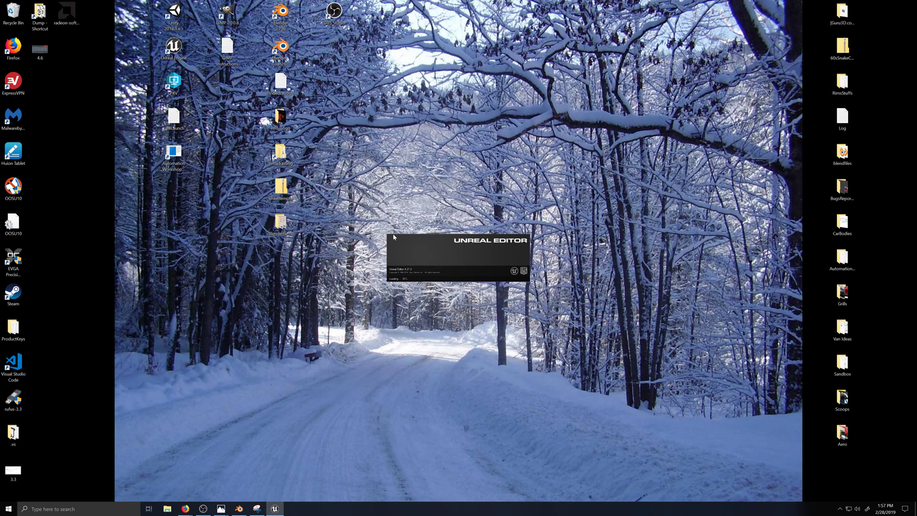
left_click(342, 195)
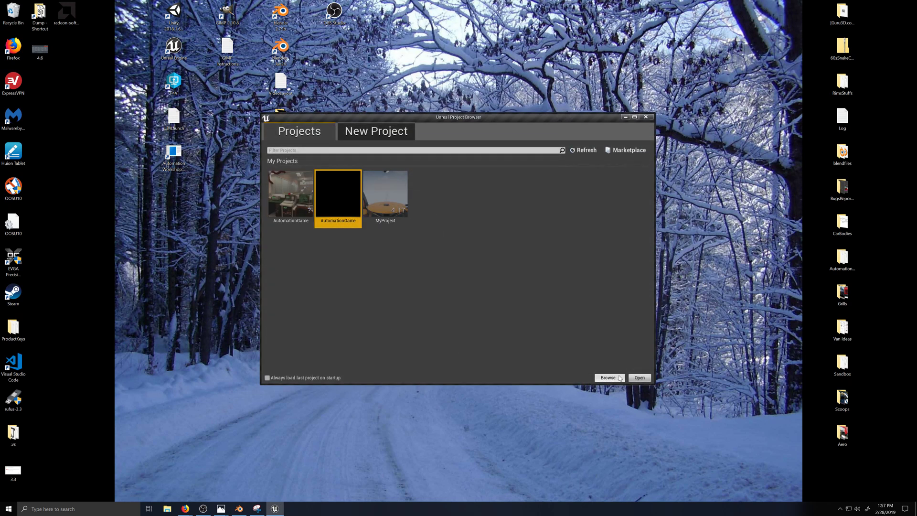
left_click(640, 378)
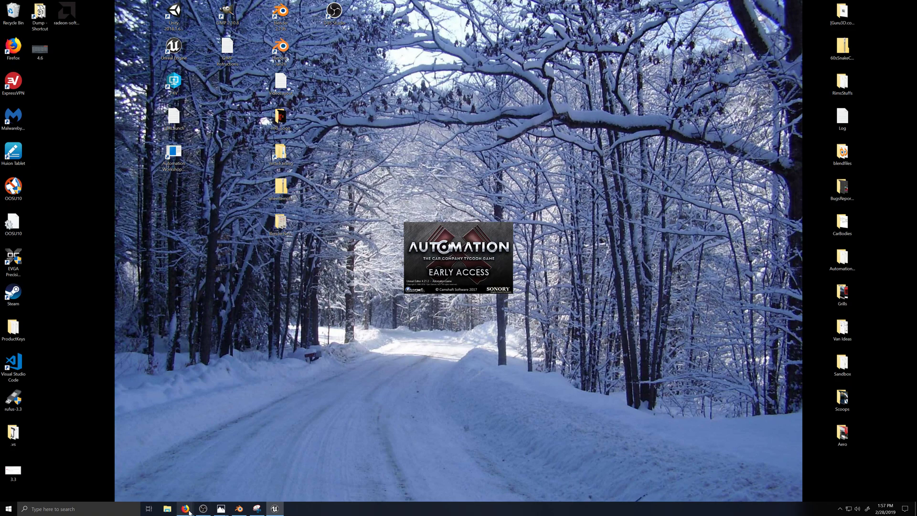
Return to the drag list in Firefox and compare the Cd values from the Honda through the Mazda and Mitsubishi entries.
mouse_move(189, 512)
left_click(258, 466)
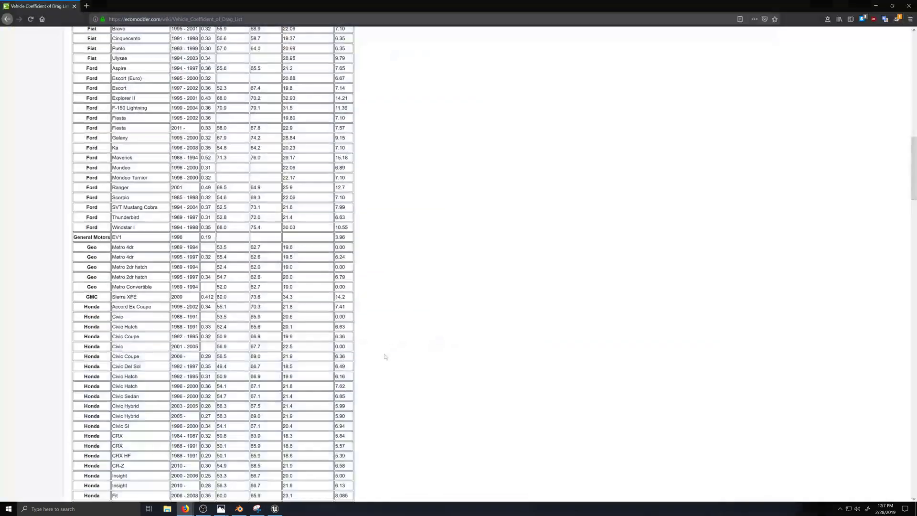
scroll(209, 264, "down", 6)
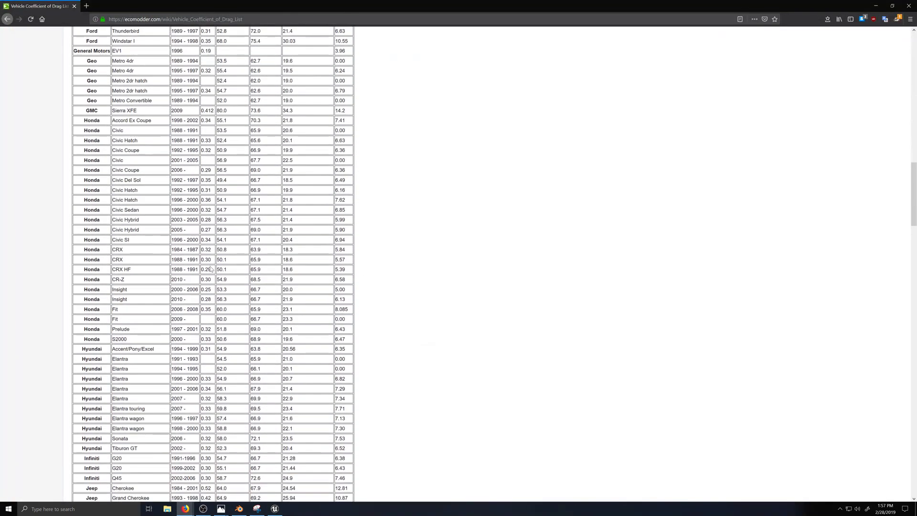
scroll(209, 263, "down", 2)
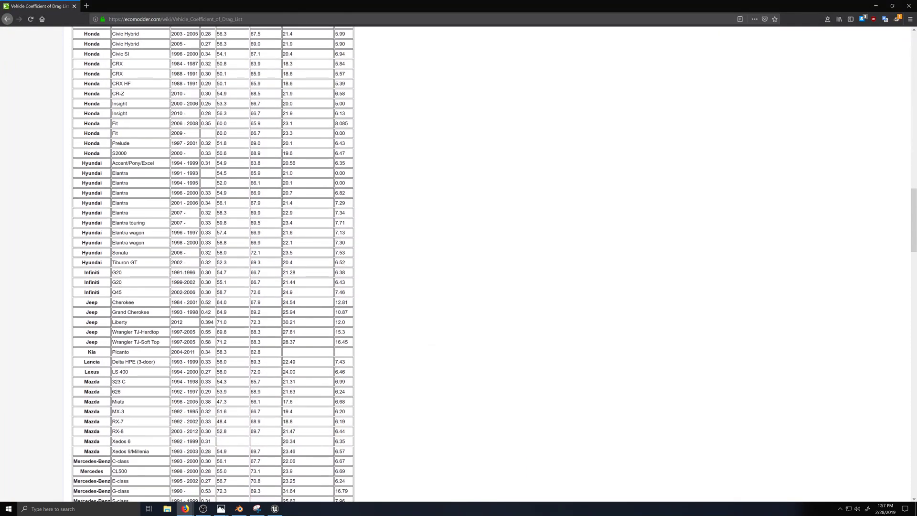
scroll(165, 299, "down", 2)
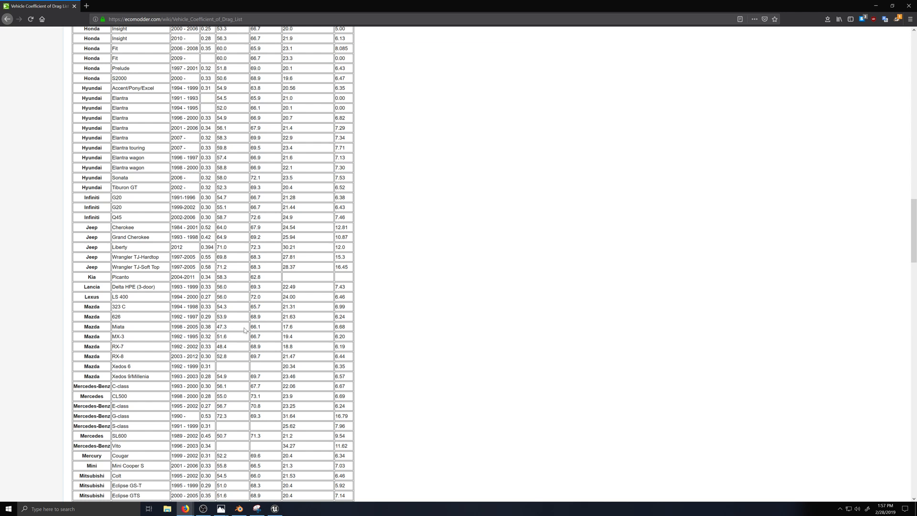
scroll(212, 264, "down", 1)
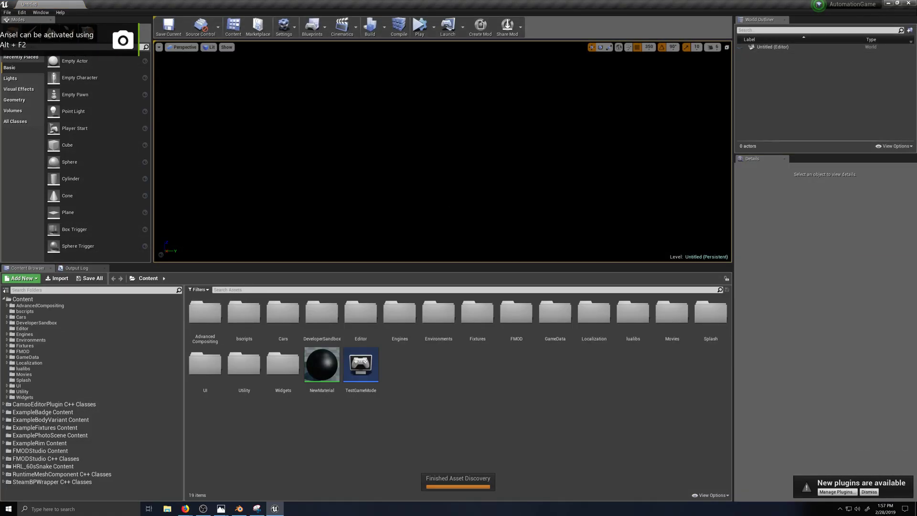
Minimize the reloaded Unreal Editor and examine the remaining Cd values in the drag list from Nissan through Volvo.
left_click(888, 4)
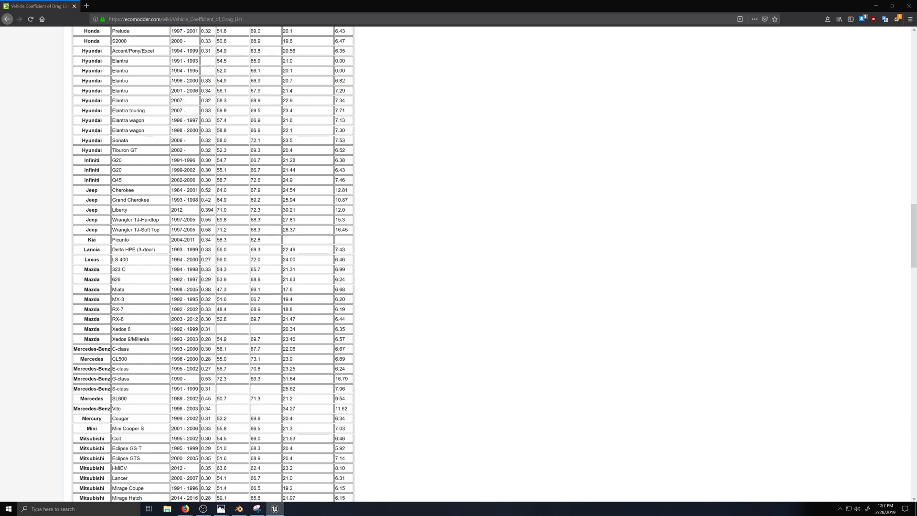
scroll(213, 319, "down", 7)
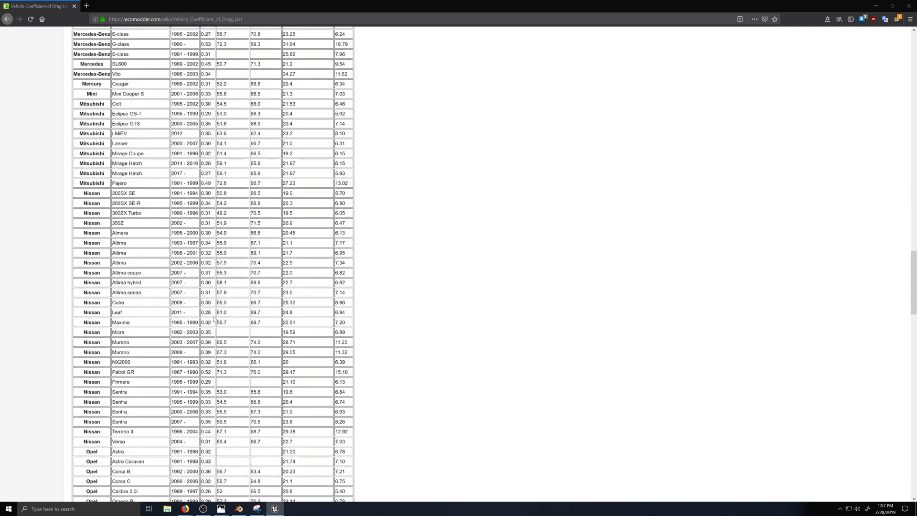
scroll(214, 319, "down", 8)
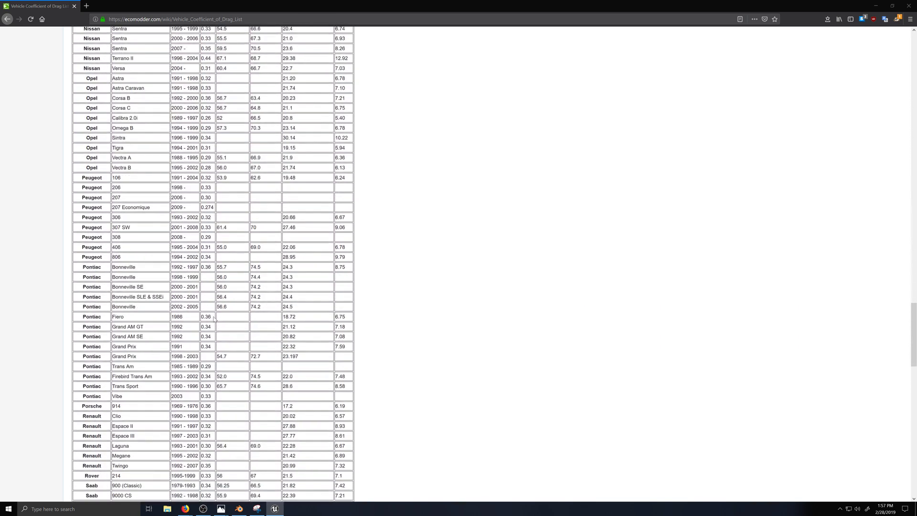
scroll(213, 319, "down", 5)
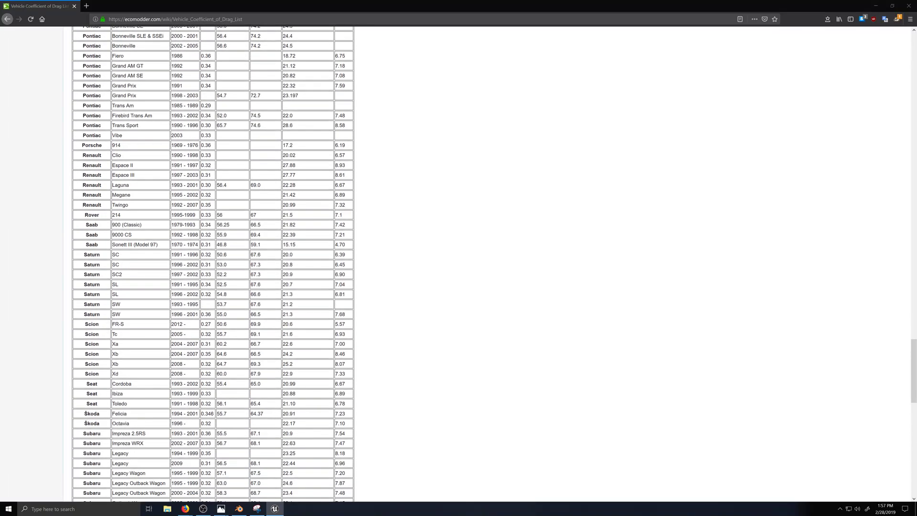
scroll(207, 282, "down", 5)
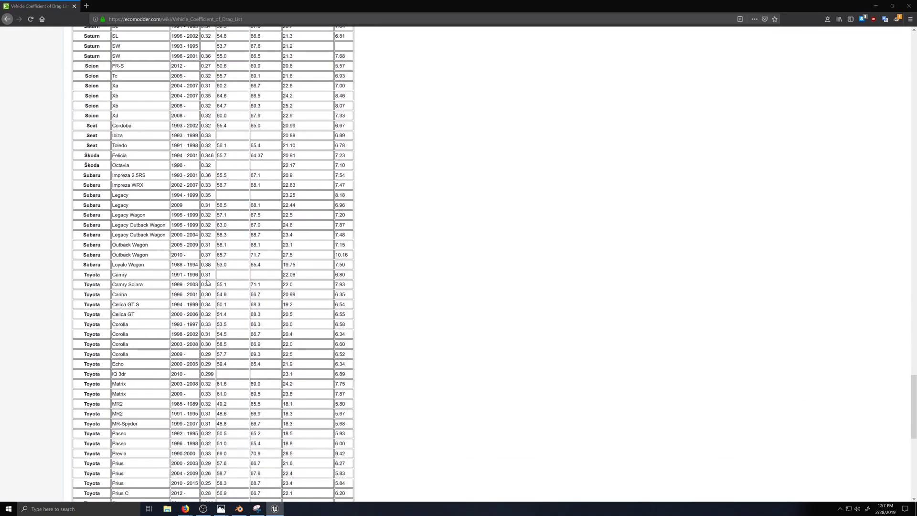
scroll(201, 271, "down", 2)
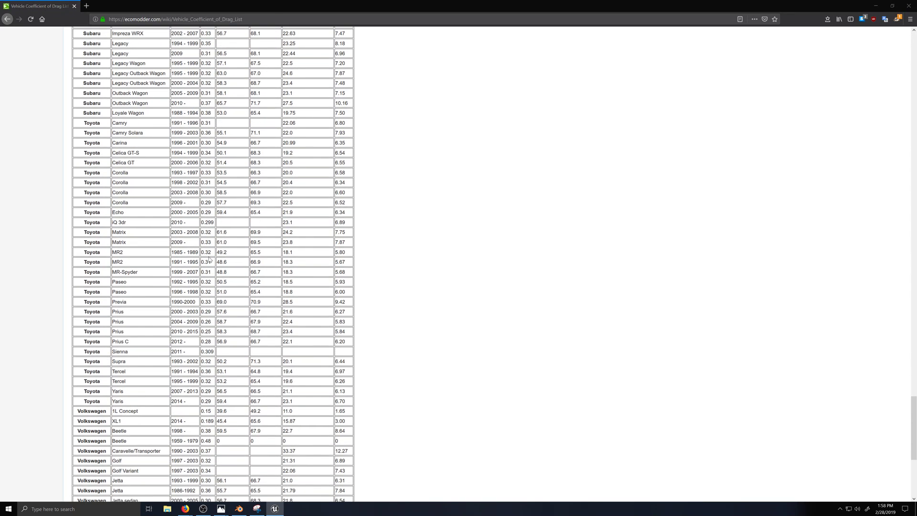
scroll(212, 278, "down", 3)
scroll(212, 267, "down", 3)
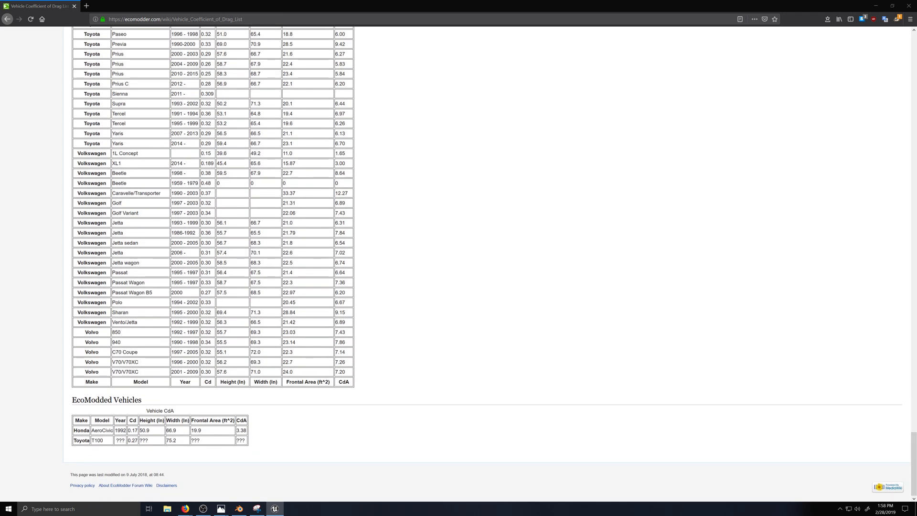
Review the drag list from Volvo back up to the frontal area and CdA formulas, and return to the AutomationGame project in Unreal Editor.
scroll(206, 329, "up", 20)
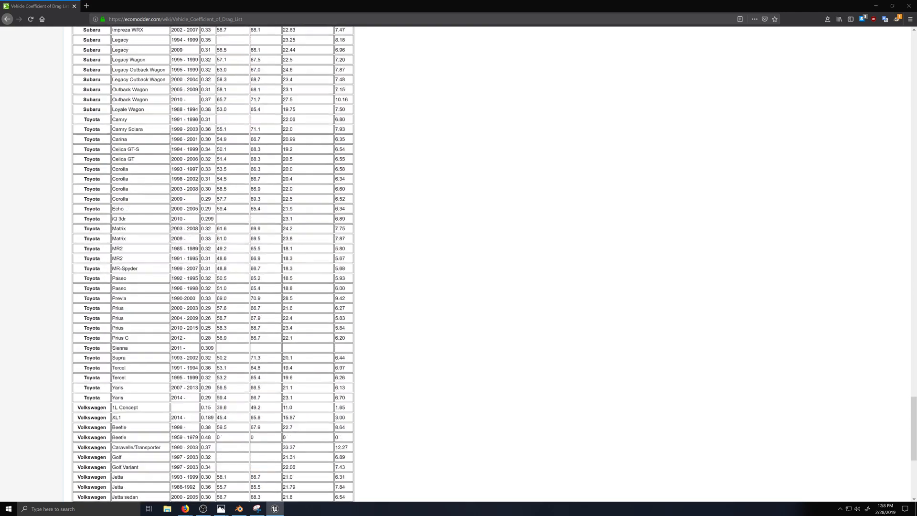
scroll(207, 330, "up", 12)
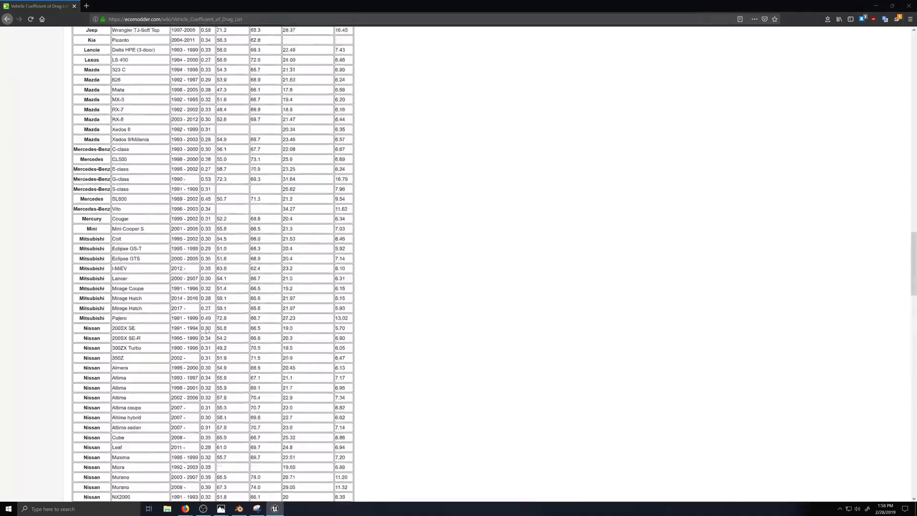
scroll(207, 329, "up", 15)
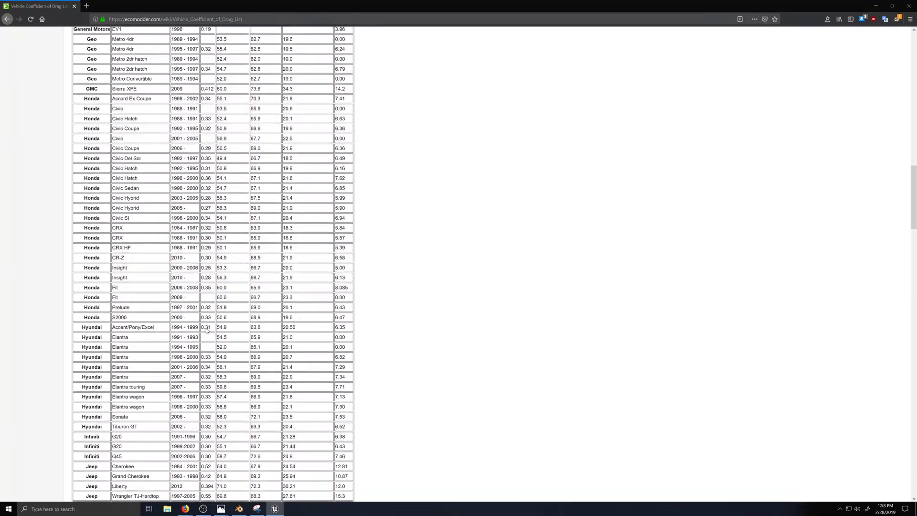
scroll(194, 285, "up", 10)
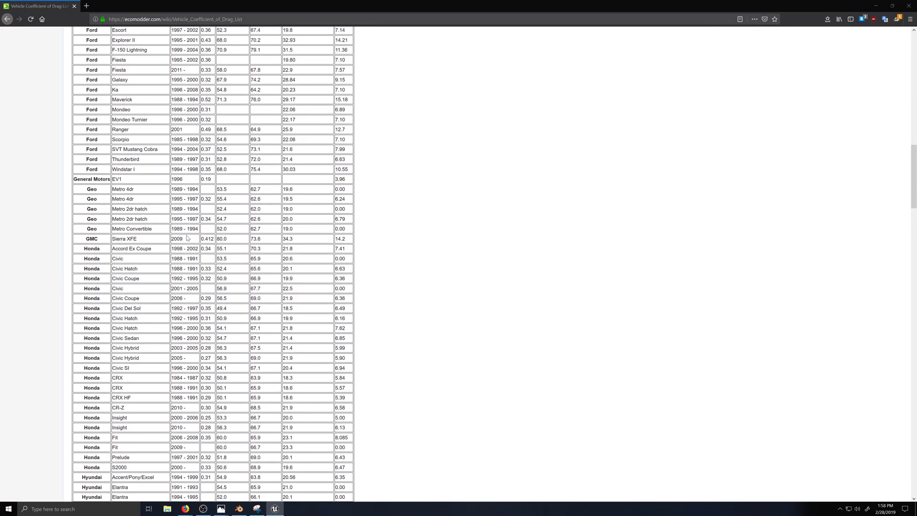
scroll(187, 238, "up", 11)
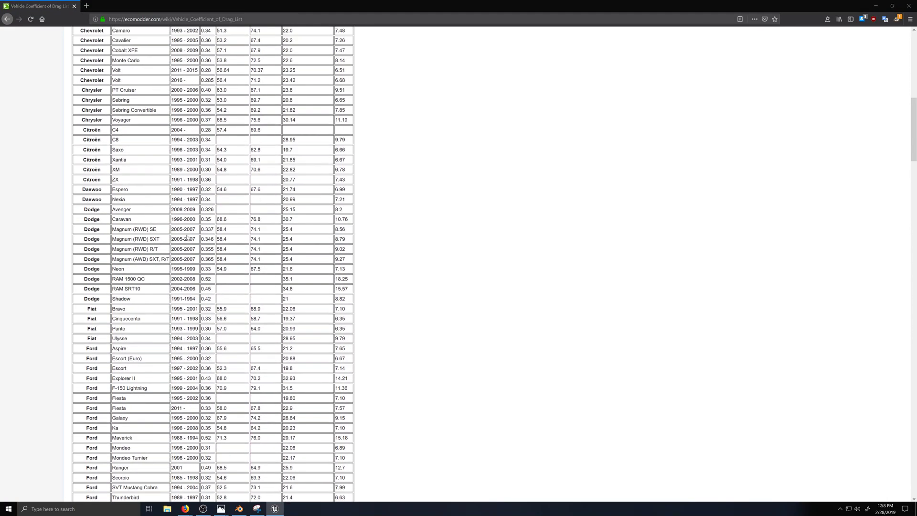
scroll(188, 238, "up", 4)
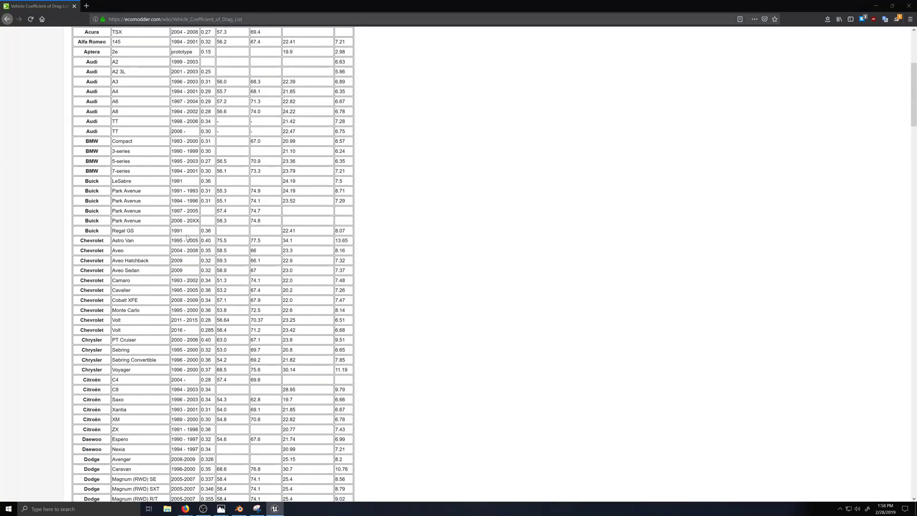
scroll(188, 240, "up", 4)
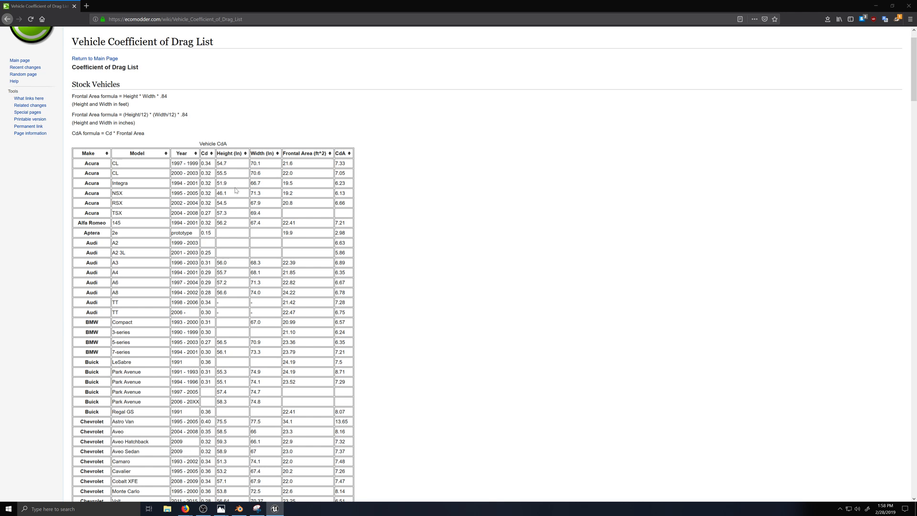
left_click(877, 6)
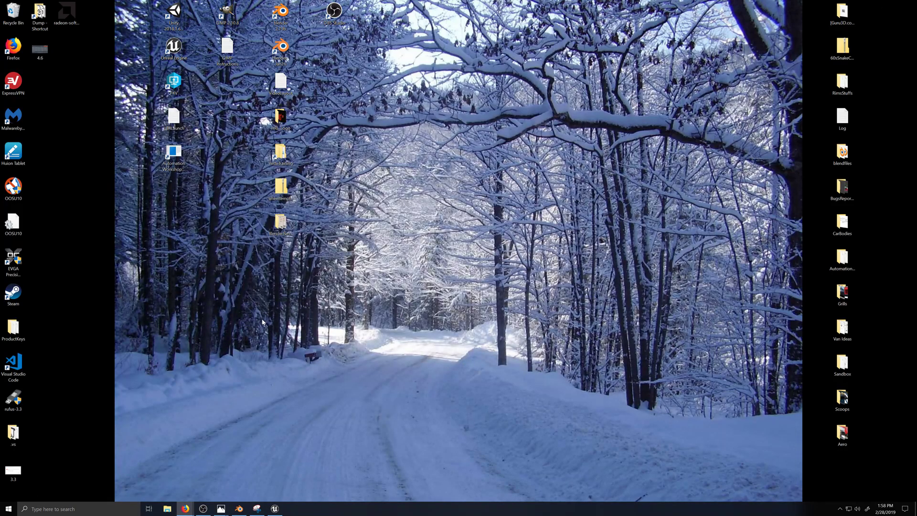
left_click(275, 509)
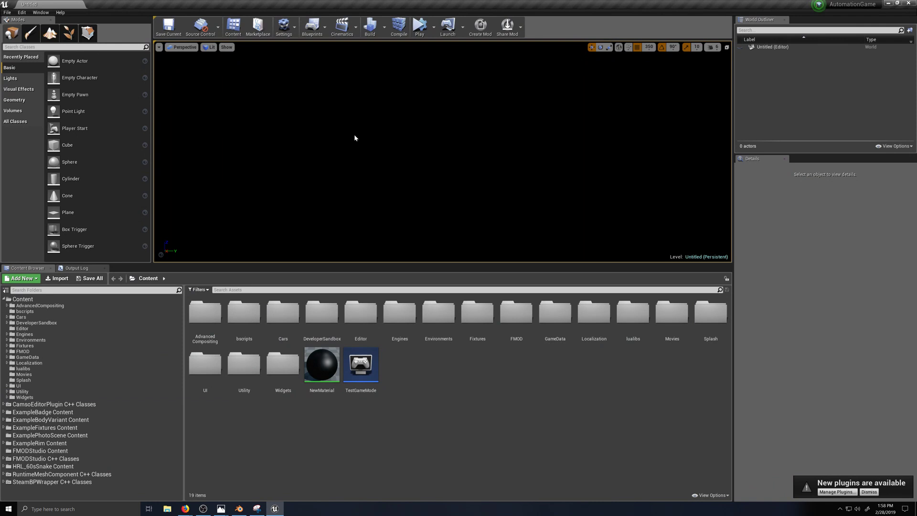
Open the Car_Body_Edit_Scene_Level level and dismiss the message log of load errors.
key("ctrl+o")
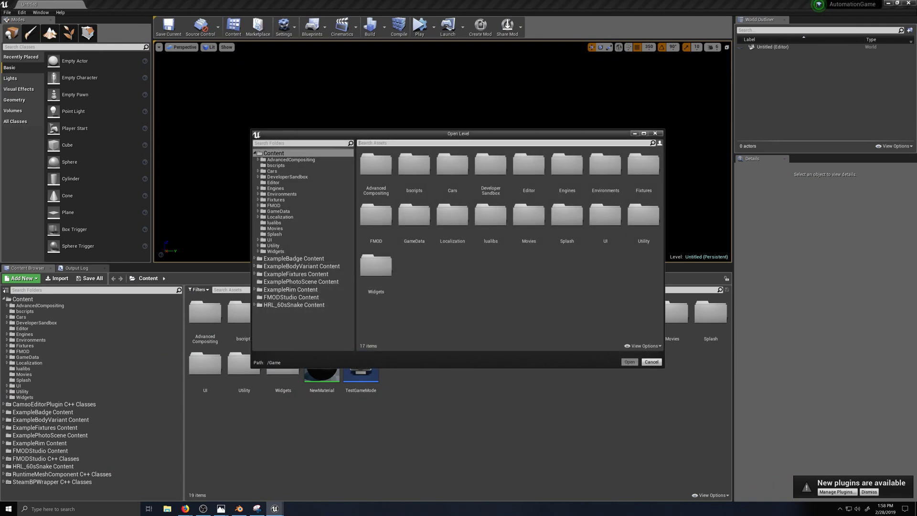
type("car")
key("Return")
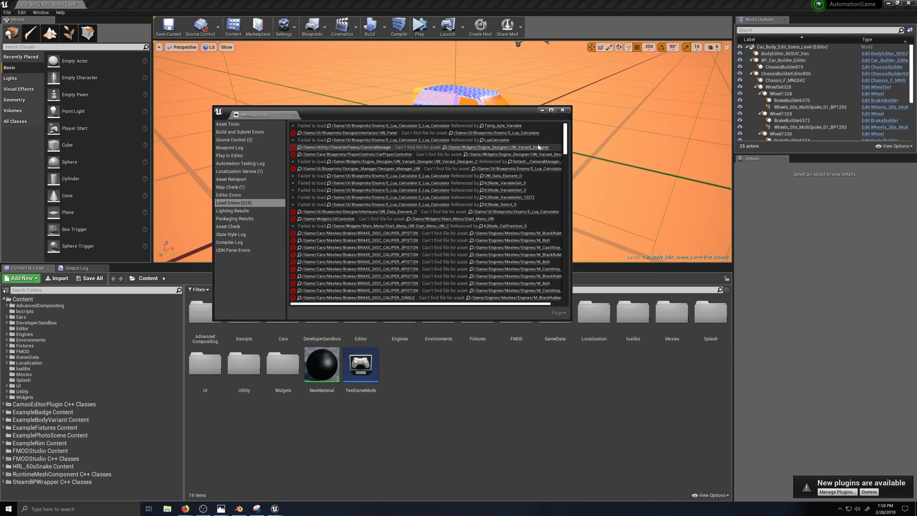
left_click(563, 110)
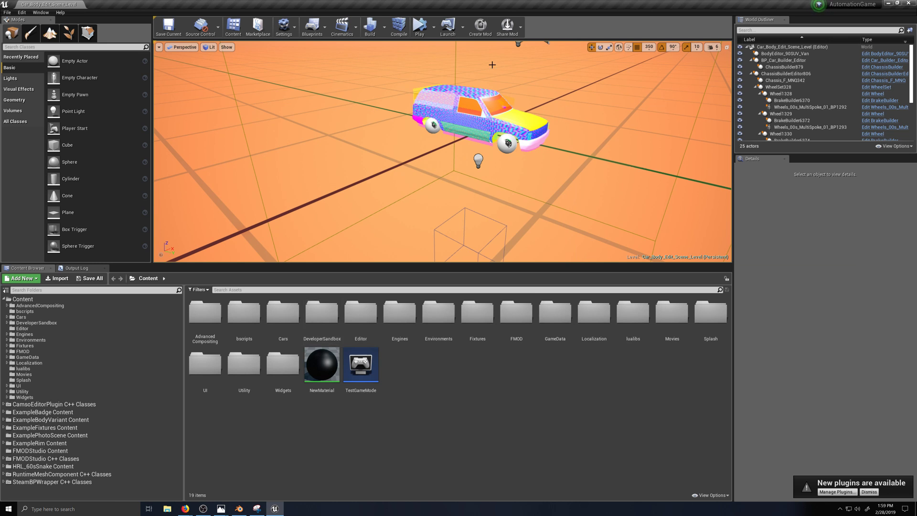
Start playing the level in the editor and select the BP_Car_Builder_Editor actor.
left_click(454, 163)
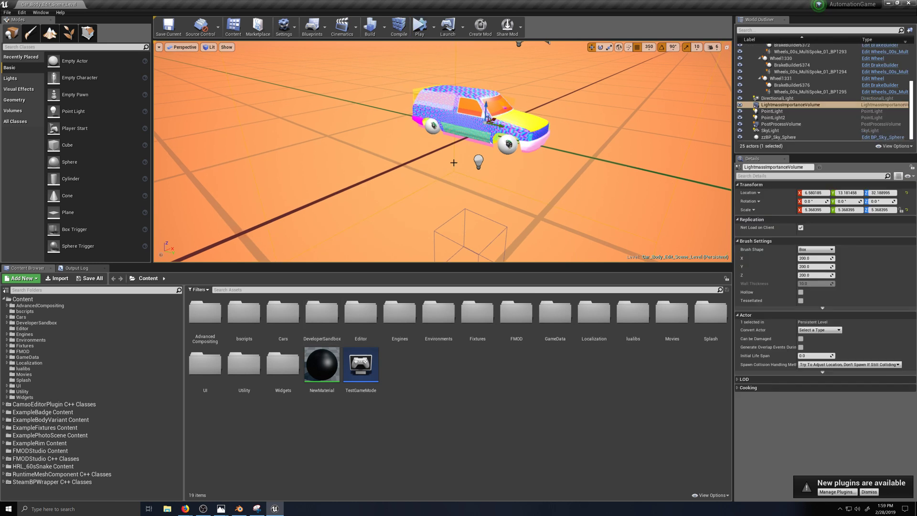
key("alt+p")
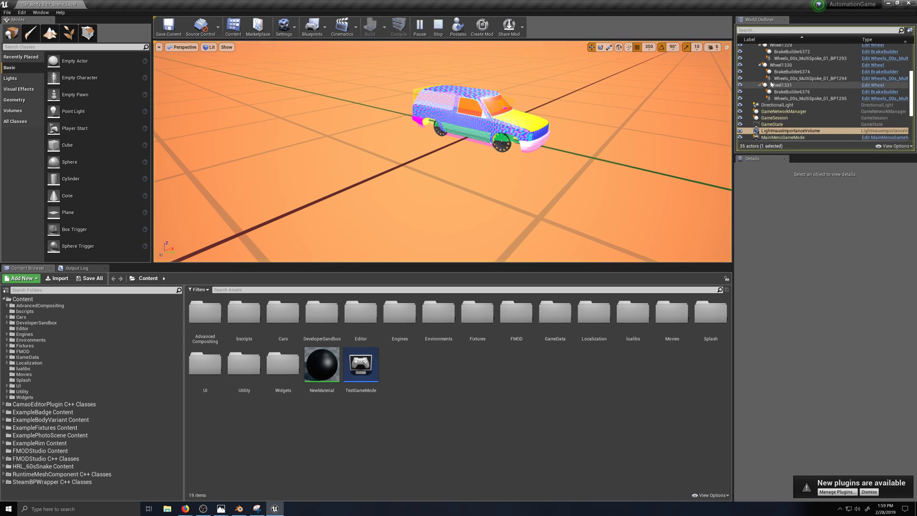
left_click(784, 60)
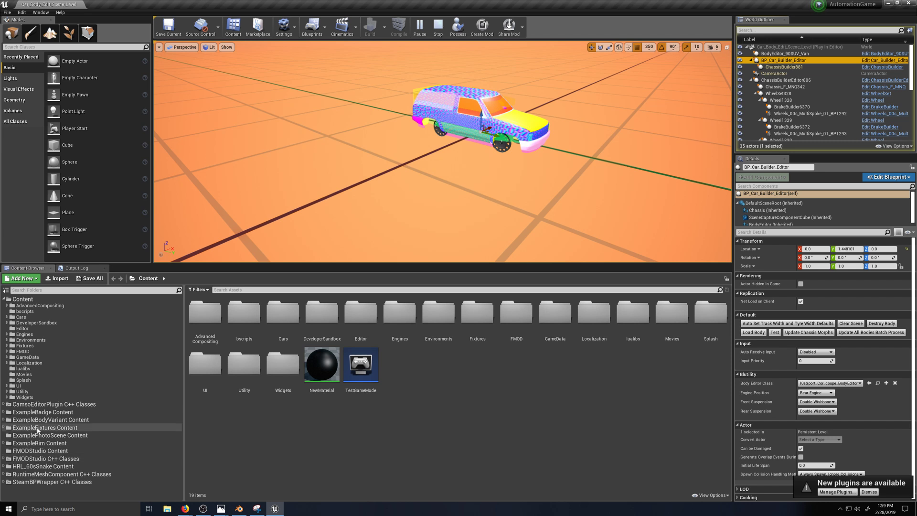
Assign 60sSnakeHT_BP from HRL_60sSnake Content/Cars/Blueprints/BodyEditors as the car builder's Body Editor Class.
left_click(8, 466)
left_click(12, 473)
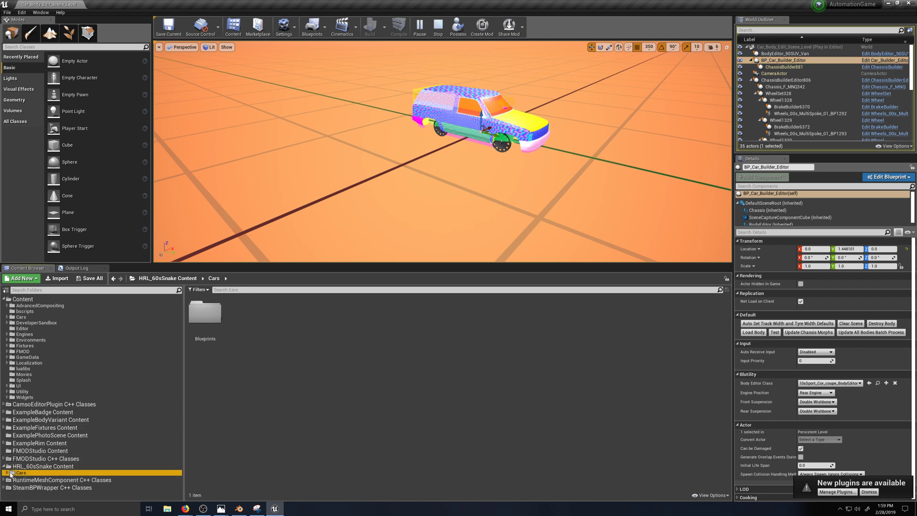
left_click(7, 473)
left_click(11, 478)
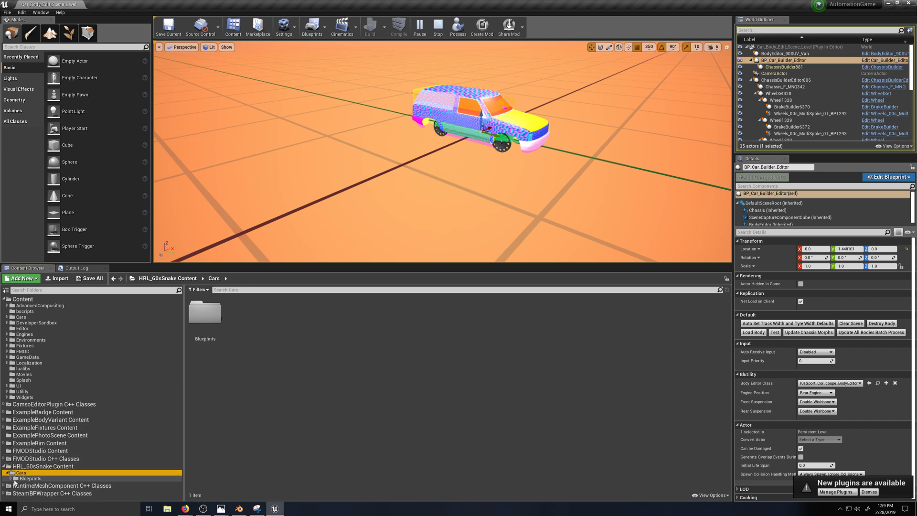
left_click(36, 483)
left_click(243, 313)
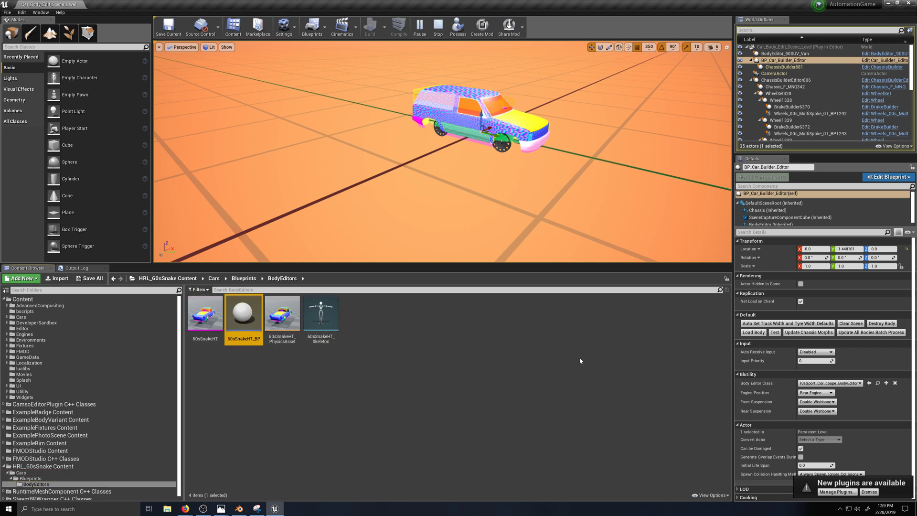
left_click(869, 384)
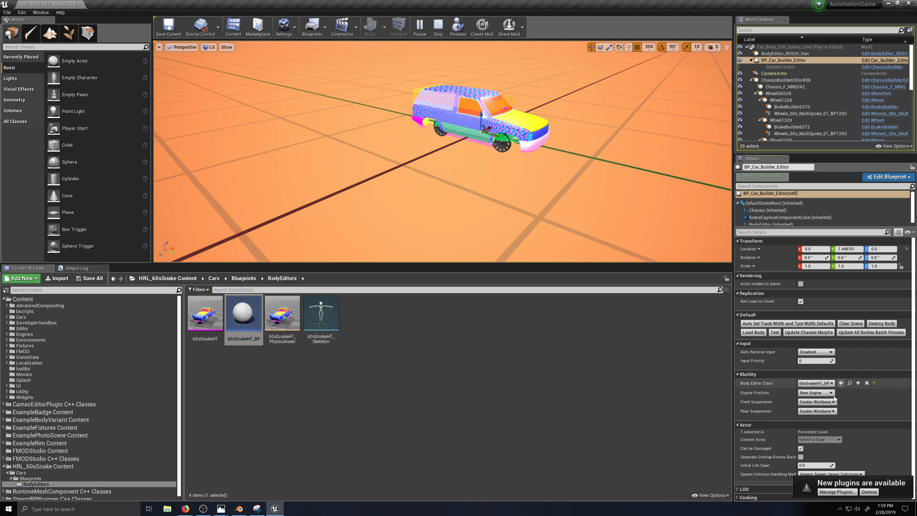
Set the car builder's Engine Position to Front engine and load the body into the scene.
left_click(814, 392)
left_click(808, 403)
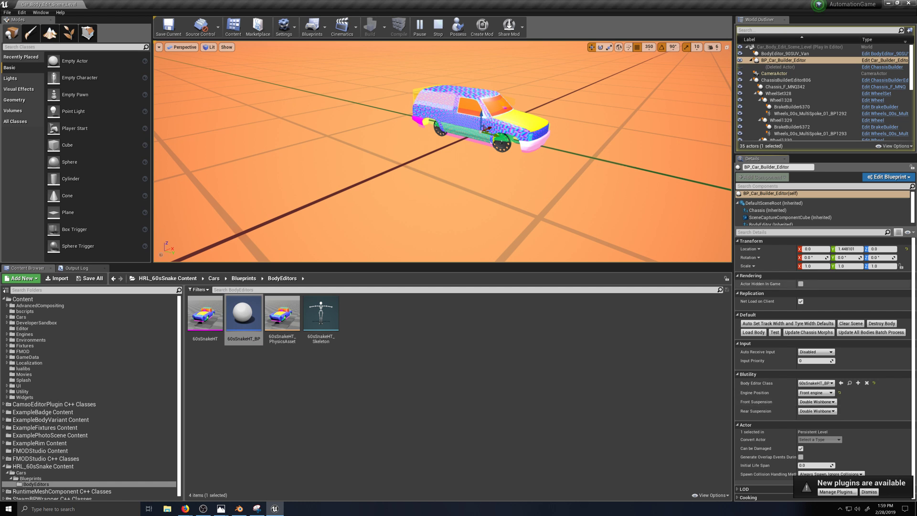
left_click(754, 333)
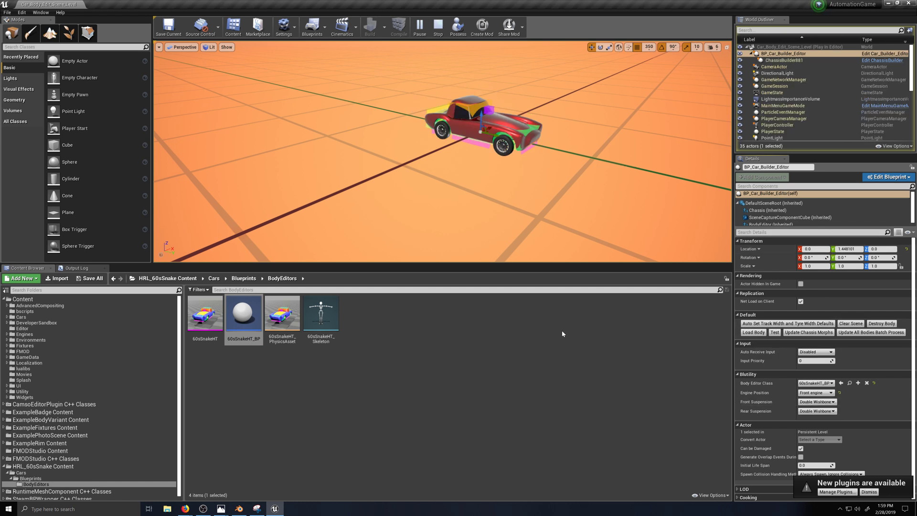
scroll(558, 137, "up", 4)
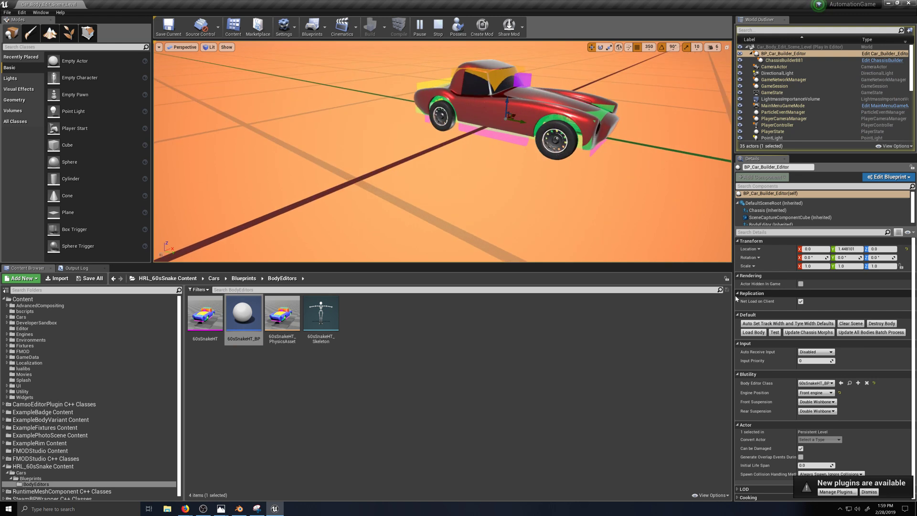
Select the loaded 60sSnakeHT_BP car body, collapse its open Public property groups and expand the Aero group.
left_click(602, 100)
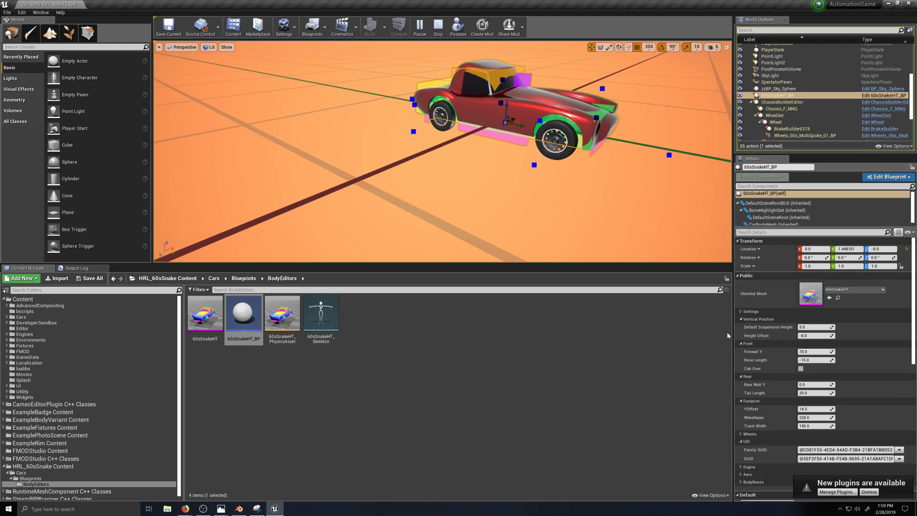
left_click(741, 319)
left_click(742, 327)
left_click(743, 334)
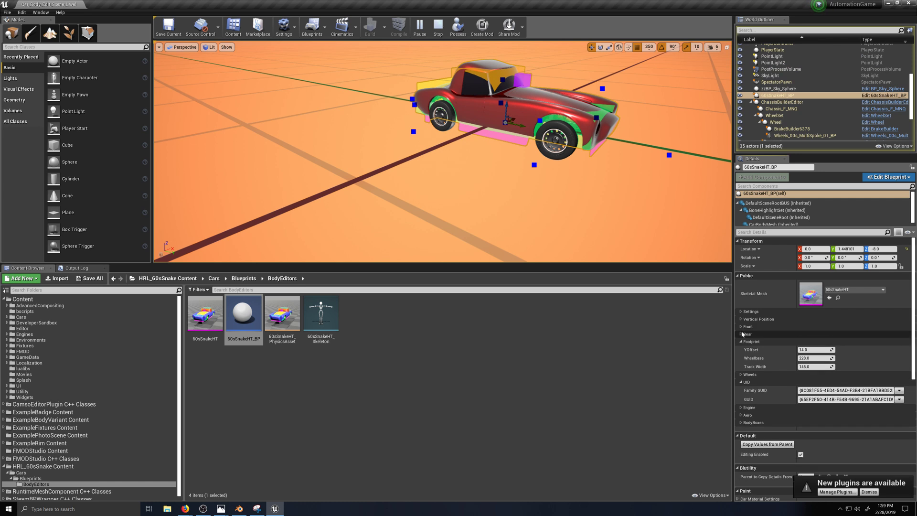
left_click(742, 341)
scroll(741, 332, "down", 2)
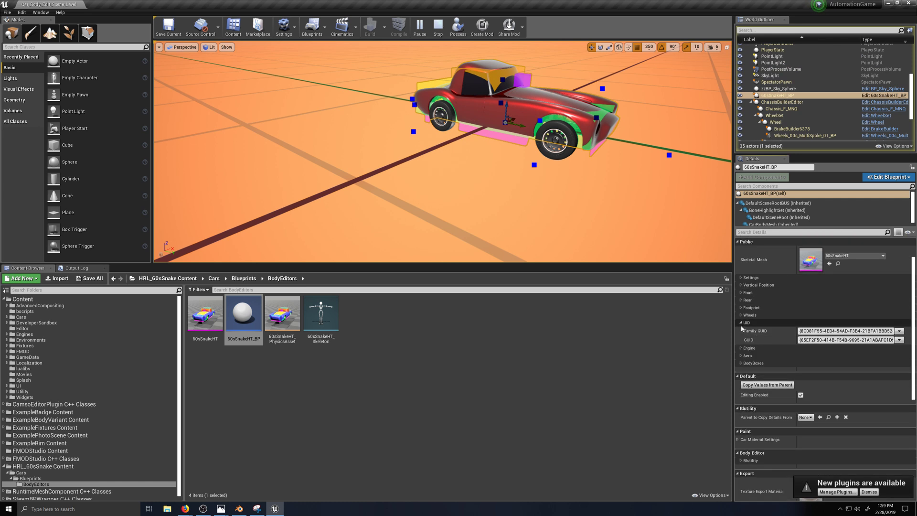
left_click(740, 323)
left_click(741, 338)
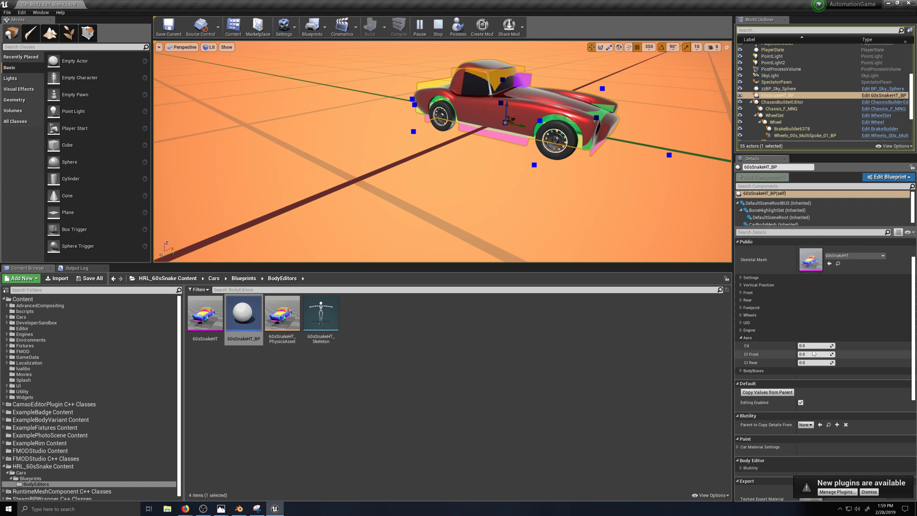
Set the car body's aero values to Cd 0.35, Cl Front 0.0022 and Cl Rear 0.0023.
type(".35")
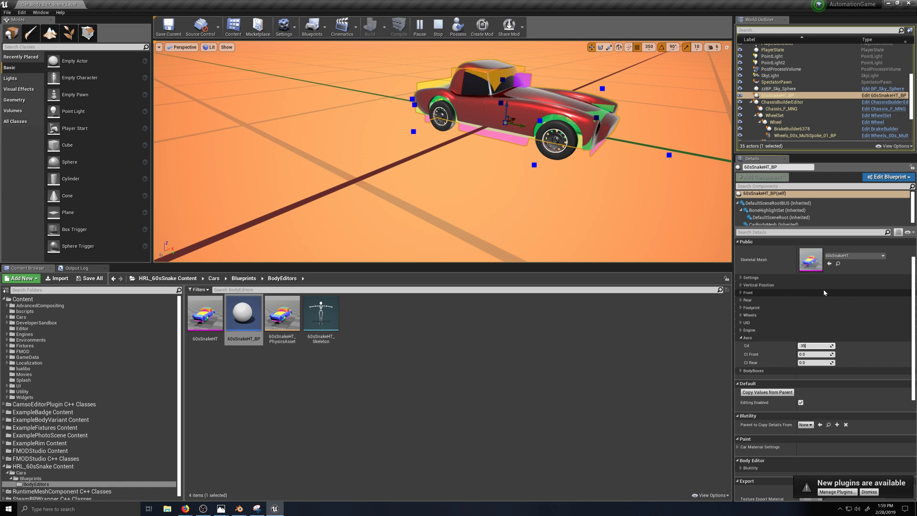
key("Tab")
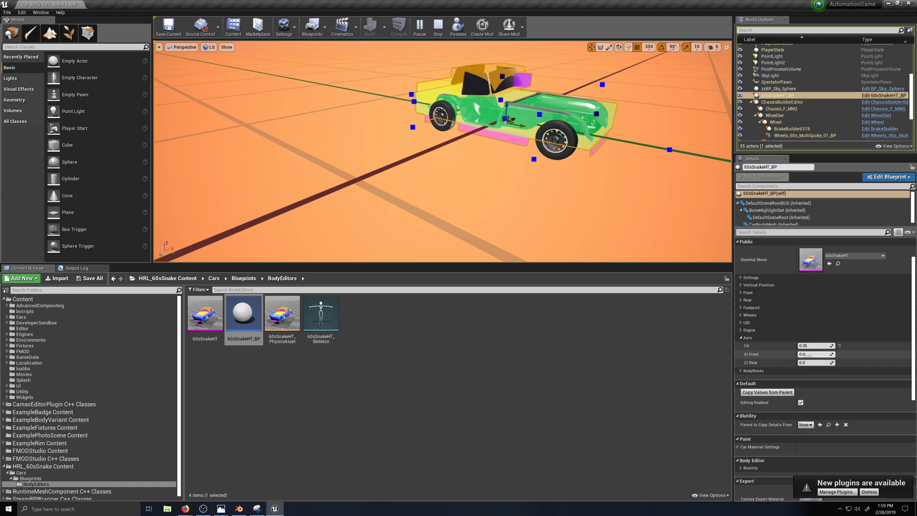
type(".002")
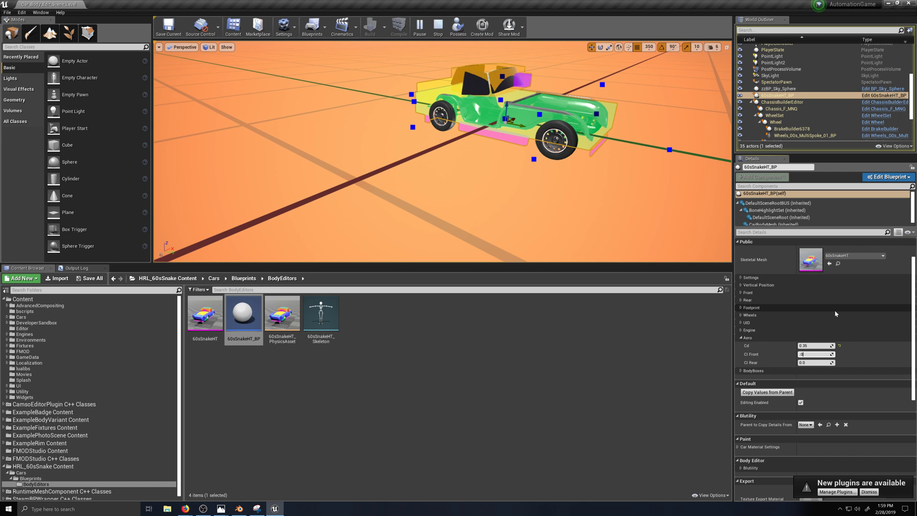
type("2")
key("Tab")
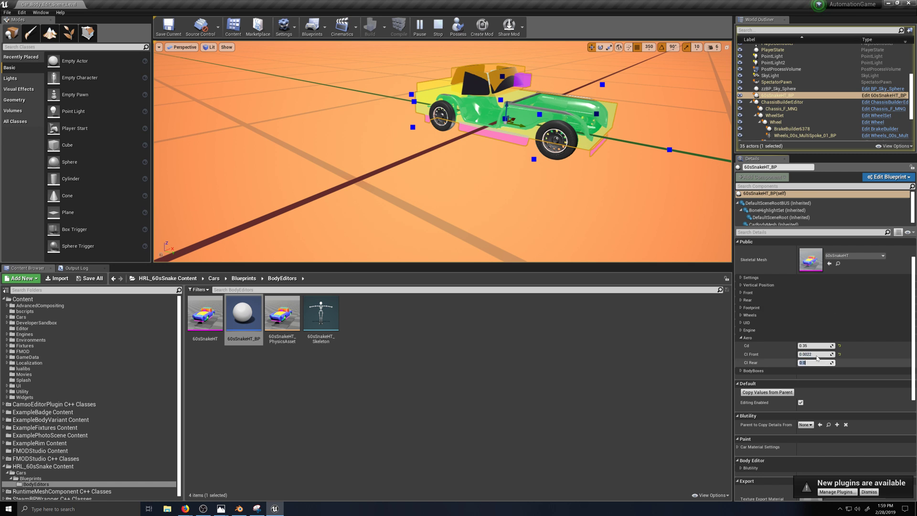
type(".0023")
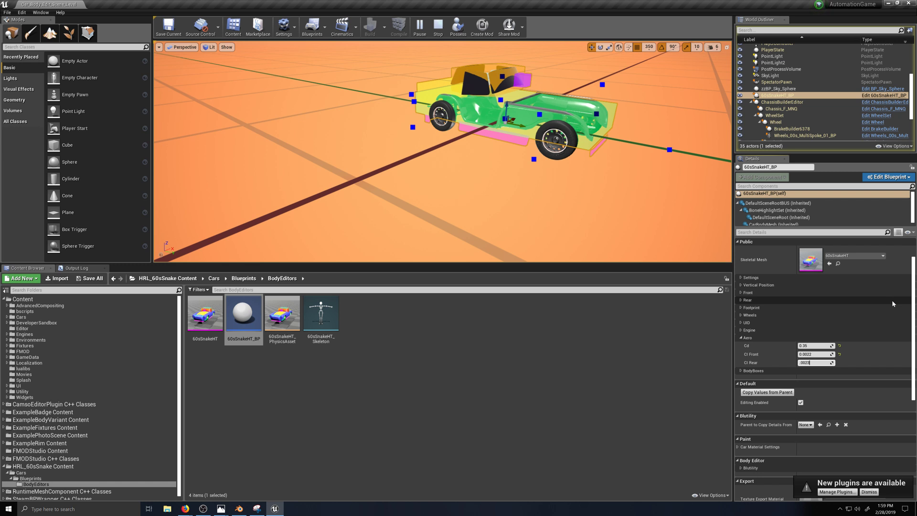
key("Return")
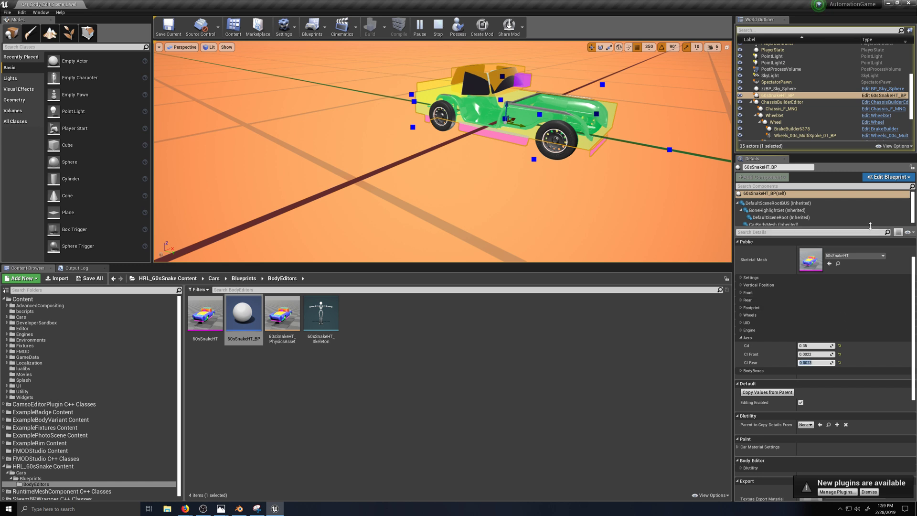
Apply the car body's instance changes to its blueprint and select the 60sSnakeHT_BP asset.
left_click(890, 177)
left_click(849, 216)
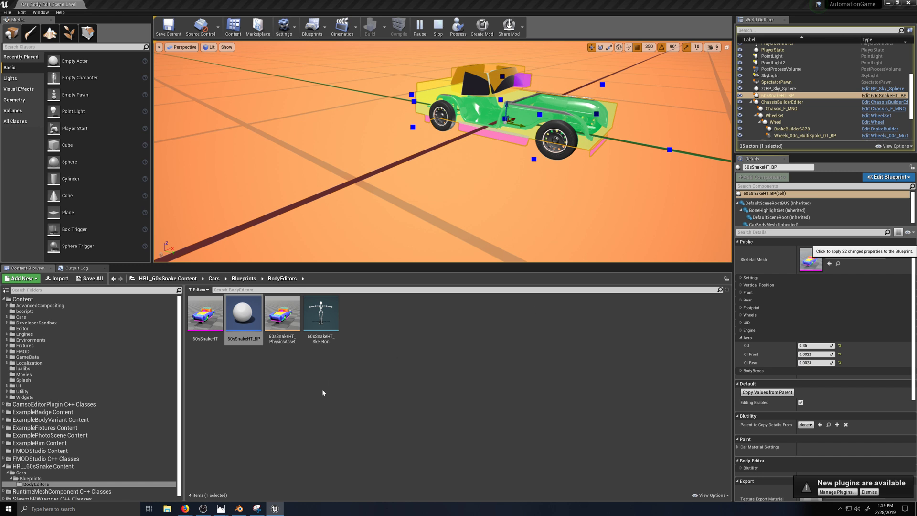
left_click(250, 327)
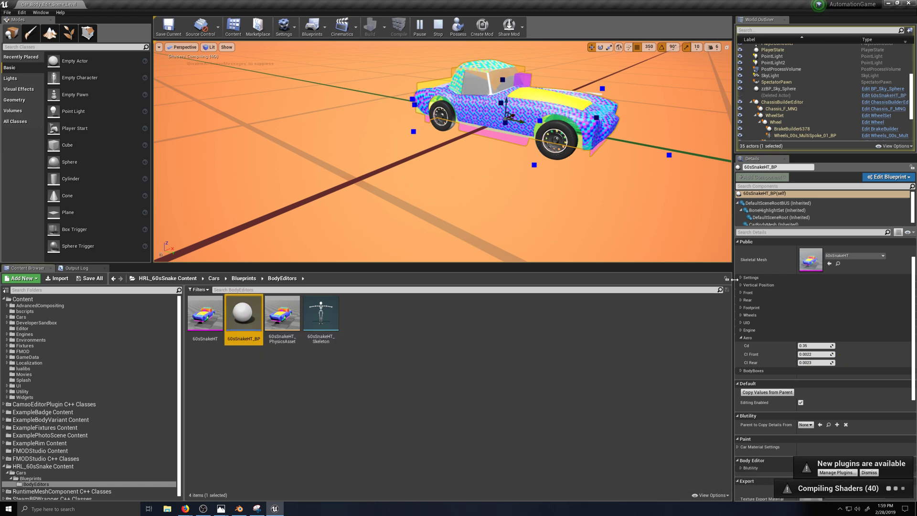
Collapse the Aero group and set Window Trim to Chrome in the body's Car Material Settings.
left_click(741, 338)
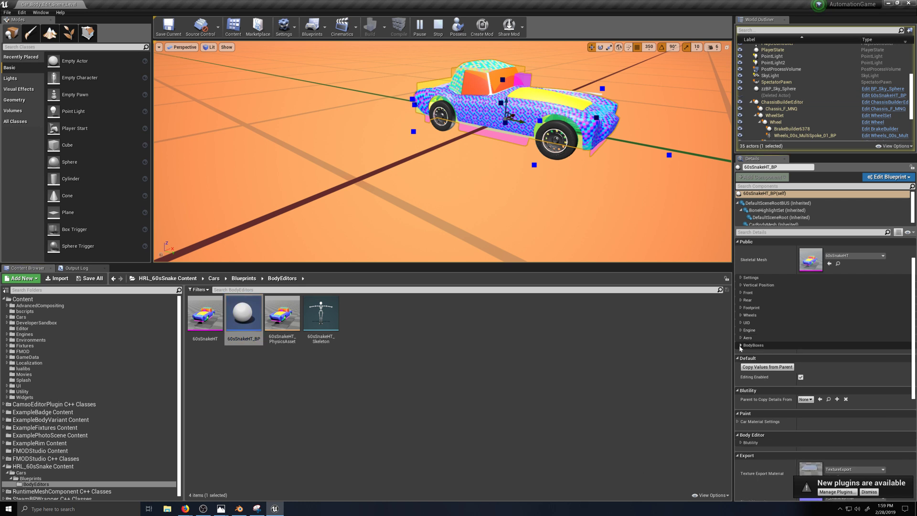
left_click(738, 420)
scroll(767, 342, "down", 5)
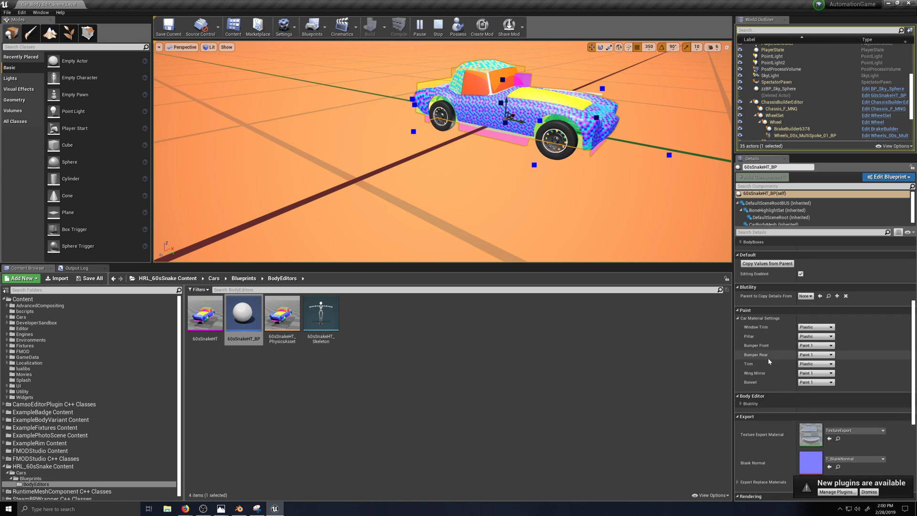
left_click(814, 316)
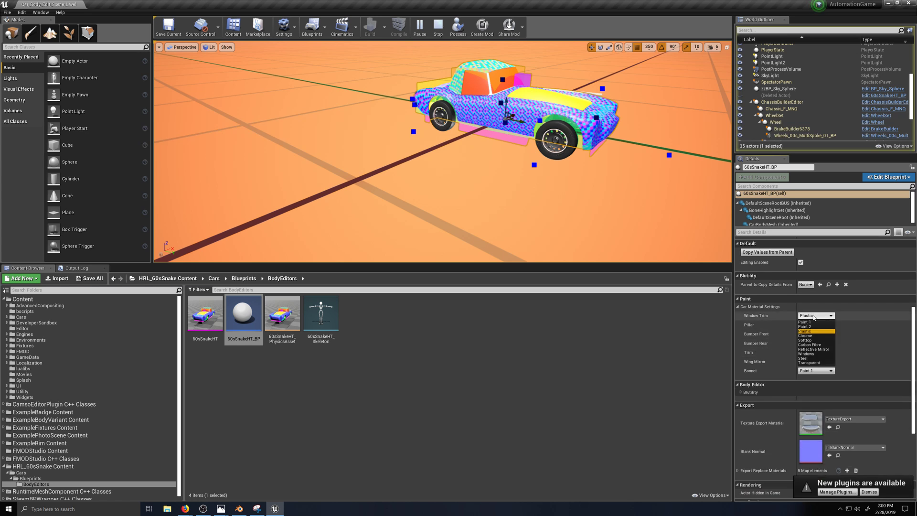
left_click(811, 336)
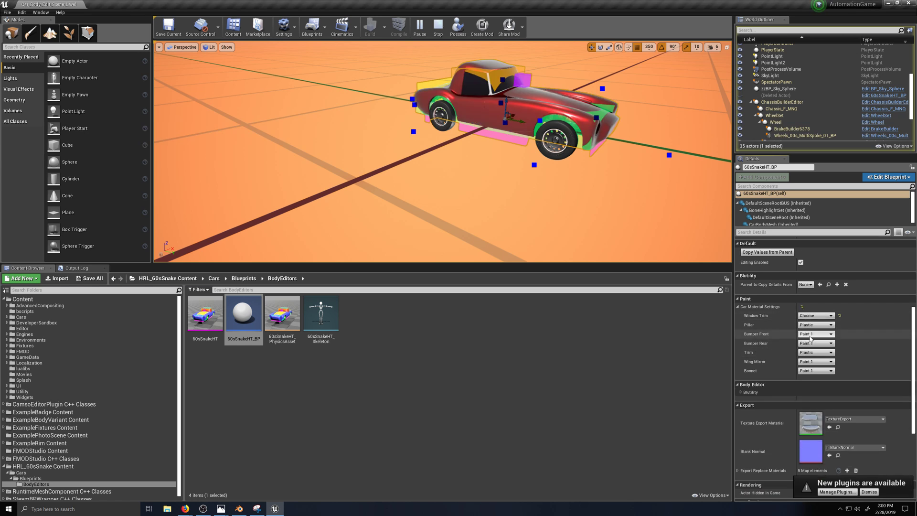
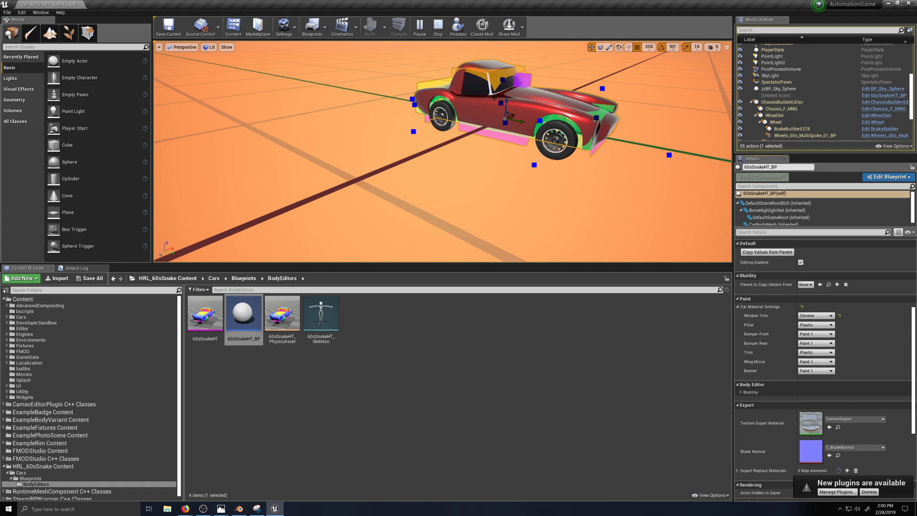
Set the Trim material to Chrome and apply the instance changes to the 60sSnakeHT_BP blueprint.
scroll(494, 98, "up", 2)
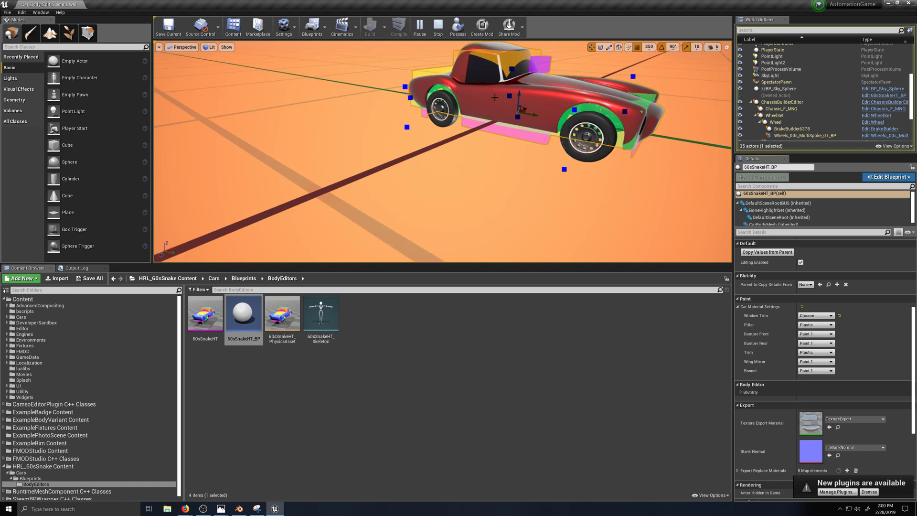
left_click(815, 353)
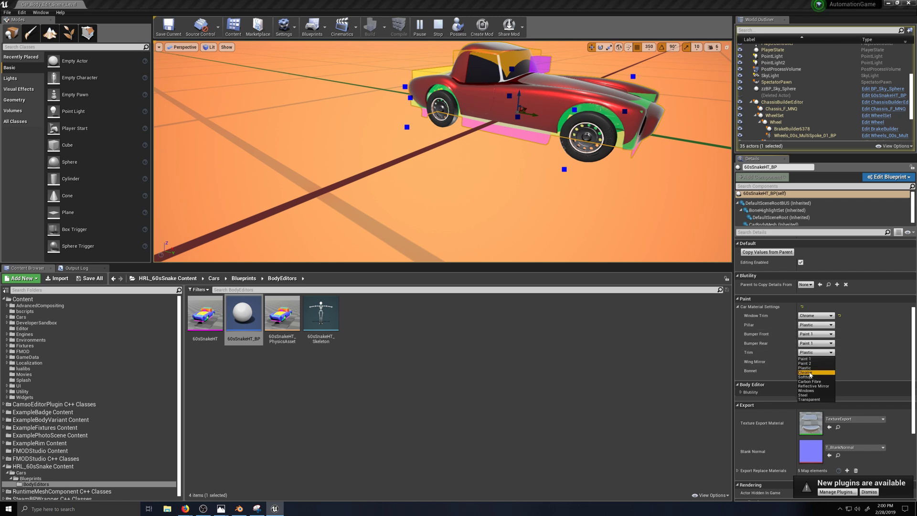
left_click(808, 373)
scroll(581, 197, "down", 2)
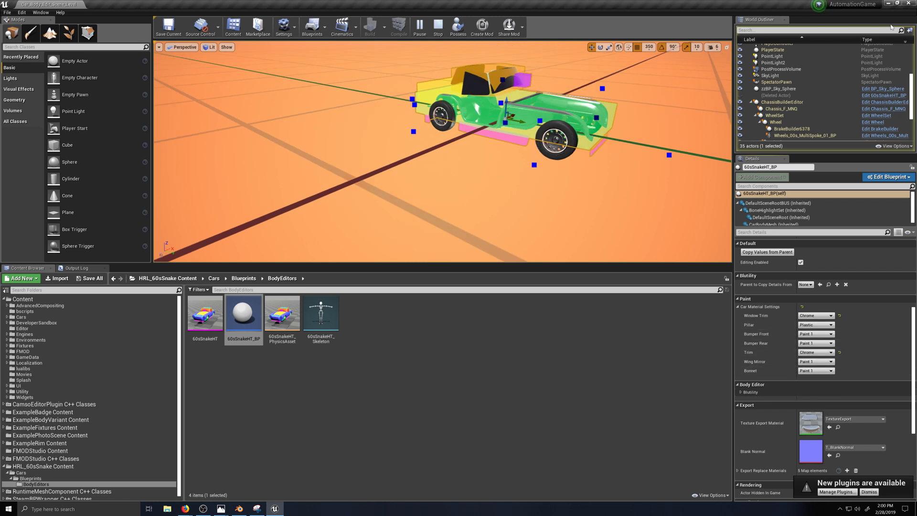
left_click(889, 177)
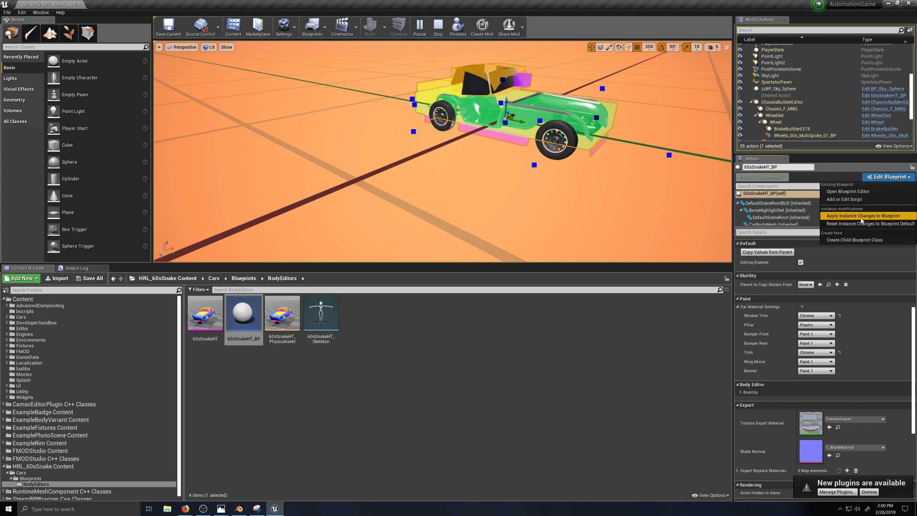
left_click(860, 215)
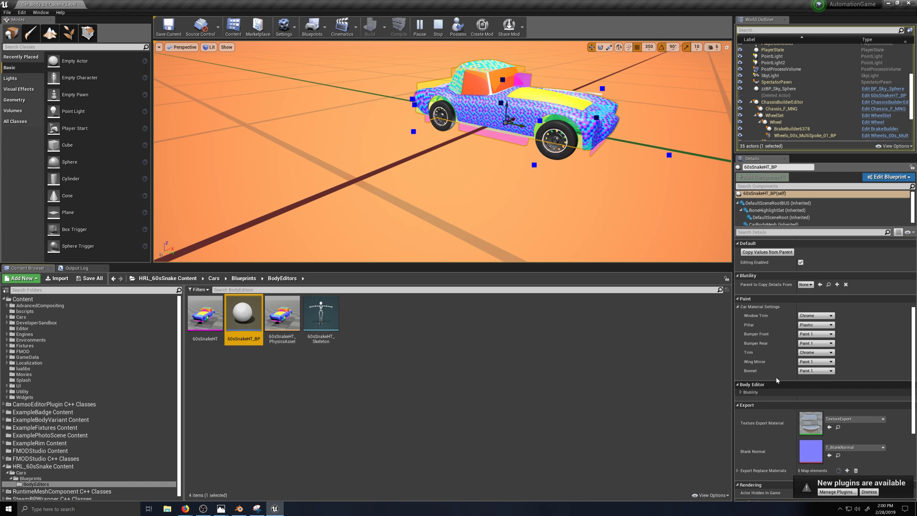
left_click_drag(914, 333, 915, 395)
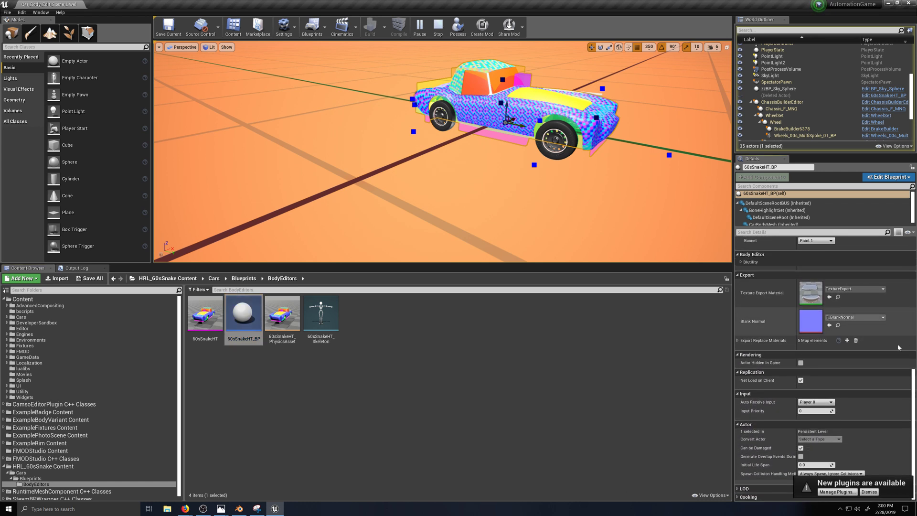
scroll(913, 404, "up", 8)
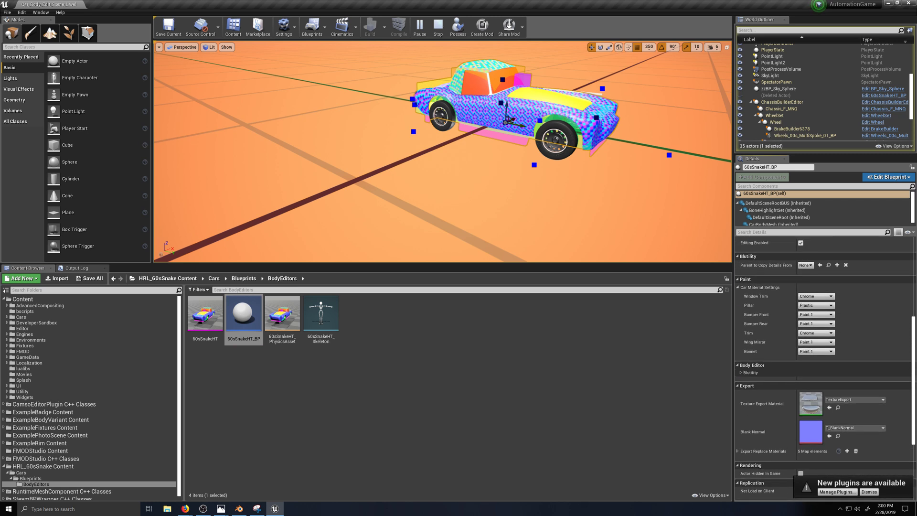
left_click_drag(916, 351, 915, 346)
scroll(456, 177, "down", 1)
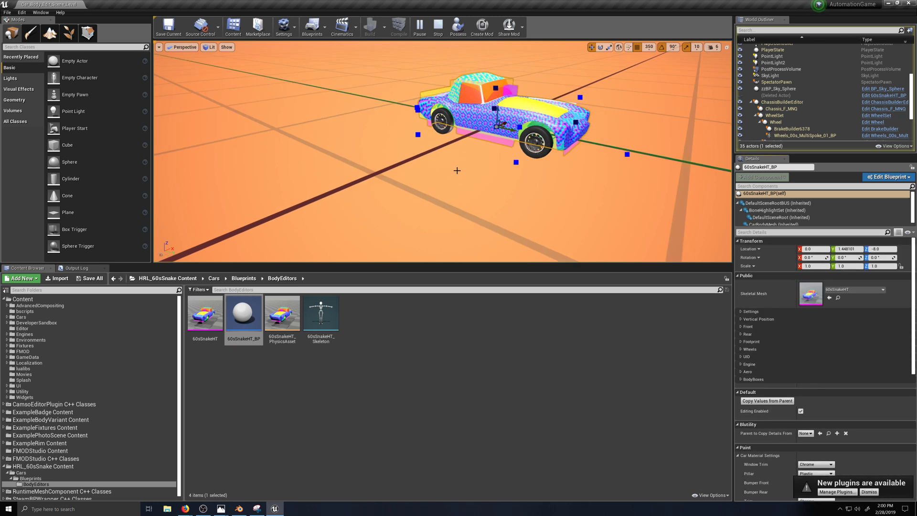
Bring the rear of the car into view and switch the viewport to wireframe display.
right_click_drag(495, 178, 521, 175)
middle_click_drag(493, 176, 461, 189)
right_click_drag(494, 183, 512, 184)
scroll(495, 183, "up", 2)
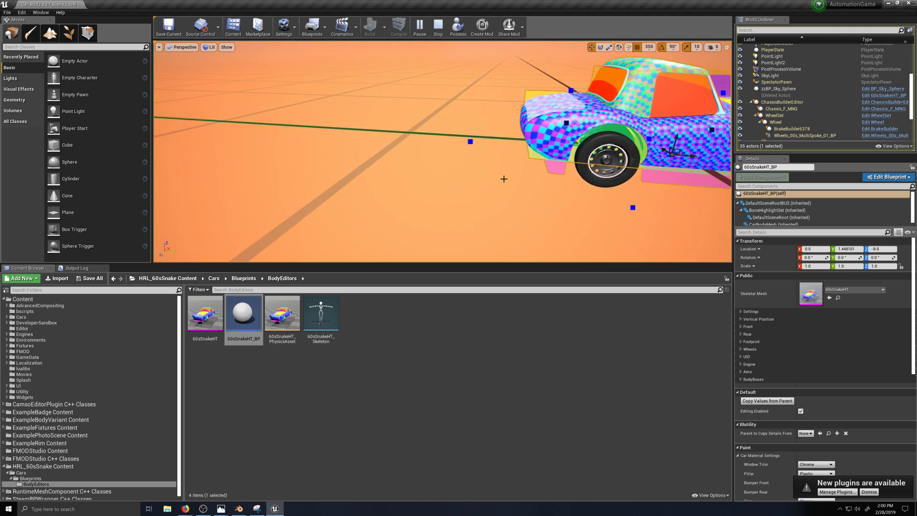
mouse_move(504, 179)
middle_mouse_down()
mouse_move(524, 172)
mouse_move(516, 178)
mouse_move(503, 168)
mouse_move(490, 184)
middle_mouse_up()
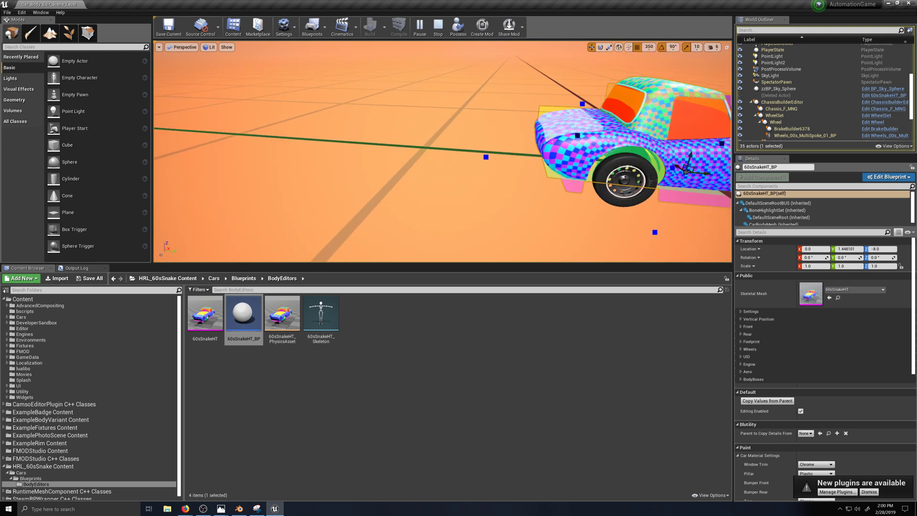
left_click(209, 47)
left_click(222, 78)
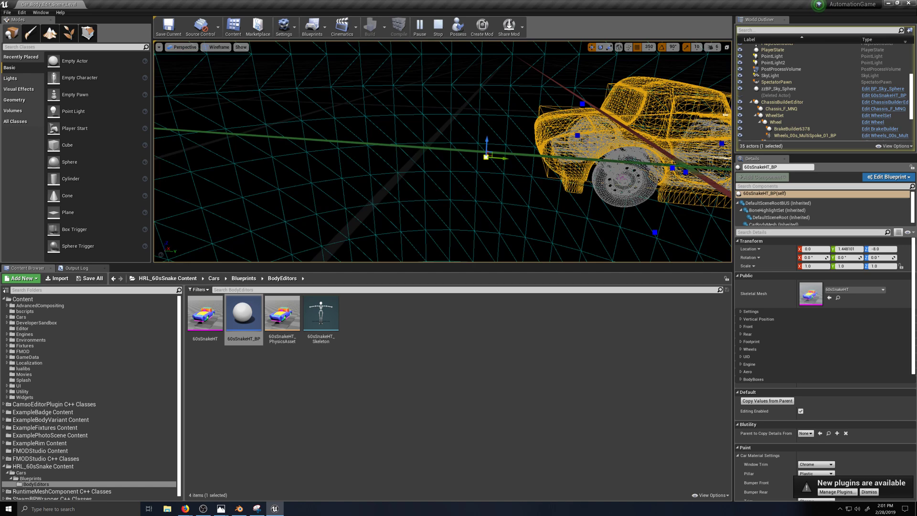
Try to pull the lower rear bone handle a little farther behind the car.
mouse_move(475, 208)
right_mouse_down()
mouse_move(487, 207)
mouse_move(464, 223)
mouse_move(471, 218)
right_mouse_up()
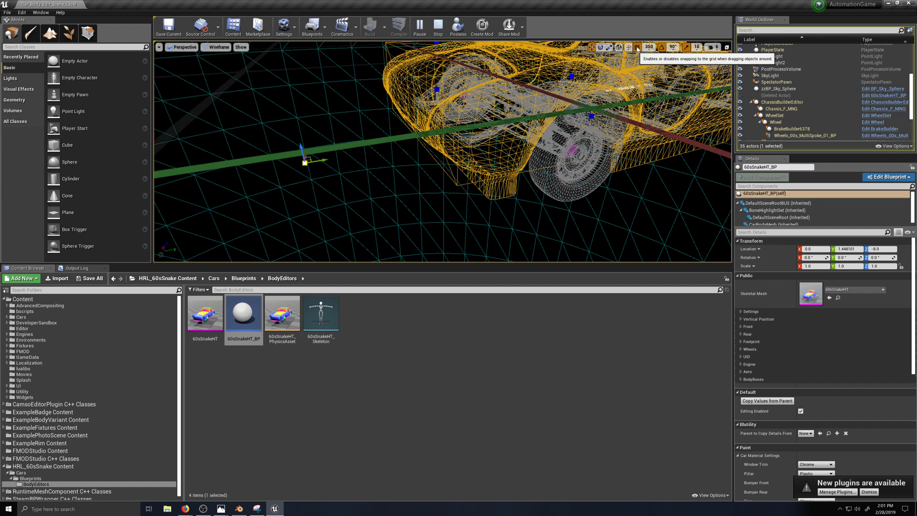
scroll(402, 171, "down", 5)
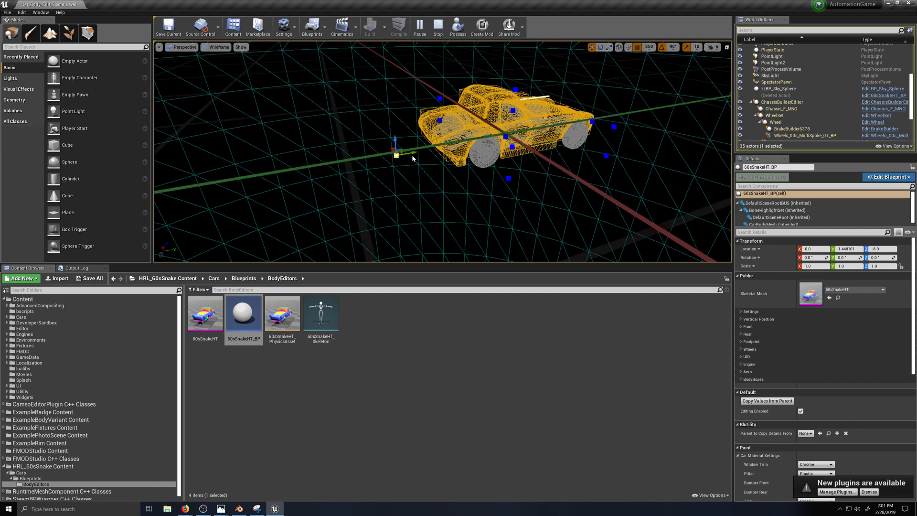
mouse_move(414, 153)
left_mouse_down()
mouse_move(300, 171)
mouse_move(399, 161)
left_mouse_up()
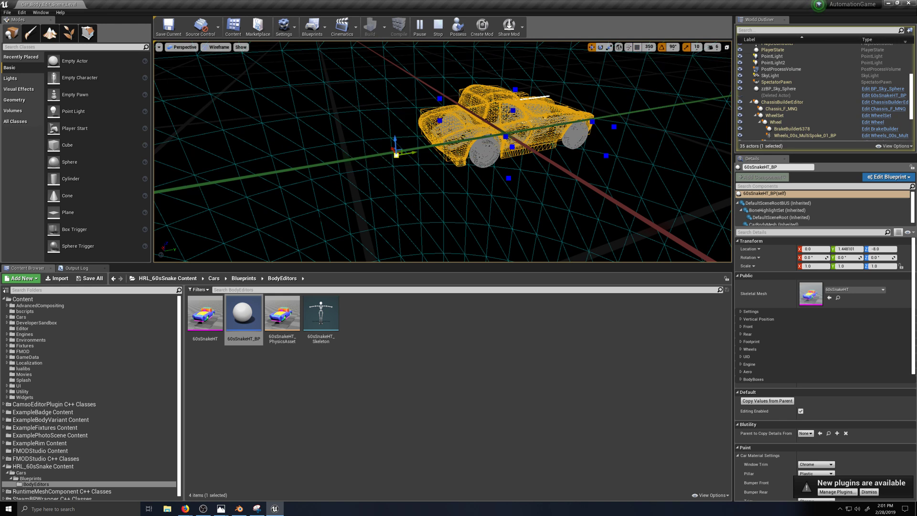
scroll(391, 186, "up", 2)
left_click(391, 185)
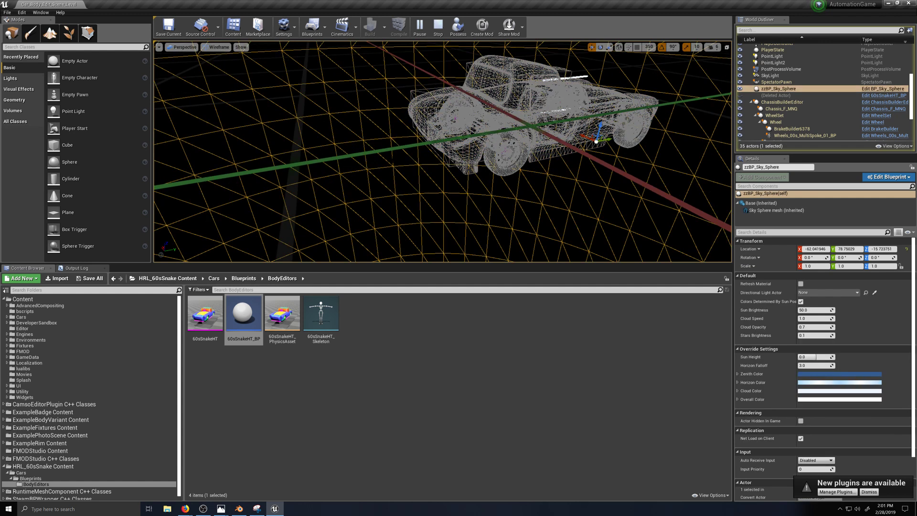
left_click(476, 120)
left_click(456, 158)
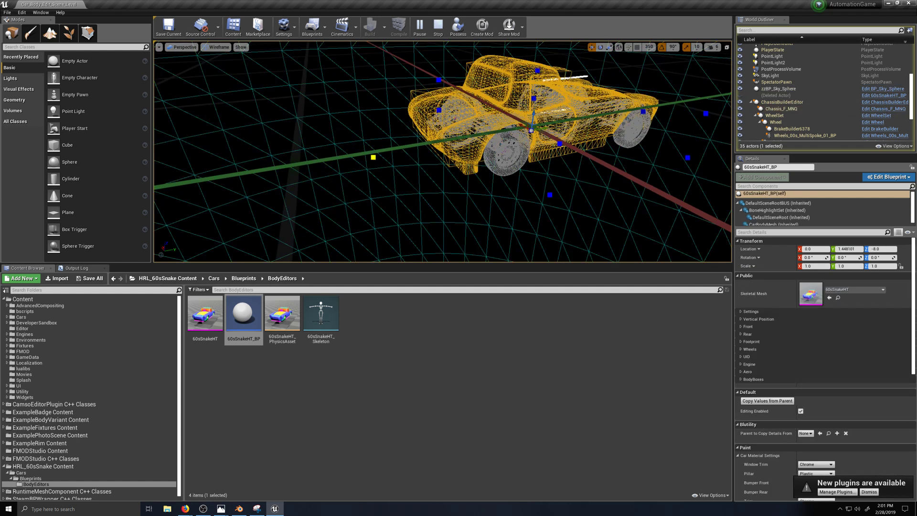
left_click(373, 157)
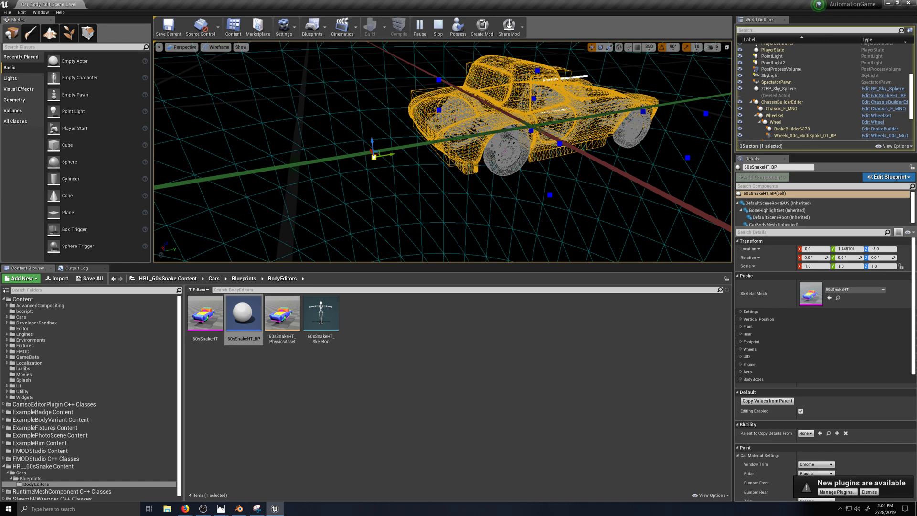
scroll(389, 163, "up", 3)
right_click(324, 162)
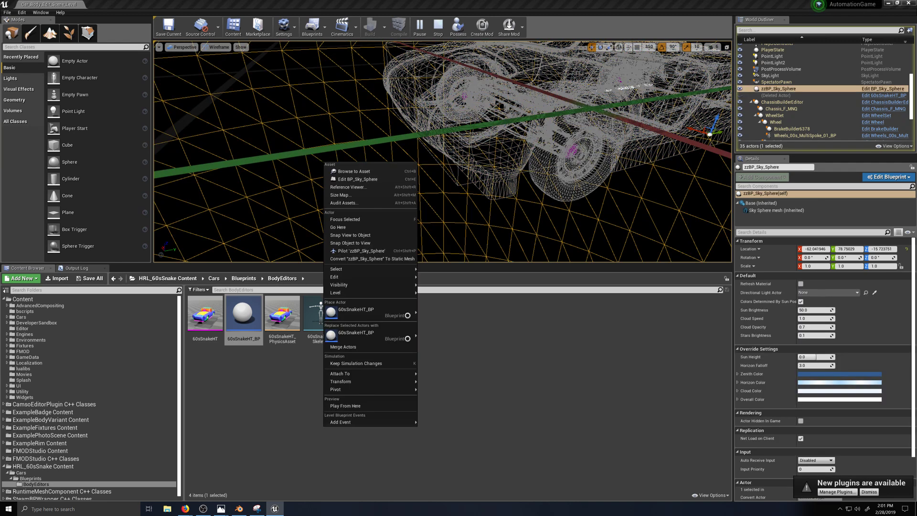
left_click_drag(503, 195, 503, 167)
left_click(502, 195)
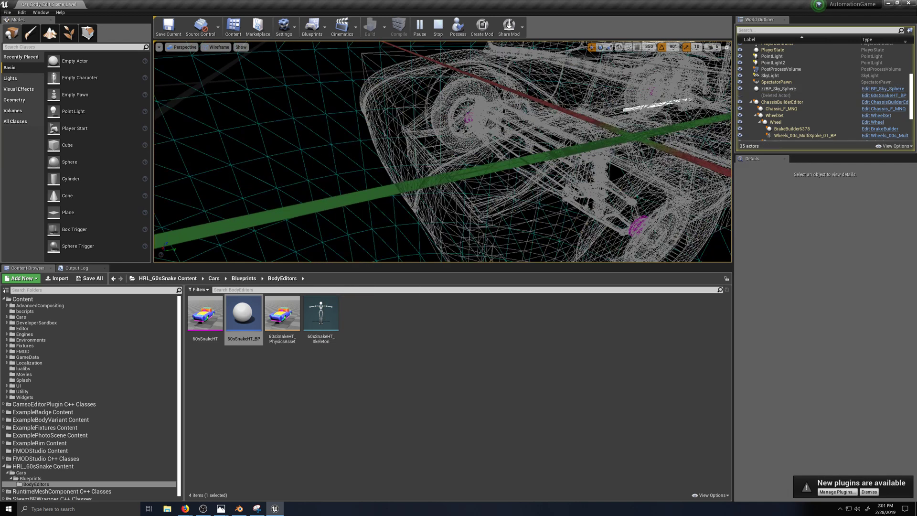
scroll(509, 231, "down", 5)
left_click(473, 160)
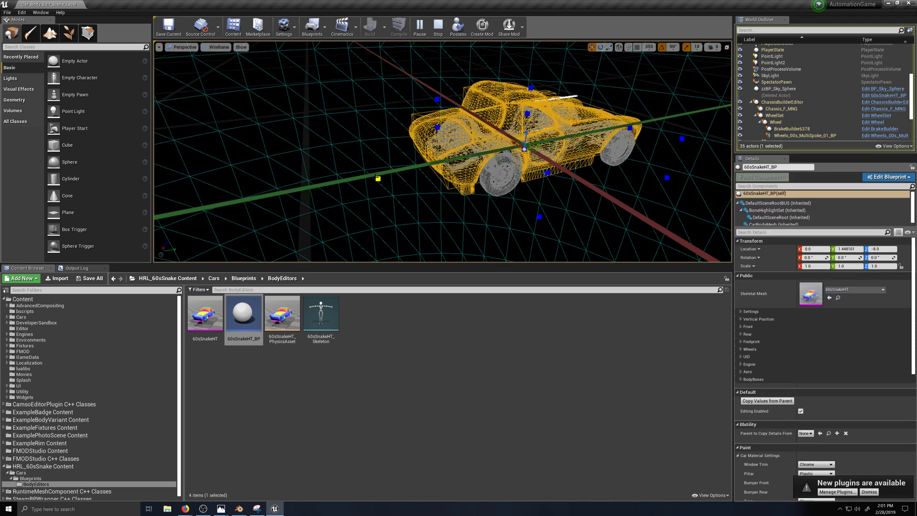
Add the lower rear bone handle's current position and a second one slightly farther behind the car to its bone limits.
scroll(372, 189, "up", 4)
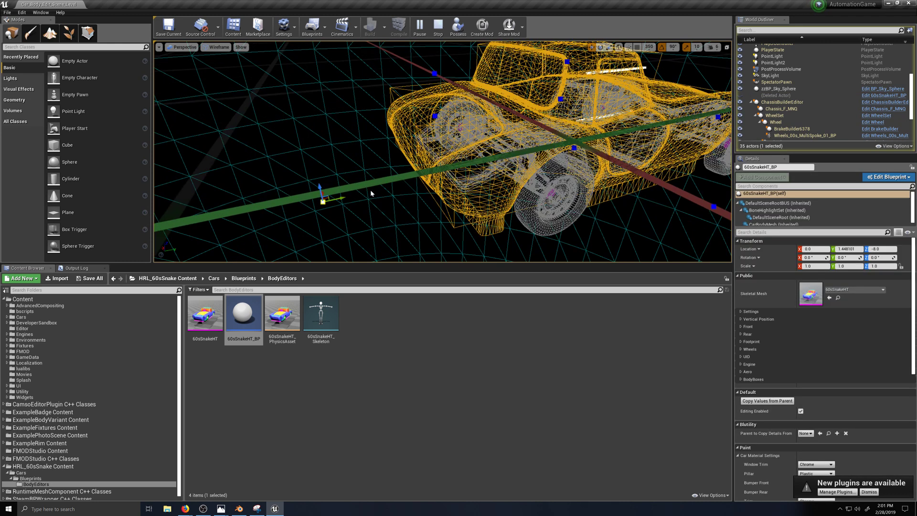
right_click(323, 202)
left_click(348, 224)
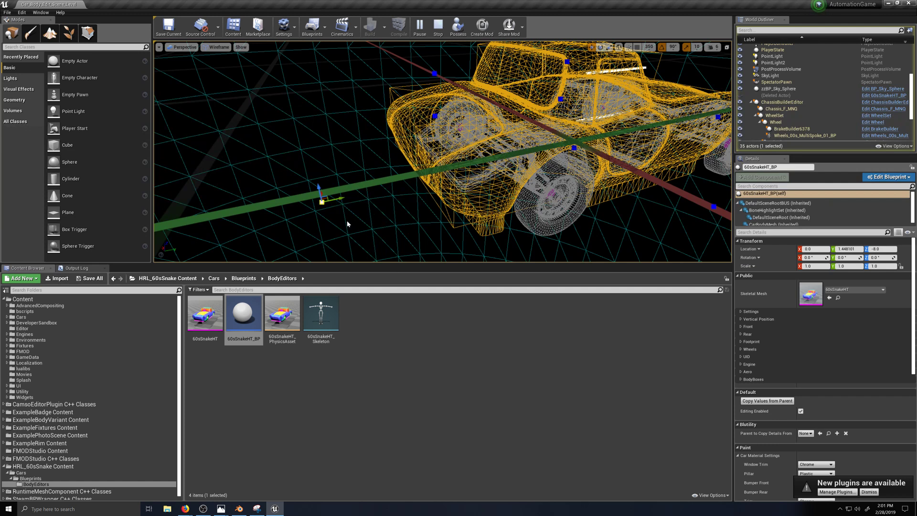
left_click_drag(340, 197, 328, 209)
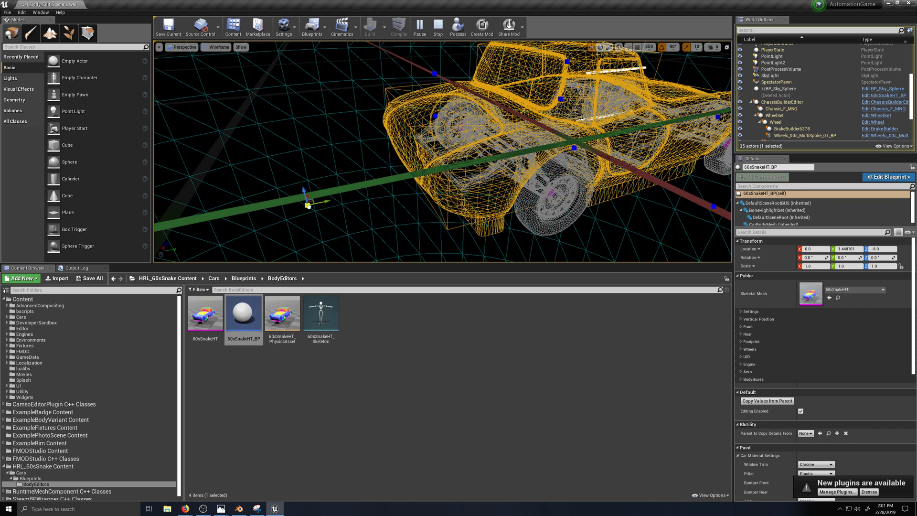
right_click(308, 207)
left_click(331, 221)
Move the lower rear bone handle forward toward the tail, keeping the 60sSnakeHT_BP body selected.
left_click_drag(327, 202, 382, 207)
mouse_move(406, 230)
right_mouse_down()
mouse_move(394, 210)
mouse_move(407, 296)
mouse_move(399, 231)
right_mouse_up()
left_click(444, 152)
right_click_drag(445, 152, 428, 147)
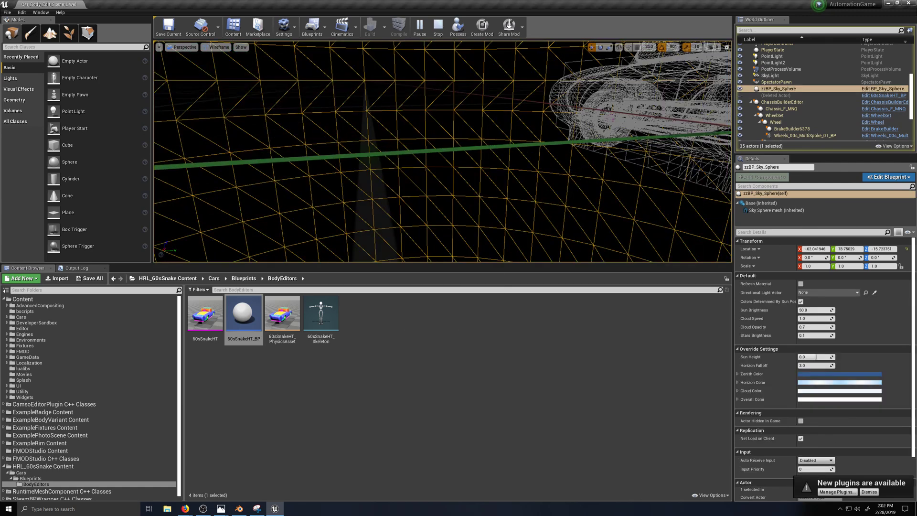
middle_click_drag(444, 152, 497, 157)
left_click(350, 153)
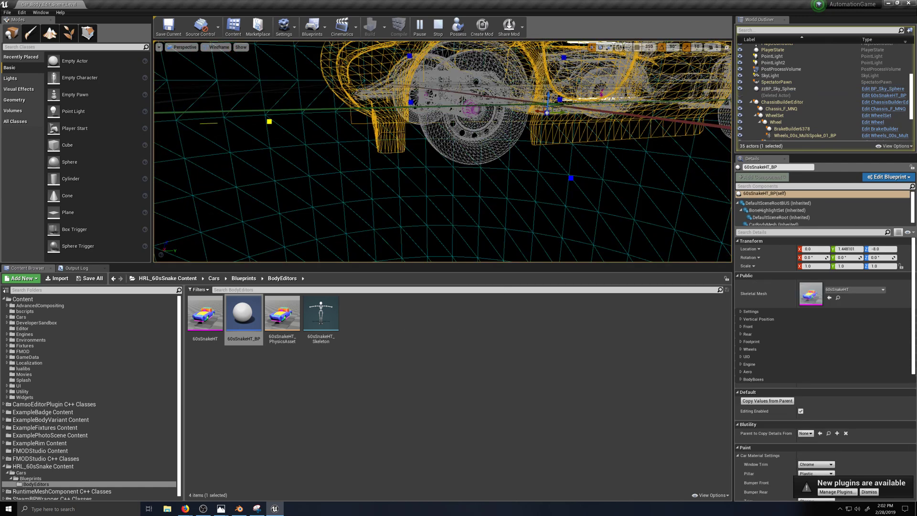
Nudge the lower rear bone handle, add its forward position to the bone limits, and return the handle inside that range.
right_click_drag(322, 145, 317, 134)
mouse_move(376, 134)
middle_mouse_down()
mouse_move(297, 168)
mouse_move(378, 144)
middle_mouse_up()
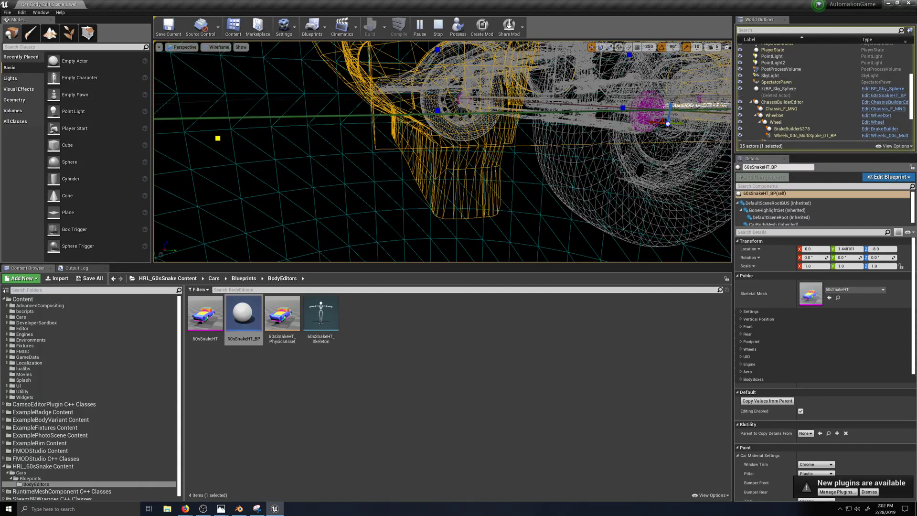
left_click(218, 138)
mouse_move(237, 138)
left_mouse_down()
mouse_move(252, 139)
mouse_move(196, 139)
mouse_move(240, 142)
mouse_move(231, 144)
left_mouse_up()
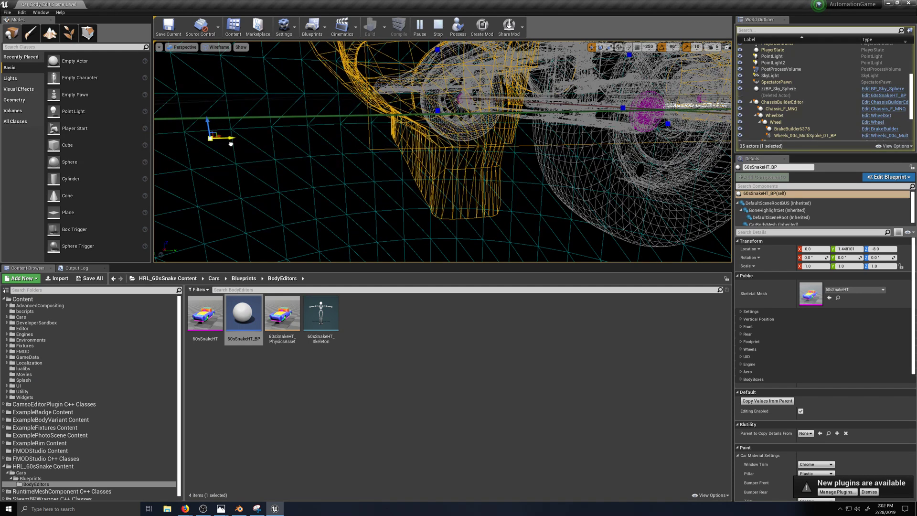
scroll(242, 150, "down", 3)
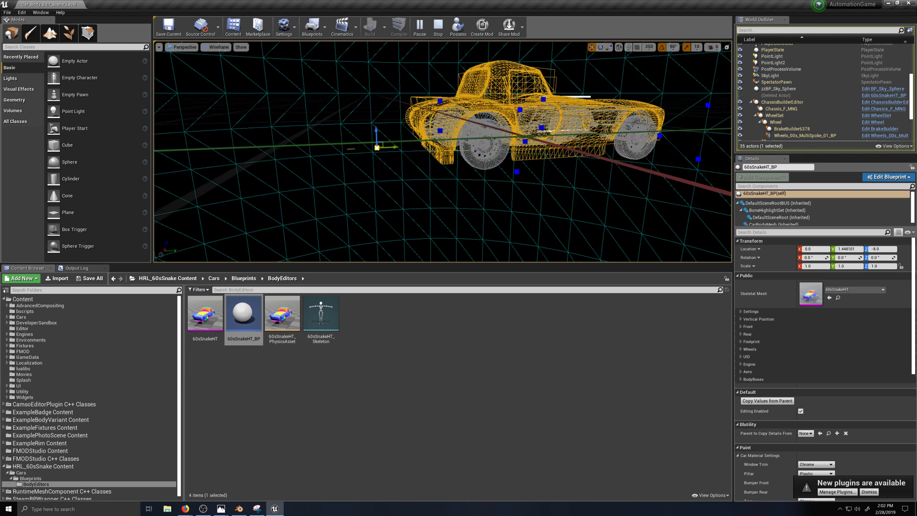
right_click(378, 147)
left_click(389, 161)
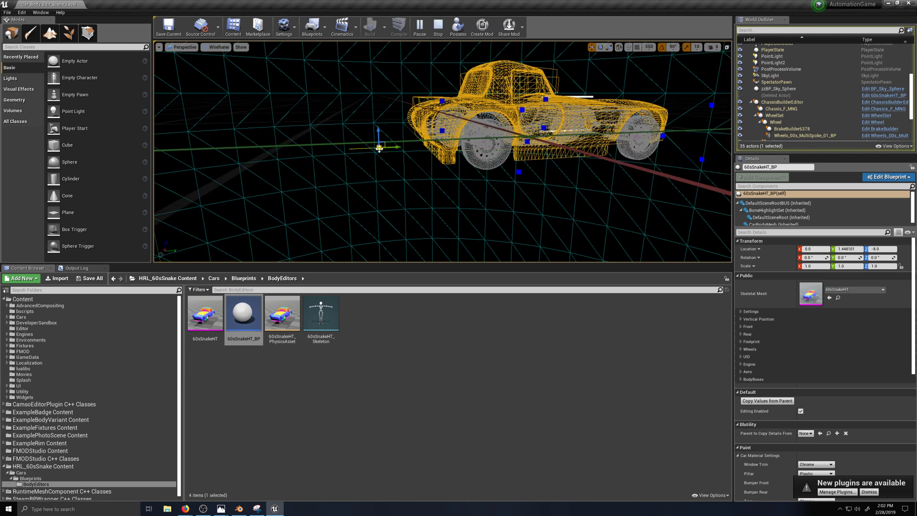
left_click_drag(396, 148, 373, 148)
Add a position farther ahead of the nose to the lower front bone handle's limits.
scroll(542, 173, "down", 3)
right_click_drag(542, 174, 525, 190)
scroll(579, 195, "up", 5)
mouse_move(579, 194)
right_mouse_down()
mouse_move(621, 194)
mouse_move(580, 199)
right_mouse_up()
mouse_move(459, 190)
right_mouse_down()
mouse_move(496, 191)
mouse_move(460, 190)
right_mouse_up()
left_click_drag(491, 189, 468, 192)
right_click(524, 192)
left_click(533, 202)
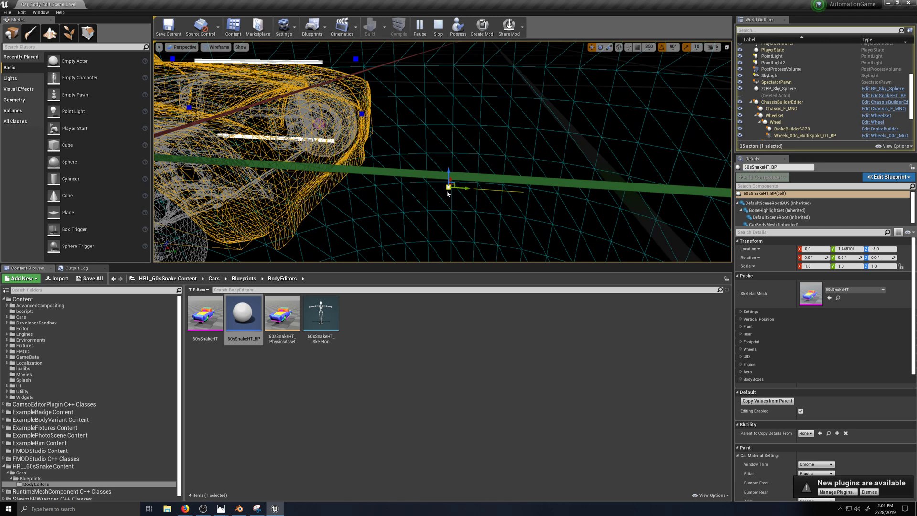
Add the lower front bone handle's position closer to the nose to its limits and move the handle back within the range.
right_click(449, 193)
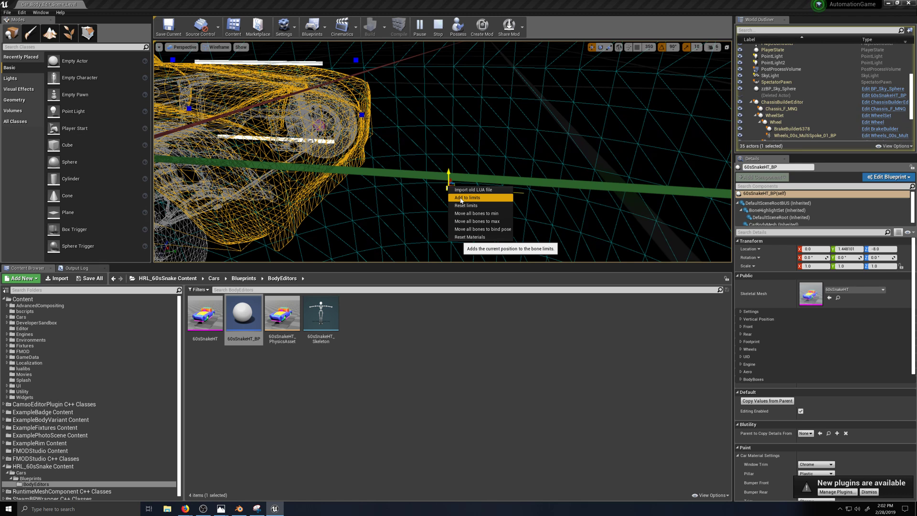
left_click(461, 199)
left_click_drag(464, 189, 486, 191)
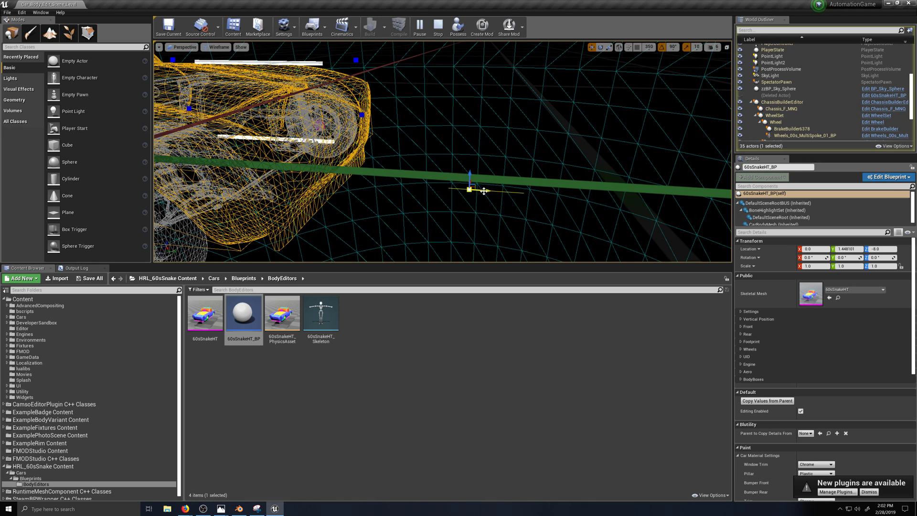
Select the upper front bone handle and inspect the body's handles from the front and side of the car.
scroll(366, 171, "down", 4)
scroll(391, 173, "up", 2)
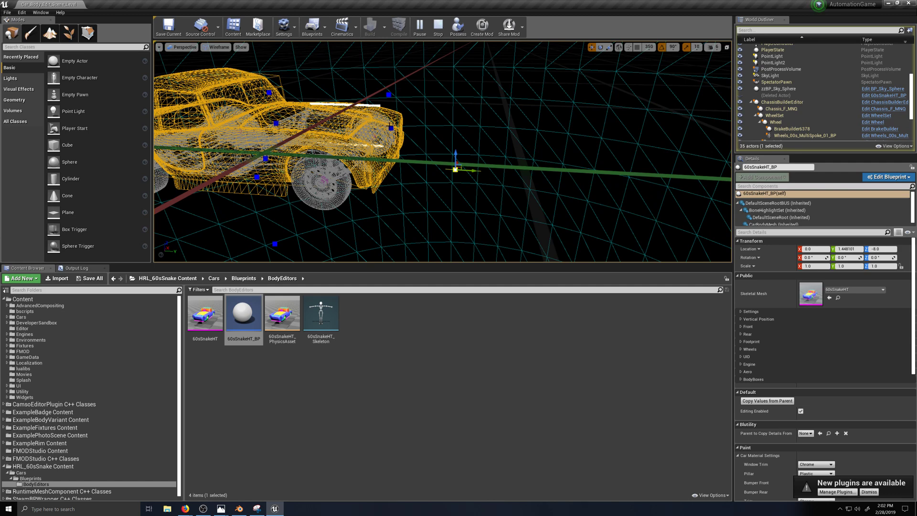
left_click(391, 127)
key("d")
right_click_drag(390, 127, 316, 128)
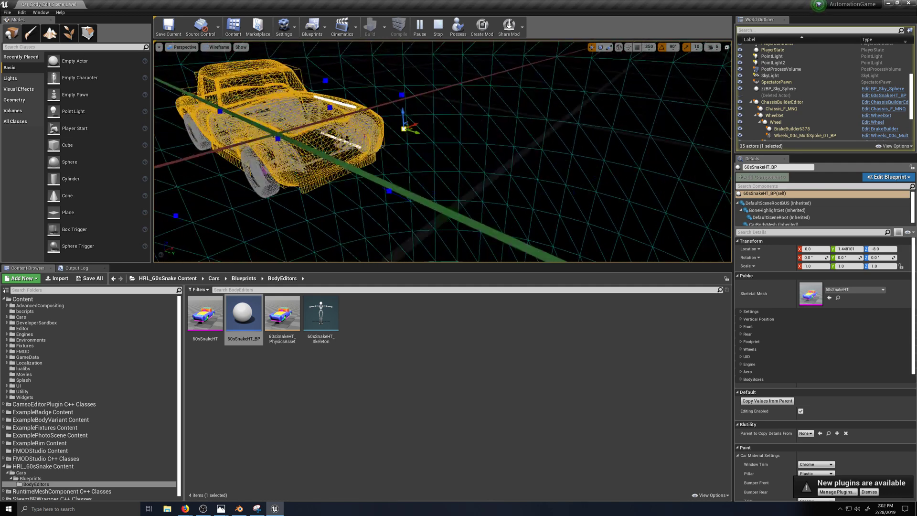
mouse_move(449, 164)
middle_mouse_down()
mouse_move(497, 157)
mouse_move(439, 161)
middle_mouse_up()
right_click_drag(450, 164, 435, 153)
scroll(449, 164, "up", 2)
key("d")
key("d")
key("a")
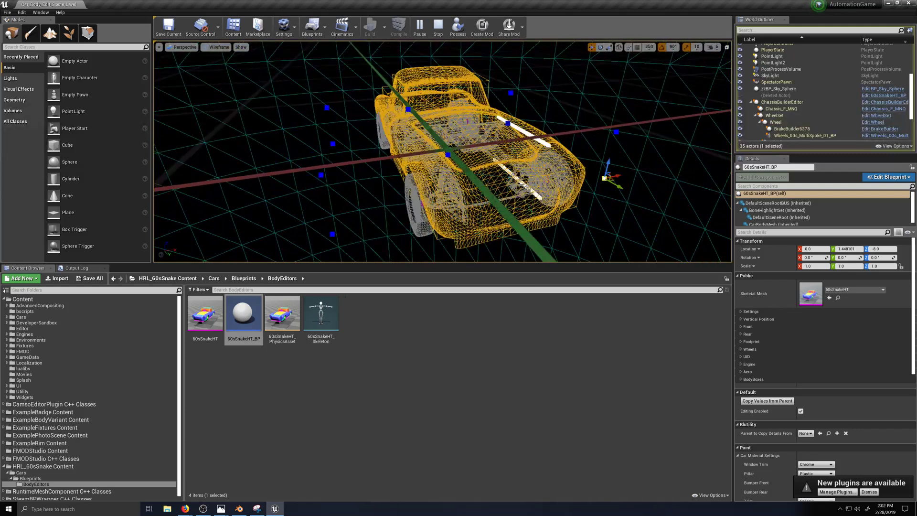
scroll(399, 104, "down", 1)
scroll(418, 199, "up", 1)
middle_click_drag(418, 199, 401, 200)
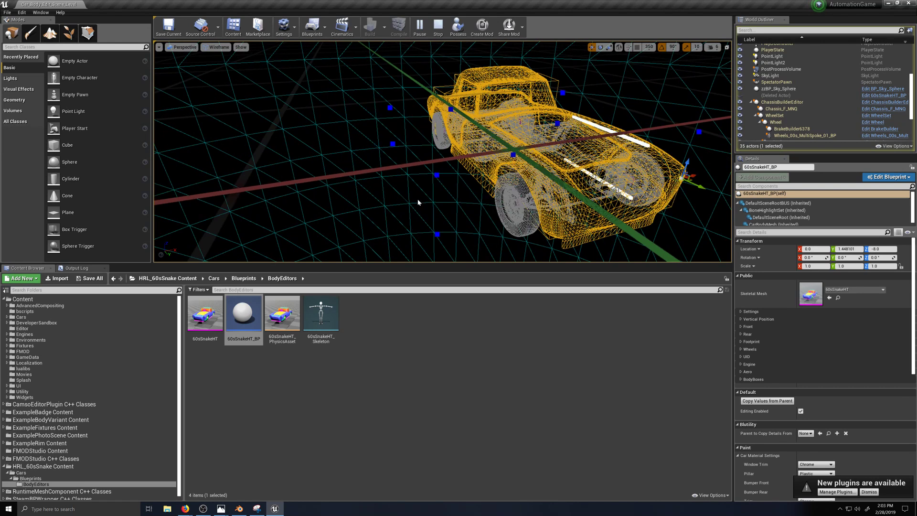
Move the lower side bone handle near the front wheel outward from the car along the X axis.
left_click(437, 234)
scroll(463, 236, "down", 2)
mouse_move(463, 236)
right_mouse_down()
mouse_move(439, 236)
mouse_move(459, 247)
right_mouse_up()
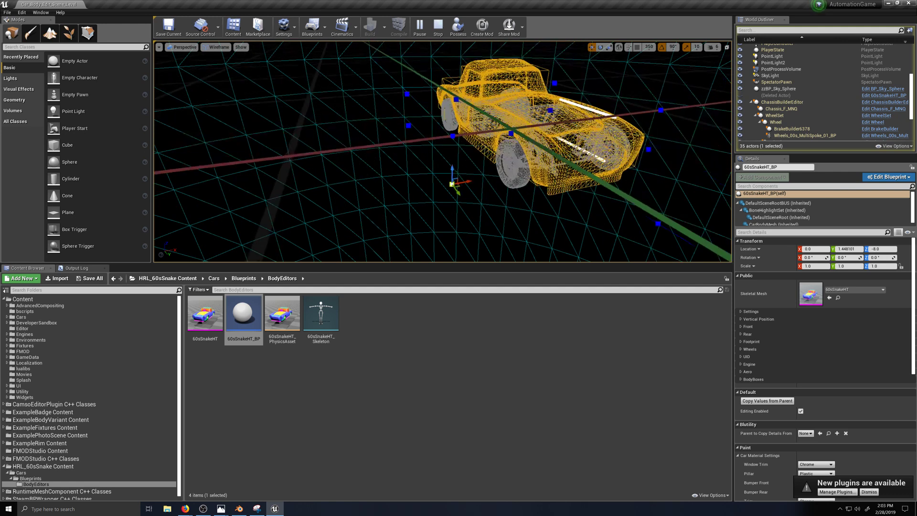
scroll(486, 223, "up", 2)
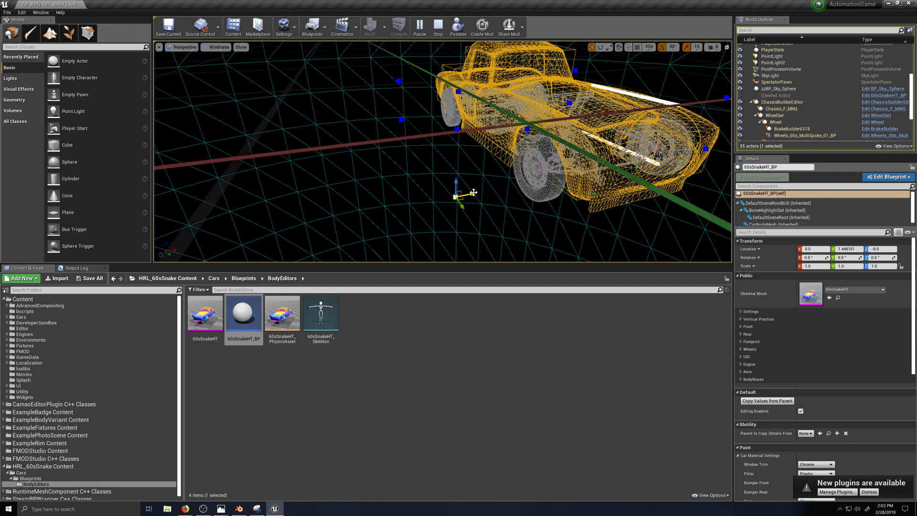
left_click_drag(474, 194, 427, 210)
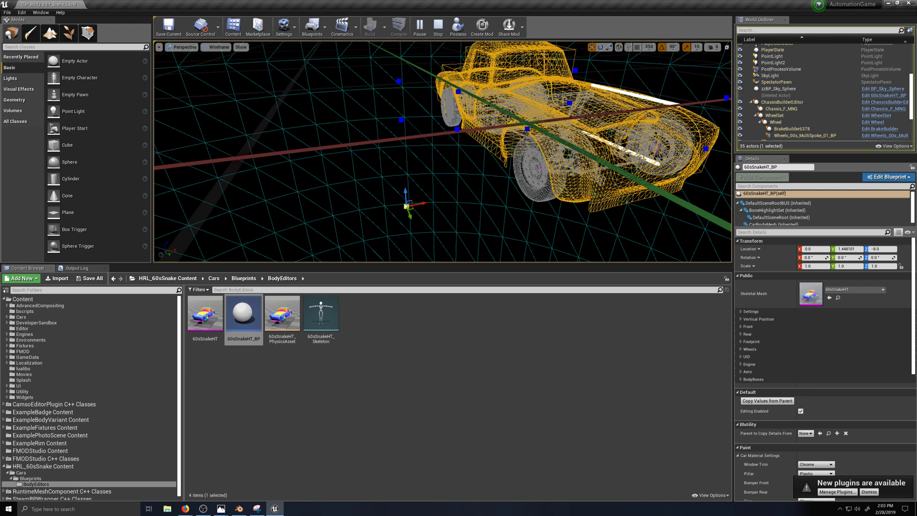
In the front view, move the lower front side bone handle back toward the body and add its position to the limits.
left_click(183, 47)
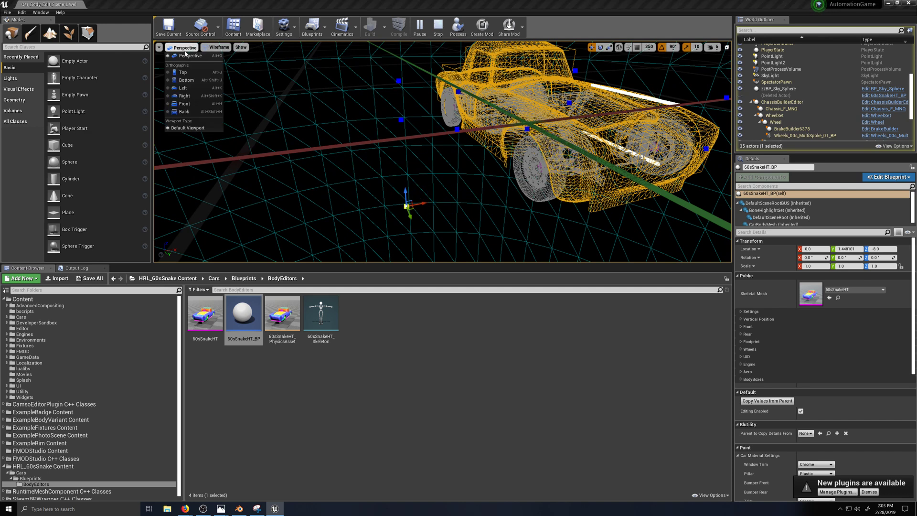
left_click(191, 105)
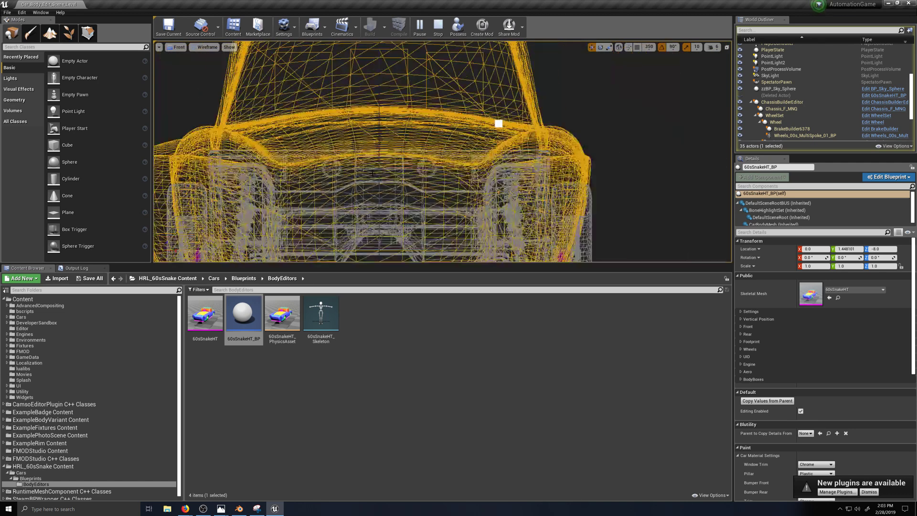
scroll(339, 195, "down", 2)
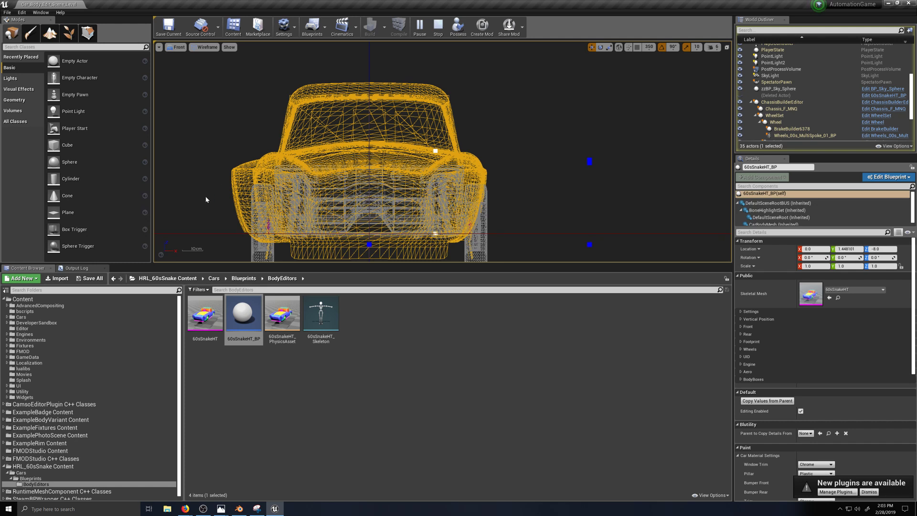
right_click_drag(200, 184, 406, 159)
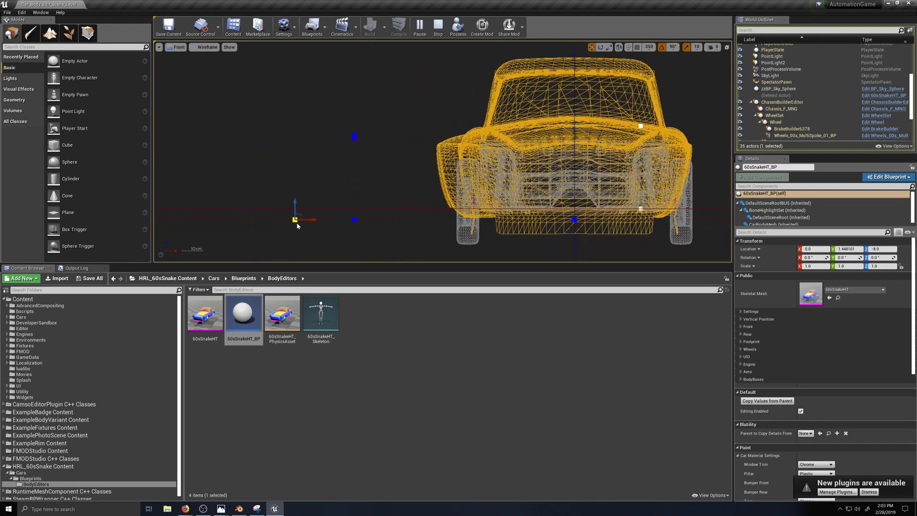
left_click_drag(312, 220, 341, 232)
right_click(326, 222)
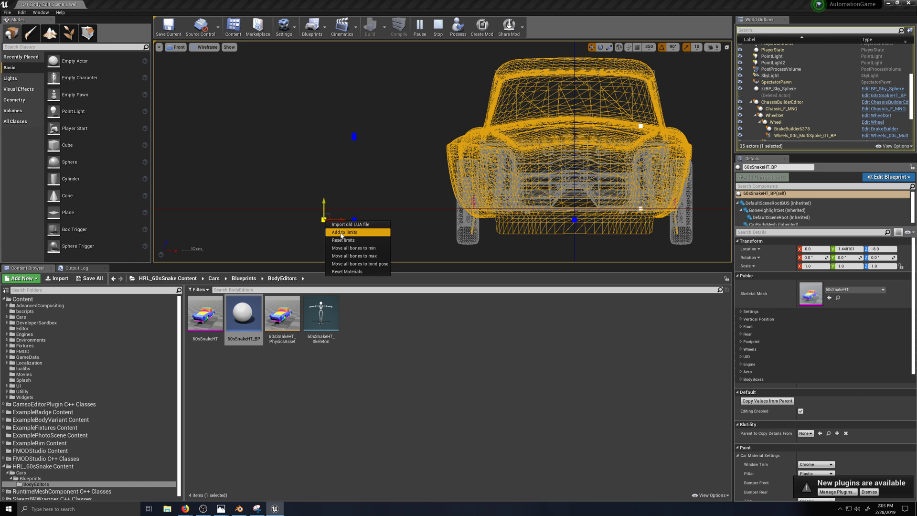
left_click(359, 232)
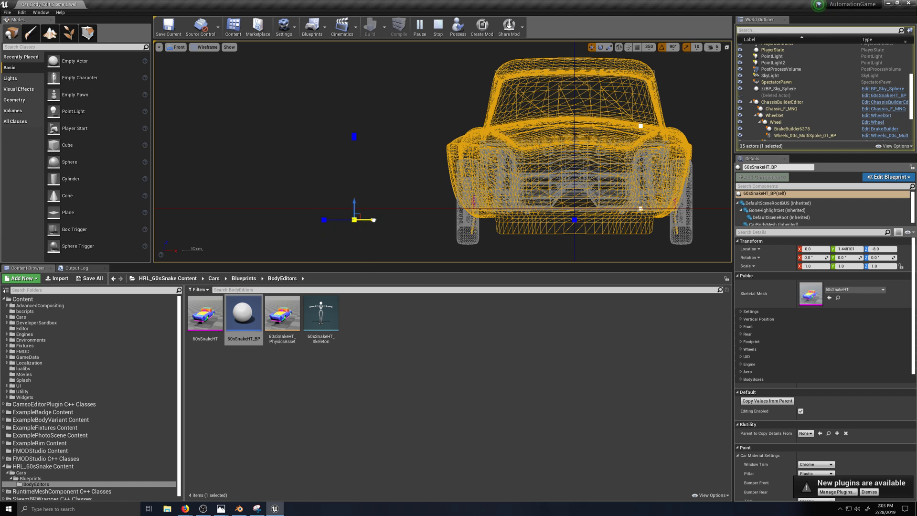
Move the lower rear side bone handle outward along the X axis and add that position to its limits.
left_click_drag(374, 220, 347, 224)
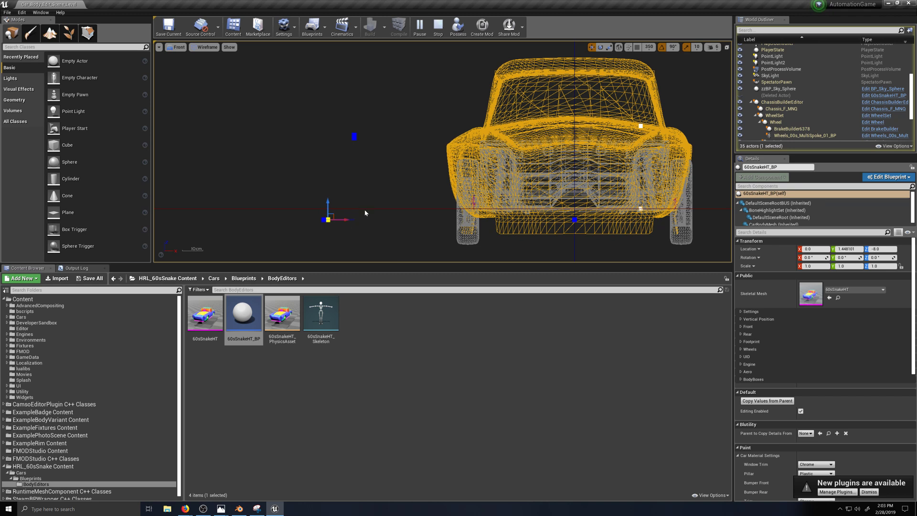
right_click(329, 219)
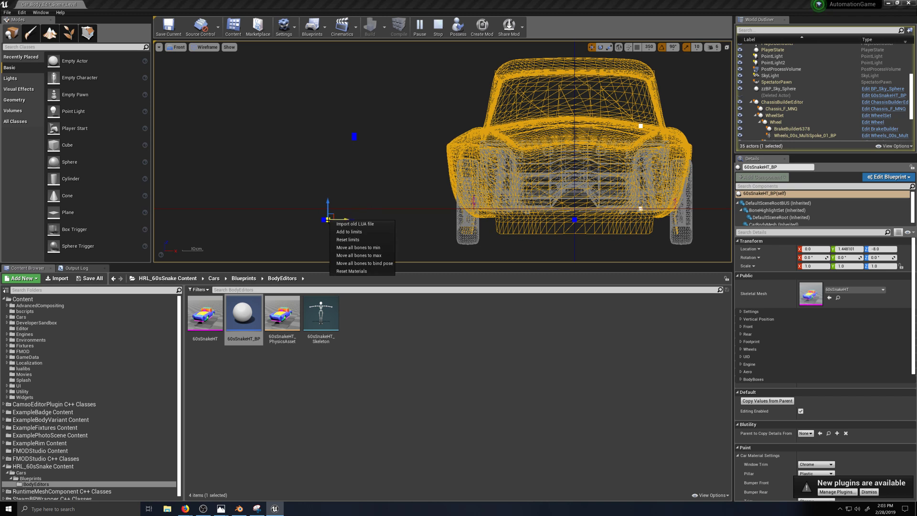
left_click(351, 231)
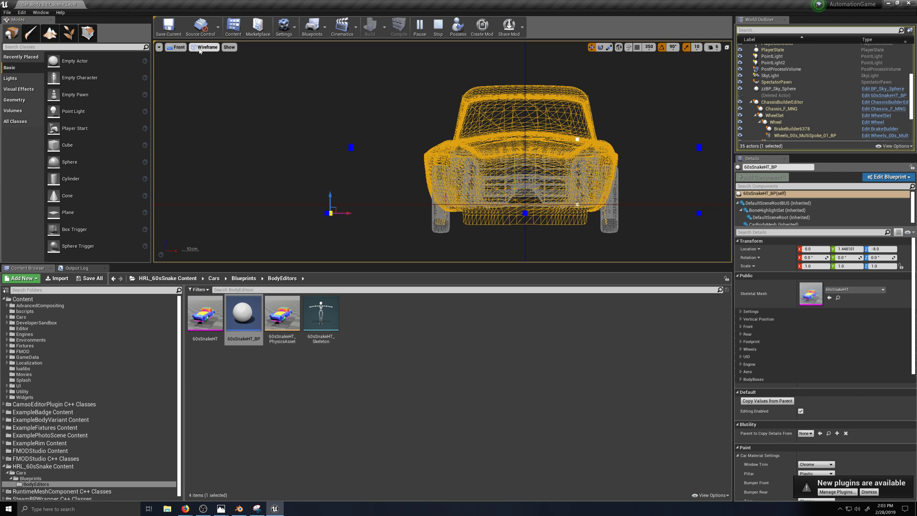
Return to the perspective view, move the upper front side bone handle outward from the body, and add that position to its limits.
left_click(177, 48)
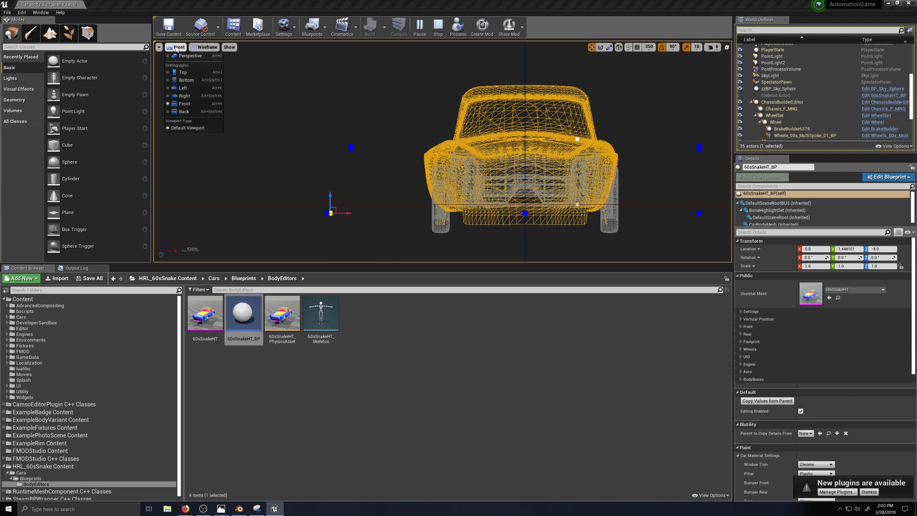
left_click(182, 56)
scroll(471, 217, "up", 3)
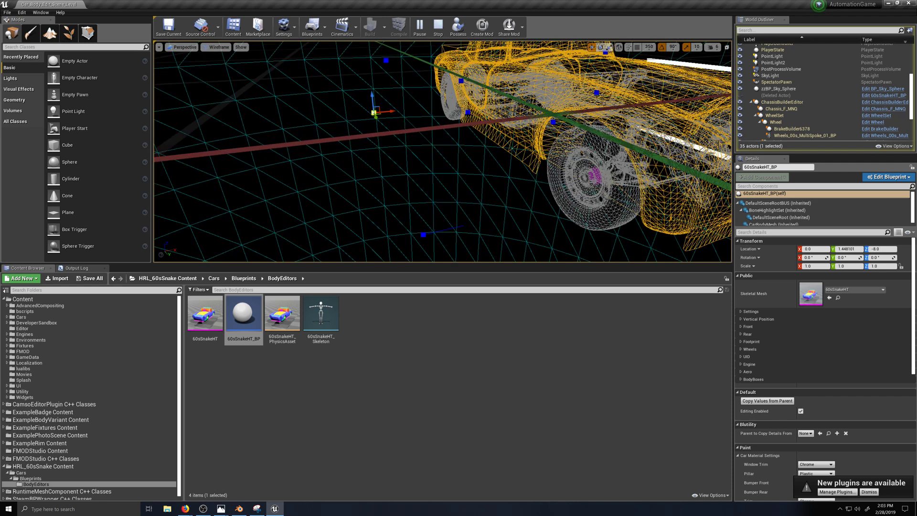
scroll(443, 152, "down", 4)
right_click_drag(503, 175, 490, 171)
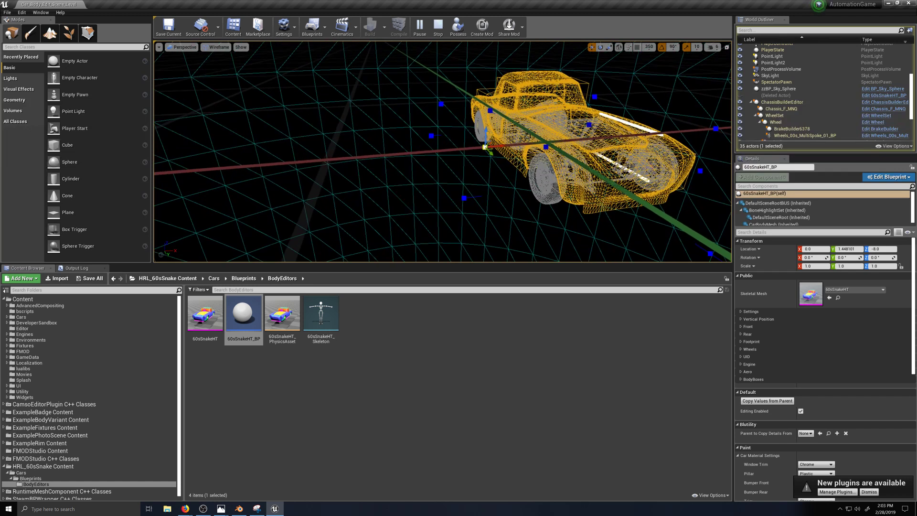
key("d")
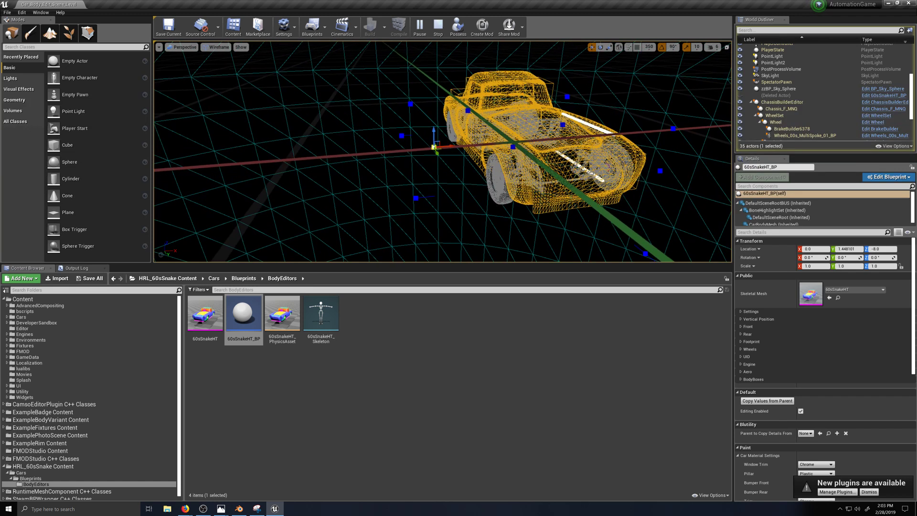
mouse_move(436, 146)
left_mouse_down()
mouse_move(388, 152)
mouse_move(436, 155)
left_mouse_up()
right_click_drag(437, 156, 542, 208)
scroll(496, 220, "down", 5)
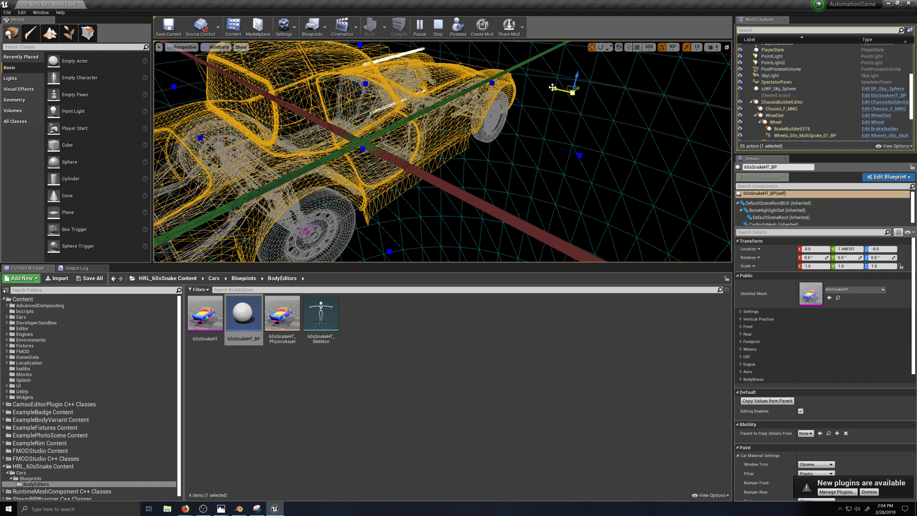
left_click_drag(553, 87, 665, 117)
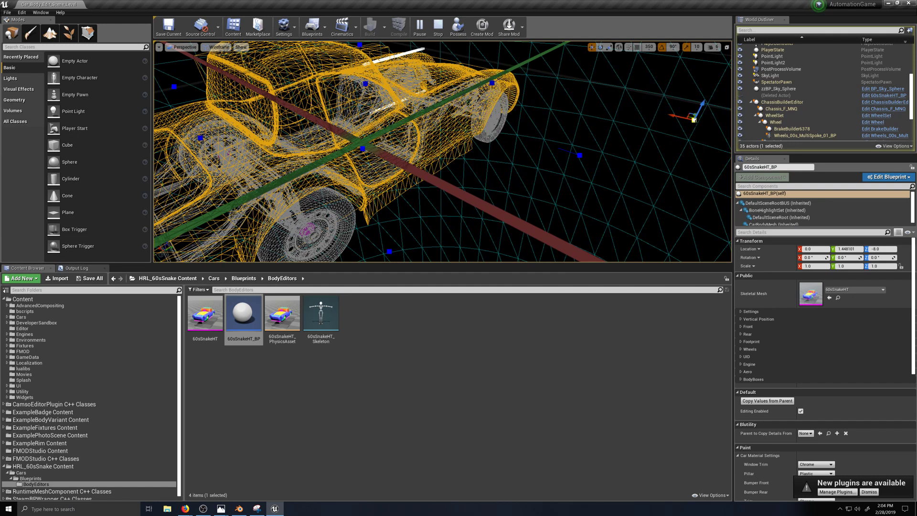
right_click(694, 120)
left_click(706, 133)
Select the upper rear side bone handle, shift it along the X axis, and reset its limits.
scroll(518, 165, "down", 5)
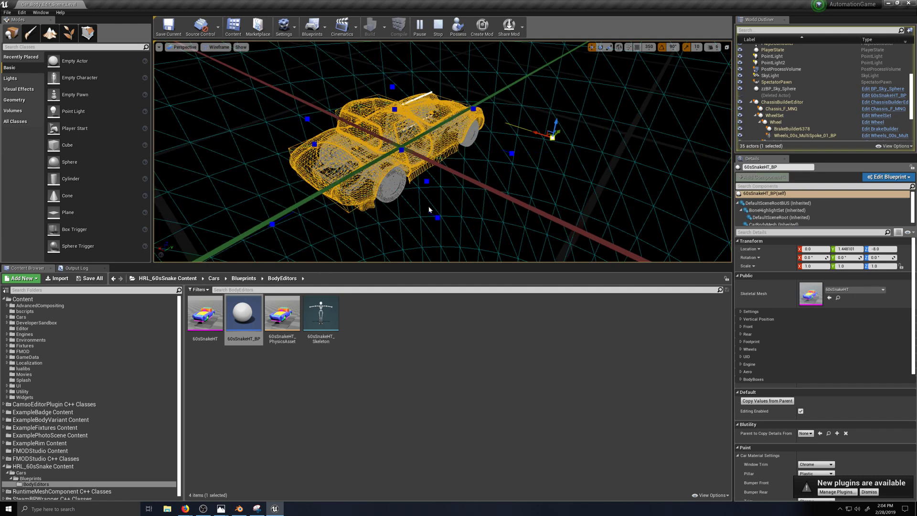
middle_click_drag(451, 210, 495, 217)
scroll(463, 211, "up", 3)
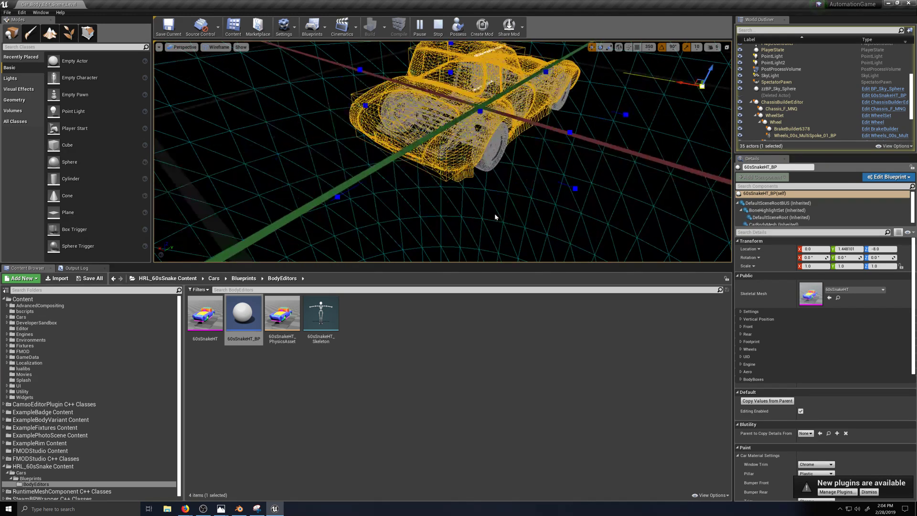
left_click(571, 131)
left_click_drag(553, 128, 572, 134)
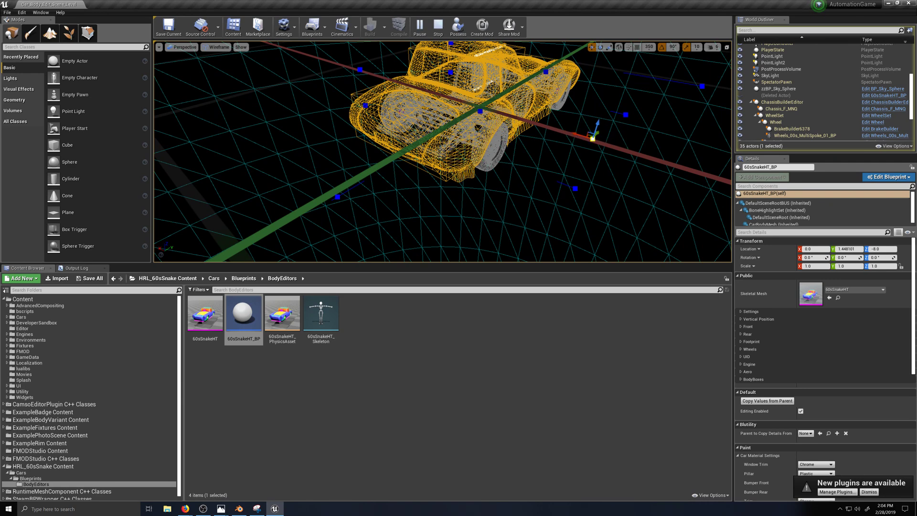
right_click_drag(573, 135, 429, 162)
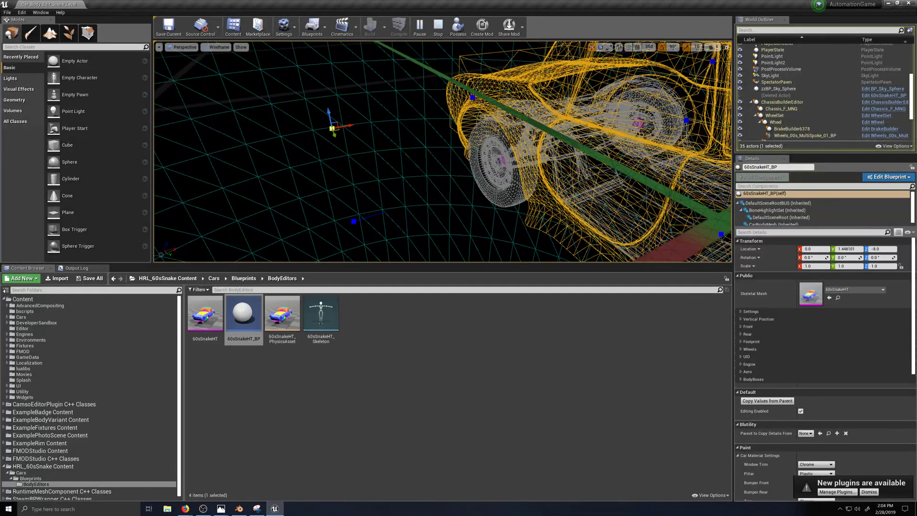
left_click_drag(350, 125, 377, 120)
right_click(360, 125)
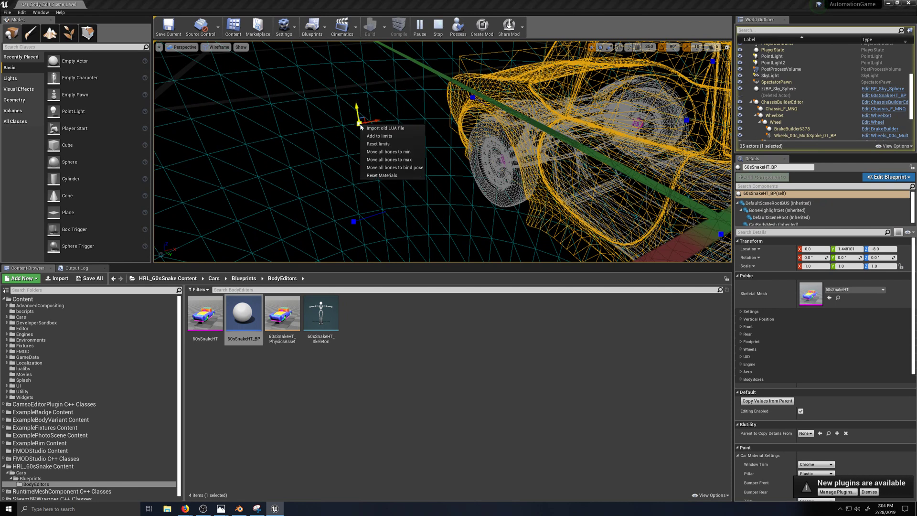
left_click(378, 144)
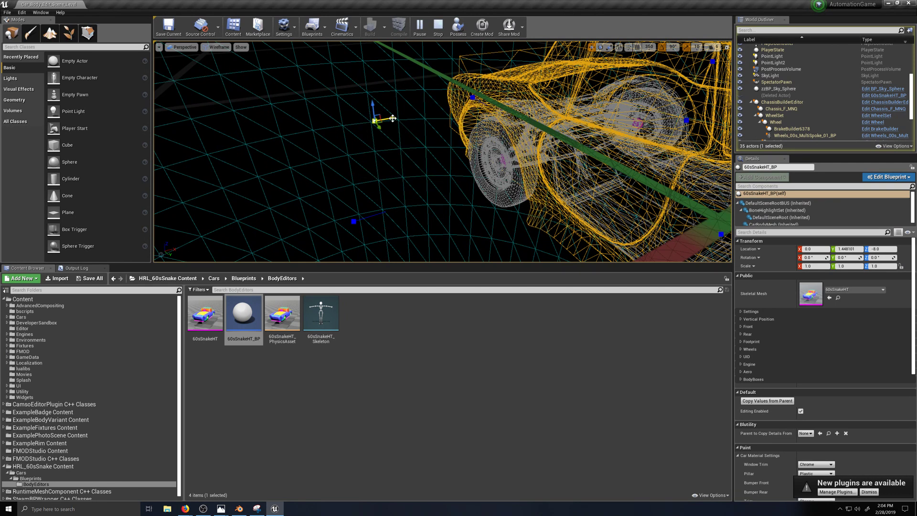
Move the upper rear side bone handle far outward from the car and add that position to its limits.
left_click_drag(393, 118, 264, 144)
right_click(237, 144)
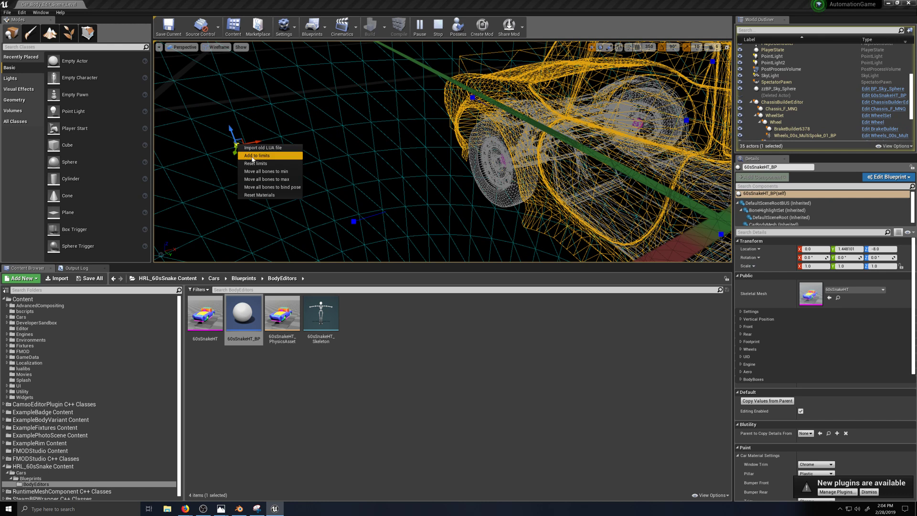
left_click(249, 157)
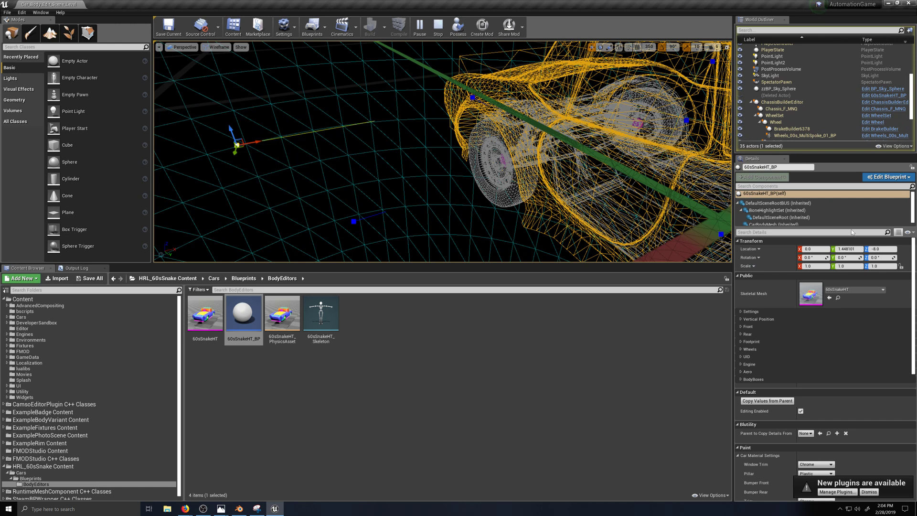
Apply the changed instance properties to the 60sSnakeHT_BP blueprint and save it.
left_click(898, 178)
left_click(862, 215)
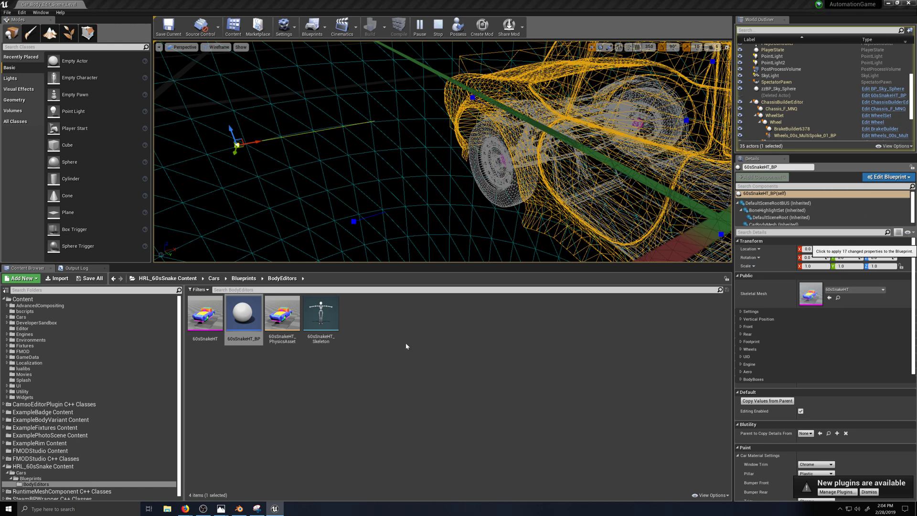
key("ctrl+s")
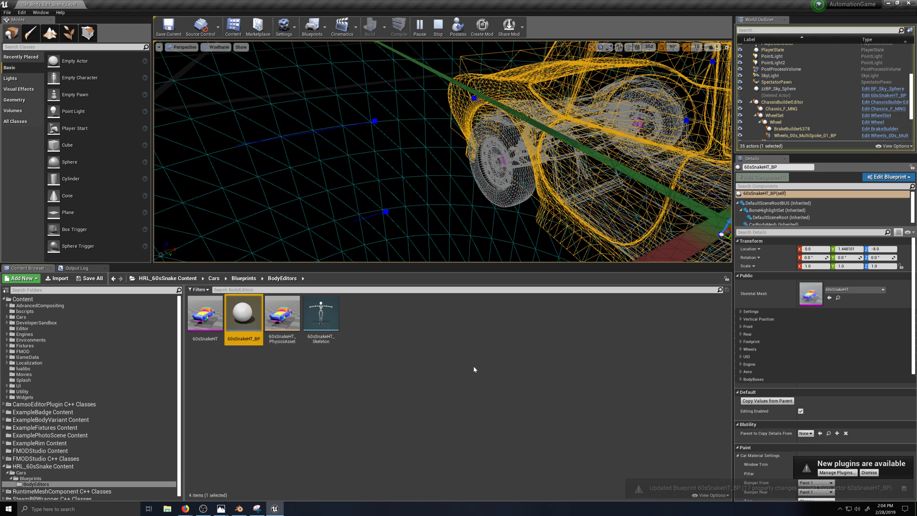
Look over the whole car body, stop the play session, and close the message log.
scroll(443, 151, "down", 5)
scroll(474, 229, "down", 3)
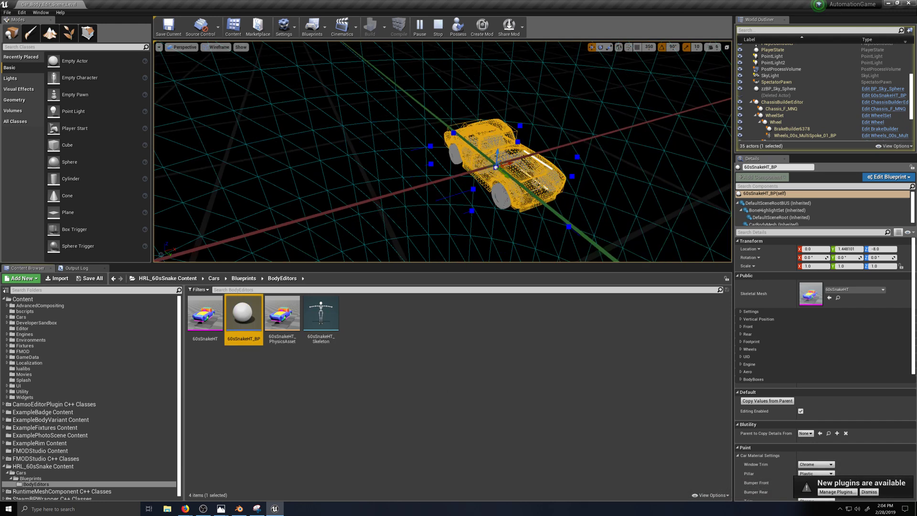
right_click_drag(473, 229, 540, 230)
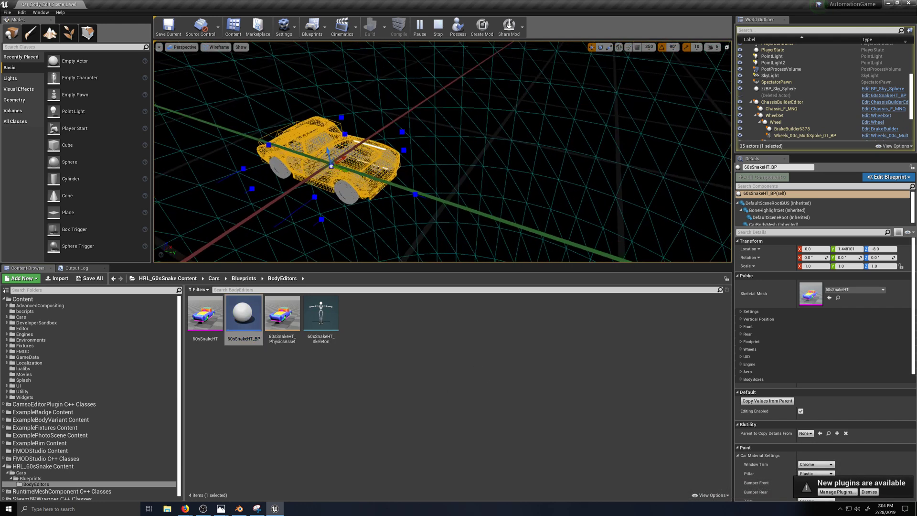
left_click(438, 26)
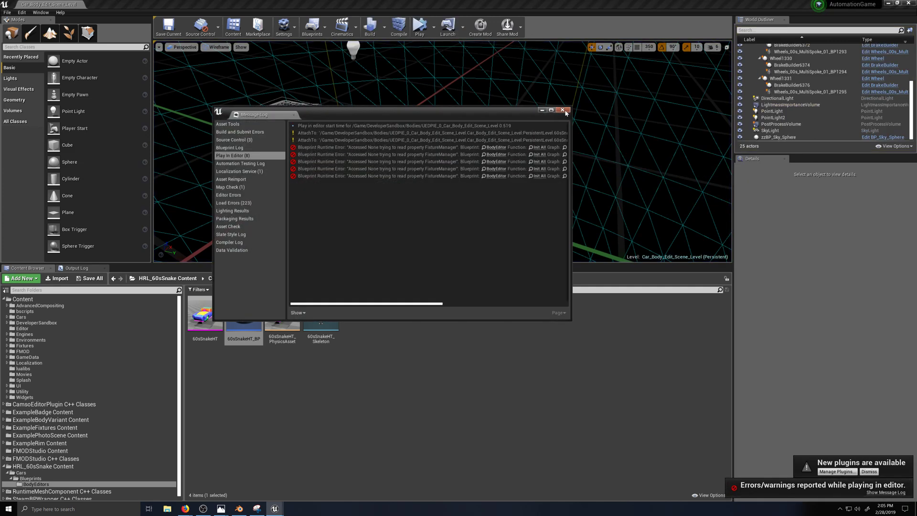
left_click(563, 109)
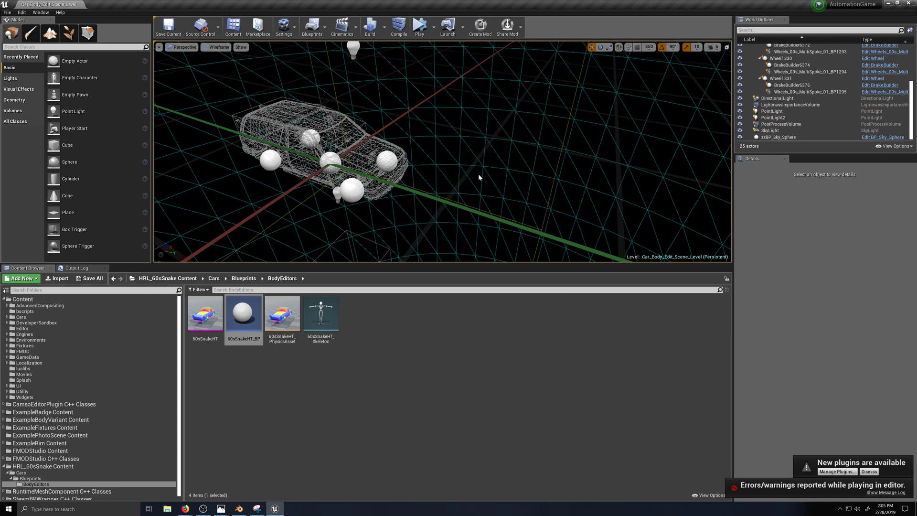
Open ThumbnailGeneratorLevel from the DeveloperSandbox folder without saving the modified Windows material.
key("ctrl+o")
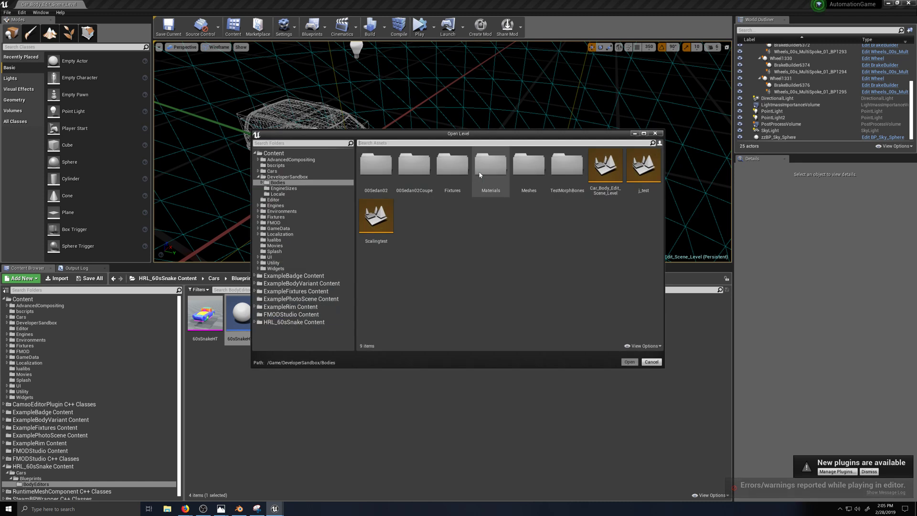
left_click(284, 176)
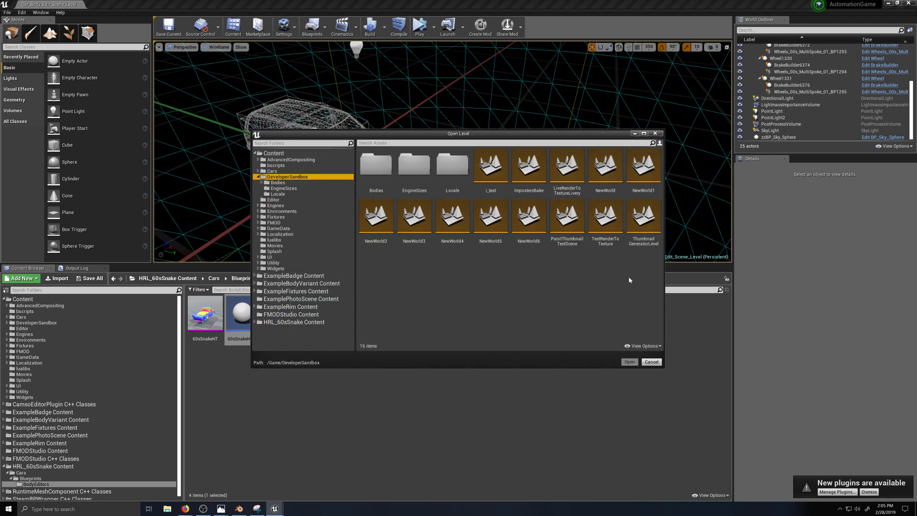
left_click(643, 215)
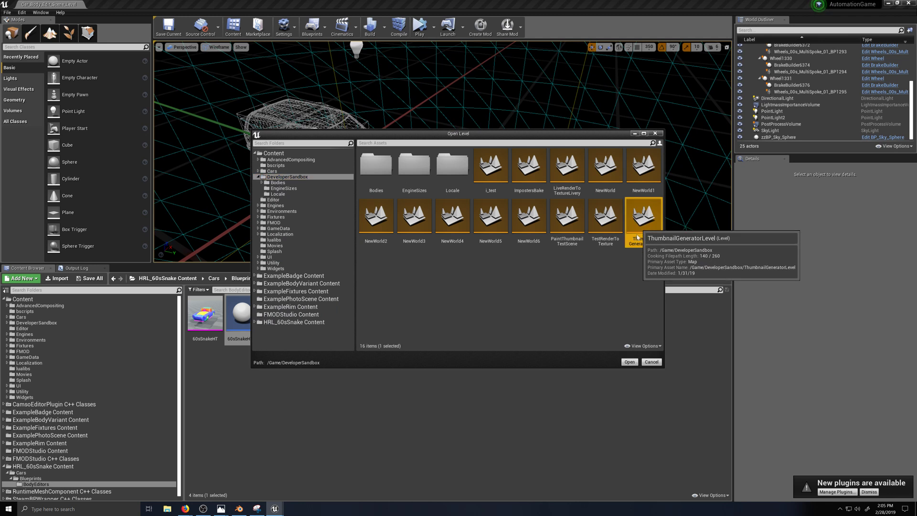
left_click(629, 362)
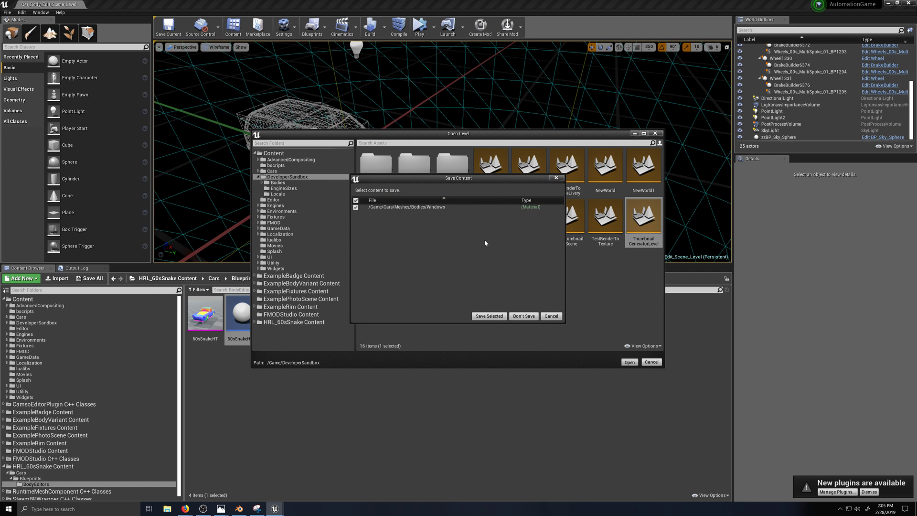
left_click(525, 317)
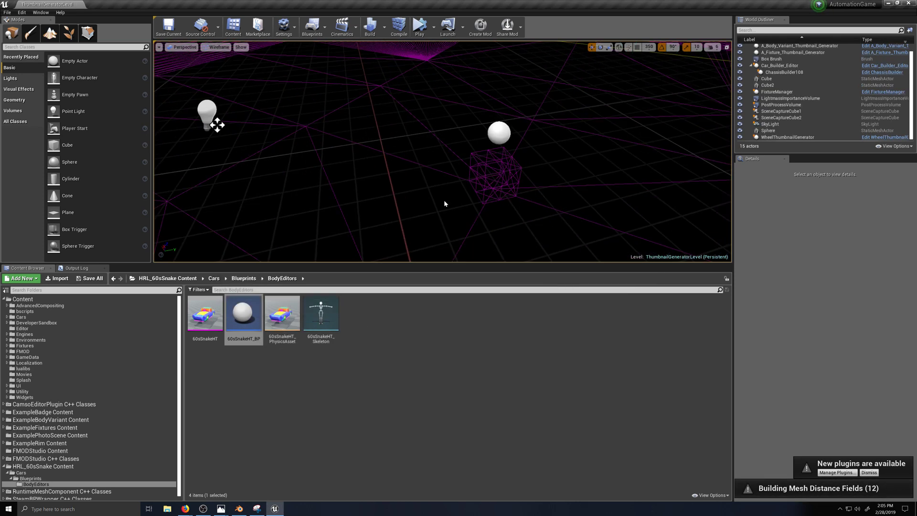
Switch the level viewport from Wireframe to the Lit view mode.
left_click(220, 47)
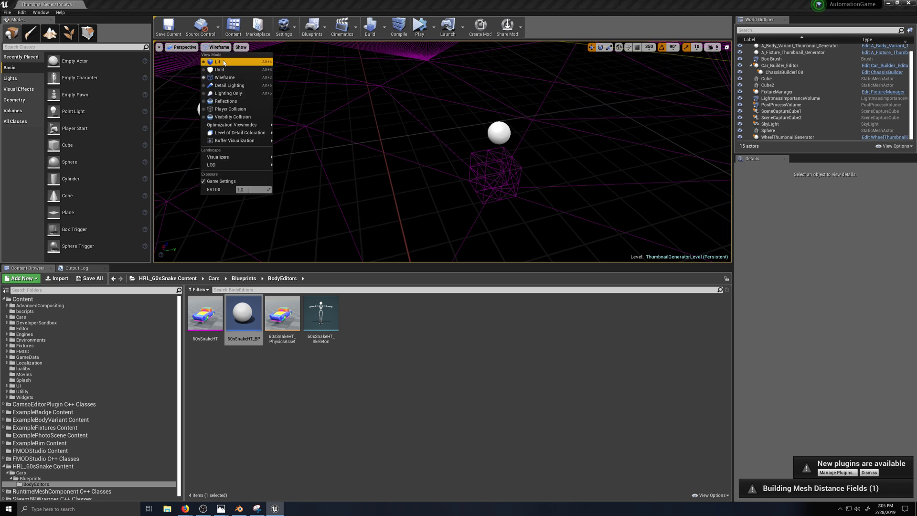
left_click(224, 60)
scroll(423, 185, "down", 10)
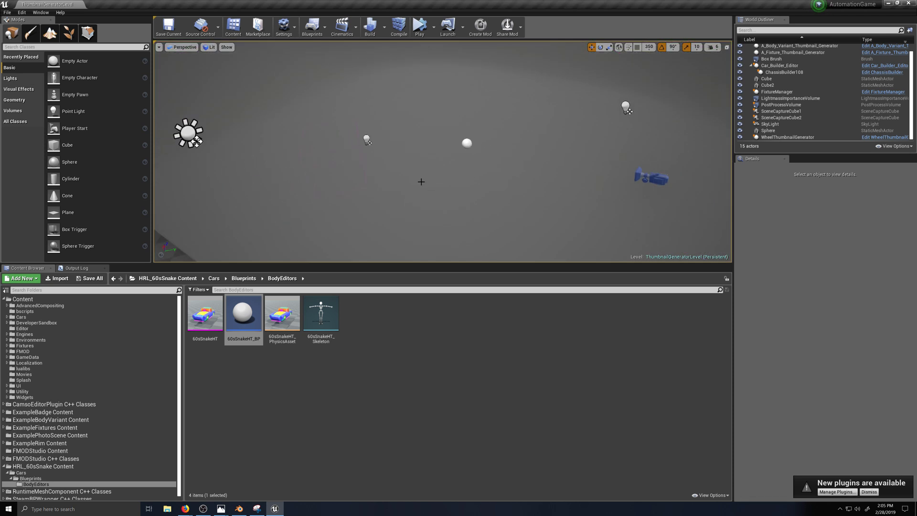
scroll(423, 185, "down", 3)
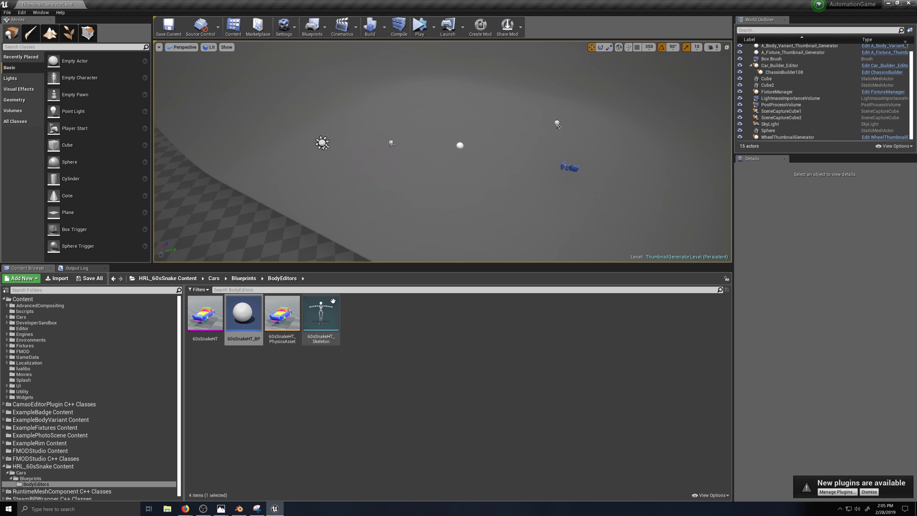
scroll(792, 85, "up", 1)
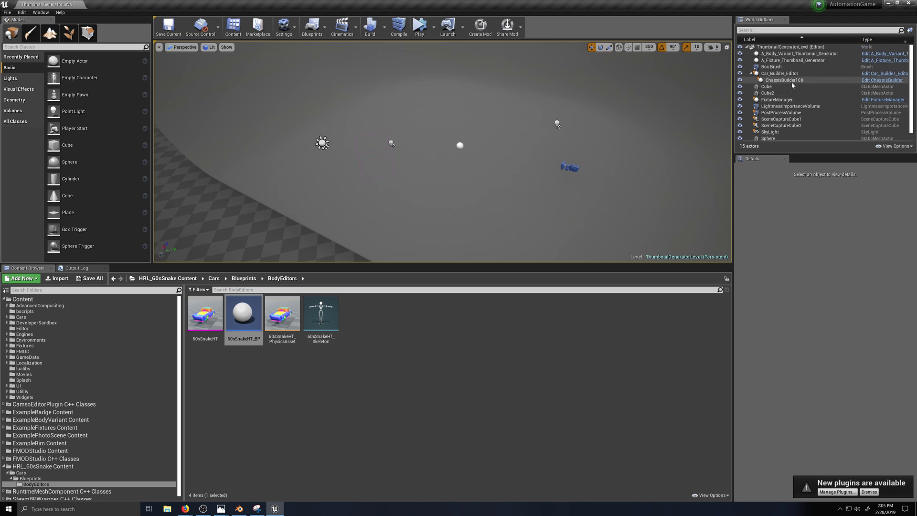
Start playing ThumbnailGeneratorLevel and select the A_Body_Variant_Thumbnail_Generator actor.
left_click(796, 54)
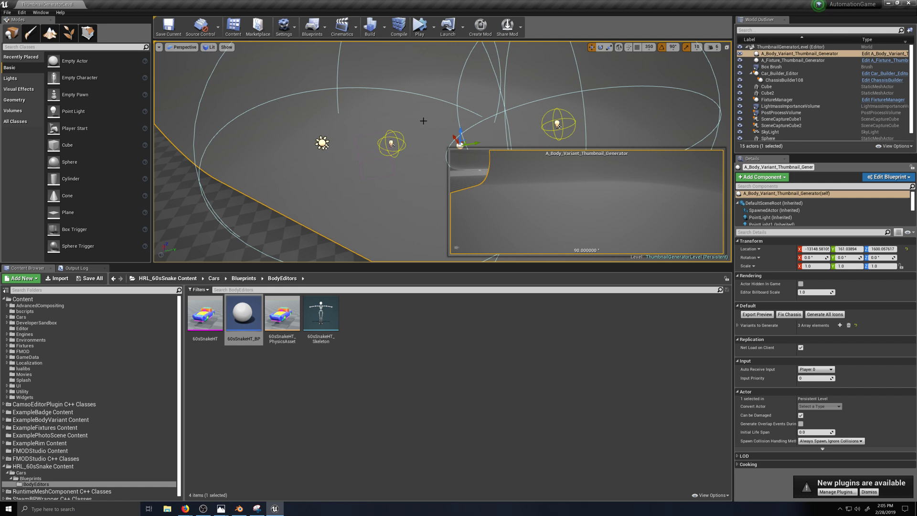
key("alt+p")
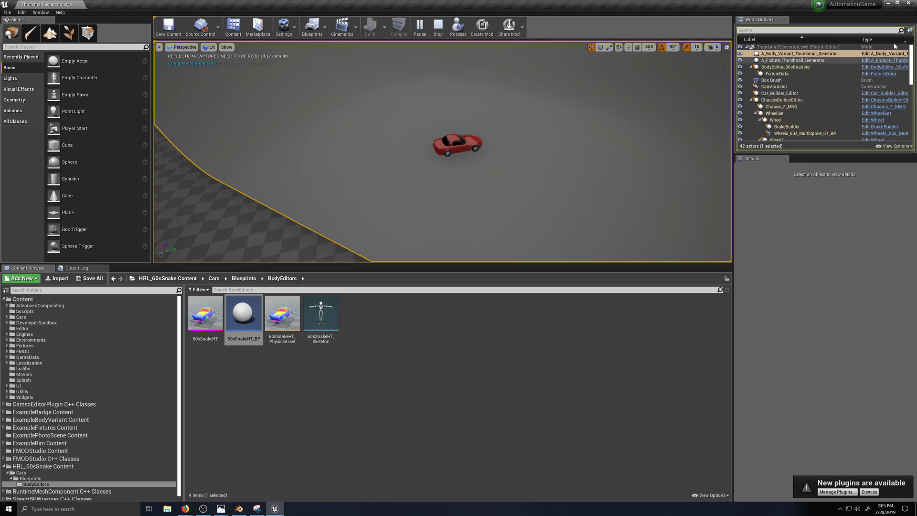
left_click(792, 61)
left_click(793, 54)
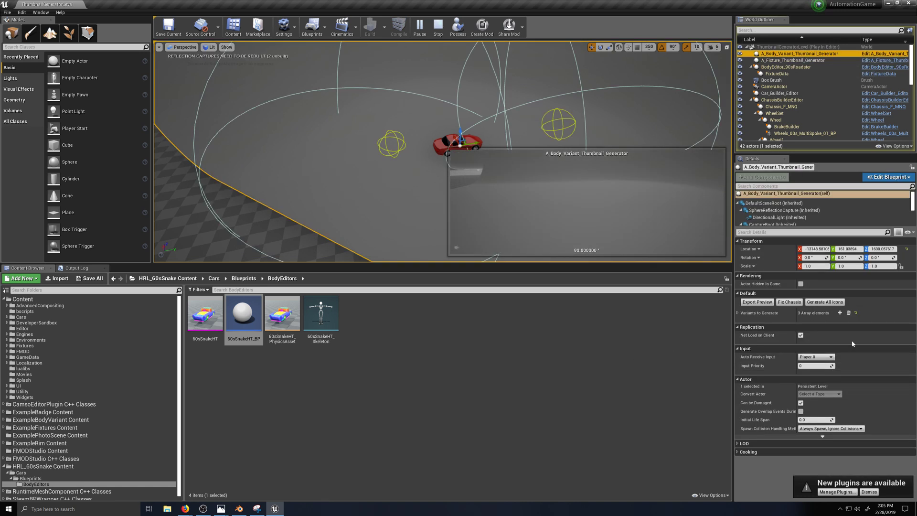
Replace all Variants to Generate entries with a single element set to 60sSnakeHT_BP and generate its thumbnail.
left_click(737, 312)
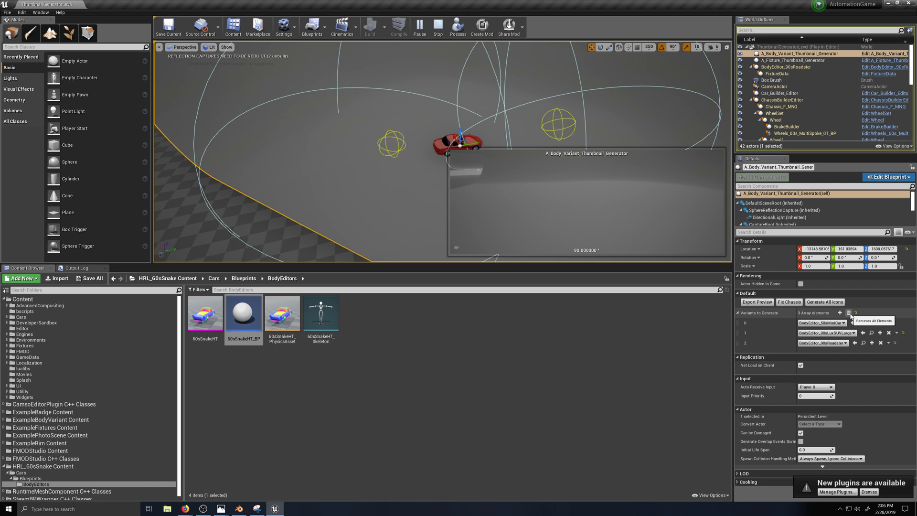
left_click(849, 313)
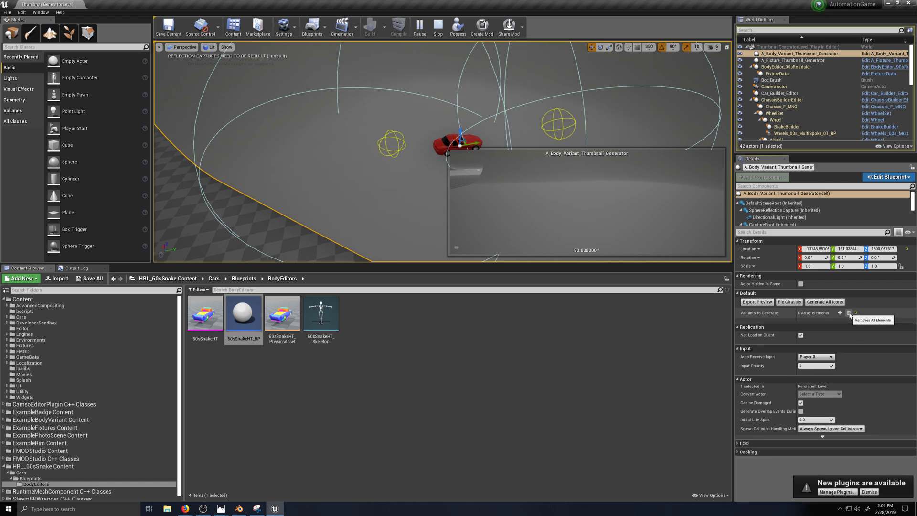
left_click(840, 312)
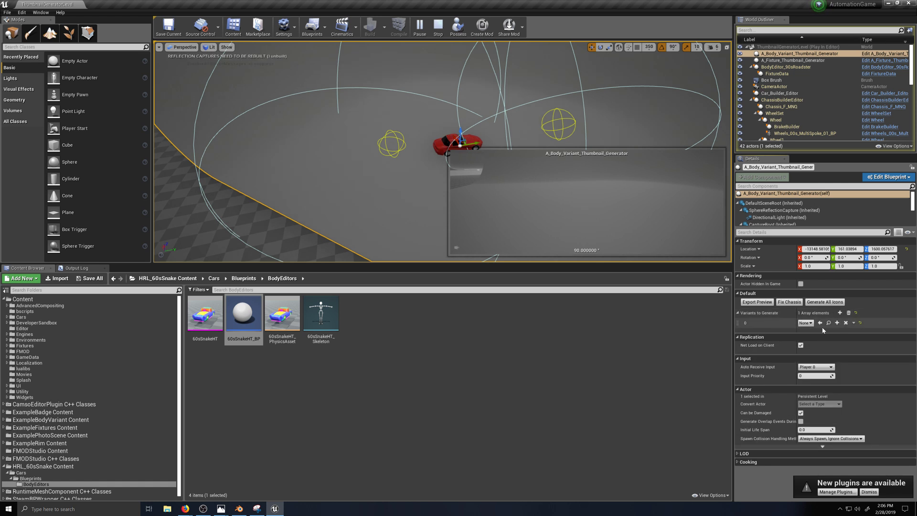
left_click(243, 315)
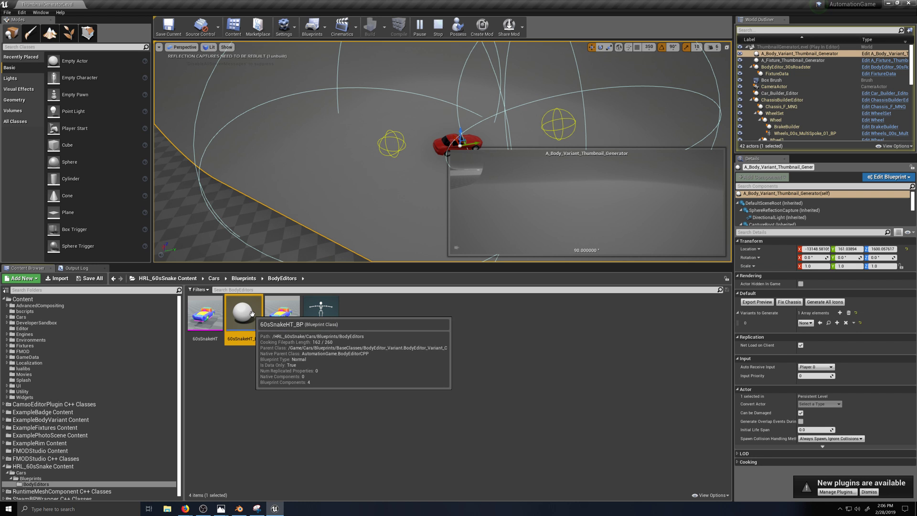
left_click(821, 324)
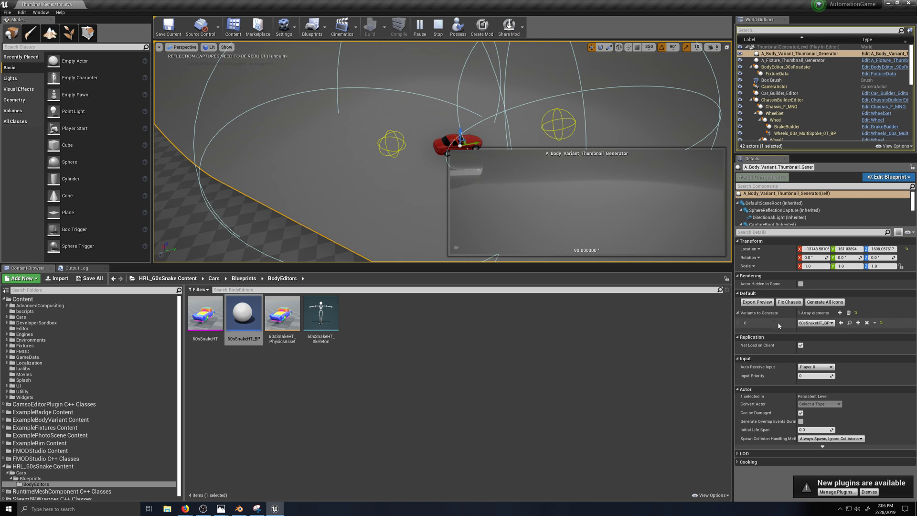
left_click(243, 315)
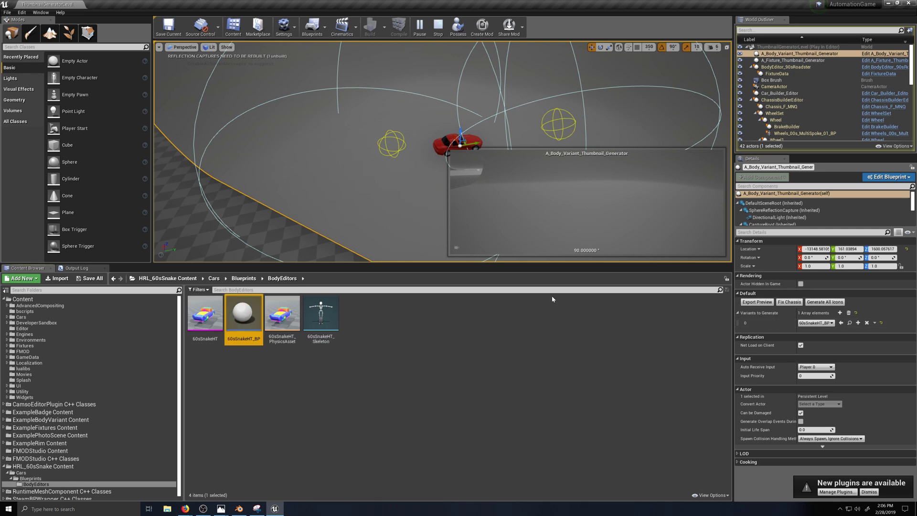
left_click(841, 323)
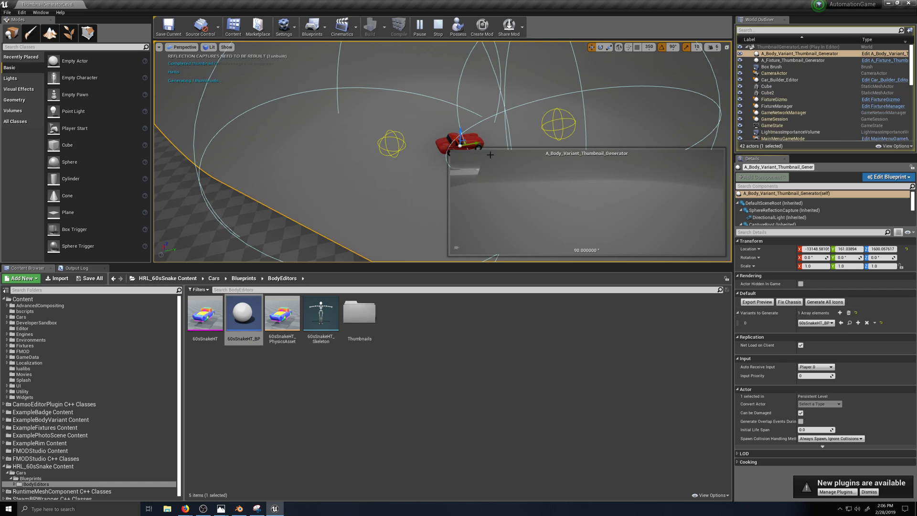
Stop the play session and select both generated assets in the Thumbnails/60sSnakeHT_BP folder.
left_click(438, 26)
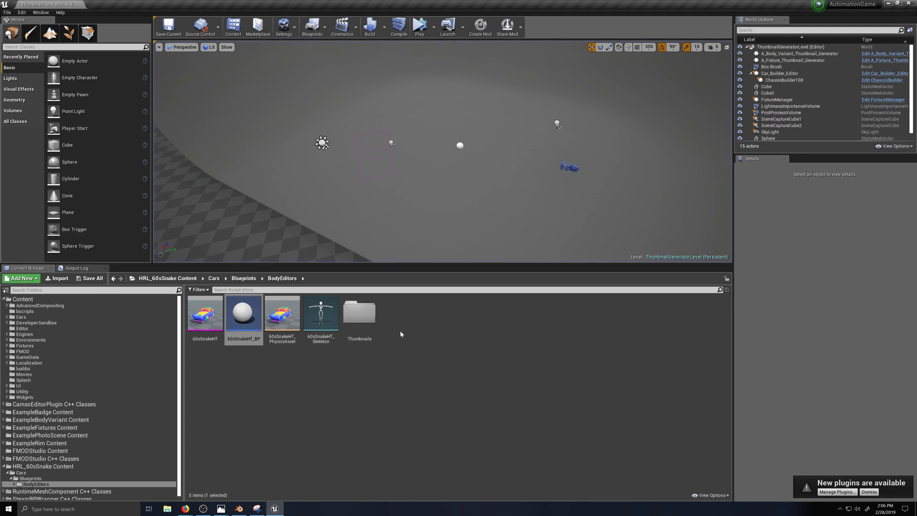
double_click(361, 313)
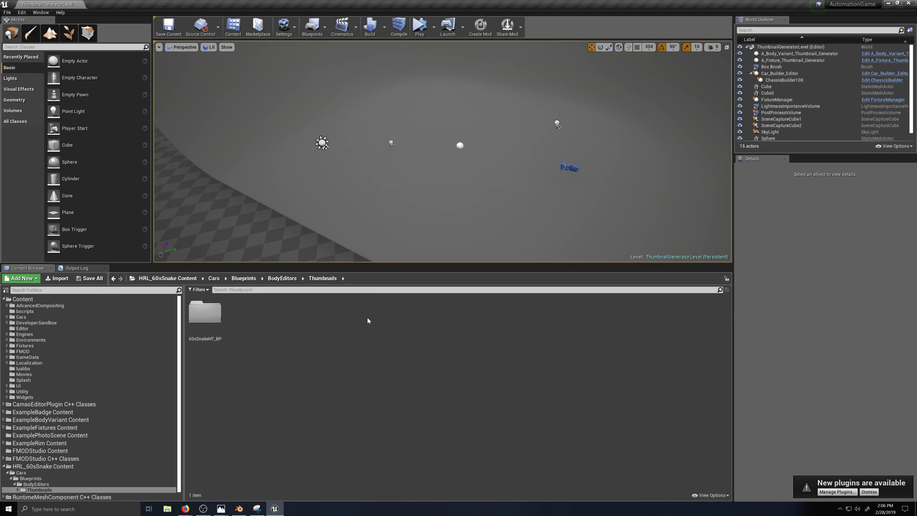
double_click(201, 319)
left_click(201, 316)
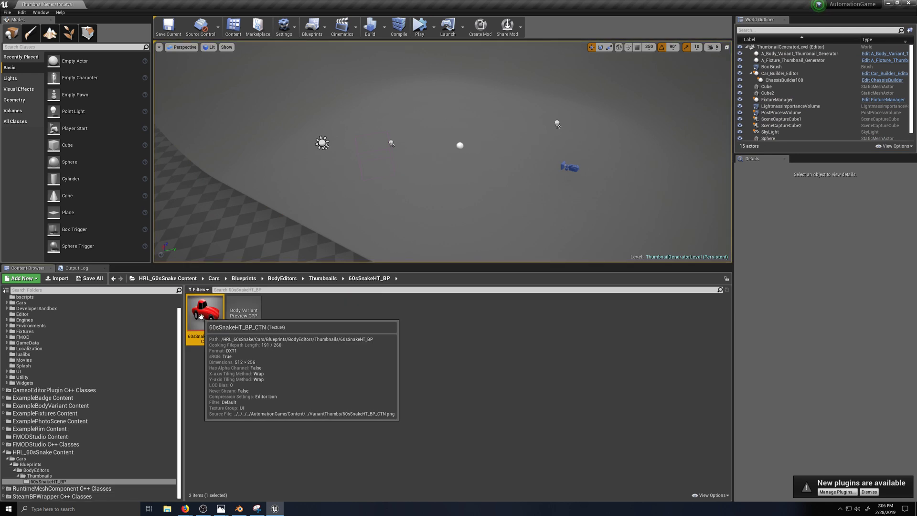
left_click(244, 313, "shift")
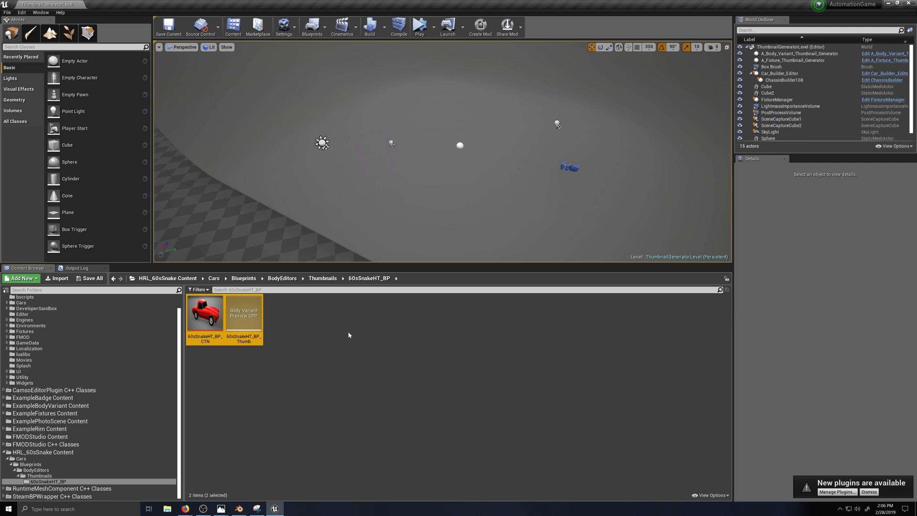
key("Delete")
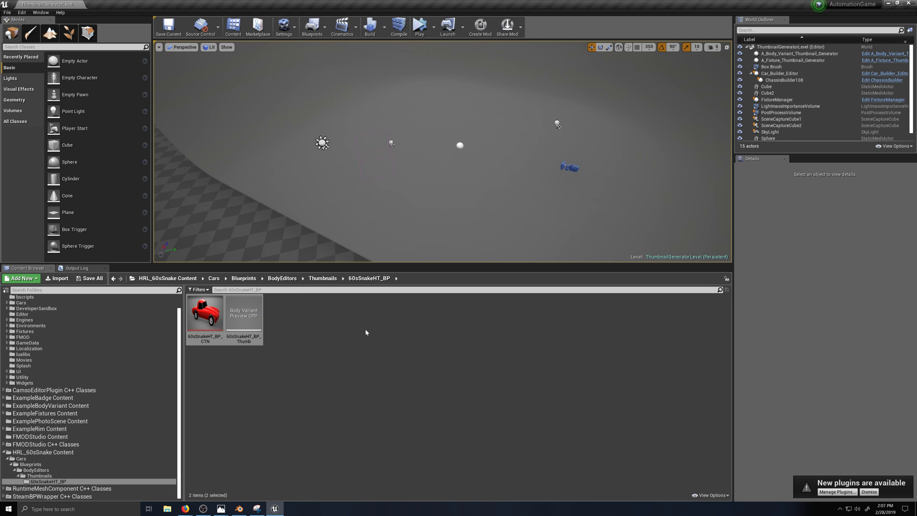
Package the HRL_60sSnake mod for sharing, with the HRL_60sSnake folder in Dev\MyMods as the output directory.
left_click(507, 27)
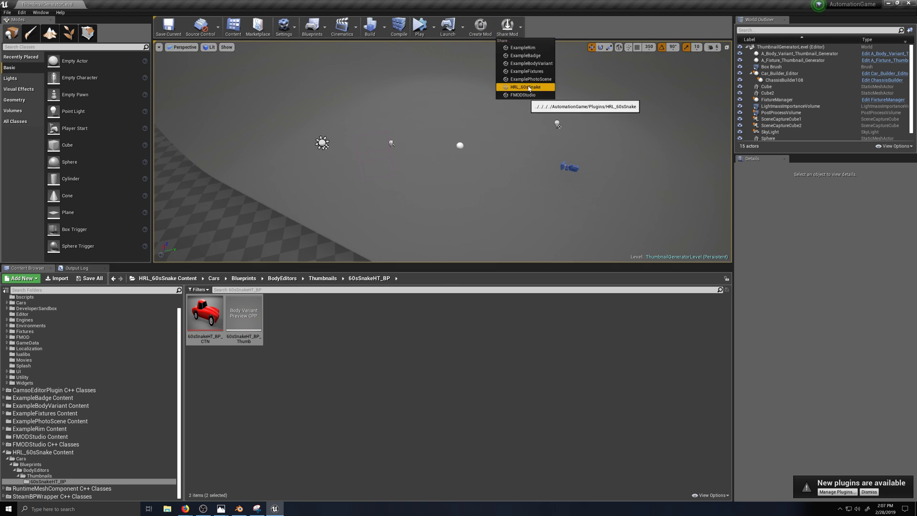
left_click(528, 88)
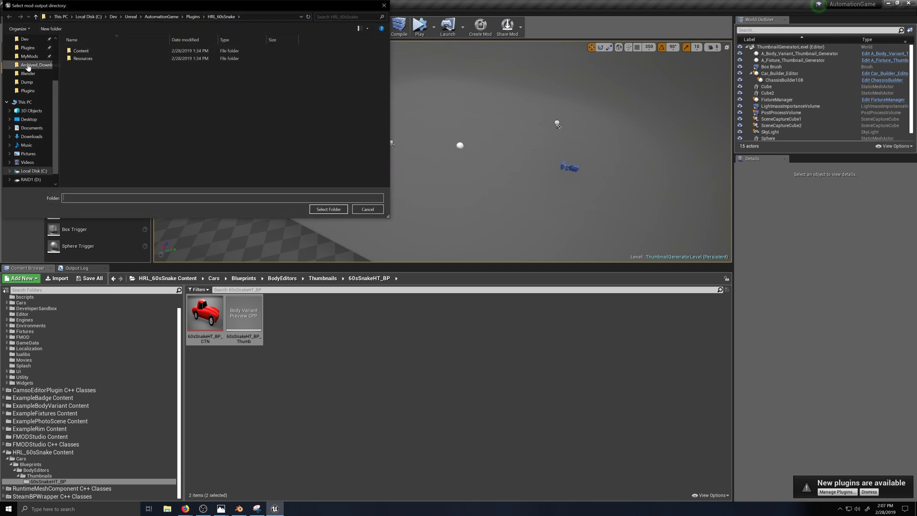
left_click(30, 57)
left_click(87, 66)
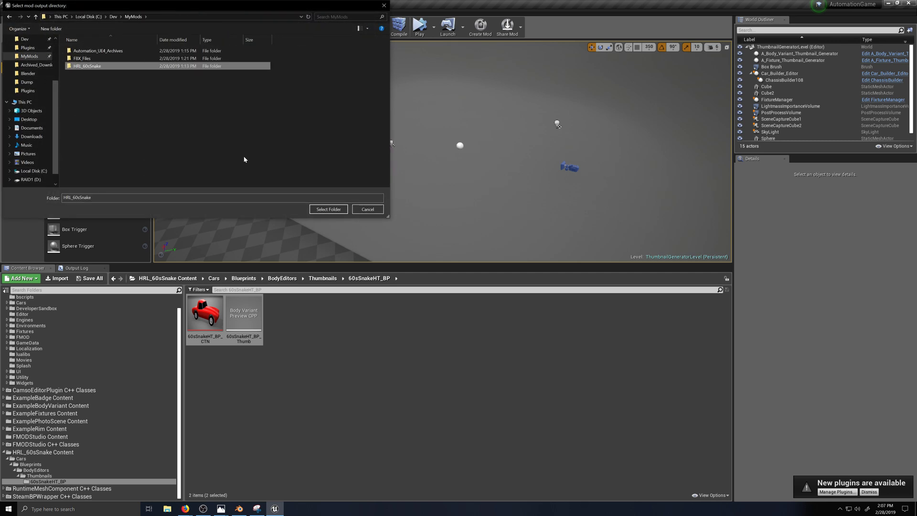
left_click(328, 210)
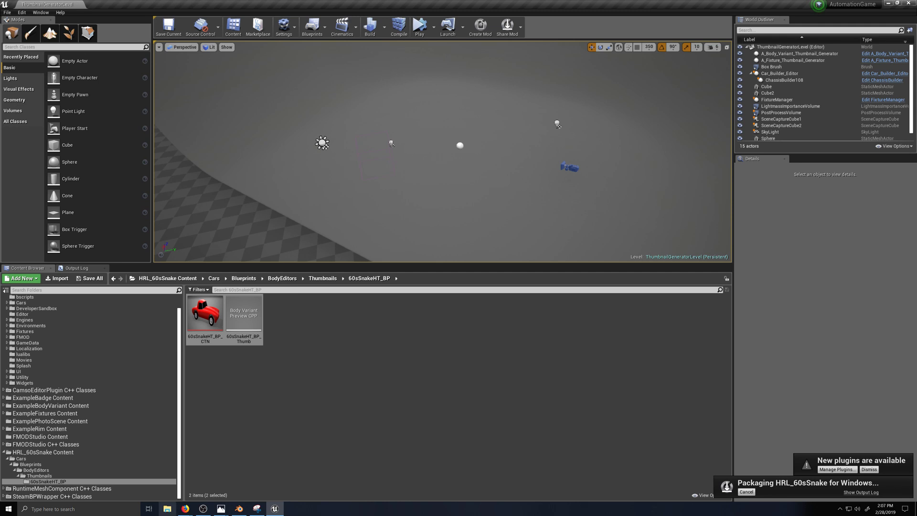
Switch to File Explorer and open the Plugins folder under Automation\UE421\AutomationGame.
left_click(168, 509)
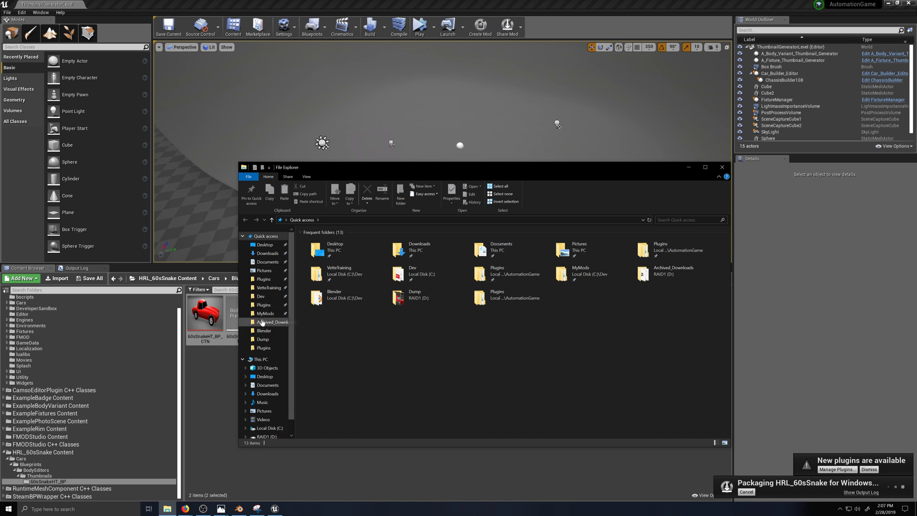
left_click(264, 305)
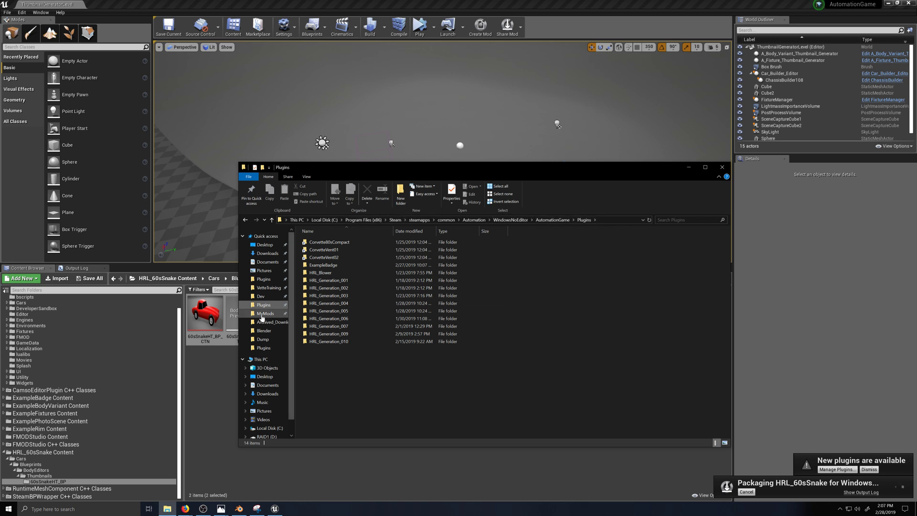
left_click(264, 280)
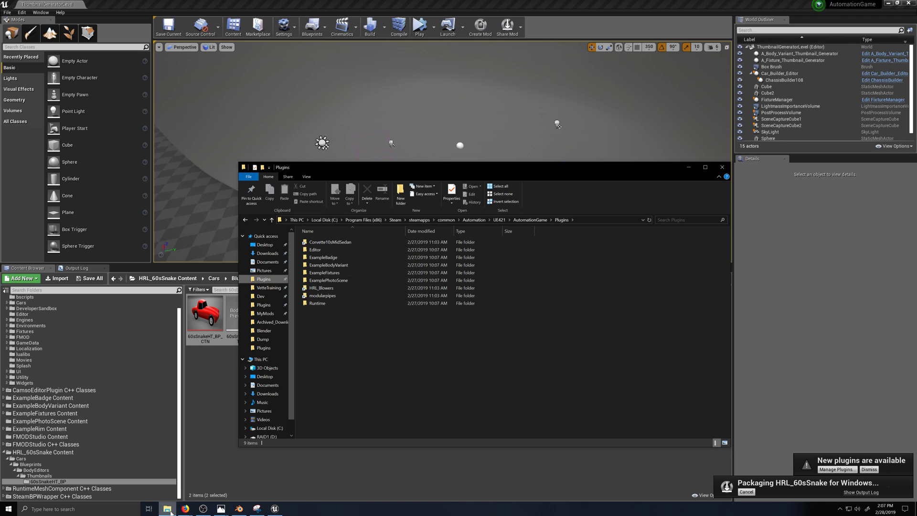
Open a second File Explorer window and arrange it side by side with the Plugins window.
mouse_move(169, 509)
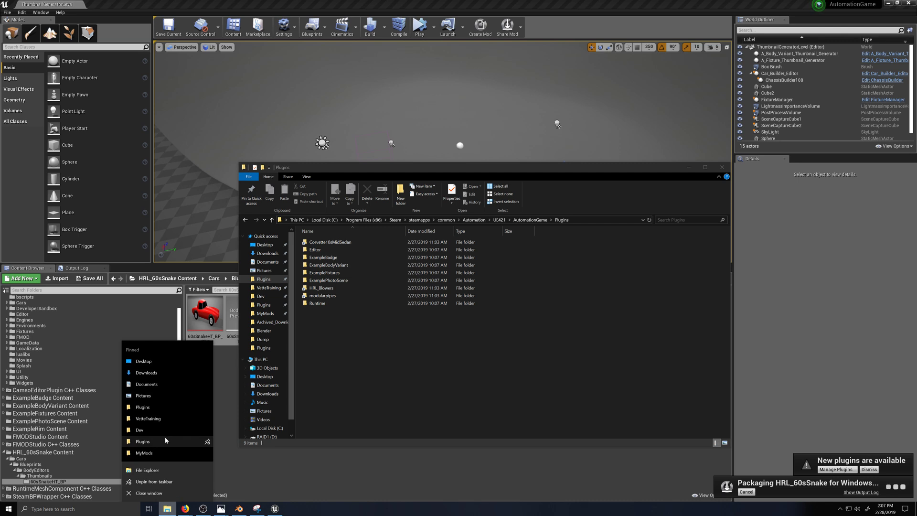
left_click(146, 472)
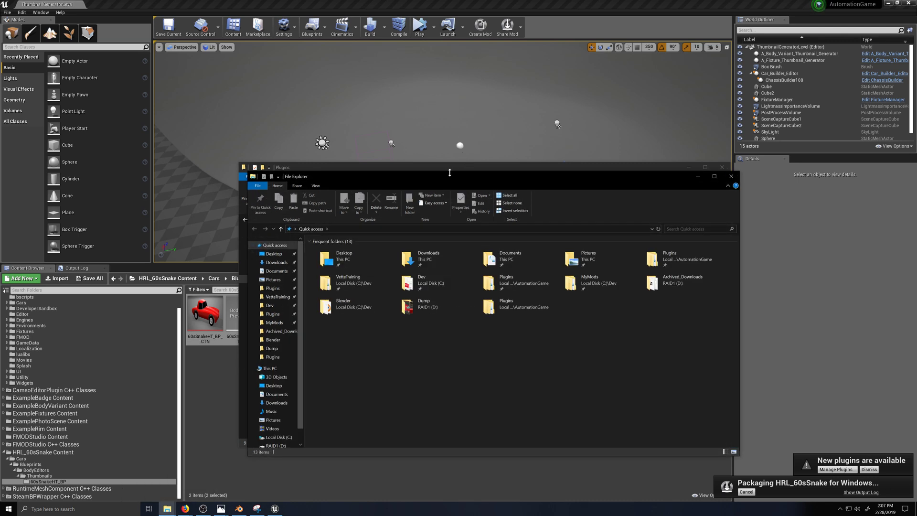
left_click_drag(451, 168, 644, 175)
left_click_drag(415, 177, 171, 168)
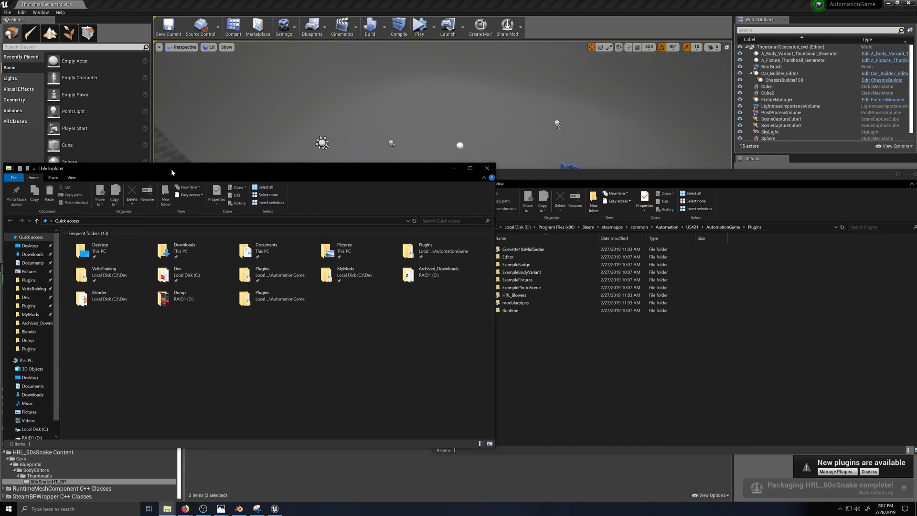
left_click(560, 174)
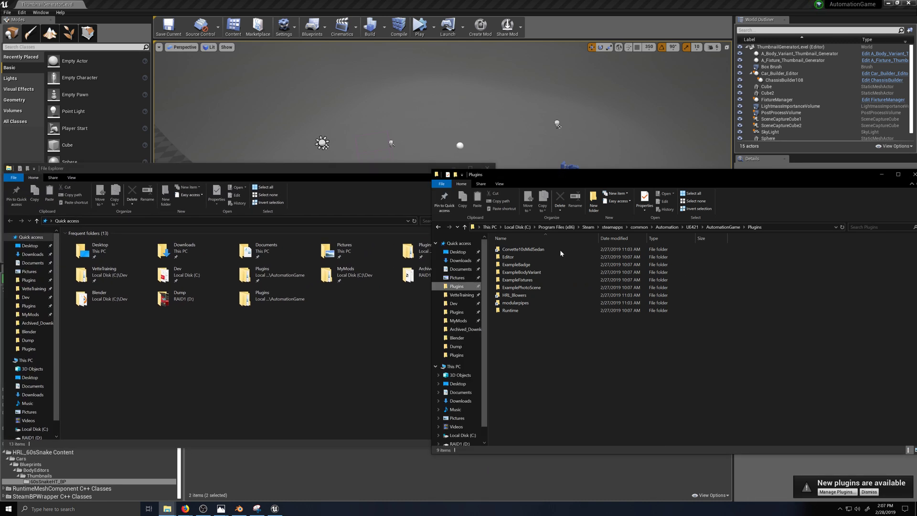
left_click(307, 170)
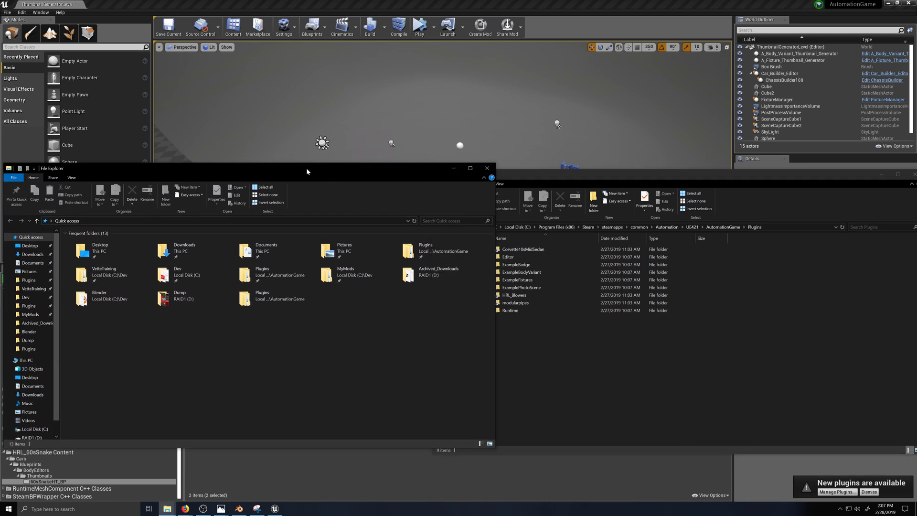
Copy the packaged HRL_60sSnake folder from the MyMods output into the Automation game's Plugins folder.
left_click(30, 314)
double_click(98, 259)
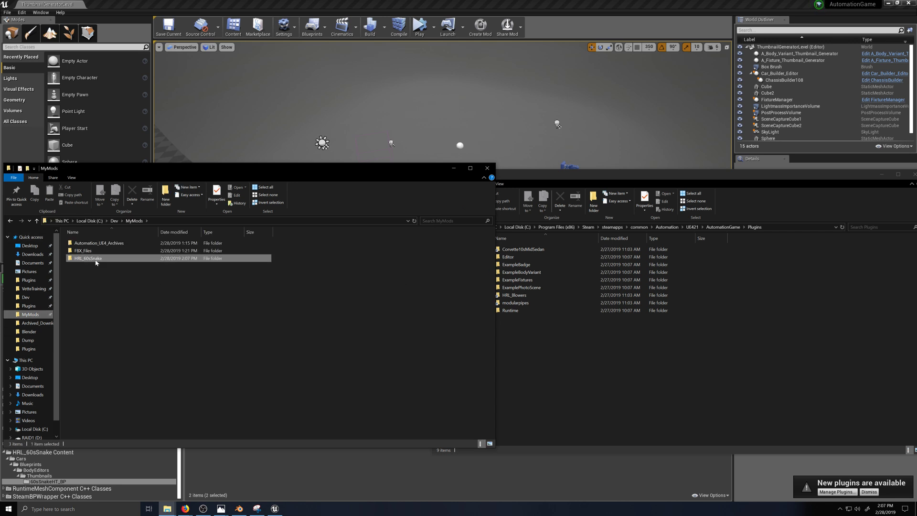
double_click(100, 243)
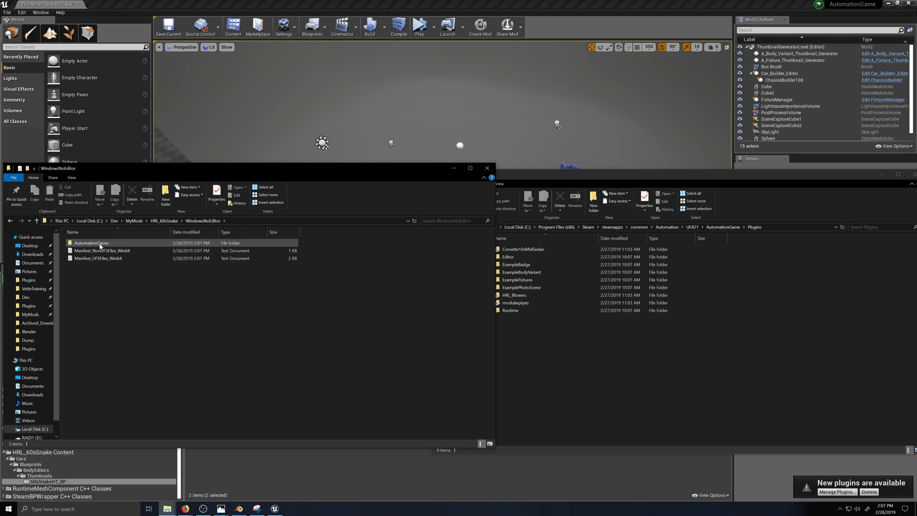
double_click(100, 244)
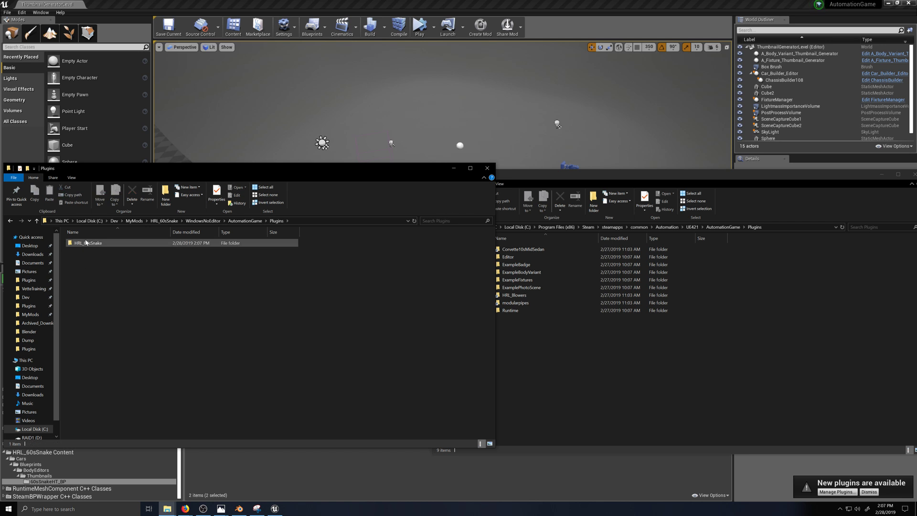
left_click(70, 244)
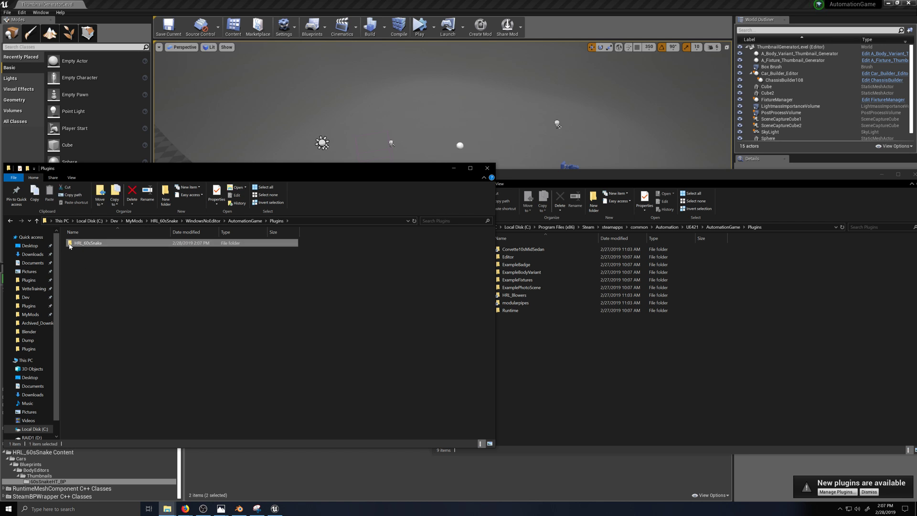
left_click(709, 323)
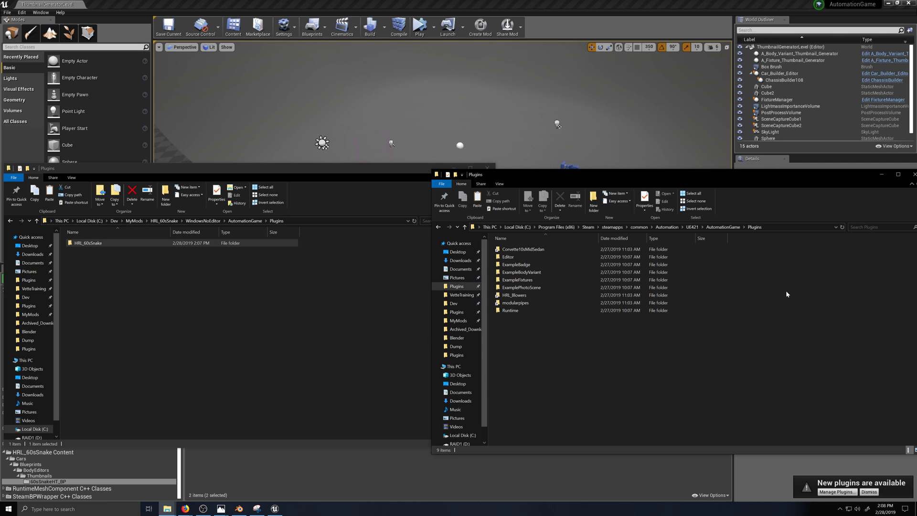
key("ctrl+v")
Open Steam and launch Automation - The Car Company Tycoon Game from the library with the No Launcher option.
key("super")
type("steam")
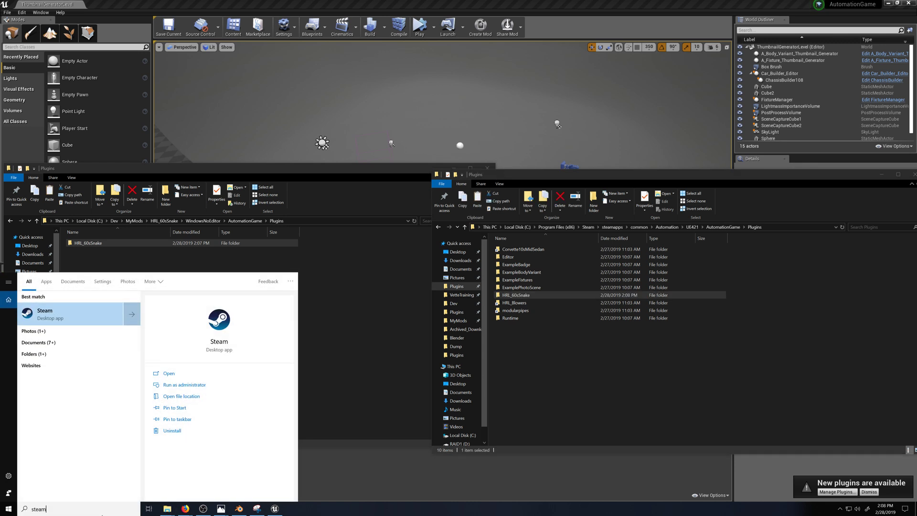
key("Return")
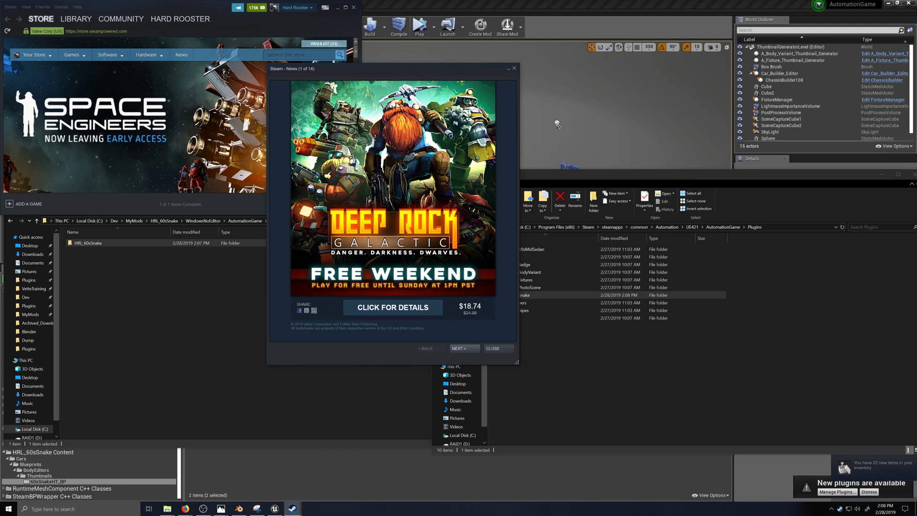
left_click(514, 68)
left_click(86, 21)
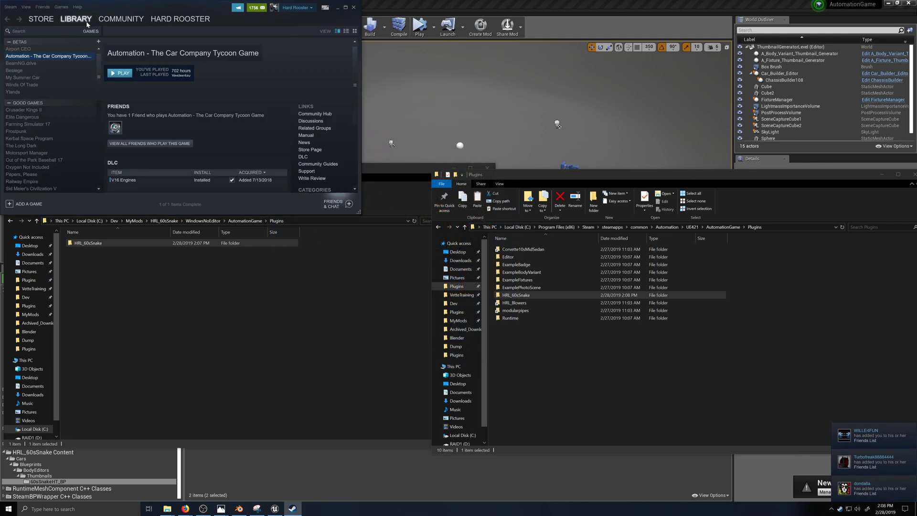
left_click(121, 73)
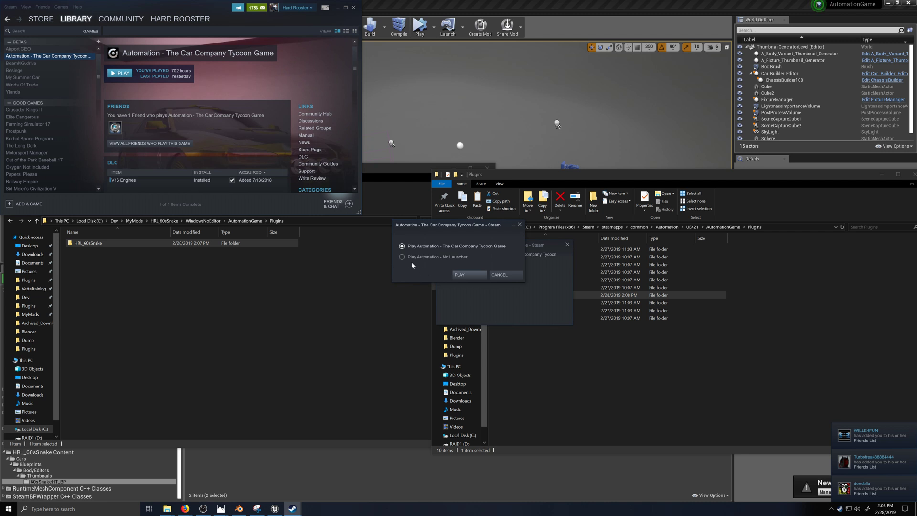
left_click(439, 257)
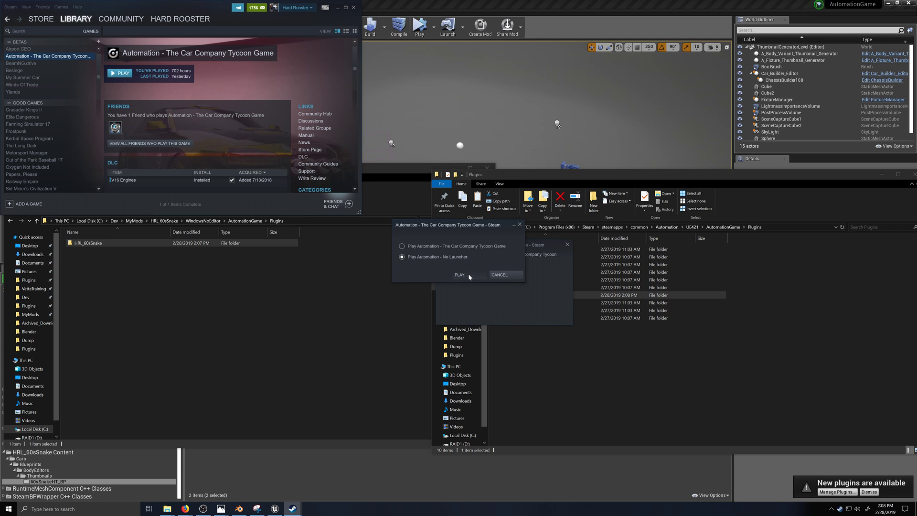
left_click(459, 275)
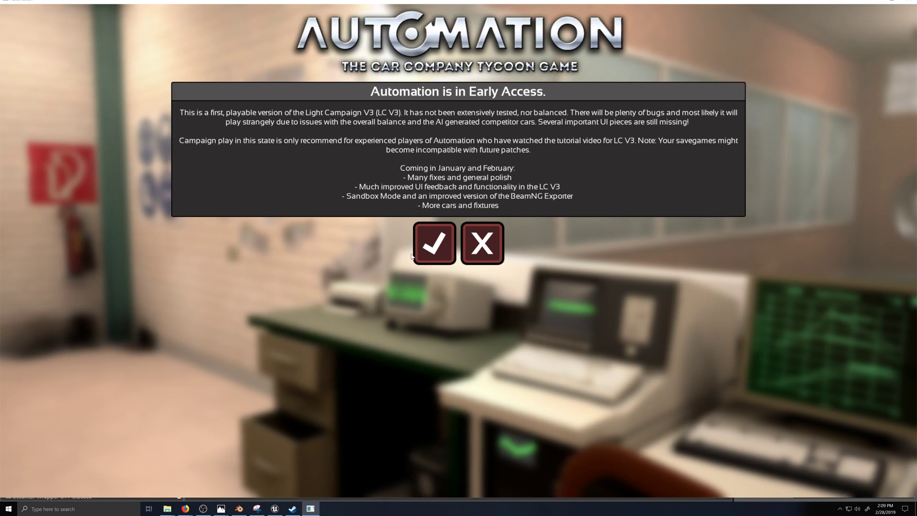
Accept the early access notice, enter the Sandbox and open the existing trim of Model 1 for editing.
left_click(436, 246)
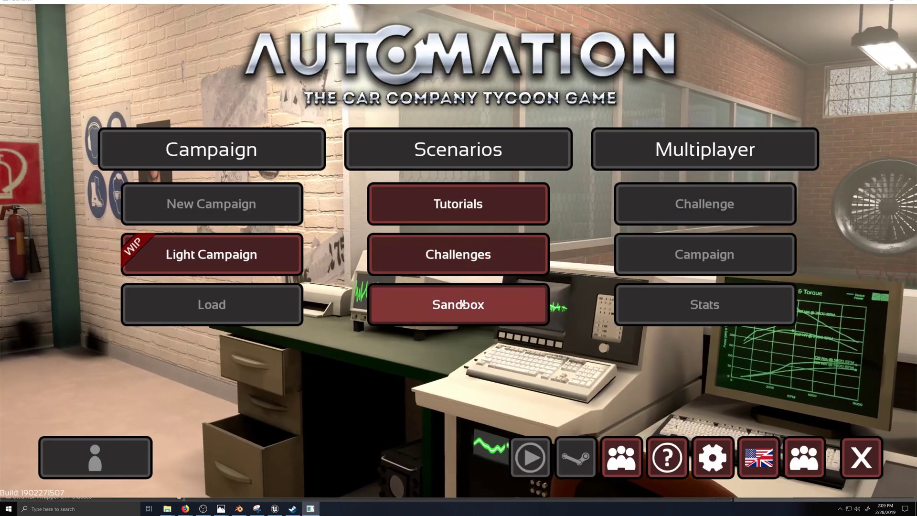
left_click(458, 306)
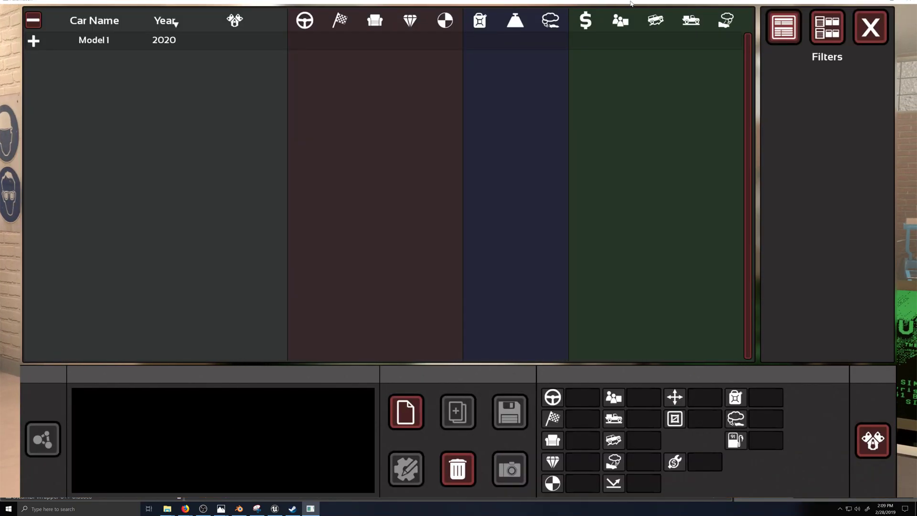
left_click_drag(629, 2, 606, 32)
left_click(870, 31)
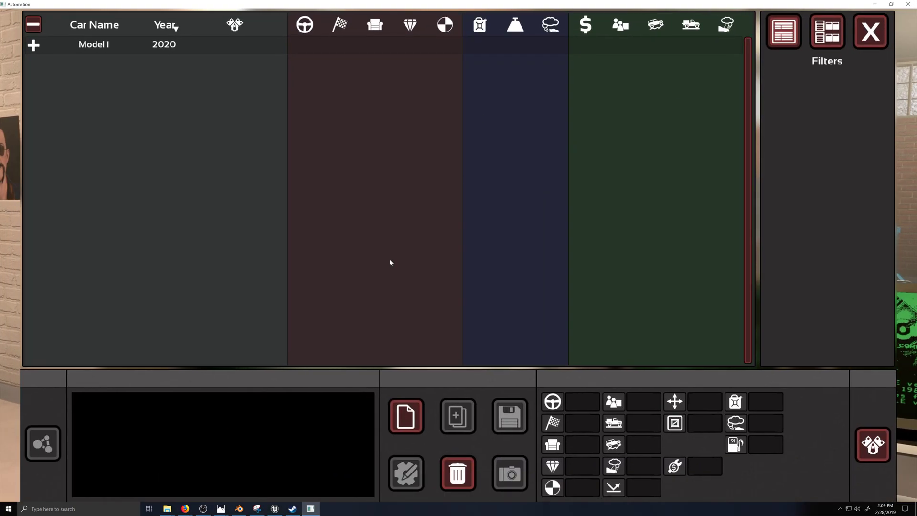
left_click(49, 48)
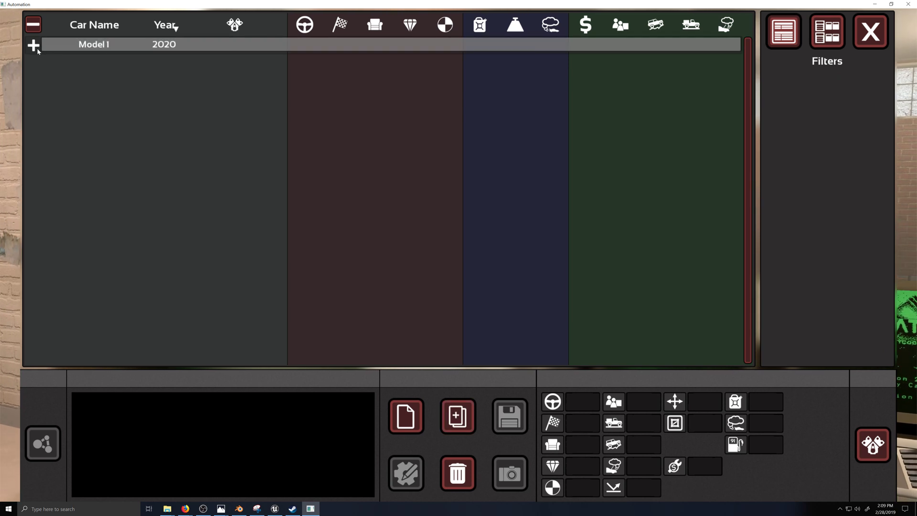
left_click(35, 47)
left_click(58, 68)
left_click(412, 475)
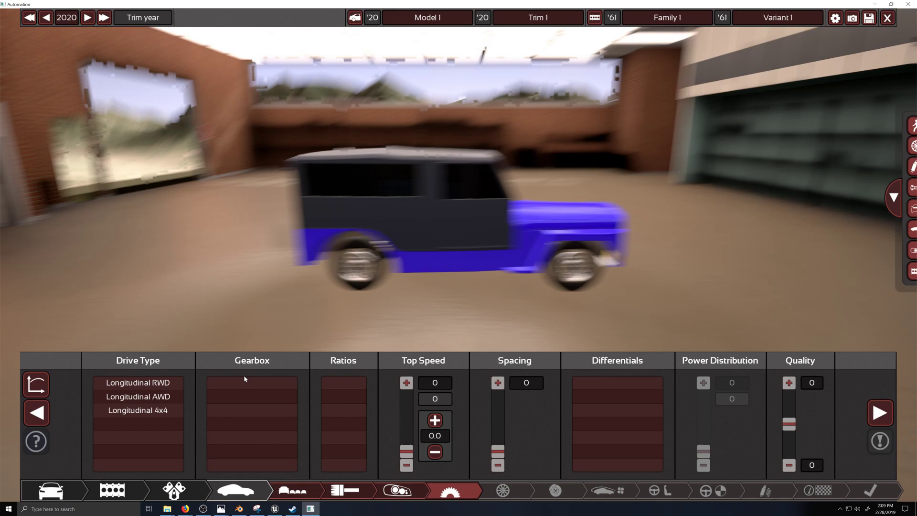
Change Model 1's body to the modded 1950 convertible, 60sSnakeHT_BP, and proceed to the chassis settings.
left_click(59, 491)
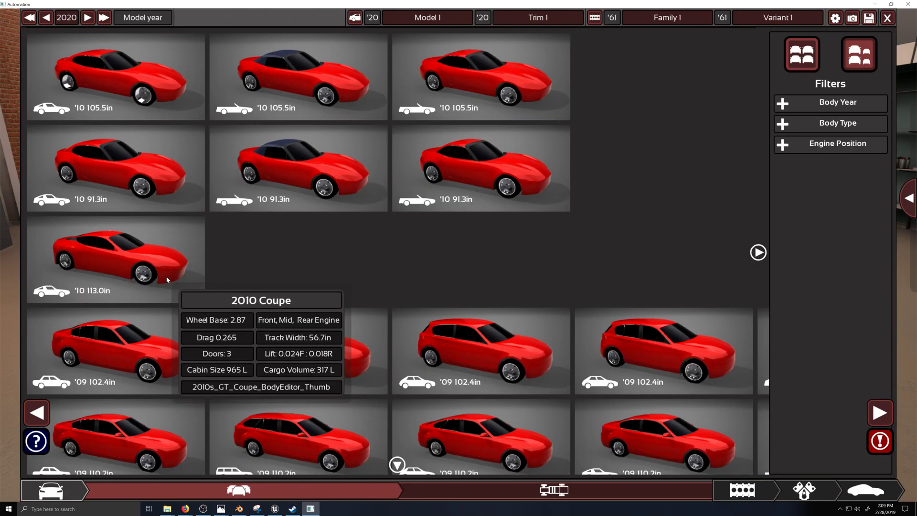
scroll(302, 311, "down", 5)
scroll(302, 319, "down", 10)
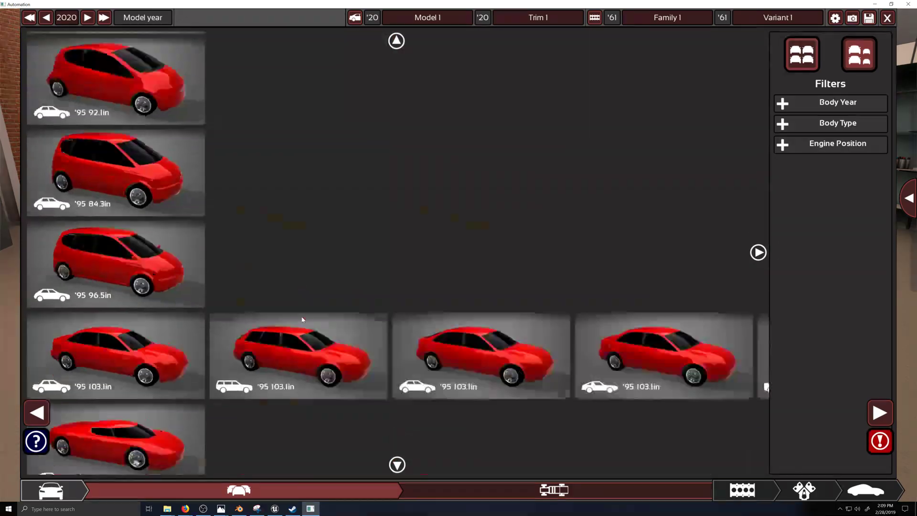
scroll(302, 320, "down", 6)
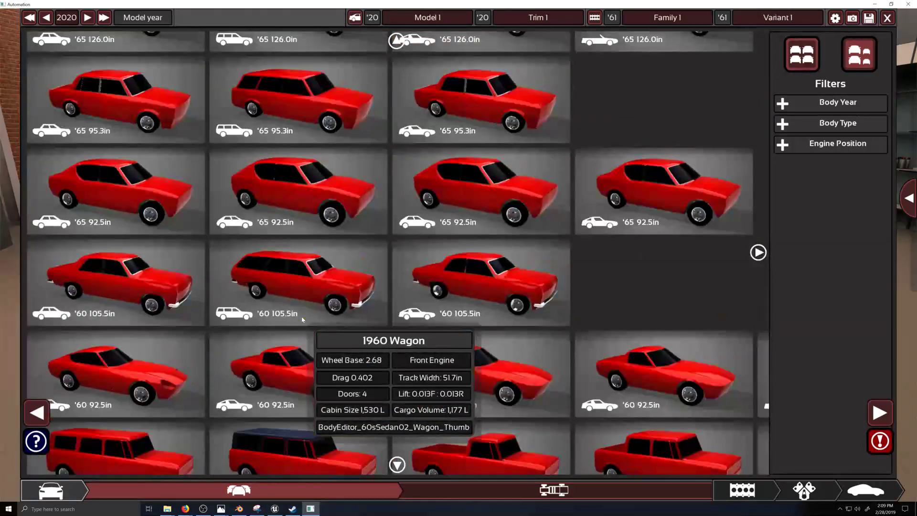
scroll(307, 337, "up", 8)
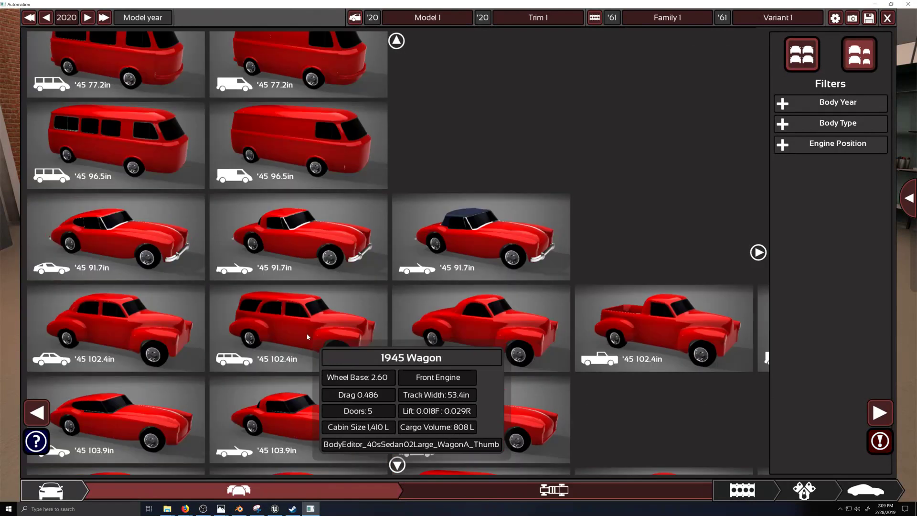
scroll(305, 338, "up", 4)
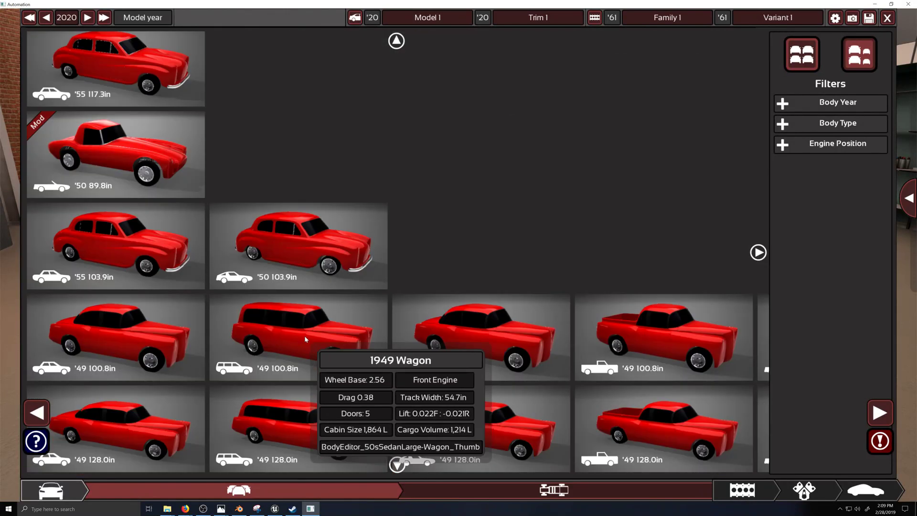
scroll(305, 335, "up", 3)
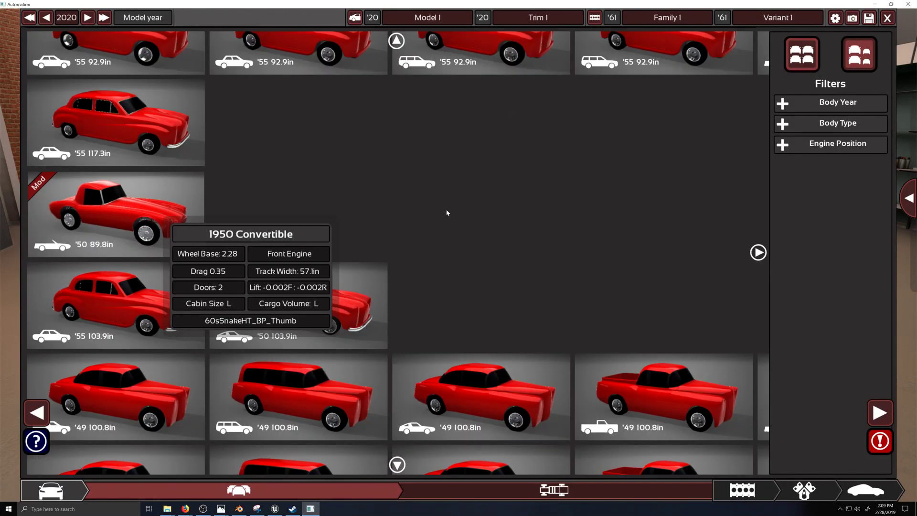
left_click(97, 217)
left_click(879, 413)
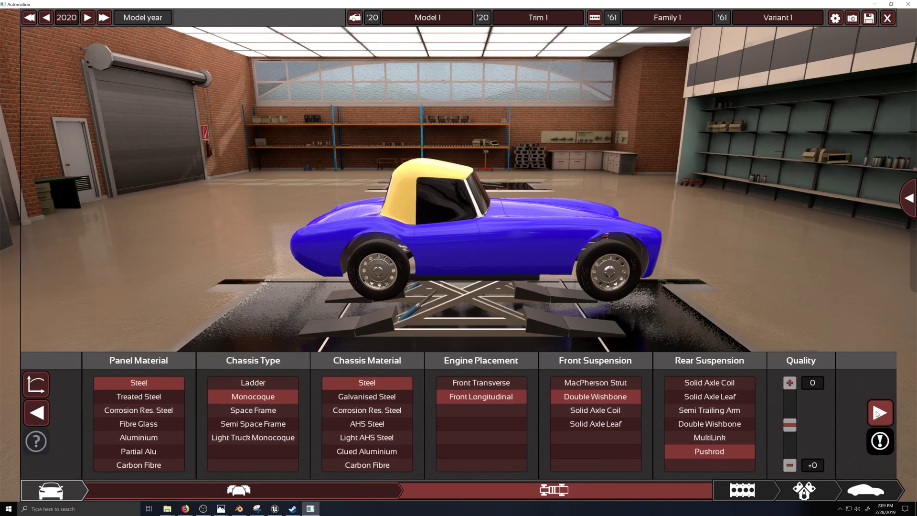
Try a ladder chassis in galvanised steel and a monocoque chassis in glued aluminium.
right_click_drag(629, 236, 351, 273)
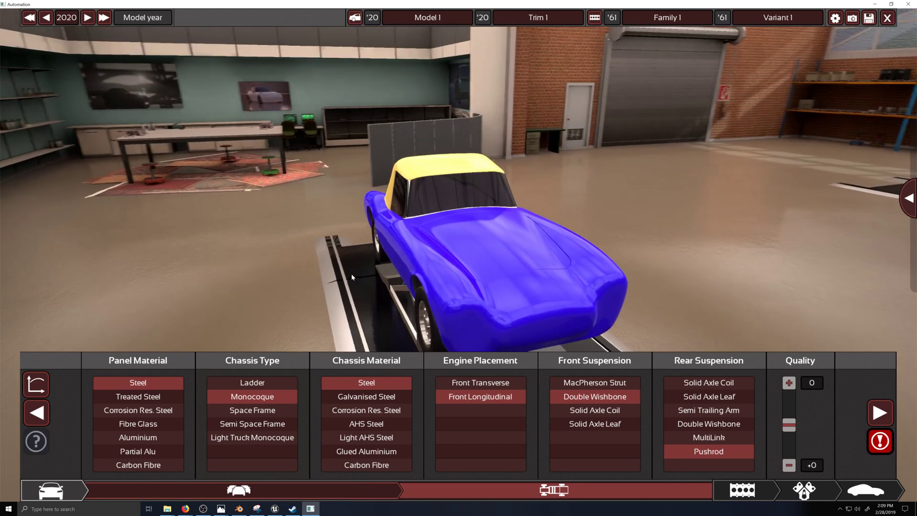
left_click(261, 387)
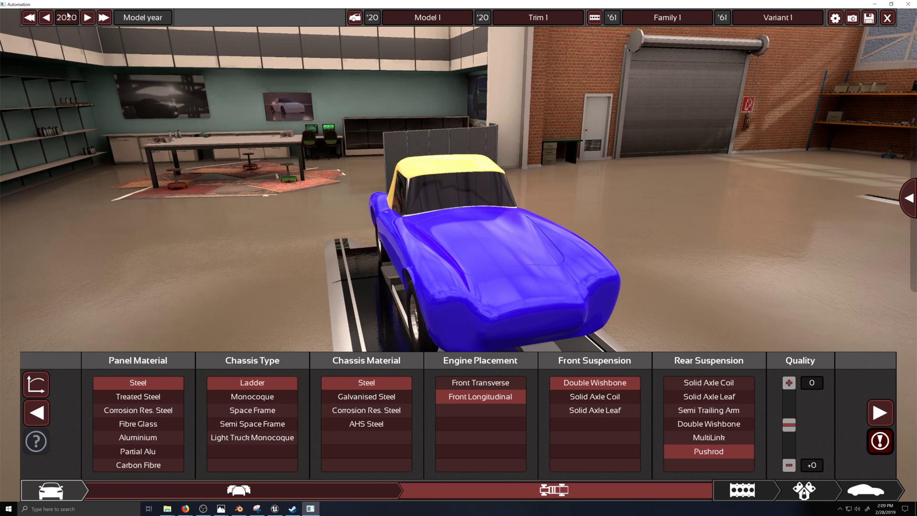
left_click(366, 396)
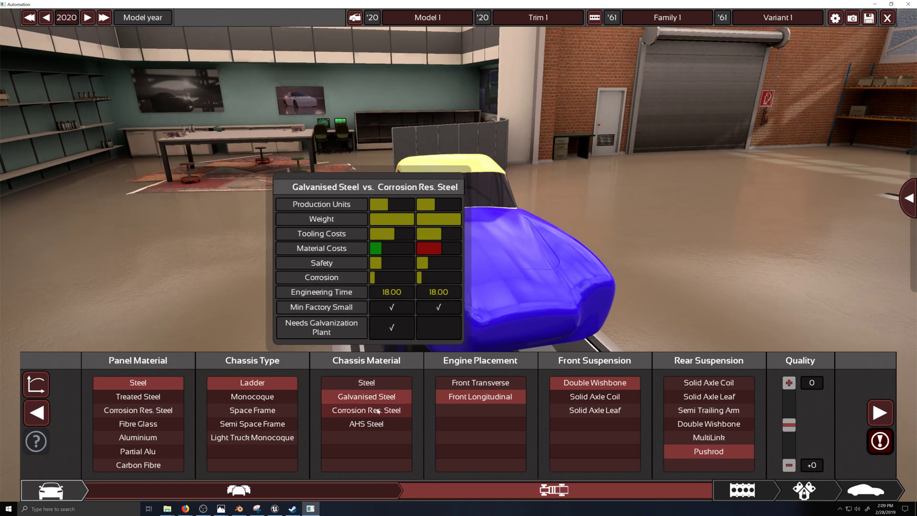
left_click(252, 397)
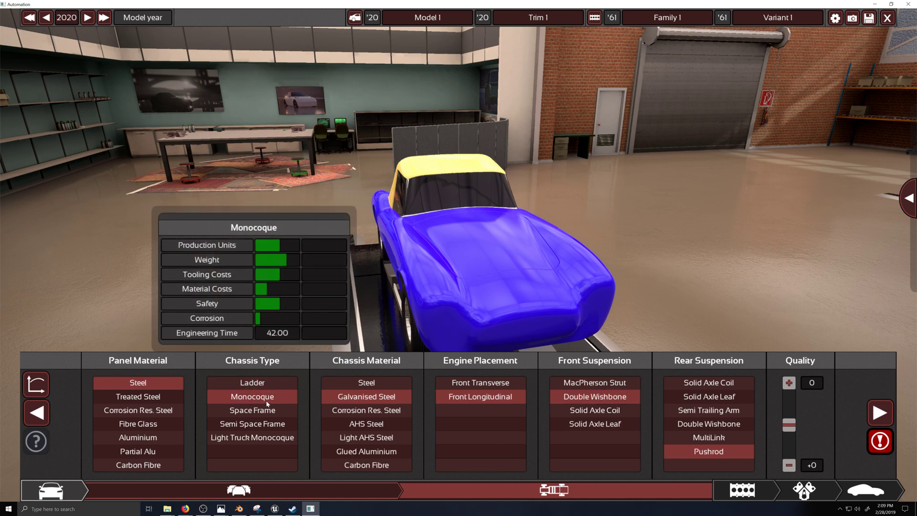
left_click(367, 451)
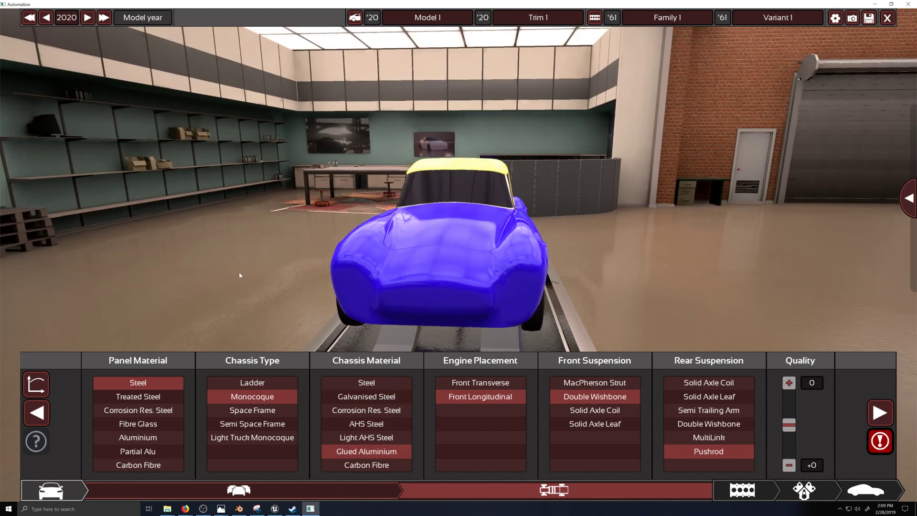
Try a space frame chassis in galvanised steel and light AHS steel, as well as a semi space frame.
left_click_drag(239, 272, 711, 310)
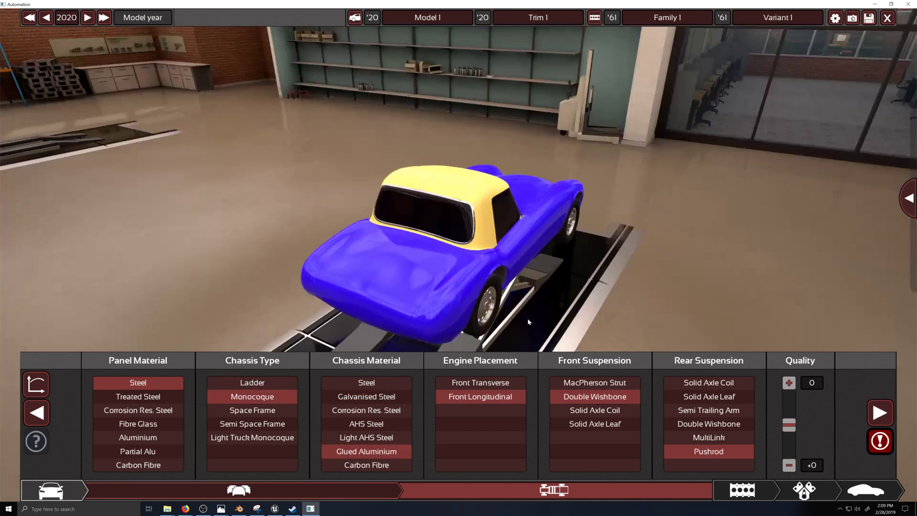
left_click_drag(529, 320, 587, 268)
left_click_drag(362, 261, 381, 264)
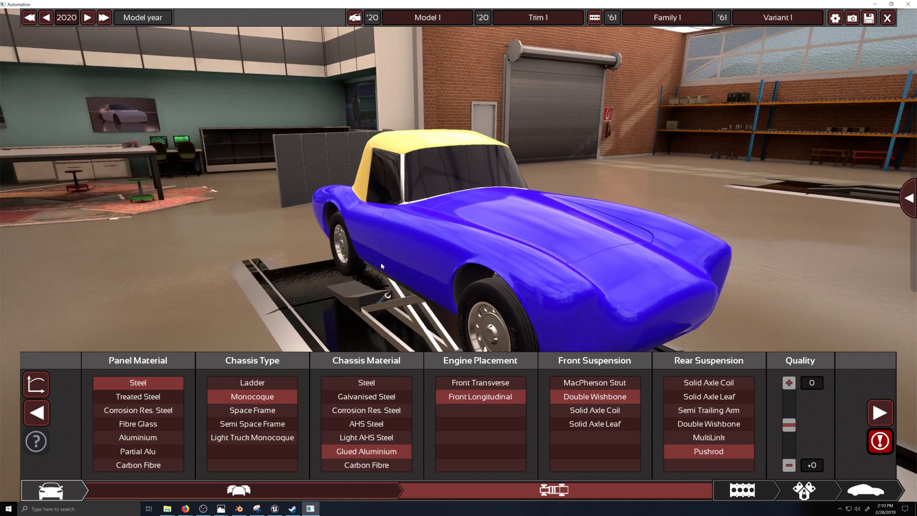
left_click(273, 410)
left_click_drag(481, 282, 403, 265)
left_click(366, 397)
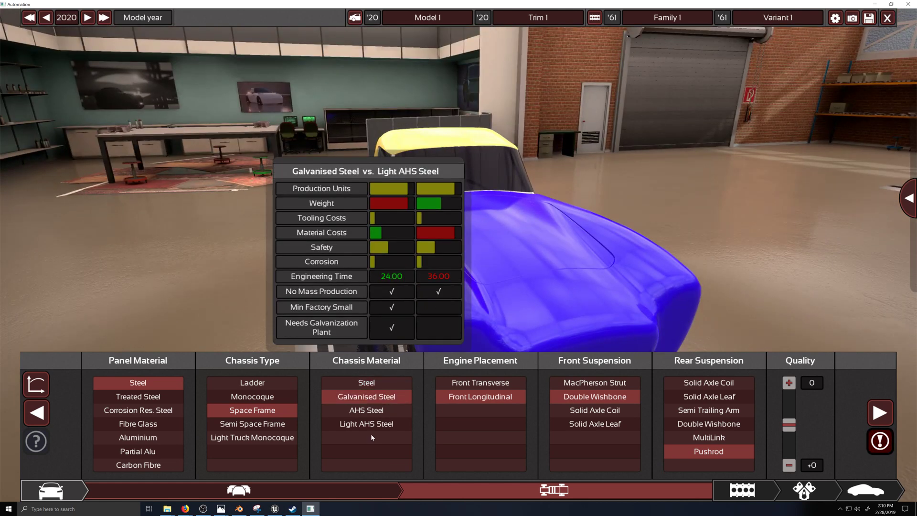
left_click(369, 424)
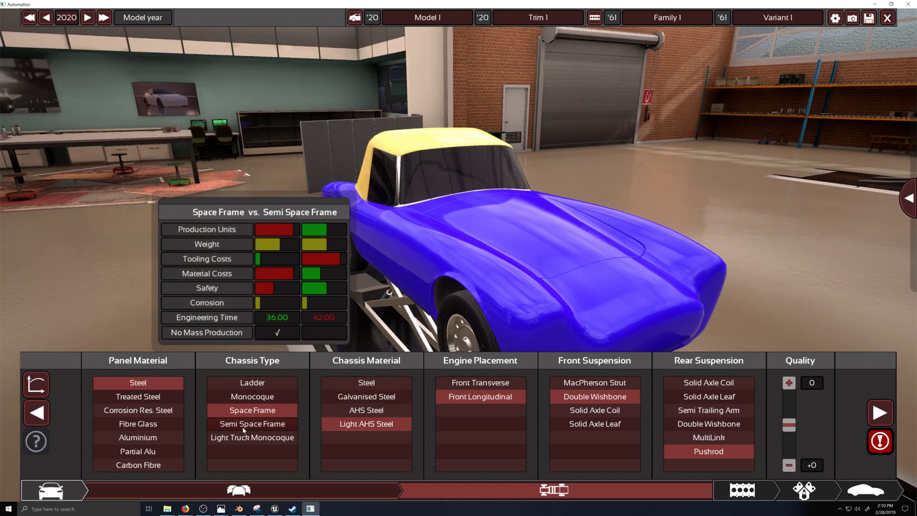
left_click(248, 424)
Set the chassis type to Monocoque with Carbon Fibre material and inspect the car's underside, wheels and side profile.
left_click(253, 397)
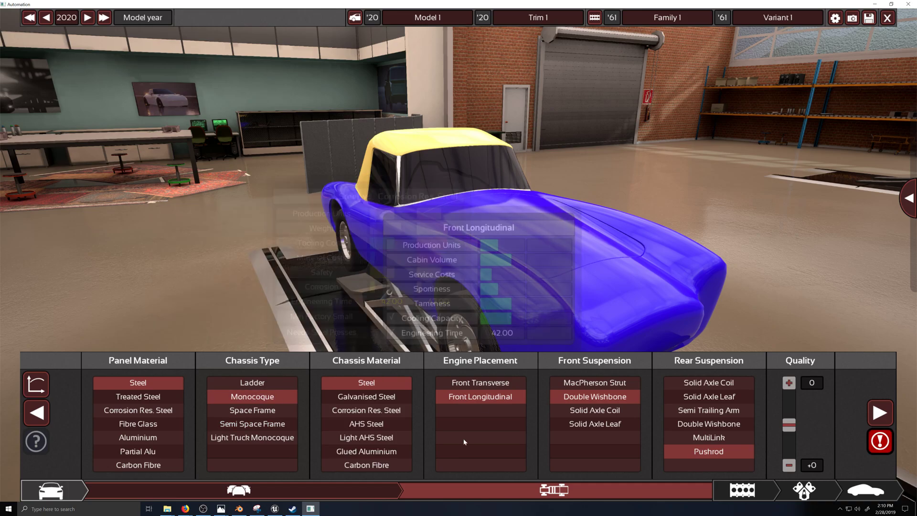
left_click(375, 465)
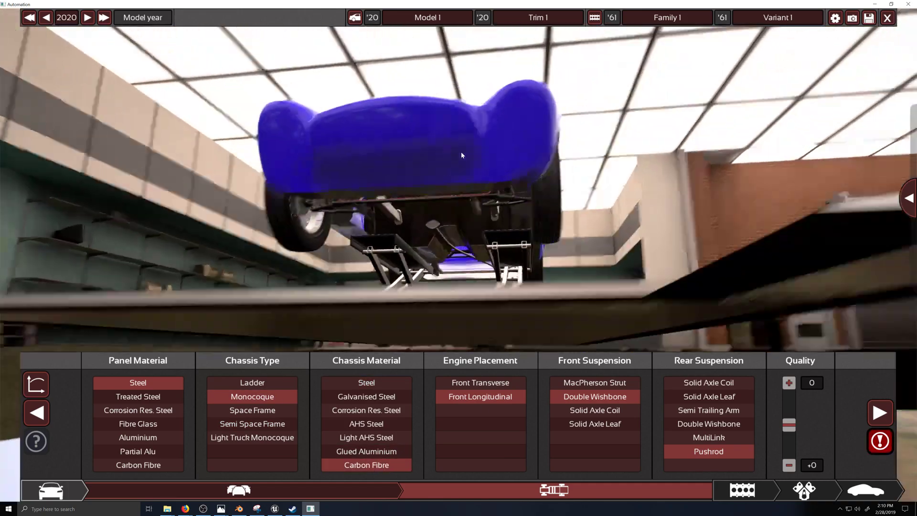
left_click_drag(461, 155, 707, 239)
left_click_drag(372, 231, 504, 279)
left_click_drag(420, 258, 686, 211)
left_click_drag(471, 220, 597, 255)
scroll(597, 260, "down", 4)
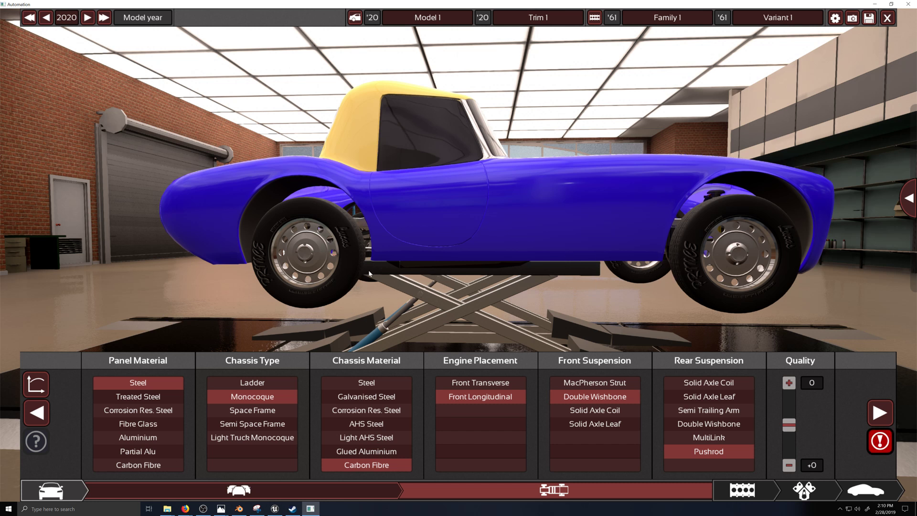
Examine the car's side profile, nose and front wheel arches from several angles in the garage.
scroll(475, 278, "down", 2)
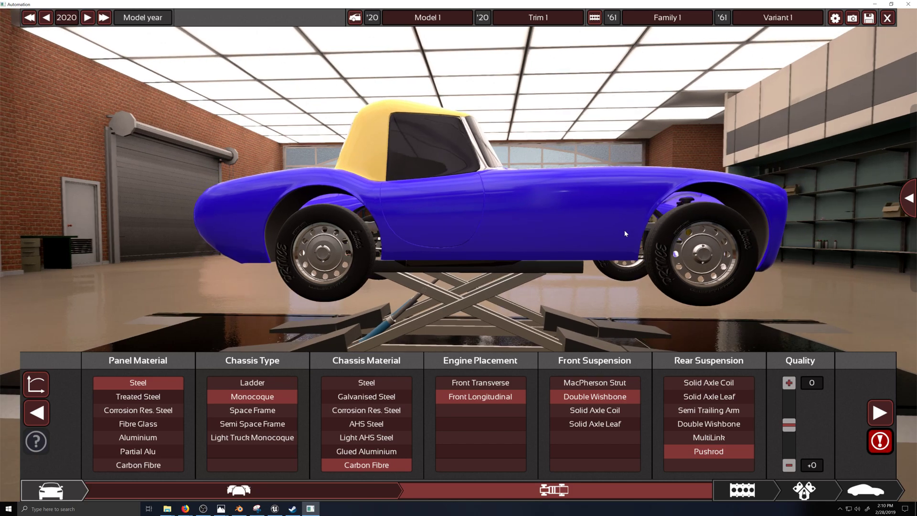
right_click_drag(623, 230, 508, 262)
scroll(576, 277, "down", 3)
right_click_drag(576, 276, 406, 248)
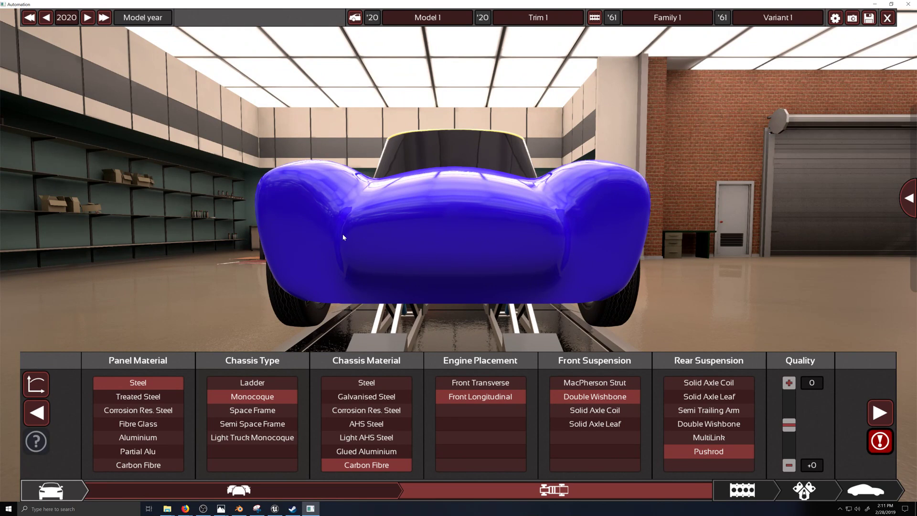
right_click_drag(457, 266, 634, 297)
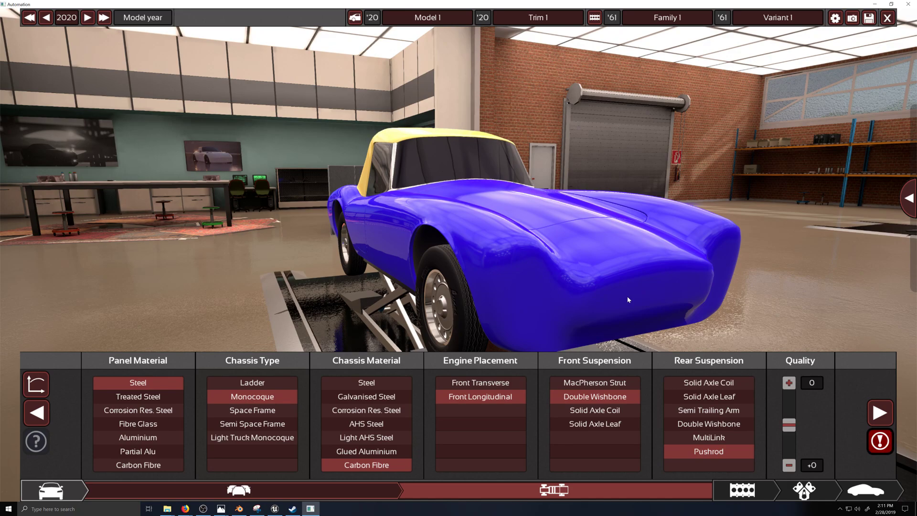
right_click_drag(628, 299, 629, 292)
right_click_drag(540, 286, 401, 266)
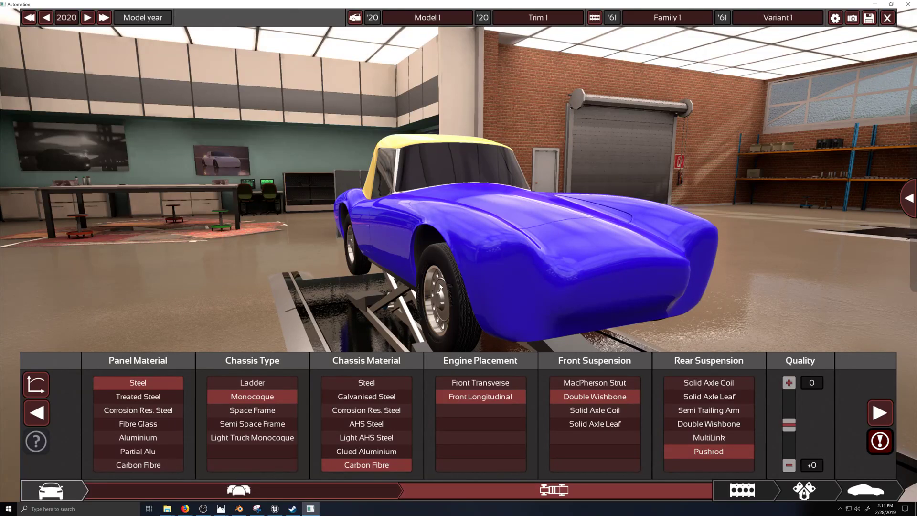
right_click_drag(544, 274, 564, 274)
Go to the engine family design and set the family capacity to a 4.087 in bore and 4.181 in stroke.
left_click(742, 490)
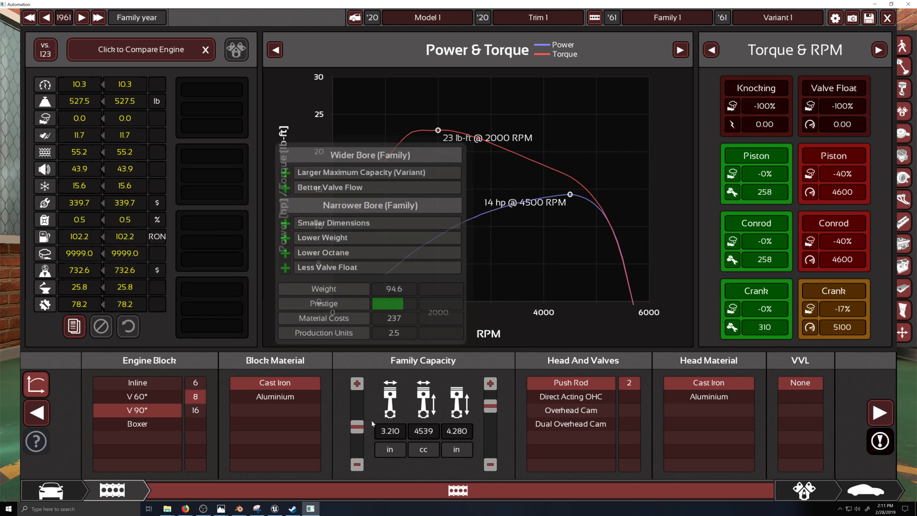
left_click_drag(357, 427, 357, 410)
left_click_drag(491, 406, 491, 408)
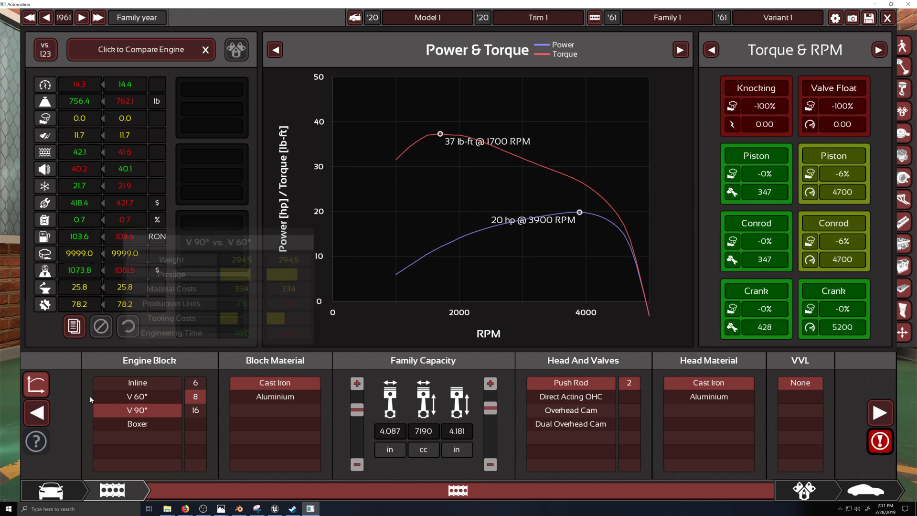
Show the engine instead of the graphs, disable the front wheel drive bay size arrows and set the family bore to 4.098 in.
left_click(36, 385)
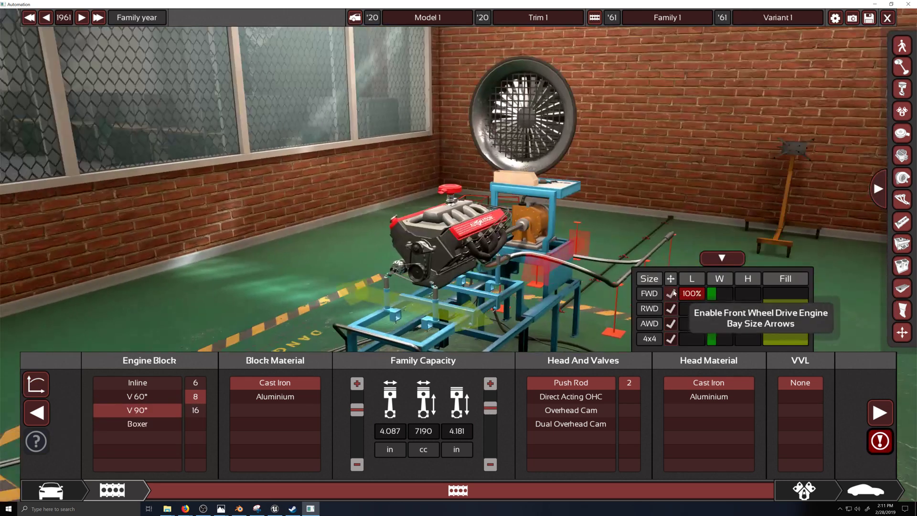
left_click(672, 292)
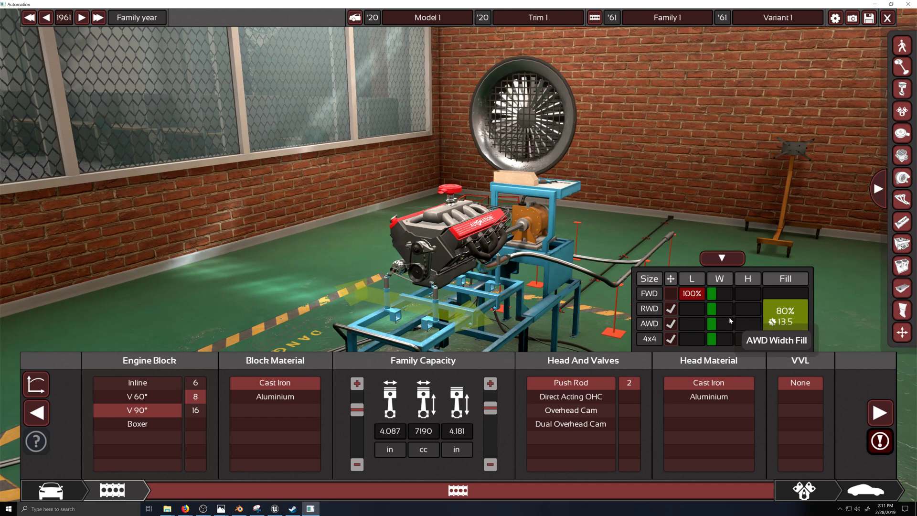
right_click_drag(421, 329, 437, 271)
left_click(357, 384)
left_click(356, 383)
left_click(356, 383)
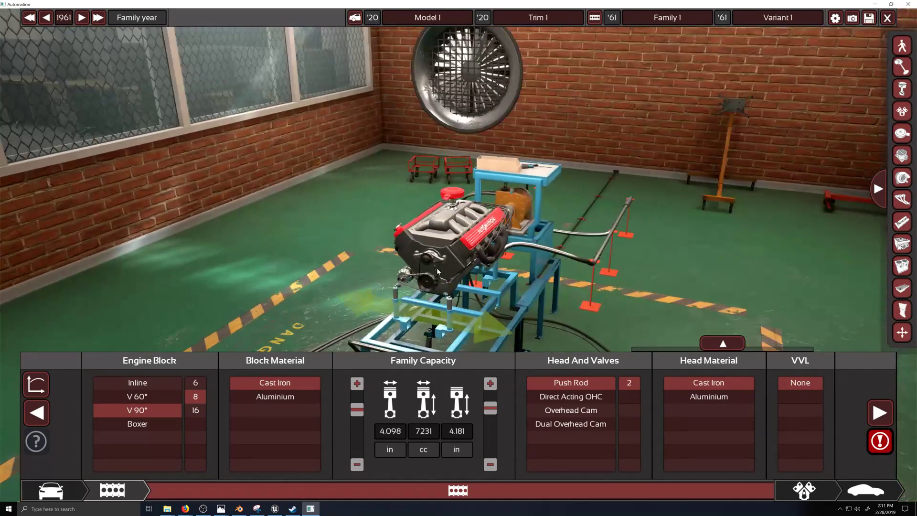
Move past the engine variant design with its default parts and go to the car's trim body selection.
left_click(879, 413)
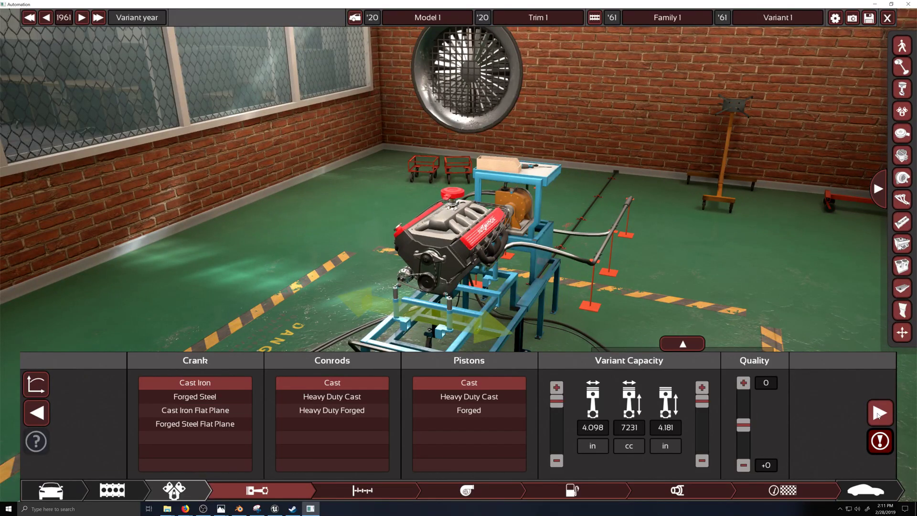
left_click(879, 413)
left_click(879, 413)
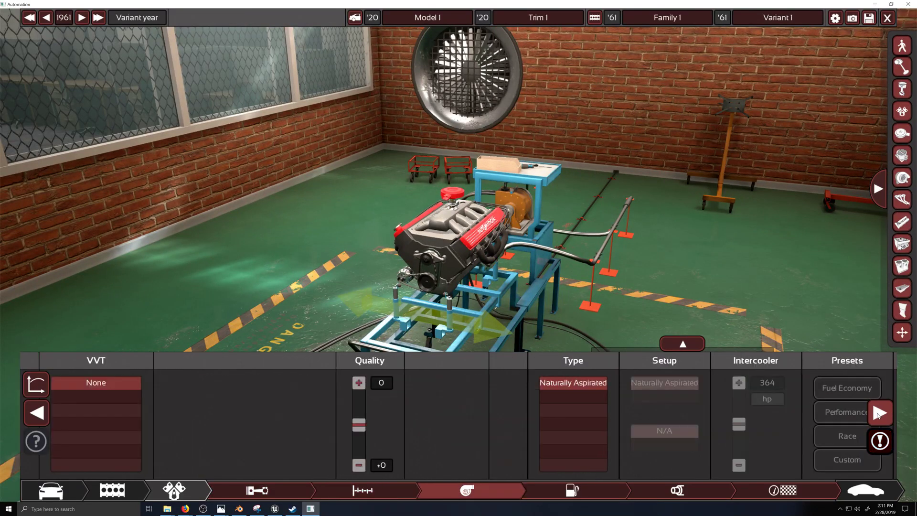
left_click(815, 492)
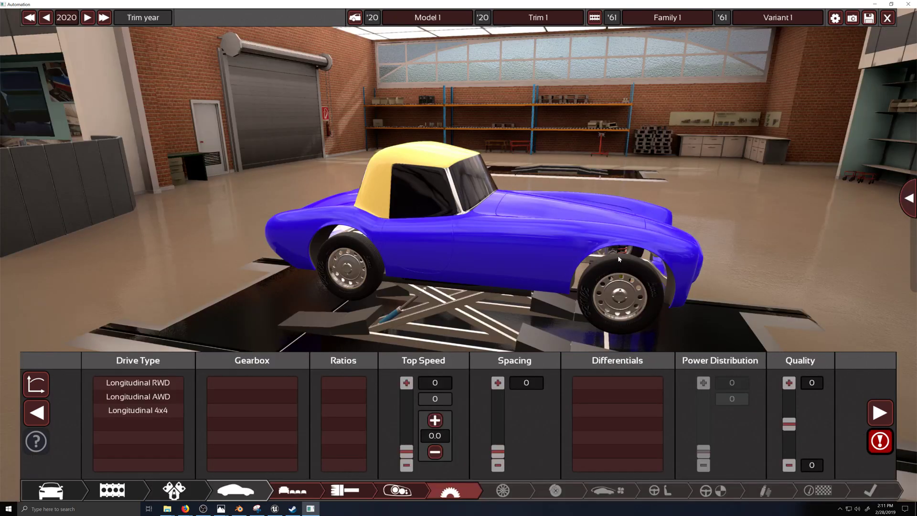
left_click_drag(619, 259, 650, 267)
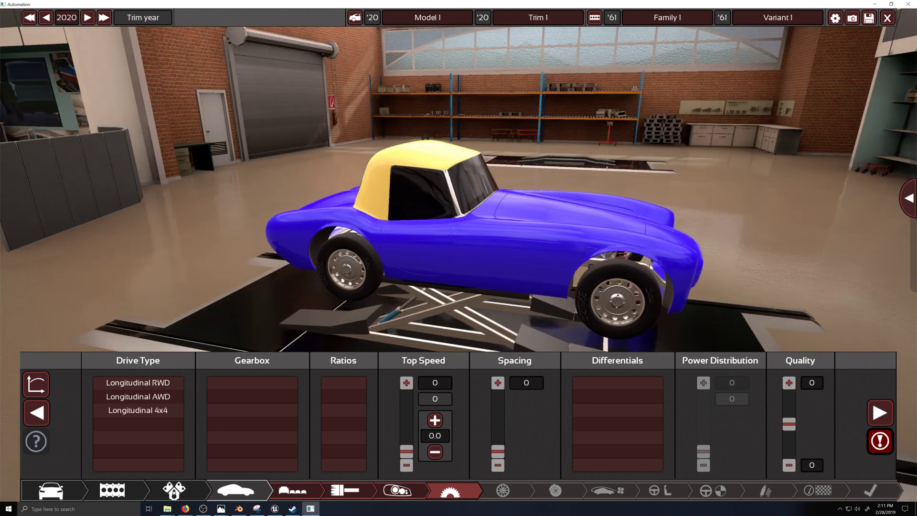
left_click(312, 482)
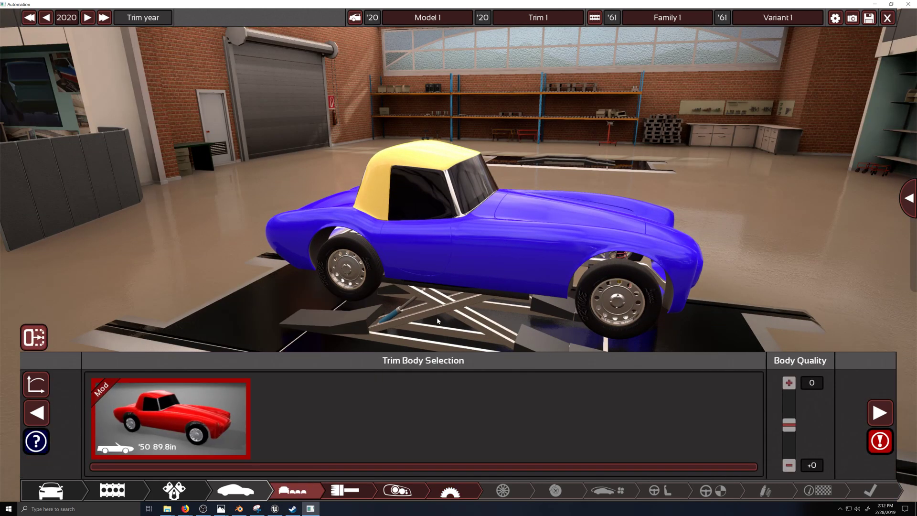
Morph the hardtop roof and windscreen of the Snake body, checking the shape from the side and rear quarter.
left_click_drag(439, 319, 460, 323)
mouse_move(414, 168)
left_mouse_down()
mouse_move(409, 192)
mouse_move(437, 176)
mouse_move(461, 177)
left_mouse_up()
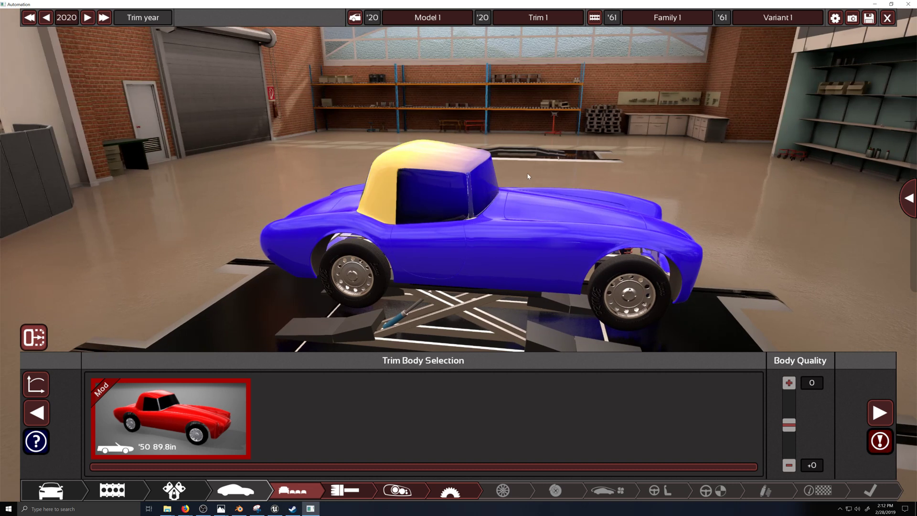
left_click_drag(528, 177, 408, 161)
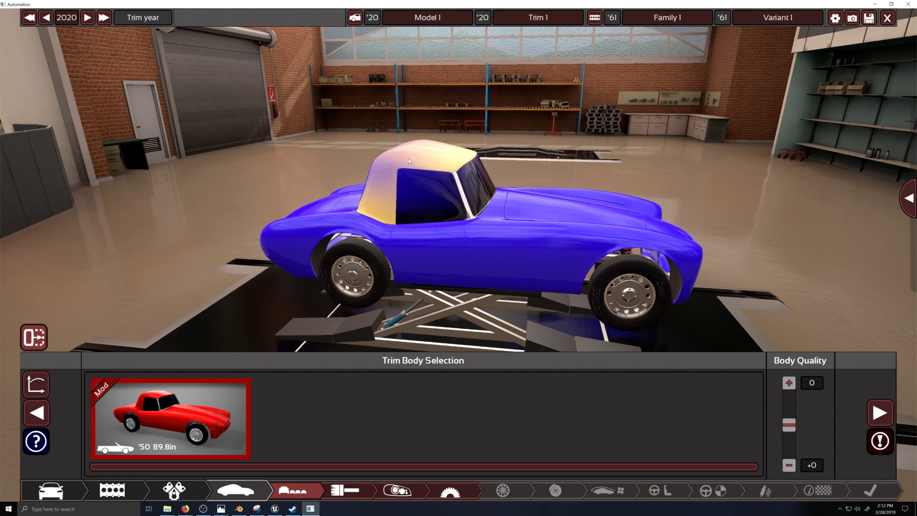
right_click_drag(367, 221, 518, 248)
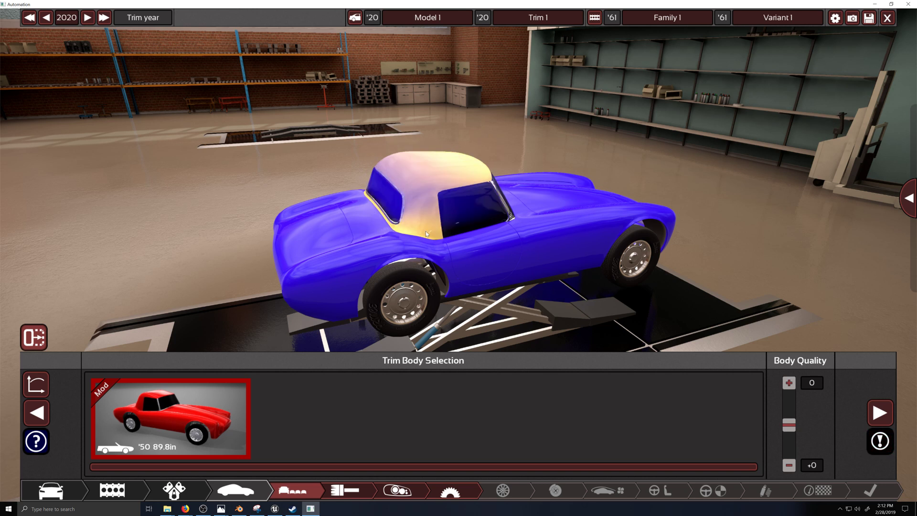
right_click_drag(514, 248, 481, 246)
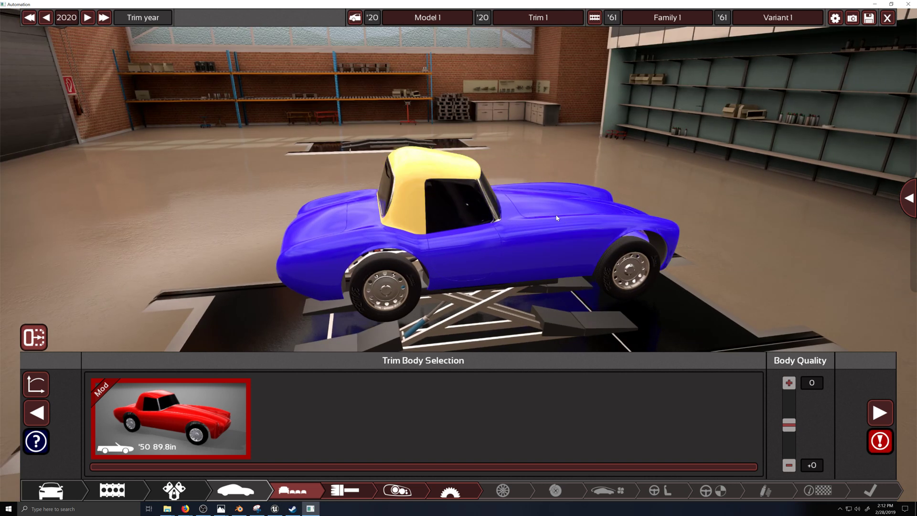
Test the morph zones on the body's bonnet, rear deck and roof.
mouse_move(557, 219)
left_mouse_down()
mouse_move(550, 186)
mouse_move(550, 232)
left_mouse_up()
mouse_move(331, 225)
left_mouse_down()
mouse_move(331, 206)
mouse_move(333, 230)
left_mouse_up()
right_click_drag(547, 269, 541, 232)
left_click_drag(541, 232, 501, 189)
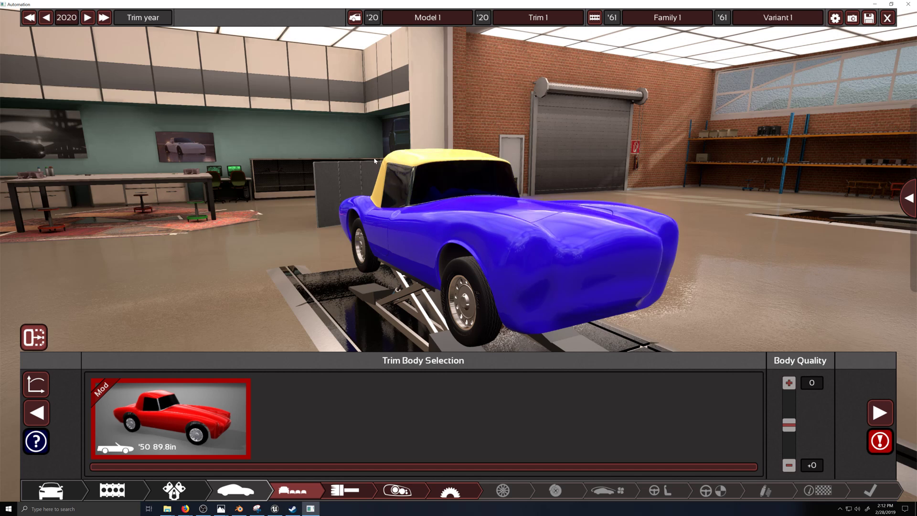
left_click_drag(390, 167, 350, 246)
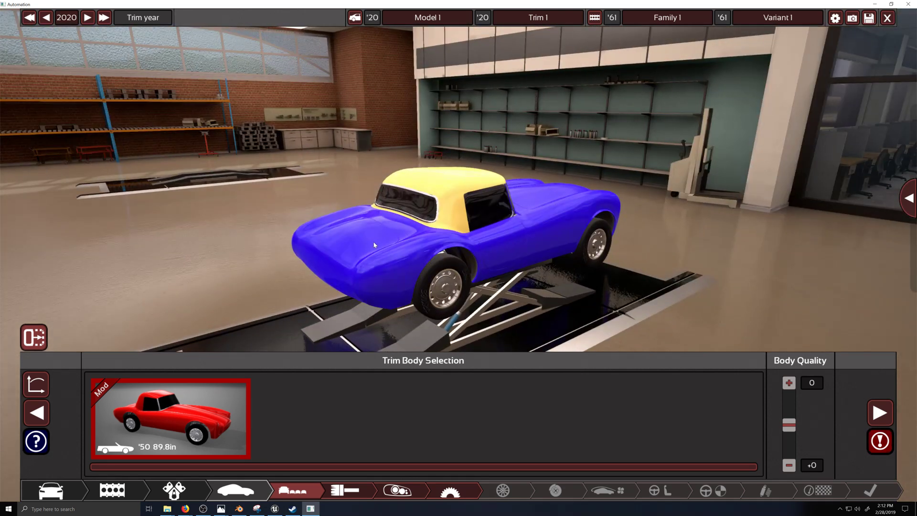
Reshape the boot lid and the rear quarter by pulling the tail's morph zones in and back out.
left_click_drag(374, 248, 364, 235)
mouse_move(369, 290)
left_mouse_down()
mouse_move(360, 292)
mouse_move(411, 273)
mouse_move(427, 248)
mouse_move(400, 258)
mouse_move(426, 239)
left_mouse_up()
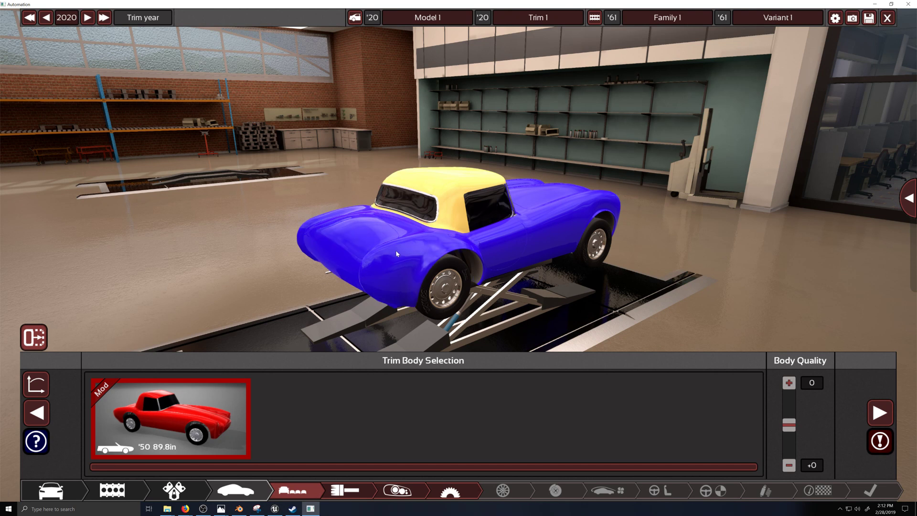
right_click_drag(414, 251, 404, 257)
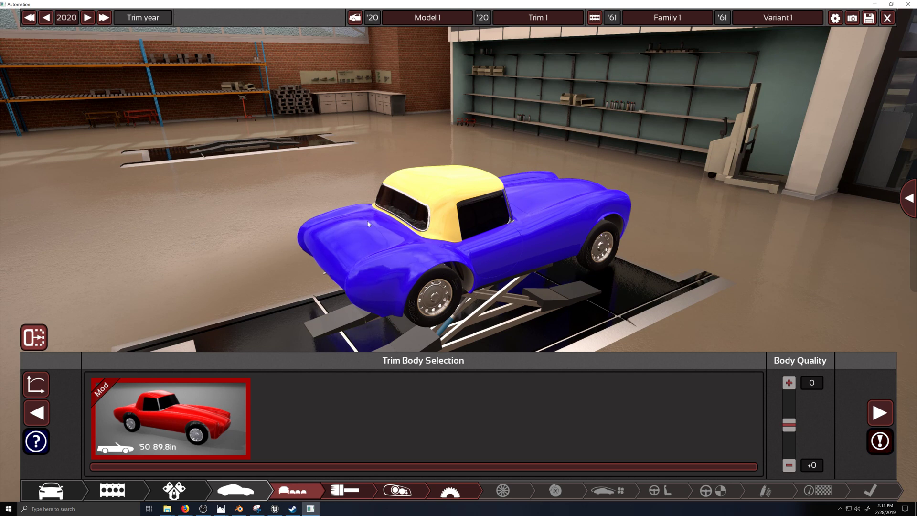
mouse_move(369, 224)
right_mouse_down()
mouse_move(319, 237)
mouse_move(352, 224)
right_mouse_up()
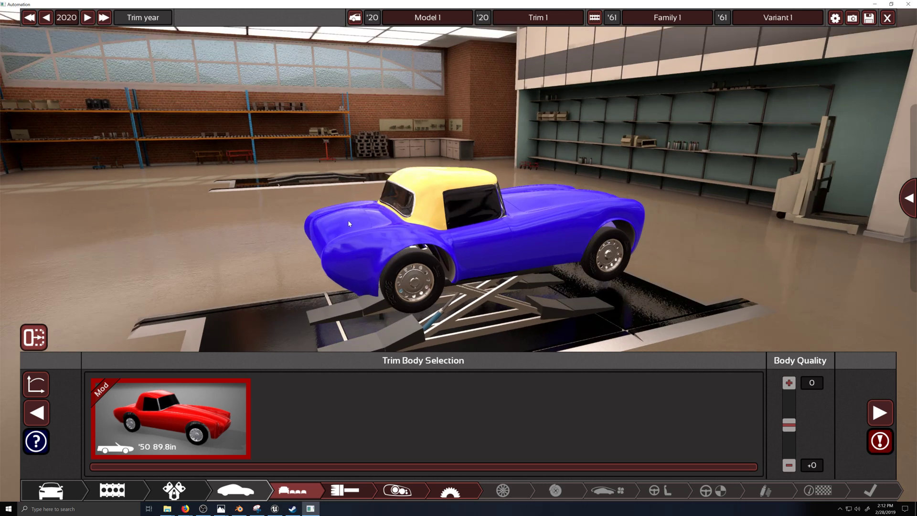
left_click_drag(348, 256, 294, 263)
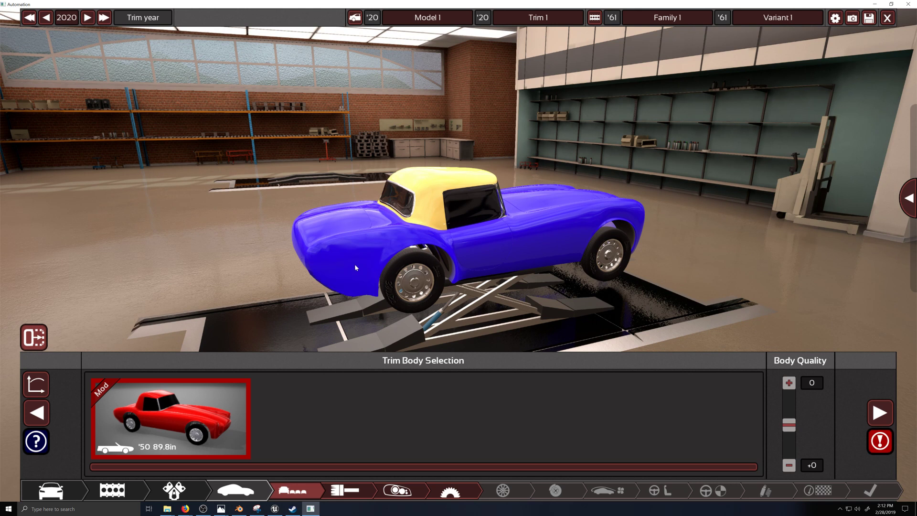
right_click_drag(394, 302, 535, 316)
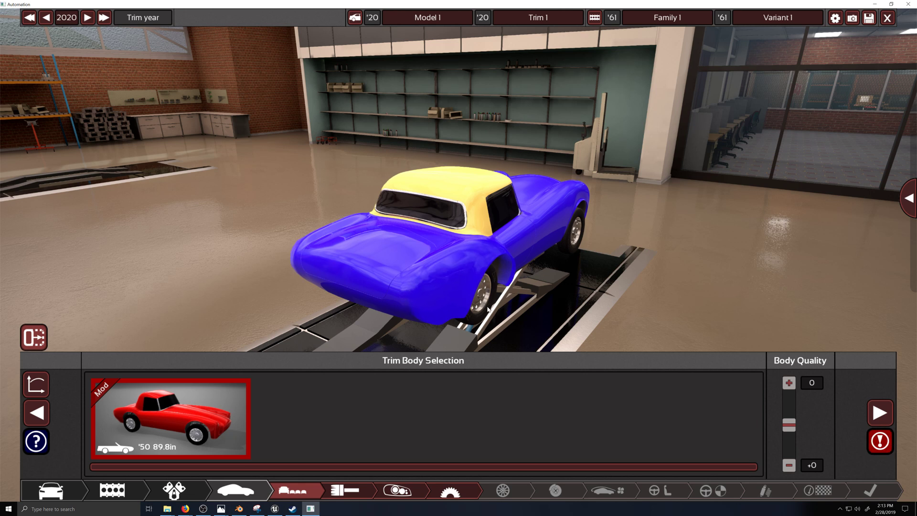
Push the lower front end of the body inward with its morph zone.
right_click_drag(562, 266, 488, 262)
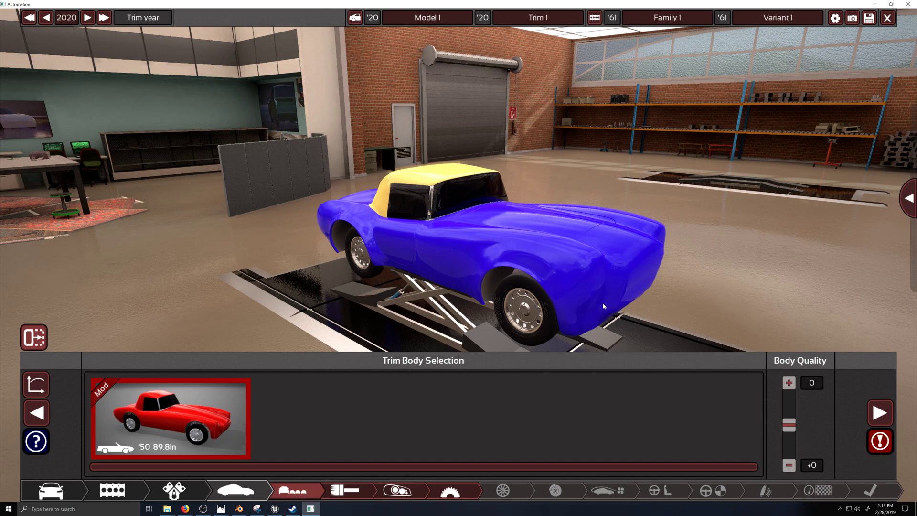
right_click_drag(603, 303, 600, 273)
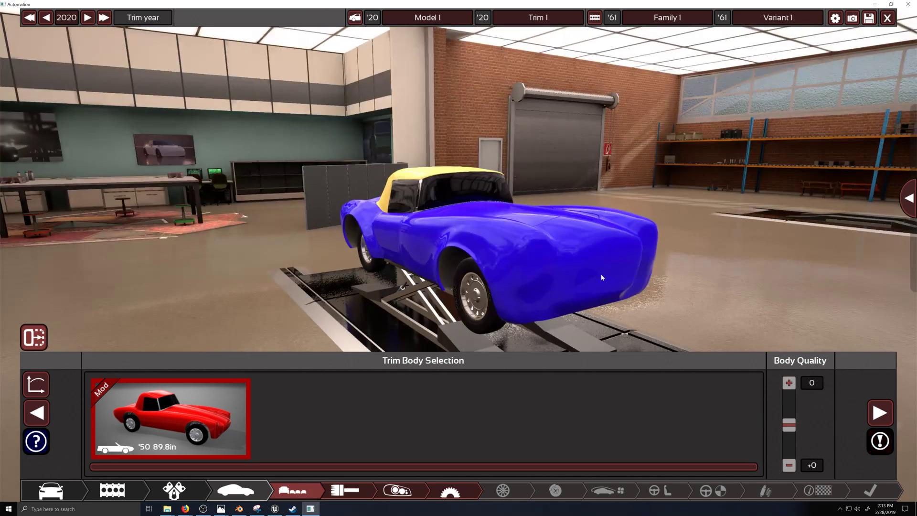
right_click_drag(591, 240, 635, 292)
left_click_drag(629, 286, 516, 253)
right_click_drag(849, 305, 666, 313)
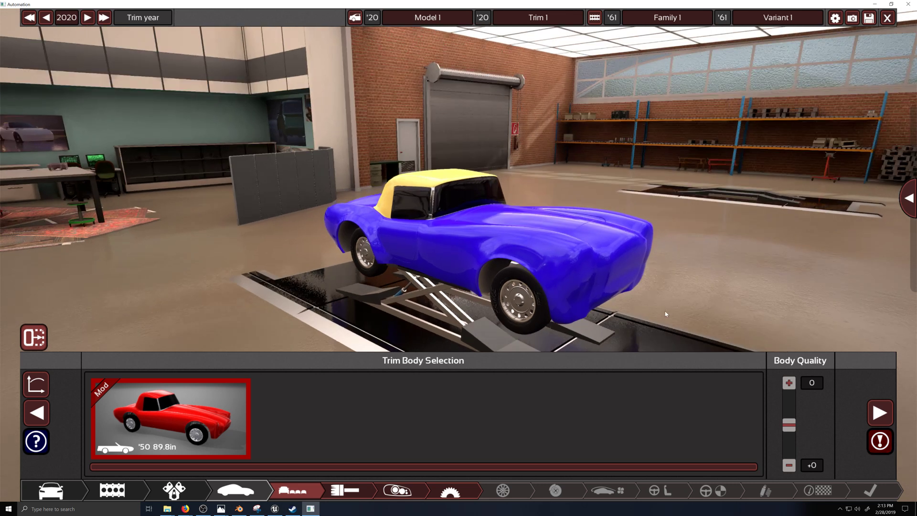
Morph the bonnet and fine-tune the lower nose, checking the body from the front, side, rear quarter and above.
left_click_drag(548, 223, 598, 295)
right_click_drag(784, 305, 636, 303)
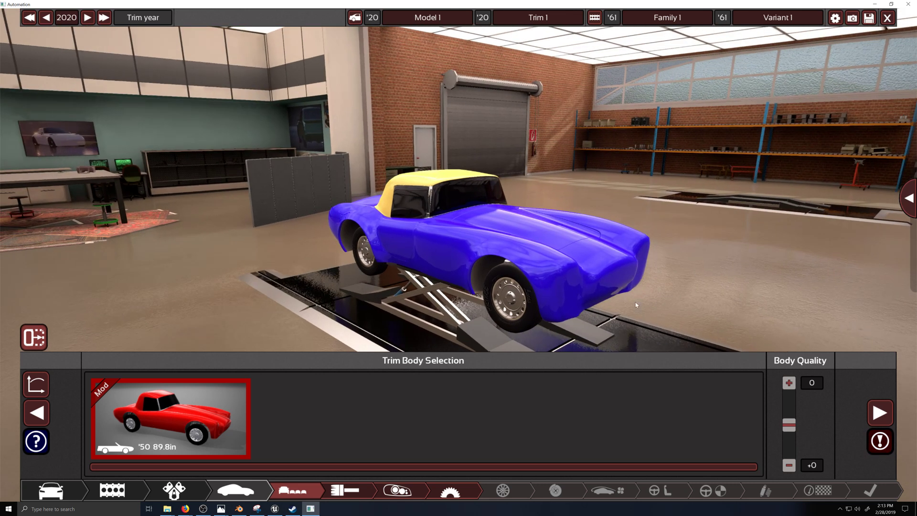
left_click_drag(614, 290, 619, 293)
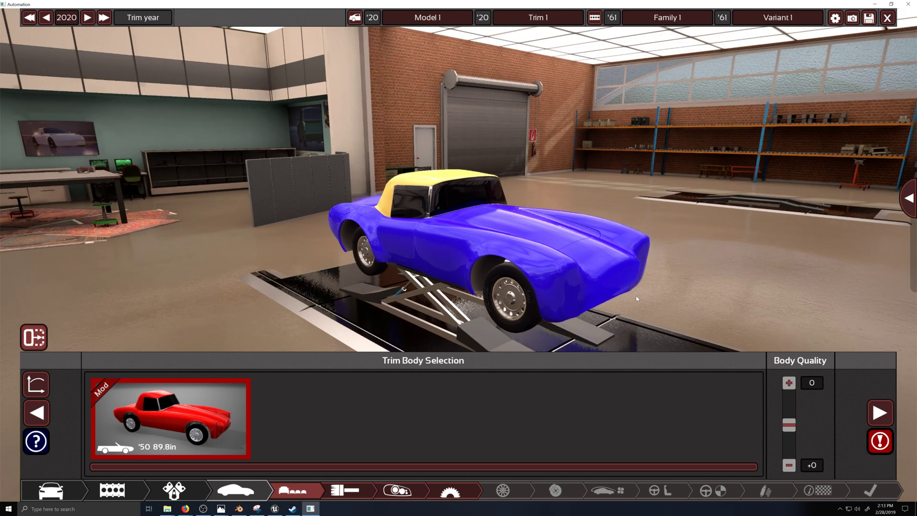
right_click_drag(675, 305, 653, 297)
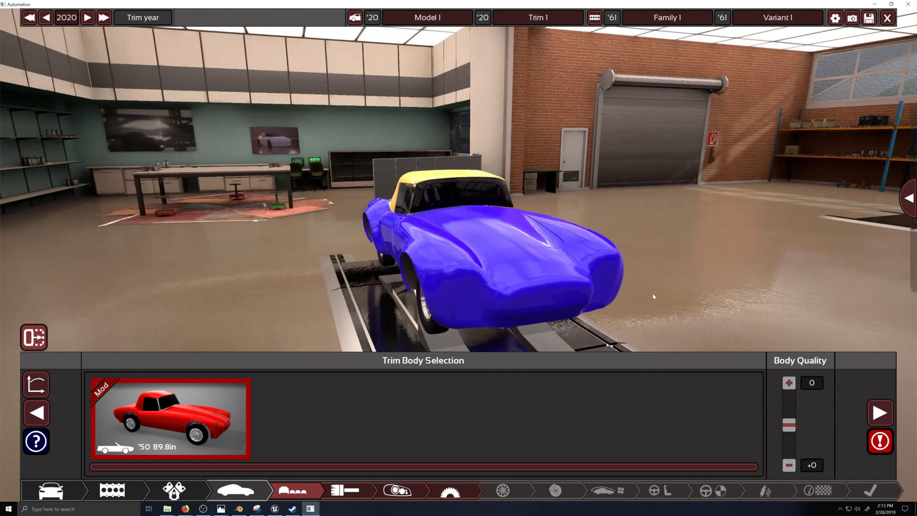
right_click_drag(437, 273, 448, 174)
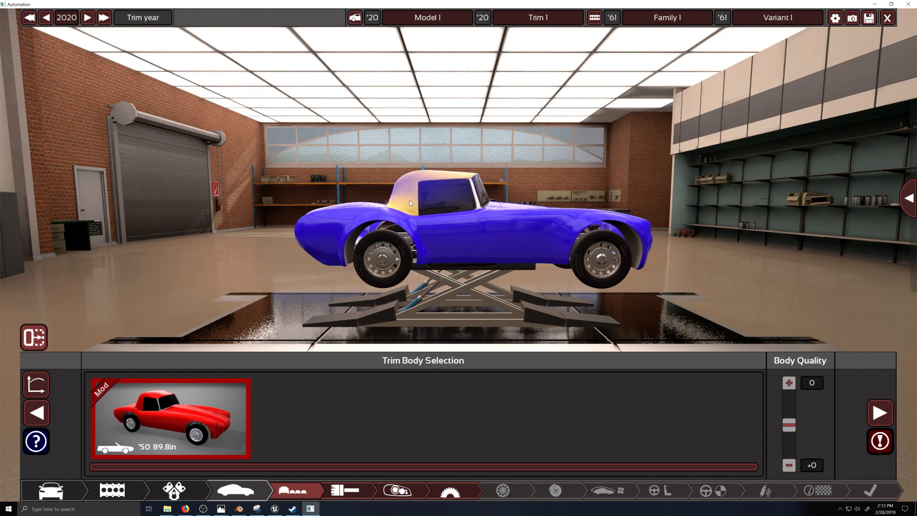
right_click_drag(391, 210, 348, 242)
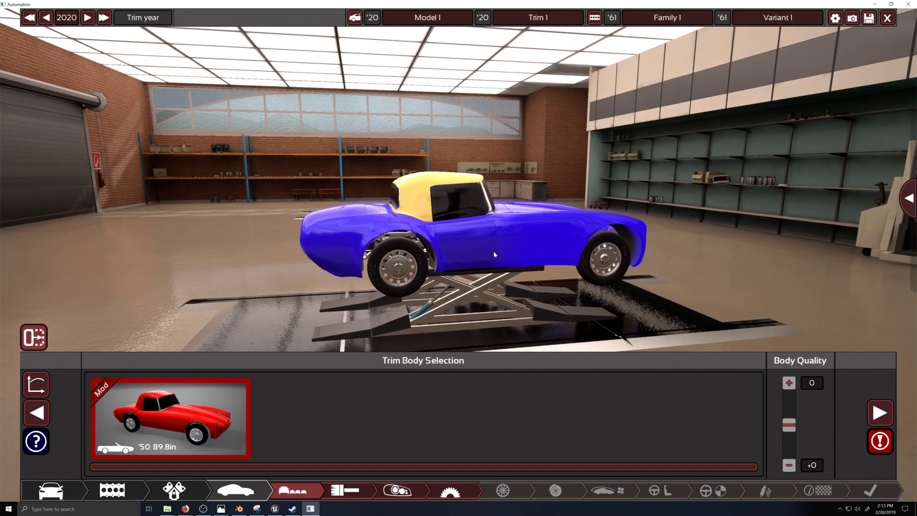
right_click_drag(517, 245, 363, 249)
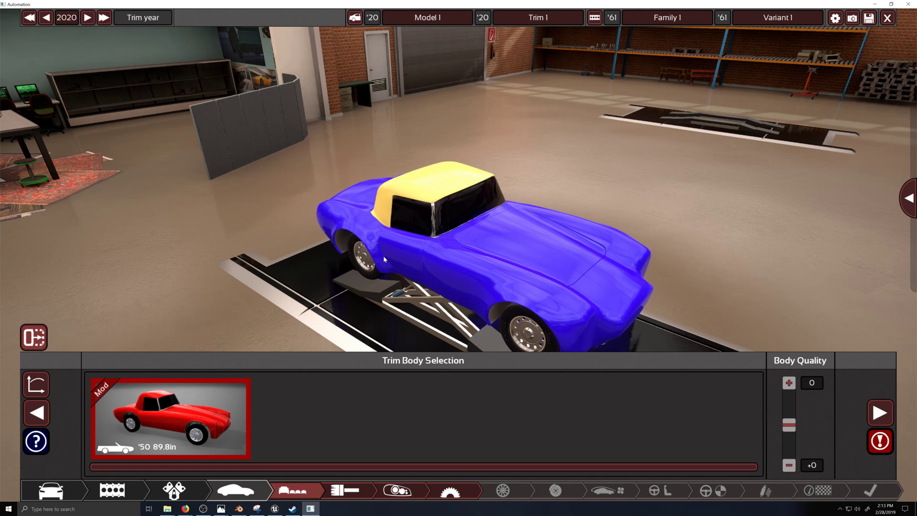
right_click_drag(432, 287, 559, 275)
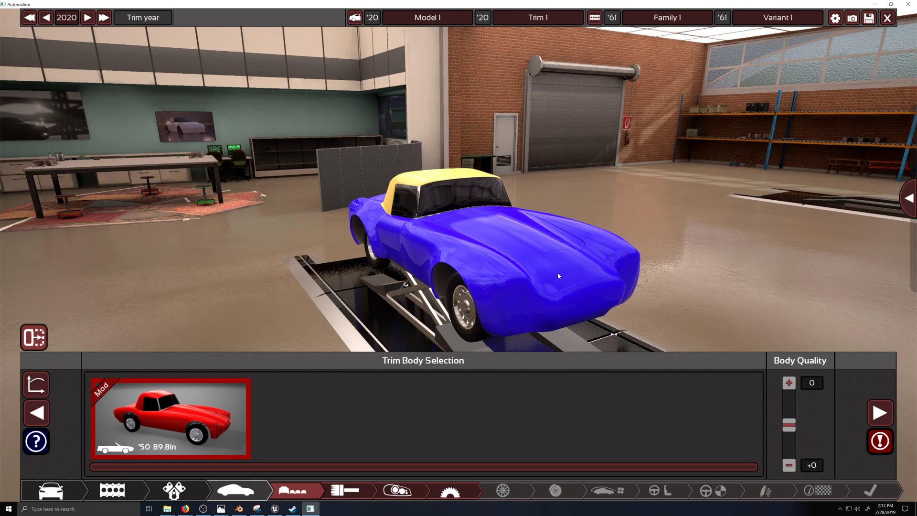
Inspect the morphed body from the front, side and rear quarter, checking the nose, tail and wheel arches.
scroll(560, 276, "down", 3)
scroll(560, 276, "up", 4)
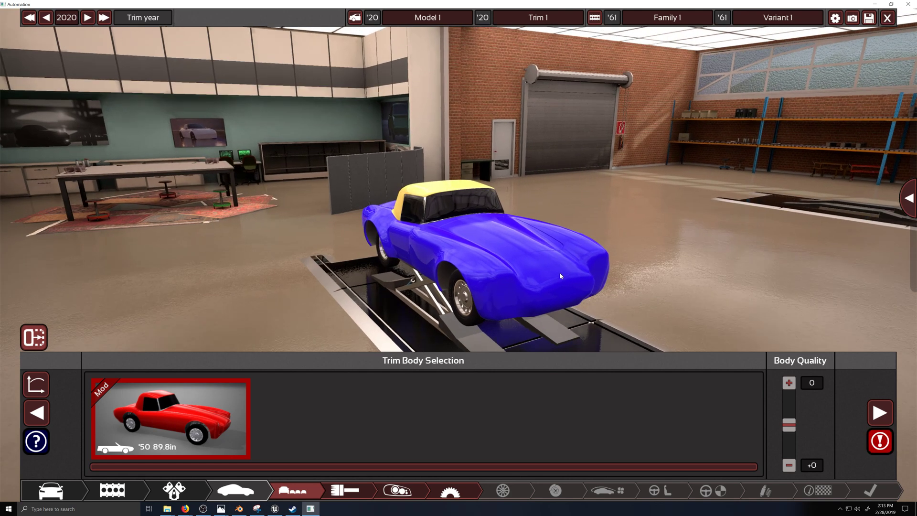
right_click_drag(560, 275, 576, 264)
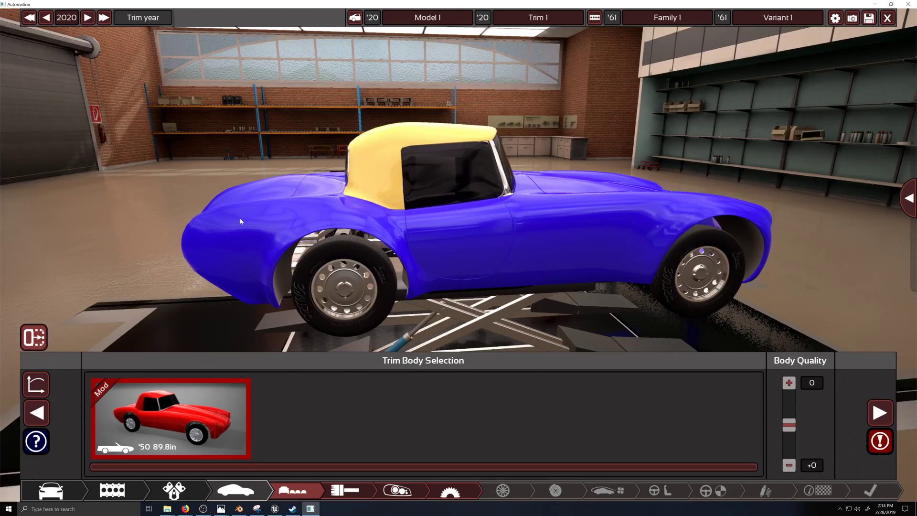
right_click_drag(240, 221, 562, 314)
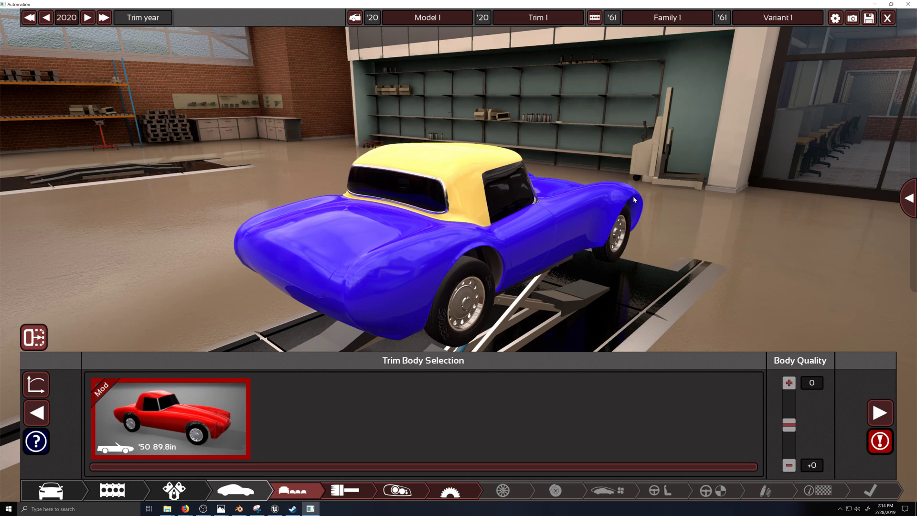
right_click_drag(571, 248, 449, 245)
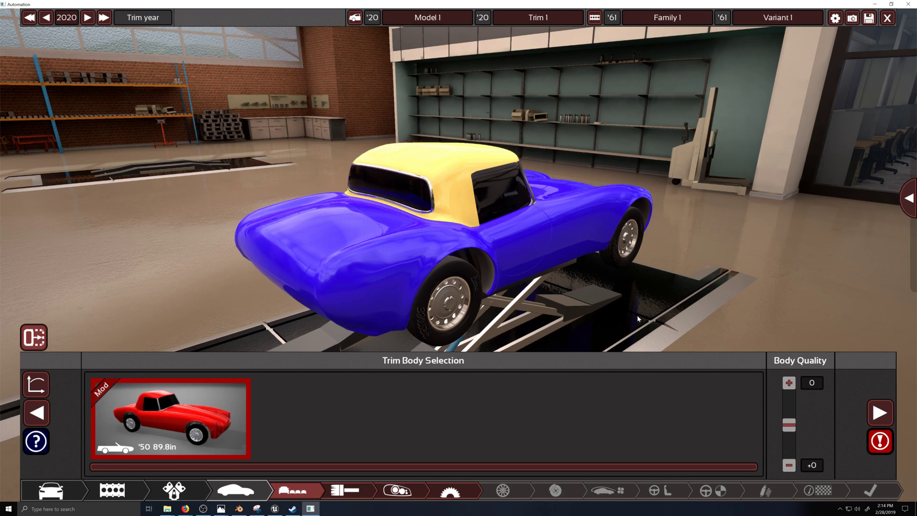
right_click_drag(357, 251, 539, 272)
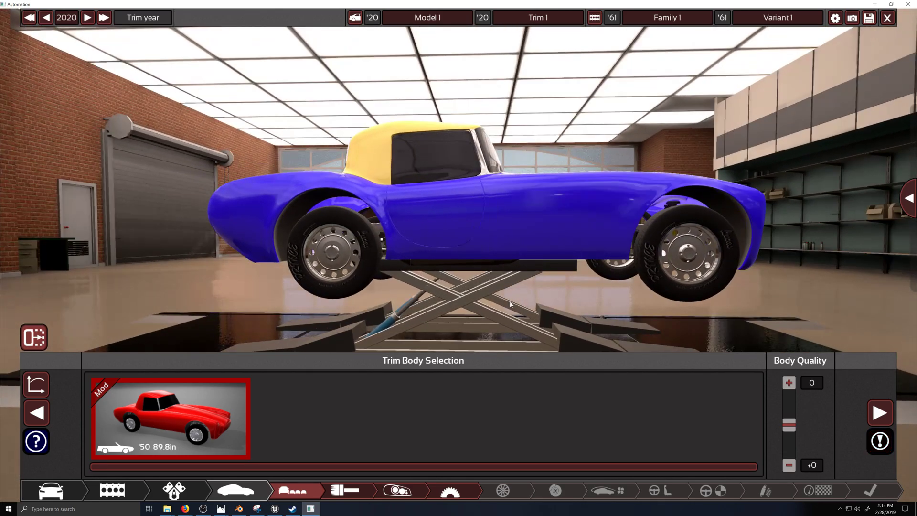
Go to the fixtures stage and place a lip fixture along the body's lower sill.
left_click(346, 490)
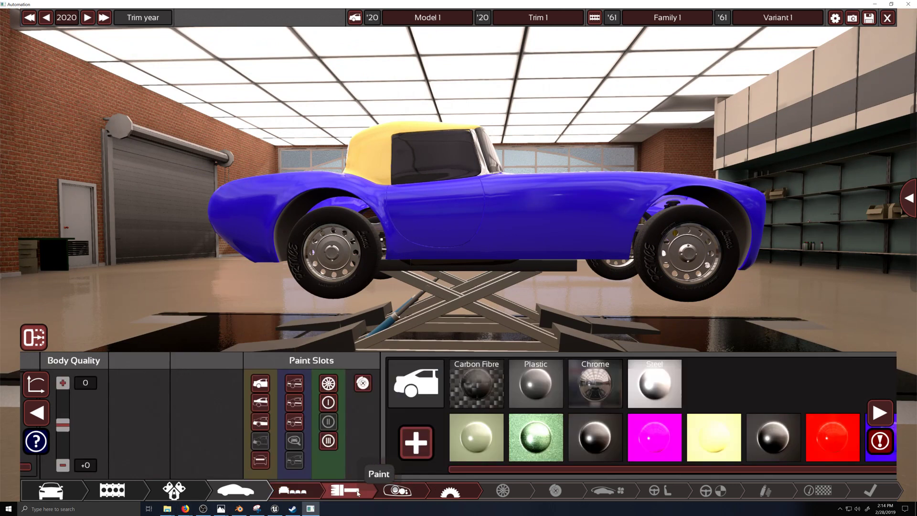
left_click(397, 490)
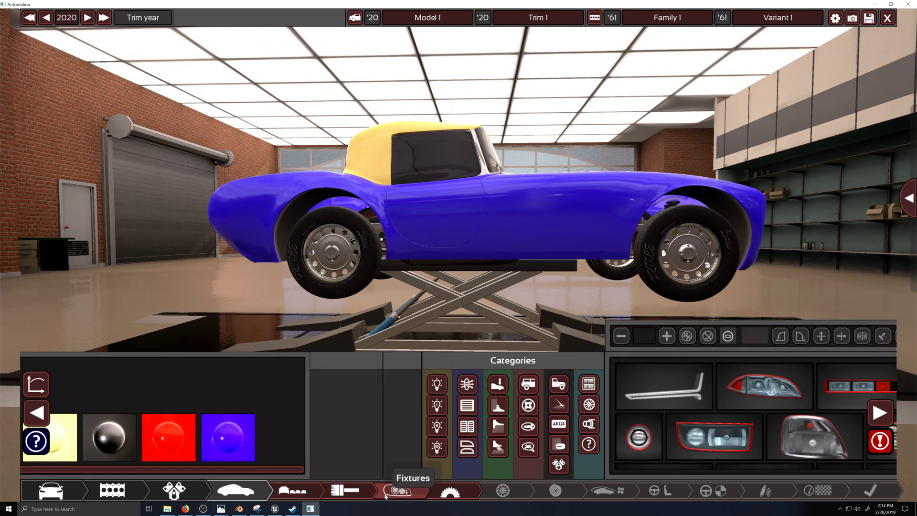
mouse_move(349, 401)
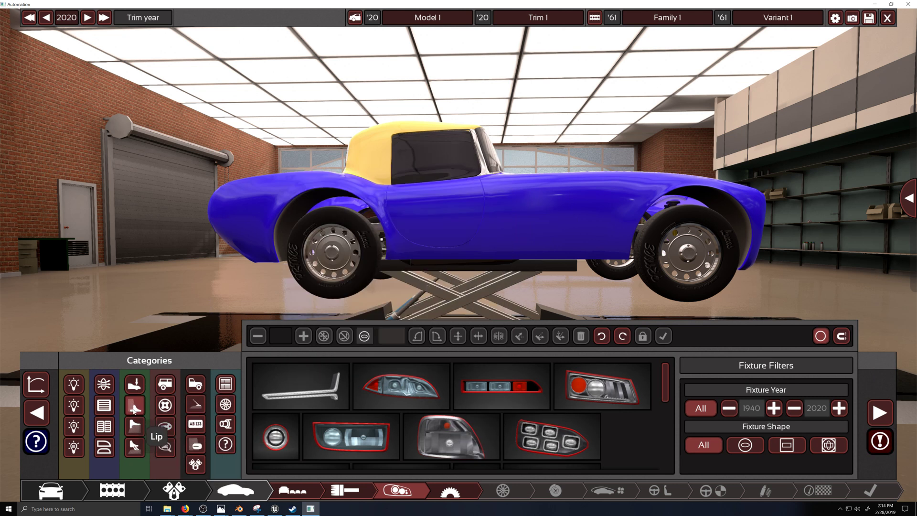
left_click(135, 406)
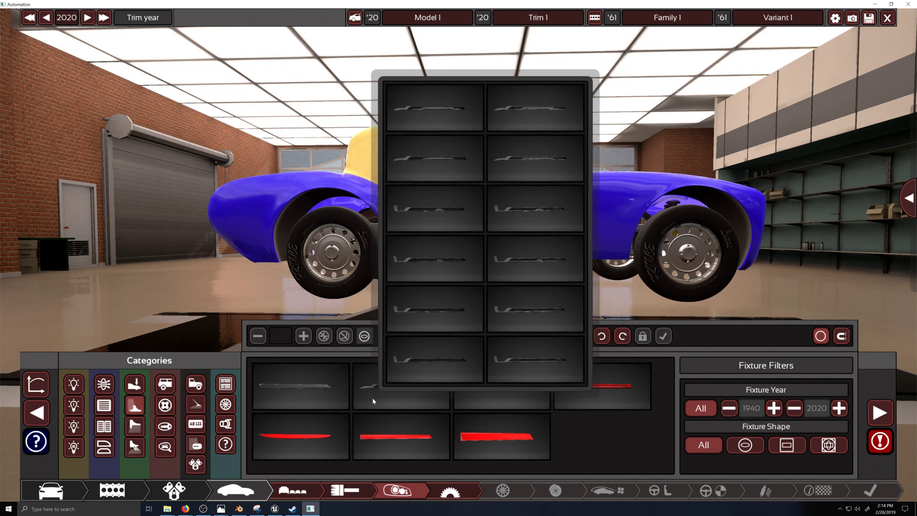
left_click(370, 396)
left_click(495, 265)
left_click_drag(497, 265, 496, 262)
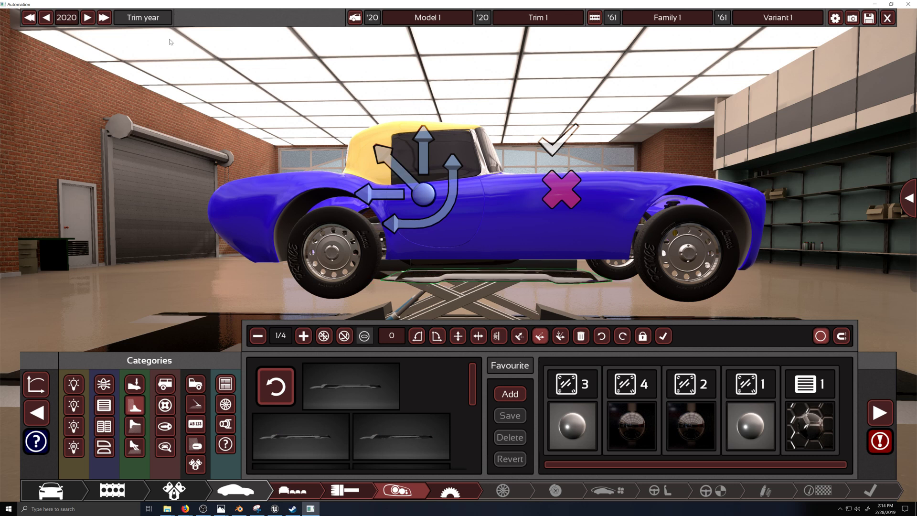
left_click_drag(492, 277, 396, 168)
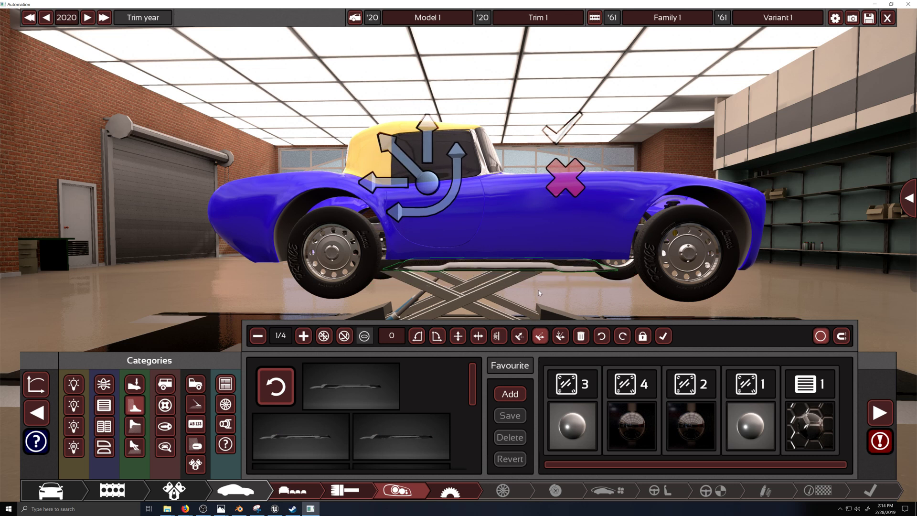
Try repositioning the lip along the sill, check its fit from several angles, and remove it.
right_click_drag(538, 290, 510, 303)
left_click(548, 271)
left_click_drag(504, 271, 500, 287)
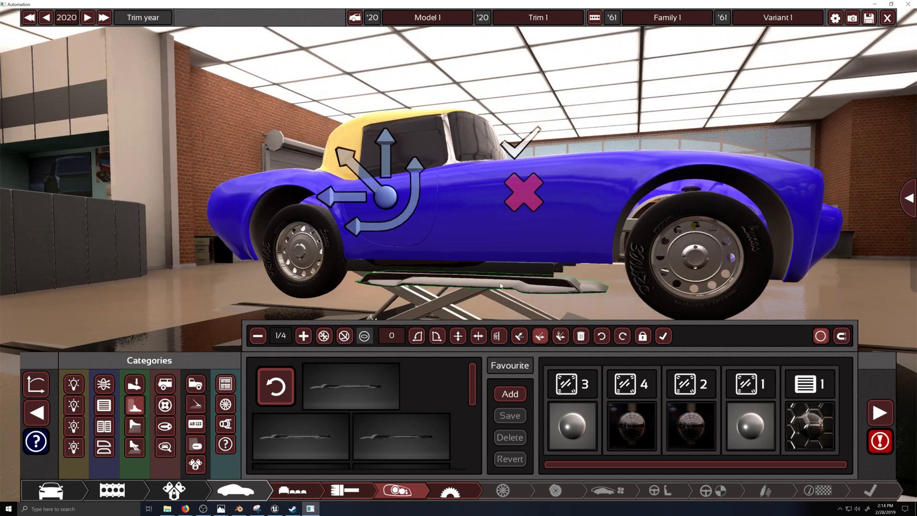
right_click_drag(500, 286, 530, 277)
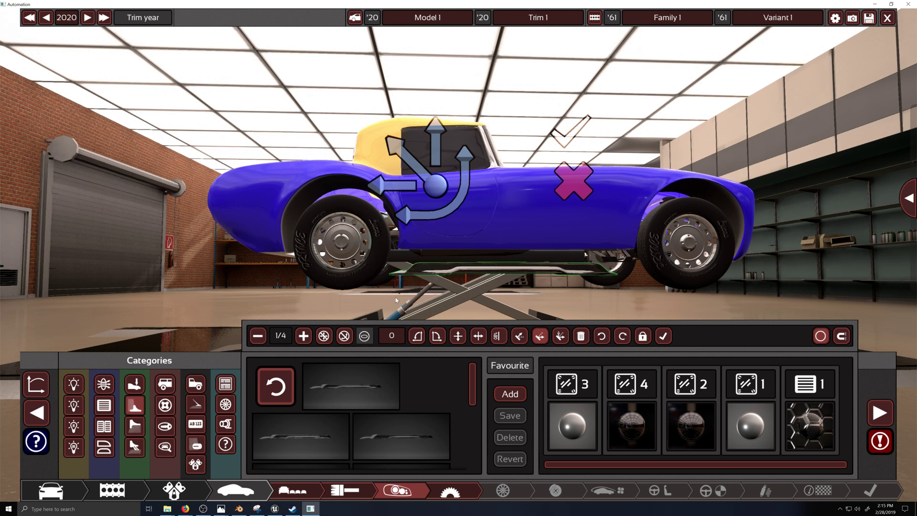
left_click_drag(528, 269, 528, 265)
left_click(579, 176)
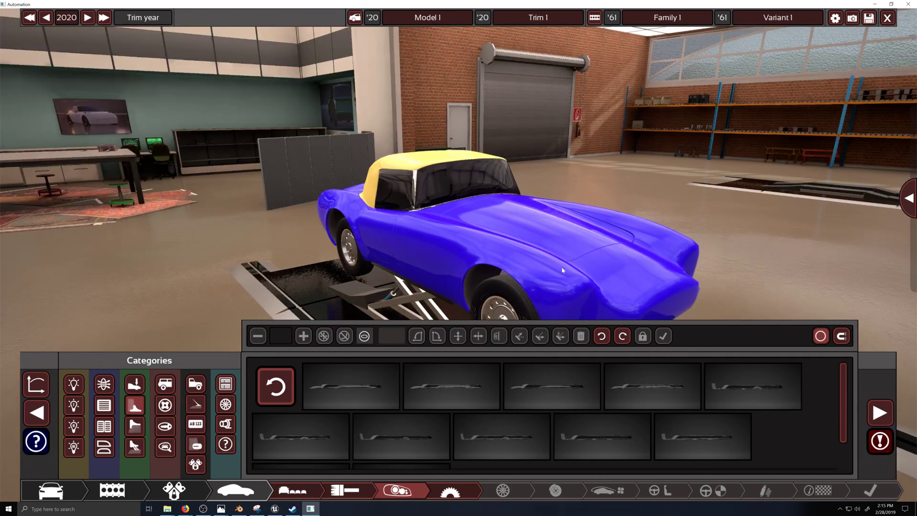
Reselect the '50 89.8in mod body for the model, continue to the trim's drivetrain stage, and review the warnings and wheel arches.
left_click(292, 490)
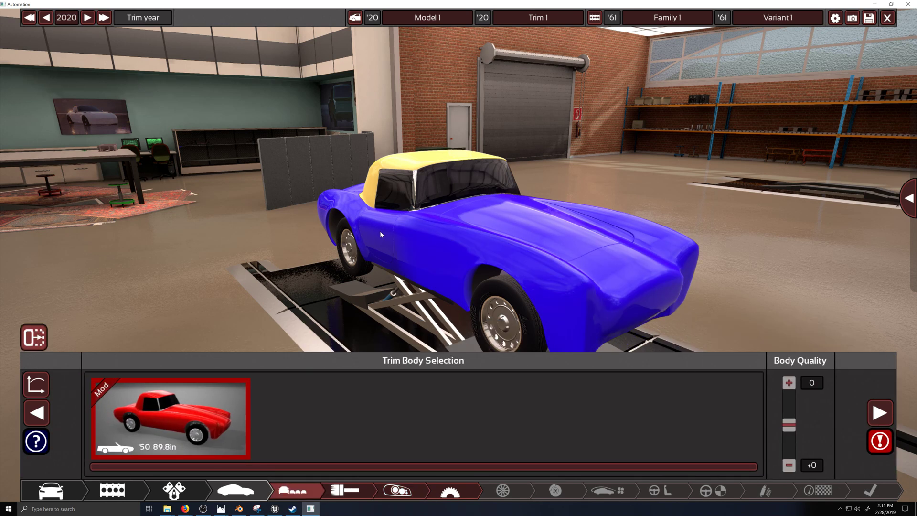
left_click(71, 490)
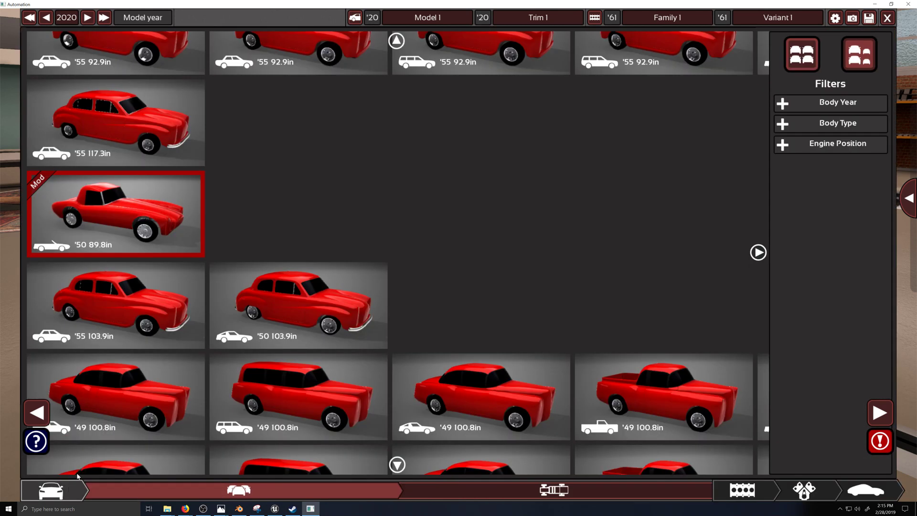
left_click(101, 285)
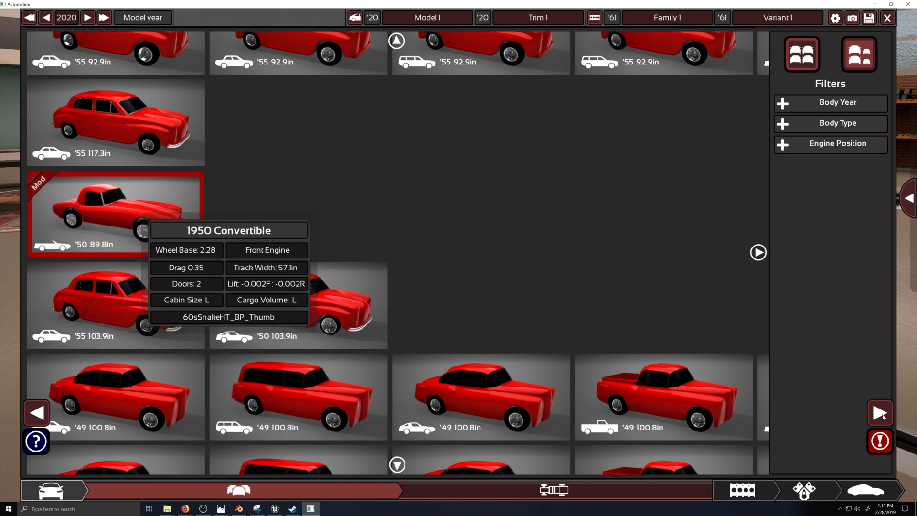
left_click(880, 412)
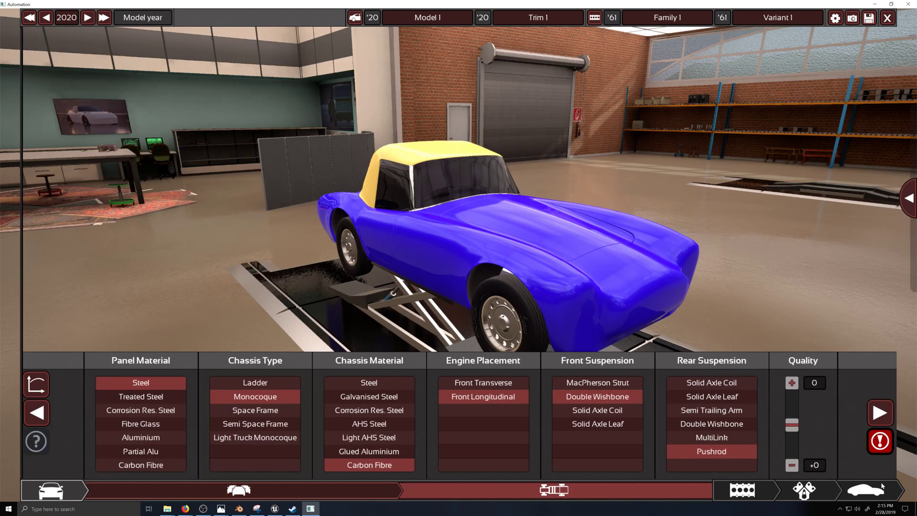
left_click(880, 412)
mouse_move(883, 450)
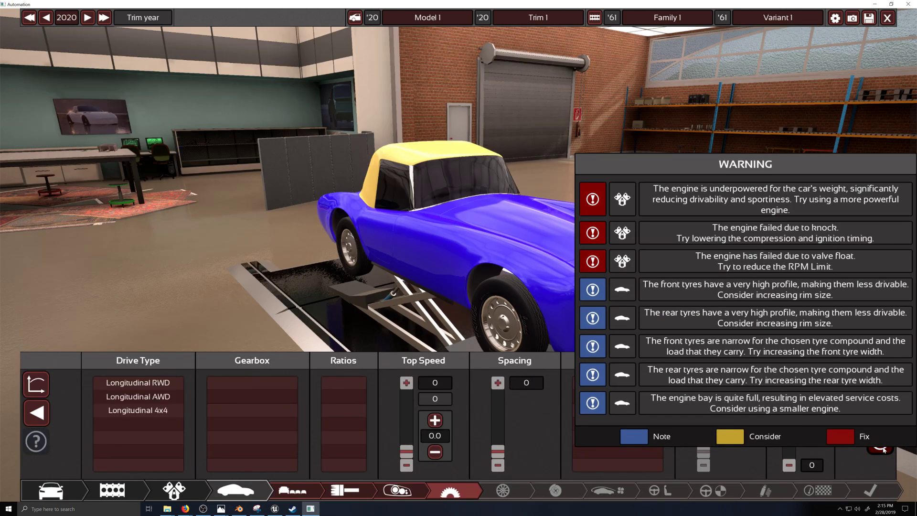
right_click_drag(468, 271, 604, 258)
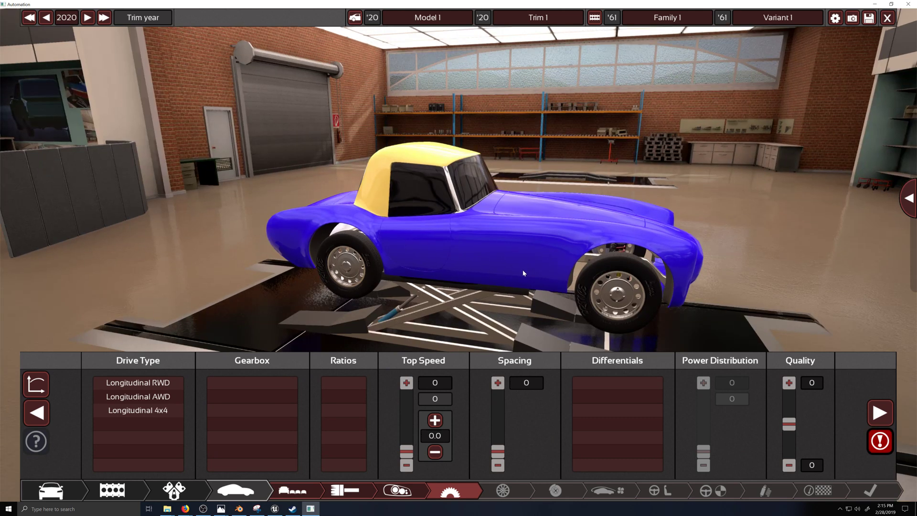
right_click_drag(523, 270, 470, 282)
Place a mirrored pair of round headlights on the fronts of the fenders.
left_click(405, 493)
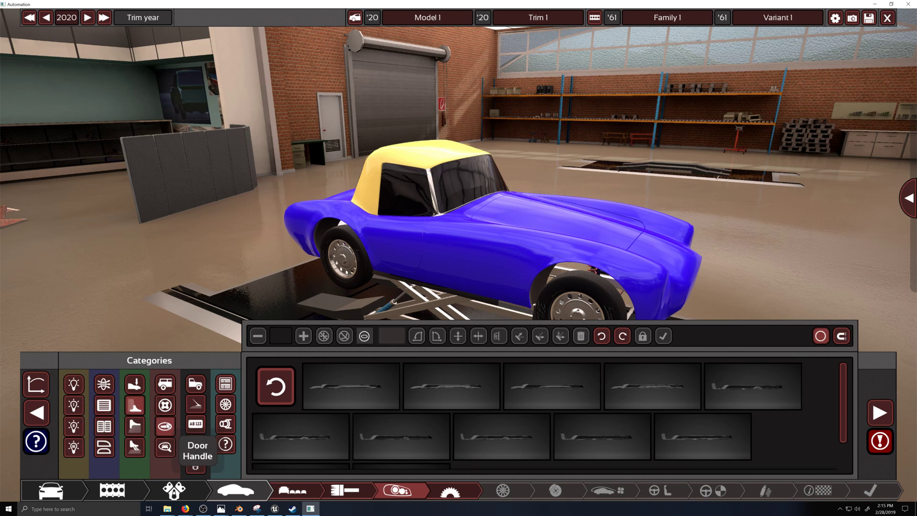
left_click(77, 407)
left_click(196, 463)
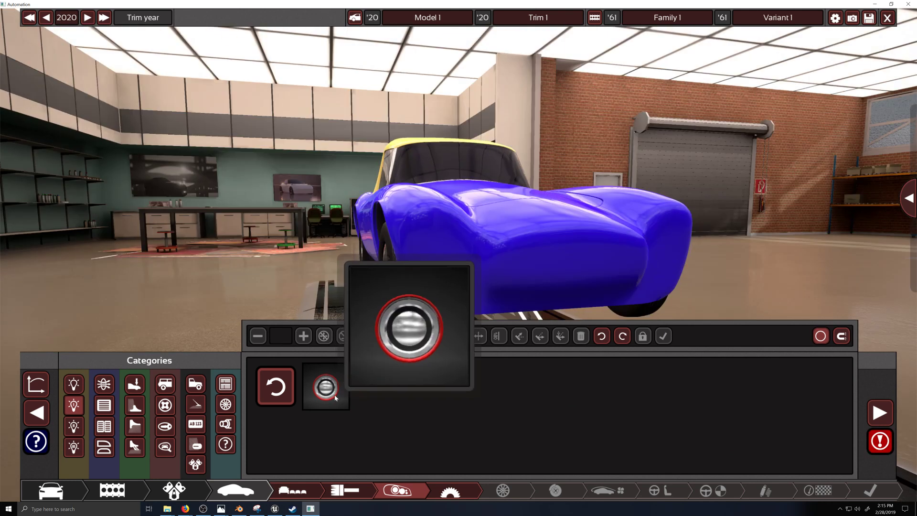
left_click_drag(326, 386, 437, 239)
right_click_drag(472, 287, 446, 279)
scroll(446, 277, "up", 3)
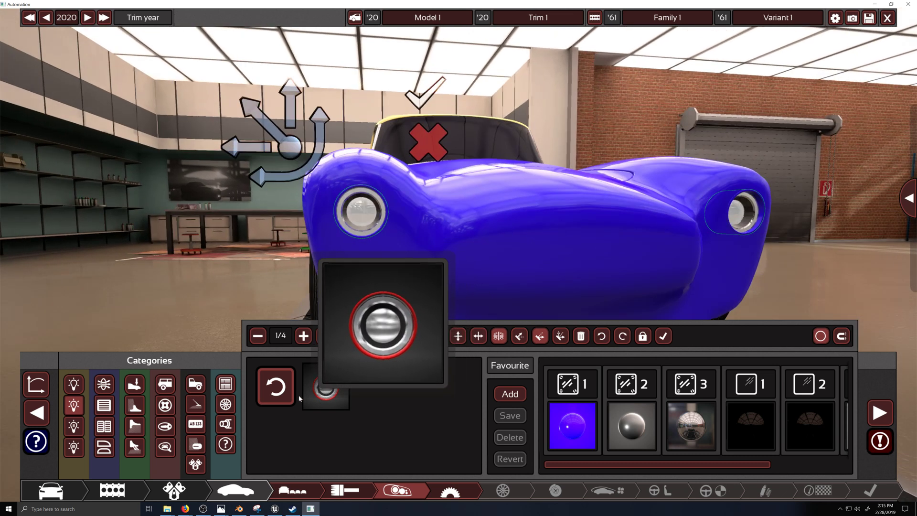
left_click(283, 398)
left_click(276, 437)
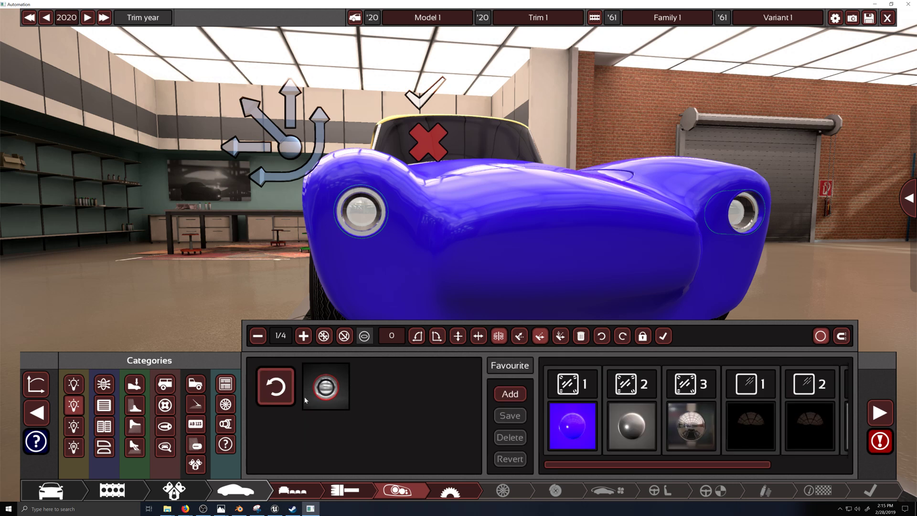
Raise and enlarge the round headlights on the front fenders, and accept their placement.
left_click_drag(360, 217, 357, 208)
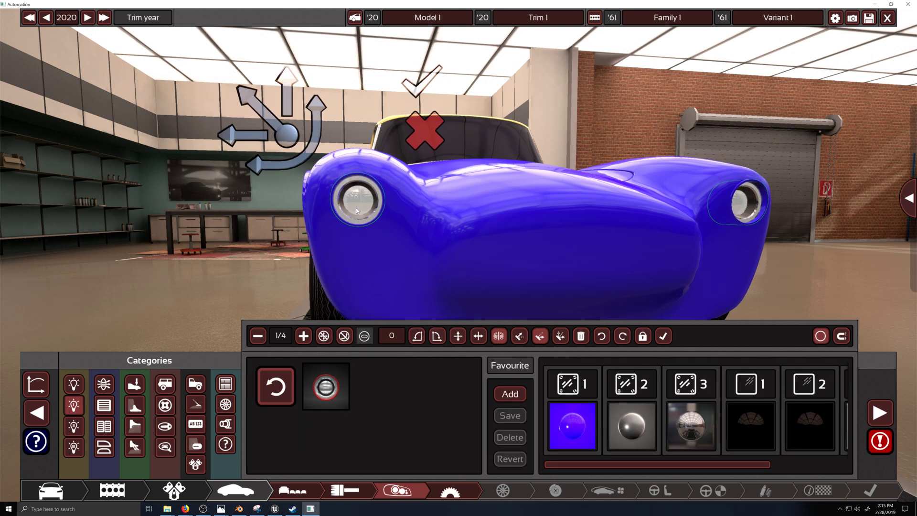
right_click_drag(394, 258, 430, 279)
left_click_drag(492, 234, 494, 242)
right_click_drag(483, 278, 446, 272)
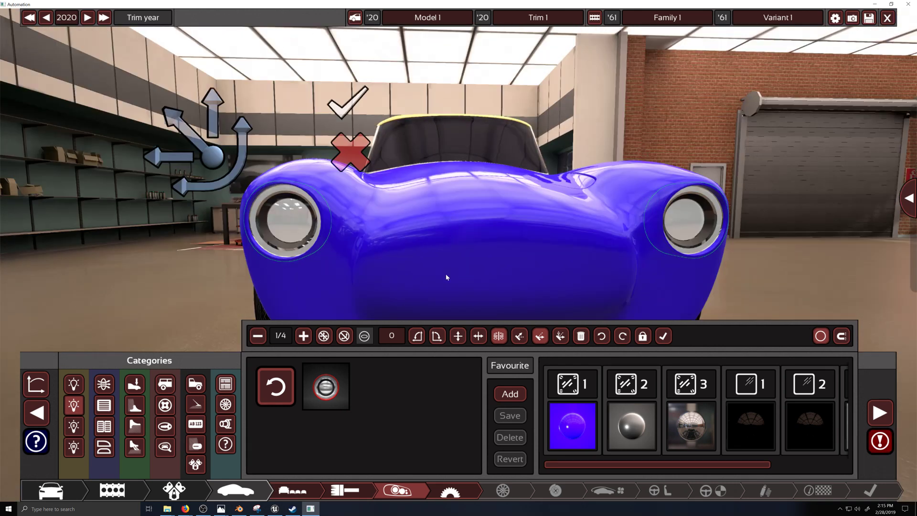
mouse_move(329, 386)
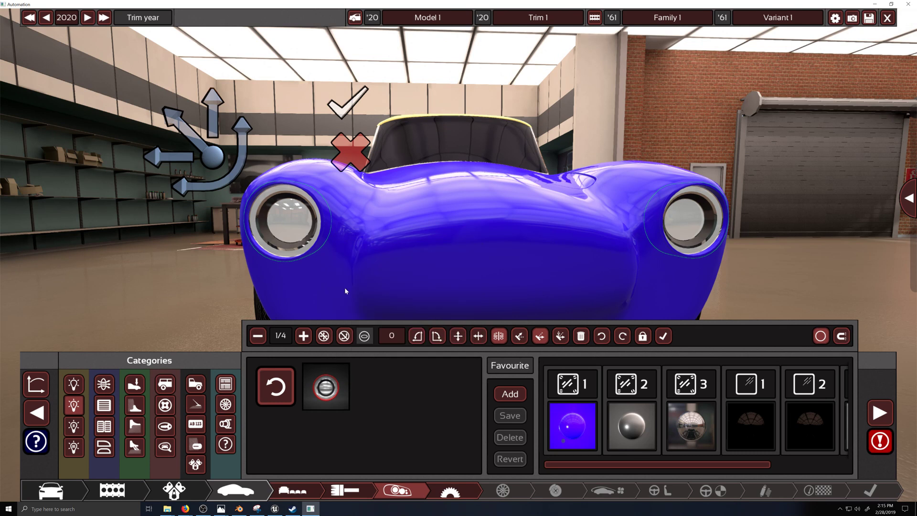
left_click(338, 111)
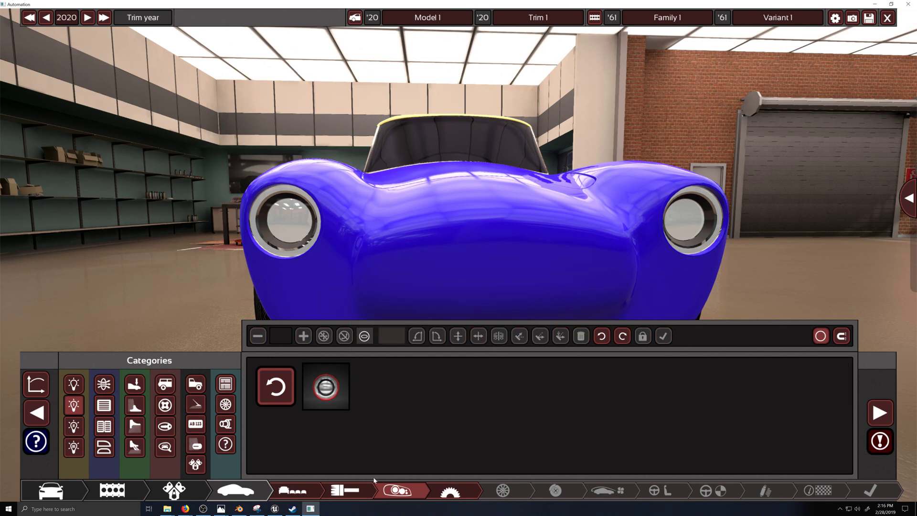
Add a second mirrored pair of round lights on the nose and move them outward below the headlights.
left_click(325, 386)
right_click_drag(418, 320, 417, 288)
left_click_drag(318, 287, 406, 267)
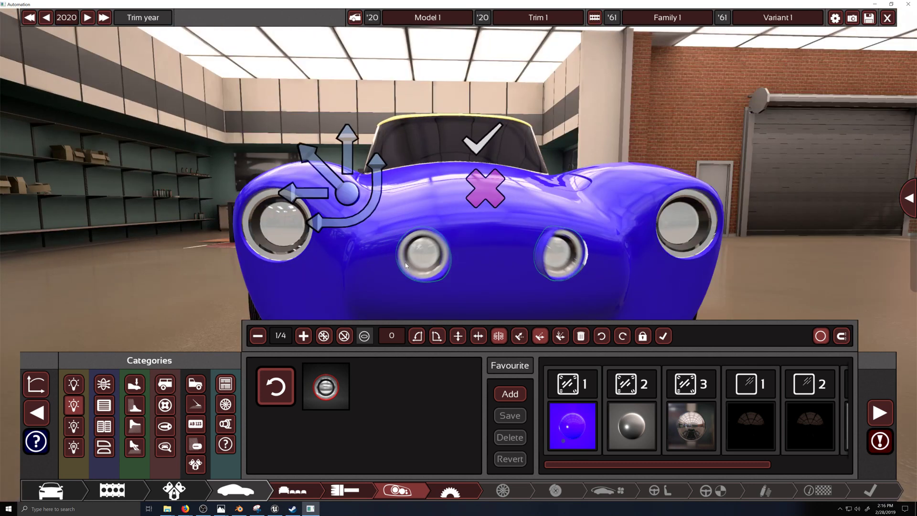
right_click_drag(512, 287, 460, 288)
left_click_drag(296, 273, 290, 277)
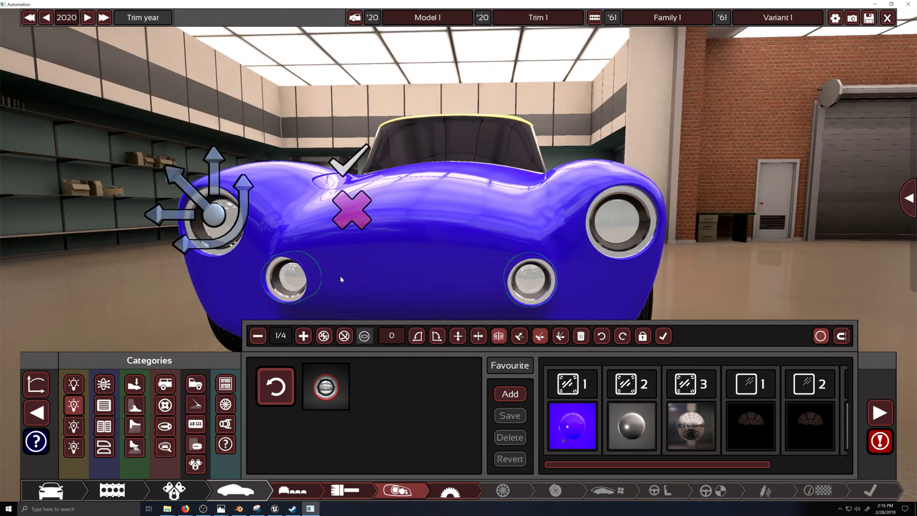
Move the second pair of lights up from the nose onto the bonnet to test how fixtures cut into it.
right_click_drag(340, 276, 355, 280)
left_click_drag(383, 276, 400, 241)
right_click_drag(400, 243, 420, 268)
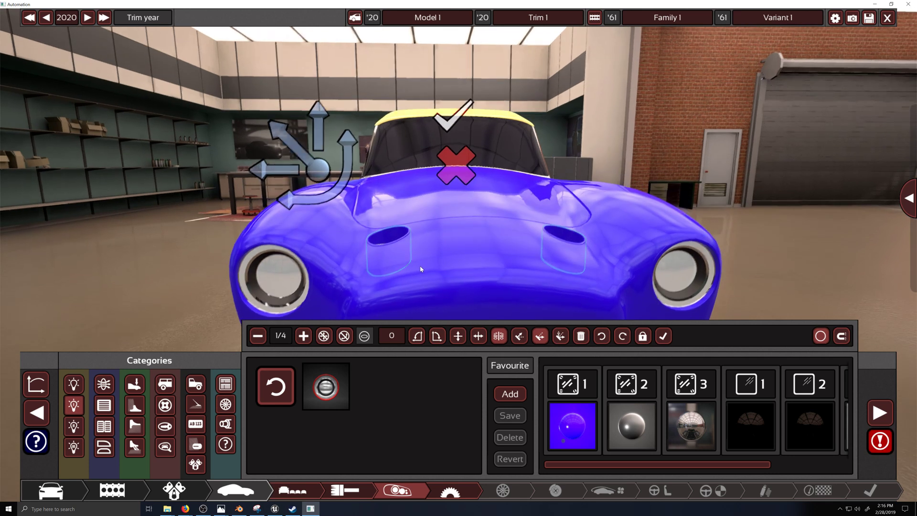
right_click_drag(492, 232, 530, 270)
left_click_drag(526, 300, 511, 243)
right_click_drag(526, 282, 511, 242)
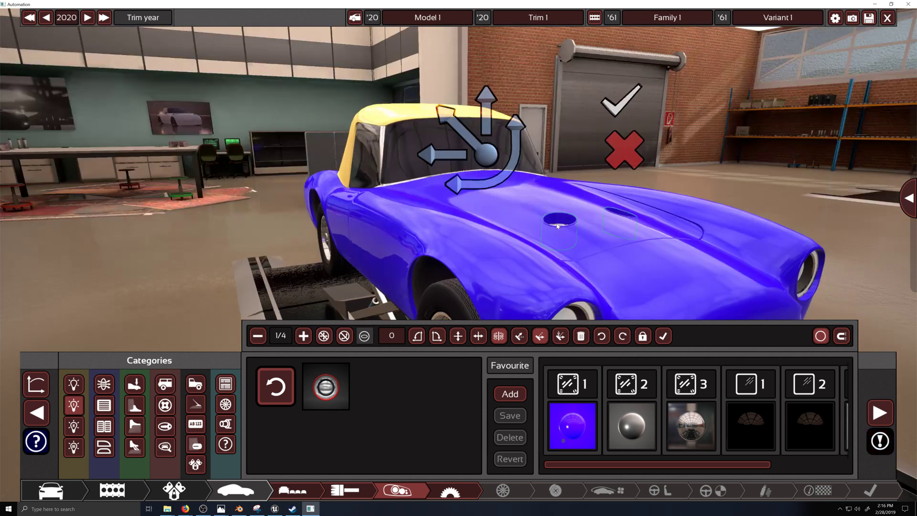
Move the mirrored pair of round lights off the bonnet and onto the front fender sides, behind the front wheel arches.
right_click_drag(511, 275, 663, 284)
left_click_drag(662, 281, 535, 257)
right_click_drag(535, 256, 293, 268)
left_click_drag(481, 279, 478, 247)
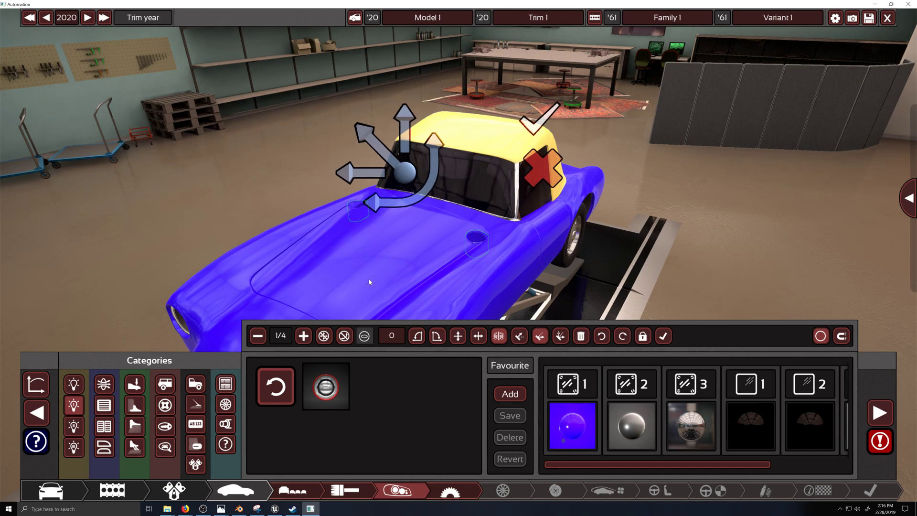
right_click_drag(369, 281, 334, 271)
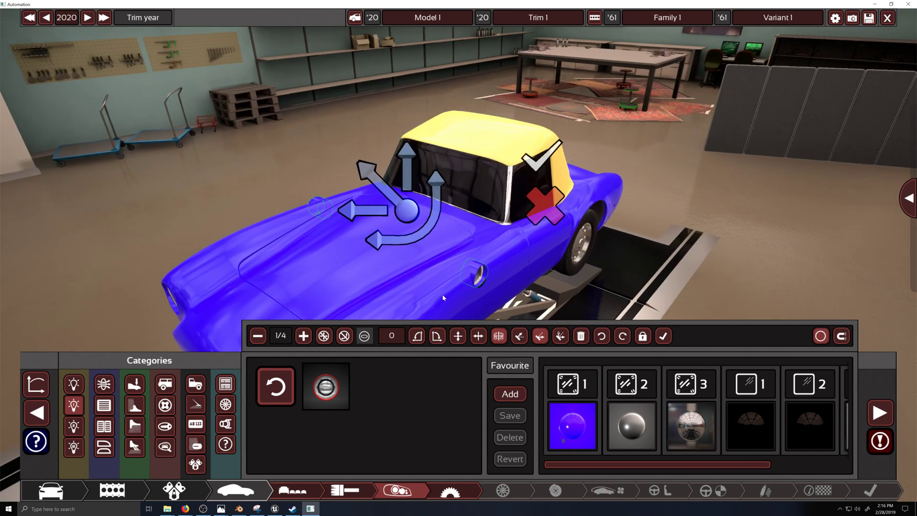
mouse_move(482, 274)
right_mouse_down()
mouse_move(302, 253)
mouse_move(402, 278)
mouse_move(540, 228)
right_mouse_up()
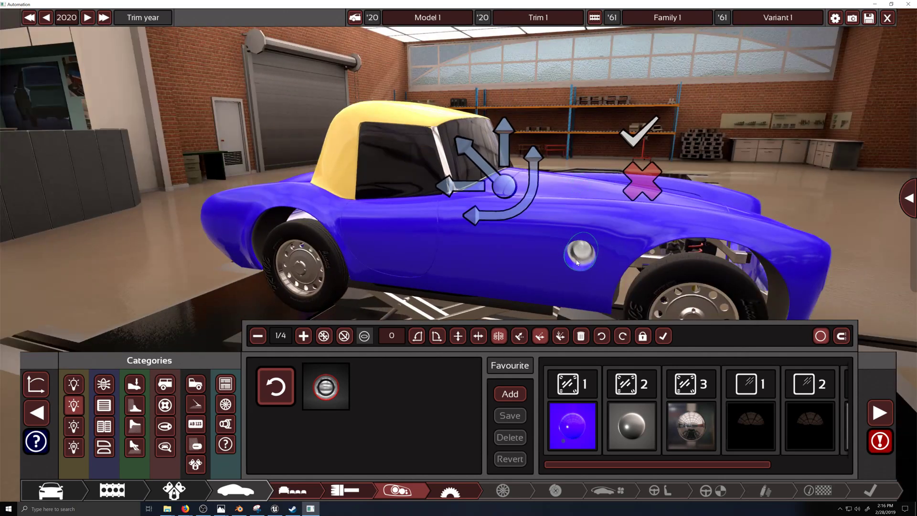
scroll(540, 228, "up", 5)
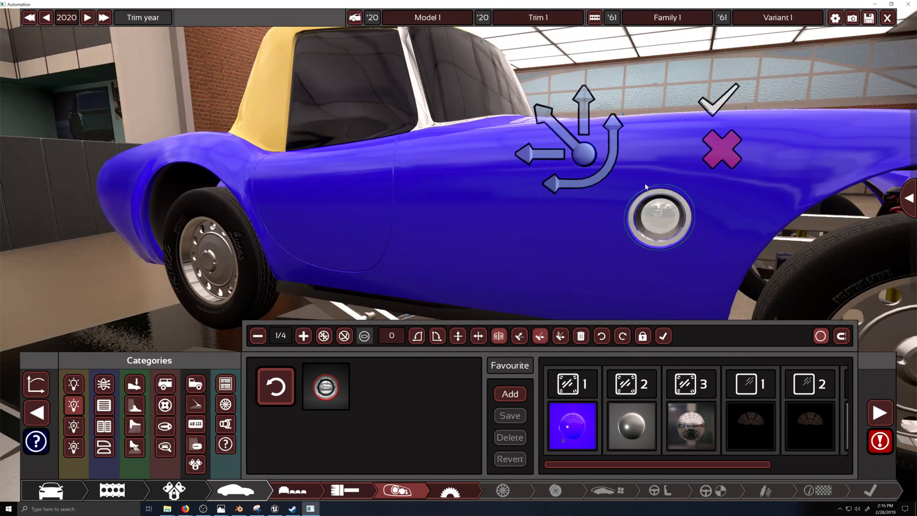
Slide the lights down the lower body sides and back to the front edges of the doors.
left_click_drag(673, 229, 518, 286)
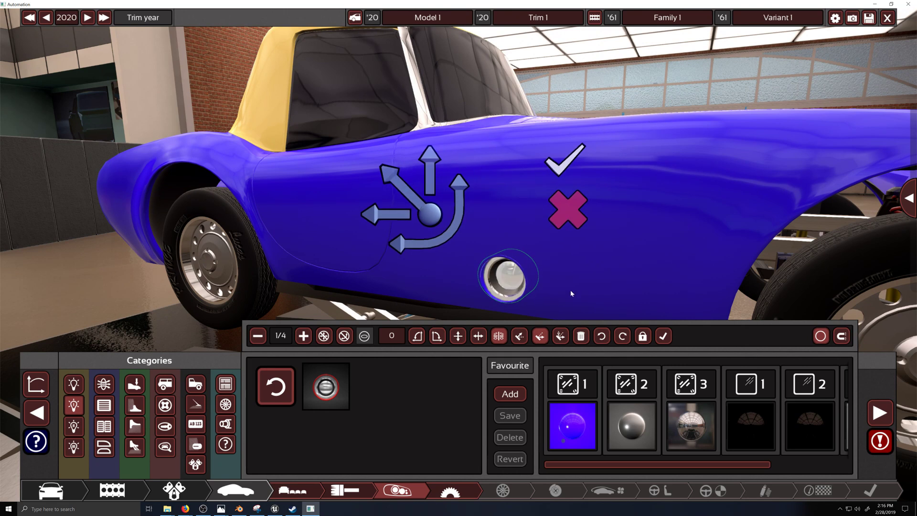
right_click_drag(570, 291, 353, 239)
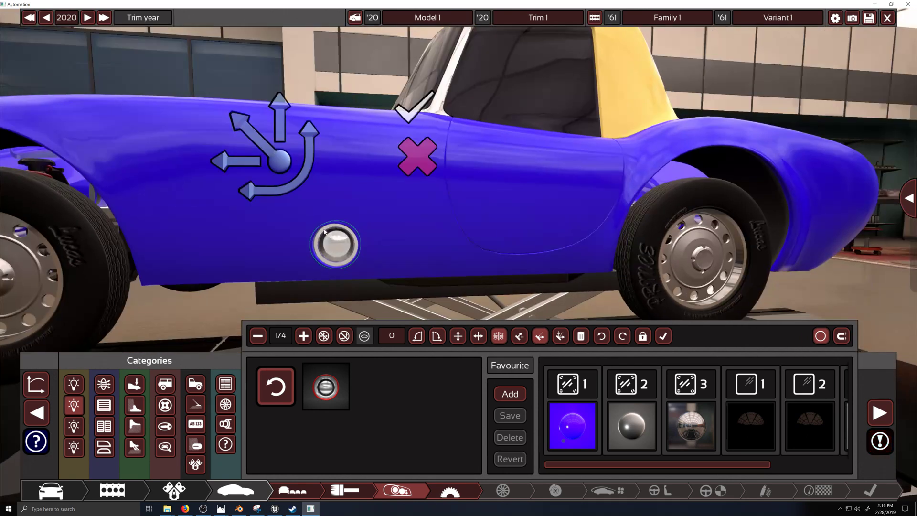
left_click_drag(352, 252, 444, 180)
right_click_drag(503, 217, 439, 215)
left_click_drag(386, 172, 431, 247)
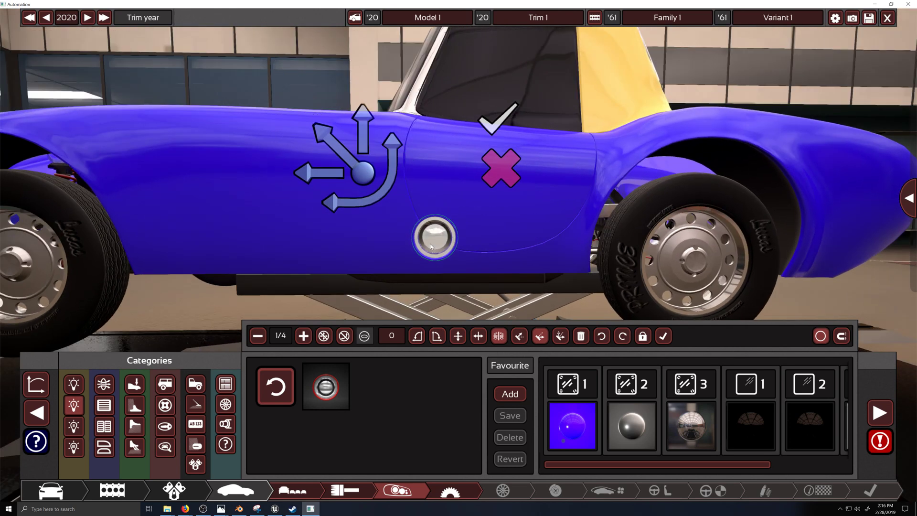
Move the lights across the doors and up onto the body shoulder at the base of the hardtop.
right_click_drag(153, 218, 545, 230)
left_click_drag(542, 234, 439, 158)
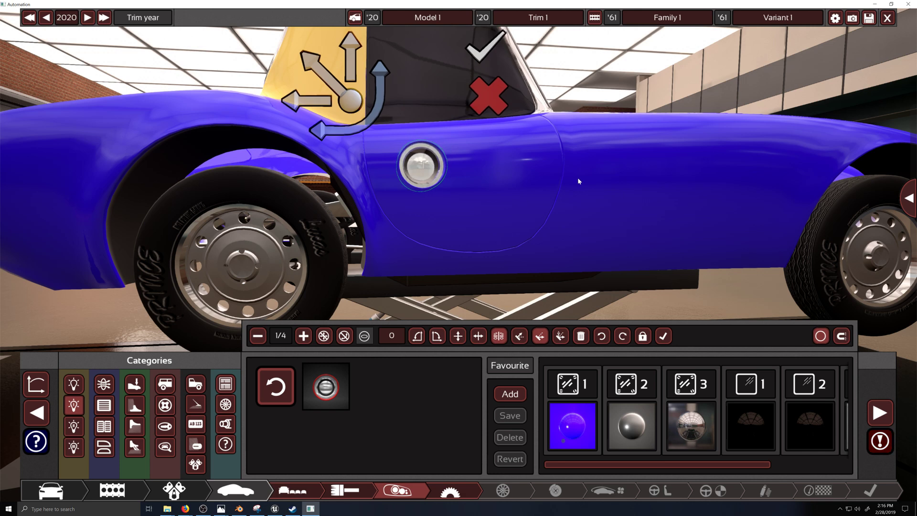
right_click_drag(439, 159, 497, 233)
left_click_drag(539, 186, 545, 241)
right_click_drag(546, 237, 297, 223)
left_click_drag(359, 312, 313, 243)
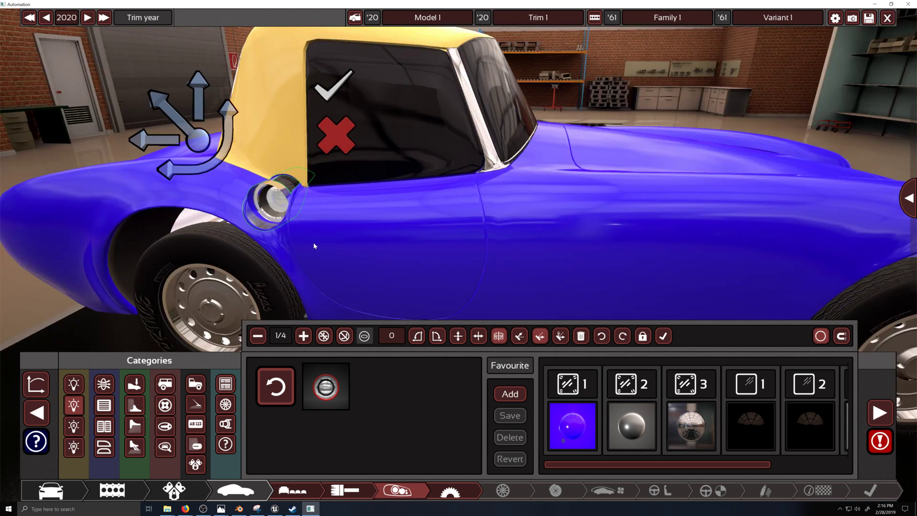
Move the lights from the body shoulder up onto the hardtop behind the side windows to test placement there.
right_click_drag(314, 243, 409, 259)
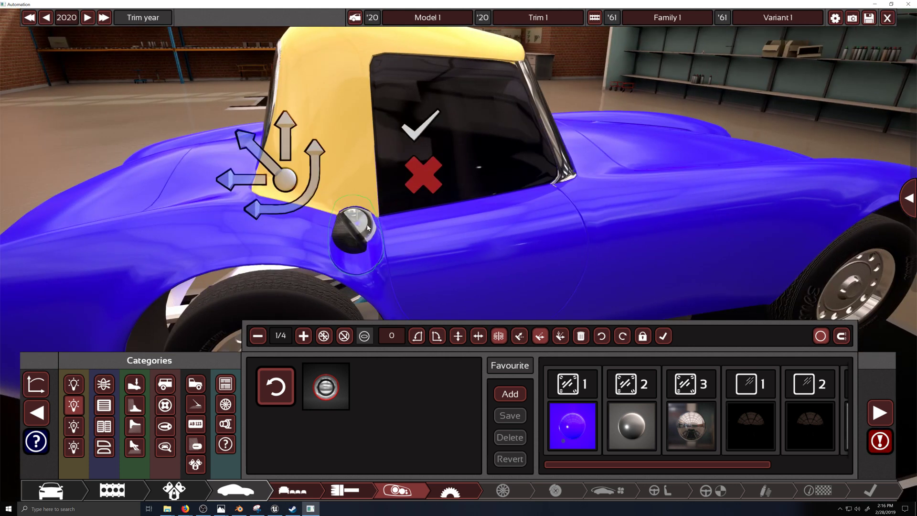
left_click_drag(352, 239, 353, 232)
right_click_drag(266, 241, 680, 295)
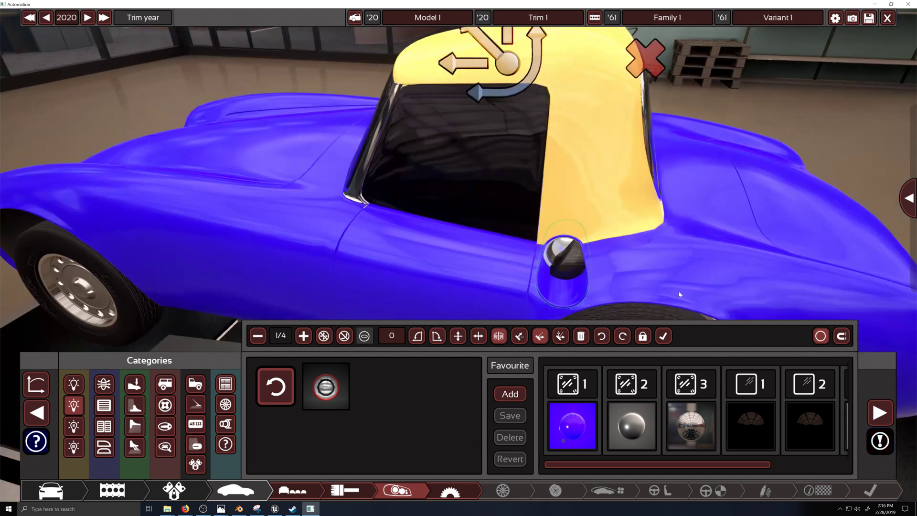
left_click_drag(554, 284, 589, 204)
right_click_drag(639, 265, 268, 147)
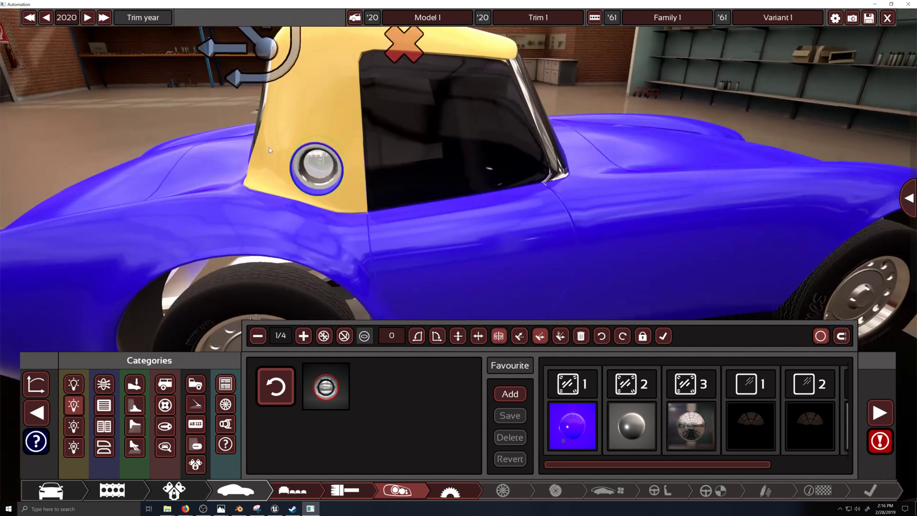
left_click_drag(316, 114, 313, 99)
right_click_drag(314, 99, 348, 107)
Move the lights from the hardtop down onto the rear fenders, behind the rear wheels.
left_click_drag(348, 106, 138, 328)
right_click_drag(138, 328, 575, 141)
left_click_drag(577, 140, 672, 184)
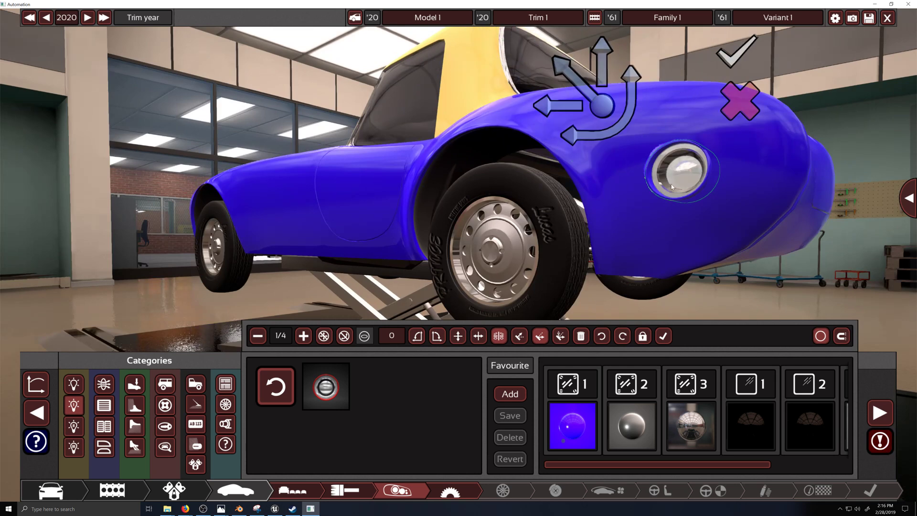
right_click_drag(672, 184, 730, 174)
left_click_drag(696, 261, 717, 212)
right_click_drag(716, 212, 156, 311)
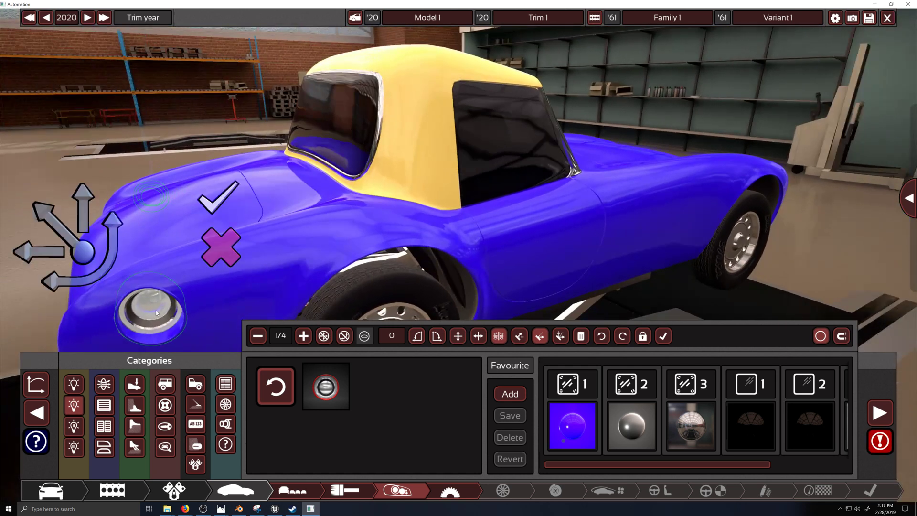
Move the lights from the rear fenders onto the boot lid, and bring them down onto the lower tail panel.
left_click_drag(156, 310, 273, 216)
right_click_drag(178, 254, 311, 253)
scroll(344, 241, "down", 4)
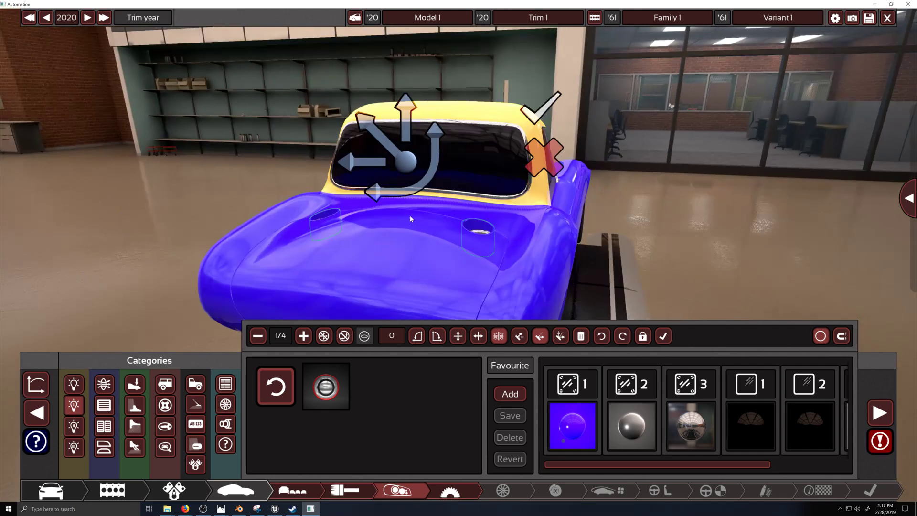
right_click_drag(410, 216, 412, 253)
left_click_drag(468, 270, 411, 299)
right_click_drag(462, 302, 474, 243)
left_click_drag(442, 182, 500, 272)
Return to the trim body stage and morph the rear bodywork by pulling the boot area upward.
right_click_drag(530, 280, 241, 478)
left_click(292, 490)
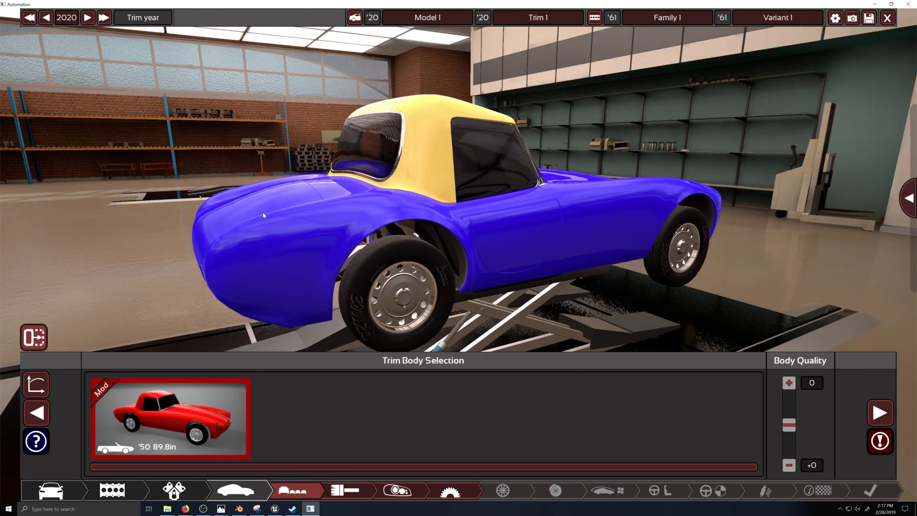
left_click_drag(272, 213, 271, 187)
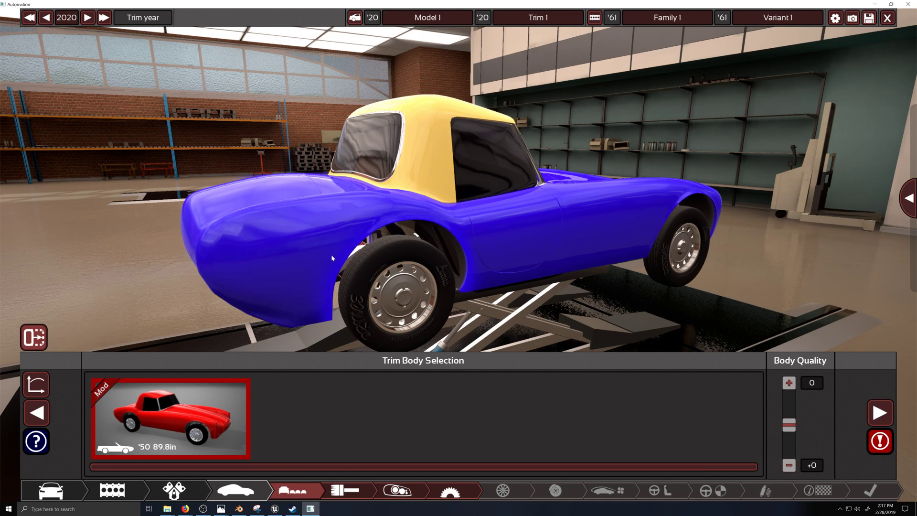
right_click_drag(332, 257, 714, 287)
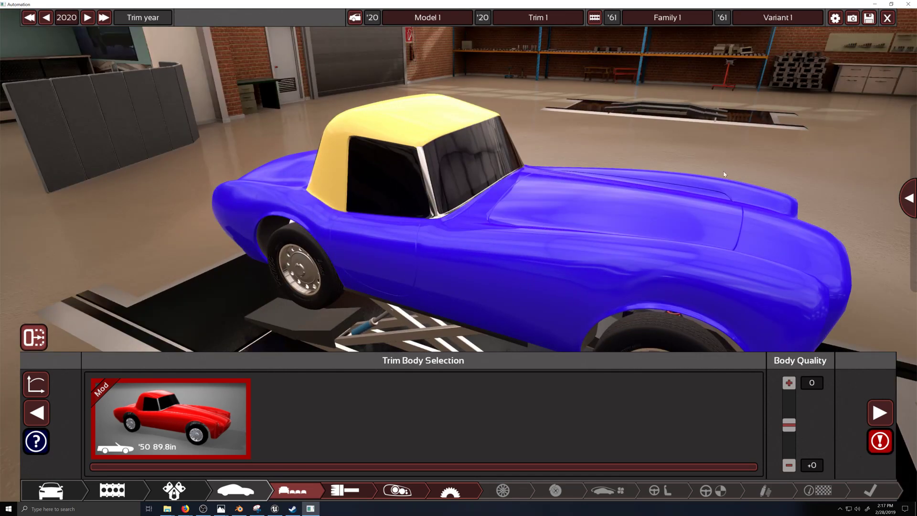
right_click_drag(509, 279, 646, 285)
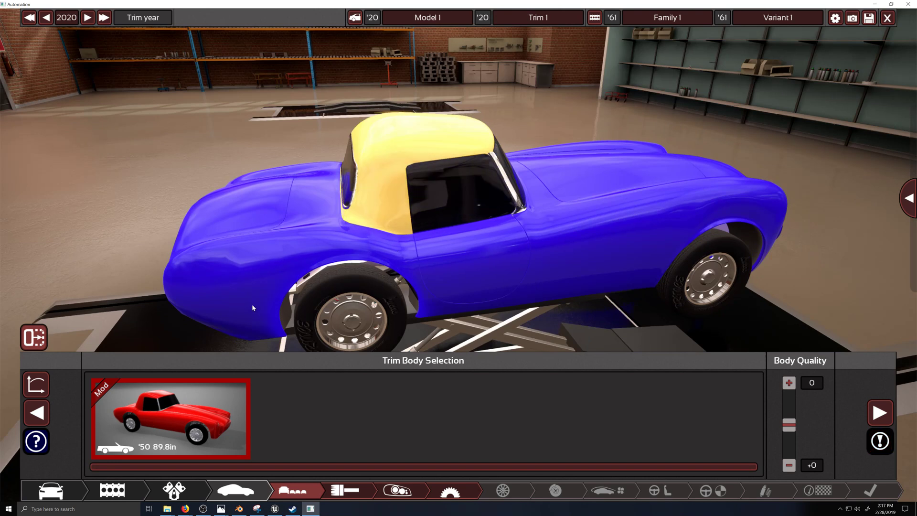
right_click_drag(251, 304, 427, 238)
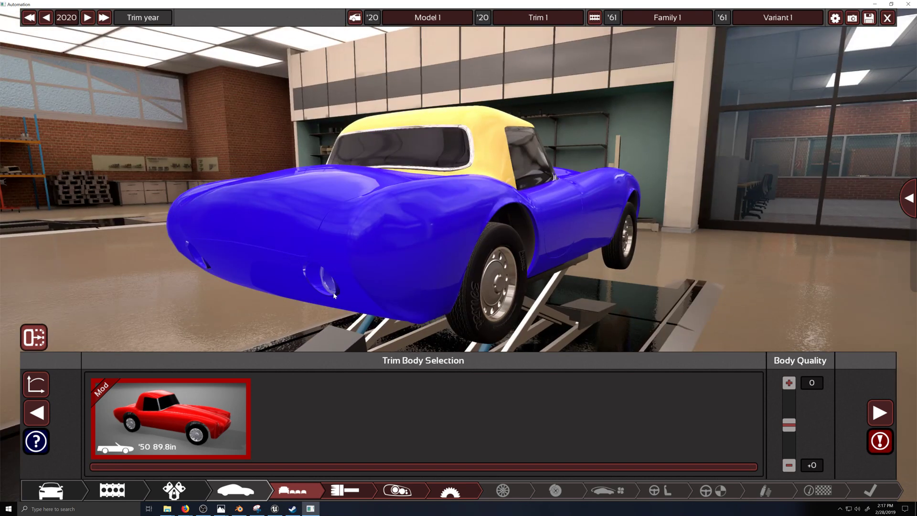
Return to fixture placement and move the tail lights up onto the hardtop behind the side windows.
left_click(398, 491)
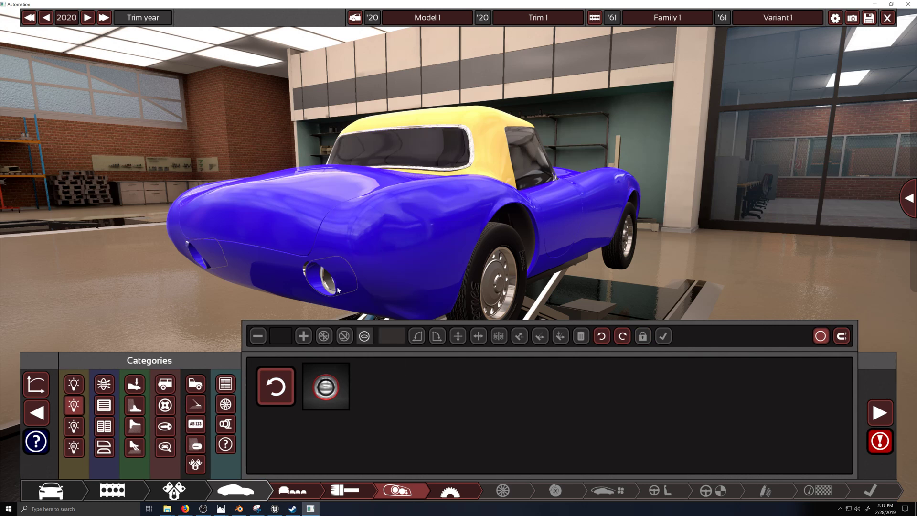
left_click_drag(338, 290, 496, 154)
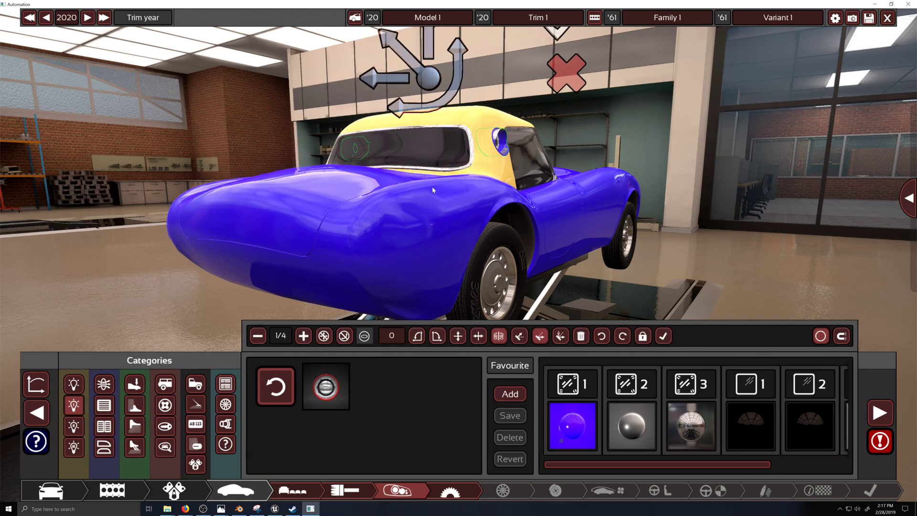
right_click_drag(433, 187, 358, 214)
left_click_drag(362, 103, 348, 112)
right_click_drag(356, 222, 583, 173)
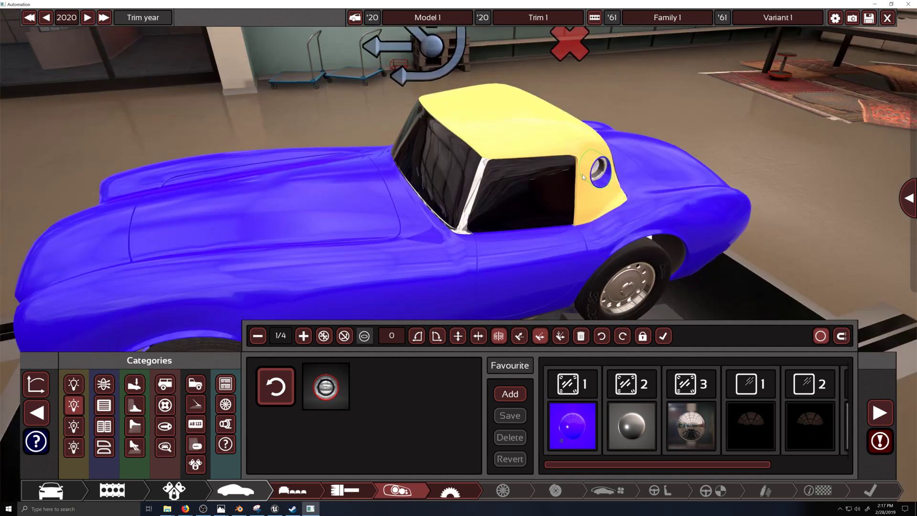
Move the lights from the hardtop onto the morphed rear fenders and slide them toward the tail.
left_click_drag(603, 174, 723, 223)
right_click_drag(717, 217, 549, 203)
left_click_drag(582, 200, 610, 207)
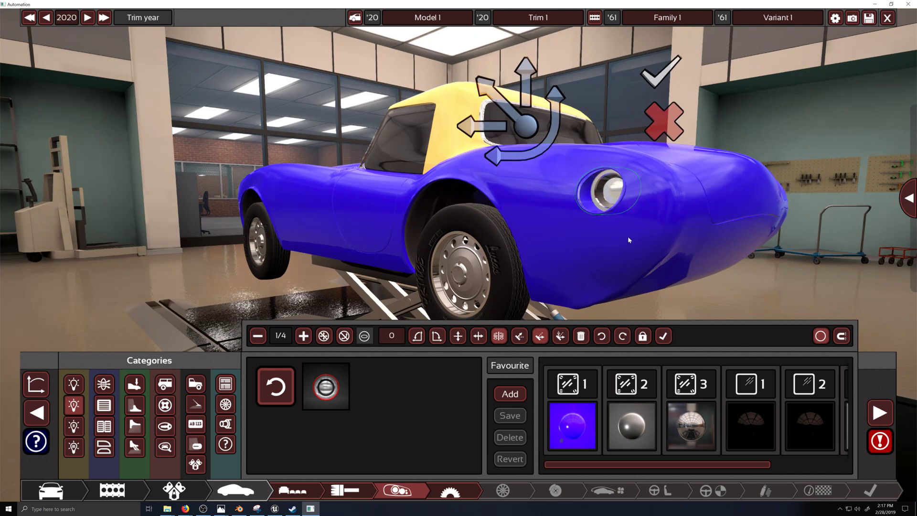
right_click_drag(628, 236, 450, 266)
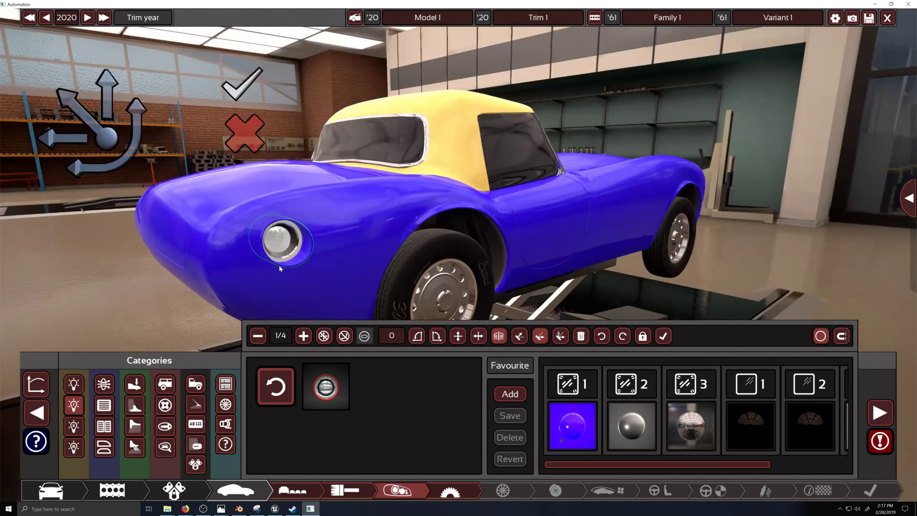
left_click_drag(280, 266, 255, 265)
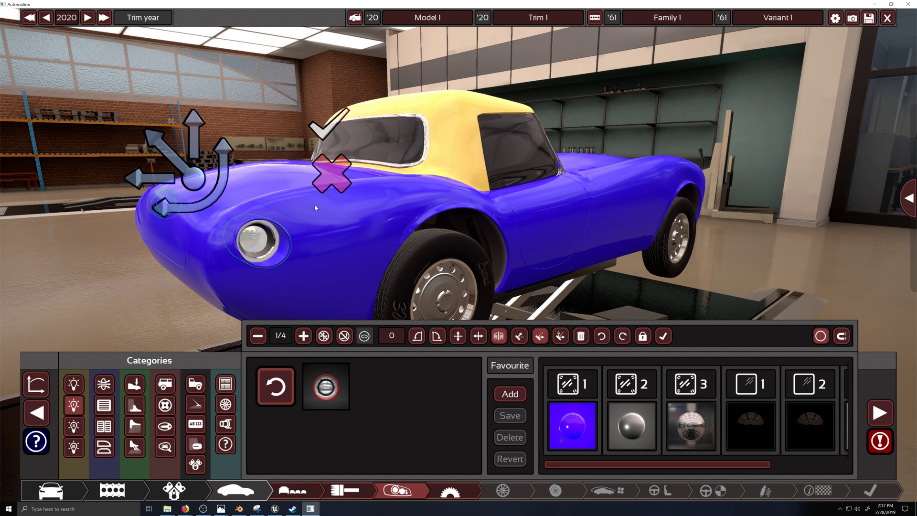
Reposition the mirrored lights around the morphed tail panel, below the boot lid.
right_click_drag(266, 246, 406, 196)
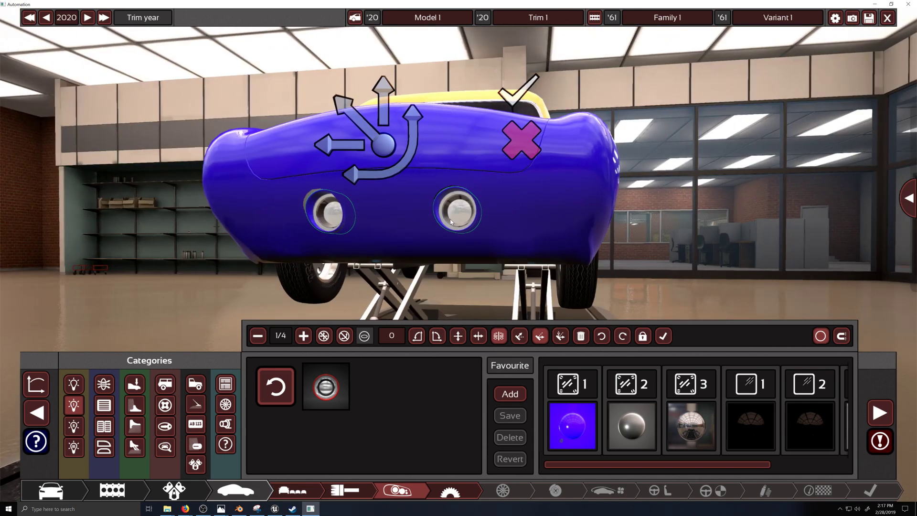
left_click_drag(401, 194, 516, 179)
right_click_drag(515, 179, 549, 228)
left_click_drag(558, 246, 568, 206)
right_click_drag(568, 206, 388, 265)
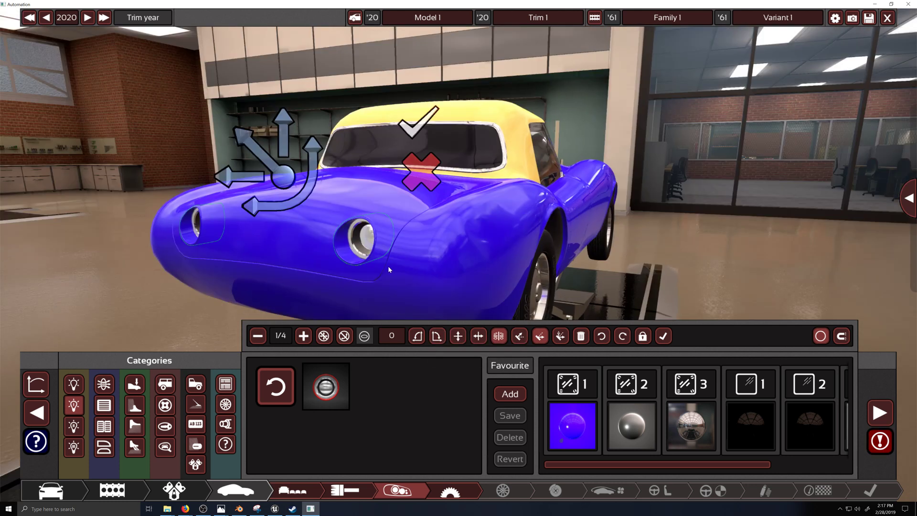
Move the lights up from the tail onto the boot lid, close to its centreline.
left_click_drag(361, 242, 364, 190)
right_click_drag(365, 190, 429, 244)
left_click_drag(465, 310, 444, 267)
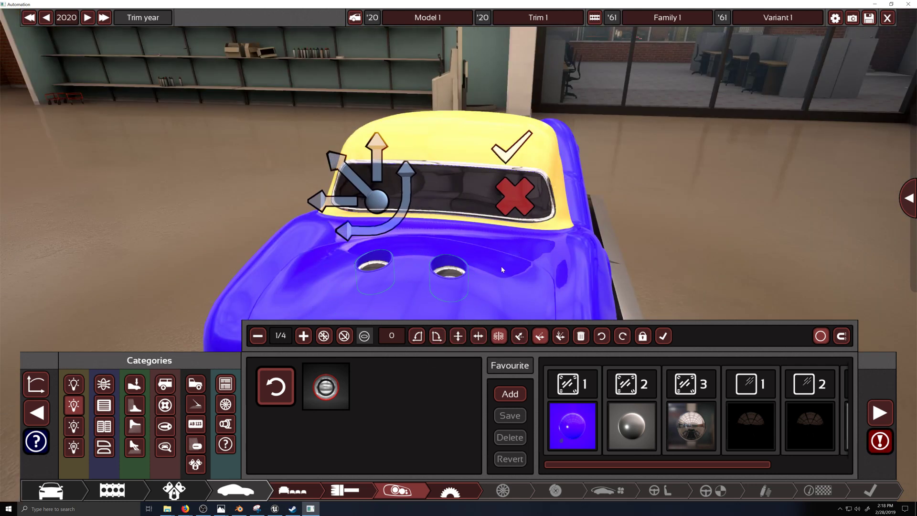
Move the lights from the boot lid to the front fenders and slide them forward above the wheel arches.
right_click_drag(503, 270, 367, 270)
left_click_drag(273, 239, 661, 190)
right_click_drag(659, 191, 426, 182)
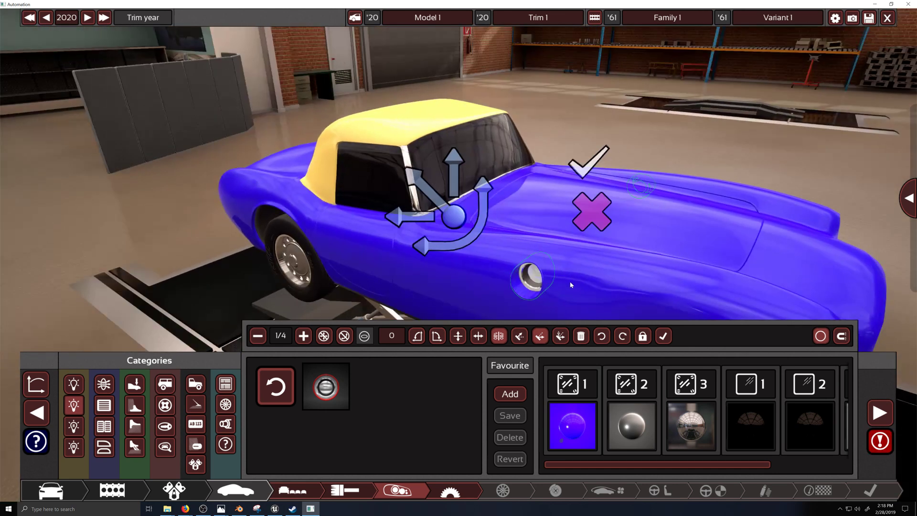
right_click_drag(572, 284, 561, 242)
left_click_drag(526, 237, 708, 272)
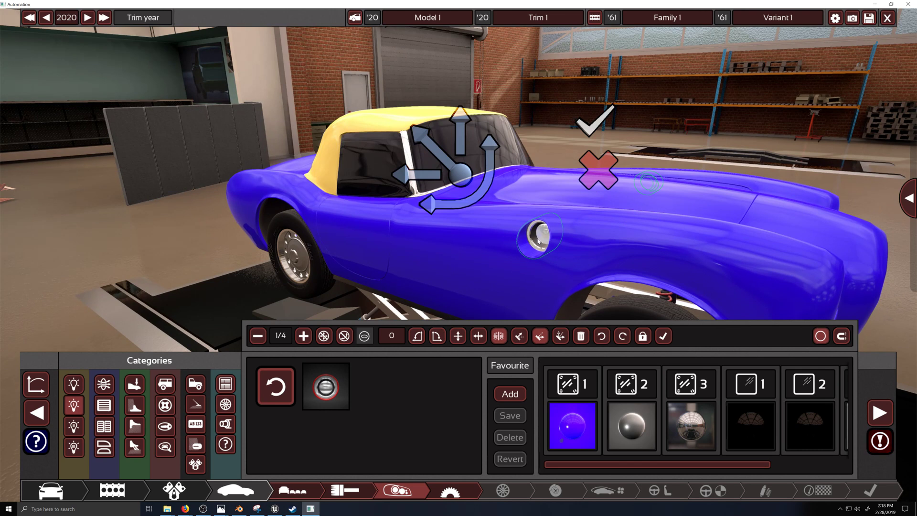
left_click_drag(538, 241, 686, 264)
right_click_drag(686, 265, 682, 260)
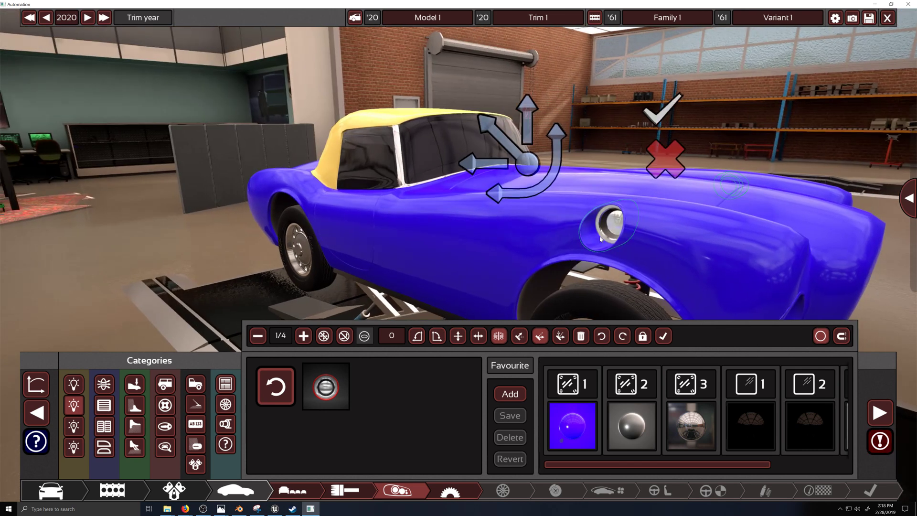
left_click_drag(621, 240, 717, 271)
right_click_drag(716, 270, 543, 199)
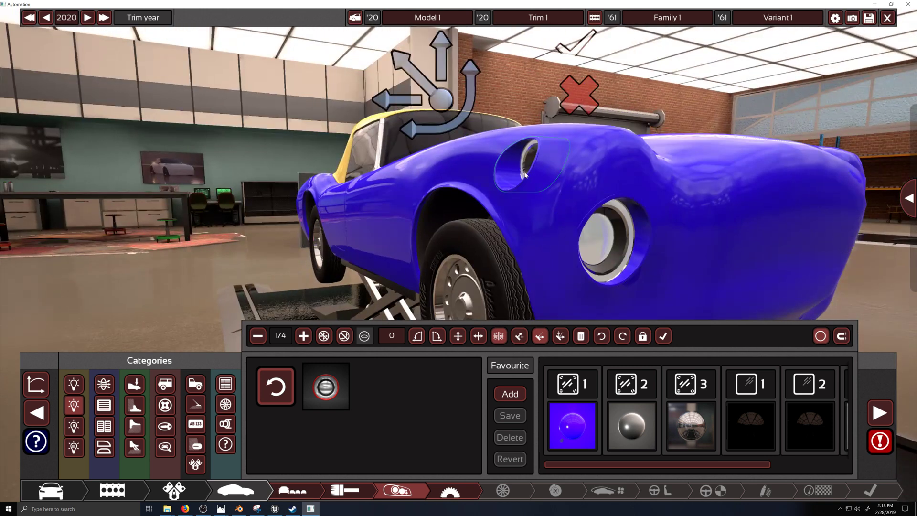
Move the lights off the fender sides and onto the centre of the nose, between the headlights.
left_click_drag(525, 176, 683, 213)
right_click_drag(758, 248, 648, 255)
left_click_drag(324, 196, 470, 261)
right_click_drag(470, 258, 484, 249)
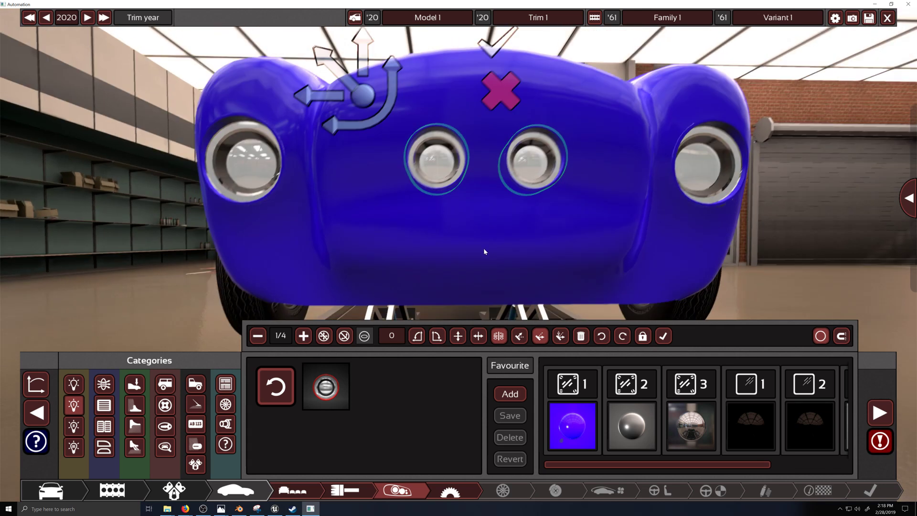
Place the smaller lights low on the fender fronts beneath the headlights, and shift the headlights upward.
left_click_drag(445, 179, 260, 234)
right_click_drag(308, 228, 448, 275)
left_click_drag(546, 302, 558, 299)
left_click_drag(570, 230, 571, 187)
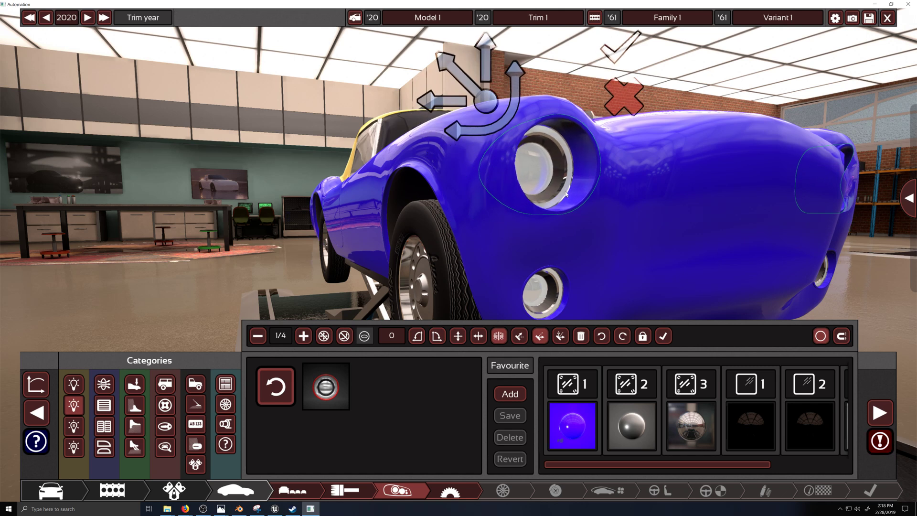
Remove the headlights and the smaller lights beneath them from the front of the body.
right_click_drag(590, 225, 625, 225)
left_click(623, 145)
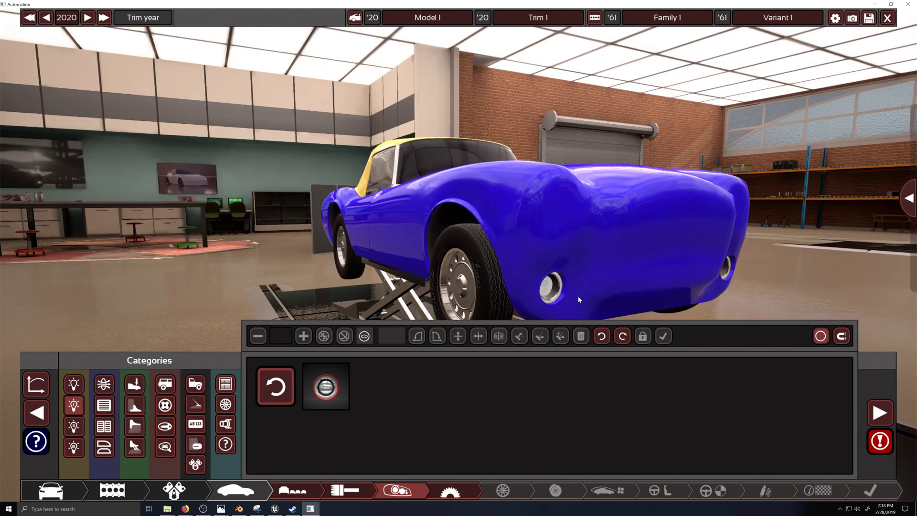
left_click(552, 288)
left_click(612, 223)
scroll(511, 206, "down", 2)
right_click_drag(512, 206, 315, 239)
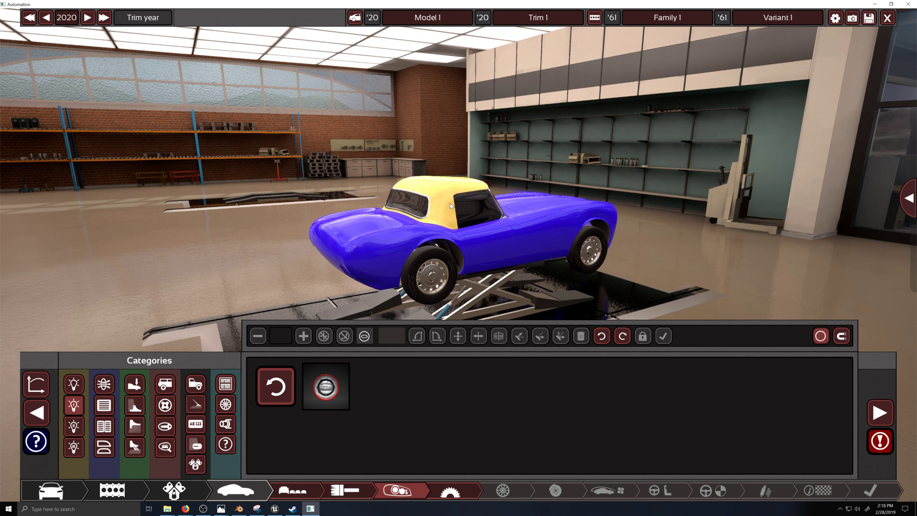
scroll(494, 234, "up", 2)
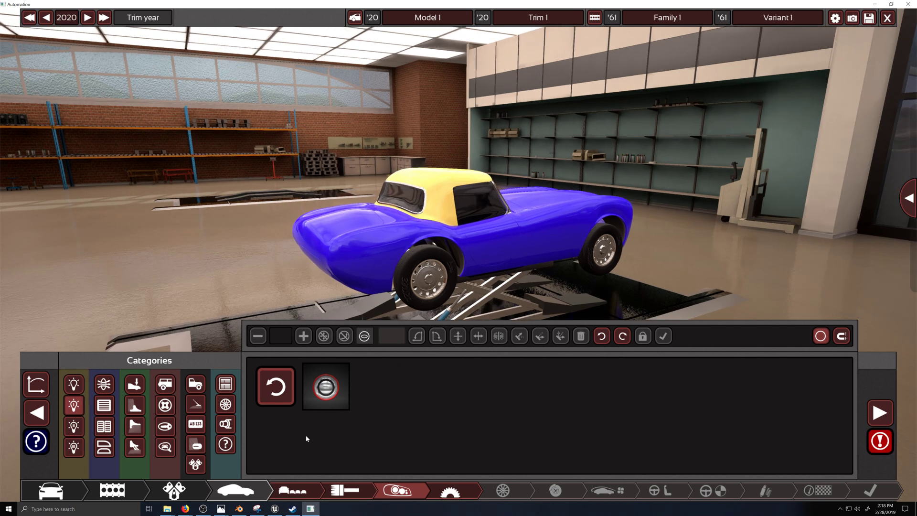
Switch to the Unreal Editor and duplicate 60sSnakeHT_BP in the BodyEditors folder as 60sSnakeST_BP.
left_click(275, 509)
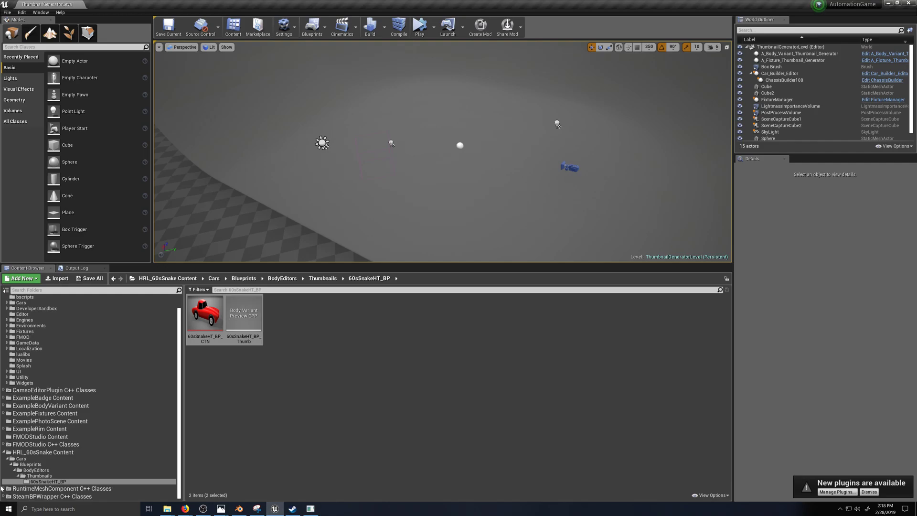
left_click(46, 471)
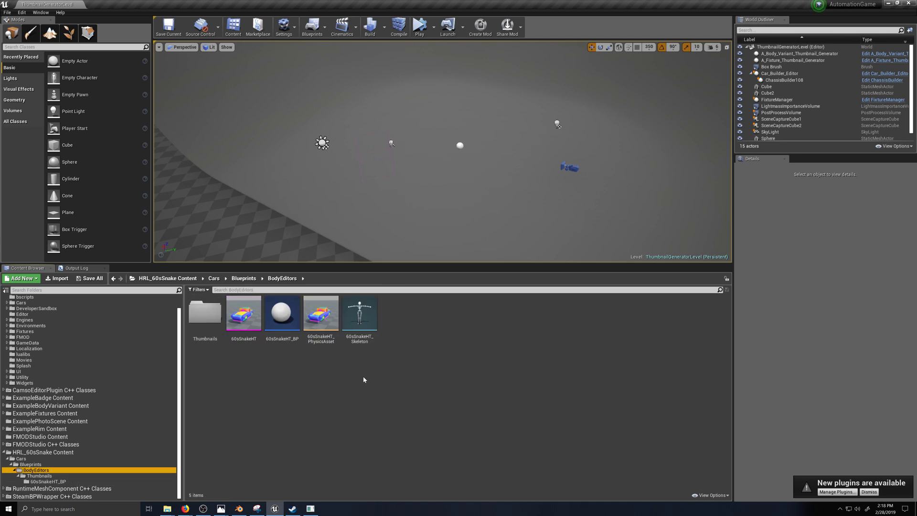
left_click(282, 313)
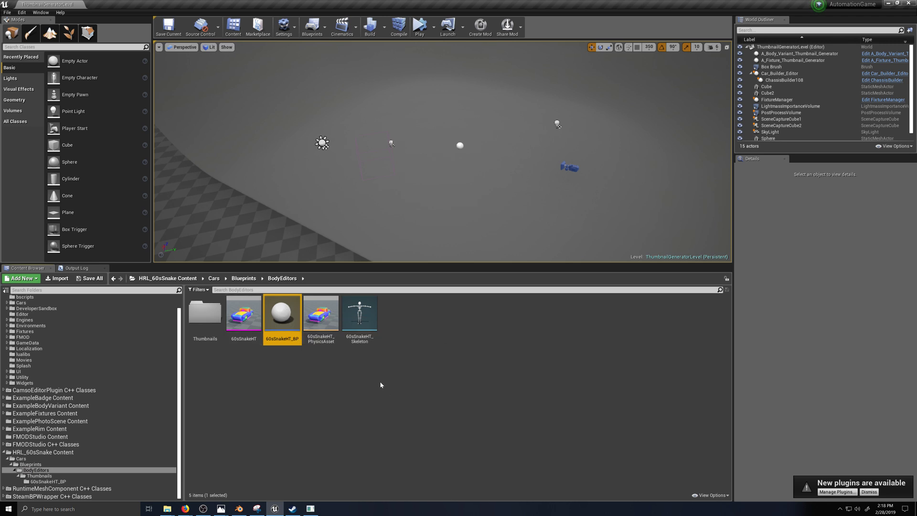
key("ctrl+w")
key("End")
key("BackSpace")
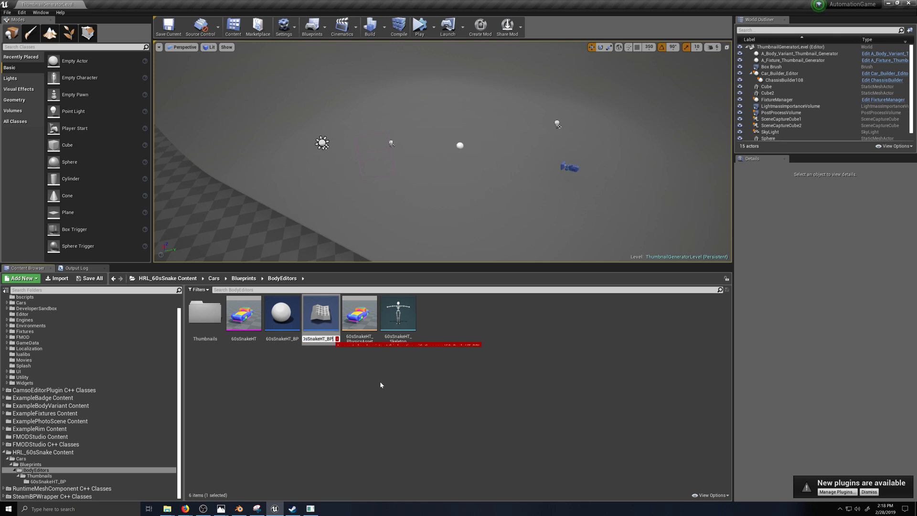
key("Left")
key("Left")
key("Left")
key("Left")
key("BackSpace")
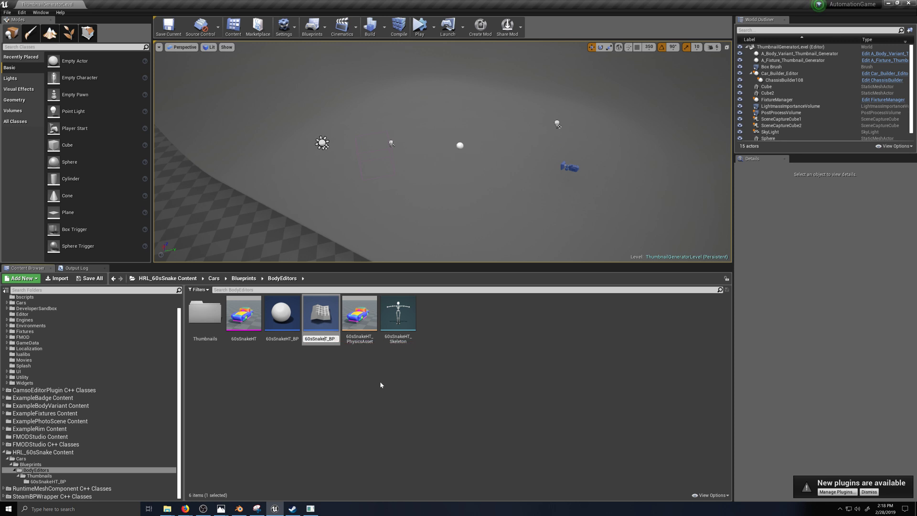
type("S")
key("Return")
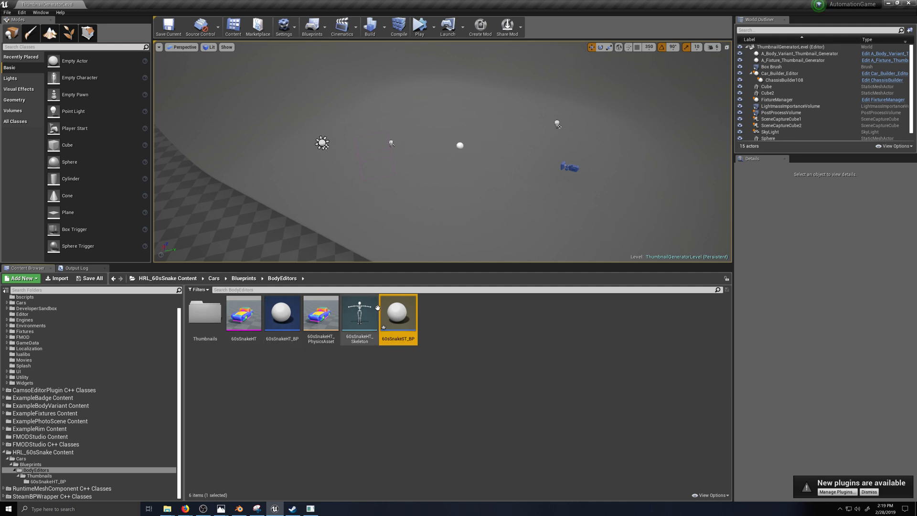
Choose the 60sSnakeST model from MyMods > FBX_Files > FBX_60sSnake for import into the BodyEditors folder.
left_click(60, 280)
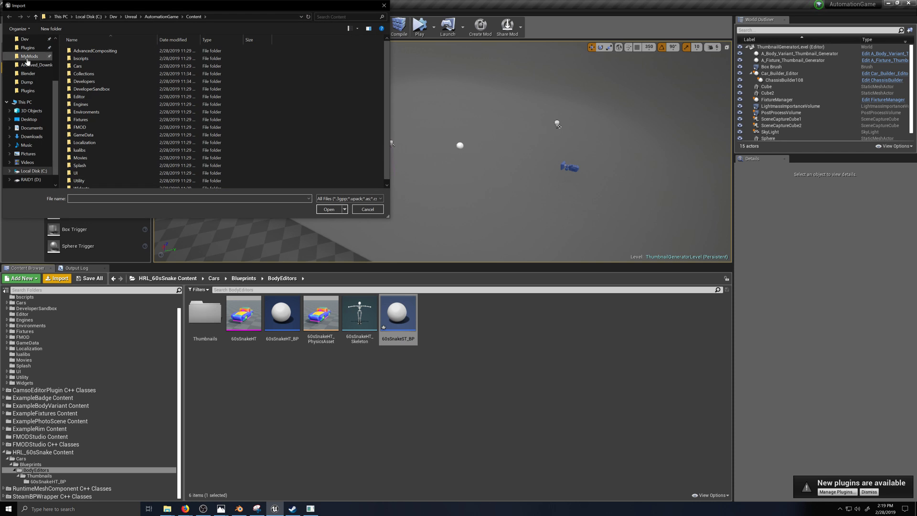
left_click(27, 56)
double_click(84, 58)
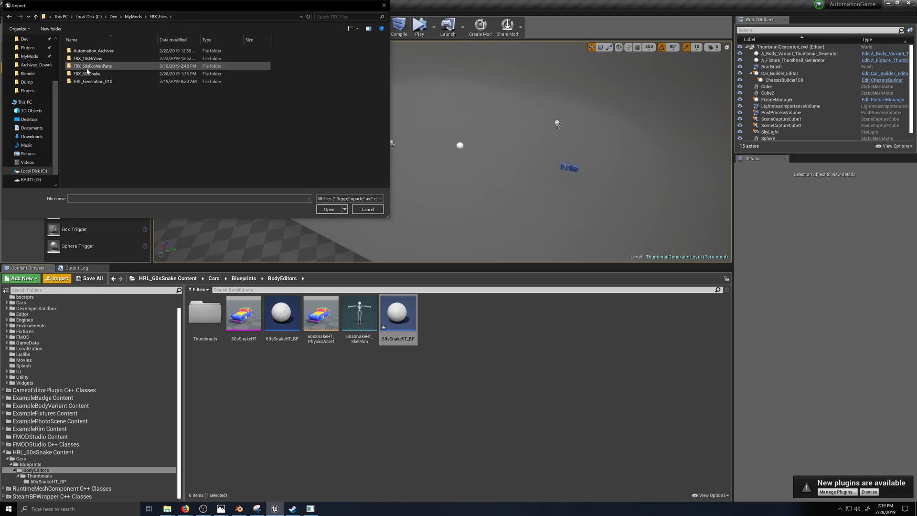
left_click(72, 75)
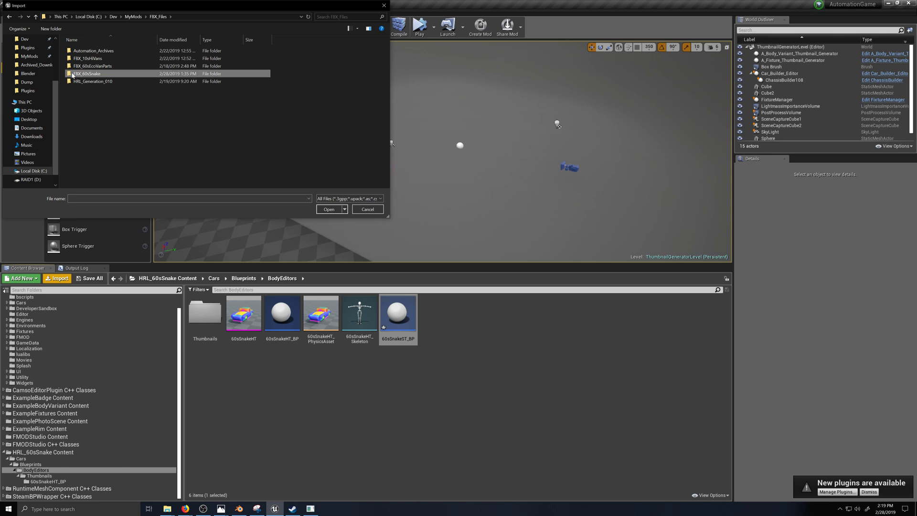
double_click(72, 75)
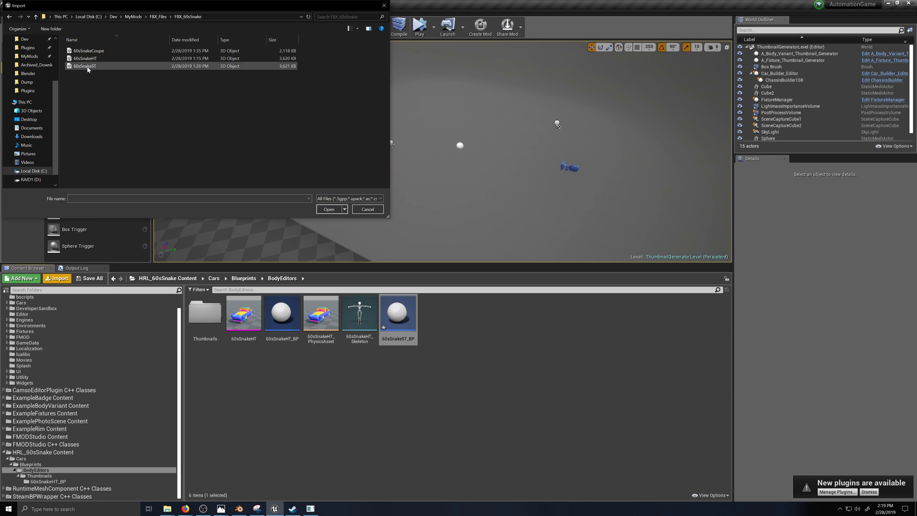
left_click(88, 68)
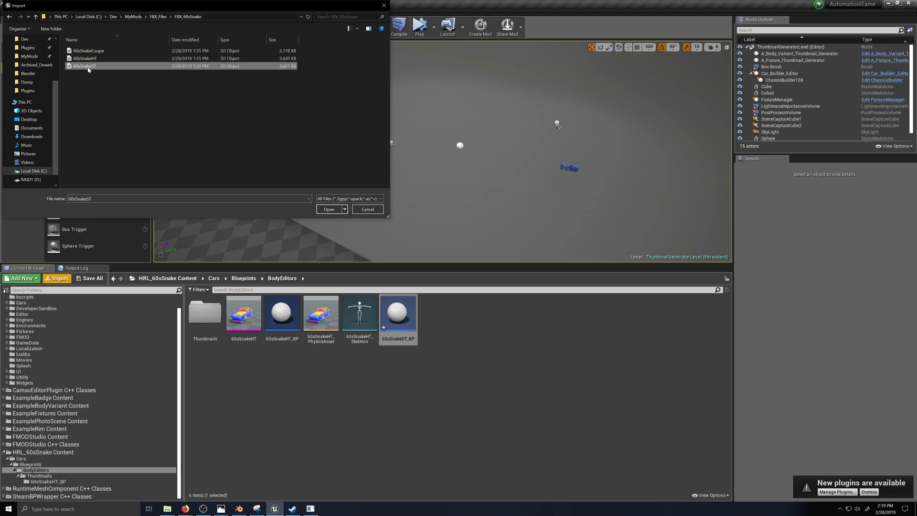
left_click(329, 209)
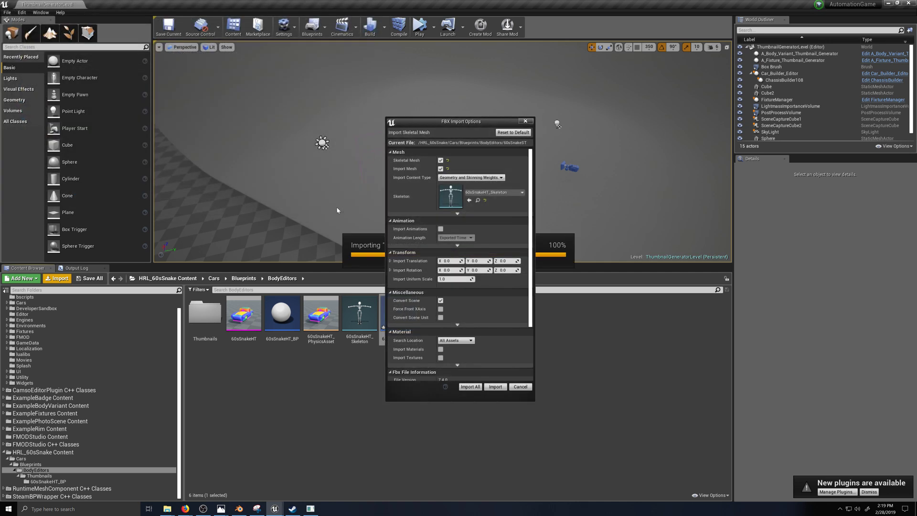
Reset the import skeleton to None, import 60sSnakeST as a skeletal mesh and close the message log.
left_click(485, 201)
left_click_drag(458, 125, 572, 91)
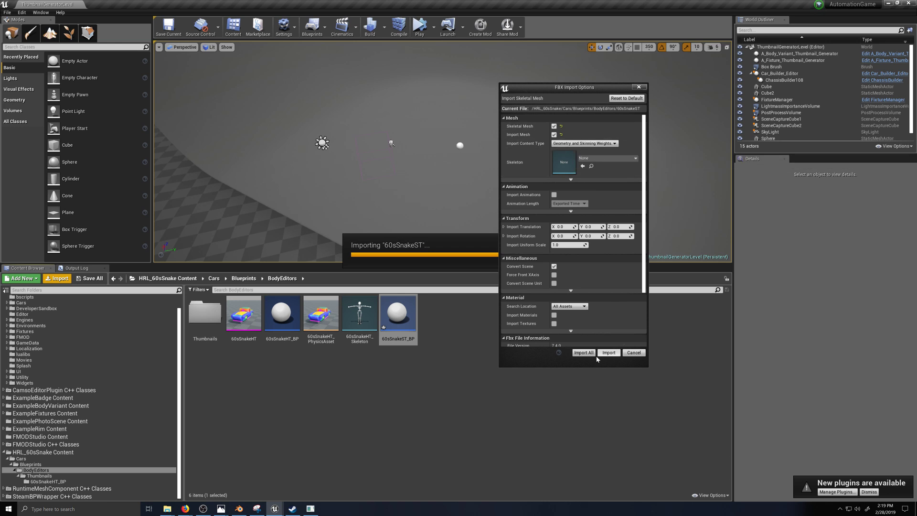
left_click(608, 353)
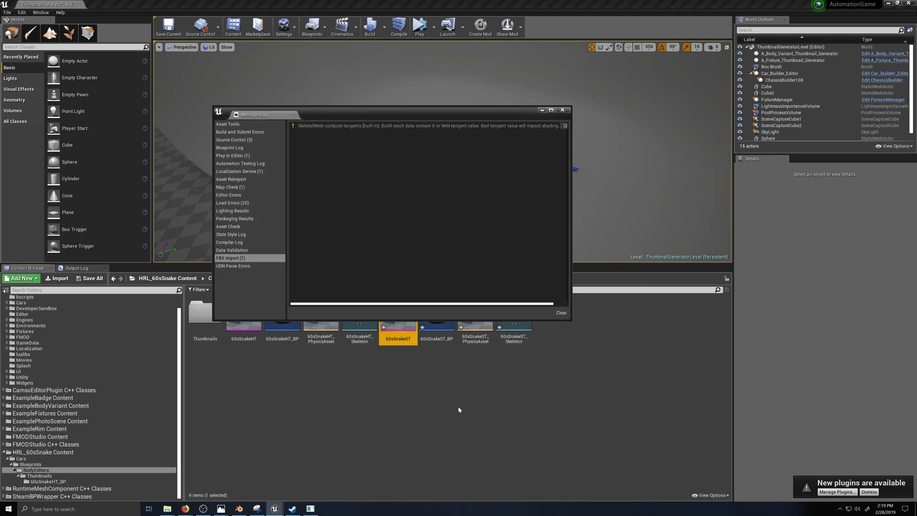
left_click(562, 111)
Open 60sSnakeST_BP in a smaller window and assign 60sSnakeST as its skeletal mesh.
double_click(446, 322)
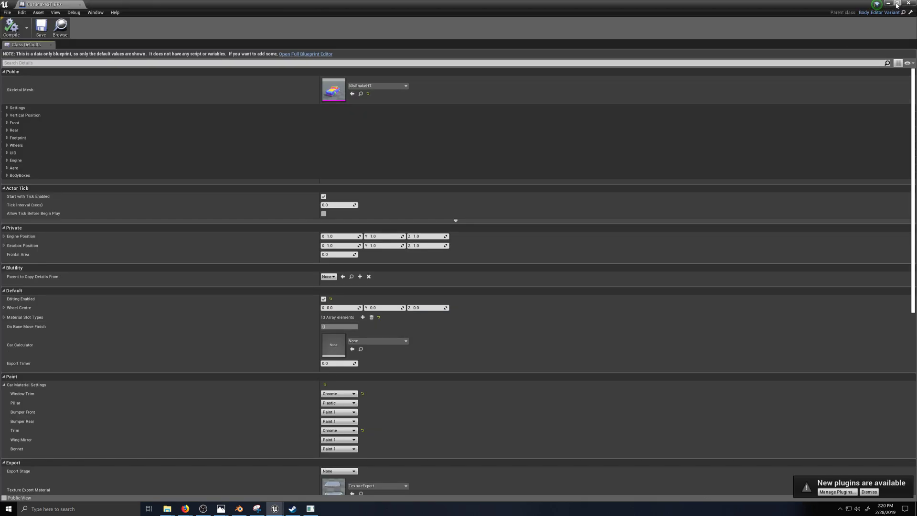
left_click(897, 3)
left_click_drag(324, 111, 689, 135)
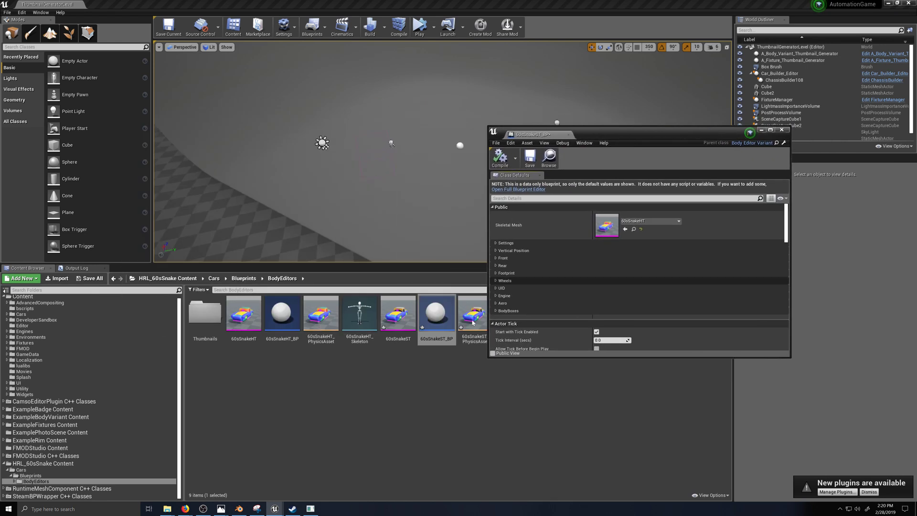
left_click_drag(396, 316, 616, 236)
Generate a new GUID for 60sSnakeST_BP while keeping its Family GUID, and save and close the blueprint.
scroll(661, 267, "down", 5)
scroll(662, 267, "up", 5)
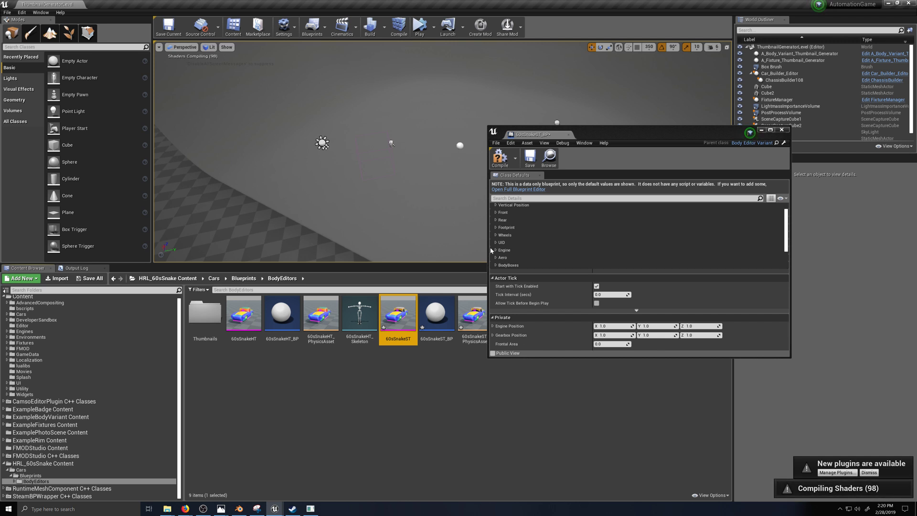
left_click(699, 260)
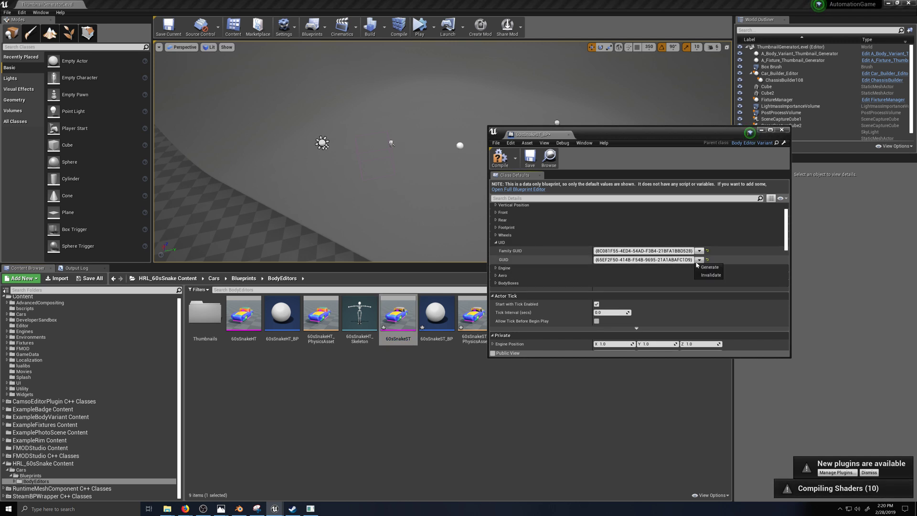
left_click(707, 266)
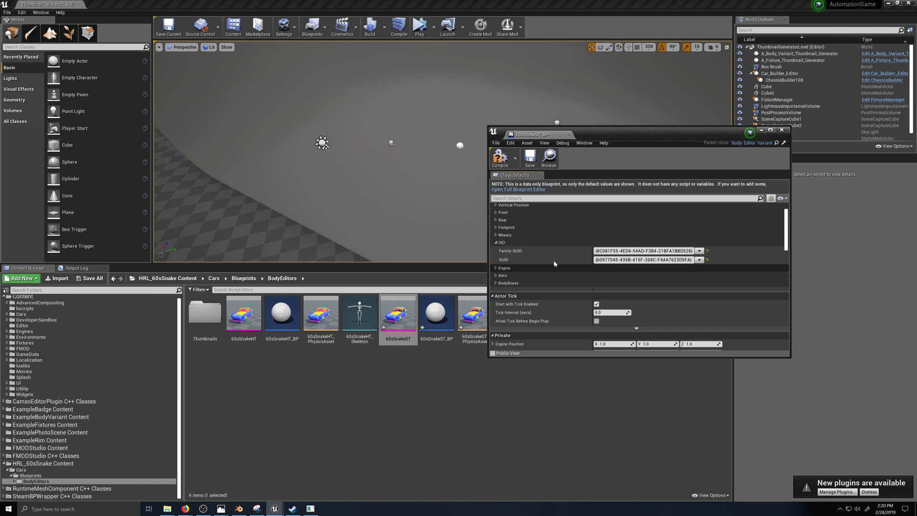
left_click(533, 160)
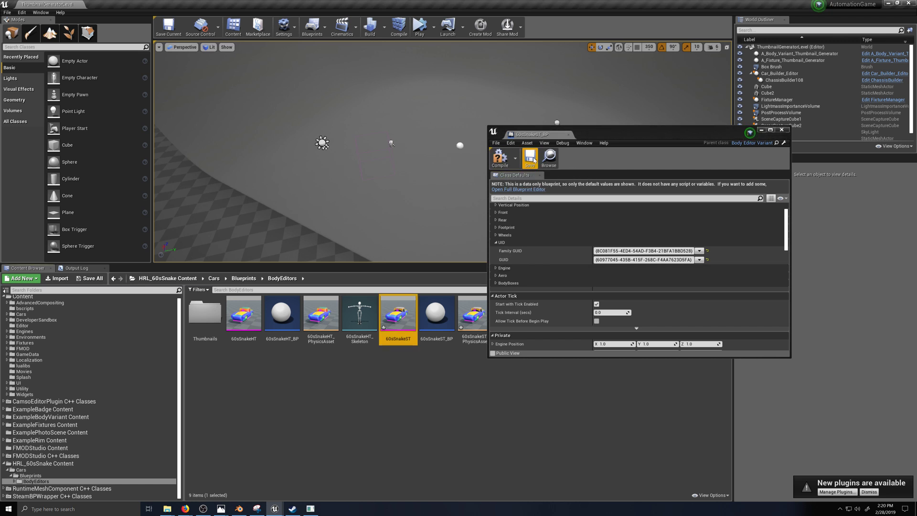
left_click(568, 134)
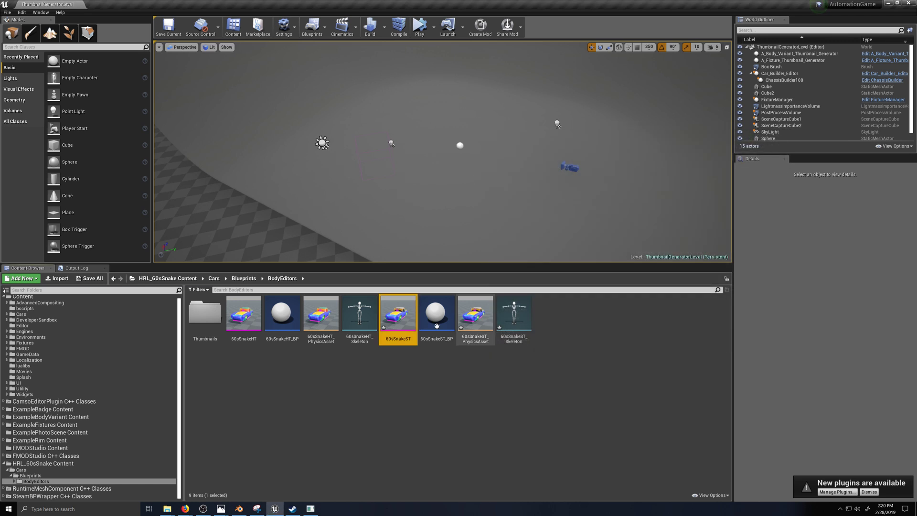
Assign the other Windows material to Element 3 of the 60sSnakeST mesh, and save the mesh, its physics asset and its skeleton.
double_click(404, 313)
left_click(587, 306)
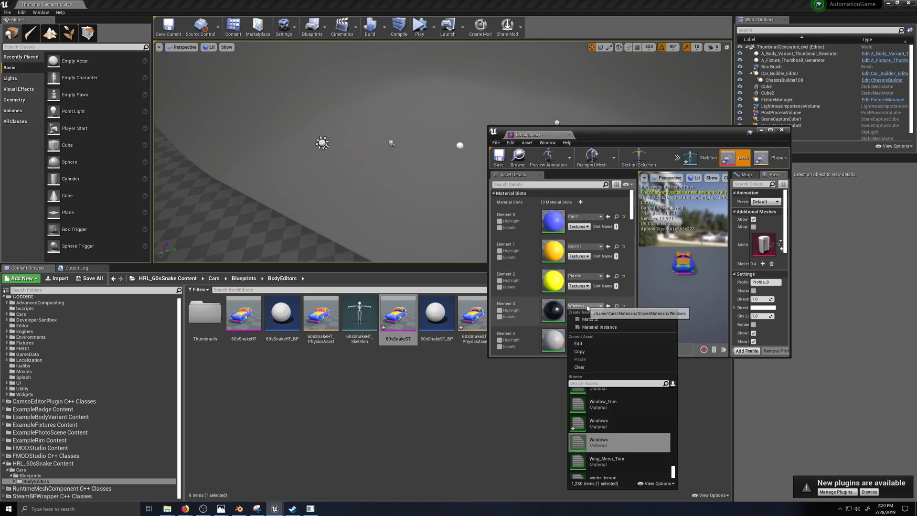
left_click(619, 423)
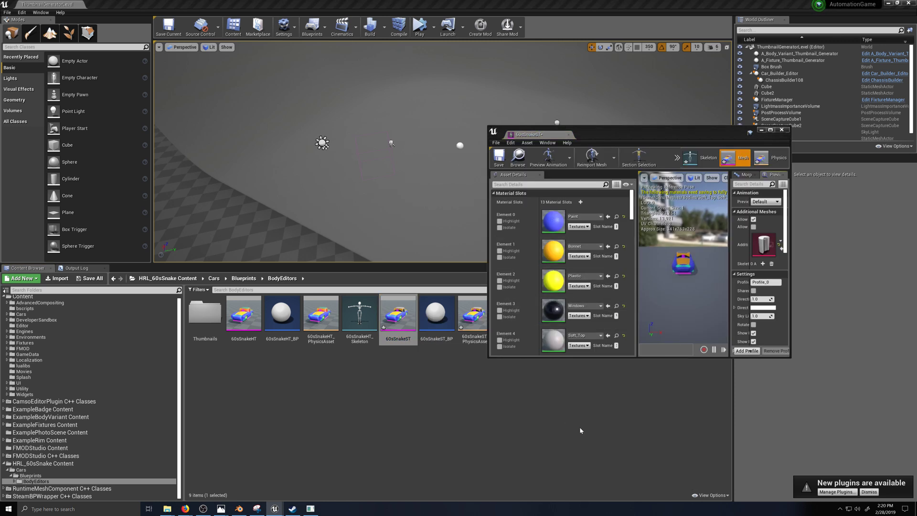
left_click(568, 135)
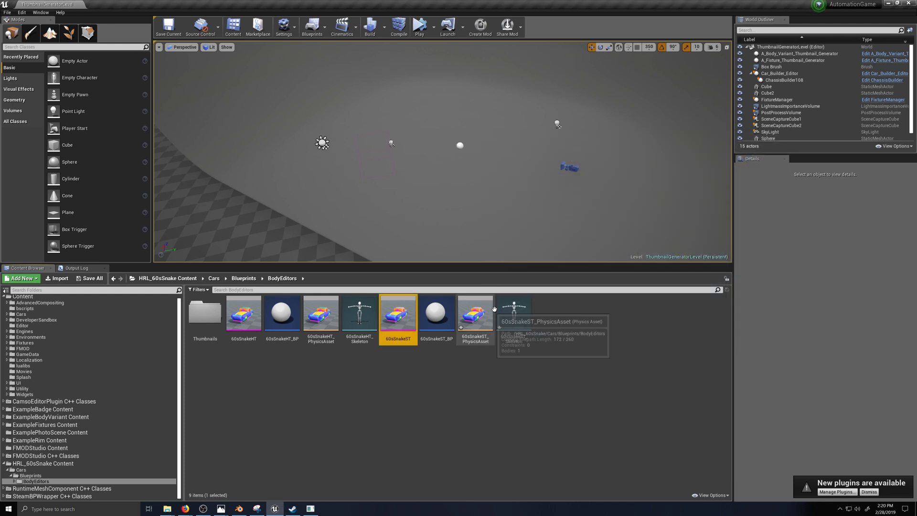
left_click(475, 316)
left_click(521, 337, "ctrl")
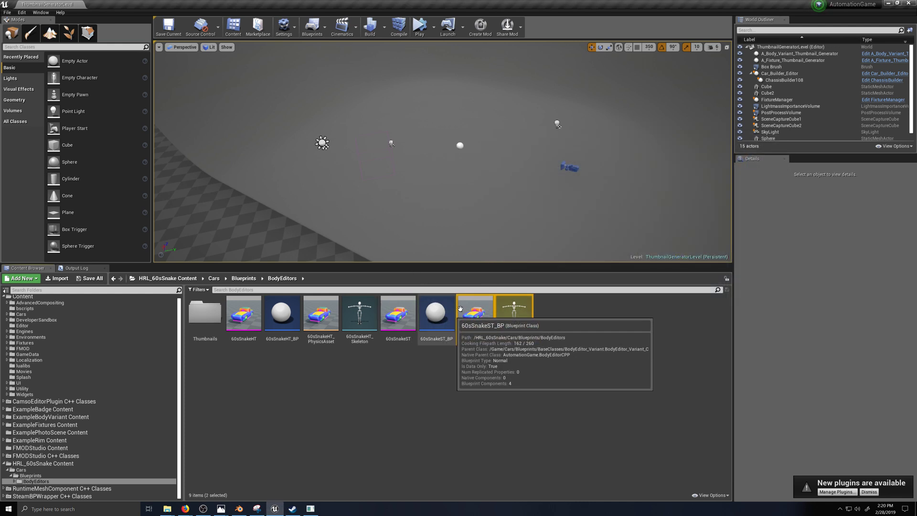
Open the Car_Body_Edit_Scene_Level level, saving the modified Soft_Top and Windows materials.
left_click(460, 145)
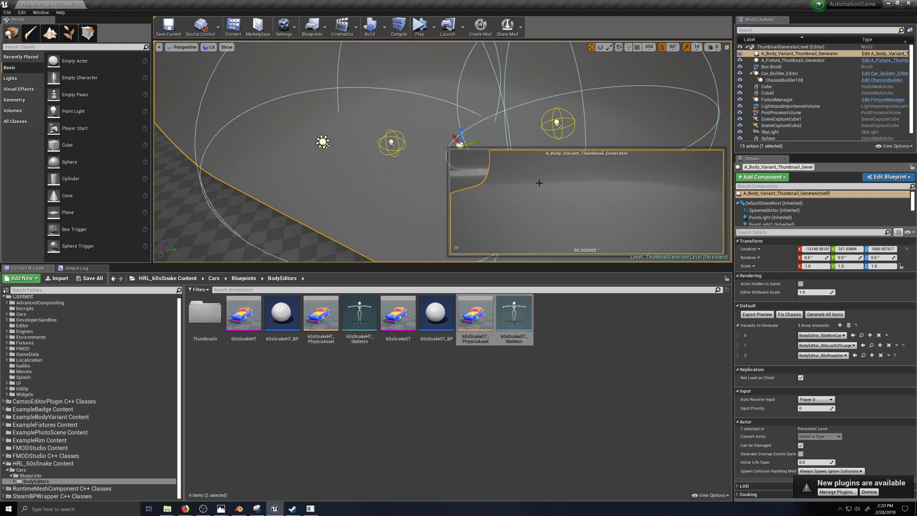
key("ctrl+o")
left_click(273, 153)
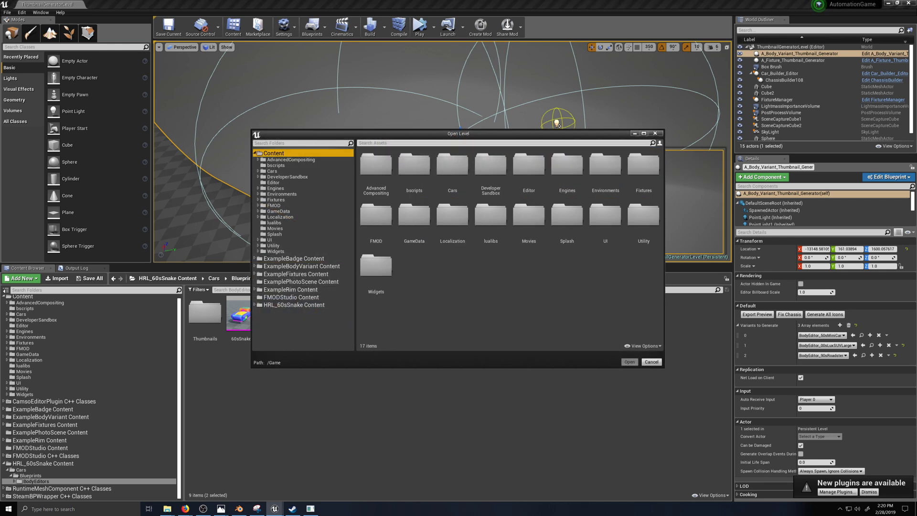
type("car")
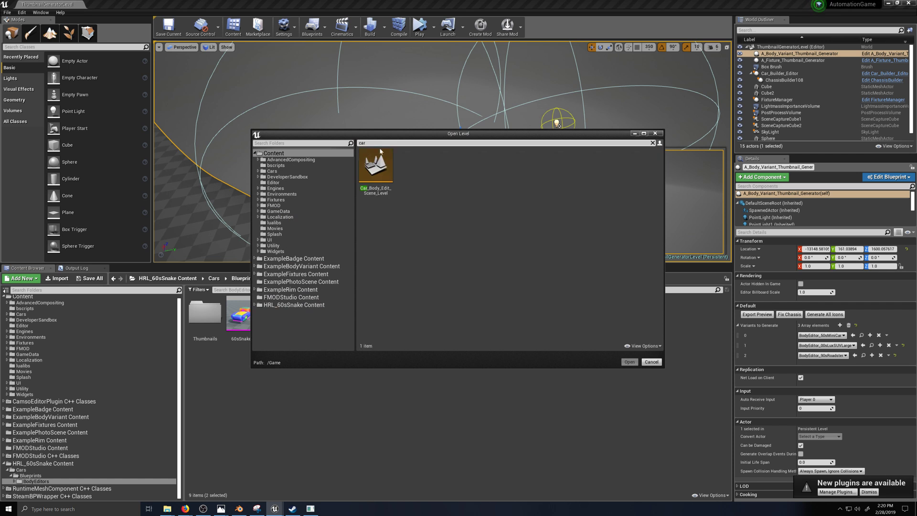
left_click(376, 167)
left_click(630, 362)
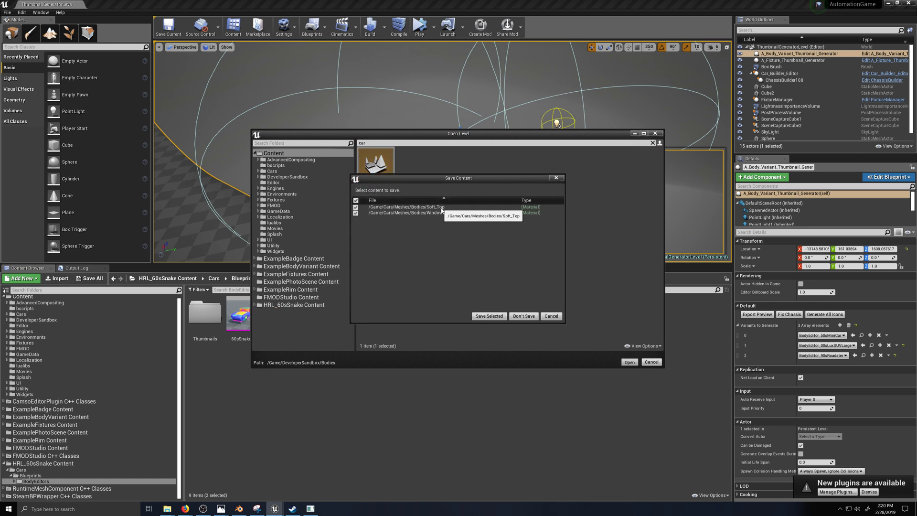
left_click(490, 317)
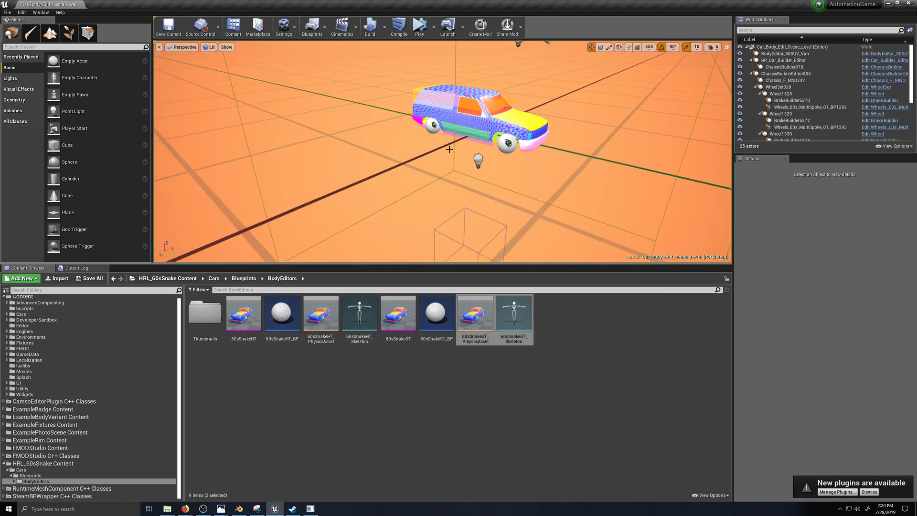
Run the level and load 60sSnakeST_BP as BP_Car_Builder_Editor's body editor class with the engine position set to Front engine.
left_click(418, 30)
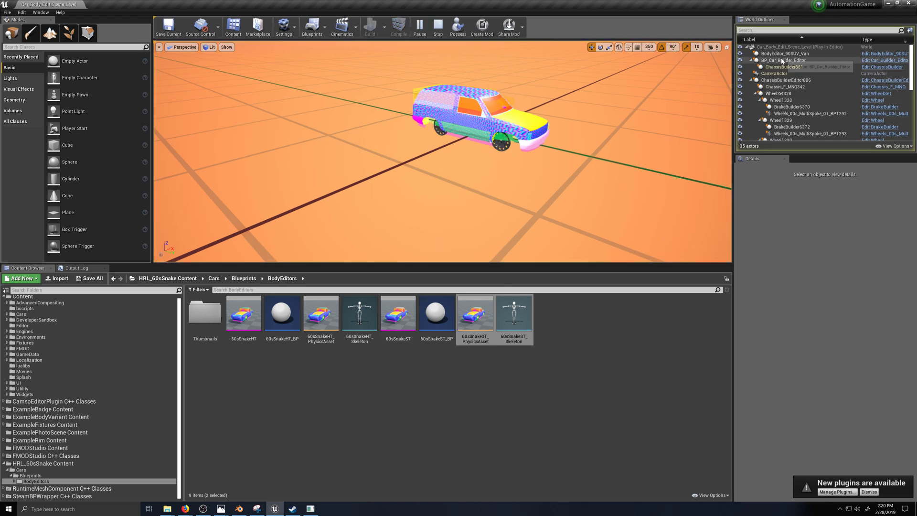
left_click(783, 60)
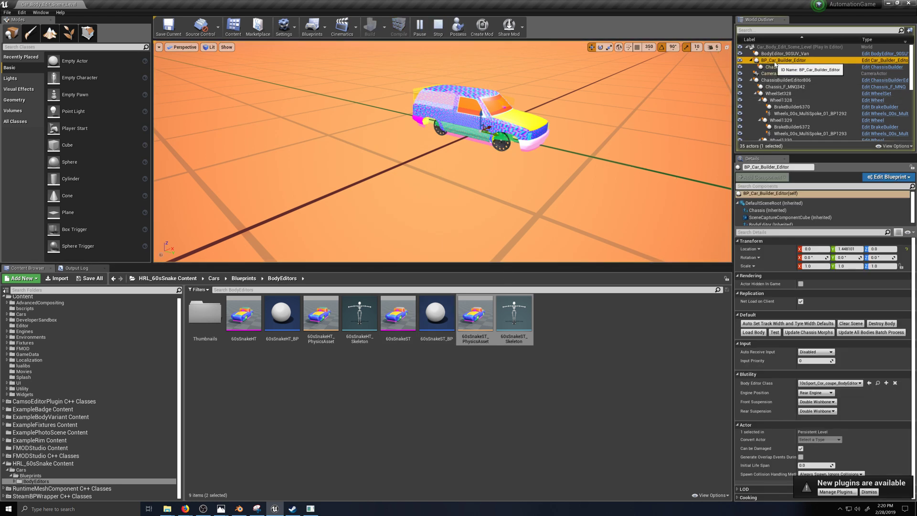
left_click(447, 314)
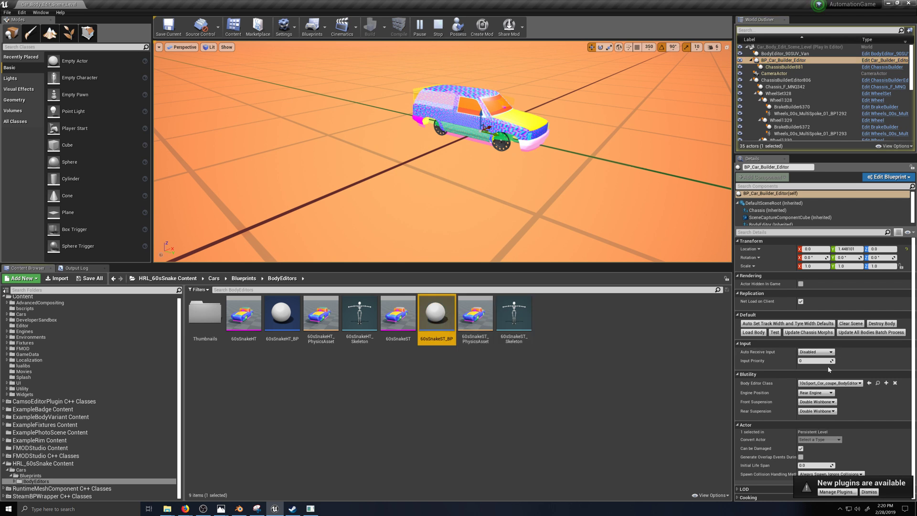
left_click(869, 384)
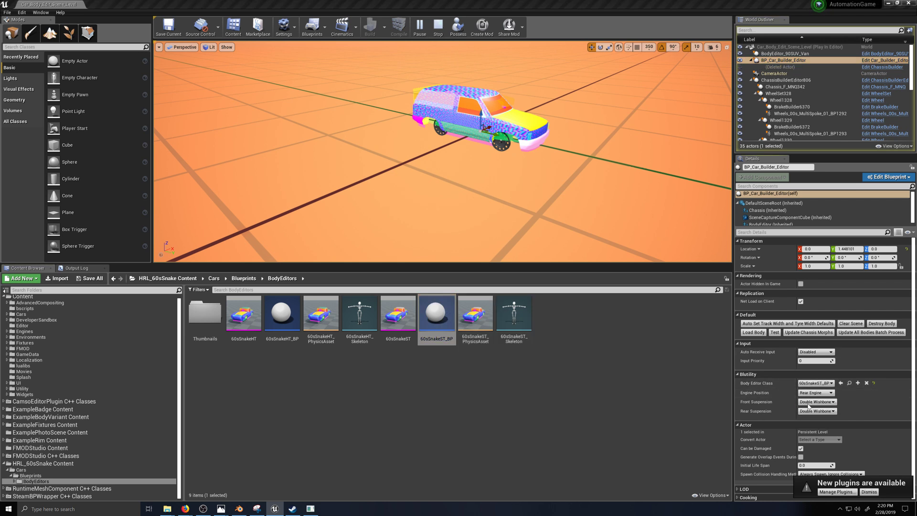
left_click(752, 332)
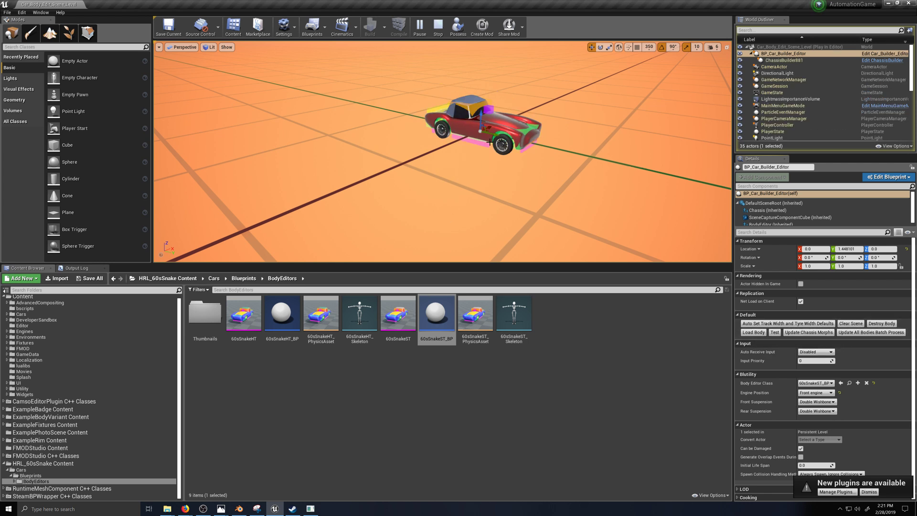
In the loaded car's settings, set the name to 60sSnakeST and switch the convertible type from Is Hardtop Convert to Is Softtop Convert.
left_click(472, 134)
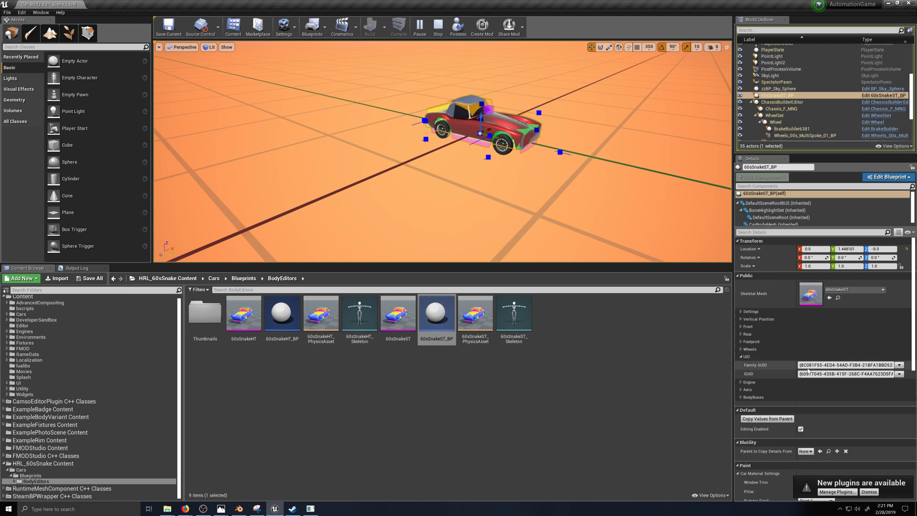
left_click(743, 312)
left_click(812, 320)
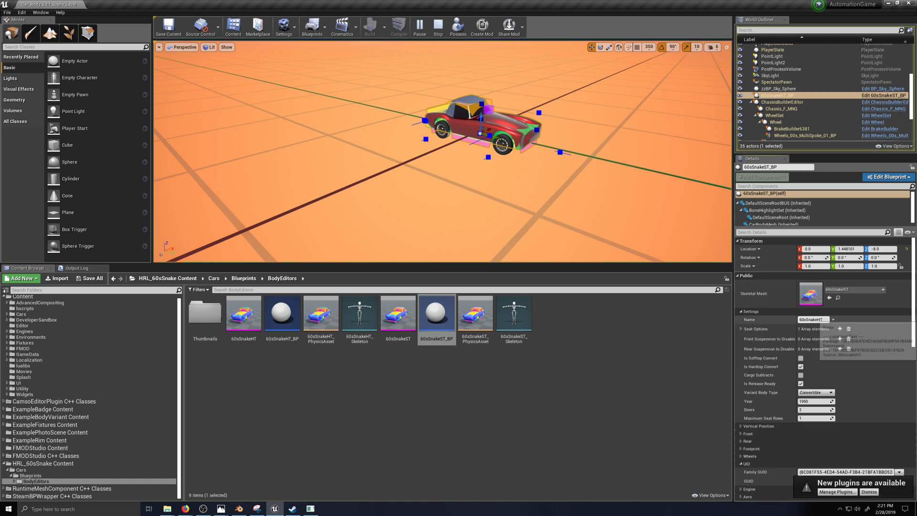
key("Left")
key("Left")
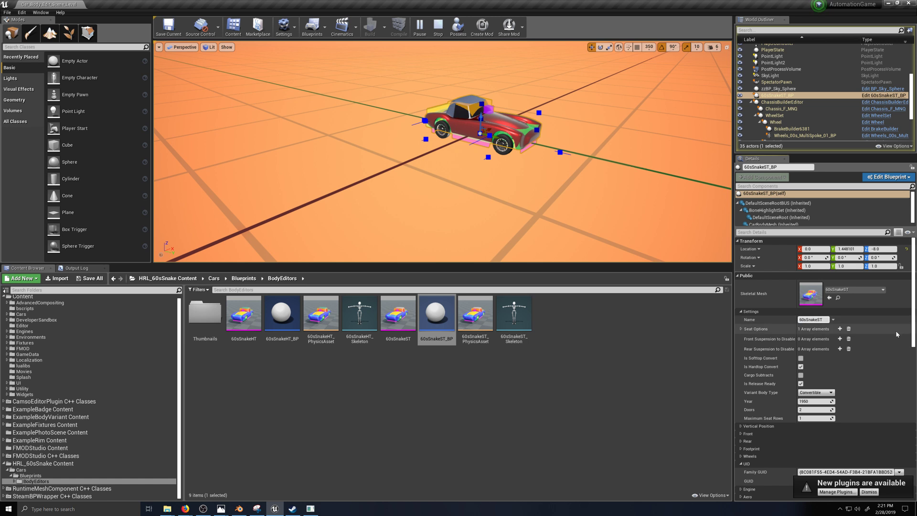
left_click(801, 366)
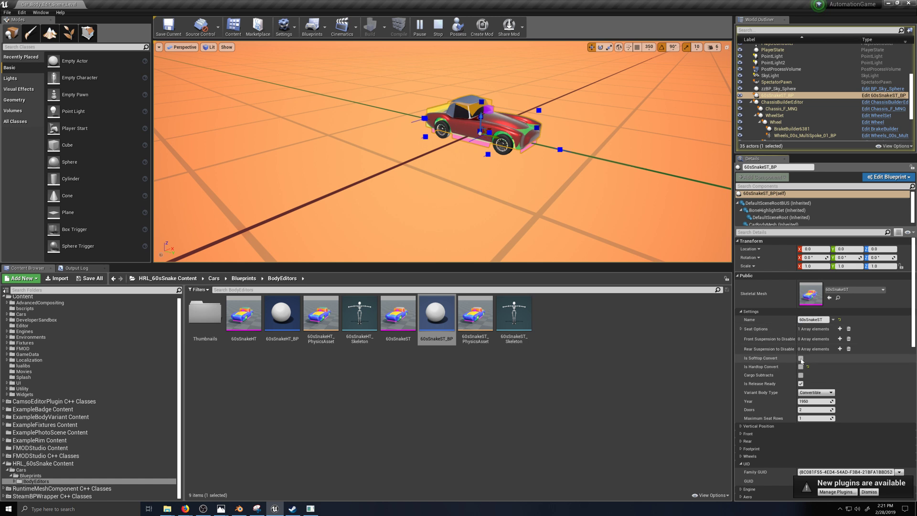
left_click(801, 358)
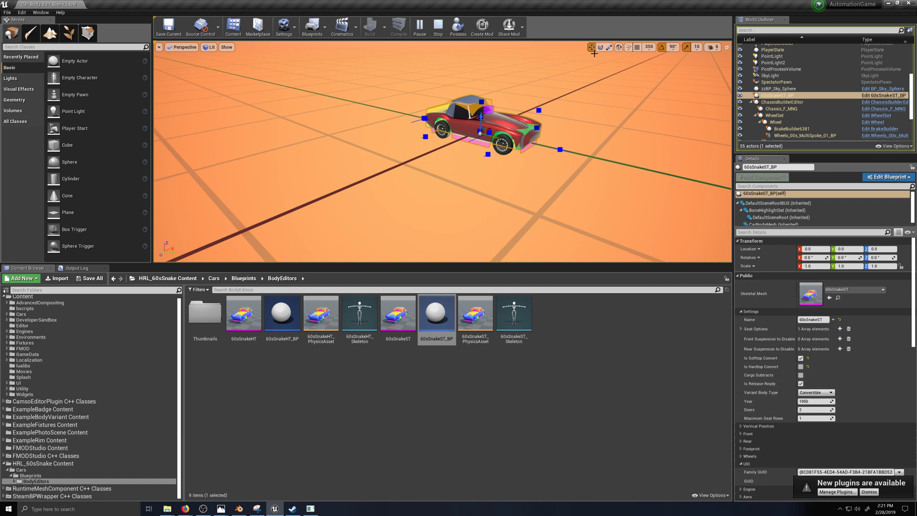
Apply the car's instance changes to its blueprint and select the 60sSnakeST_BP asset.
left_click(888, 177)
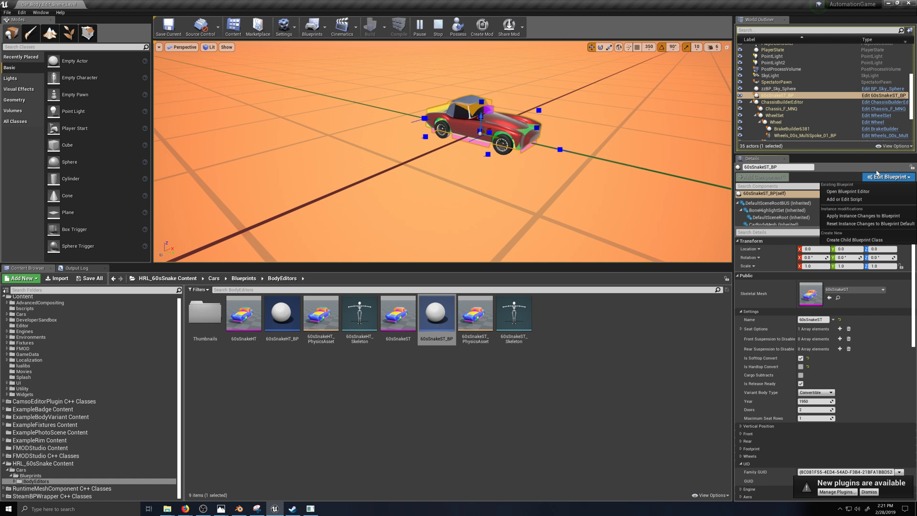
left_click(864, 218)
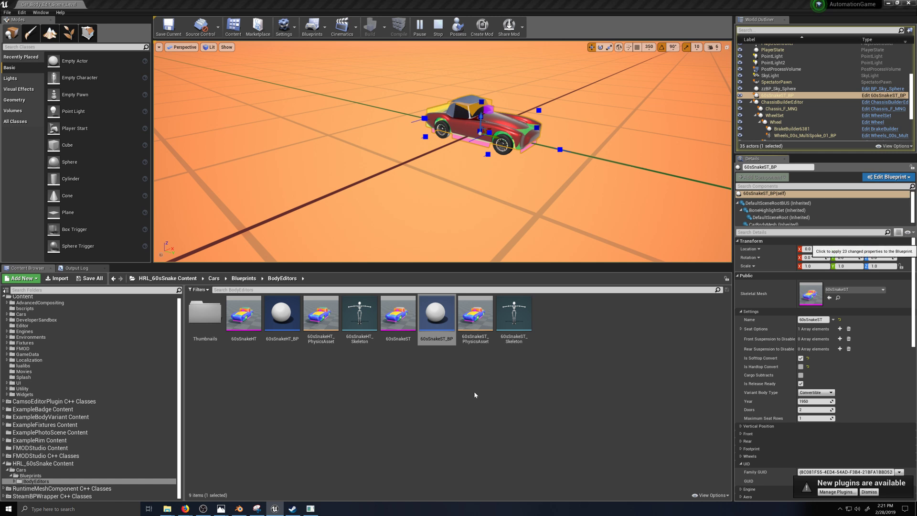
left_click(440, 314)
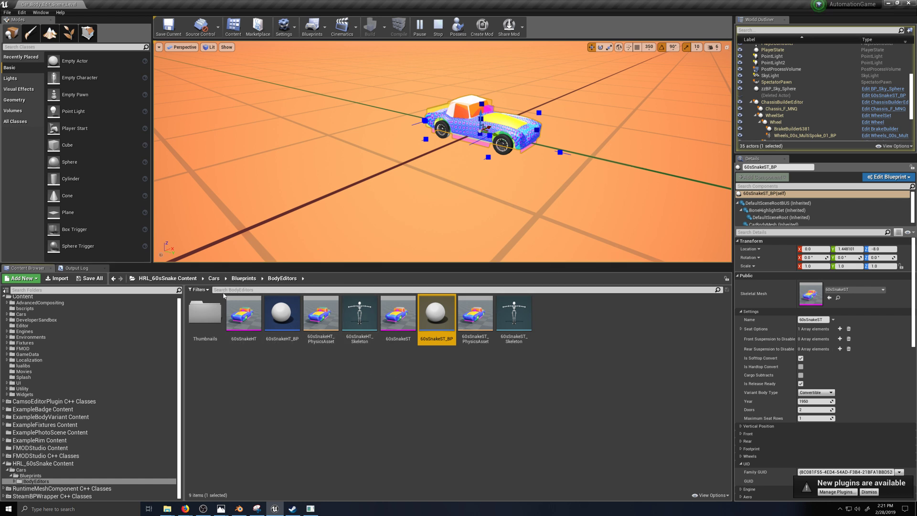
mouse_move(406, 312)
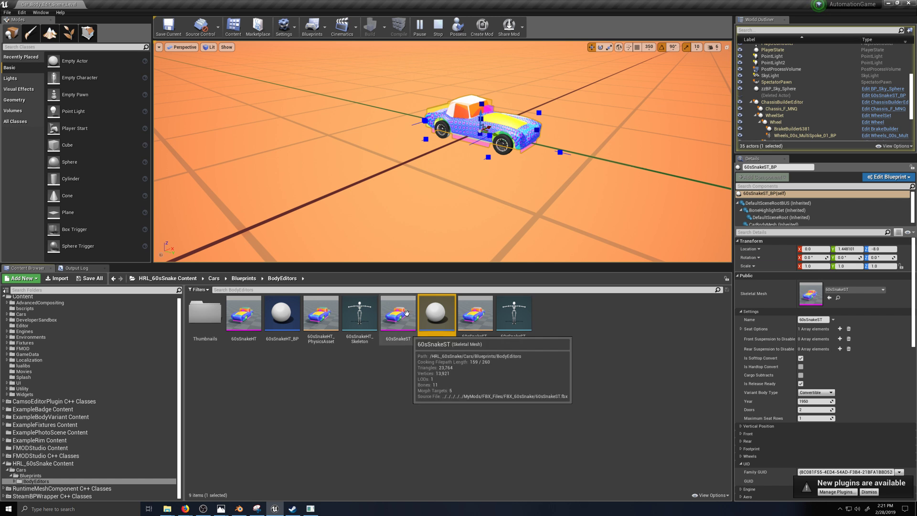